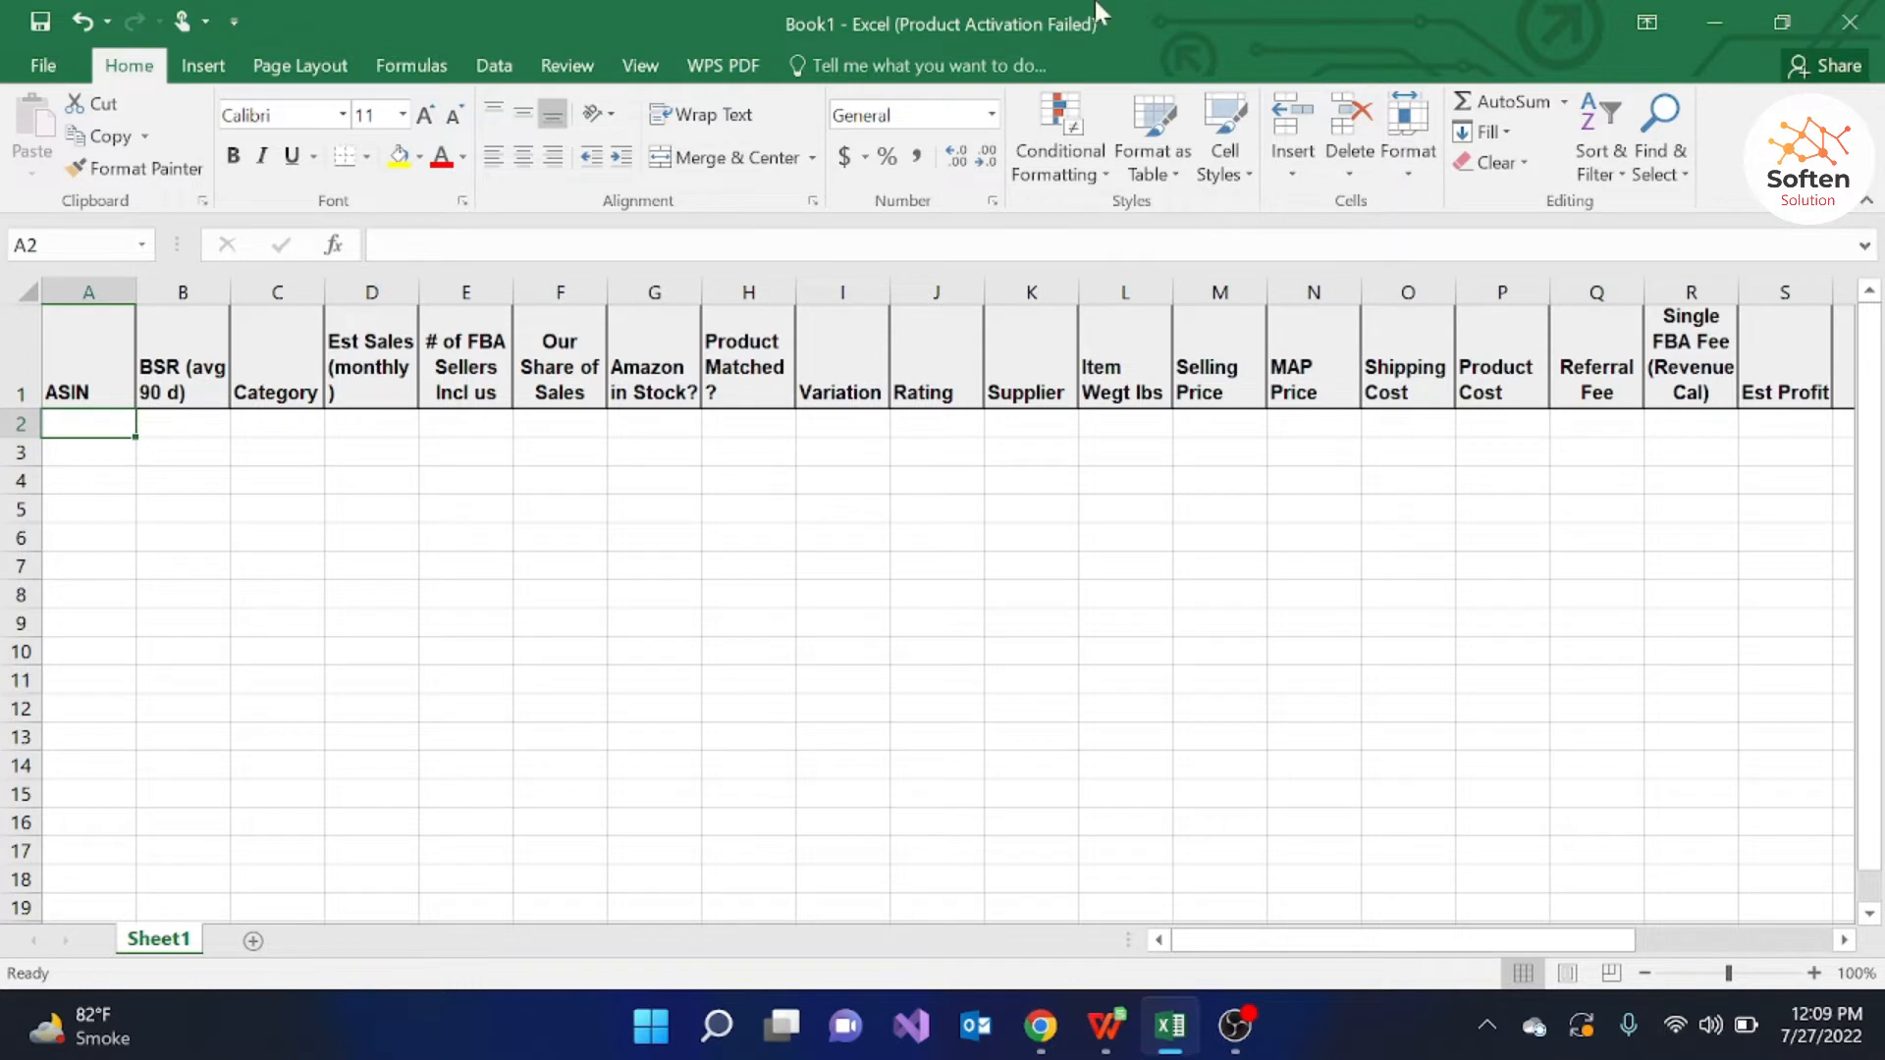
# Step: Switch to Chrome, view the top of the Purina Friskies product page on Amazon, and return to the Excel sheet
pyautogui.click(1714, 21)
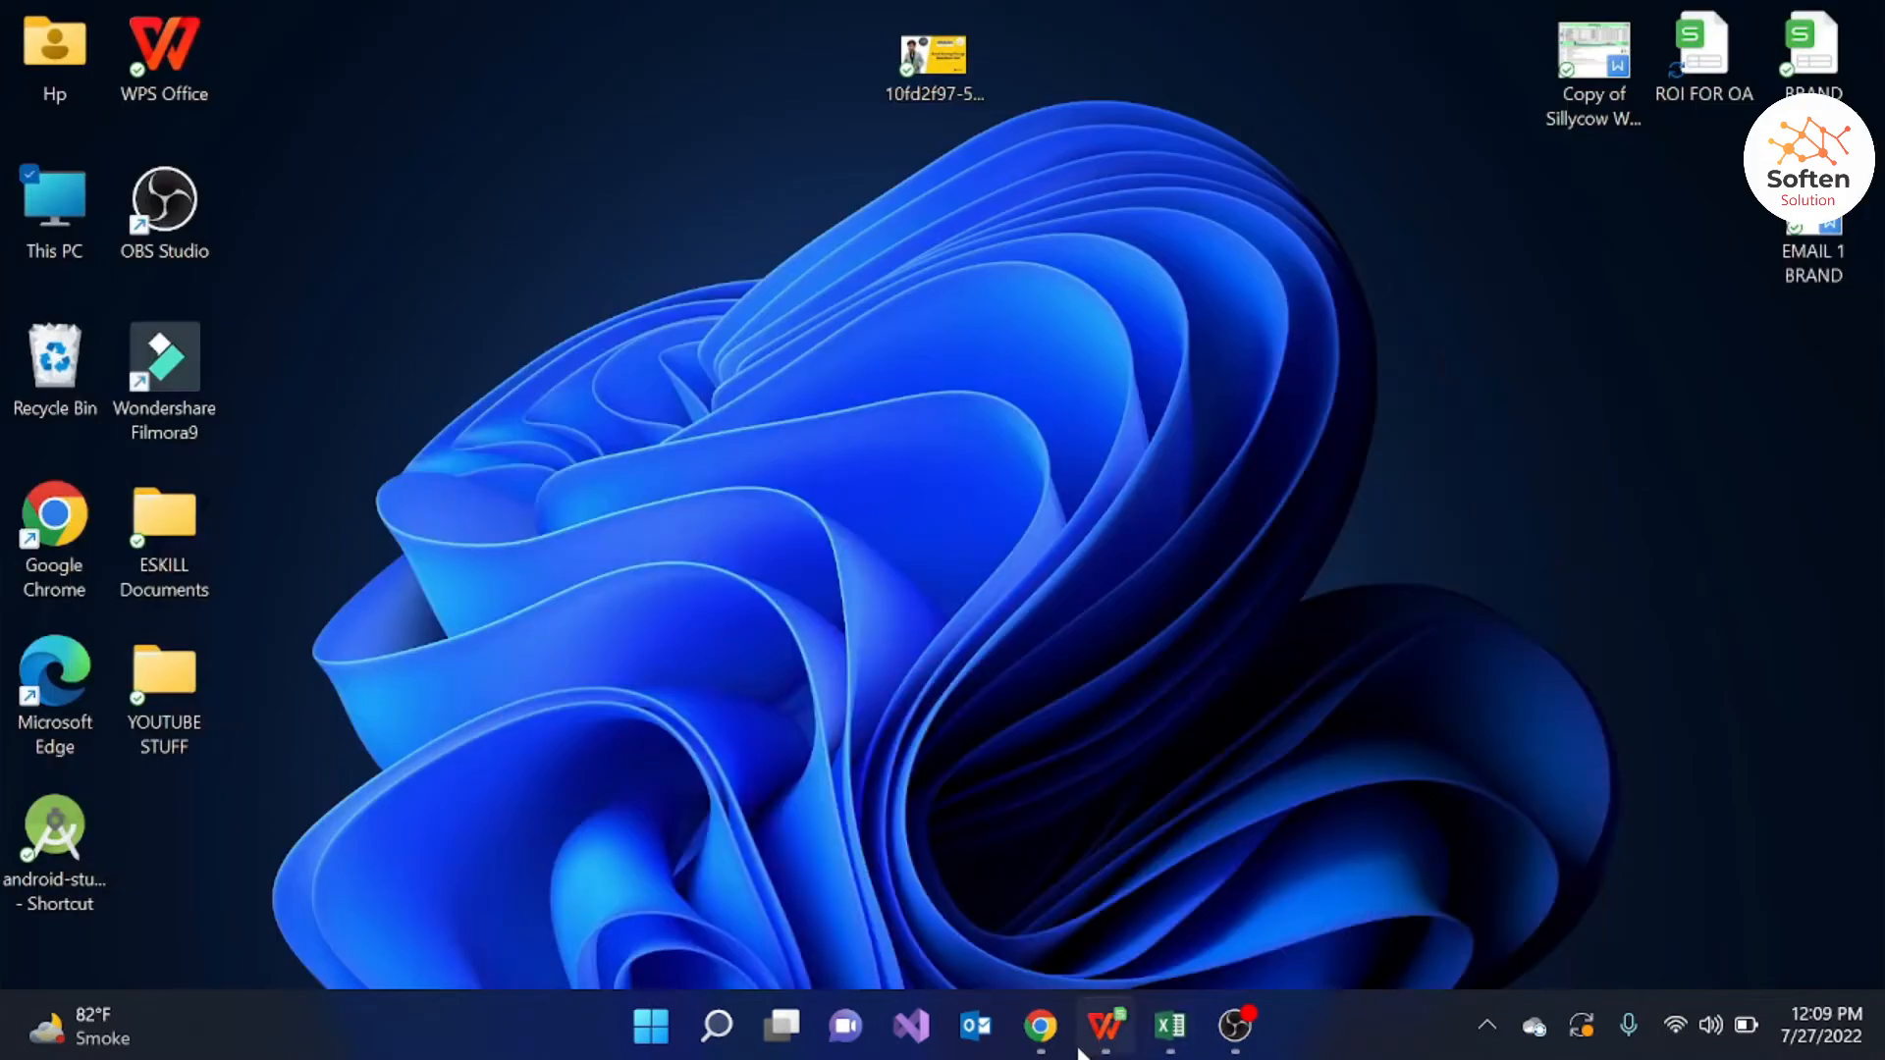
pyautogui.moveTo(1043, 1030)
pyautogui.click(1150, 921)
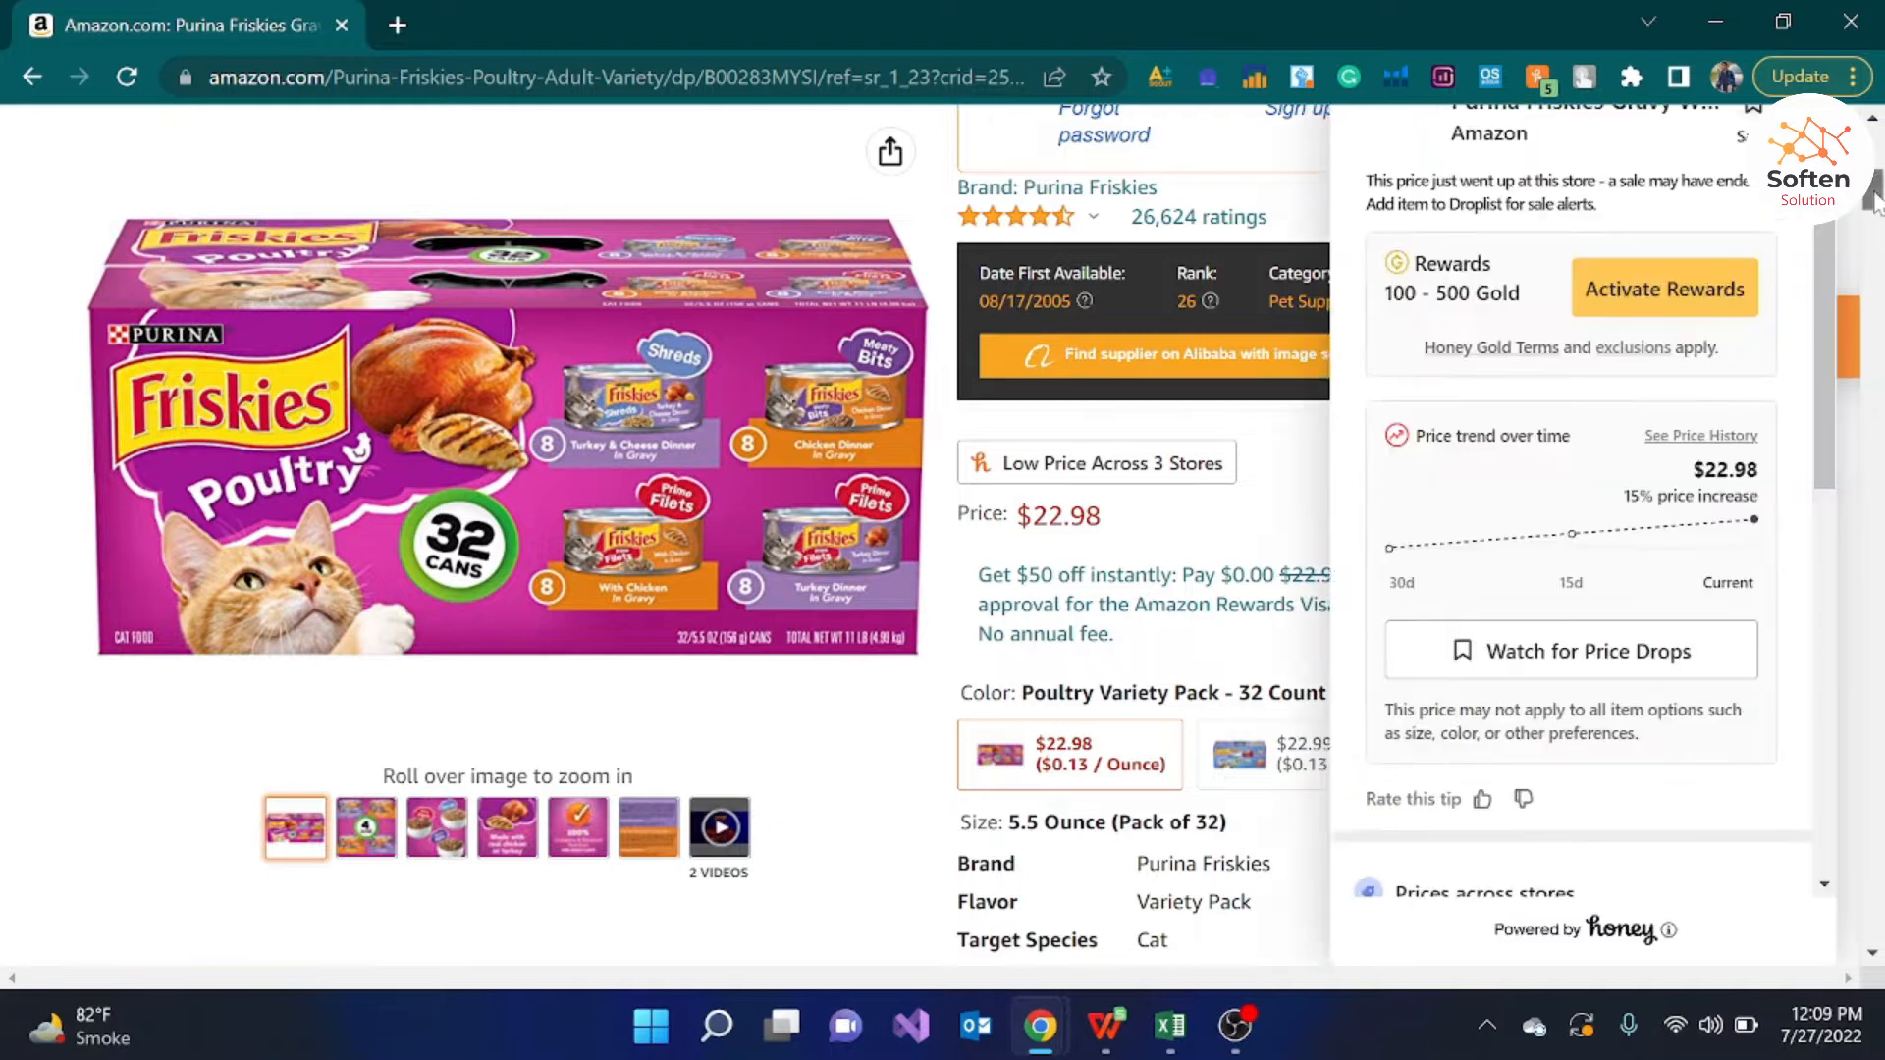
pyautogui.moveTo(1875, 193); pyautogui.dragTo(1877, 128)
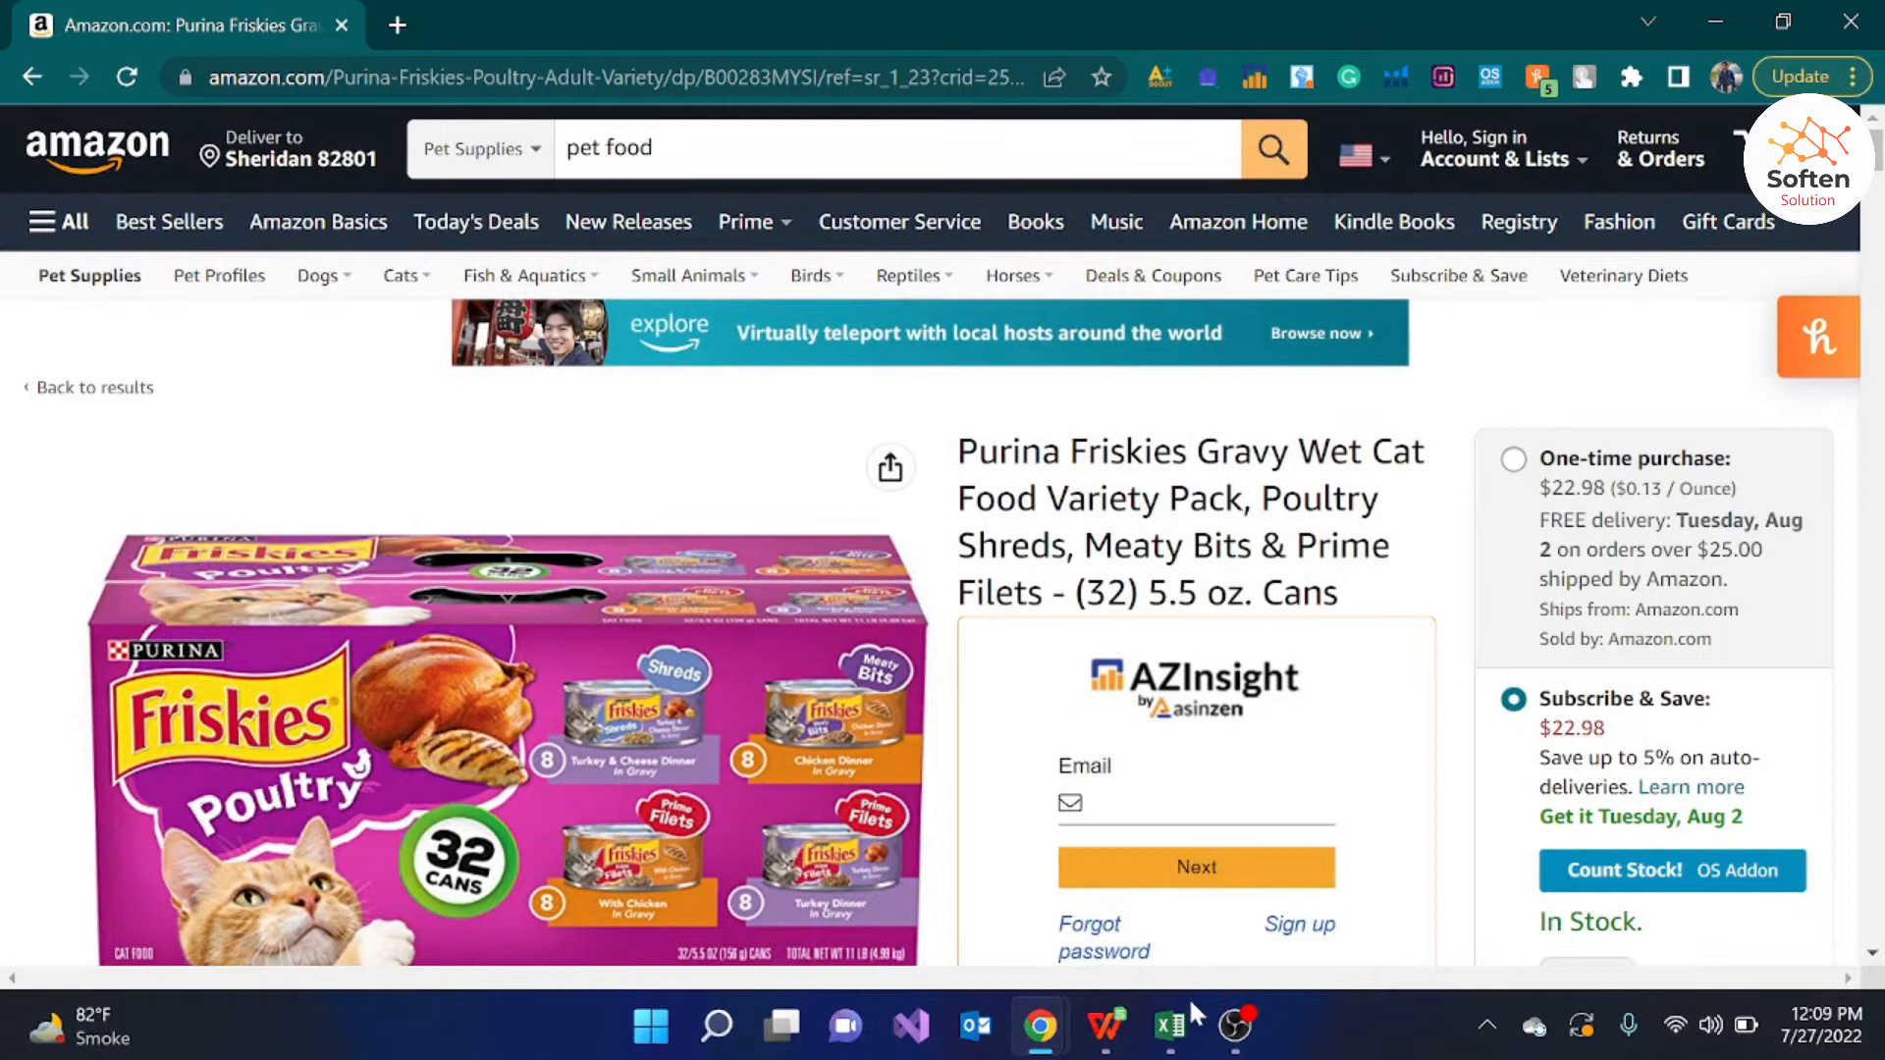
pyautogui.click(1178, 903)
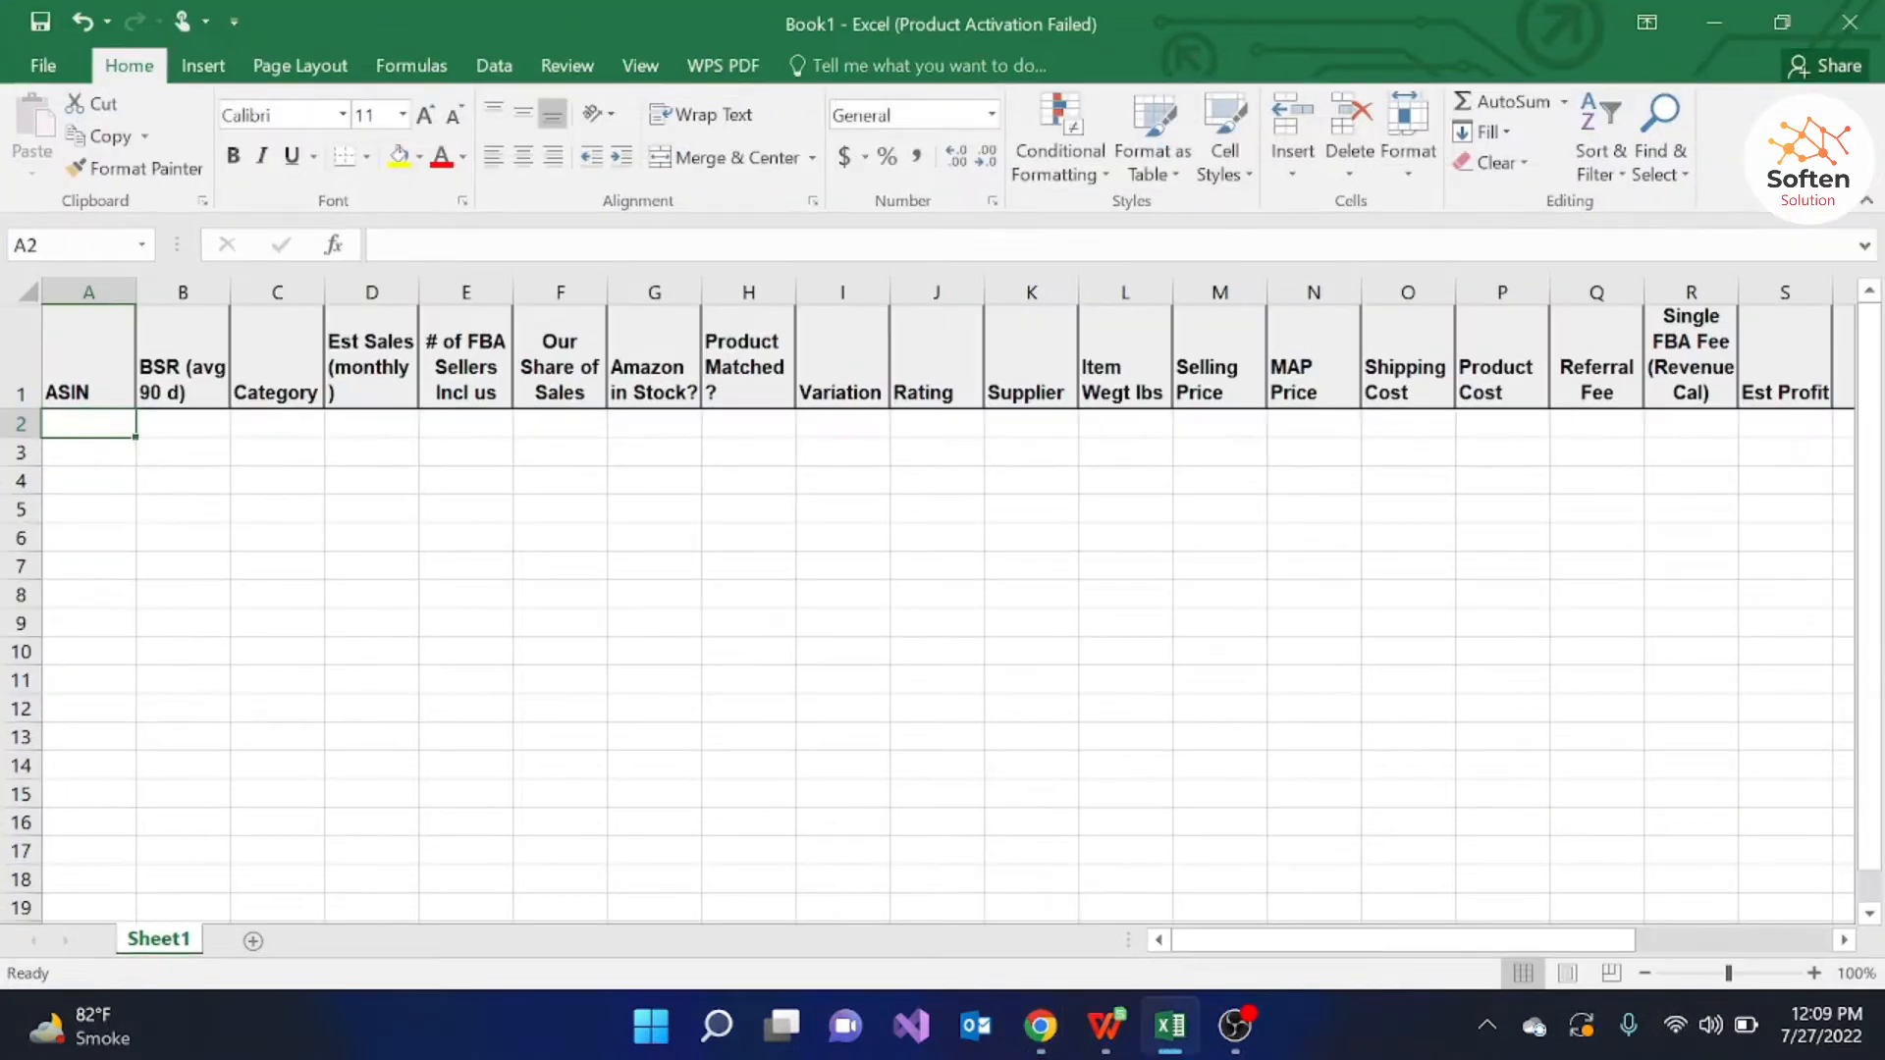
# Step: Copy the ASIN B00283MYSI from the product details on the Amazon page into cell A2 of the Excel sheet
pyautogui.click(1716, 20)
pyautogui.moveTo(1873, 150); pyautogui.dragTo(1863, 447)
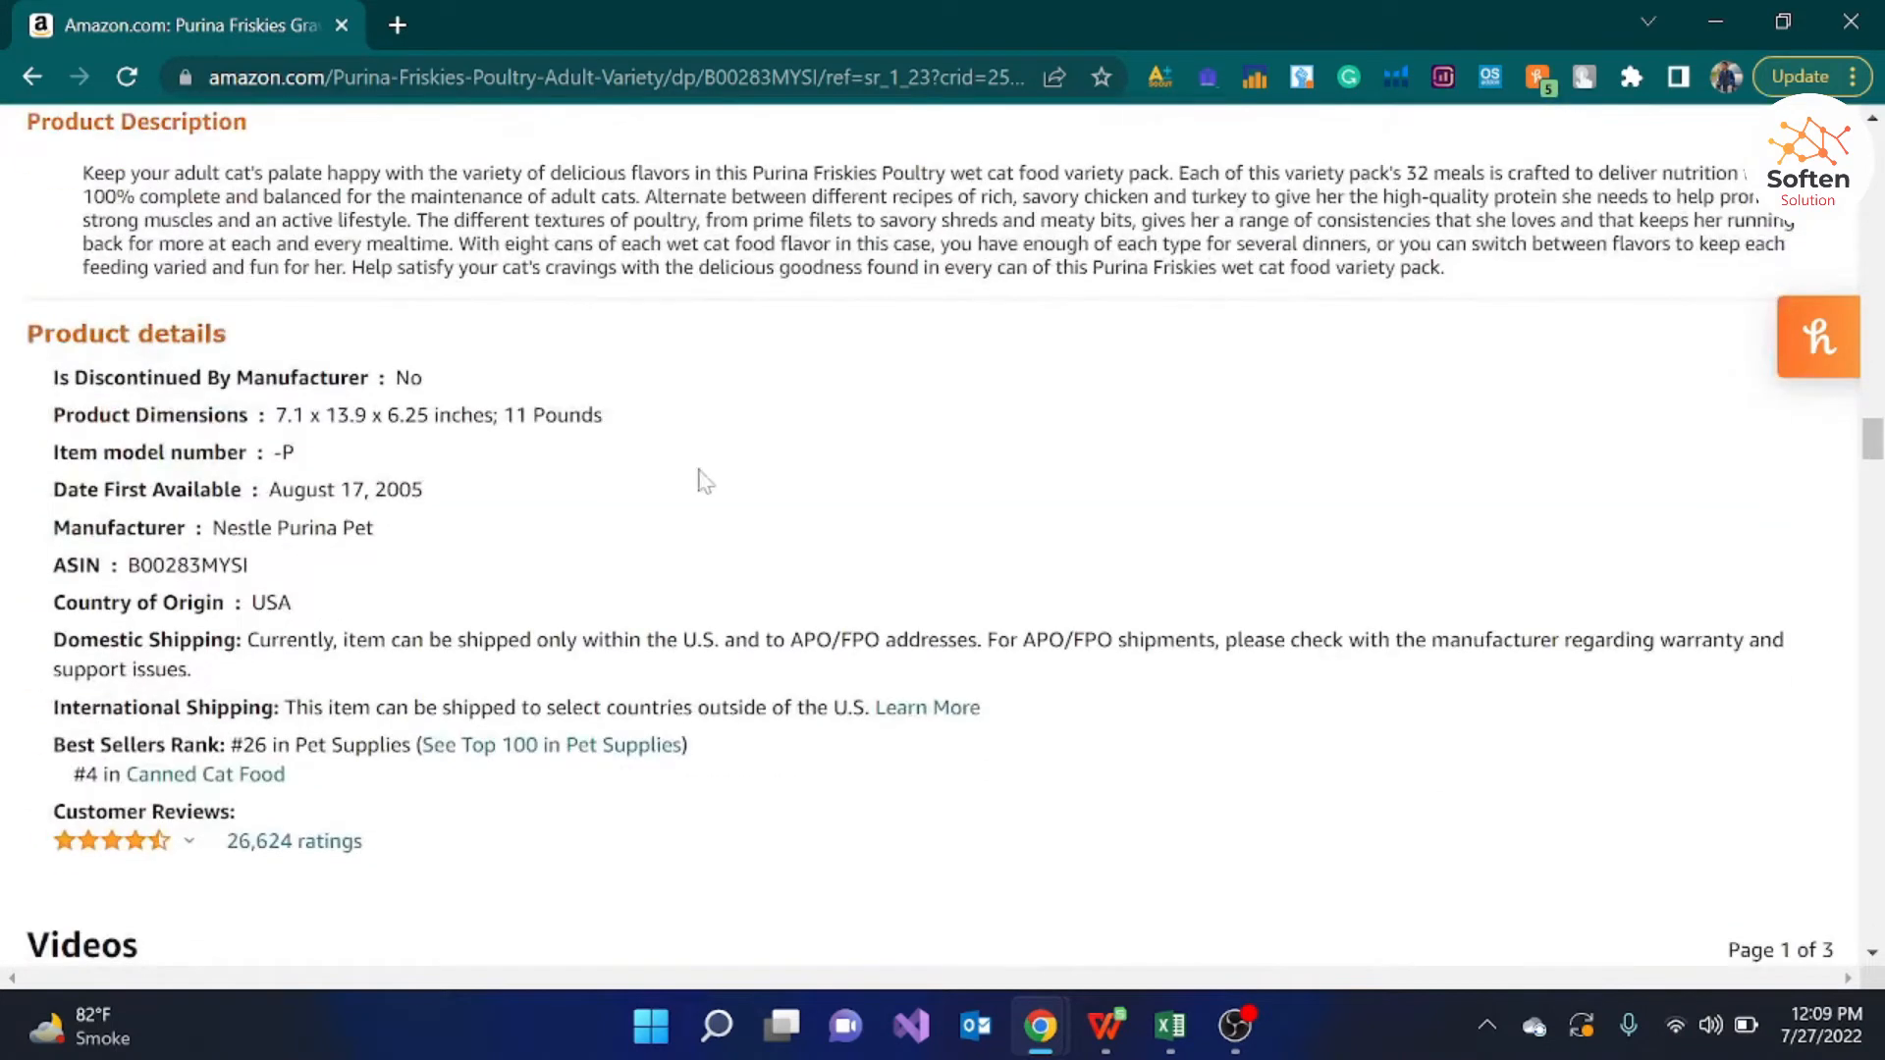
pyautogui.moveTo(257, 568); pyautogui.dragTo(128, 565)
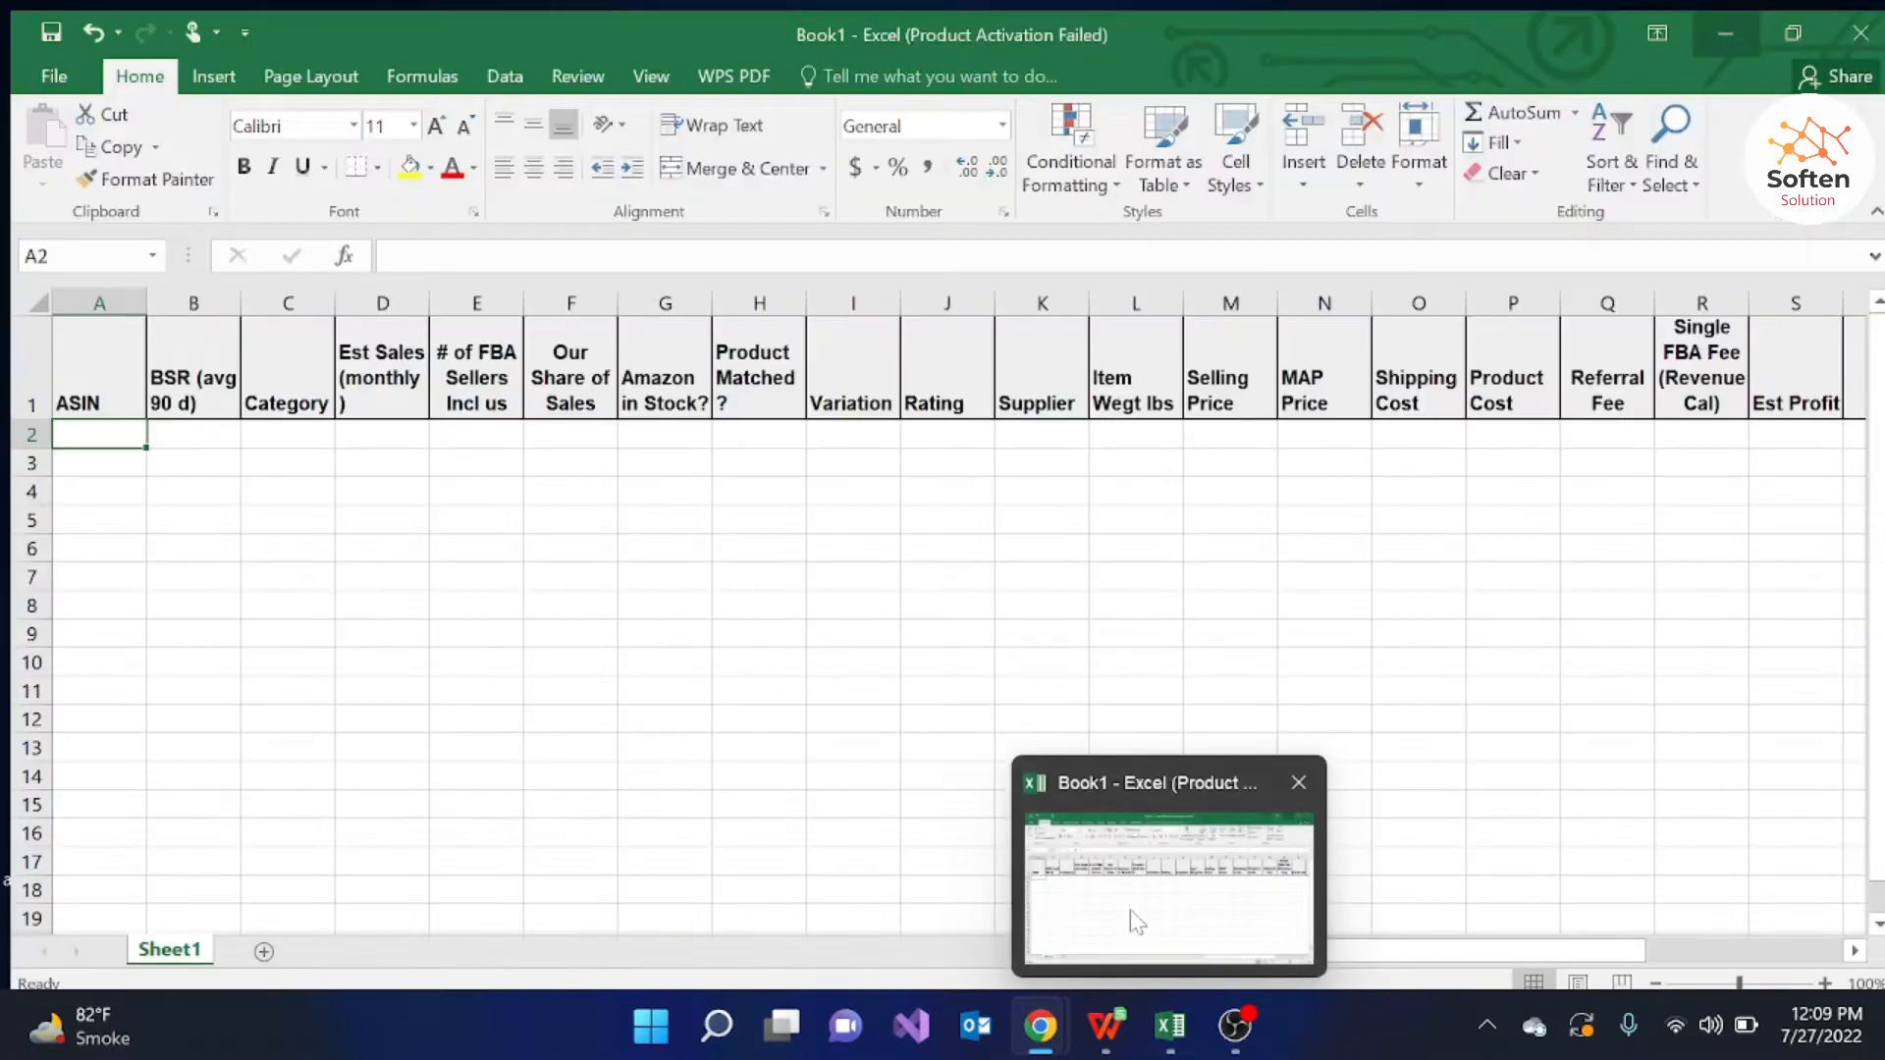
pyautogui.click(1128, 917)
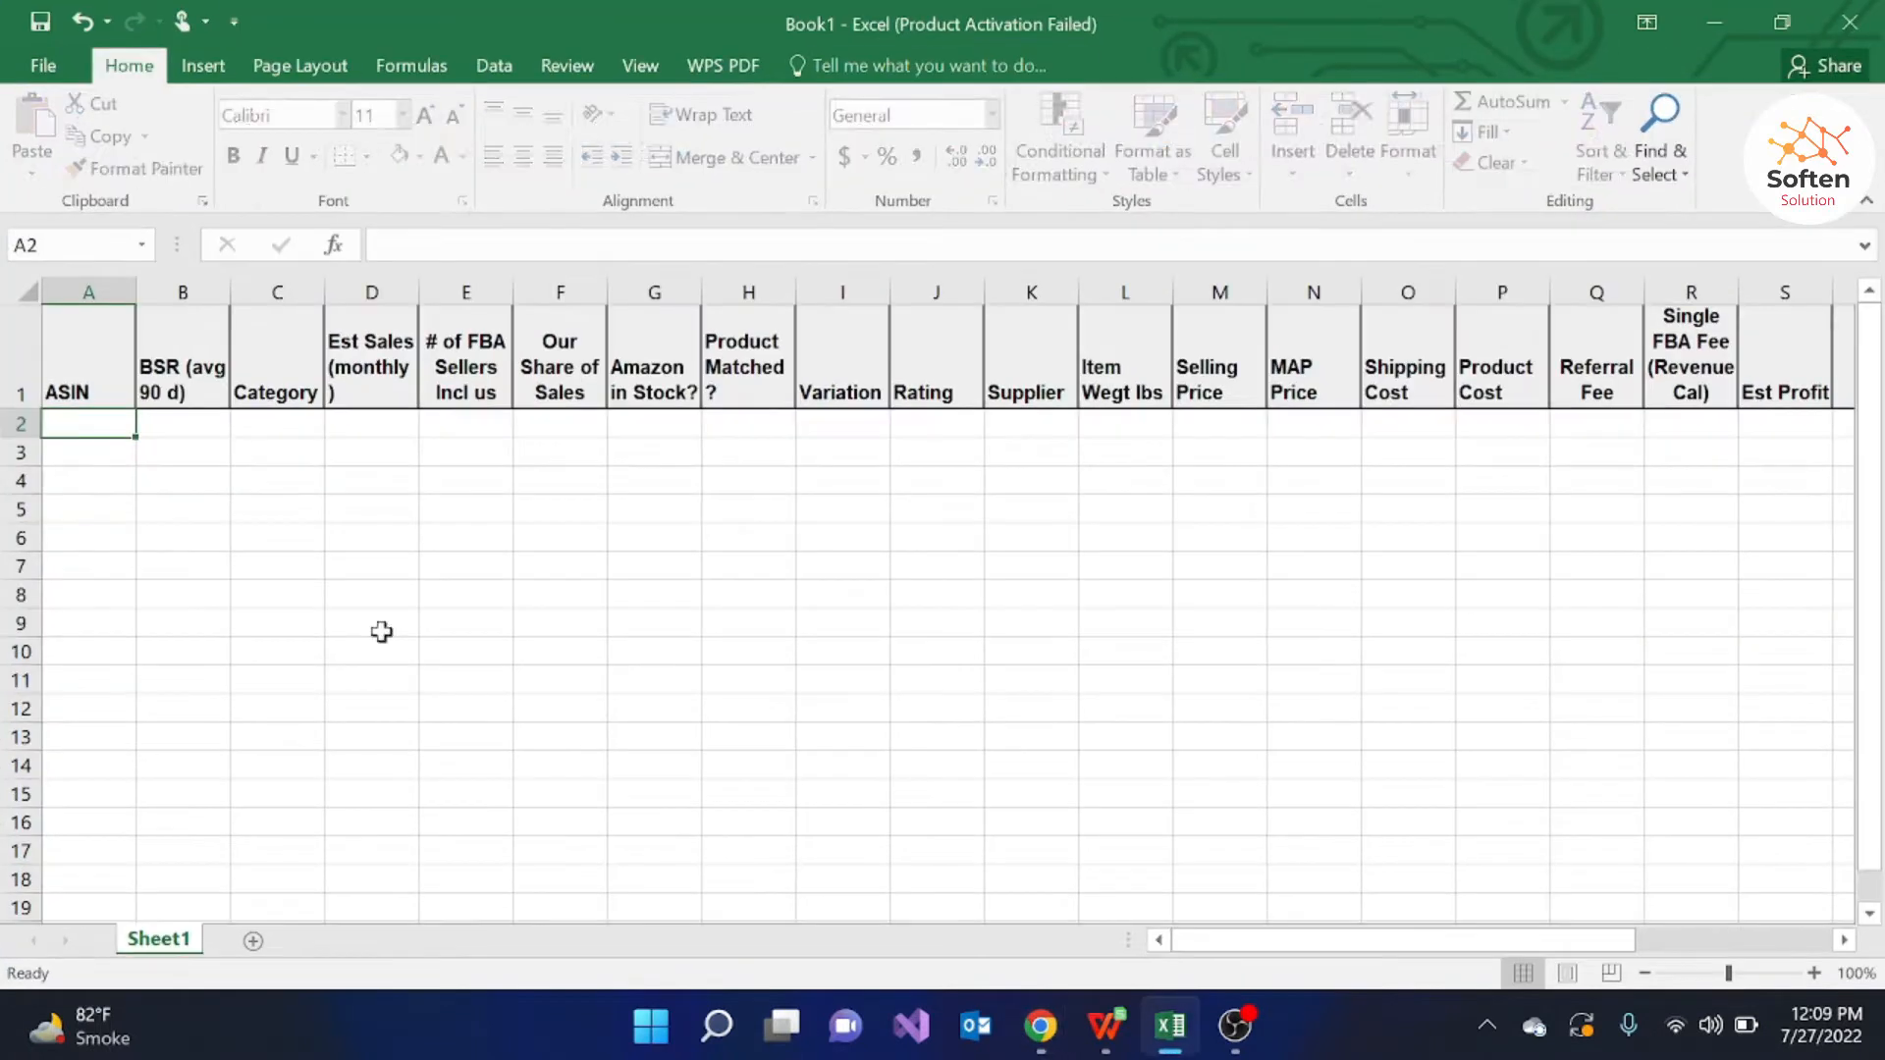
pyautogui.write('B00283MYSI')
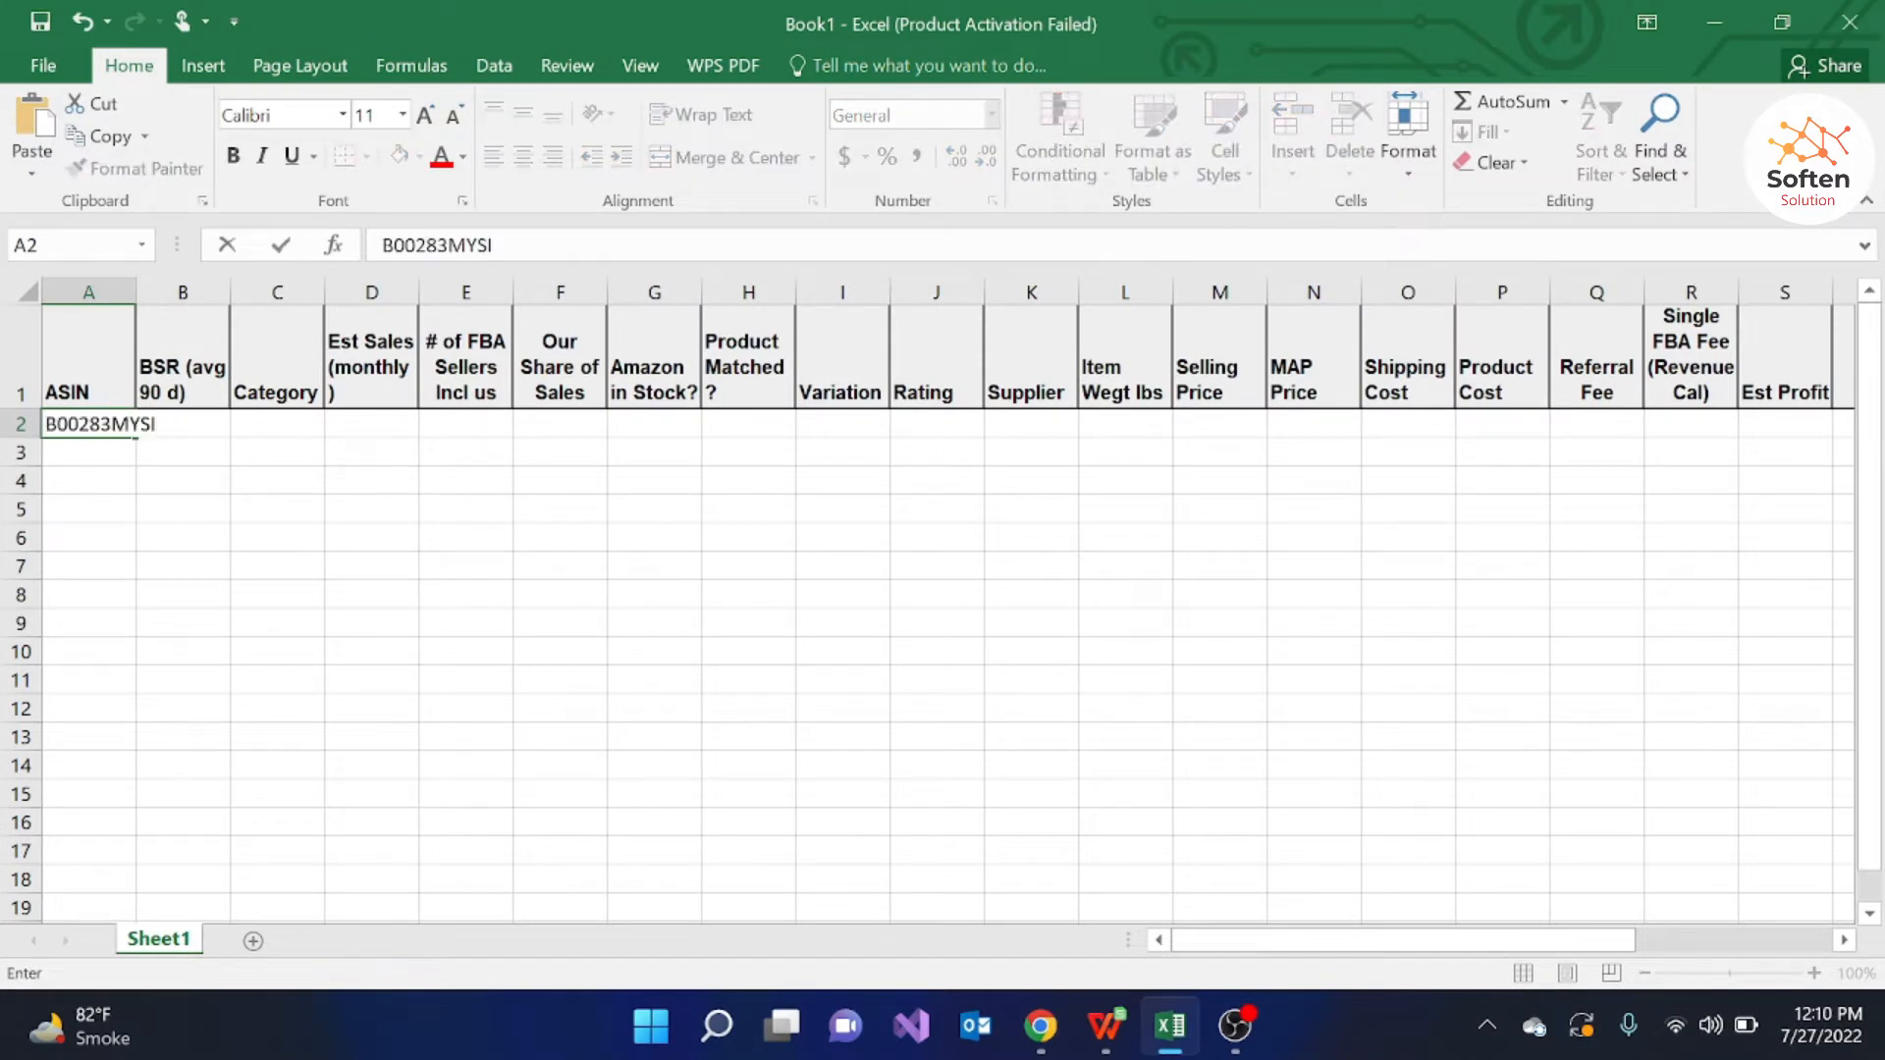
pyautogui.press('F2')
# Step: Check the Best Sellers Rank section of the Amazon page and enter 20000 as the BSR in cell B2 in Excel
pyautogui.click(1716, 14)
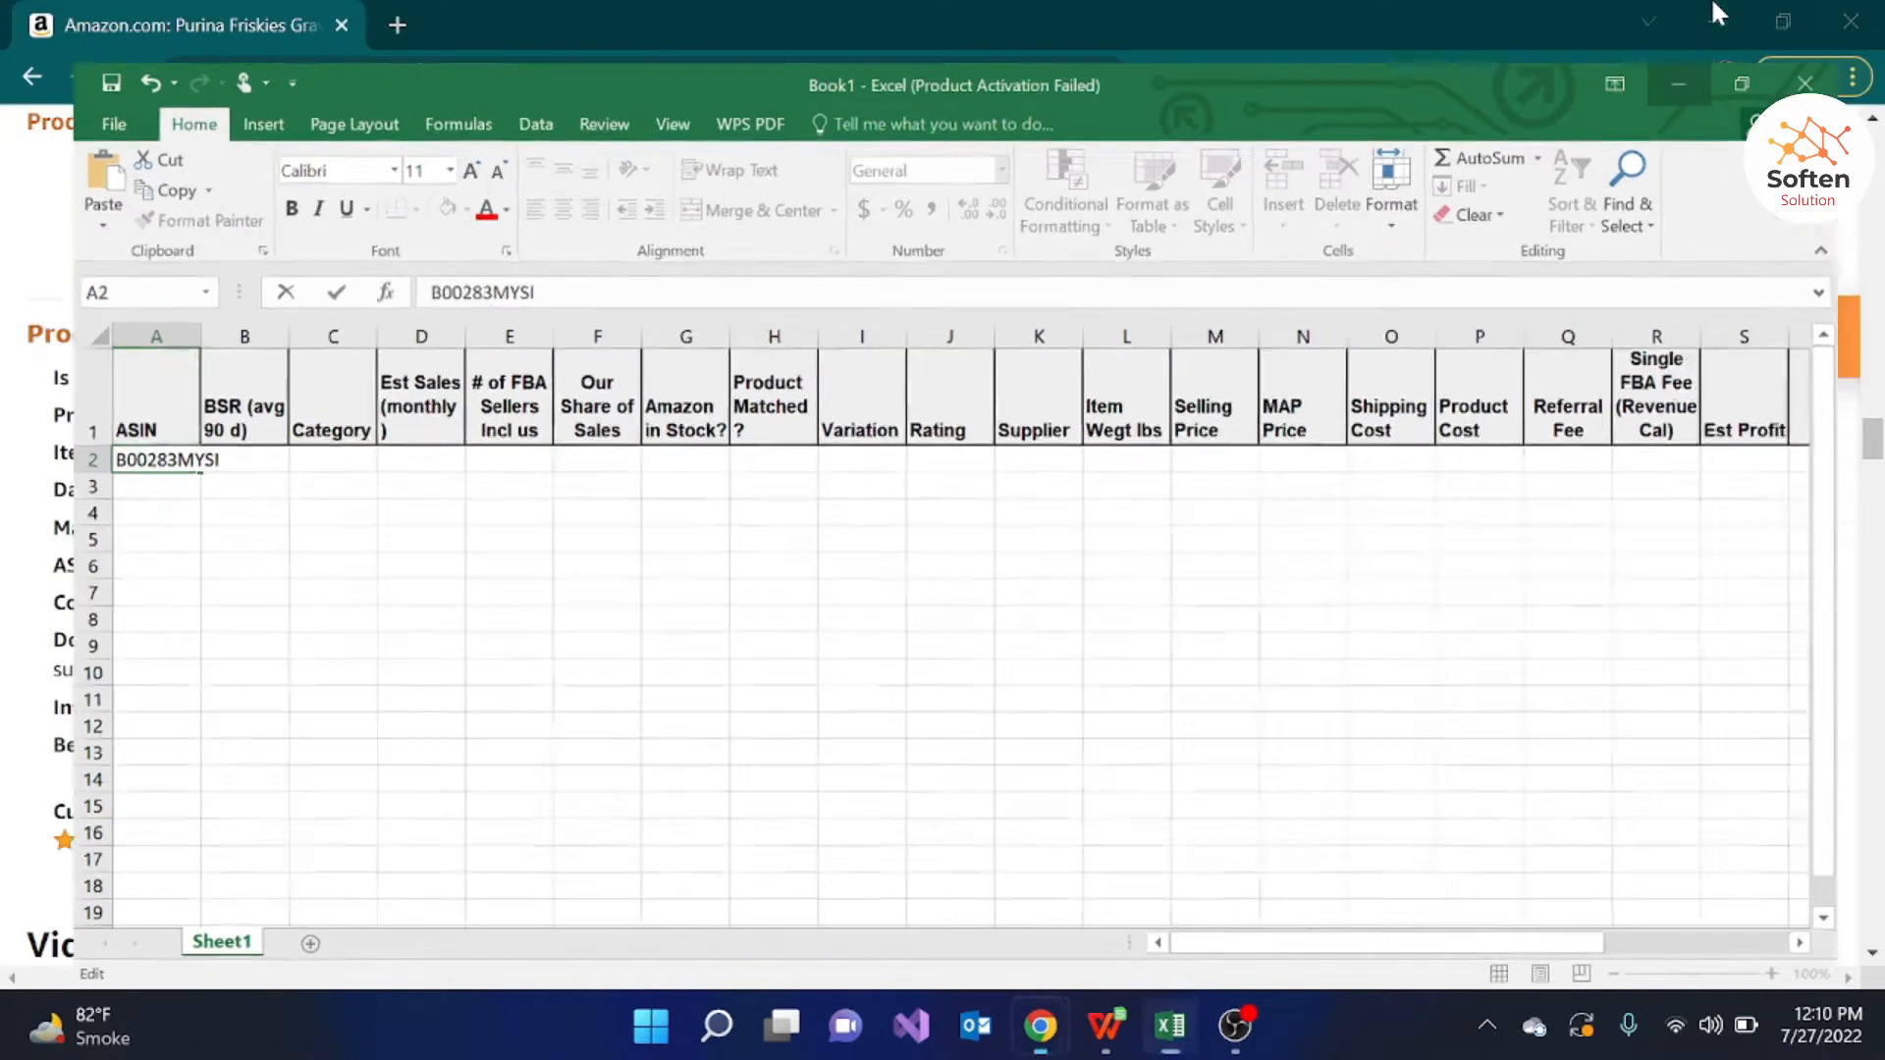
pyautogui.moveTo(1871, 437); pyautogui.dragTo(1868, 332)
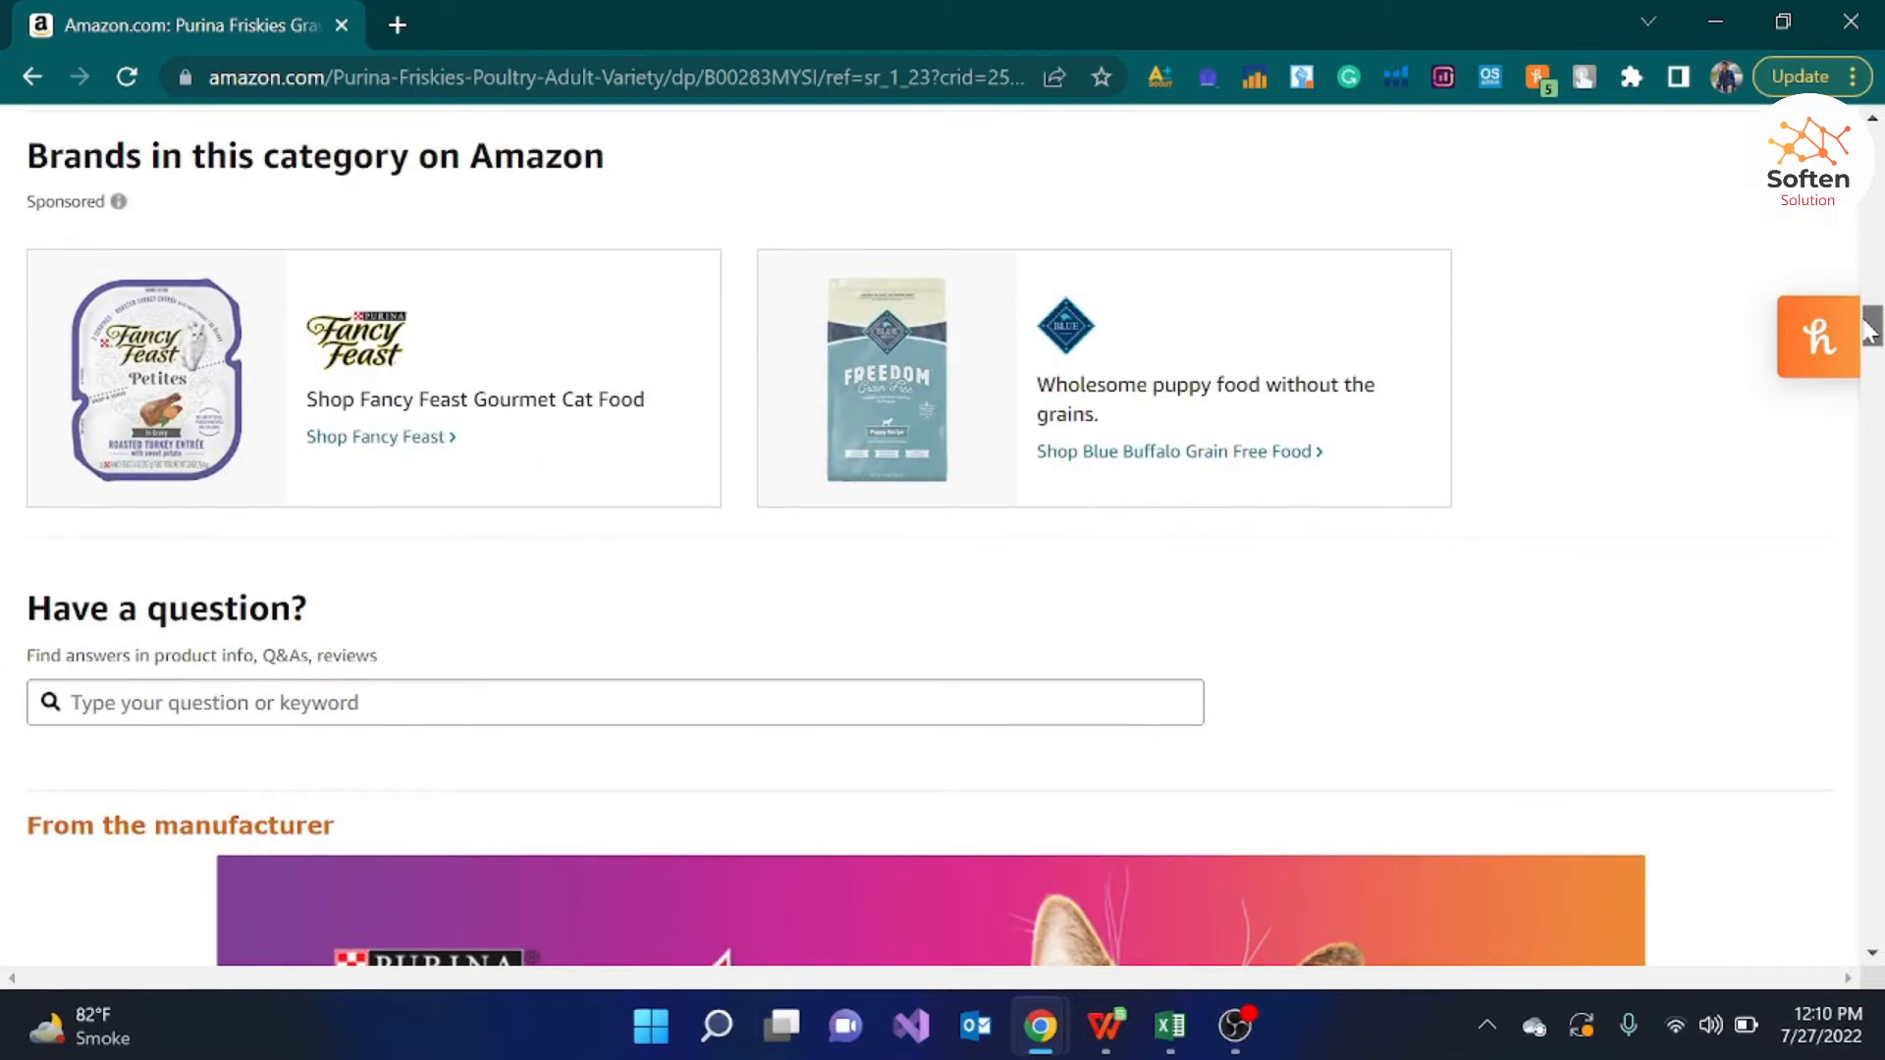
pyautogui.moveTo(1868, 332); pyautogui.dragTo(1852, 456)
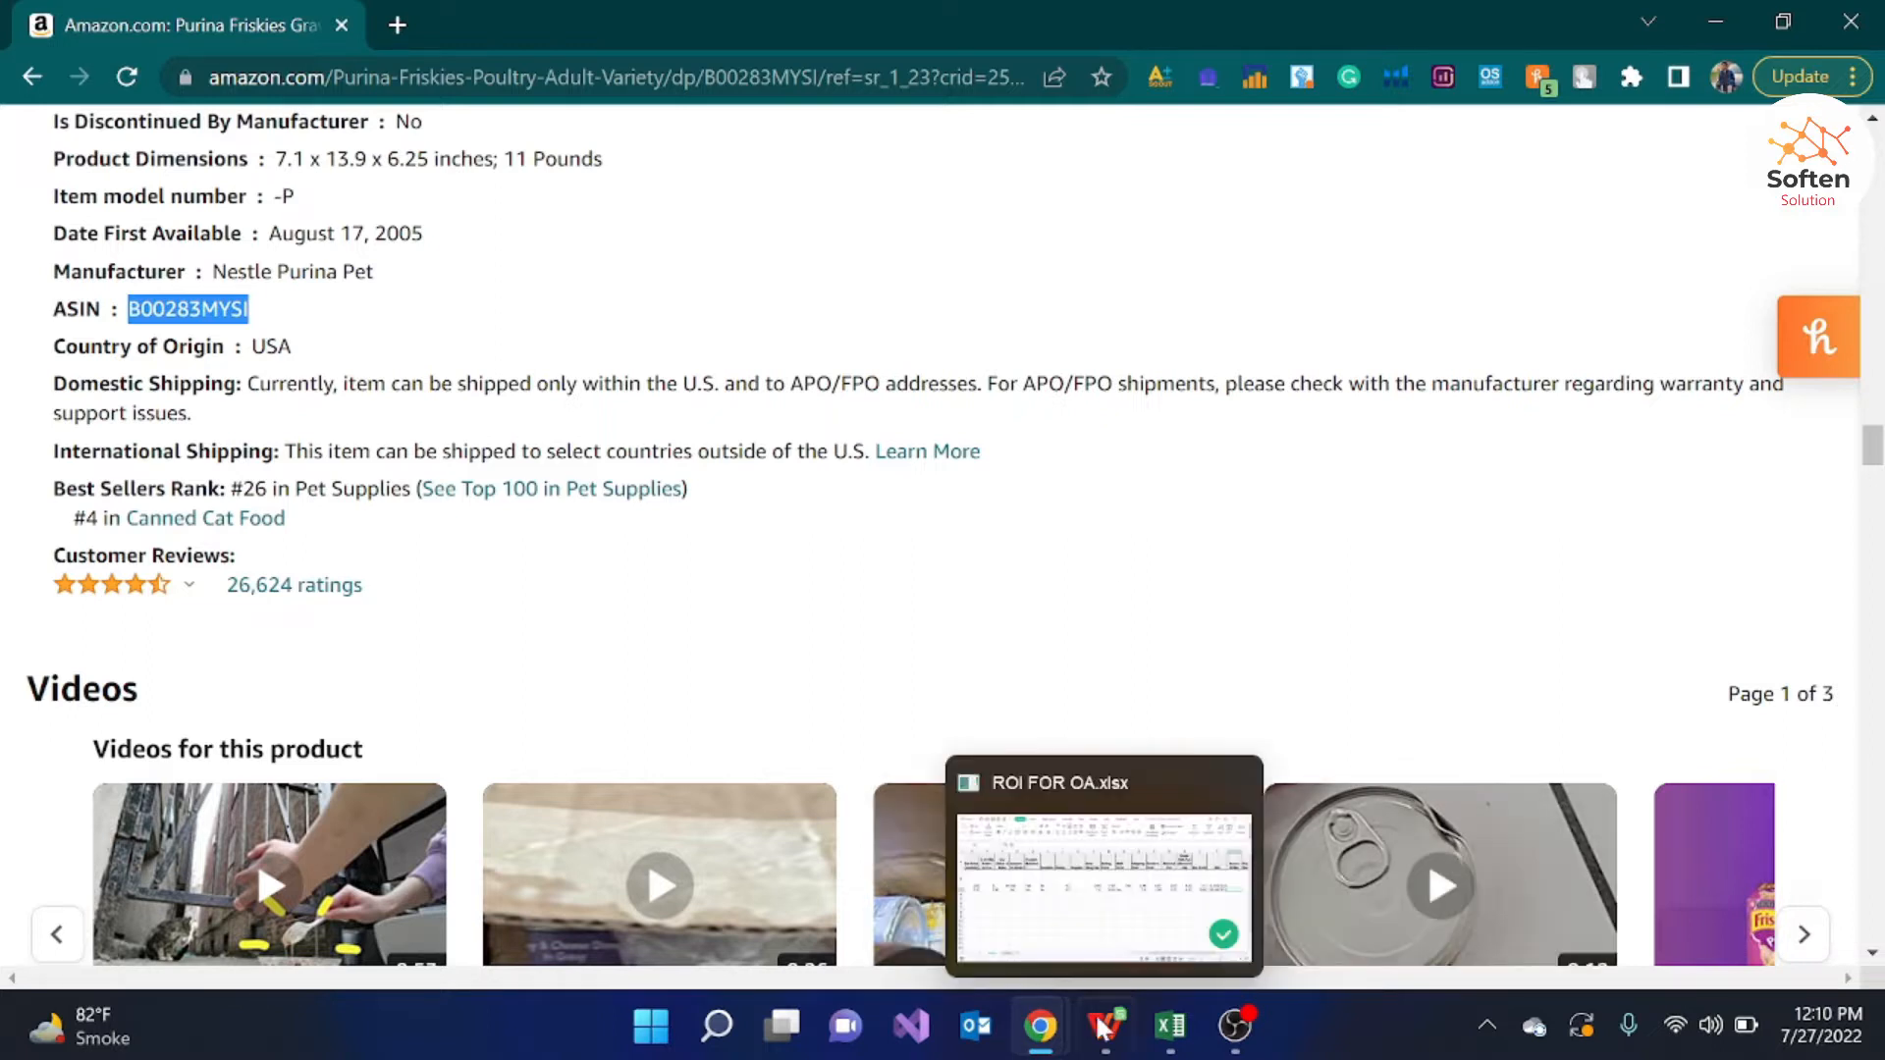
pyautogui.click(1163, 884)
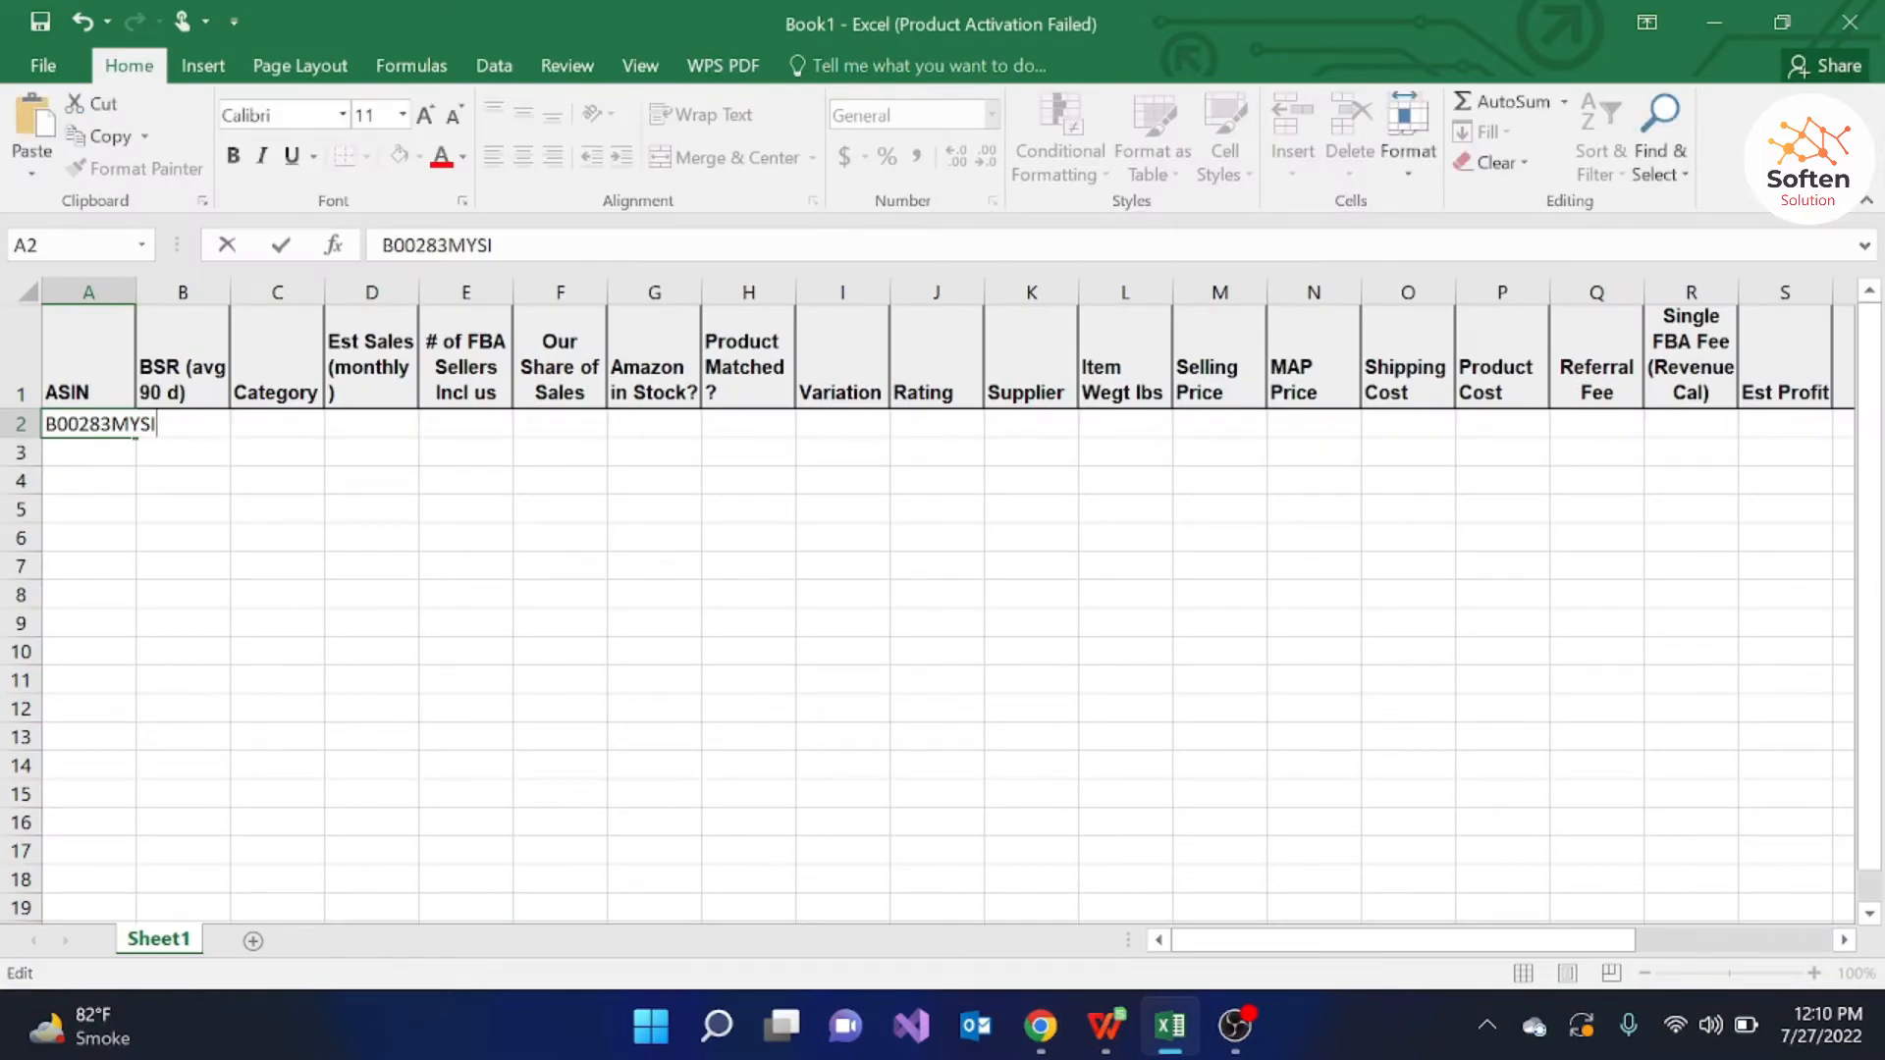
pyautogui.write('20000')
pyautogui.click(261, 431)
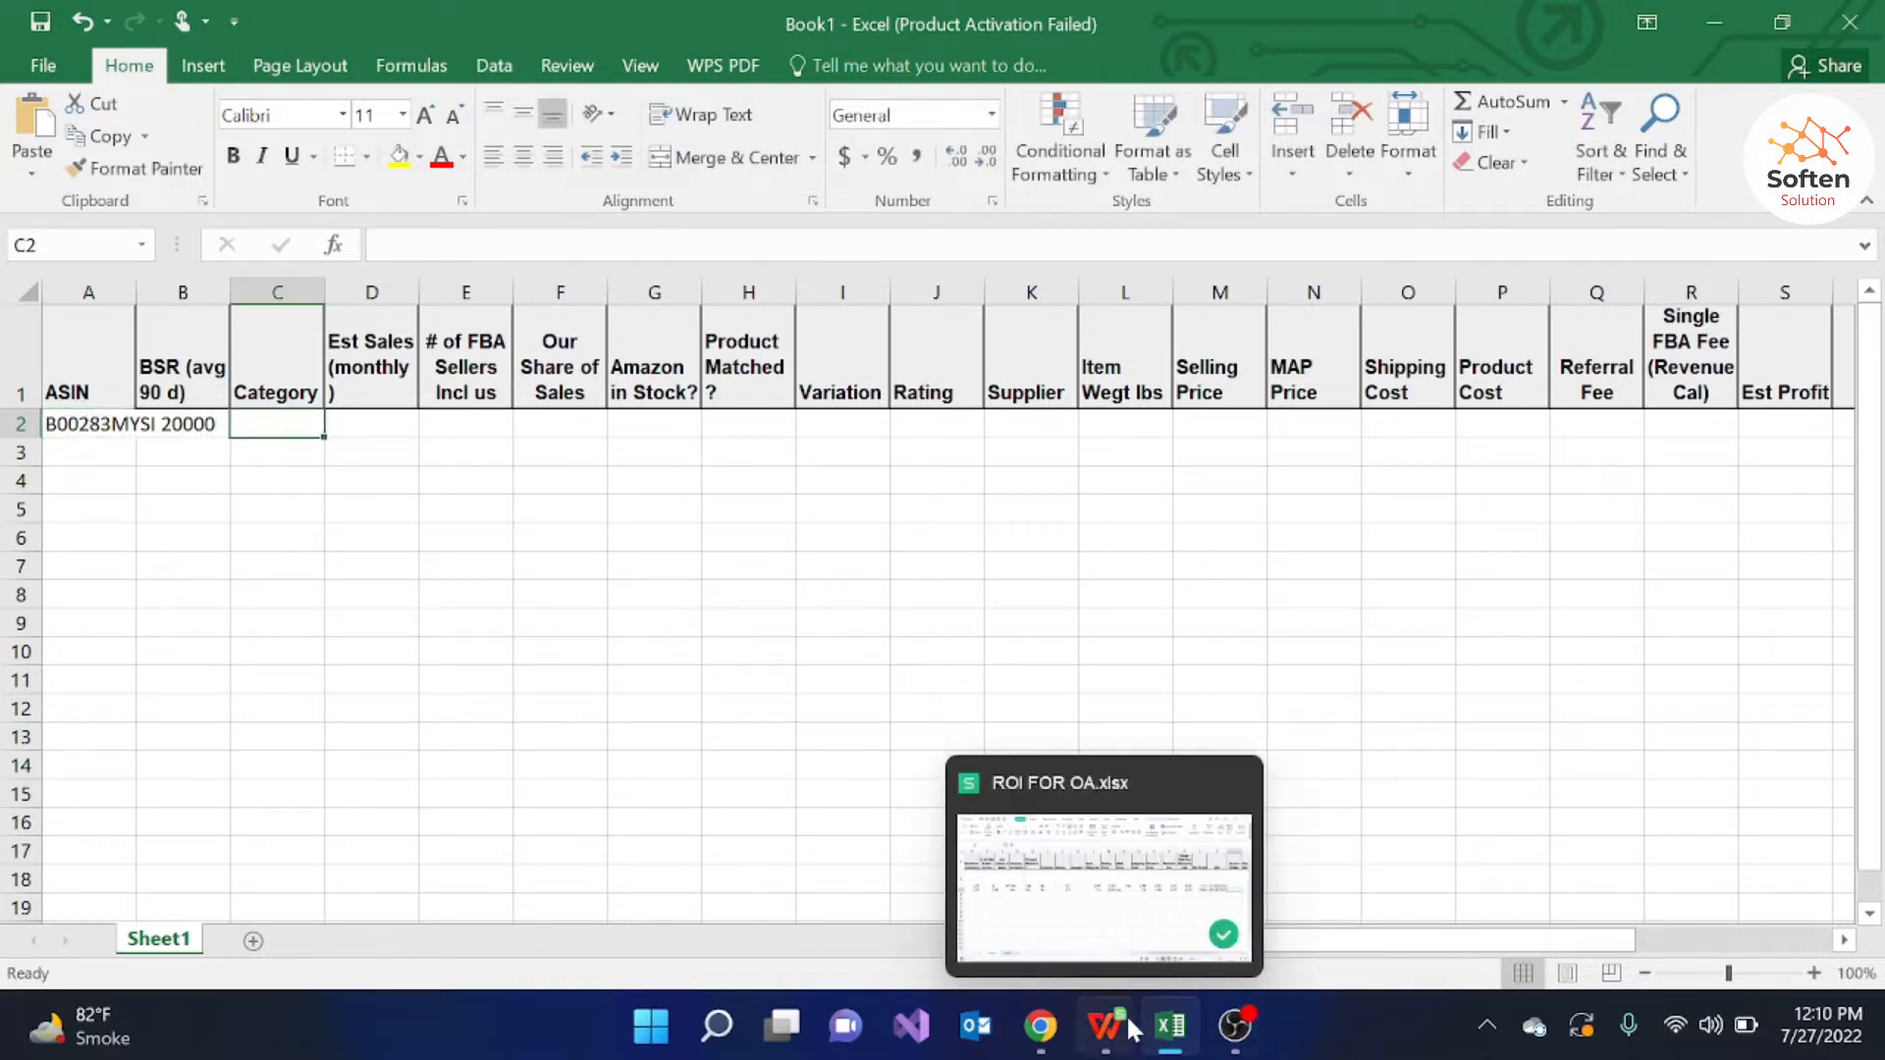
# Step: Check the product's category on the Amazon page and enter "pet supp" in the Category cell C2 in Excel
pyautogui.moveTo(1026, 1016)
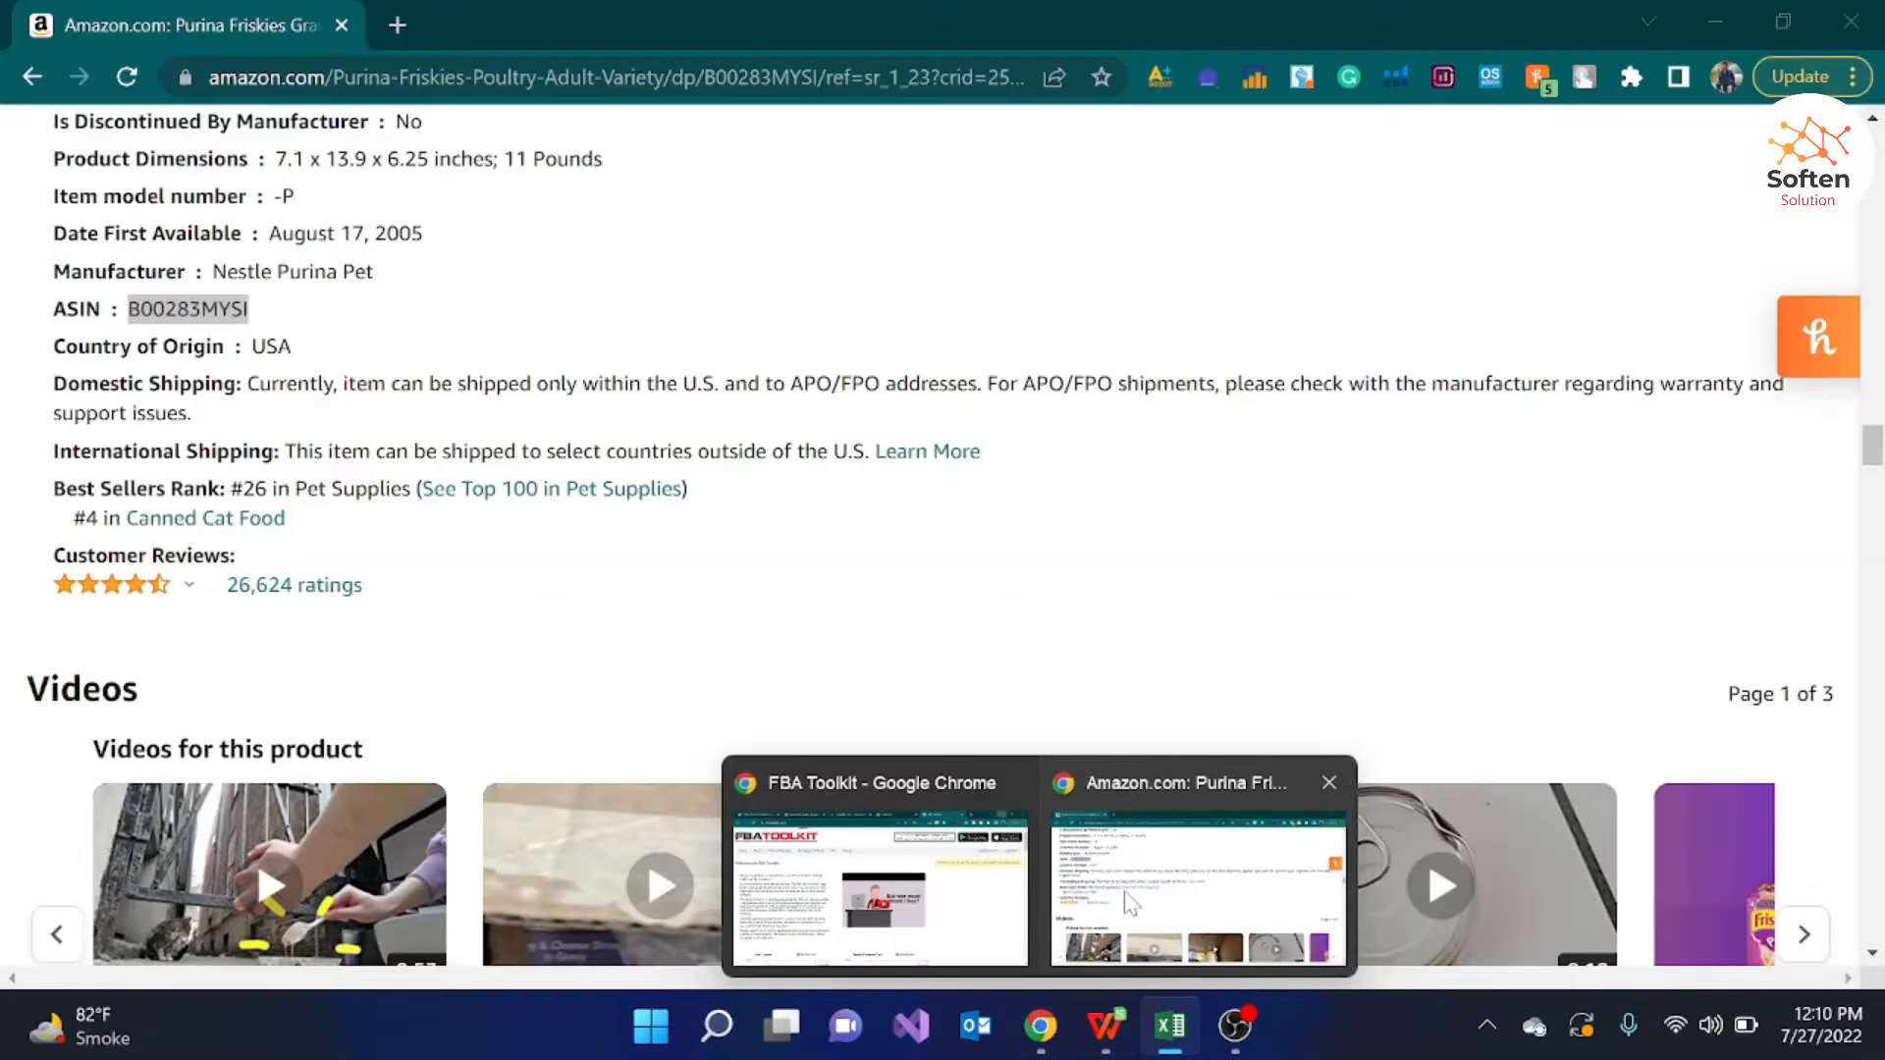
pyautogui.click(1178, 864)
pyautogui.moveTo(1877, 450); pyautogui.dragTo(1883, 77)
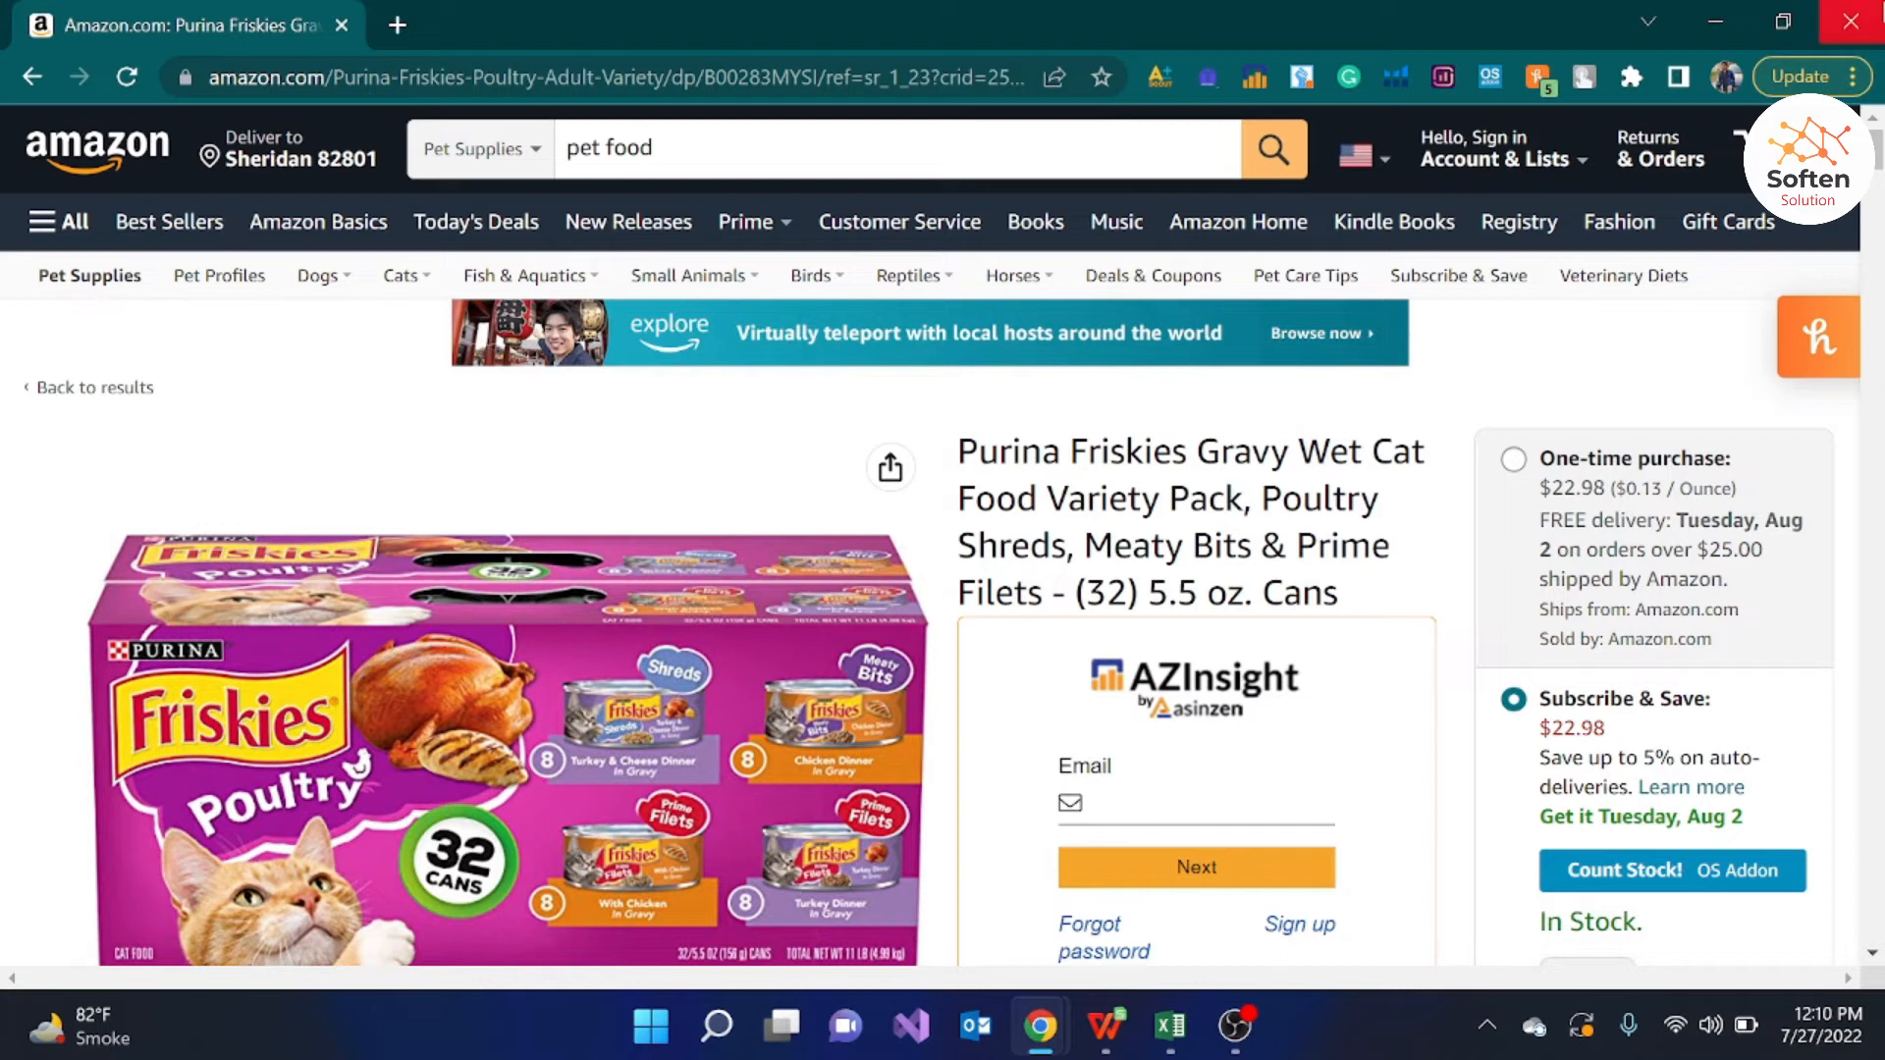
pyautogui.moveTo(1183, 1039)
pyautogui.click(1188, 931)
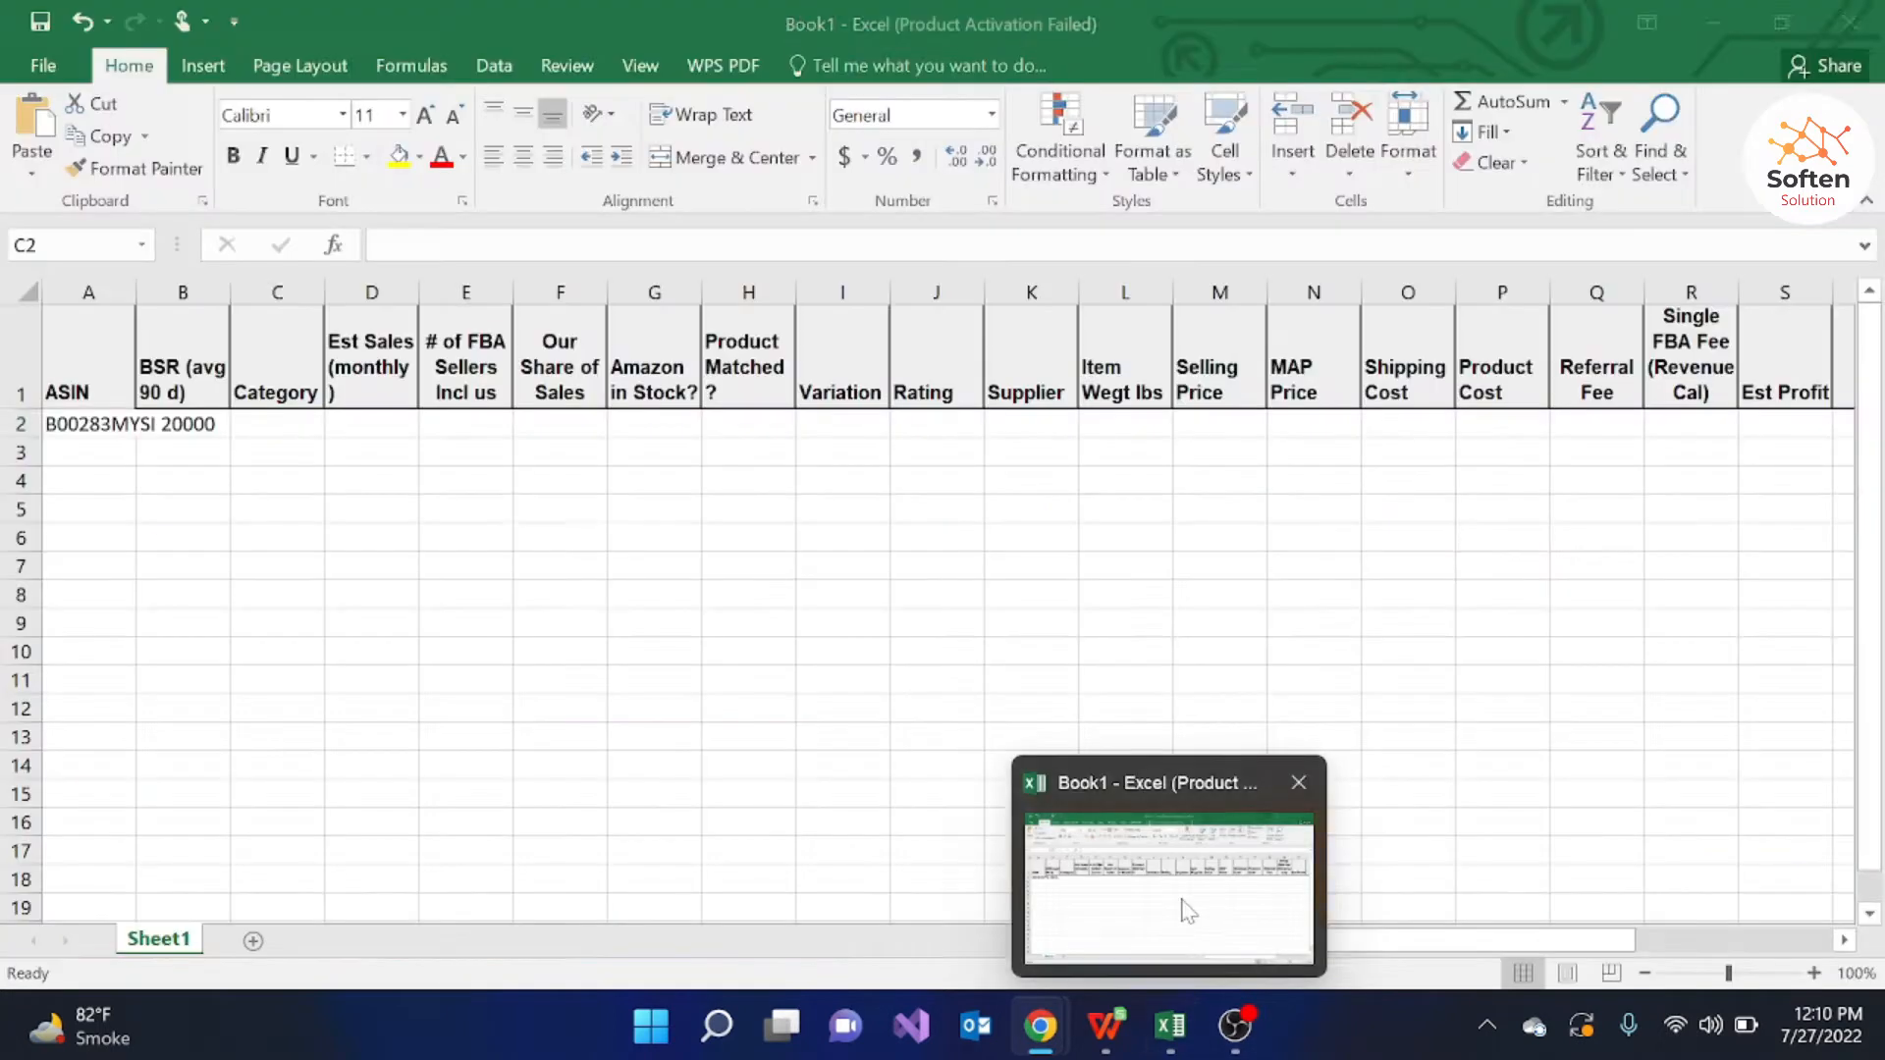
pyautogui.doubleClick(277, 424)
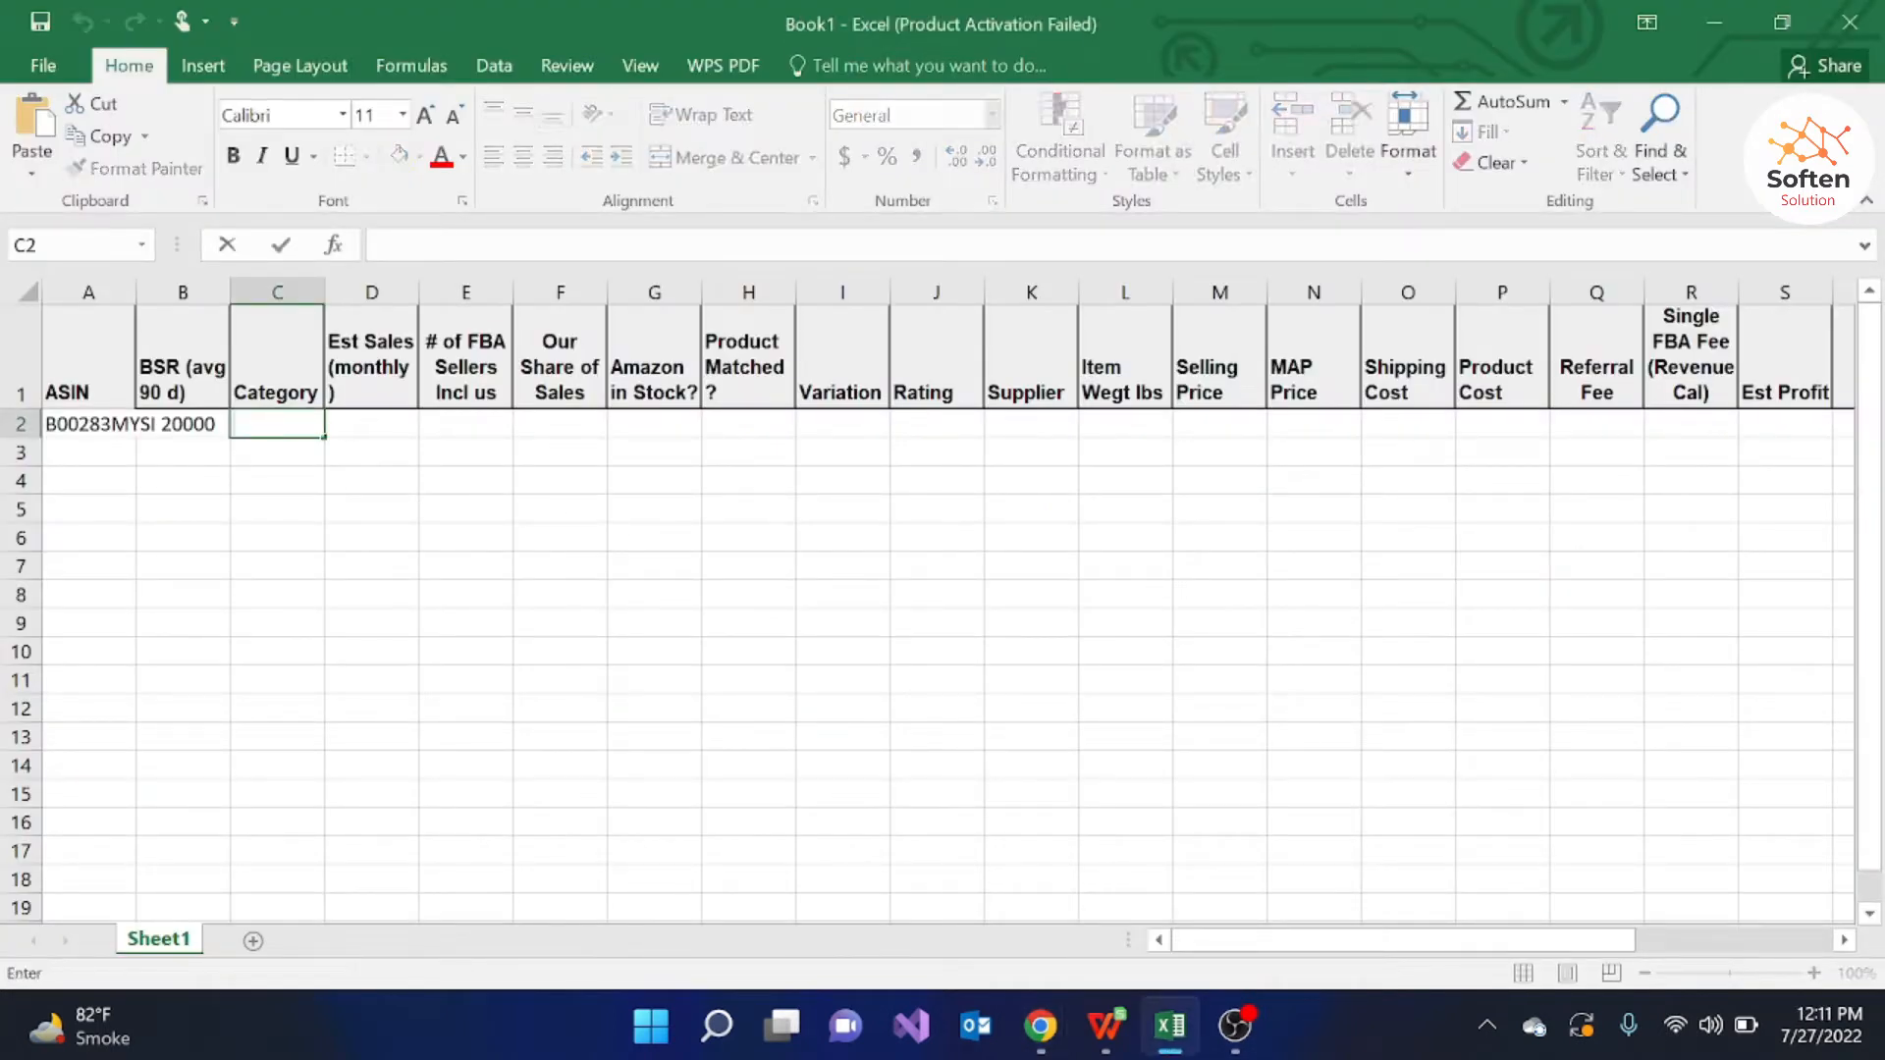
pyautogui.write('pet supp')
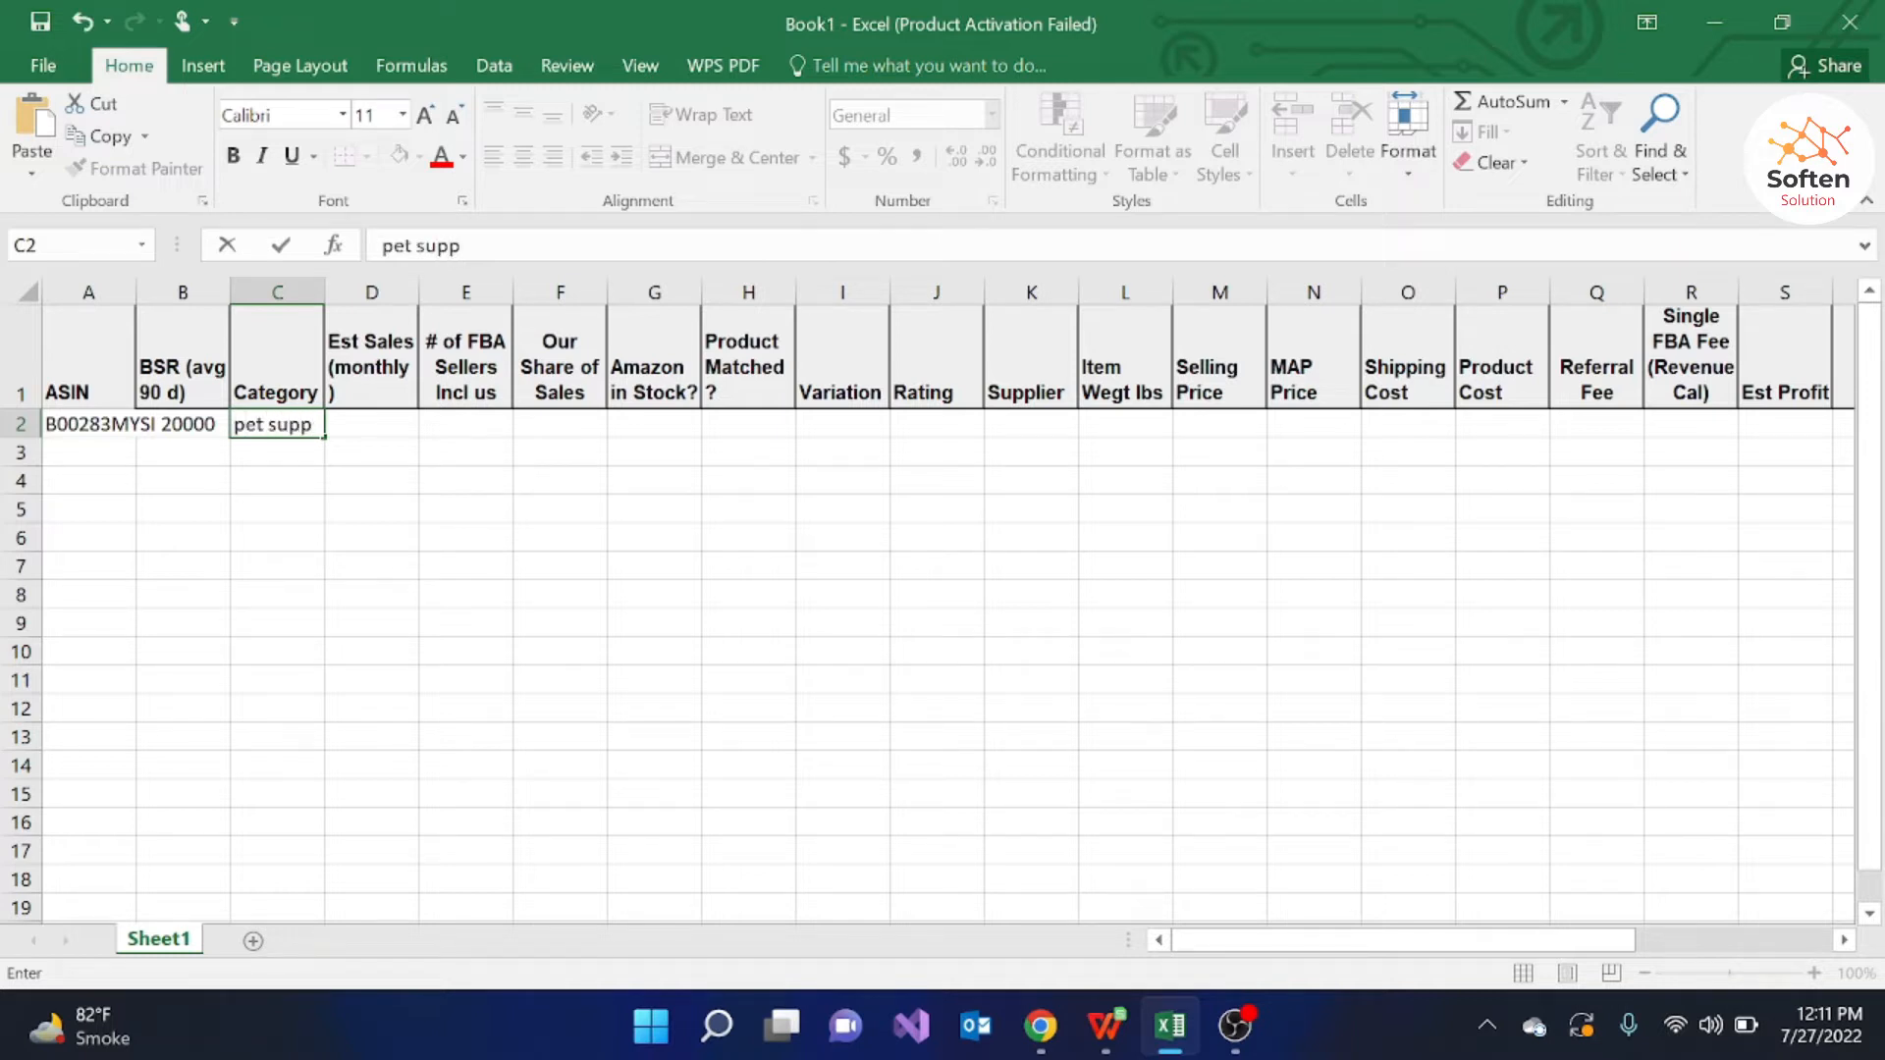
pyautogui.click(349, 425)
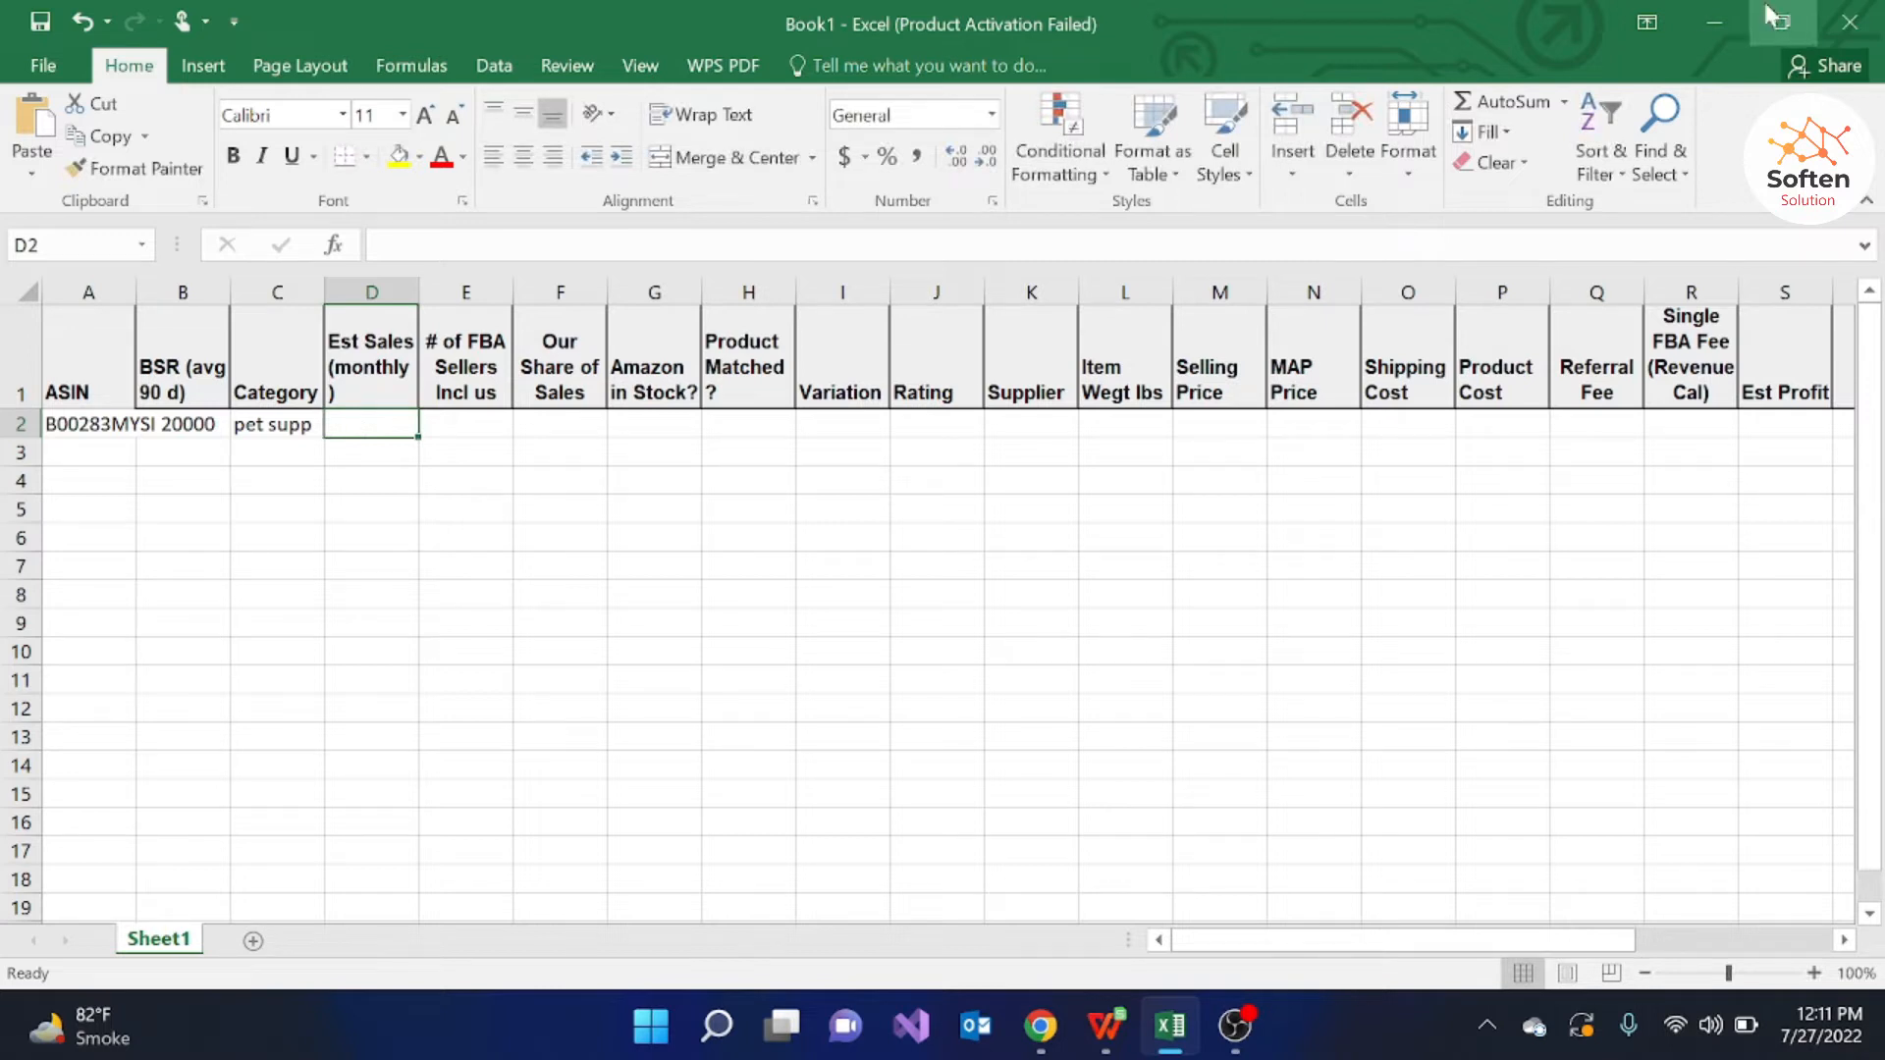
# Step: Switch to the FBA Toolkit window in Chrome and estimate the Pet Supplies sales per day for rank 20000
pyautogui.click(1725, 8)
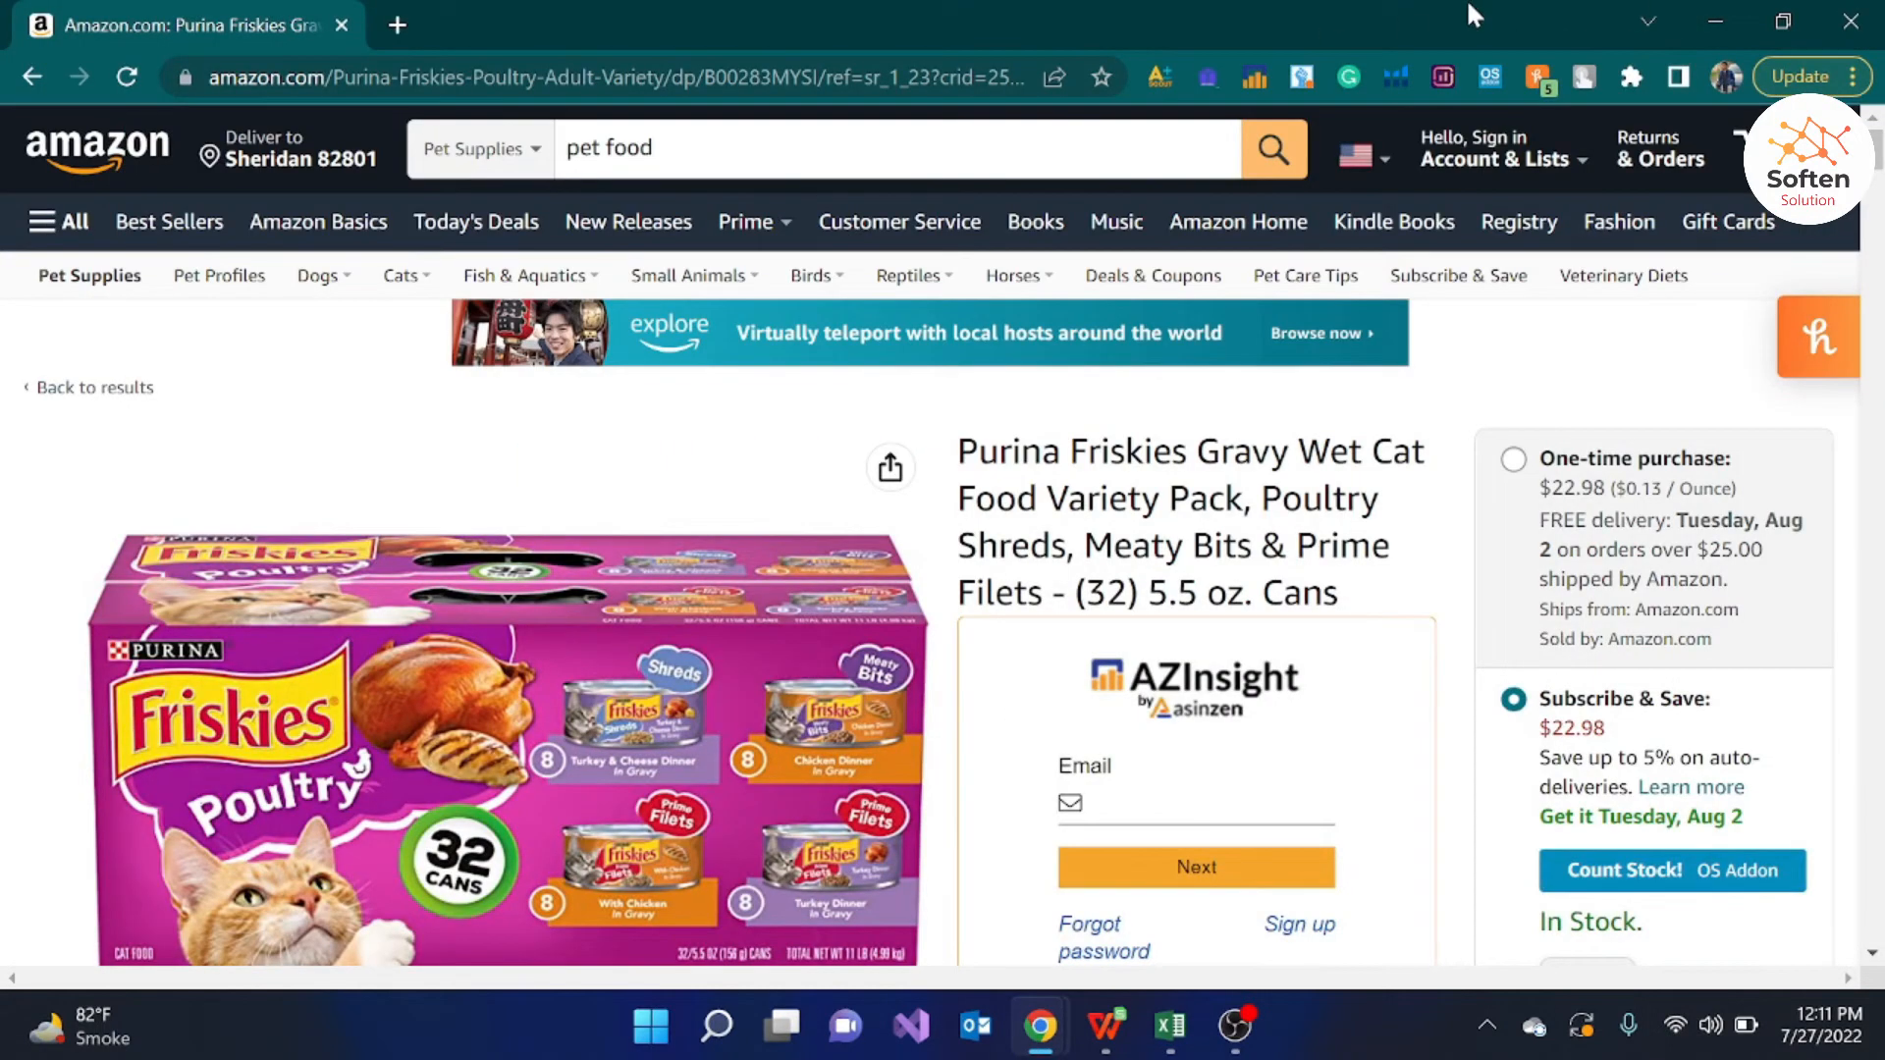
pyautogui.click(1725, 12)
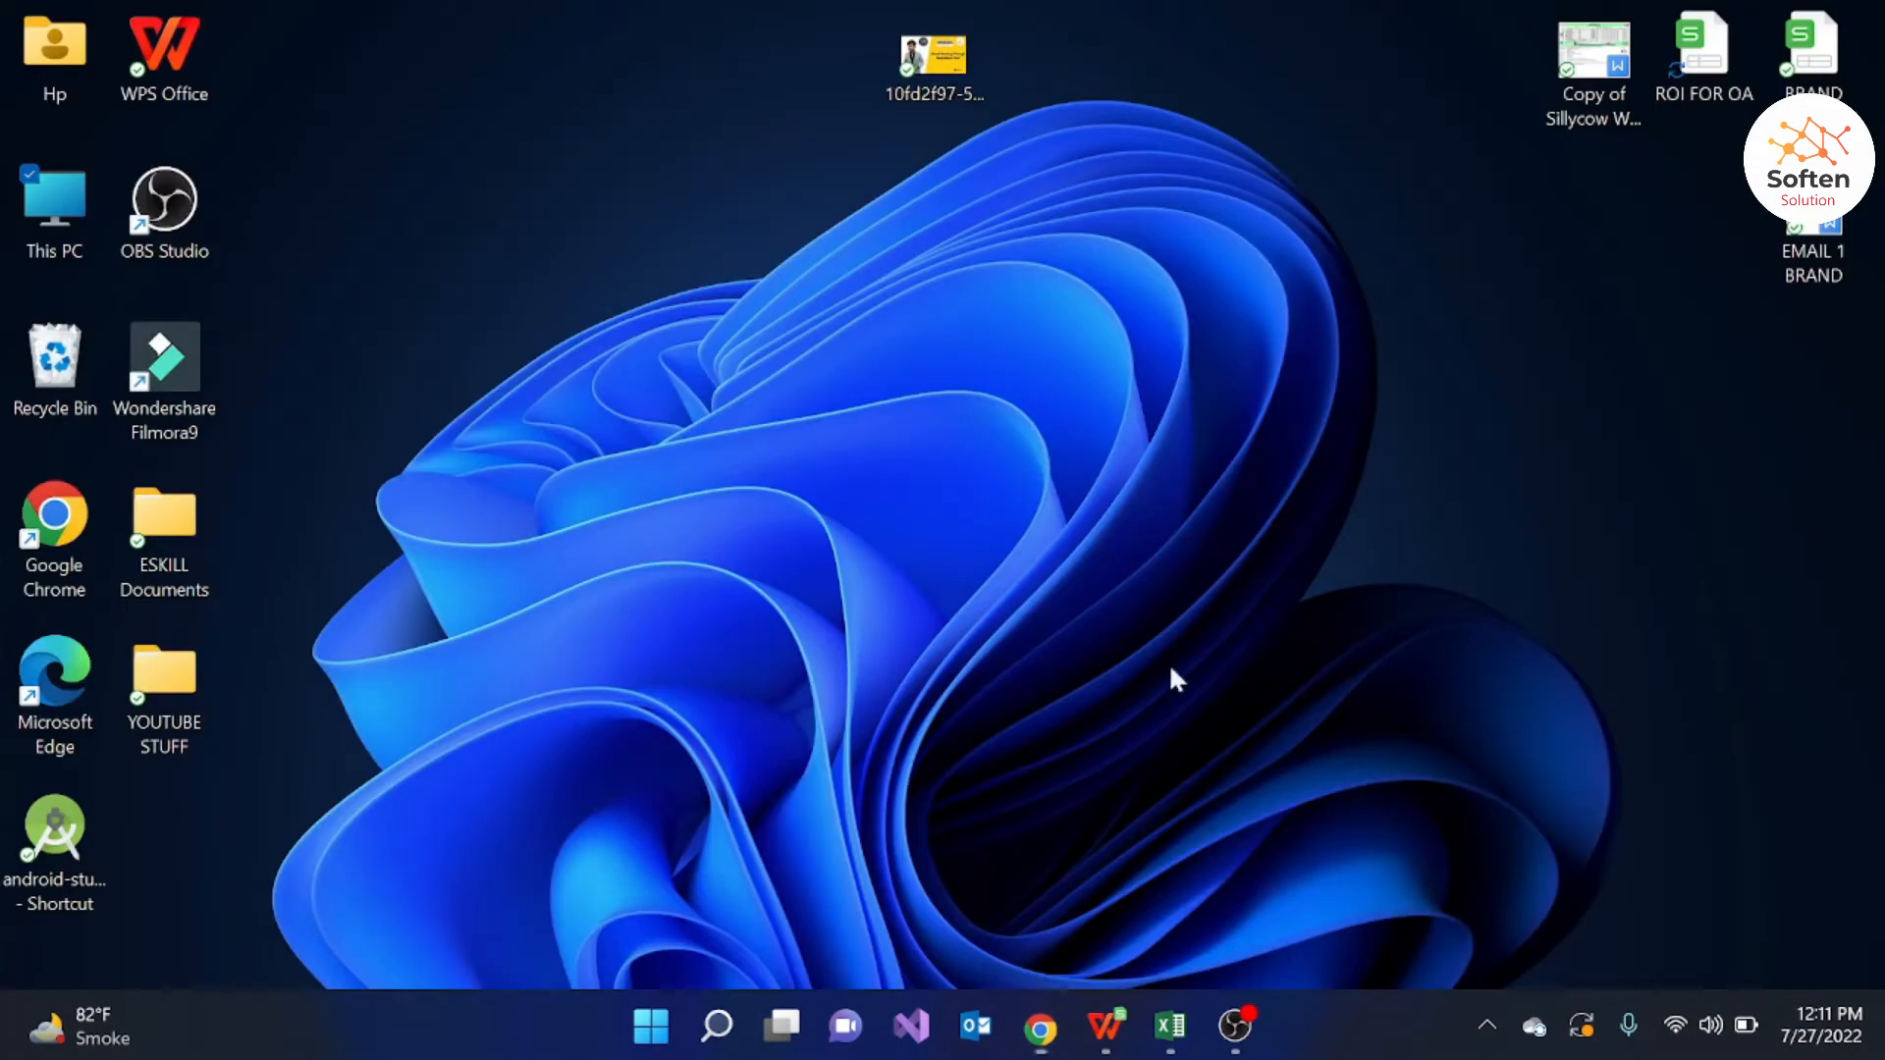
pyautogui.moveTo(1041, 1026)
pyautogui.click(969, 972)
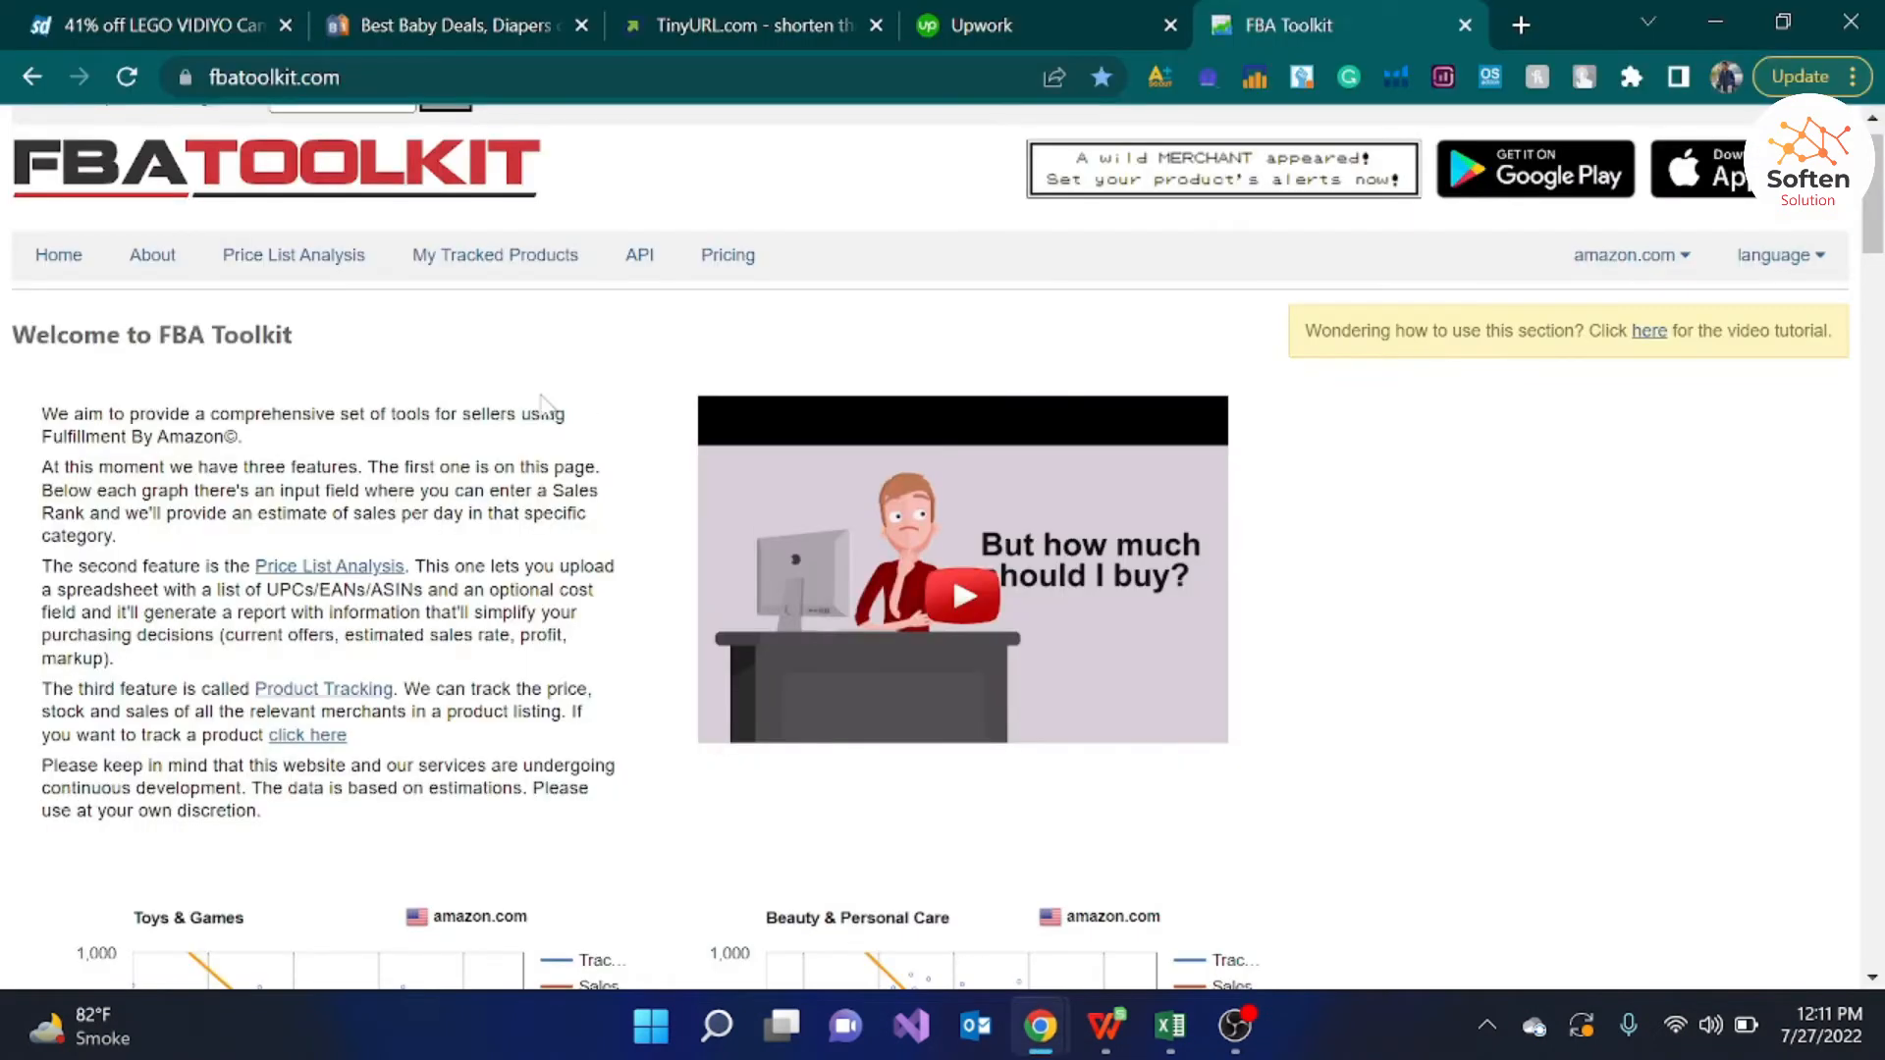
pyautogui.moveTo(1872, 193)
pyautogui.mouseDown()
pyautogui.moveTo(1843, 817)
pyautogui.moveTo(1849, 758)
pyautogui.mouseUp()
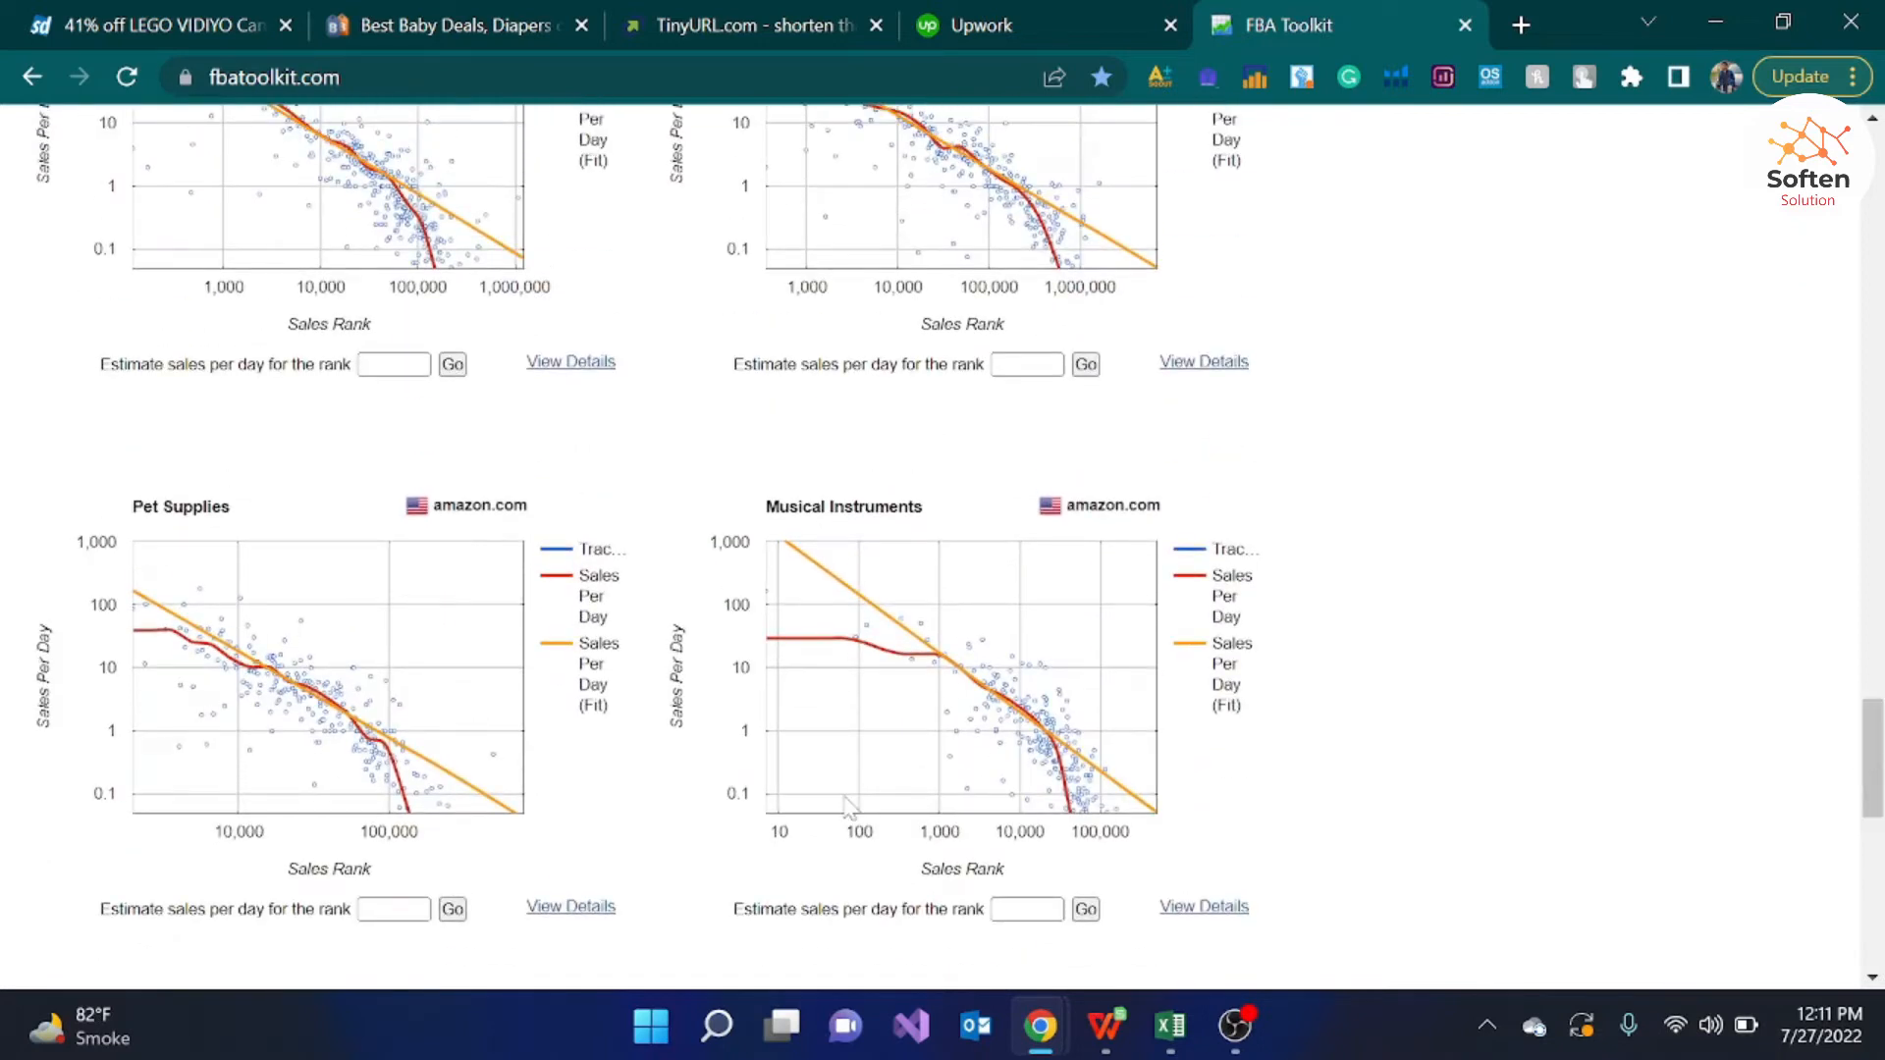
pyautogui.click(394, 910)
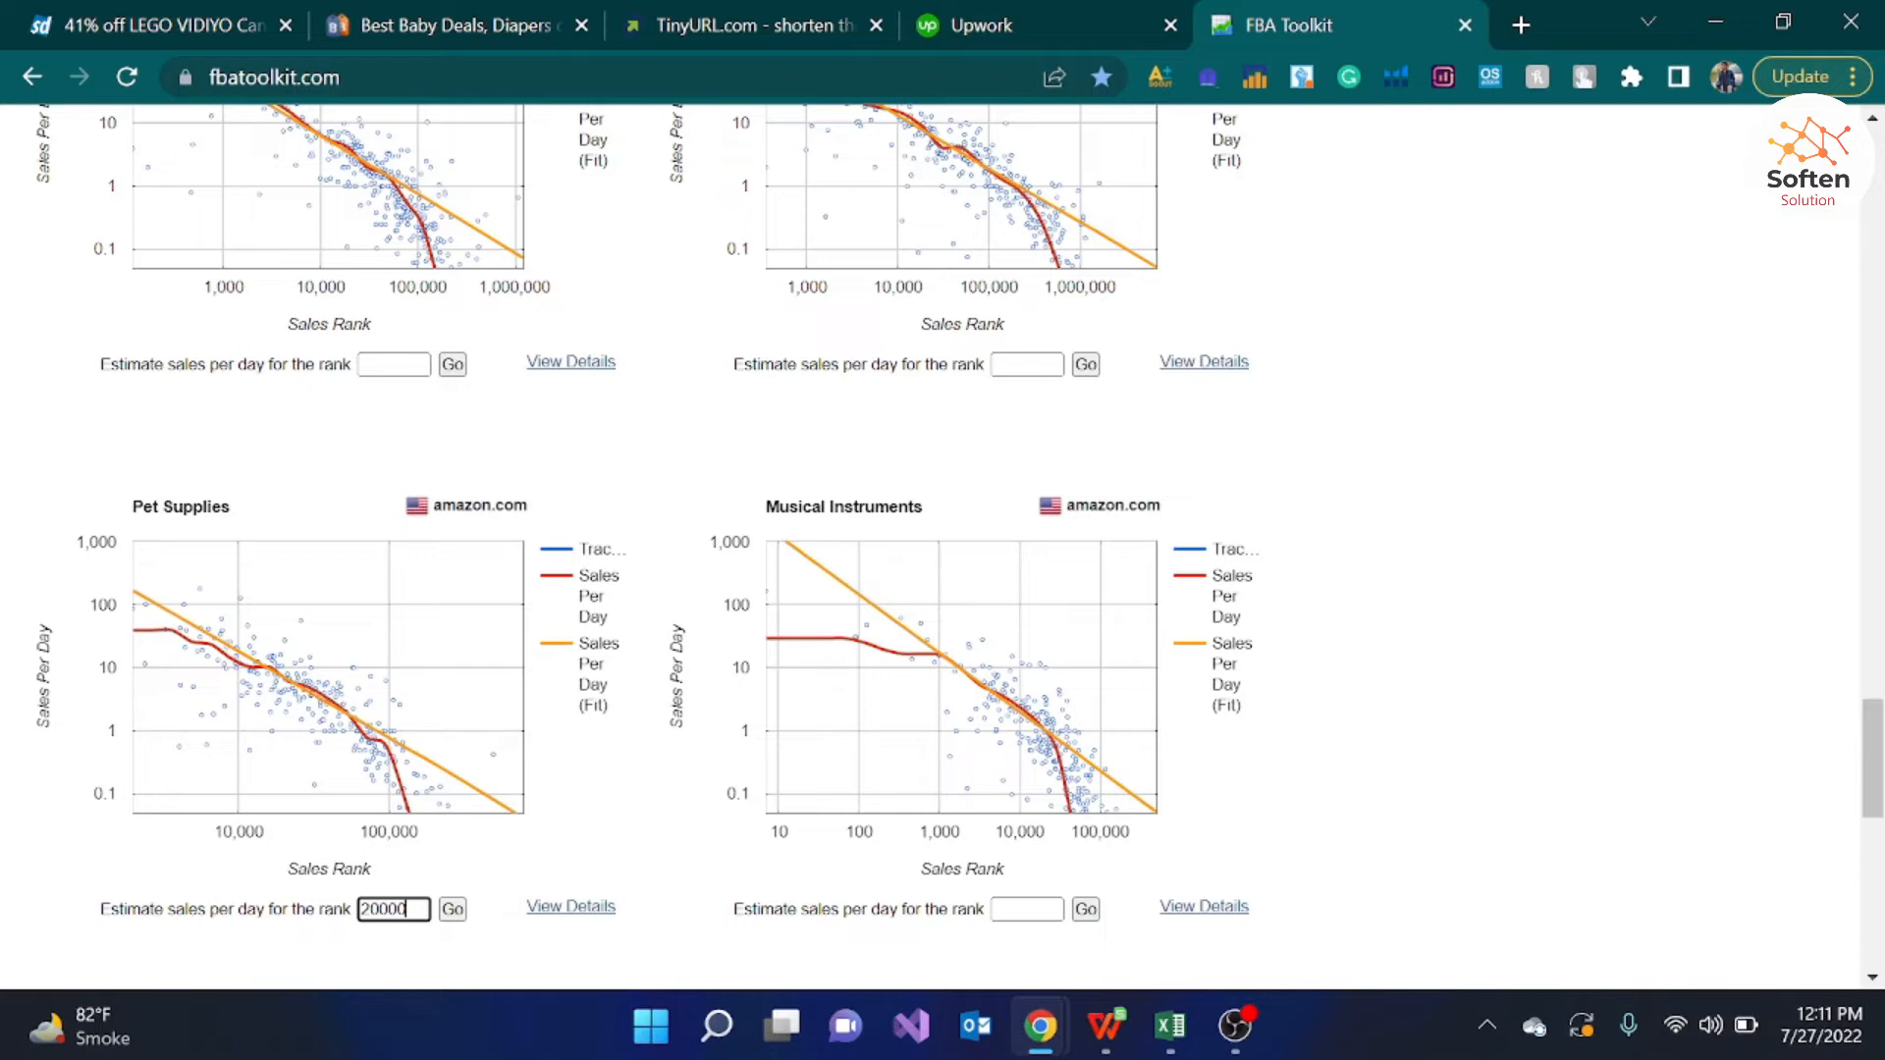
pyautogui.click(453, 910)
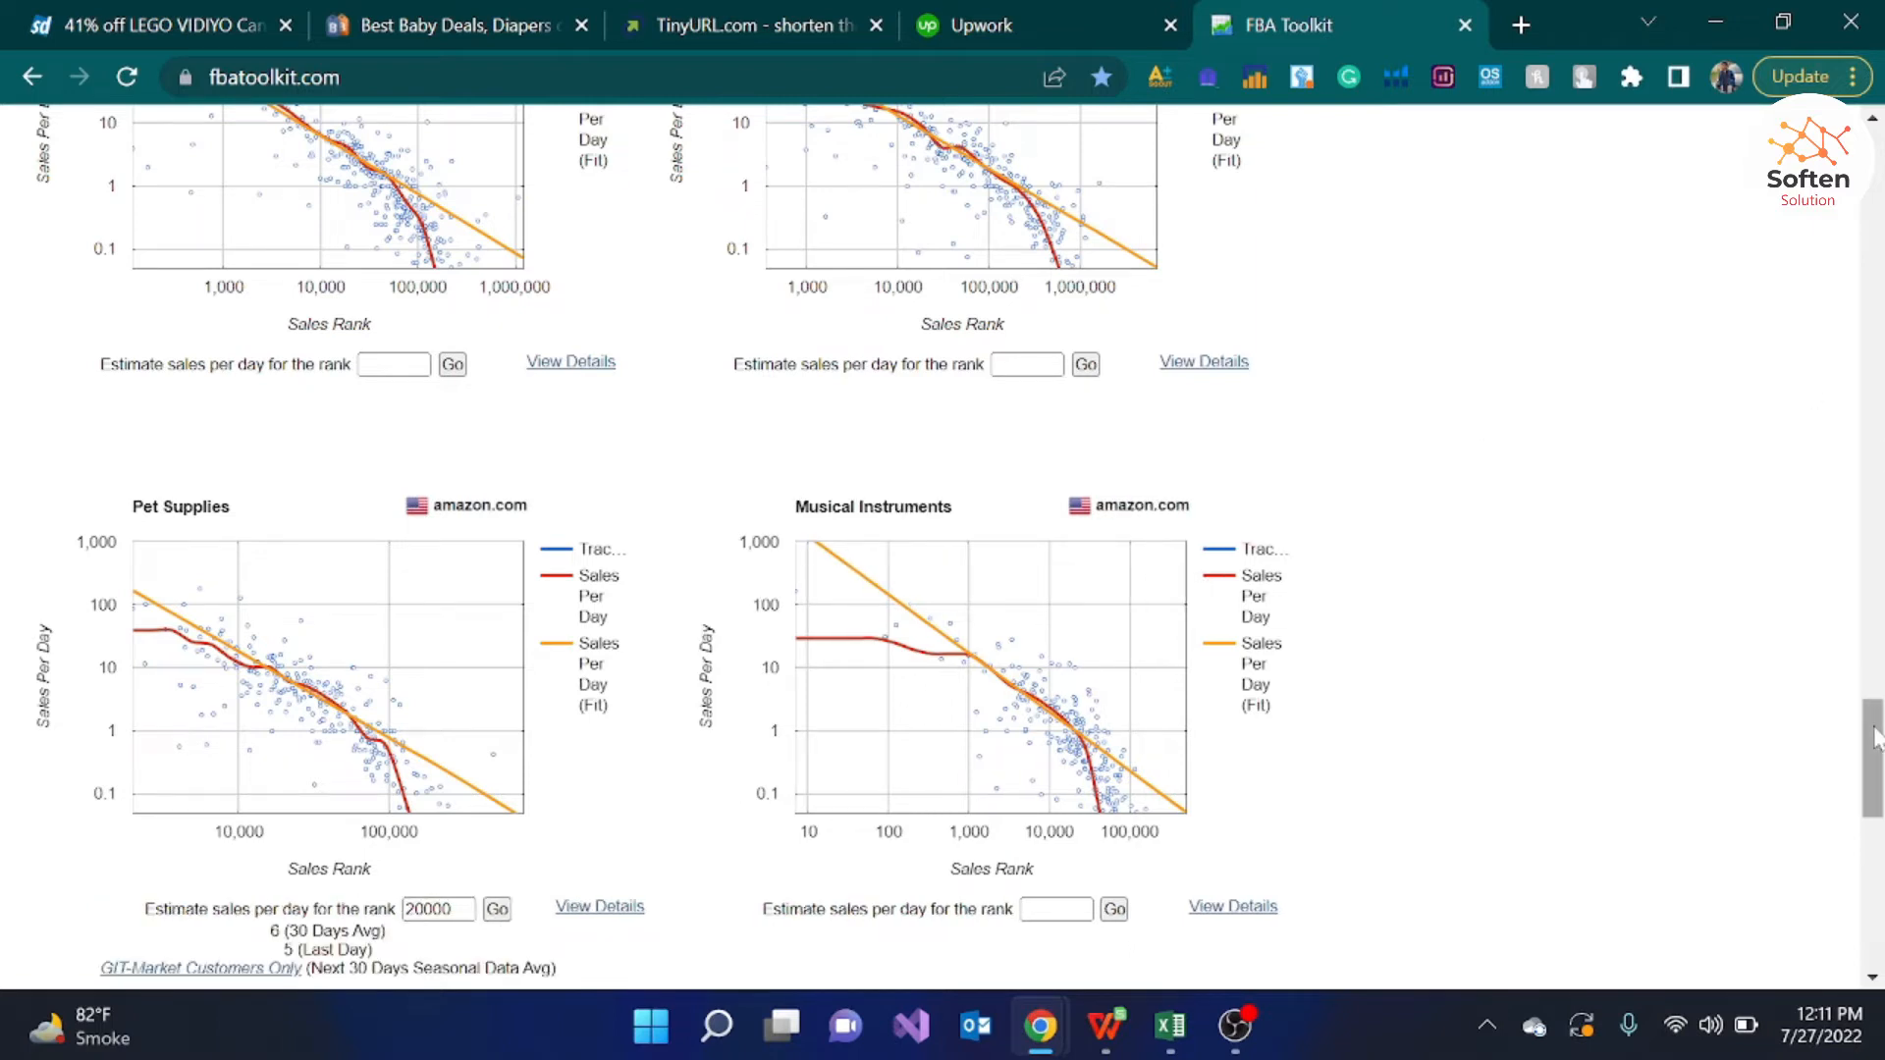
pyautogui.scroll(-1, 1873, 756)
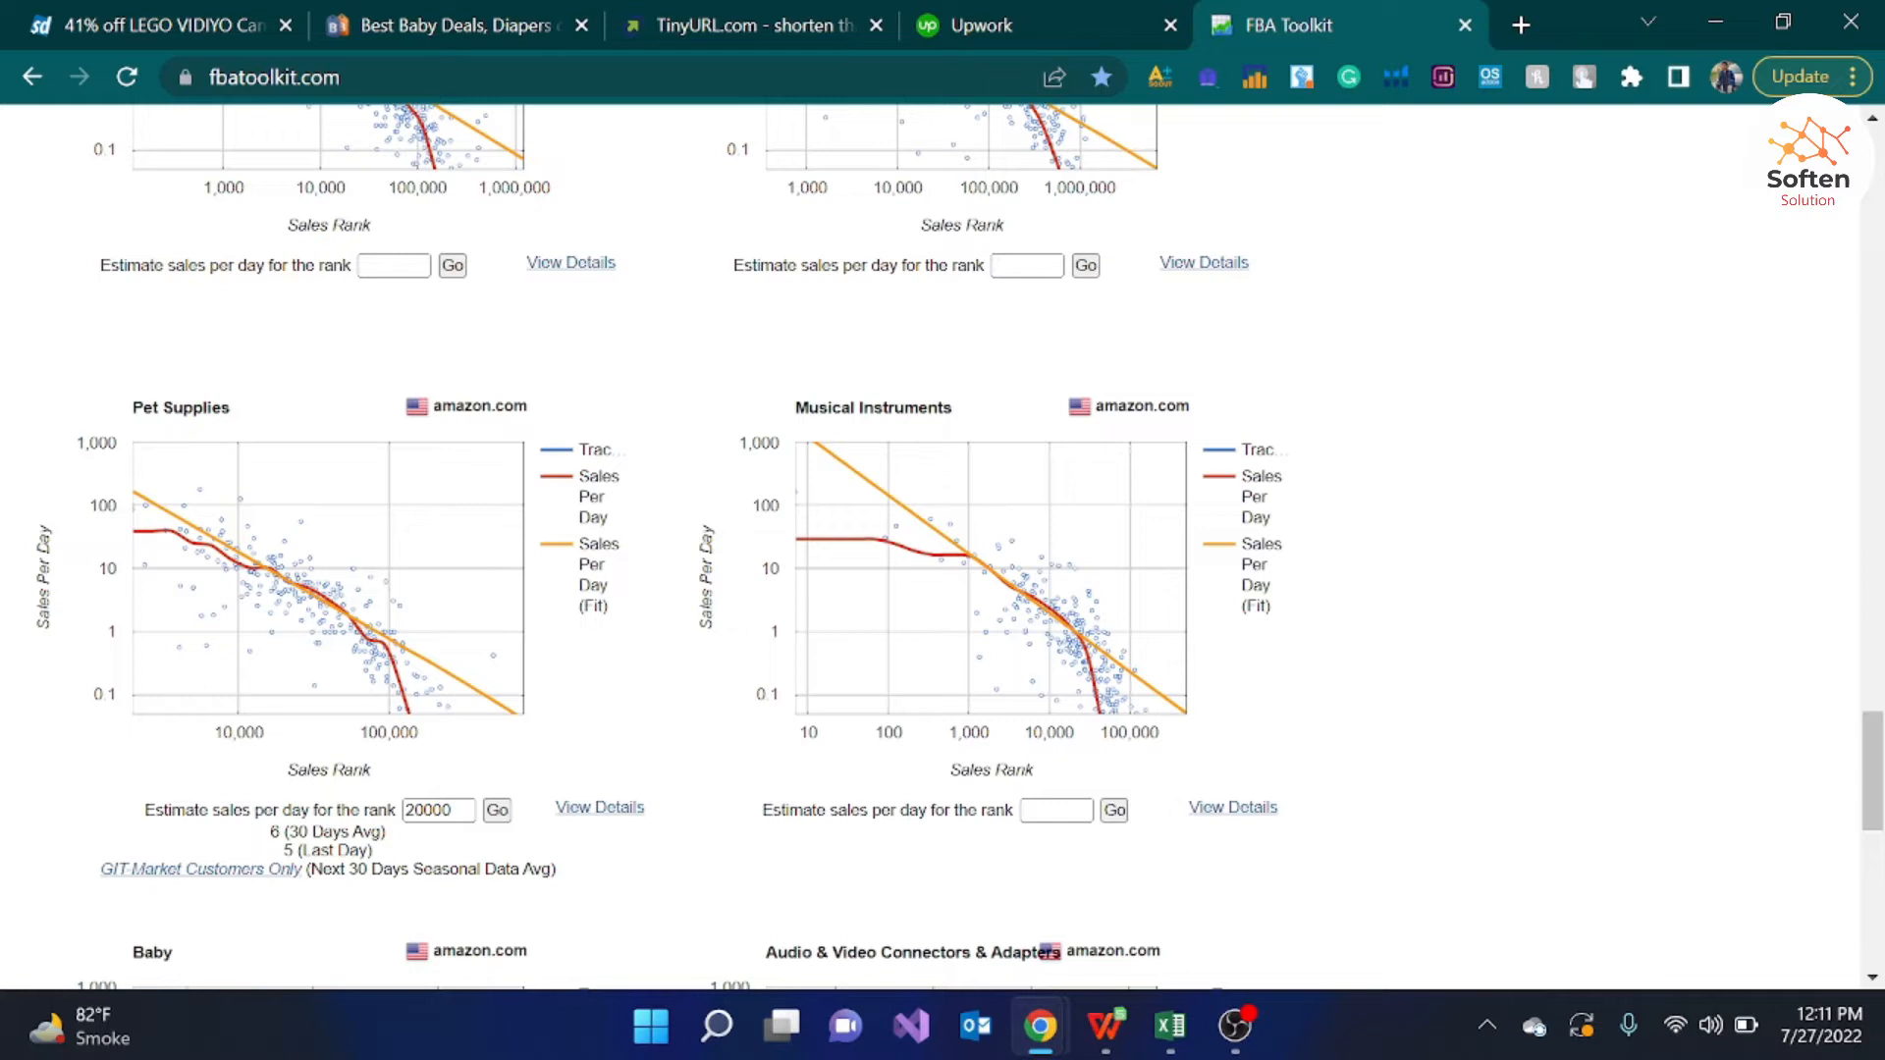
# Step: Return to the Excel sheet and enter 180 as the estimated monthly sales in cell D2
pyautogui.moveTo(1170, 1026)
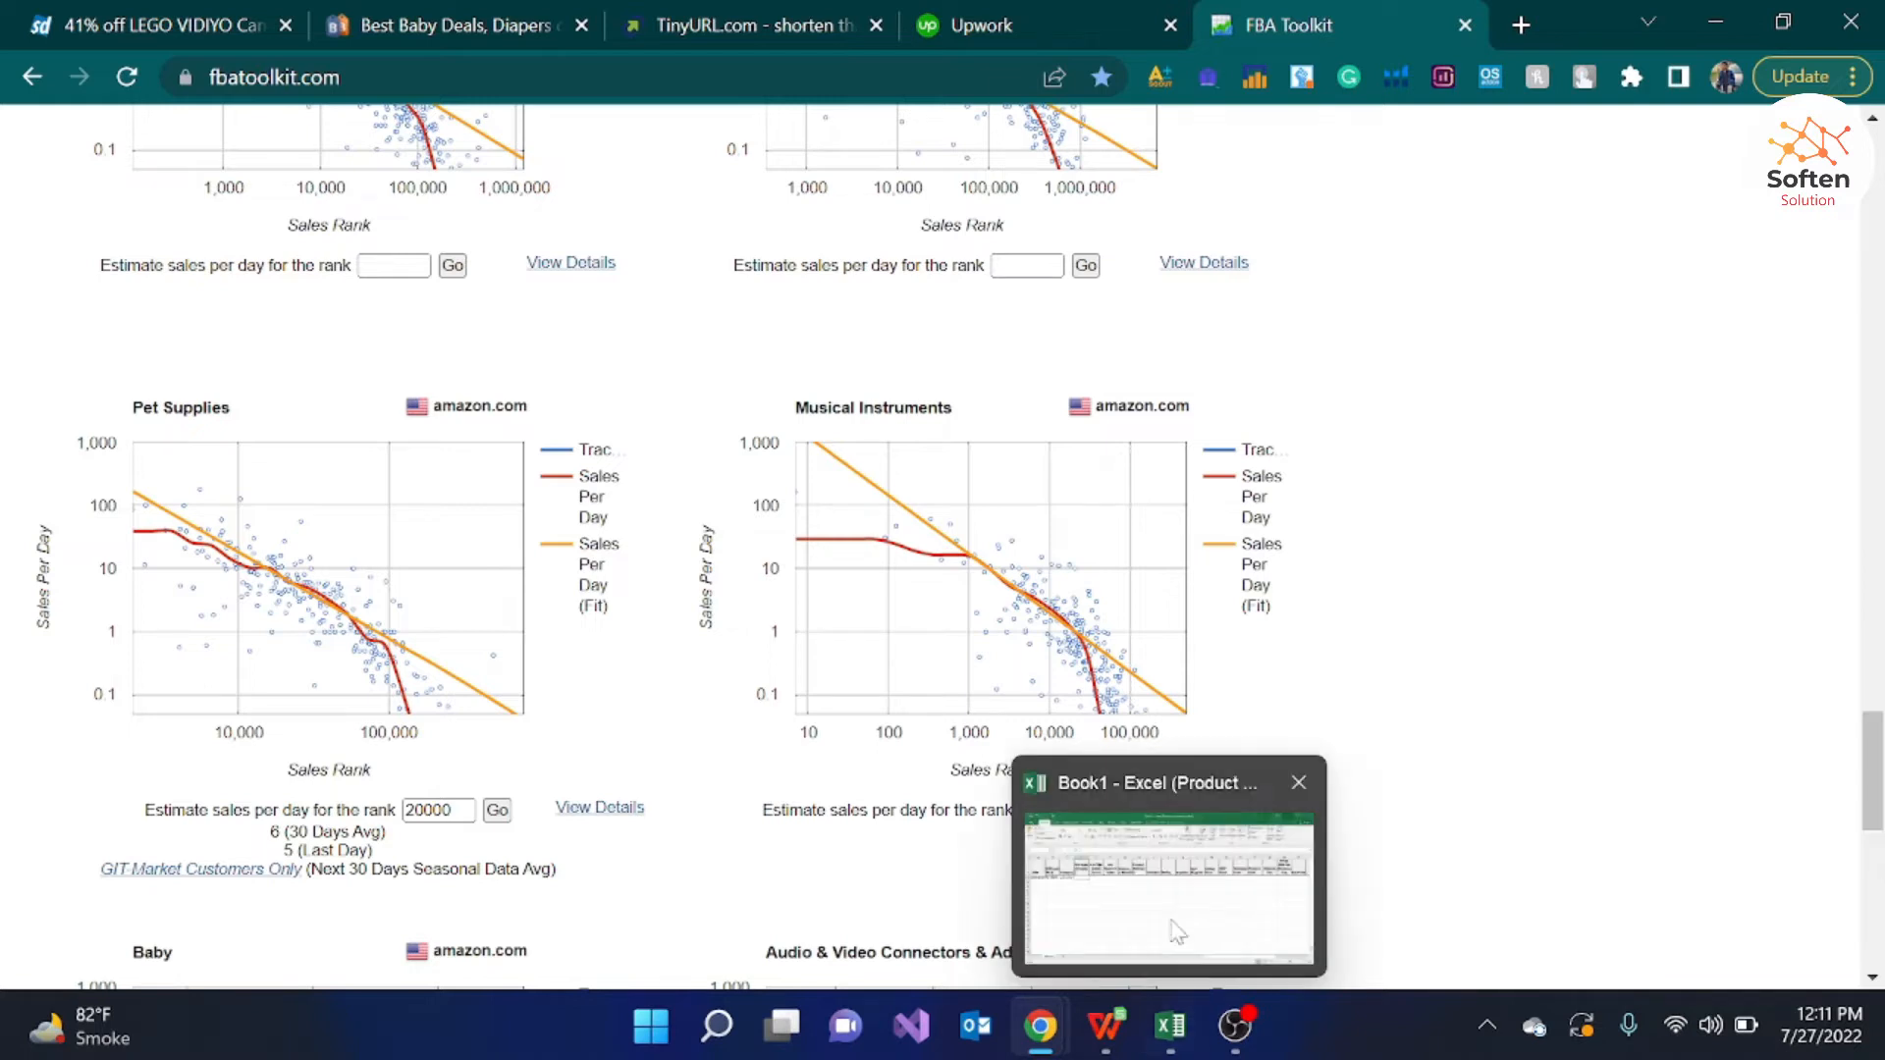
pyautogui.click(1170, 928)
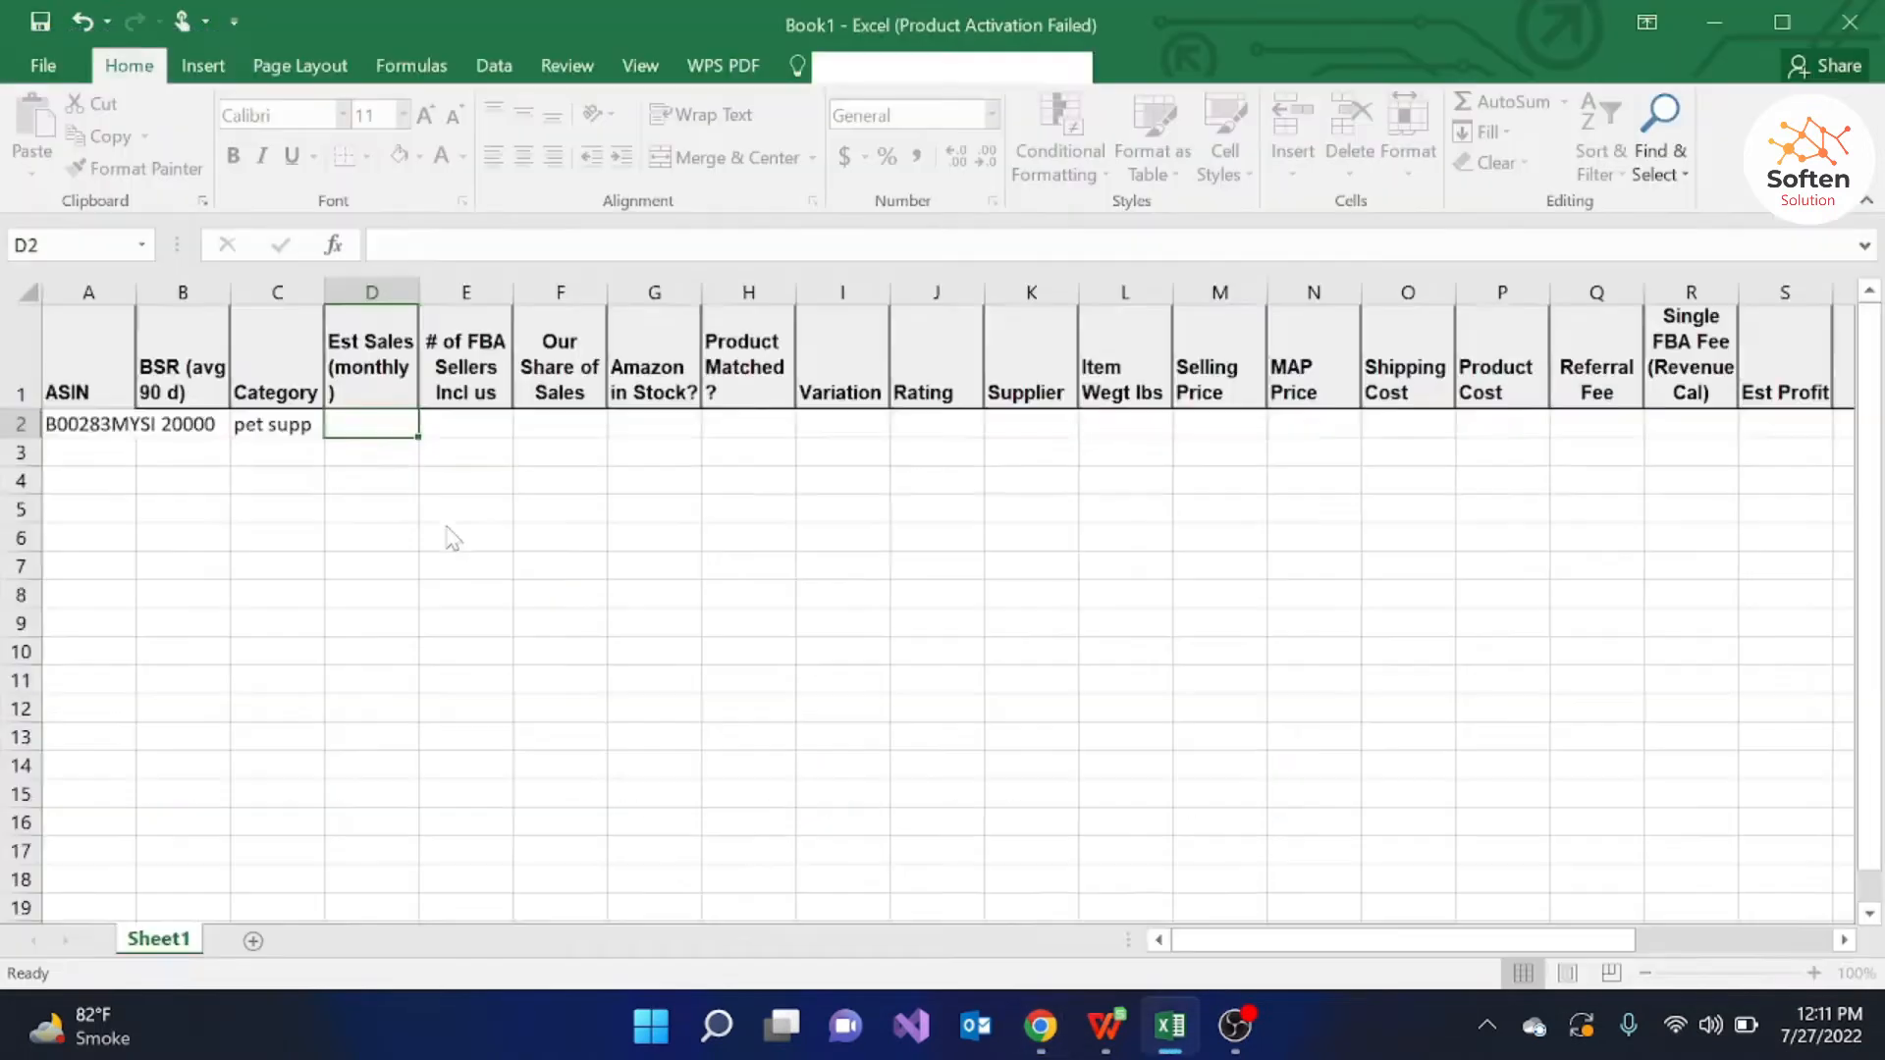
pyautogui.doubleClick(362, 429)
pyautogui.write('180')
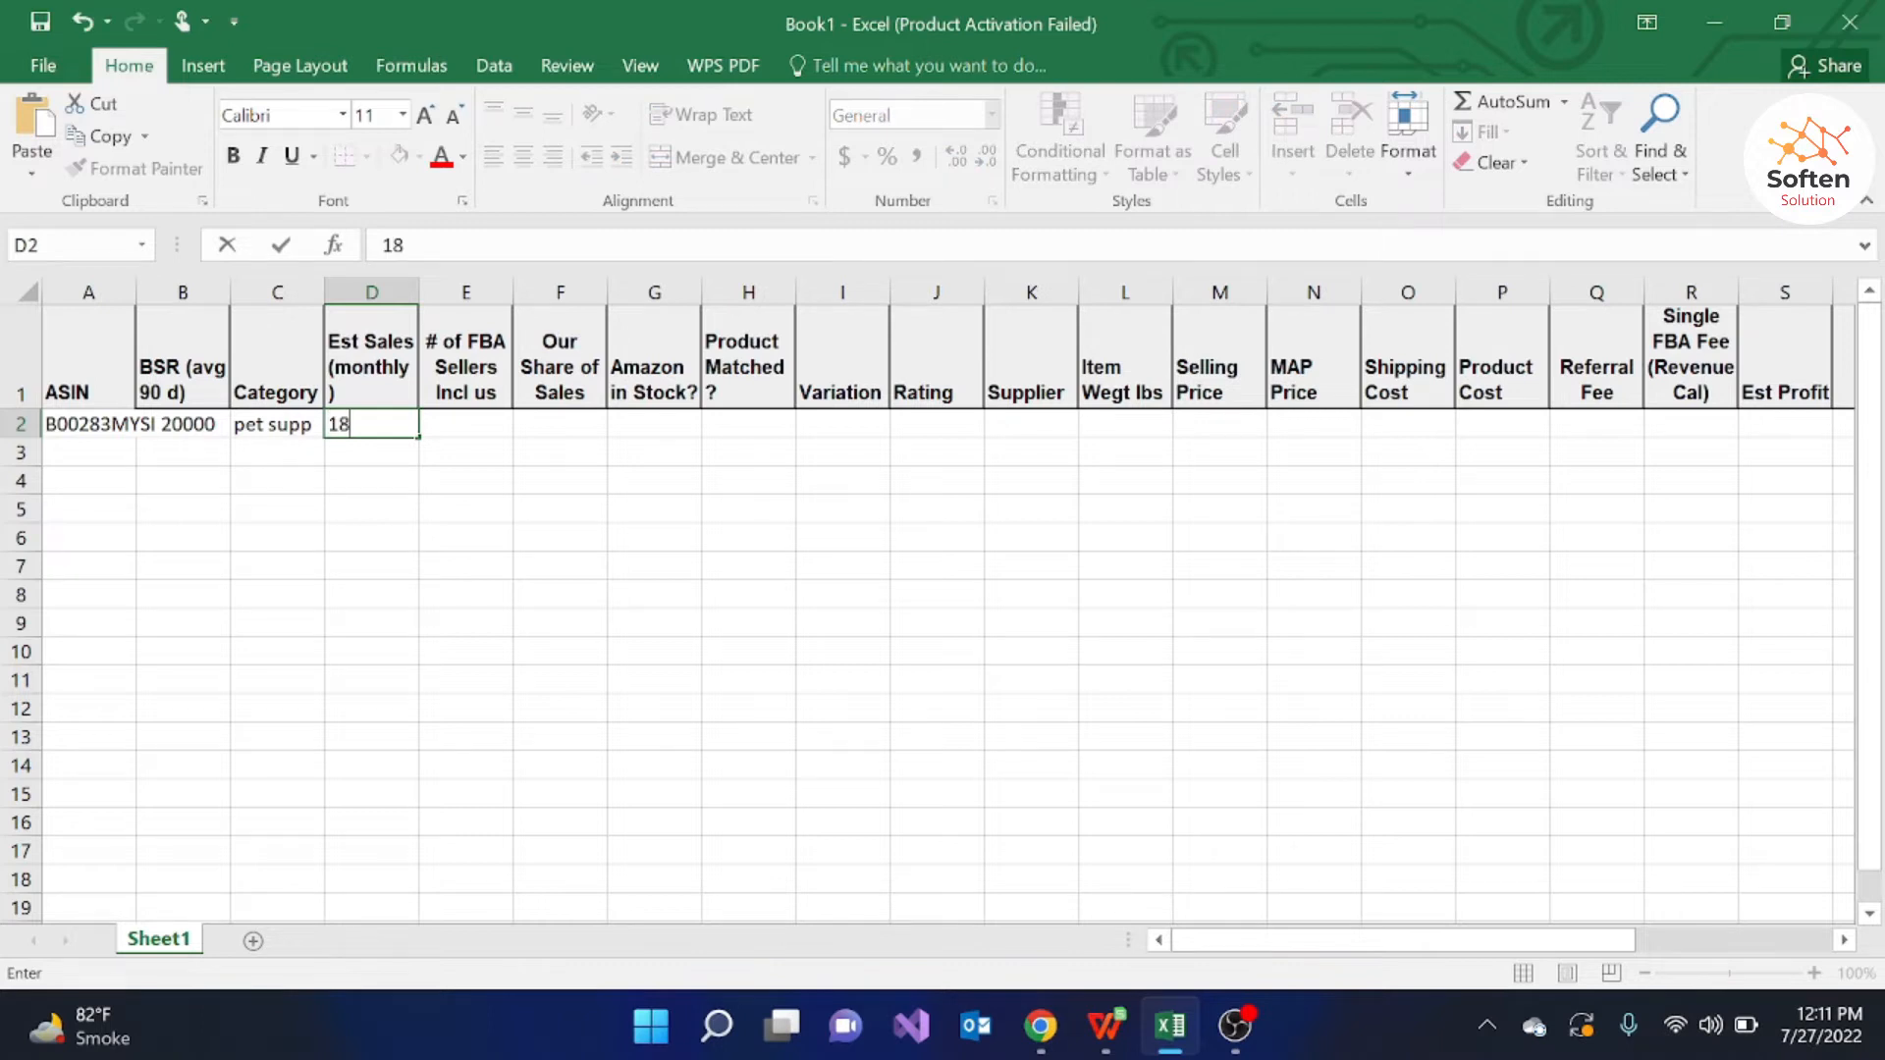
pyautogui.click(461, 432)
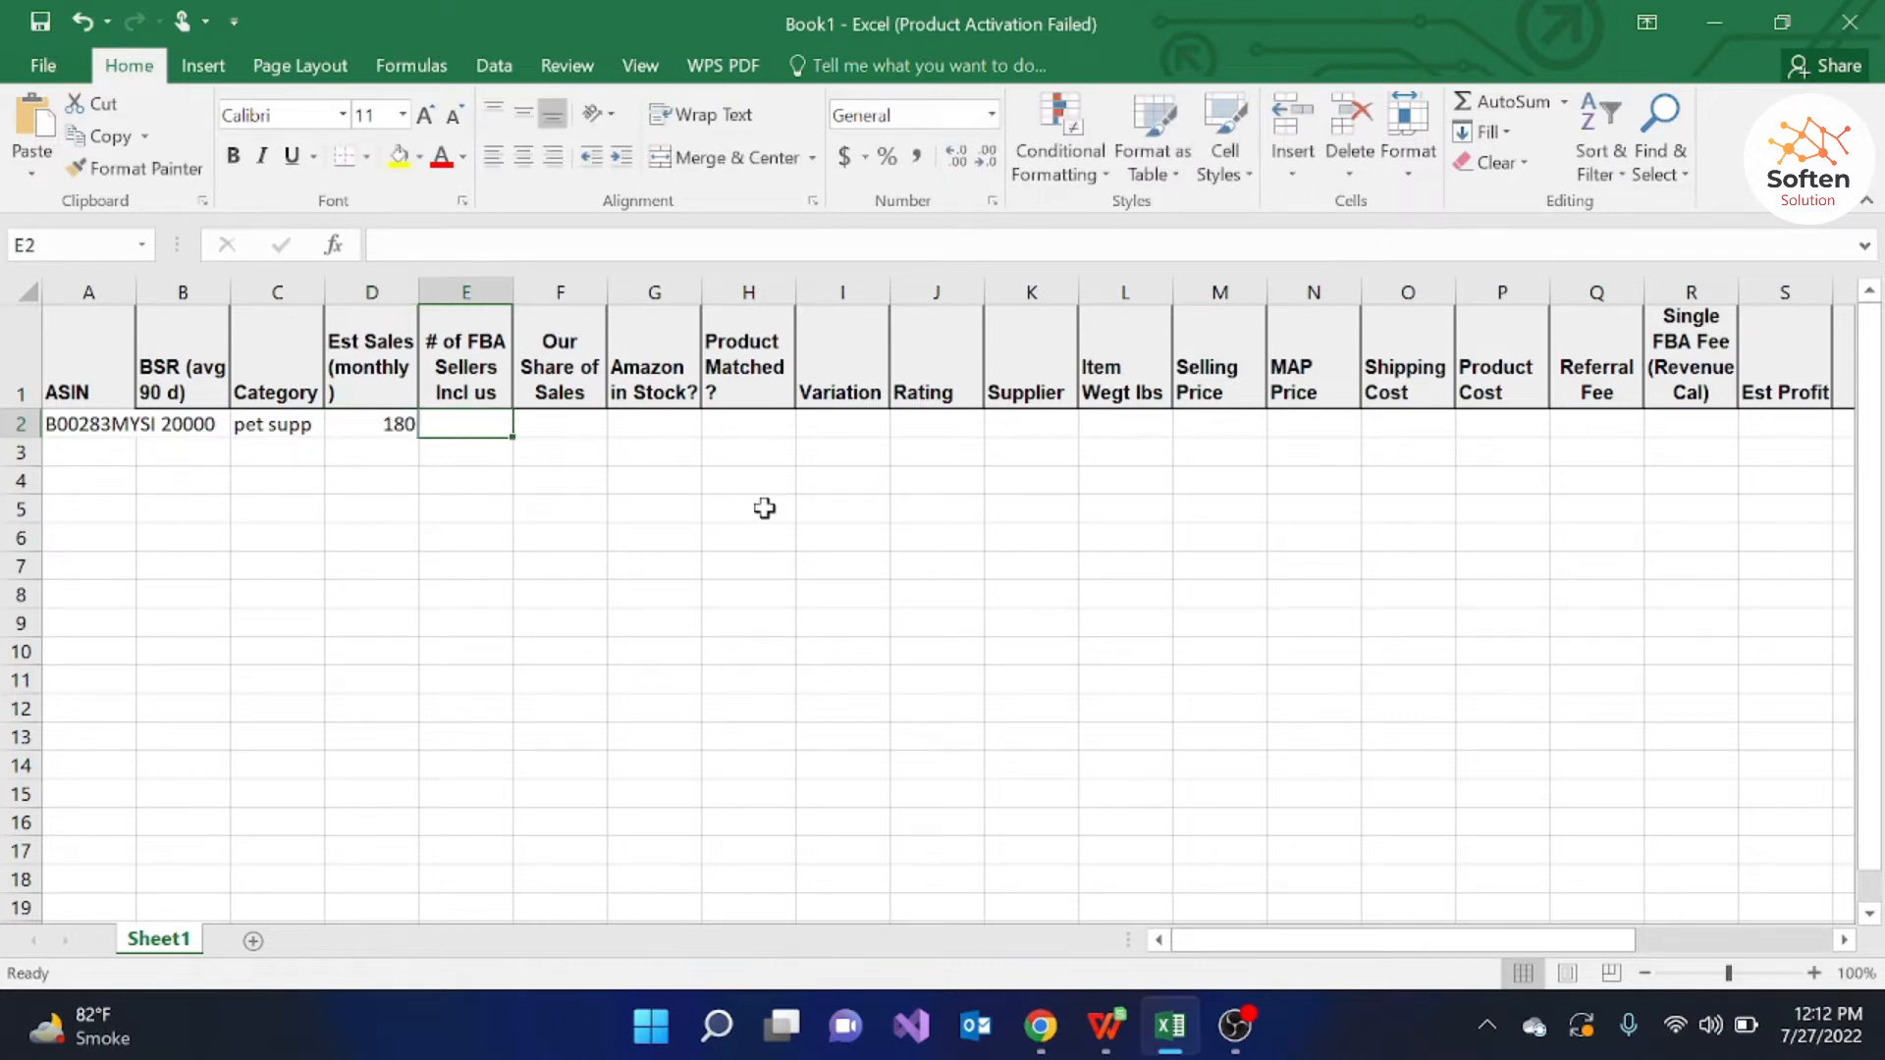
# Step: Switch to the Amazon product page in Chrome, open the list of new offers and filter it to Prime delivery
pyautogui.moveTo(1055, 1043)
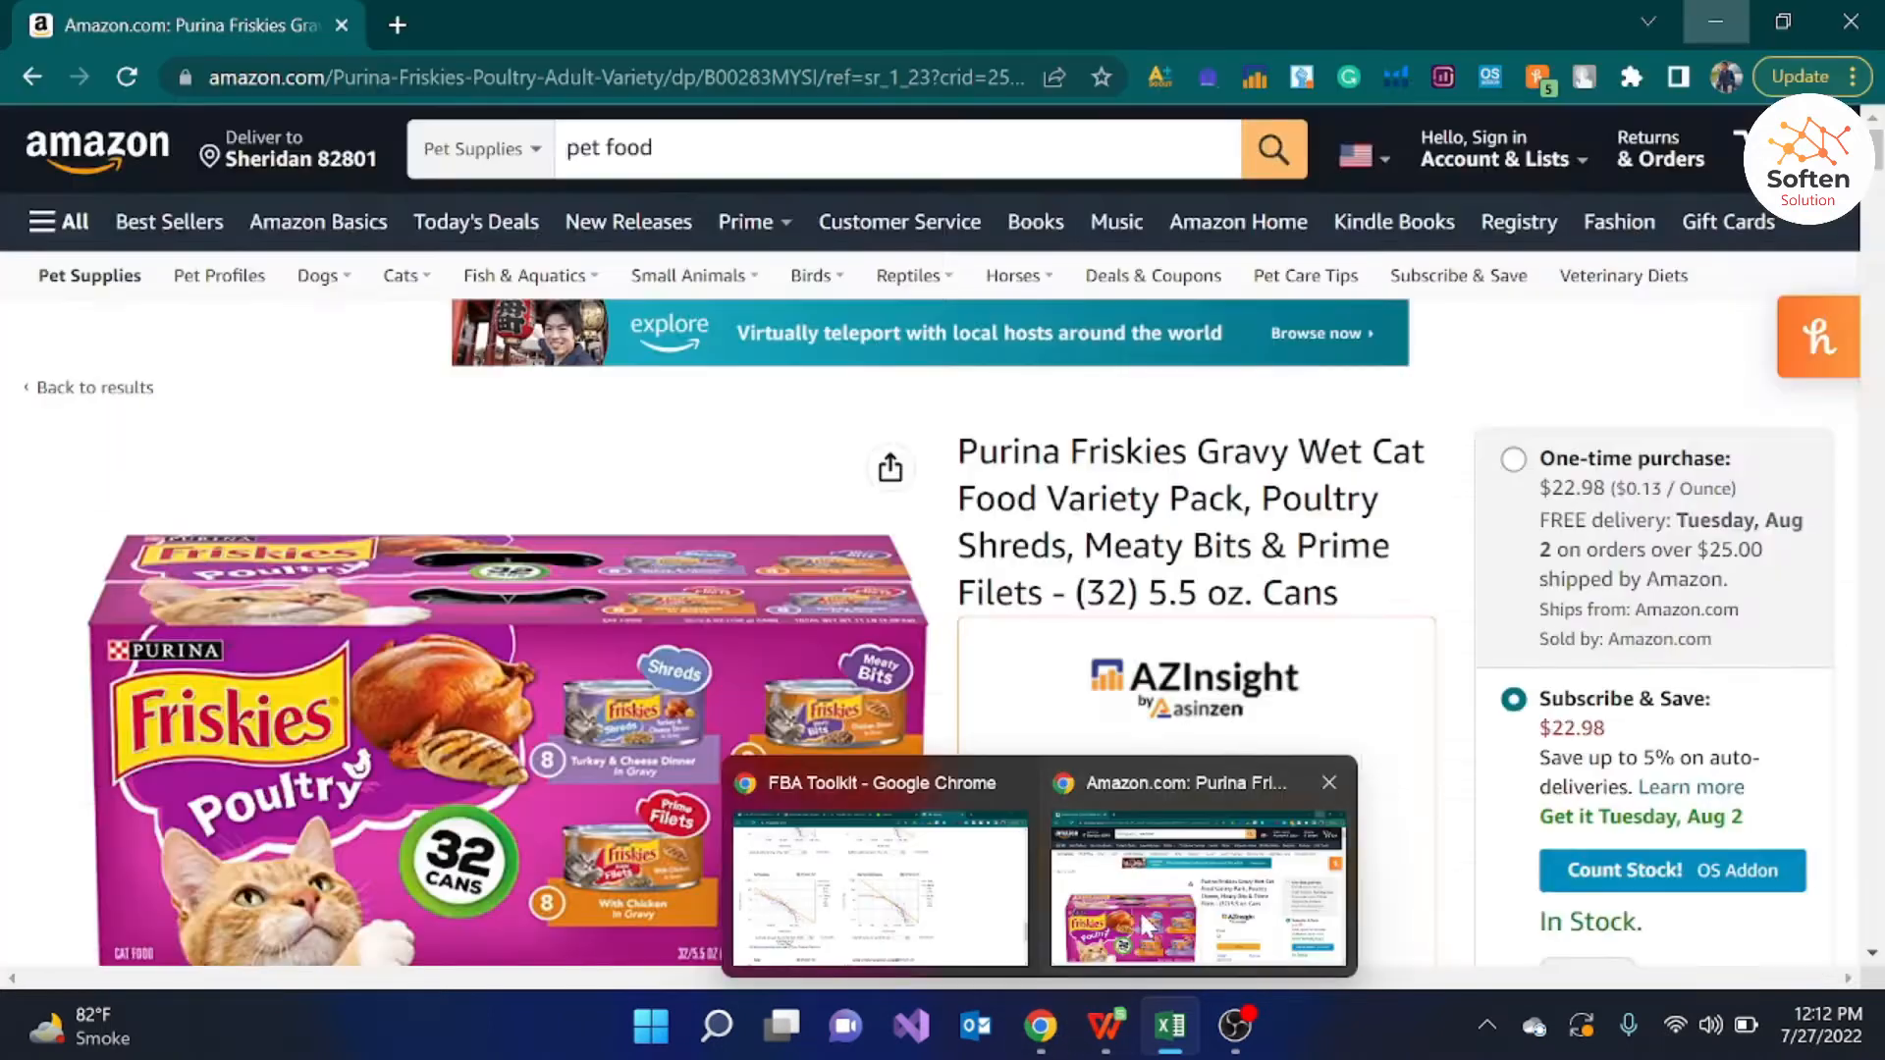
pyautogui.click(1140, 921)
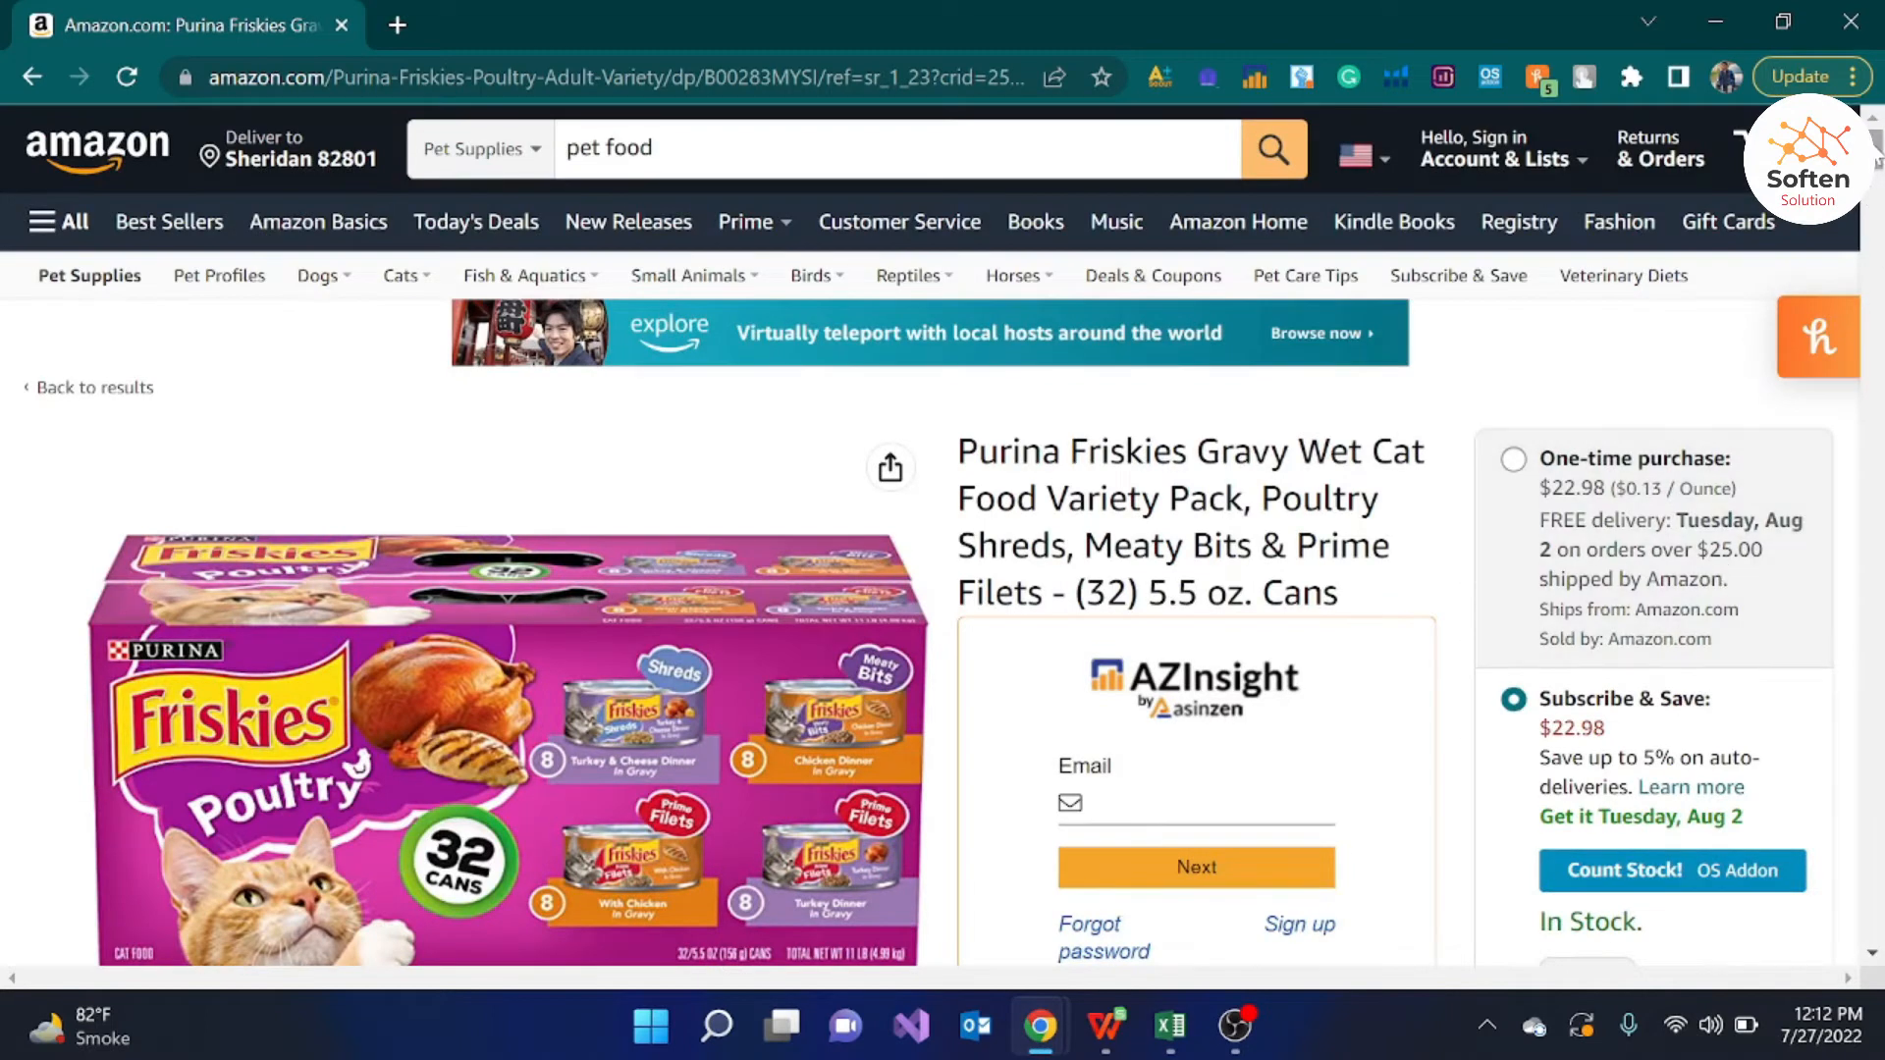
pyautogui.scroll(-3, 1578, 579)
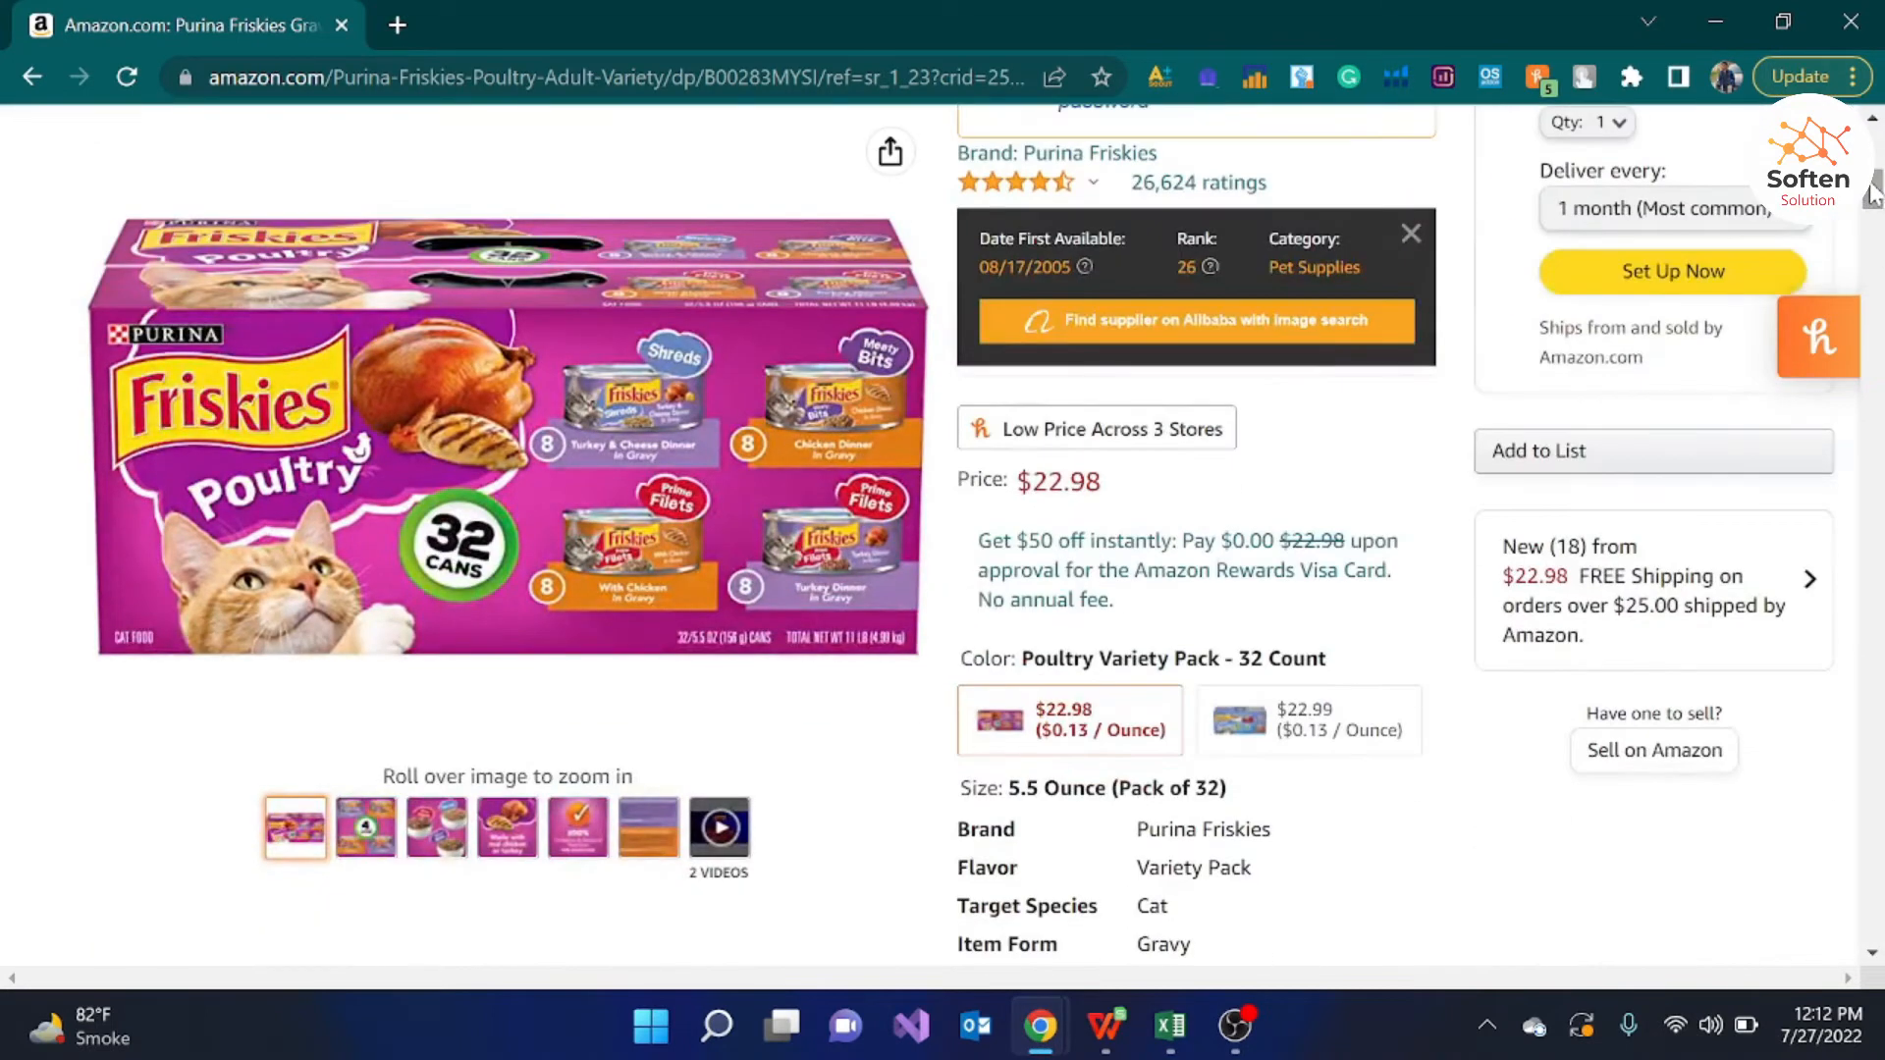
pyautogui.click(1575, 564)
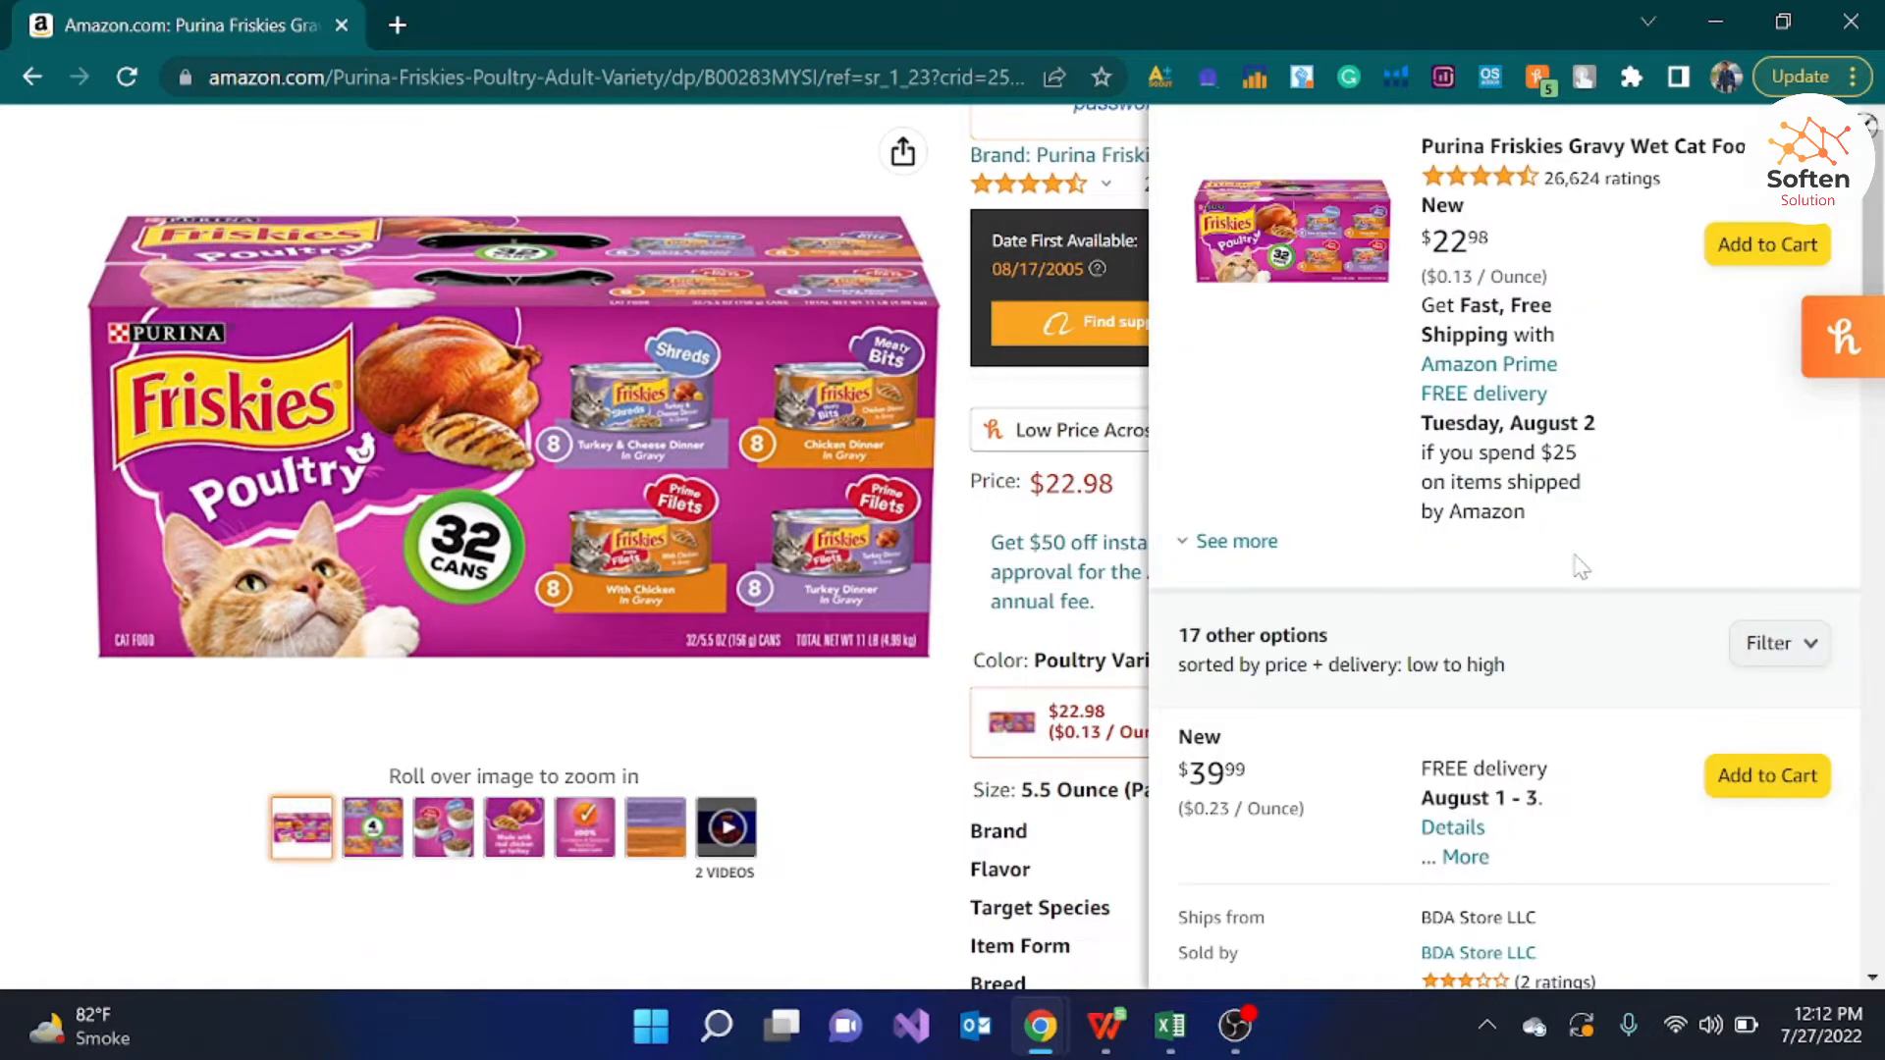
pyautogui.click(1766, 642)
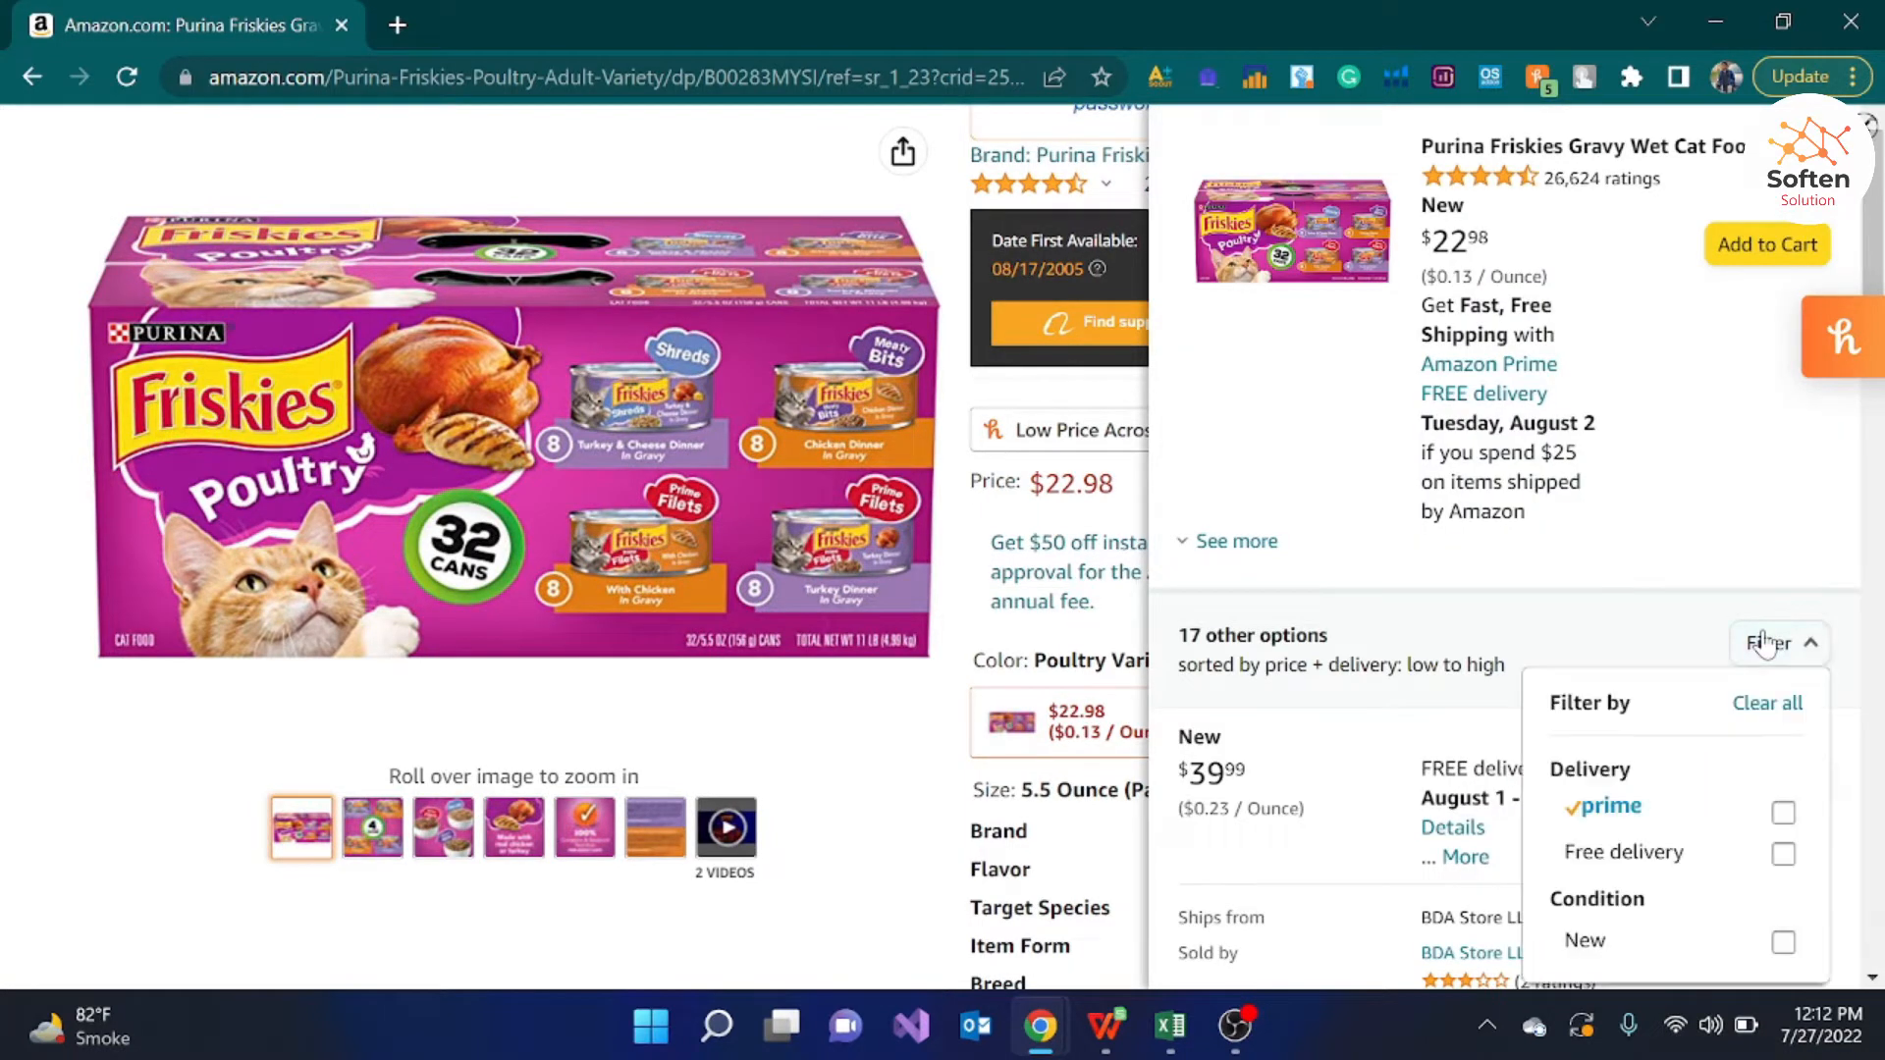
pyautogui.click(1785, 816)
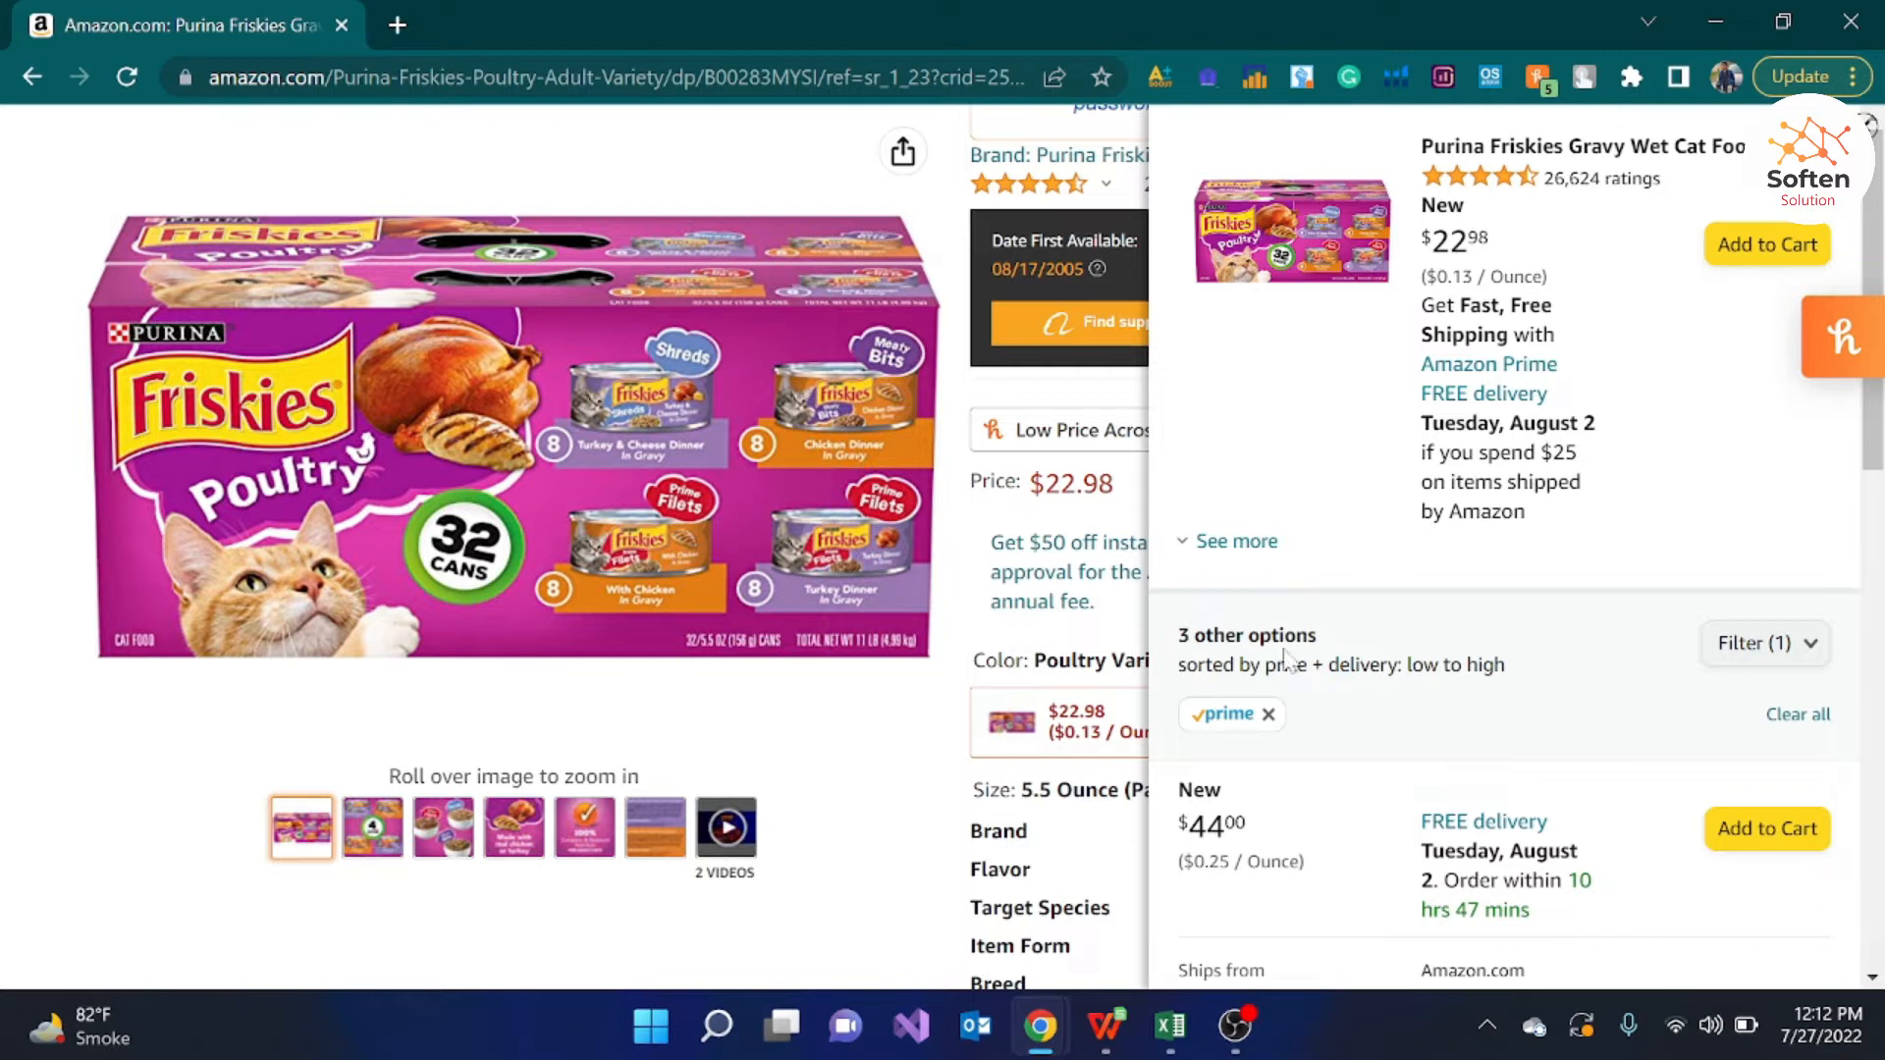
# Step: Return to the Excel sheet and enter 5 as the number of FBA sellers in cell E2
pyautogui.moveTo(1070, 999)
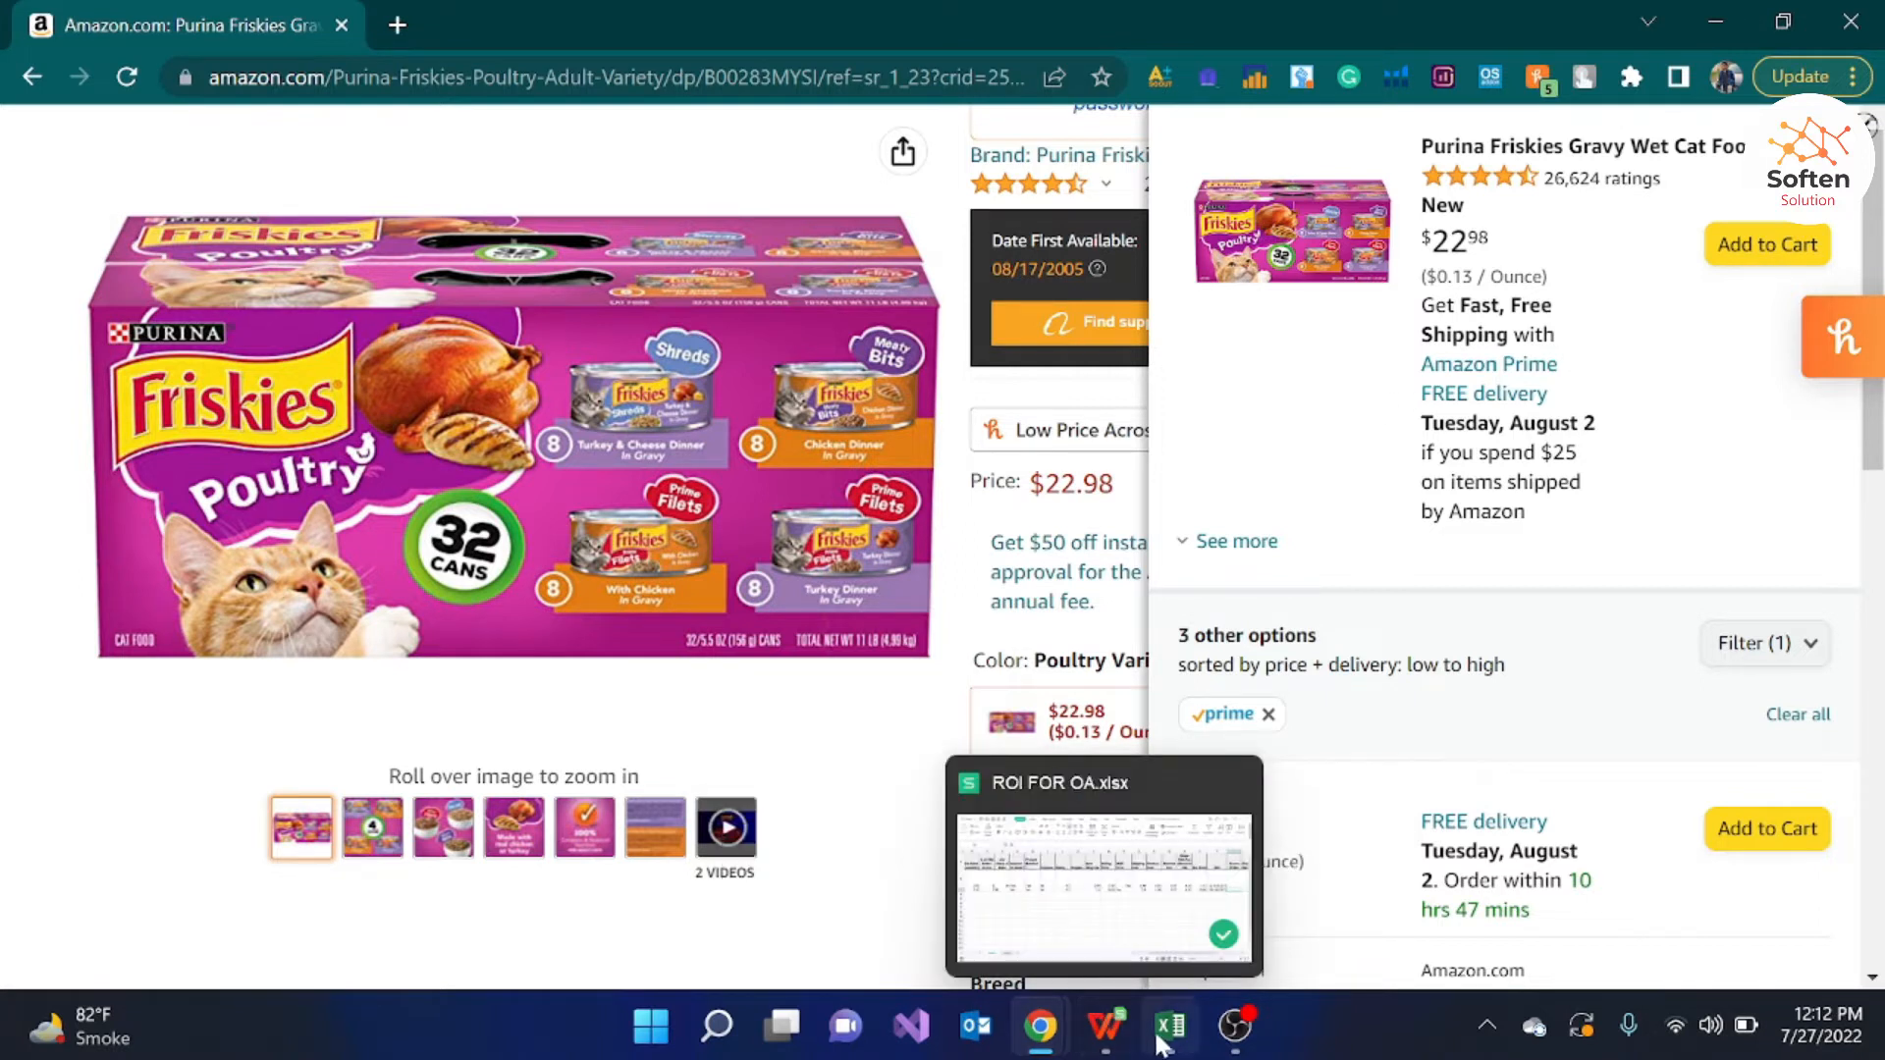
pyautogui.moveTo(1170, 1026)
pyautogui.click(1182, 926)
pyautogui.click(1181, 926)
pyautogui.doubleClick(485, 427)
pyautogui.write('5')
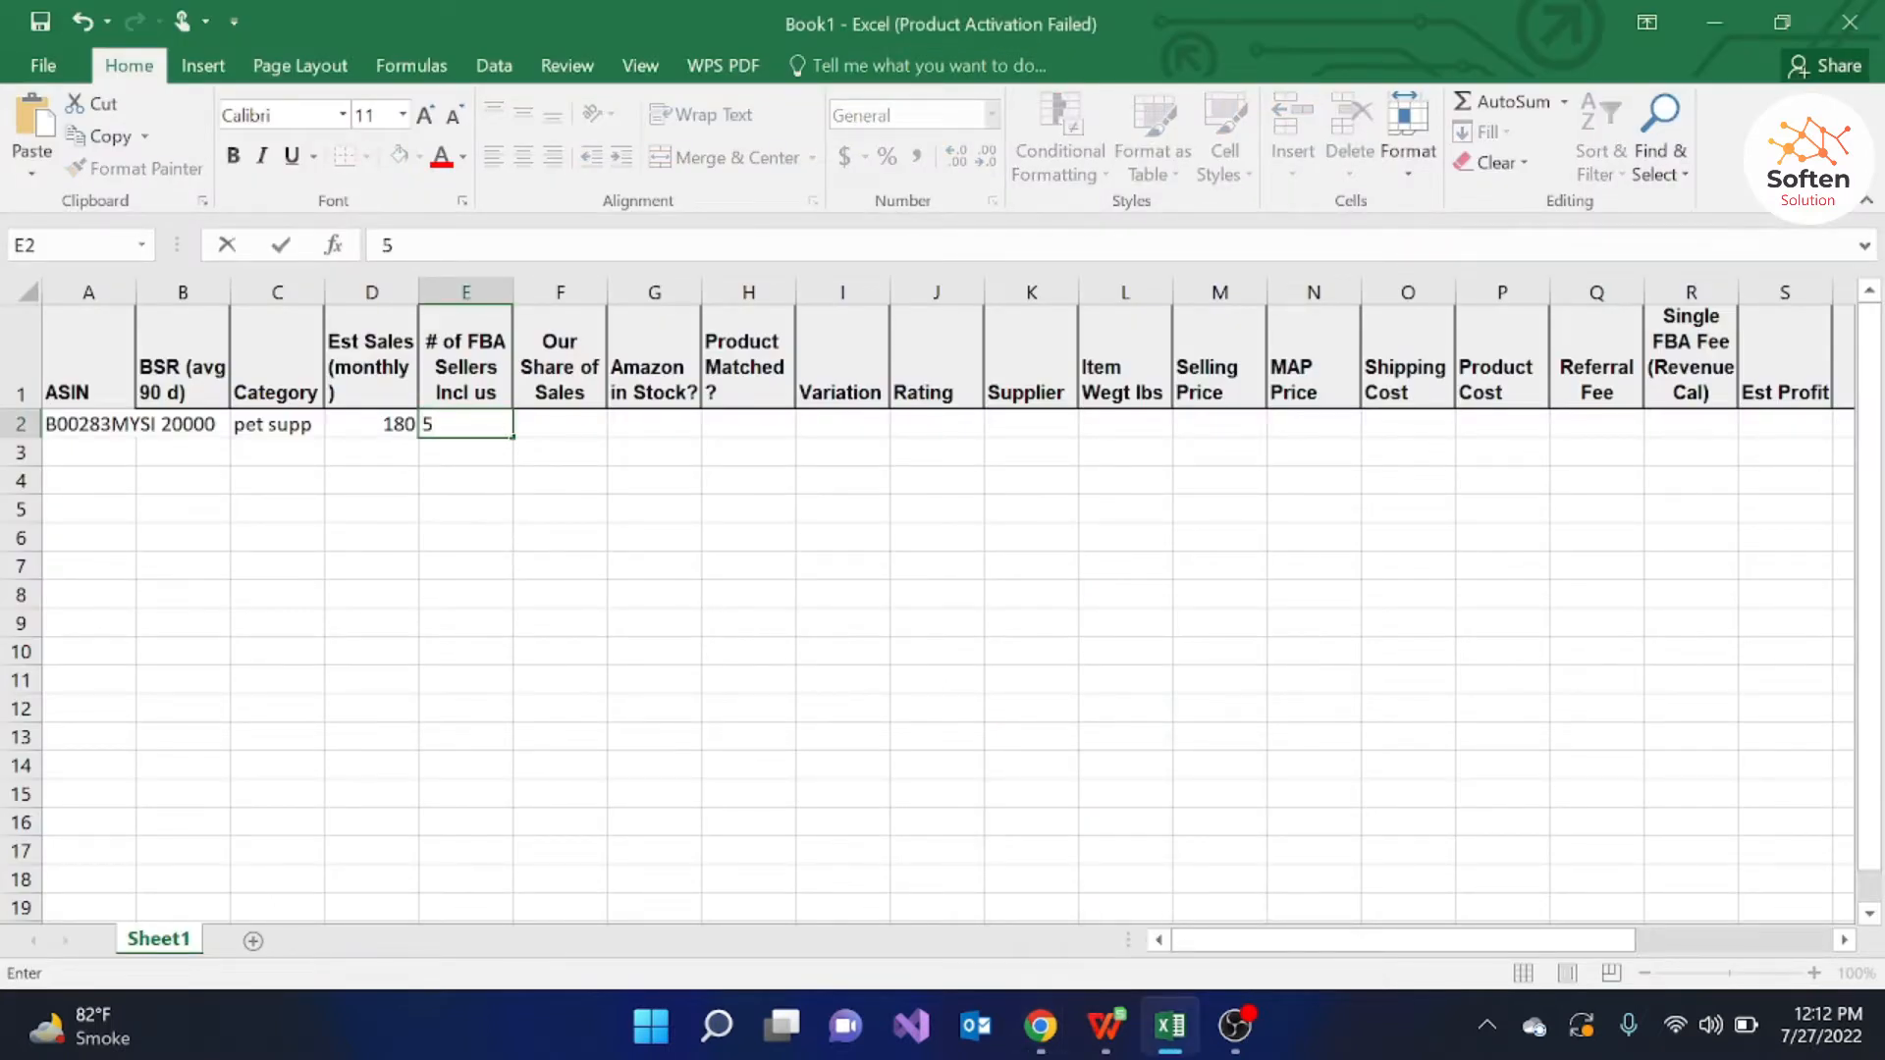
# Step: Enter 36 as our share of sales in cell F2
pyautogui.click(579, 434)
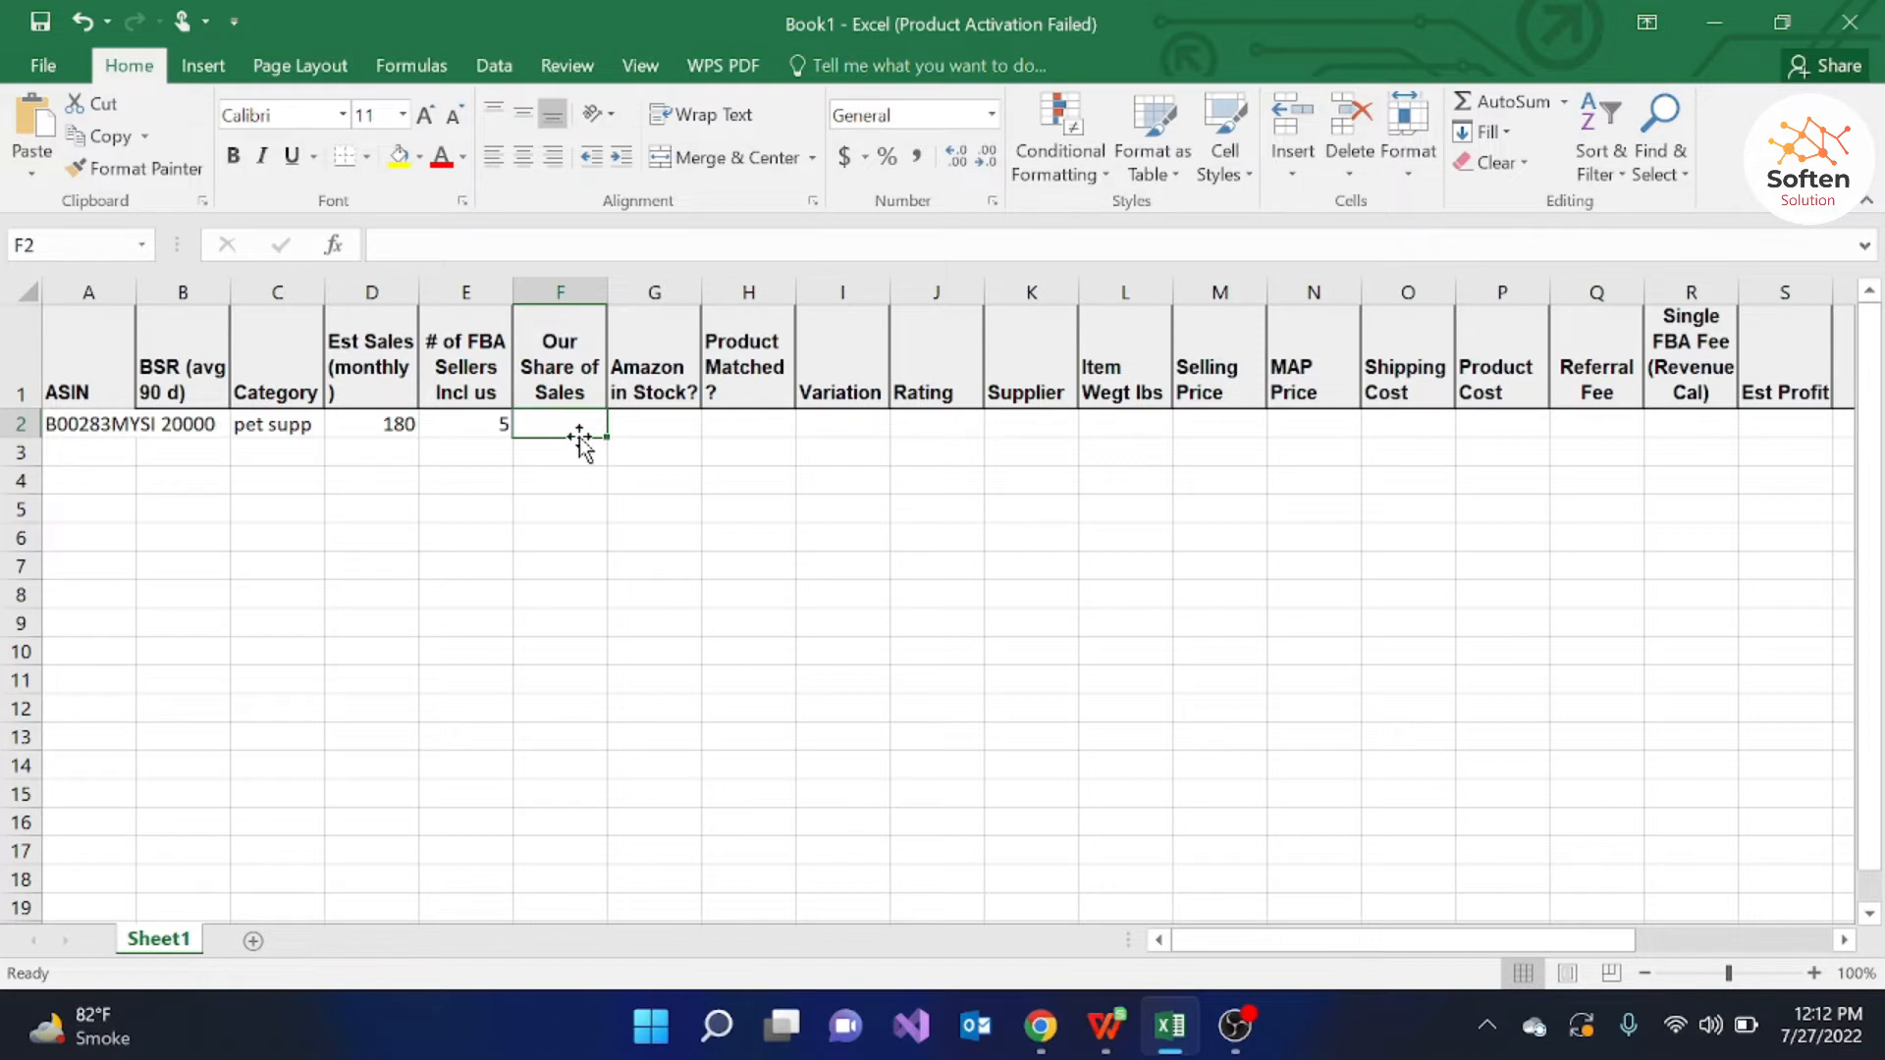
pyautogui.doubleClick(581, 423)
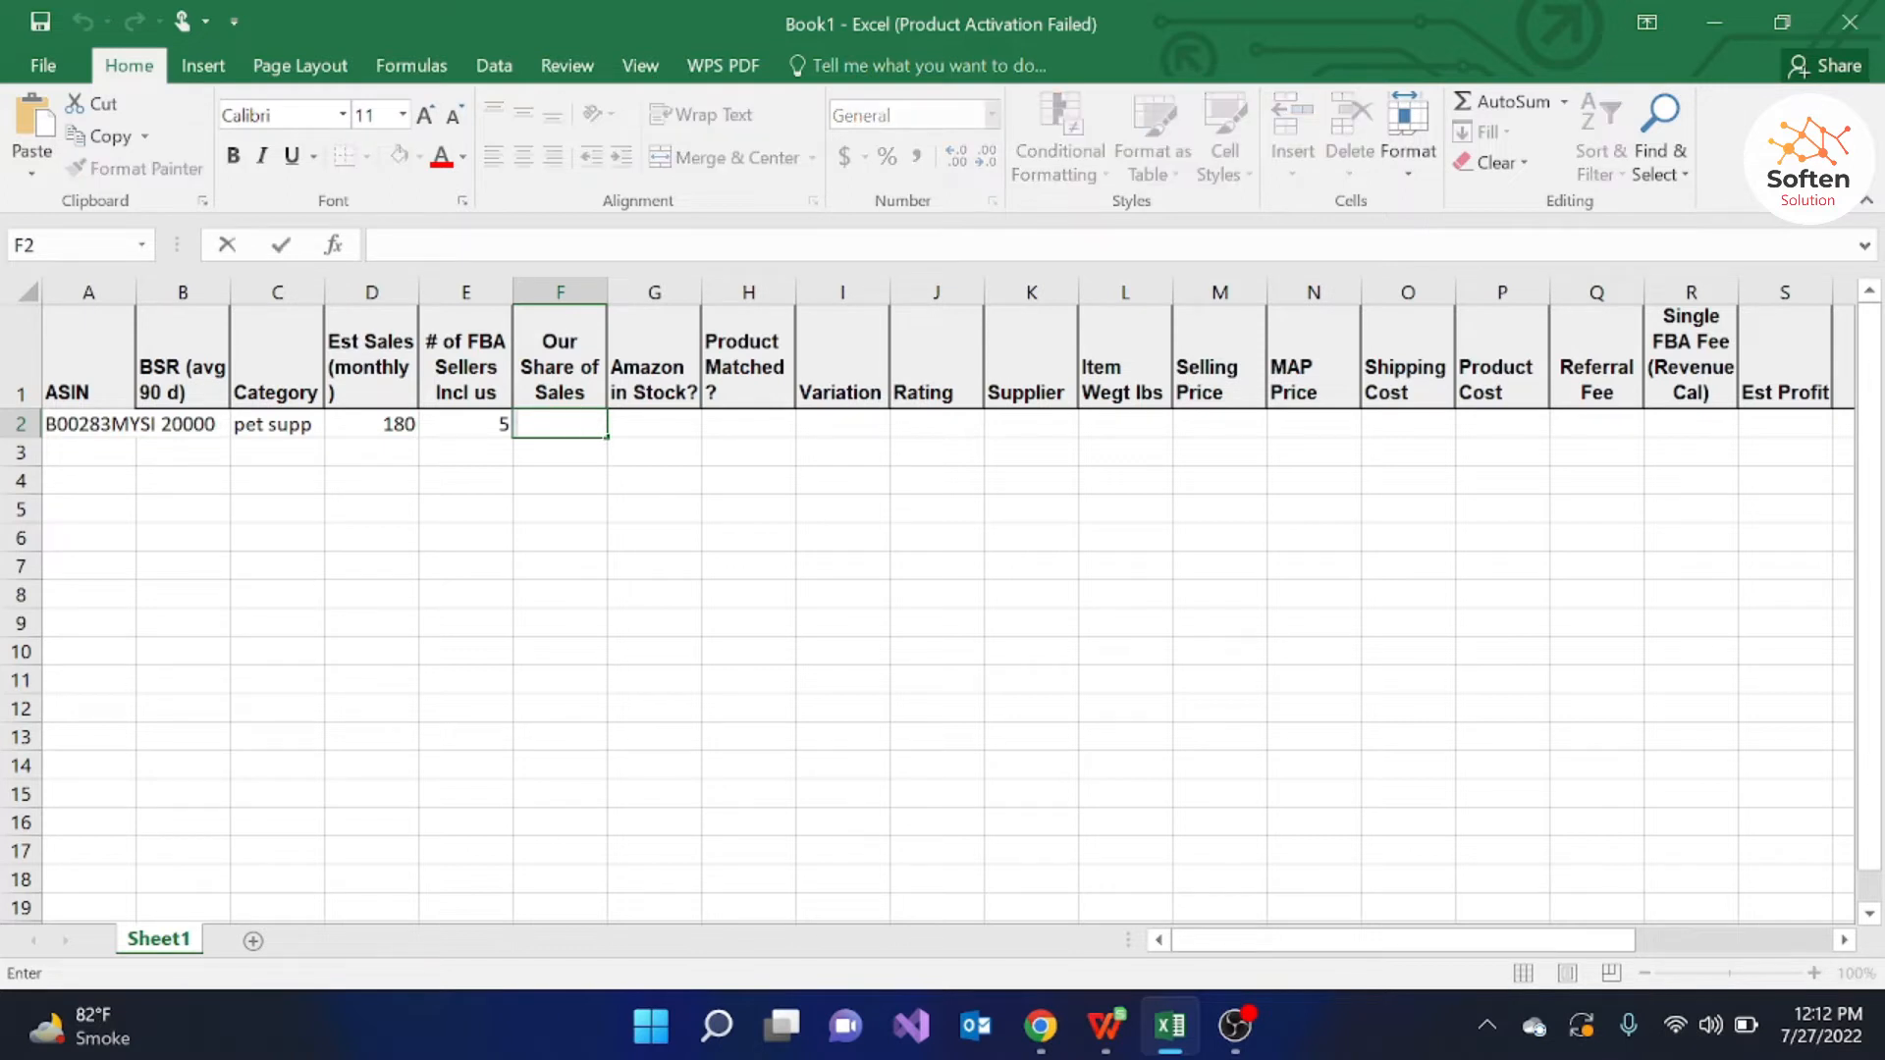
pyautogui.write('36')
pyautogui.click(652, 424)
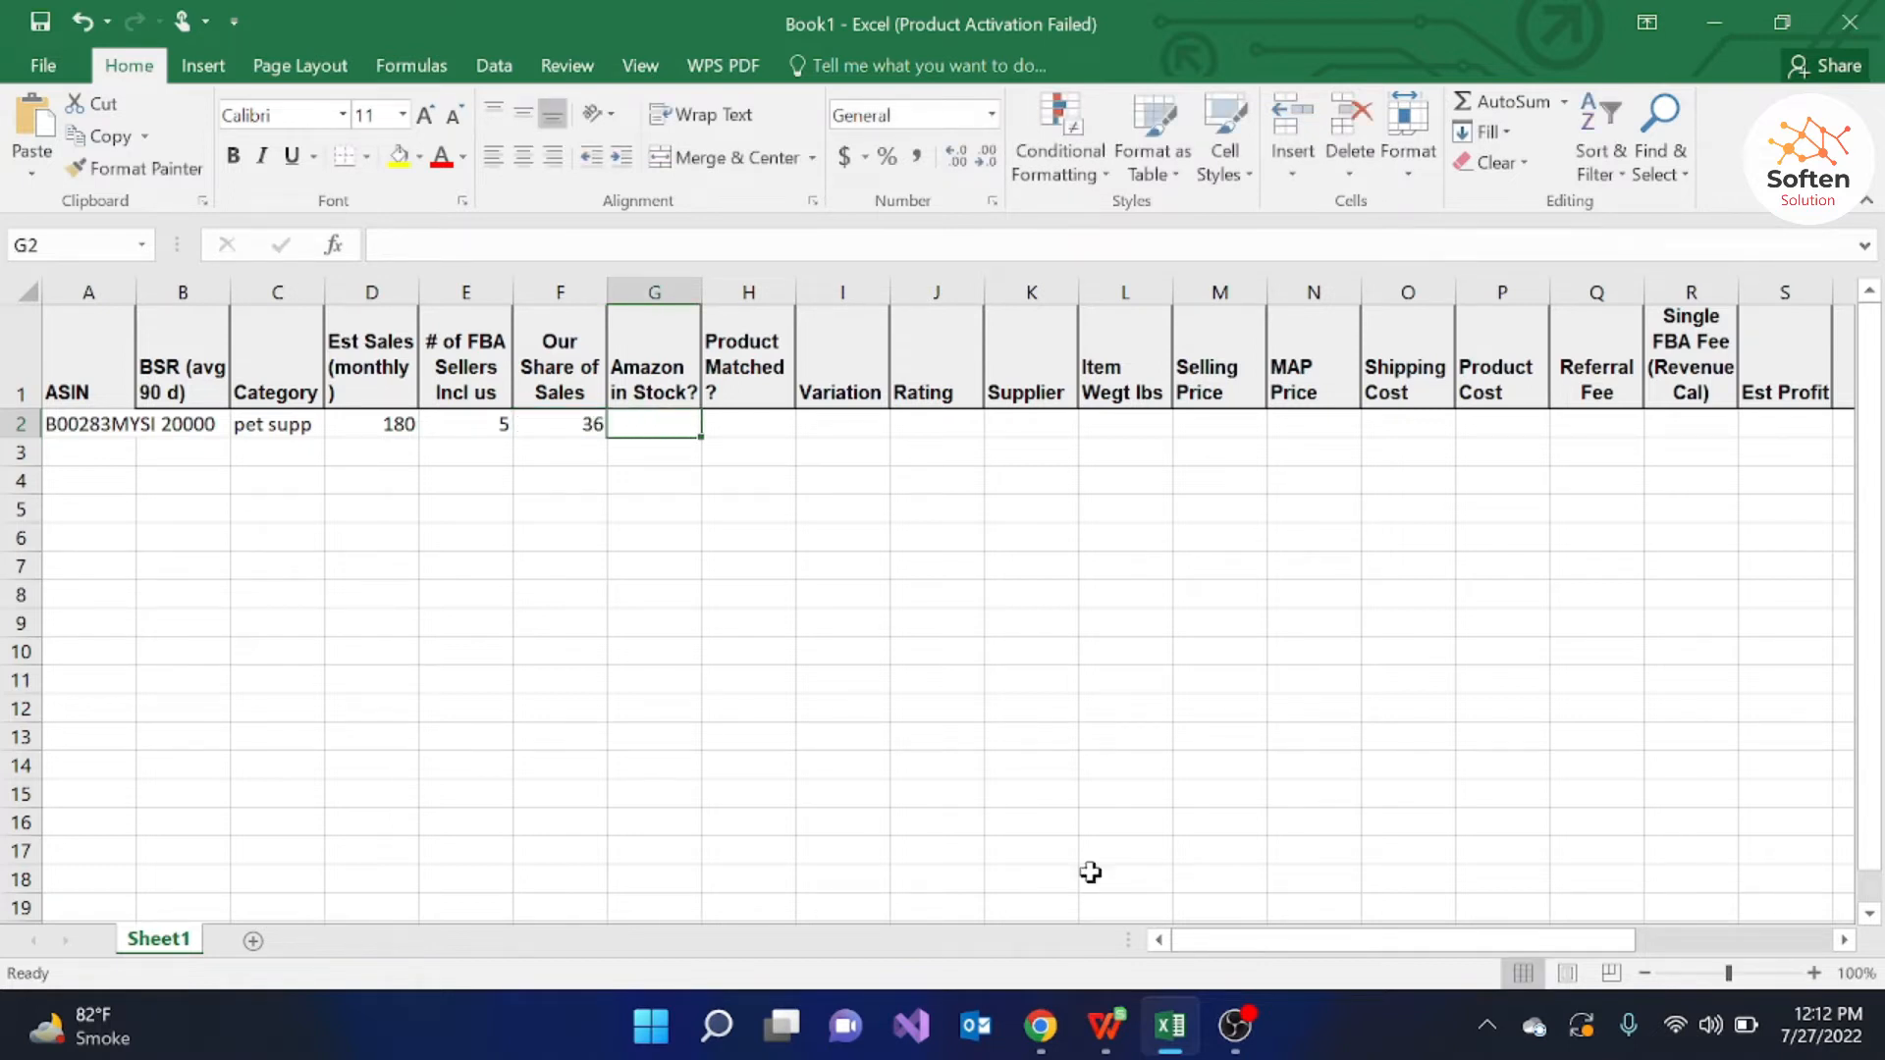
# Step: Check the Prime offers on the Amazon page, close the offer list and view the main purchase options
pyautogui.moveTo(1042, 1022)
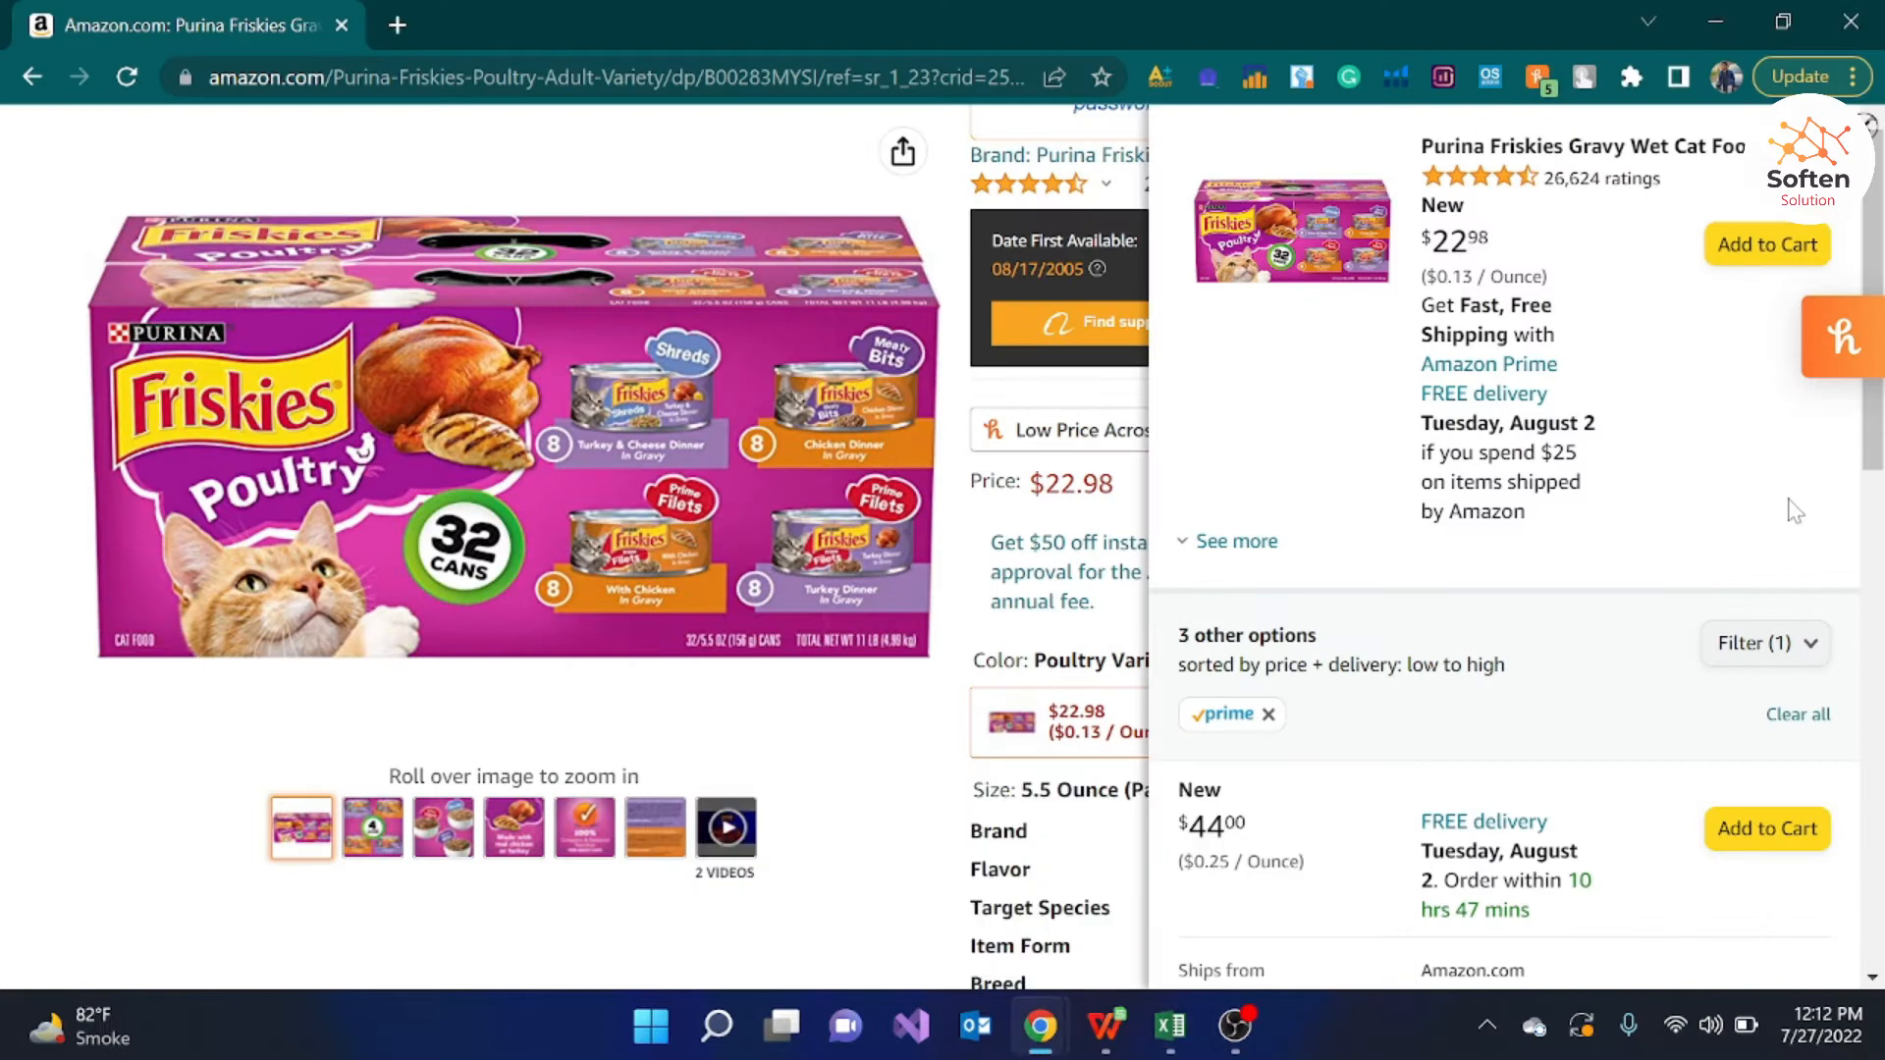
pyautogui.scroll(-5, 1787, 521)
pyautogui.scroll(5, 1868, 124)
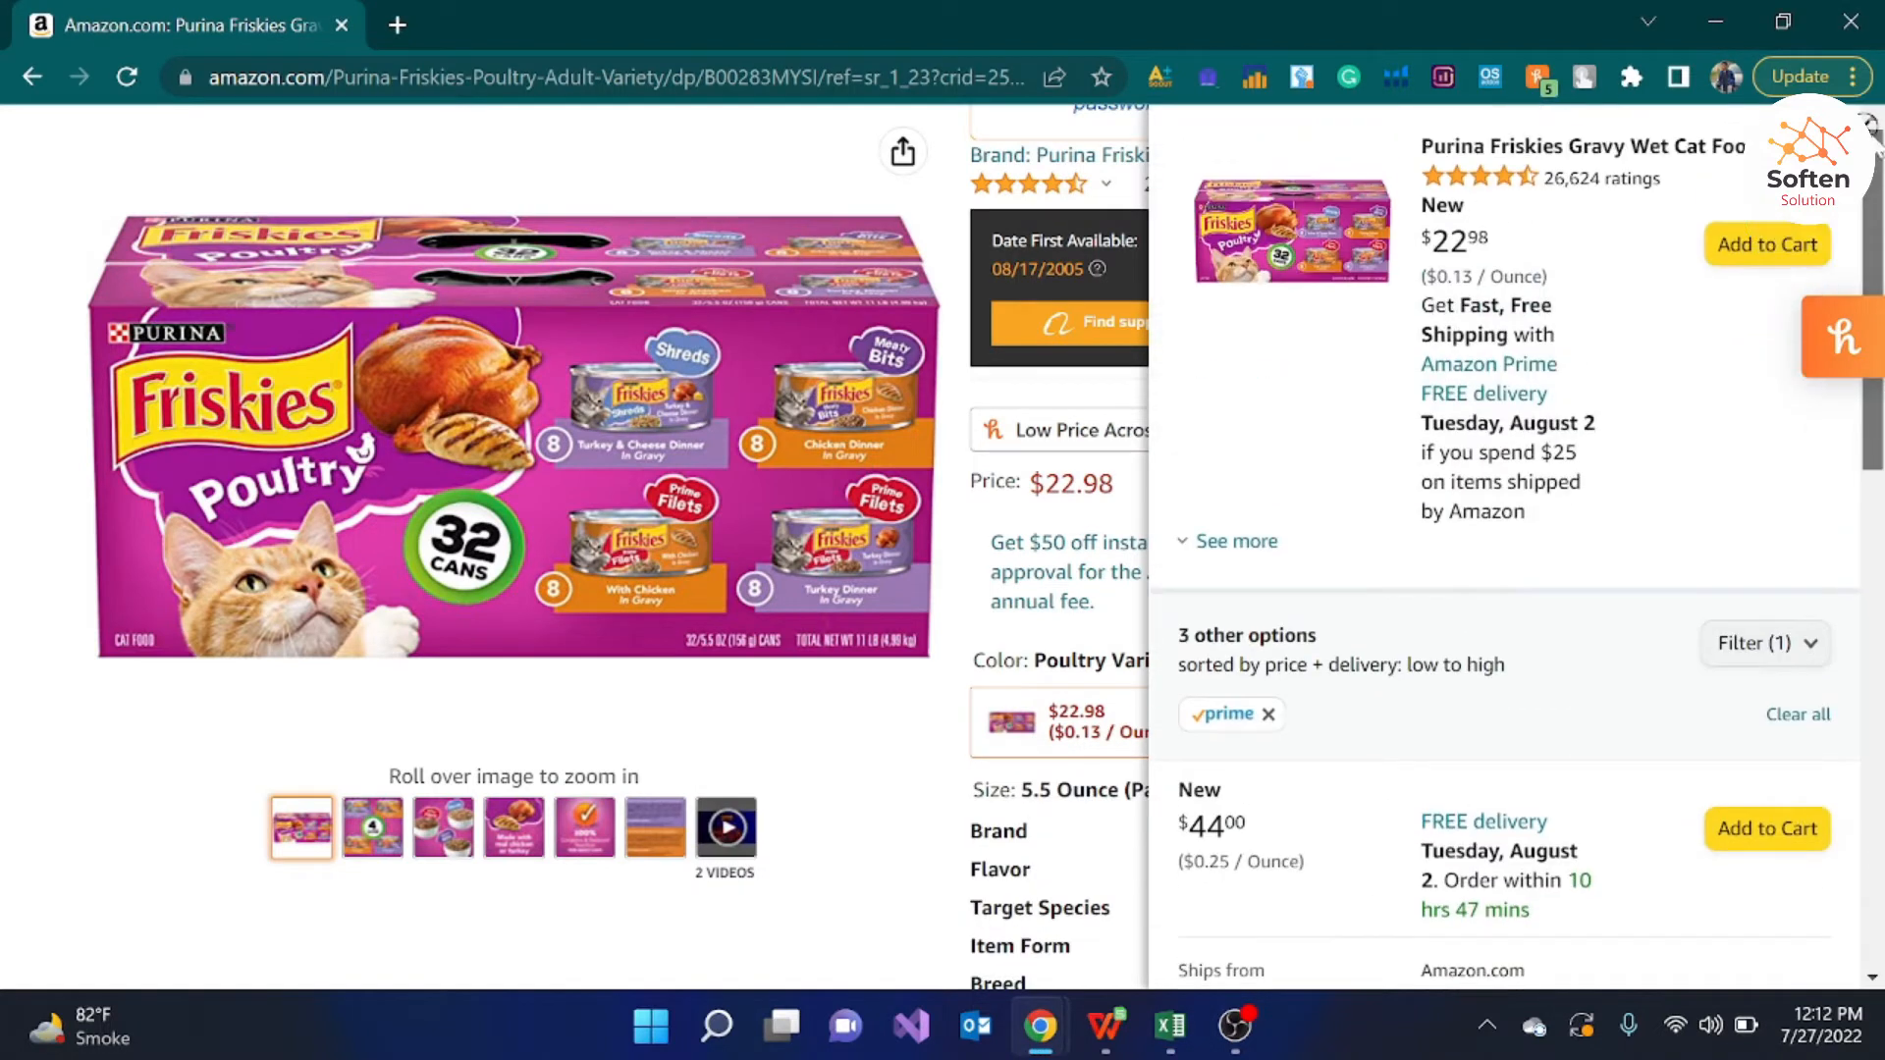
pyautogui.click(1871, 128)
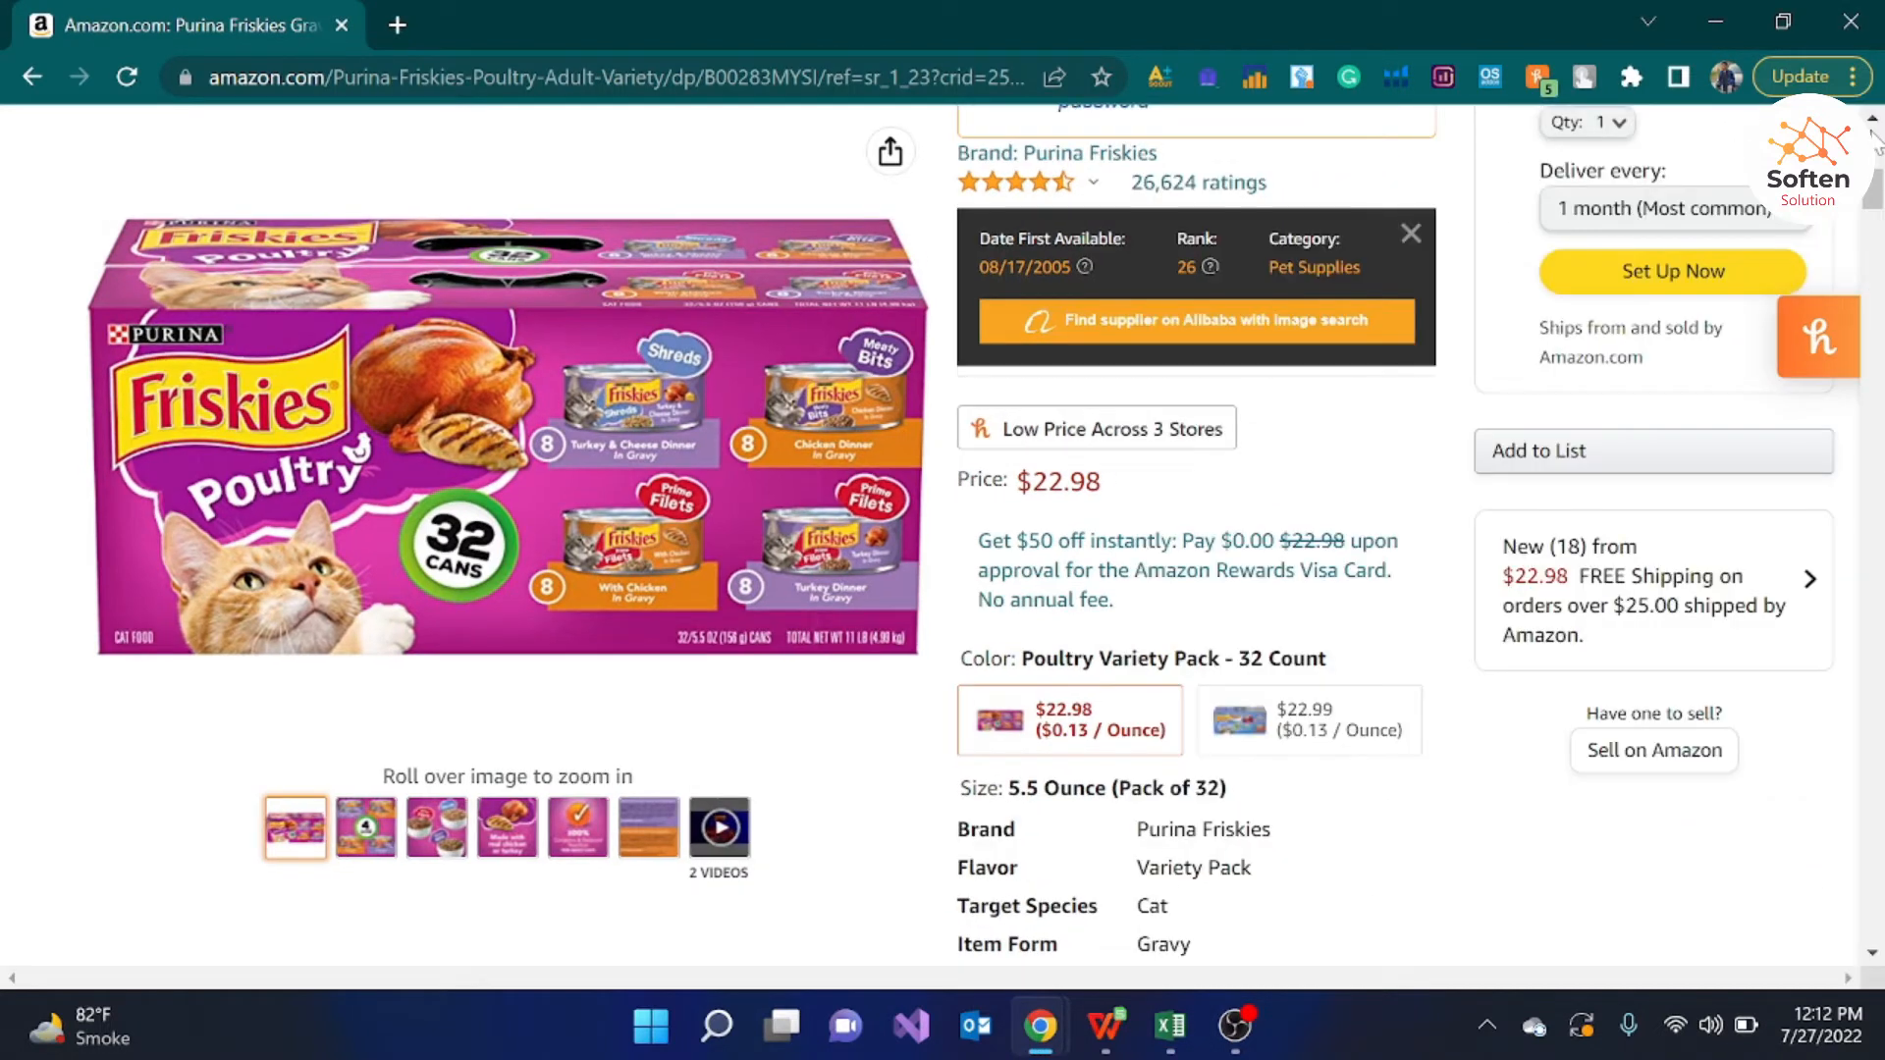
pyautogui.moveTo(1874, 192); pyautogui.dragTo(1871, 128)
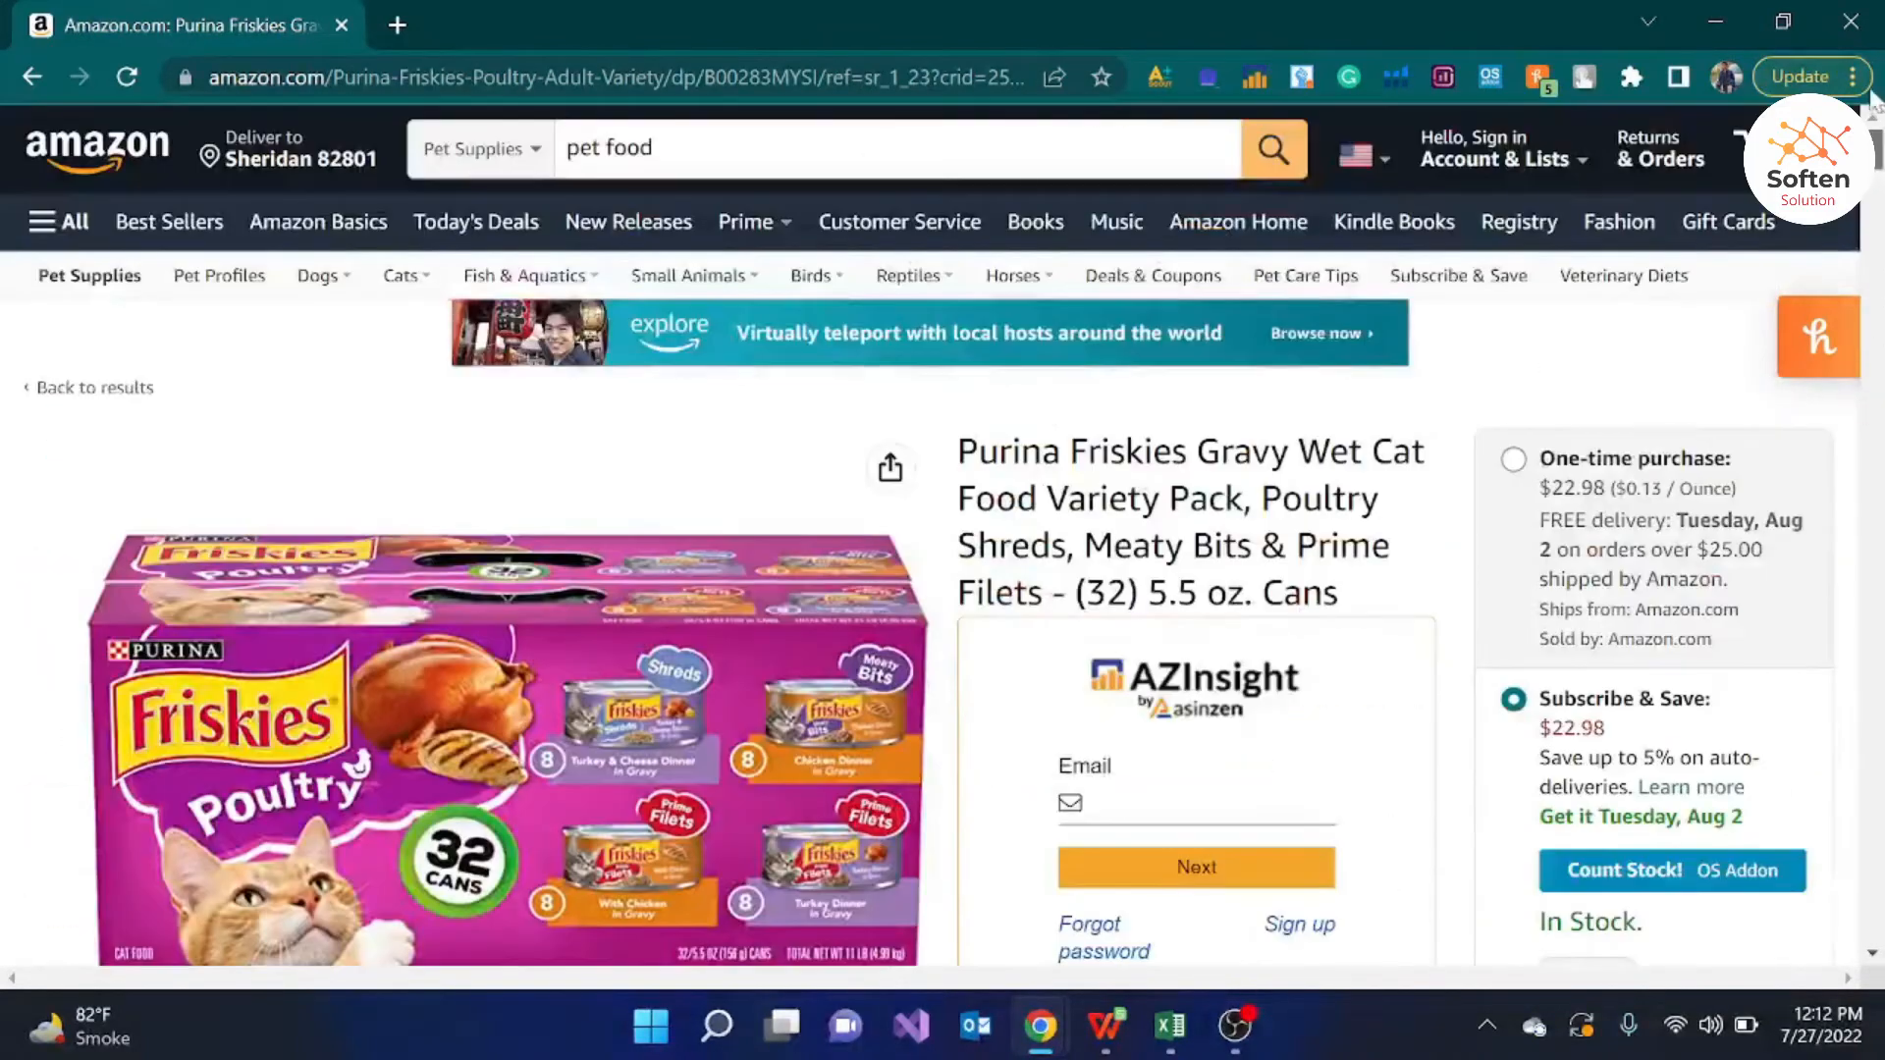
# Step: Return to Excel and enter "no" for Amazon in Stock in G2 and "yes" for Product Matched in H2
pyautogui.moveTo(1170, 1036)
pyautogui.click(1154, 913)
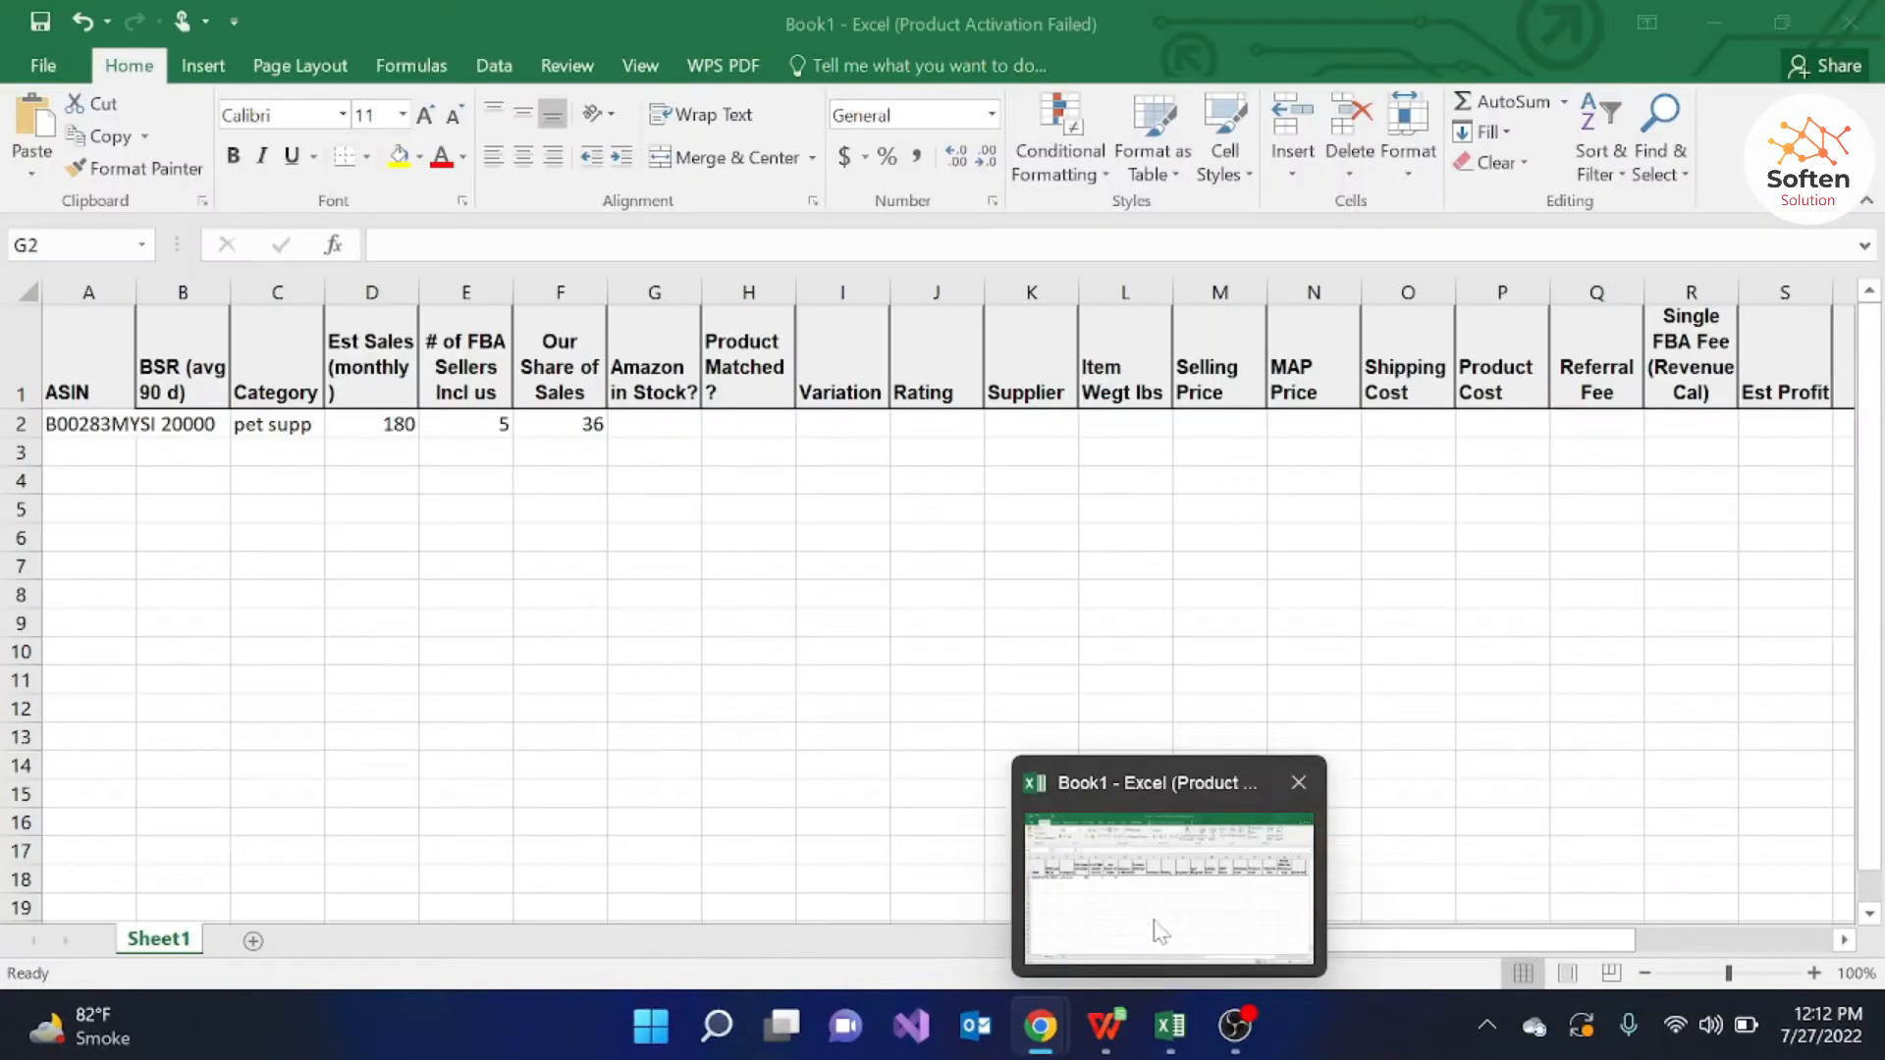
pyautogui.doubleClick(675, 417)
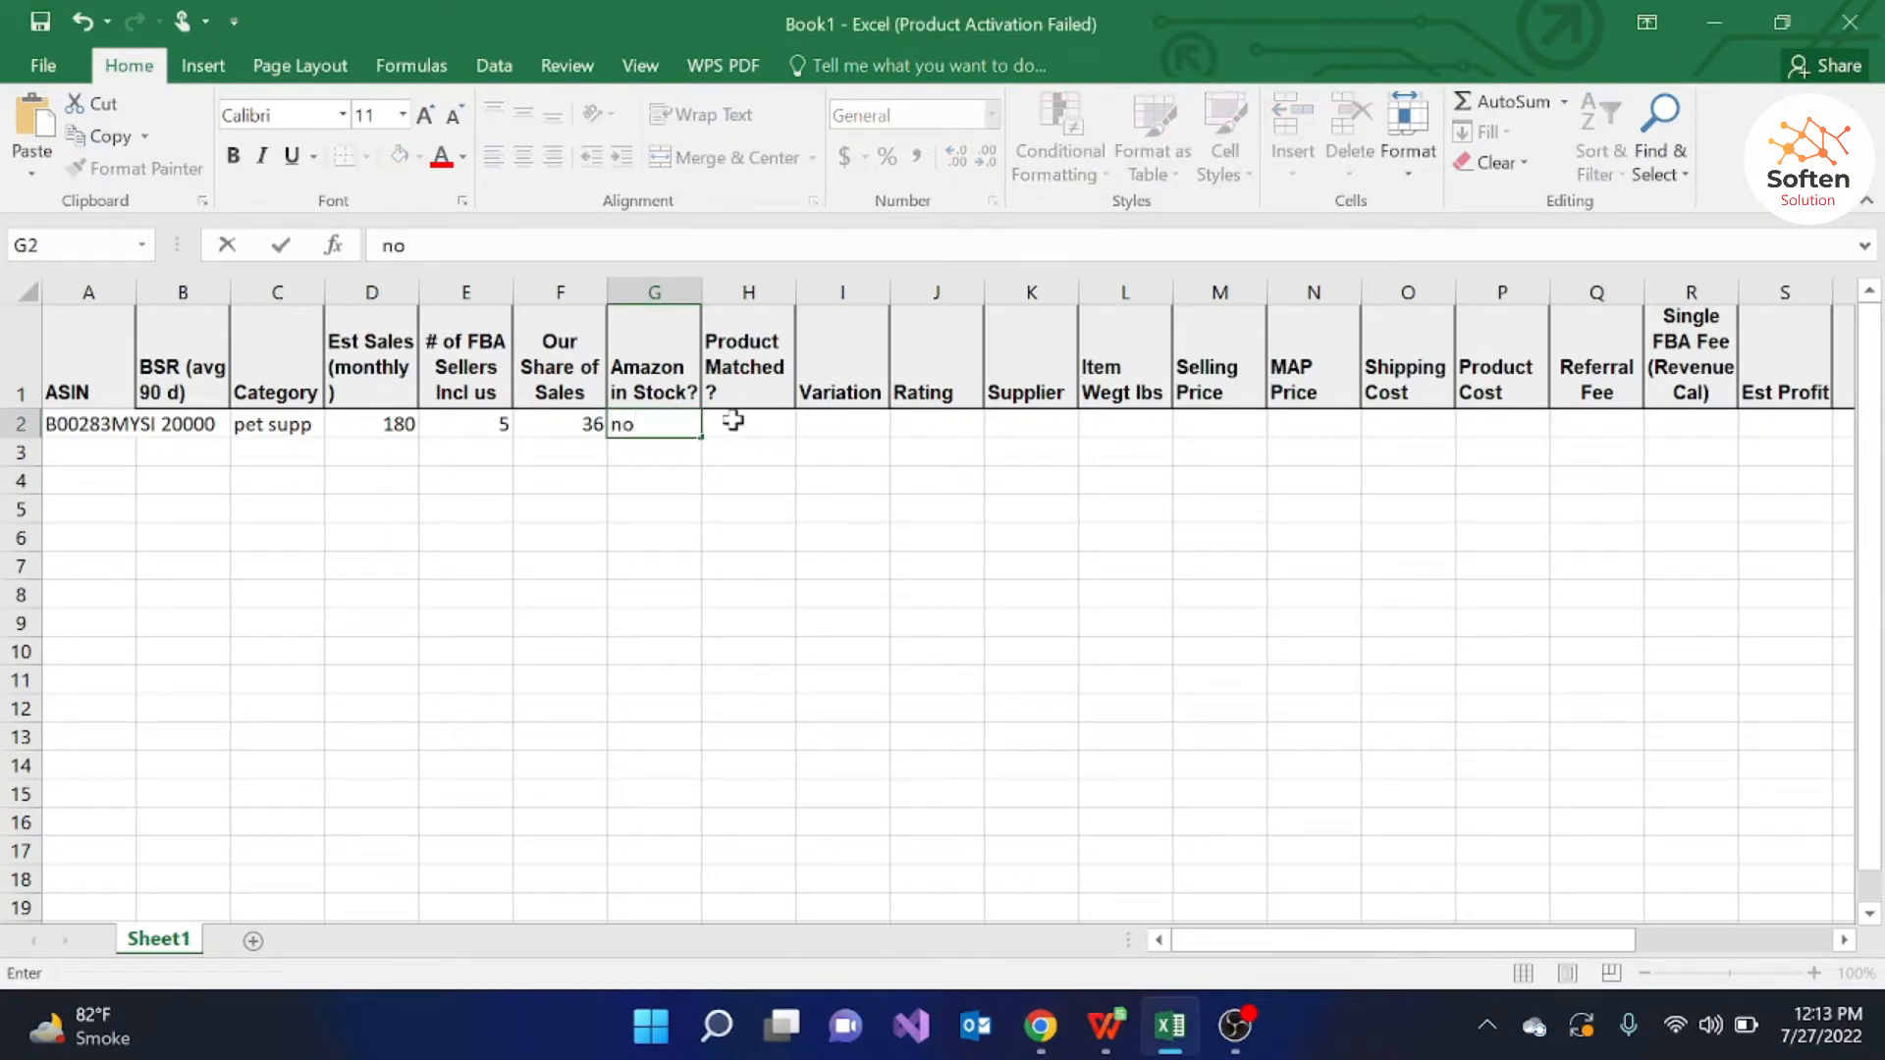
pyautogui.click(770, 429)
pyautogui.write('yes')
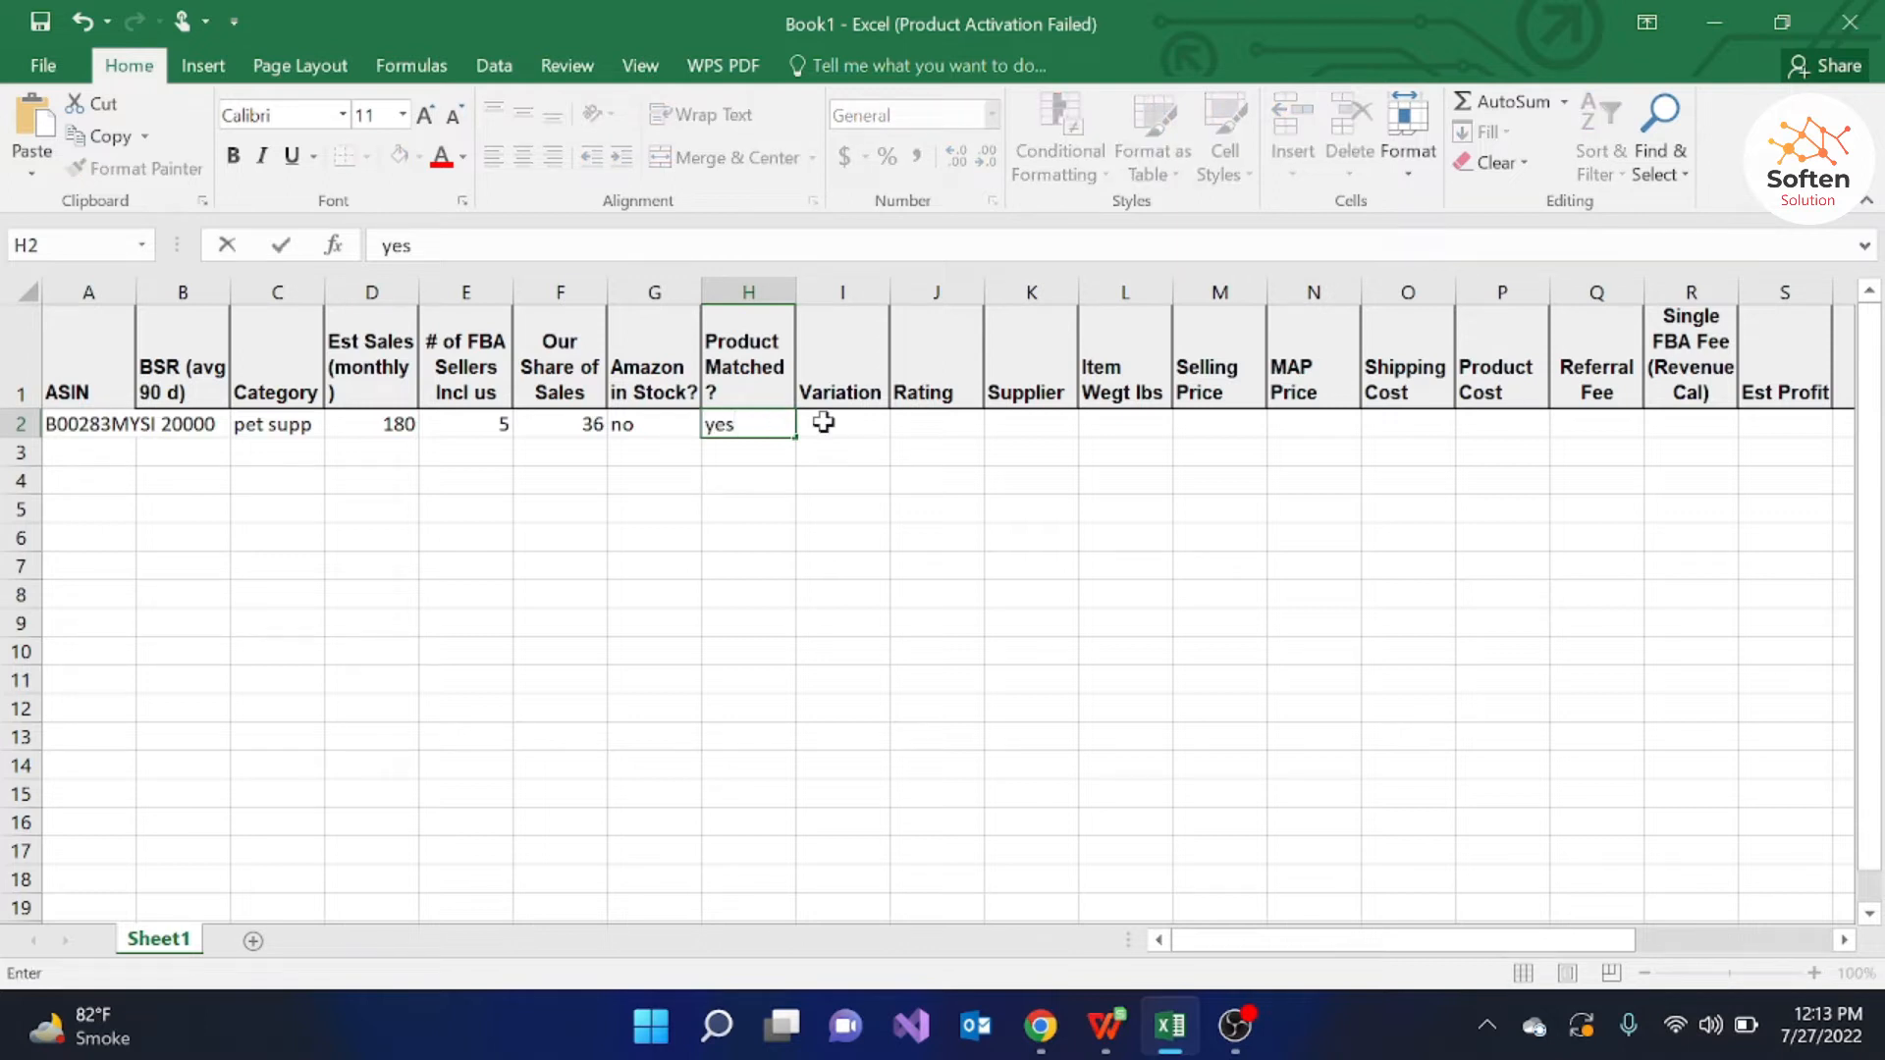
pyautogui.click(823, 422)
# Step: Consult the Amazon product page and enter "no" in the Variation cell I2 in Excel
pyautogui.moveTo(1047, 1041)
pyautogui.click(1199, 874)
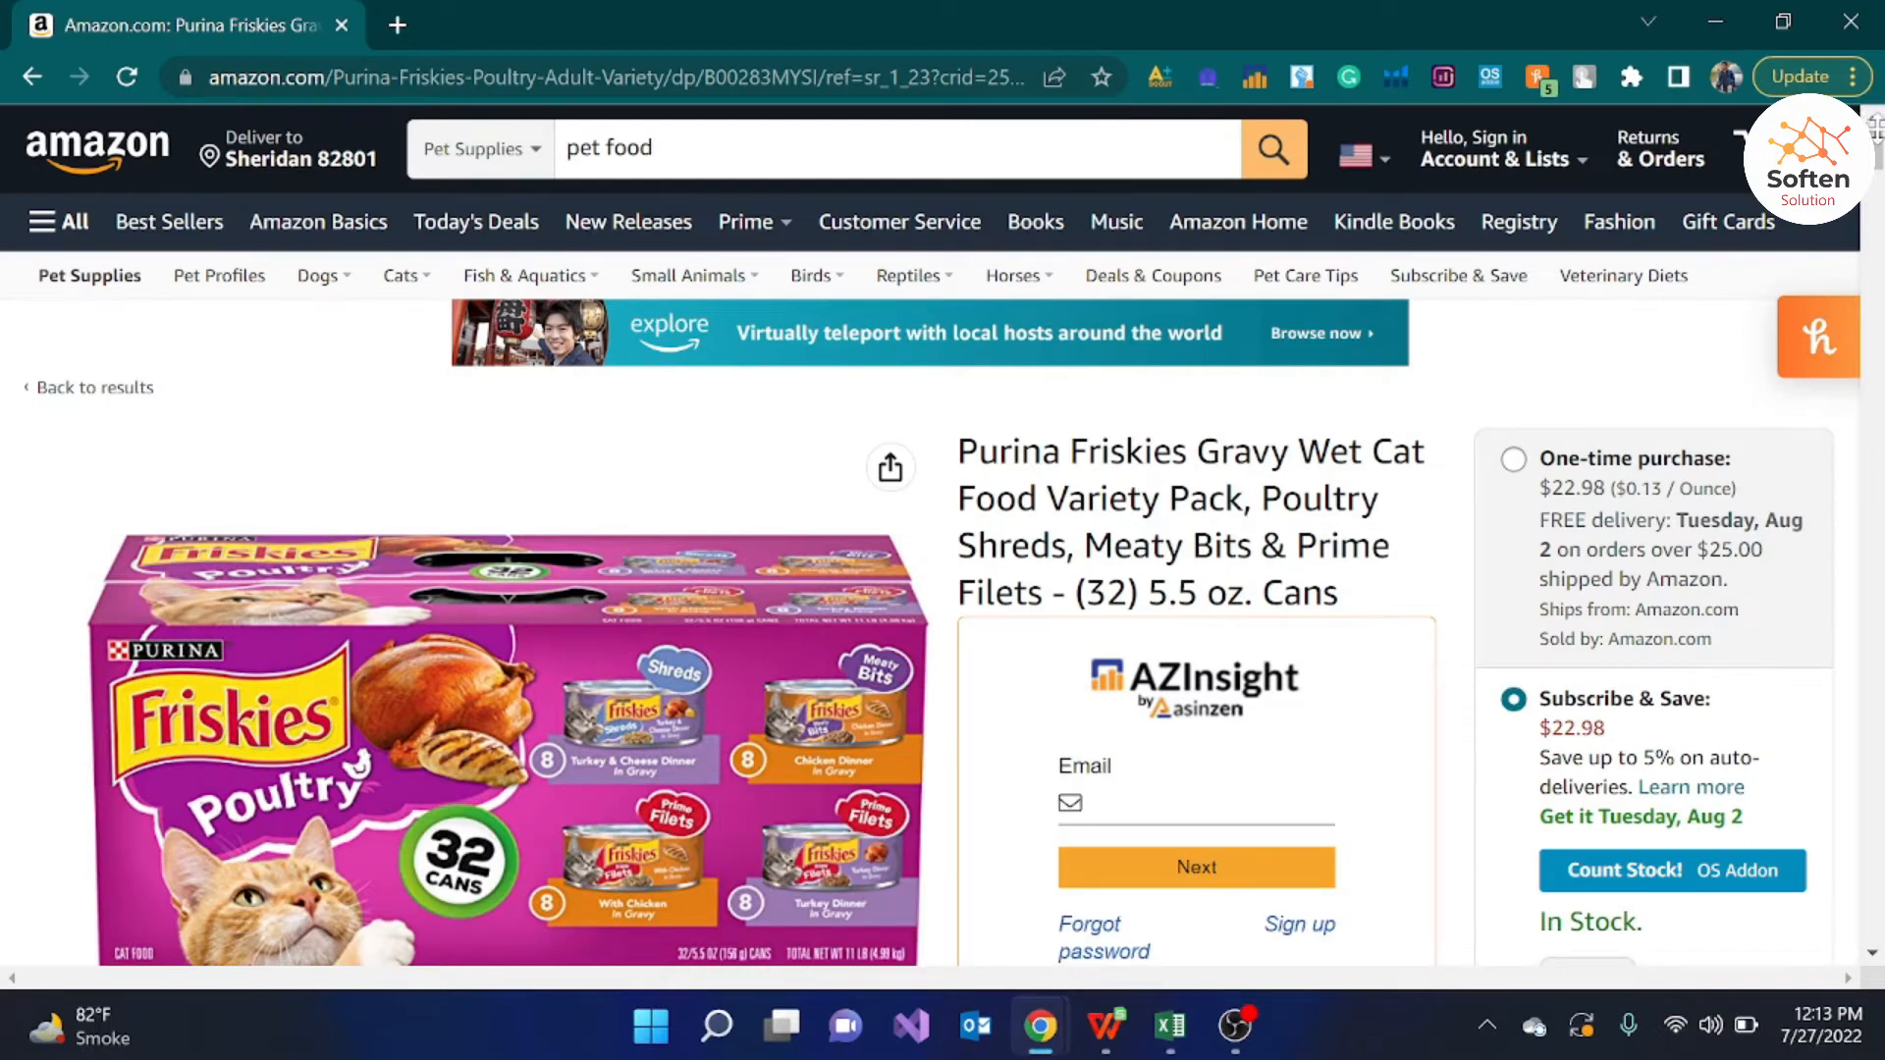
pyautogui.moveTo(1876, 145); pyautogui.dragTo(1868, 31)
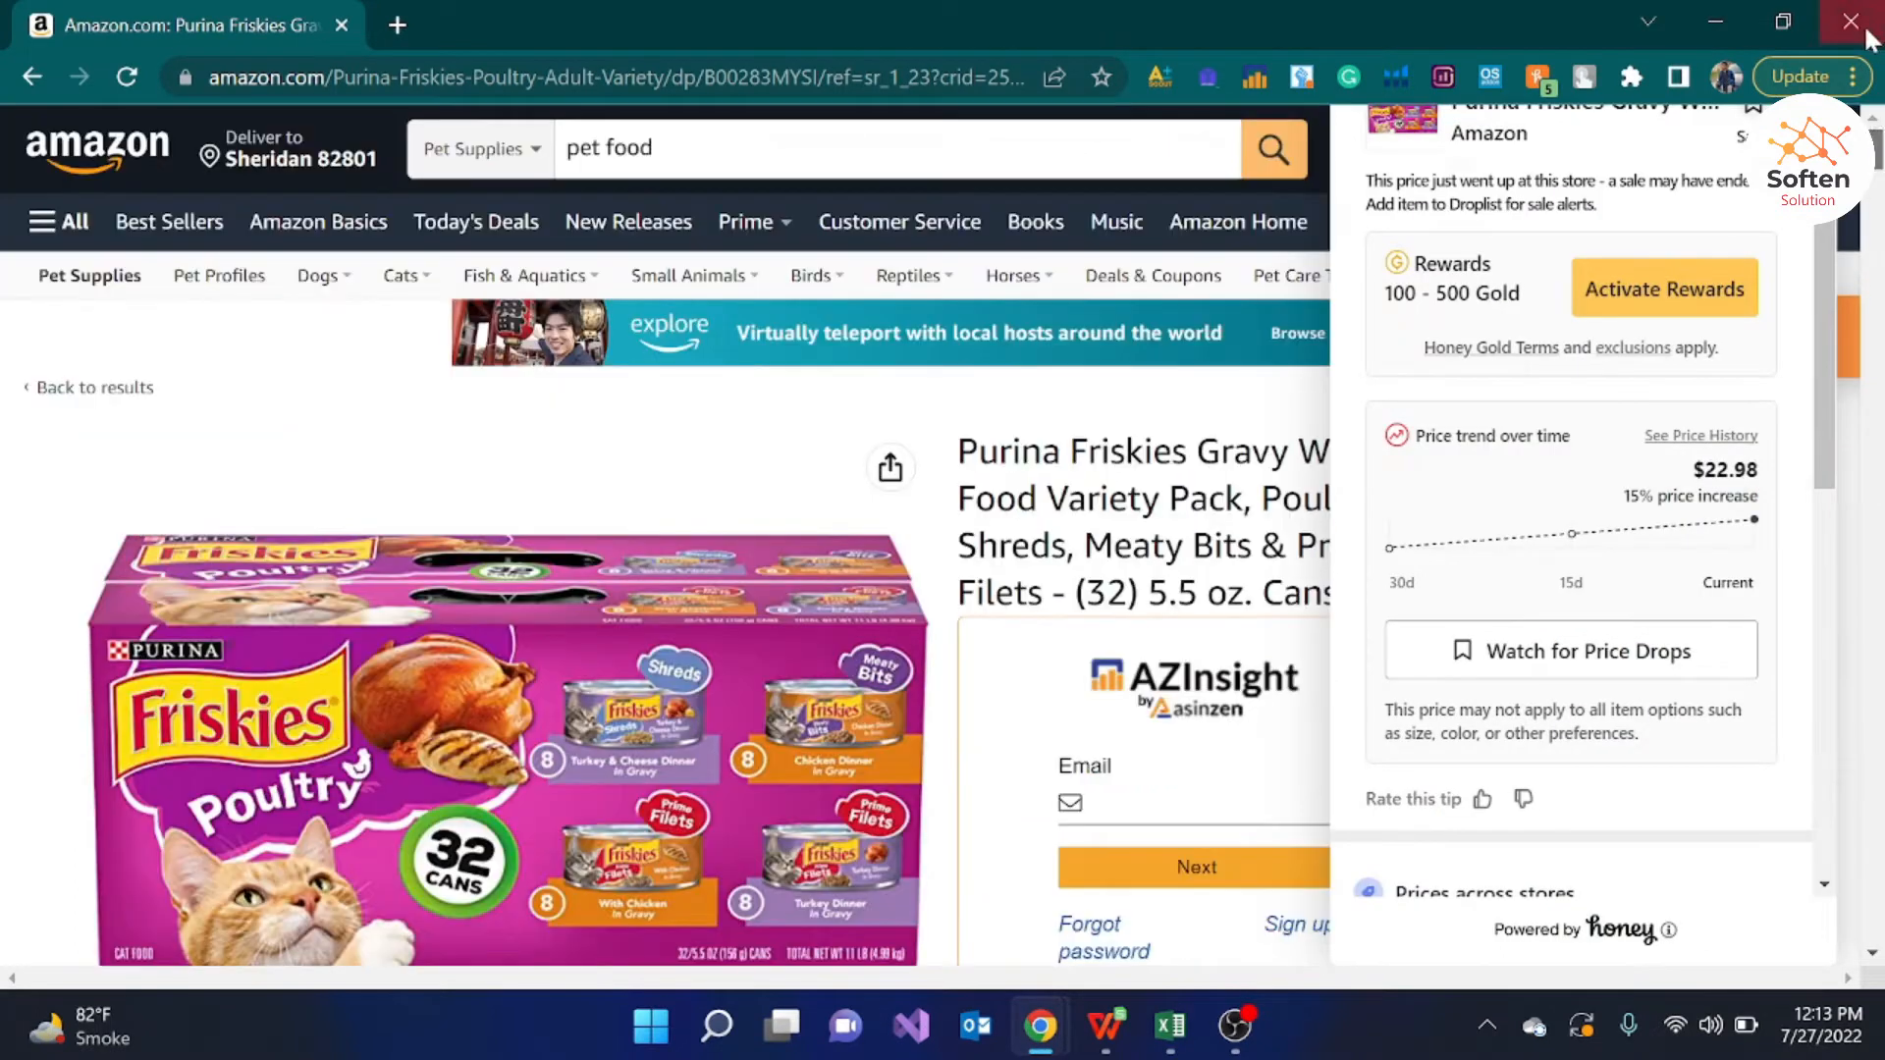
pyautogui.click(1170, 1025)
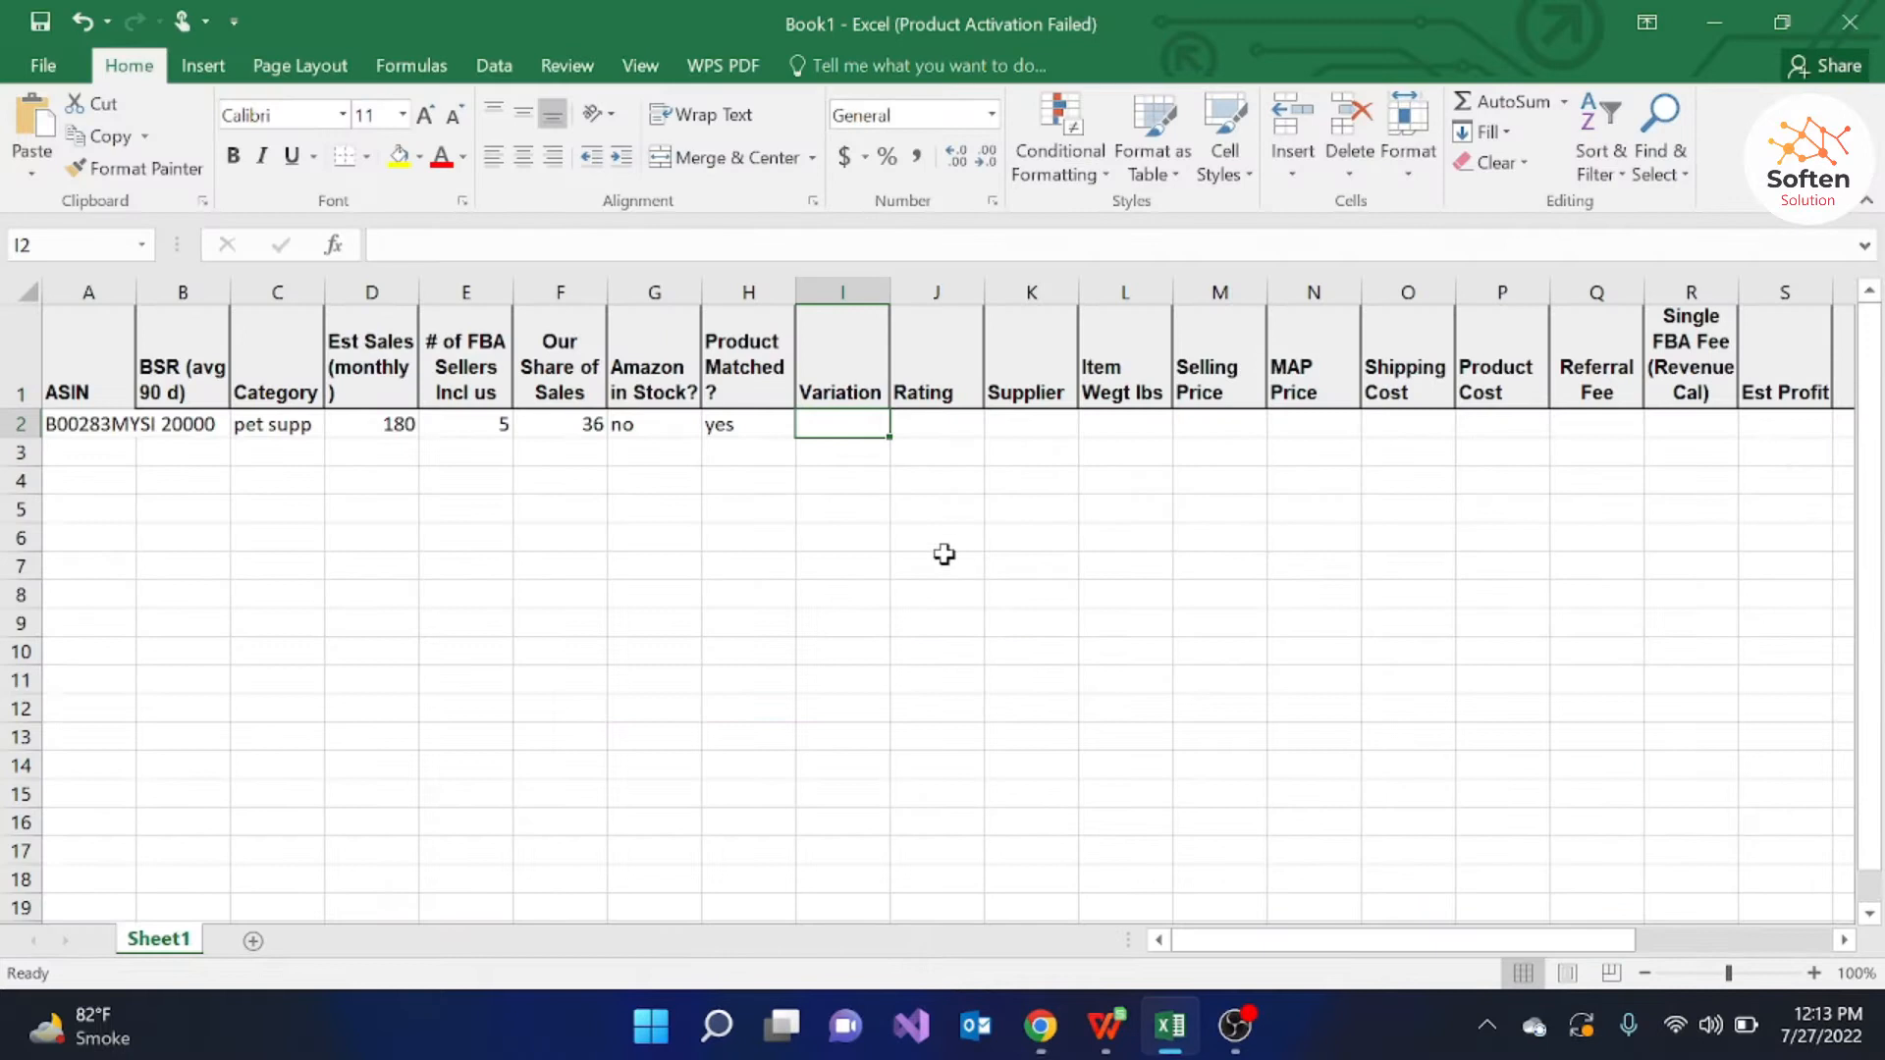
pyautogui.write('no')
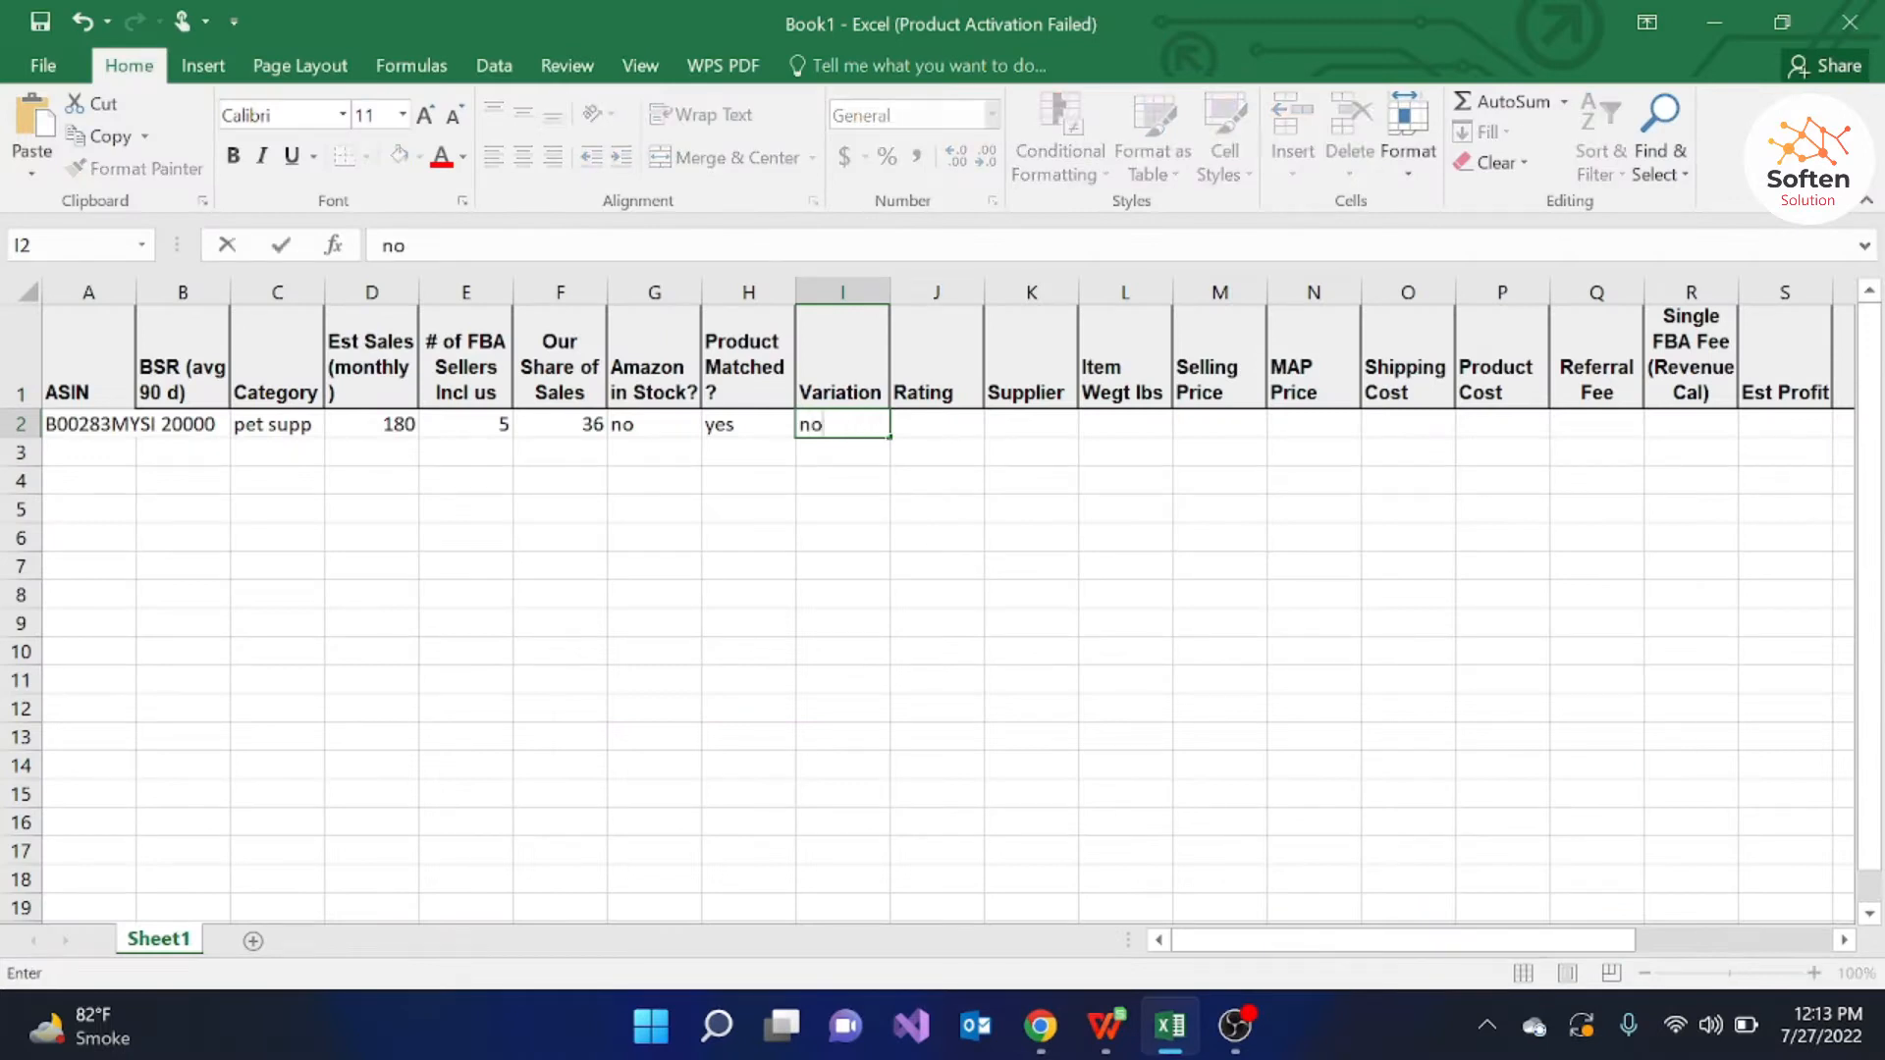
pyautogui.click(903, 417)
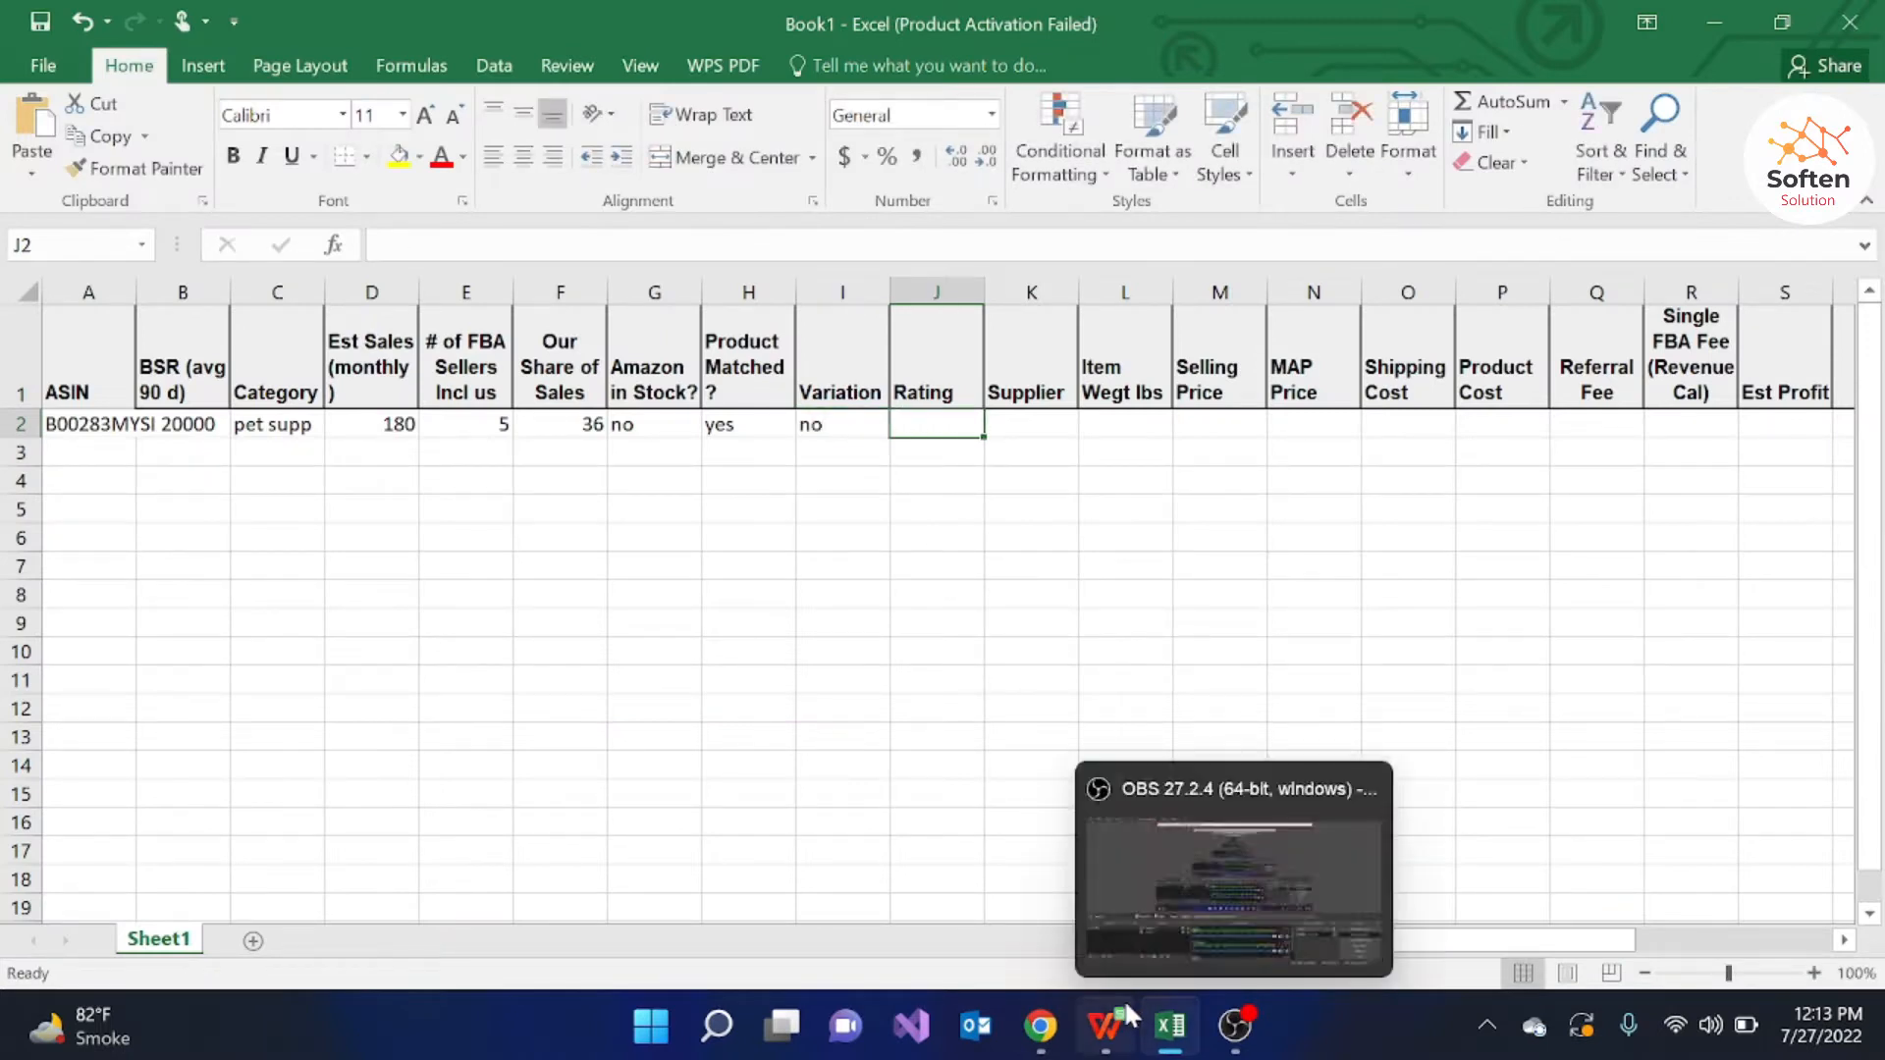
# Step: Check the product's star rating on the Amazon page and enter 4.7 in the Rating cell J2 in Excel
pyautogui.moveTo(1112, 998)
pyautogui.moveTo(1041, 1023)
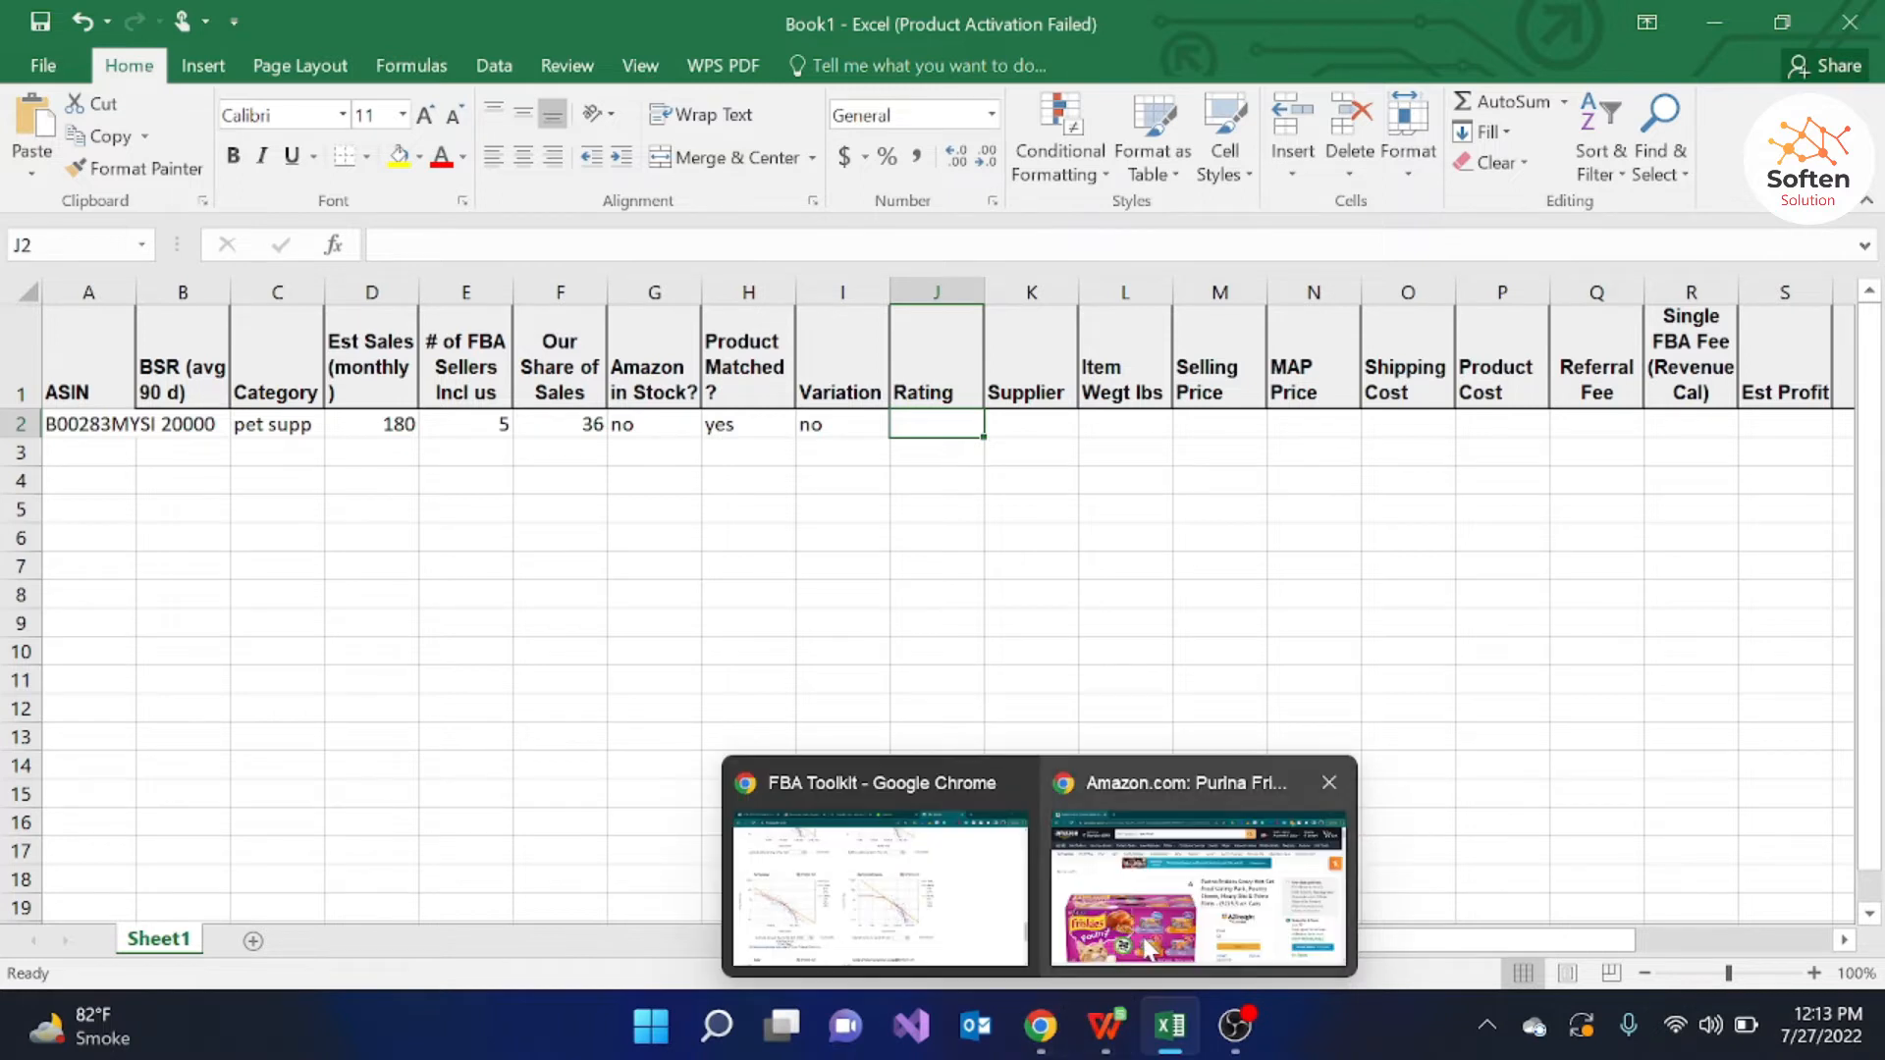
pyautogui.click(1198, 898)
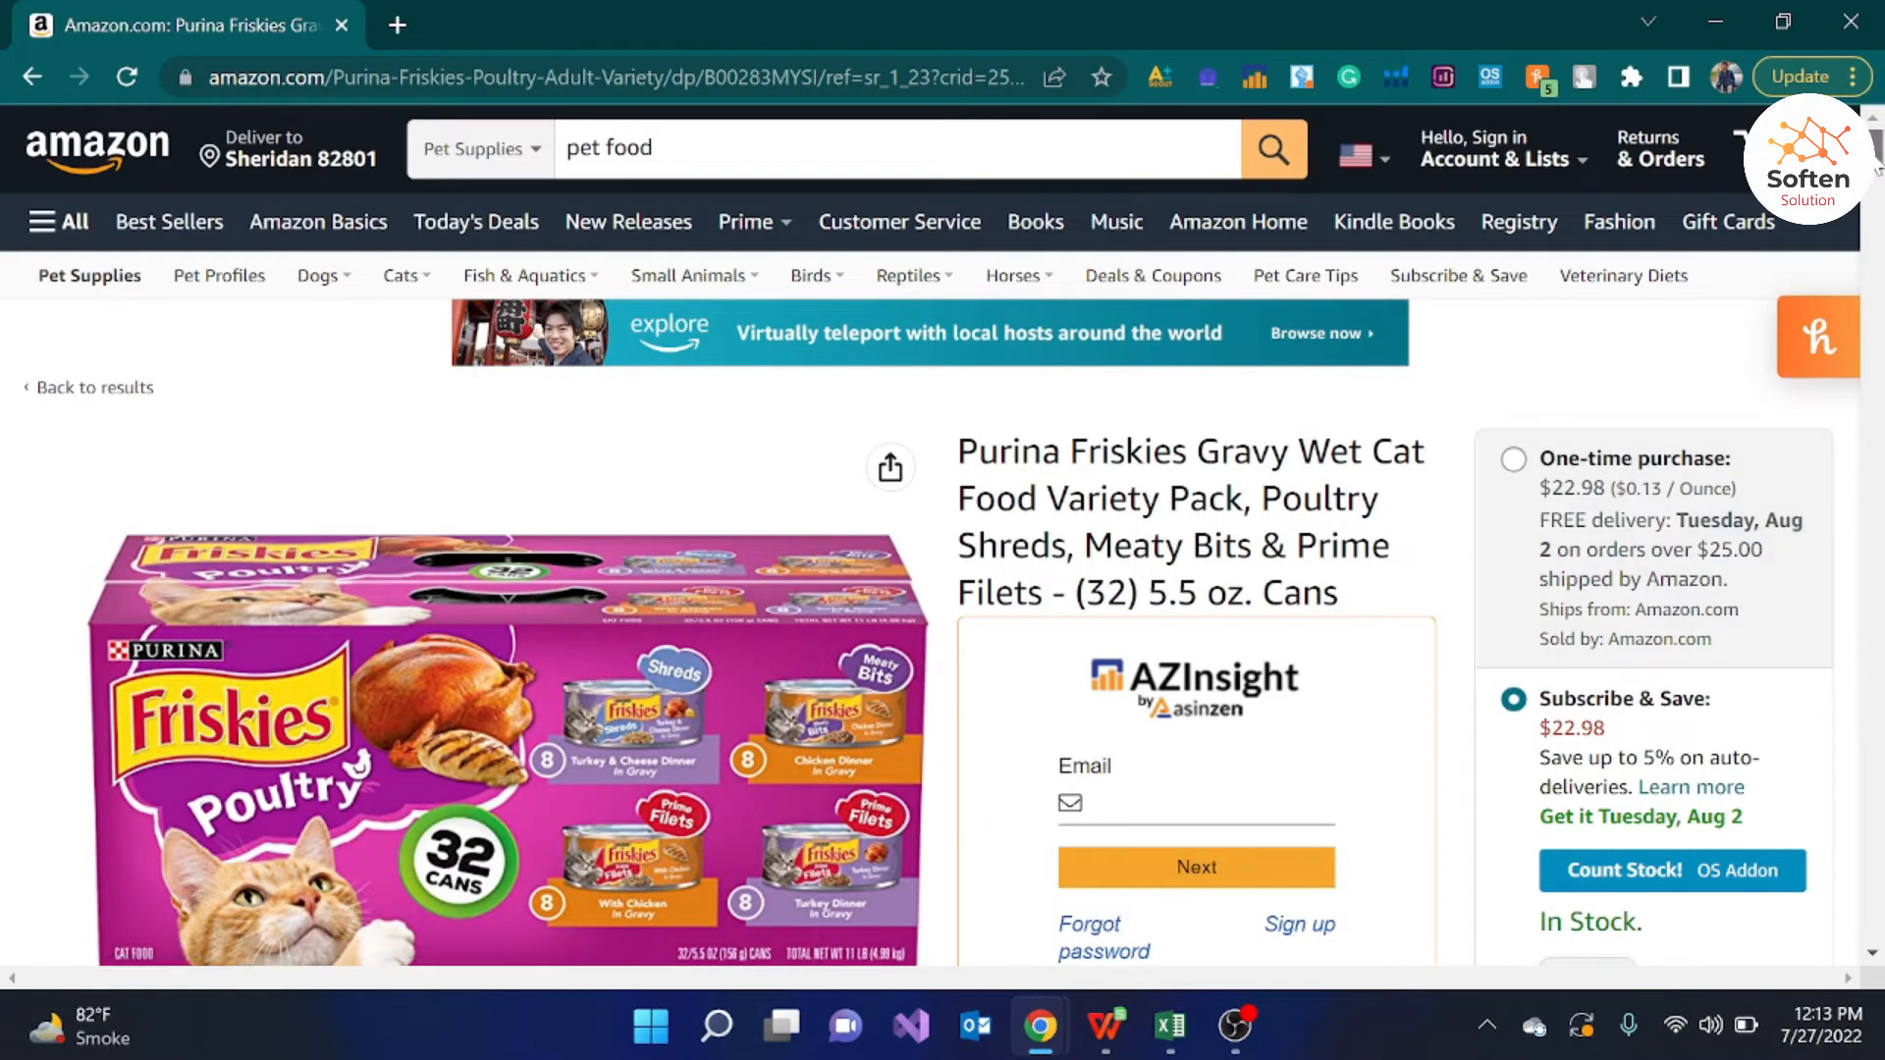
pyautogui.moveTo(1872, 149); pyautogui.dragTo(1872, 191)
pyautogui.moveTo(1057, 458)
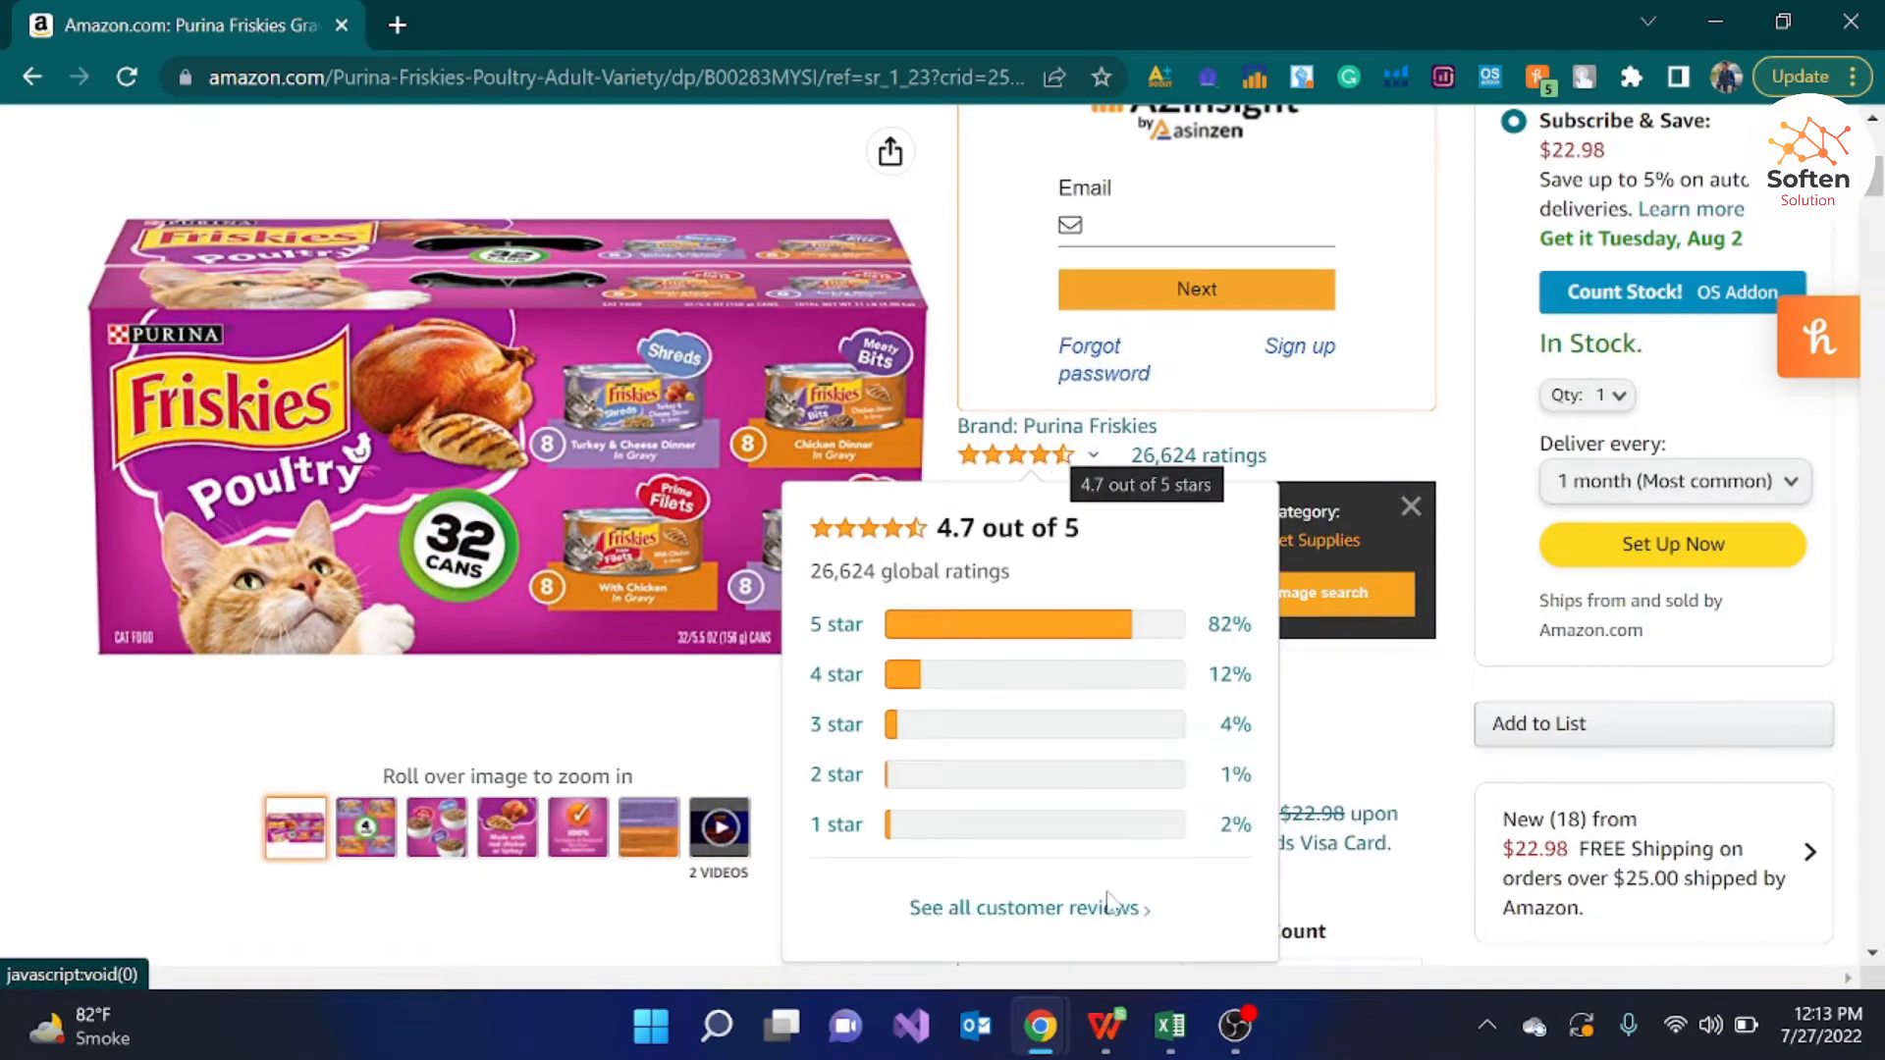
pyautogui.moveTo(1170, 1026)
pyautogui.click(1200, 930)
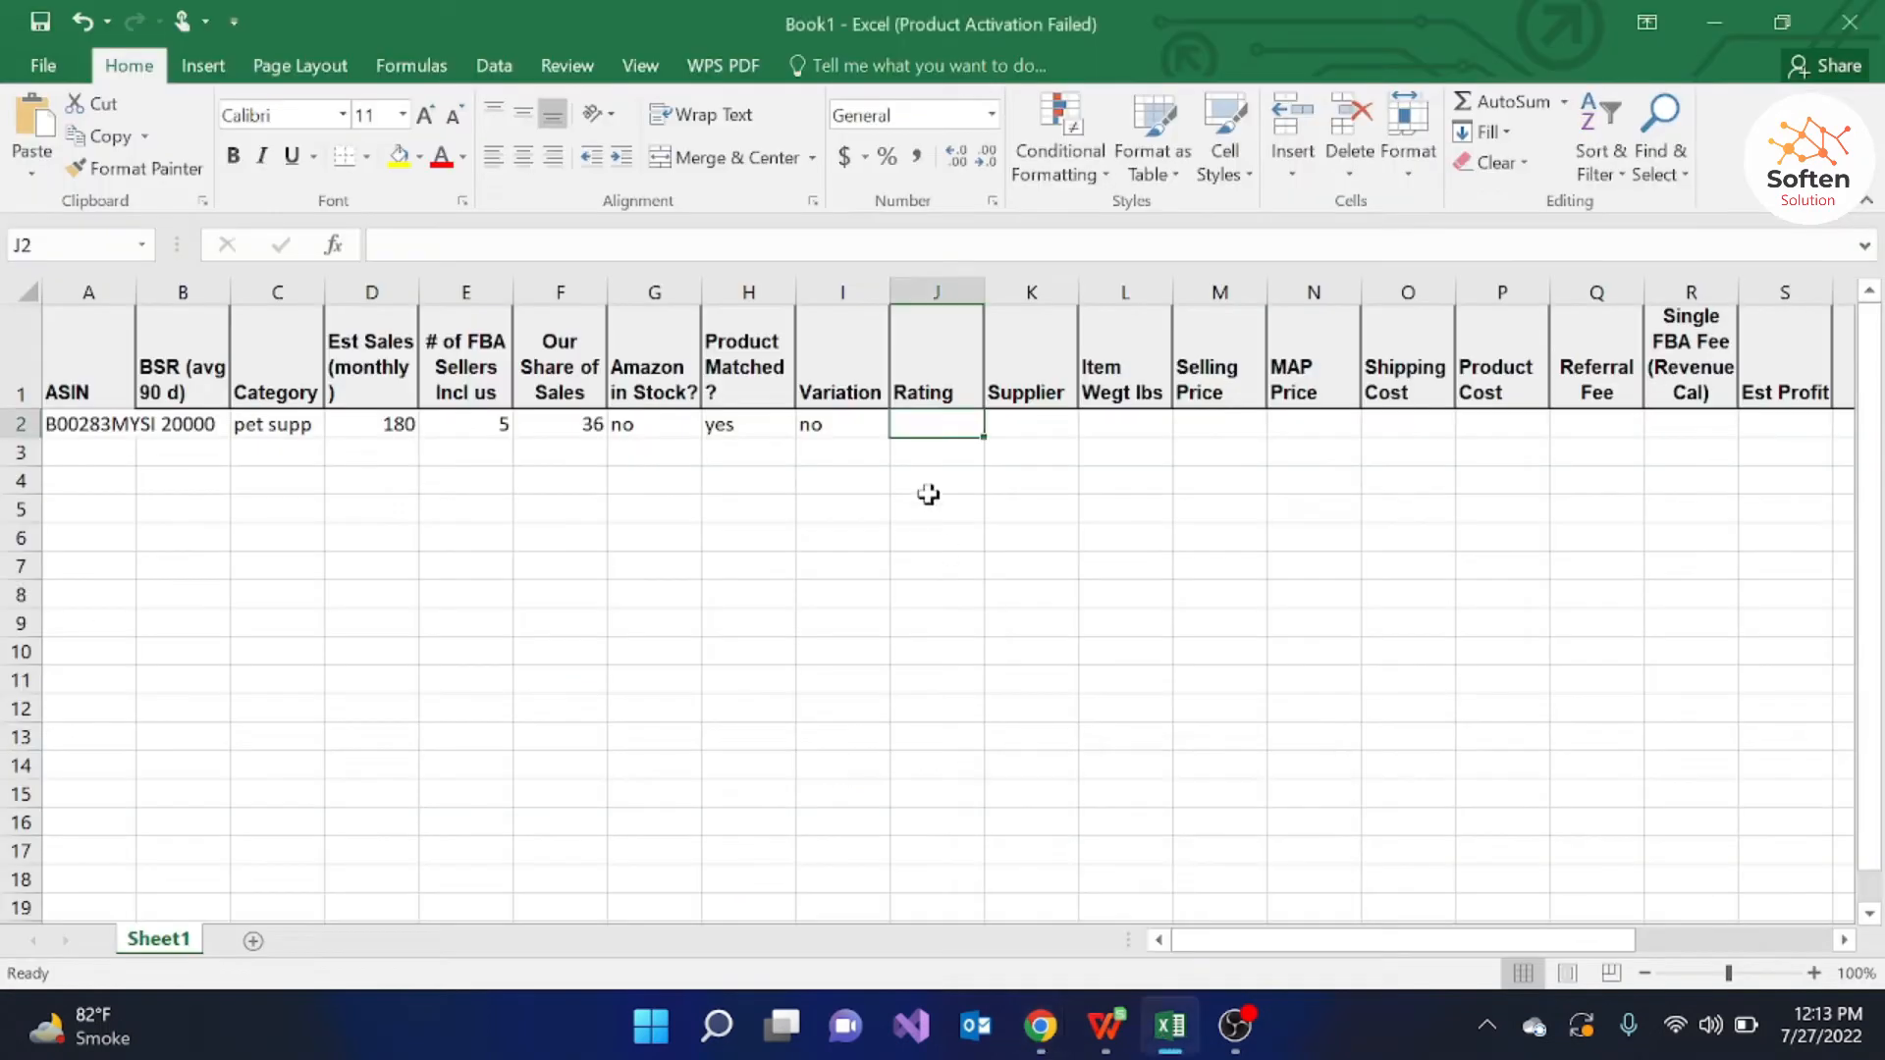
pyautogui.doubleClick(937, 425)
pyautogui.write('4.7')
pyautogui.click(1038, 421)
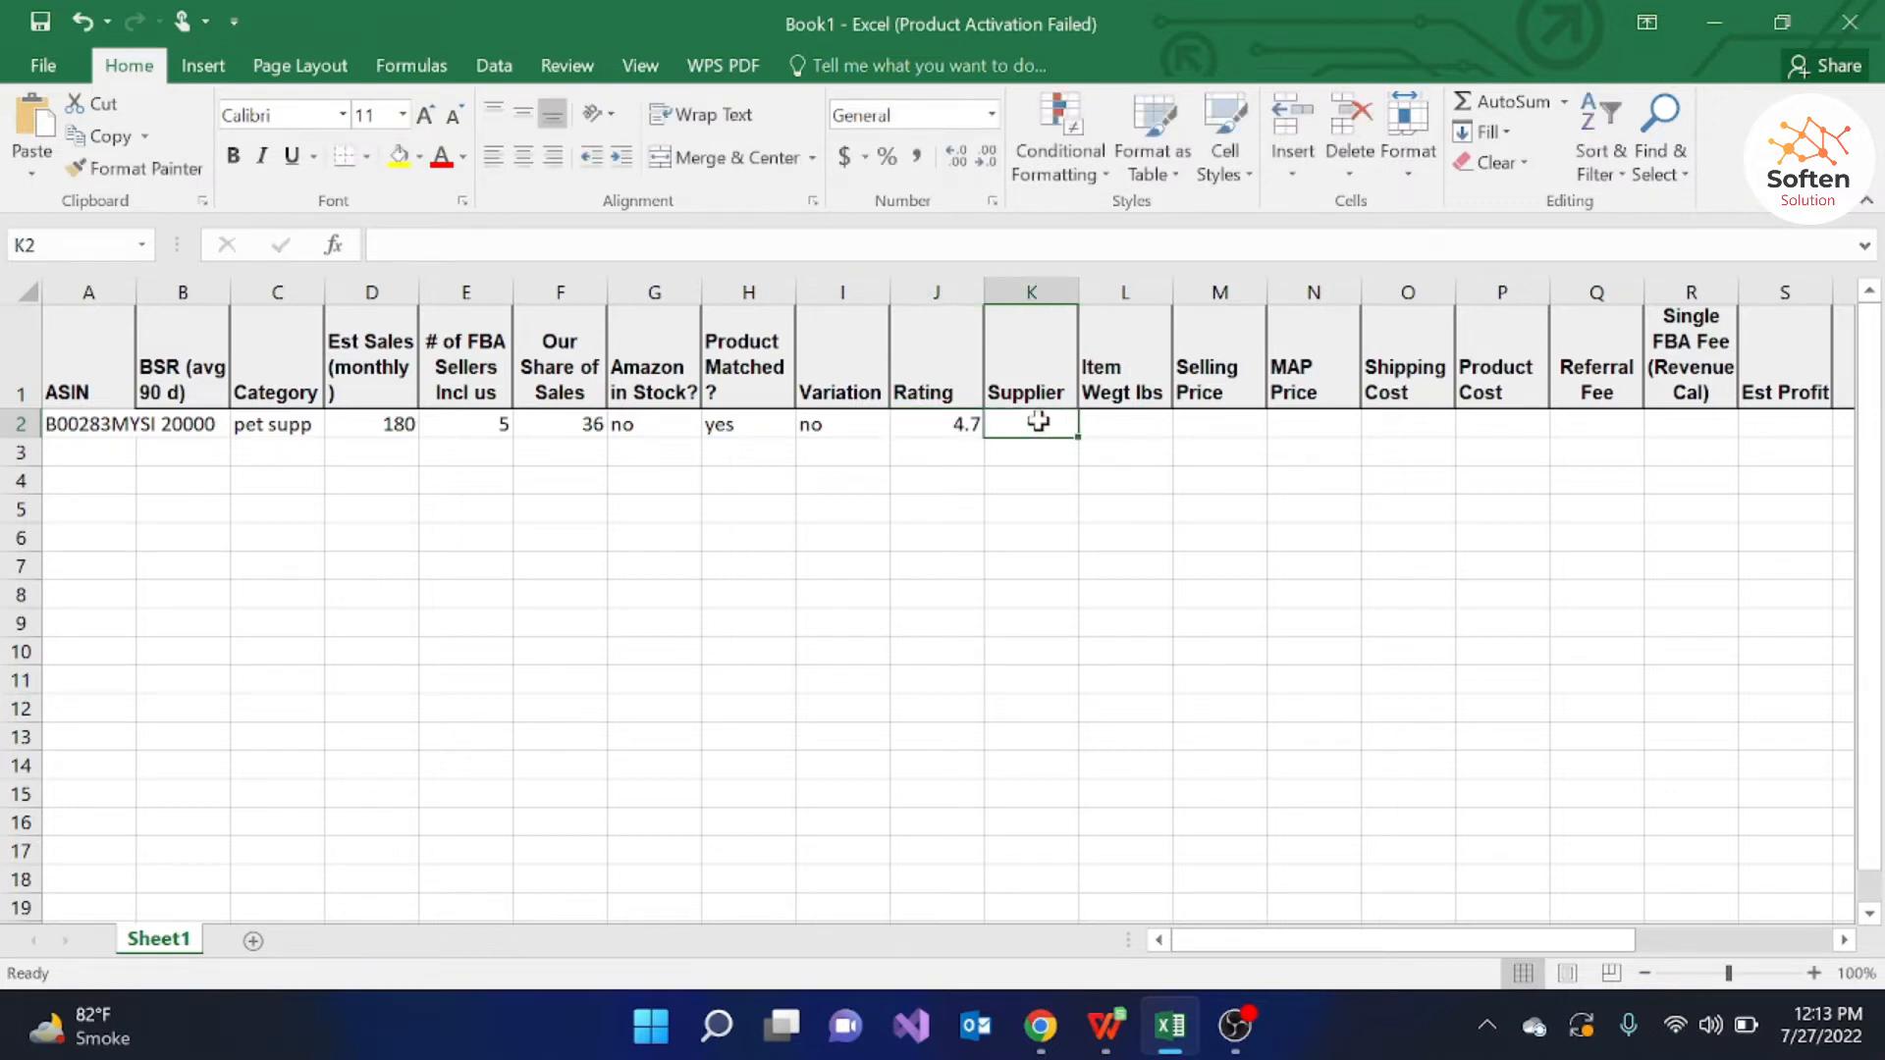
# Step: Select the Item Weight cell L2 in Excel, and look up the weight in the Amazon page's Product details
pyautogui.click(1112, 426)
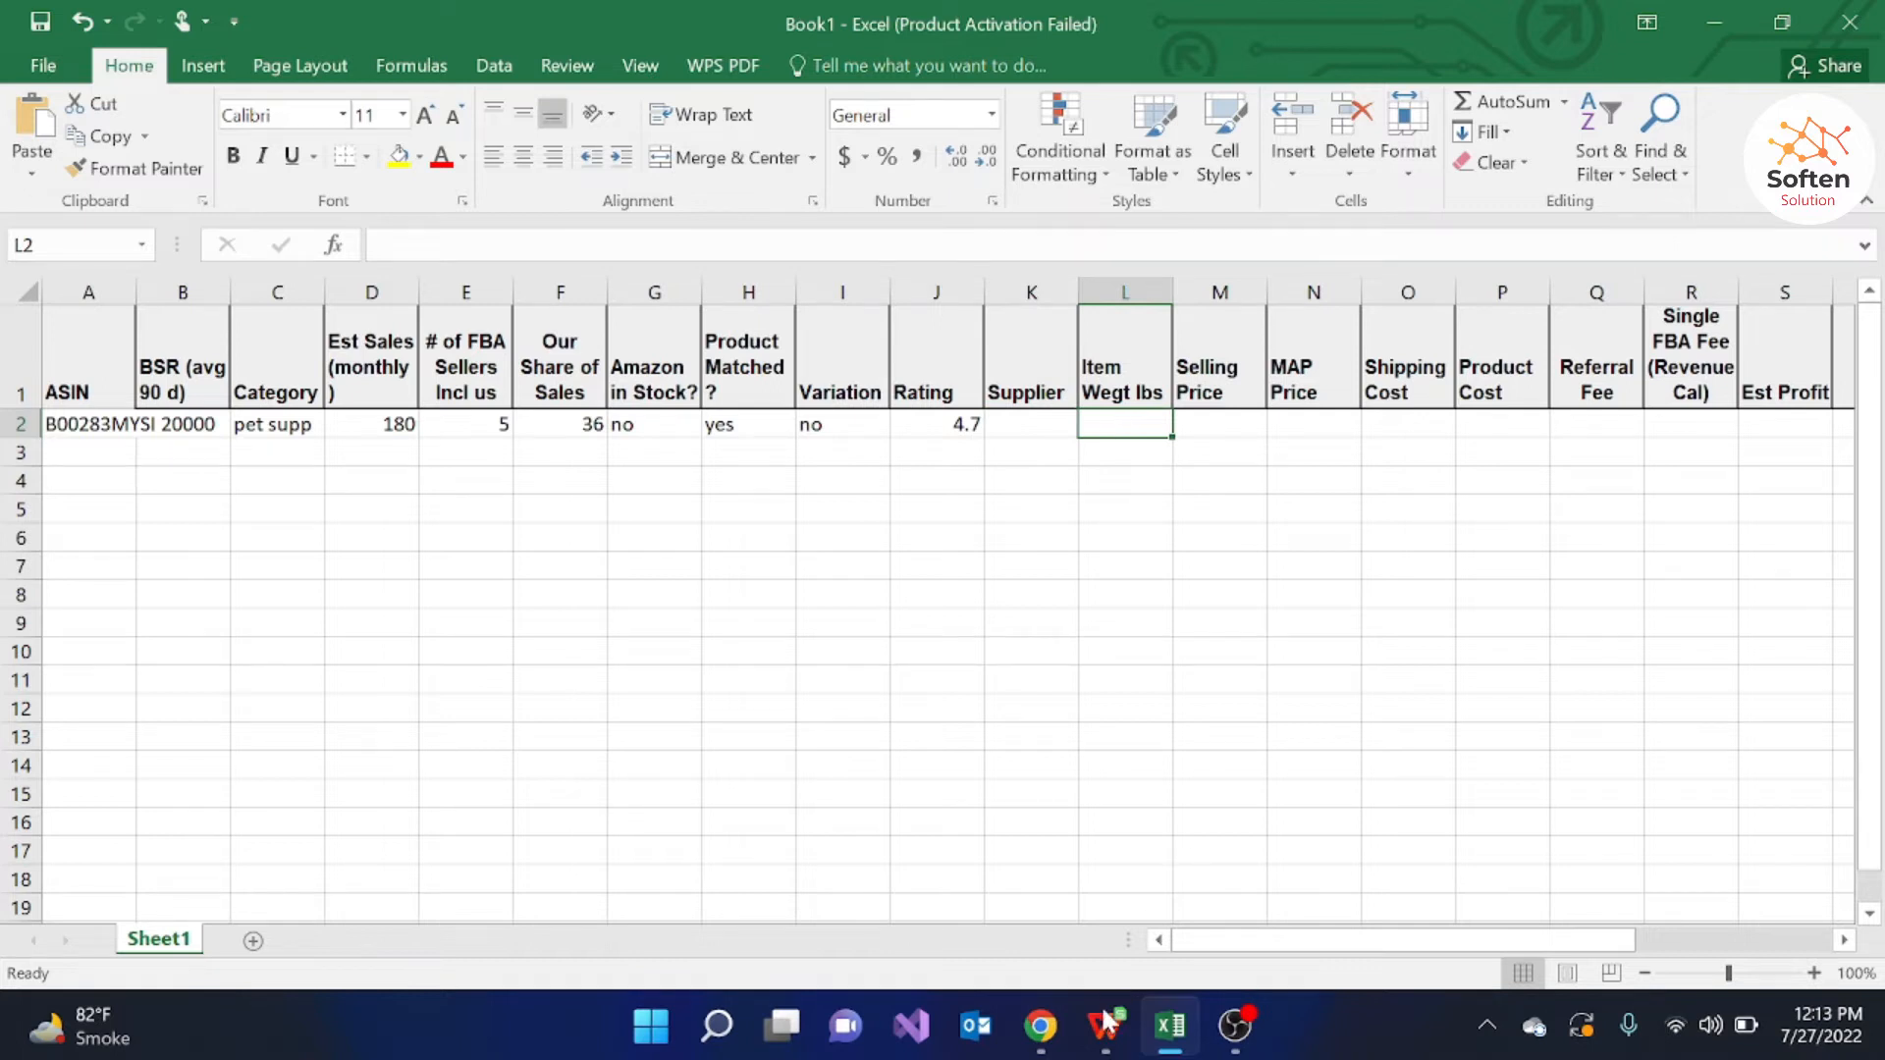
pyautogui.moveTo(1041, 1026)
pyautogui.click(1188, 933)
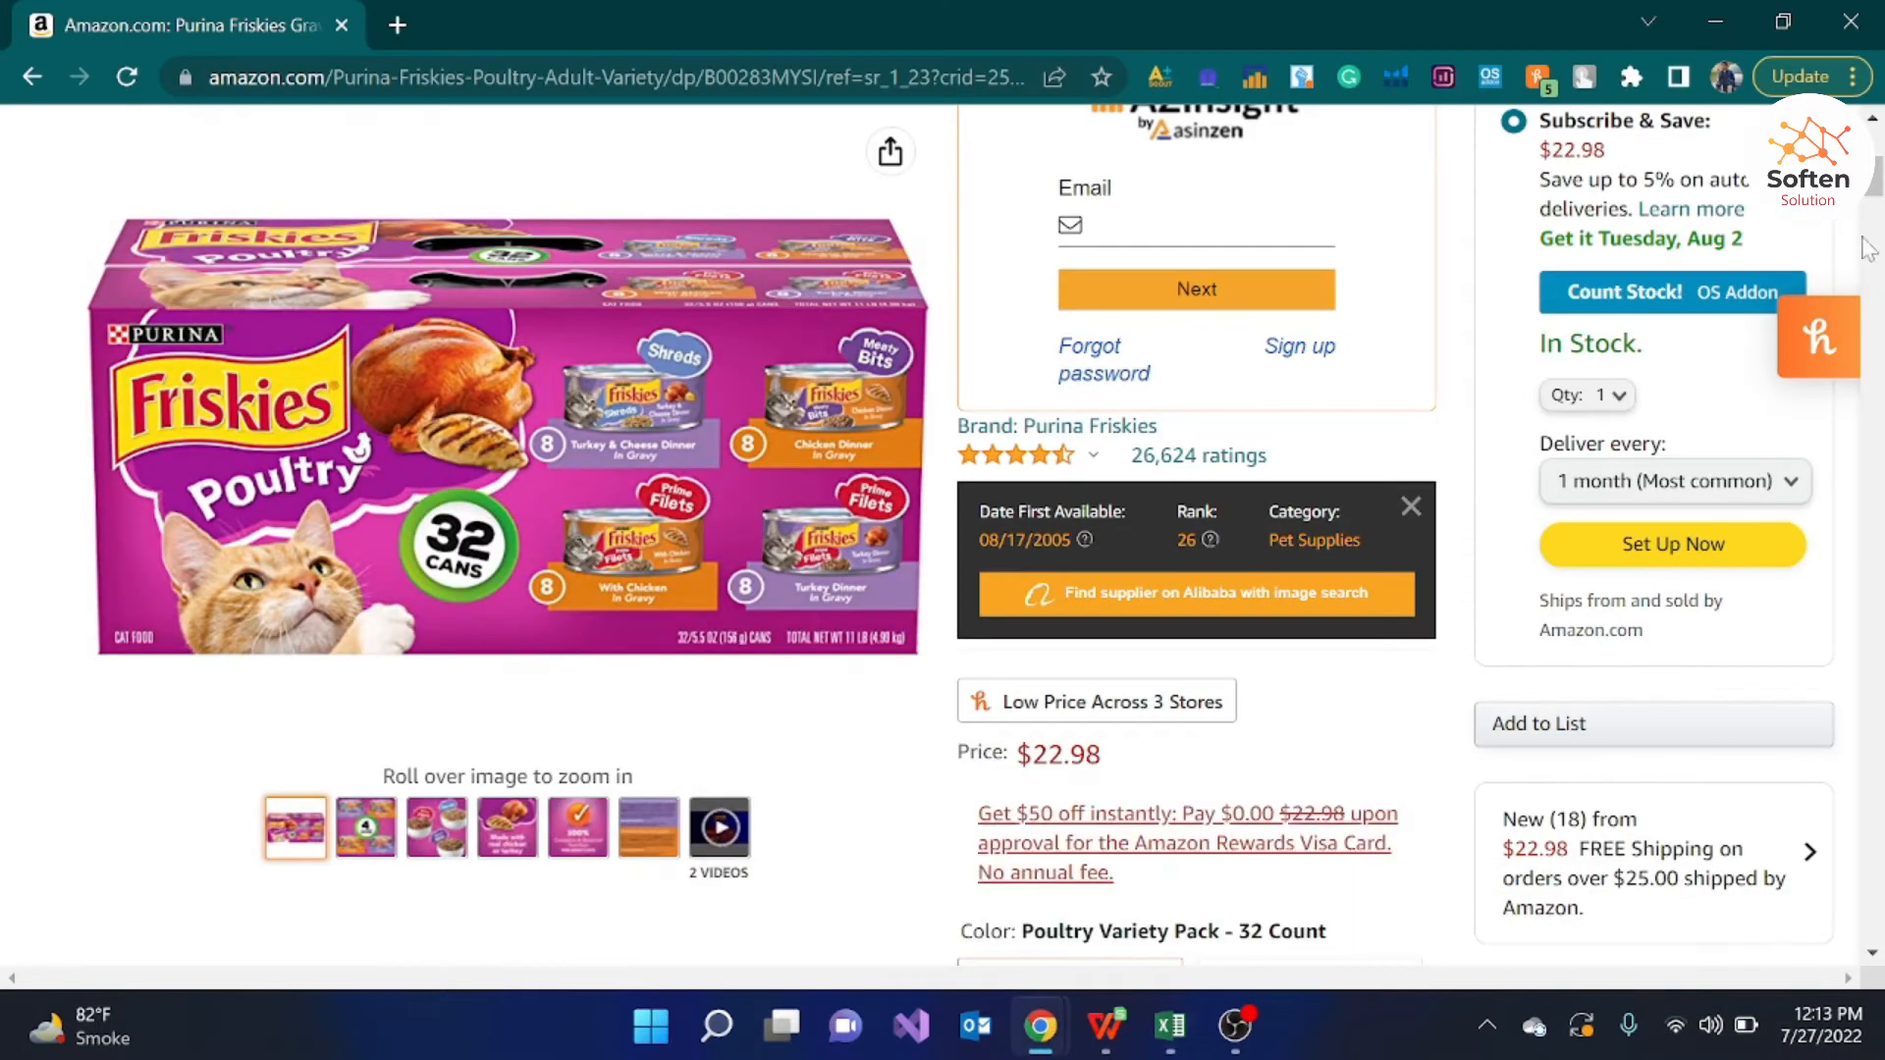
pyautogui.moveTo(1874, 181); pyautogui.dragTo(1839, 448)
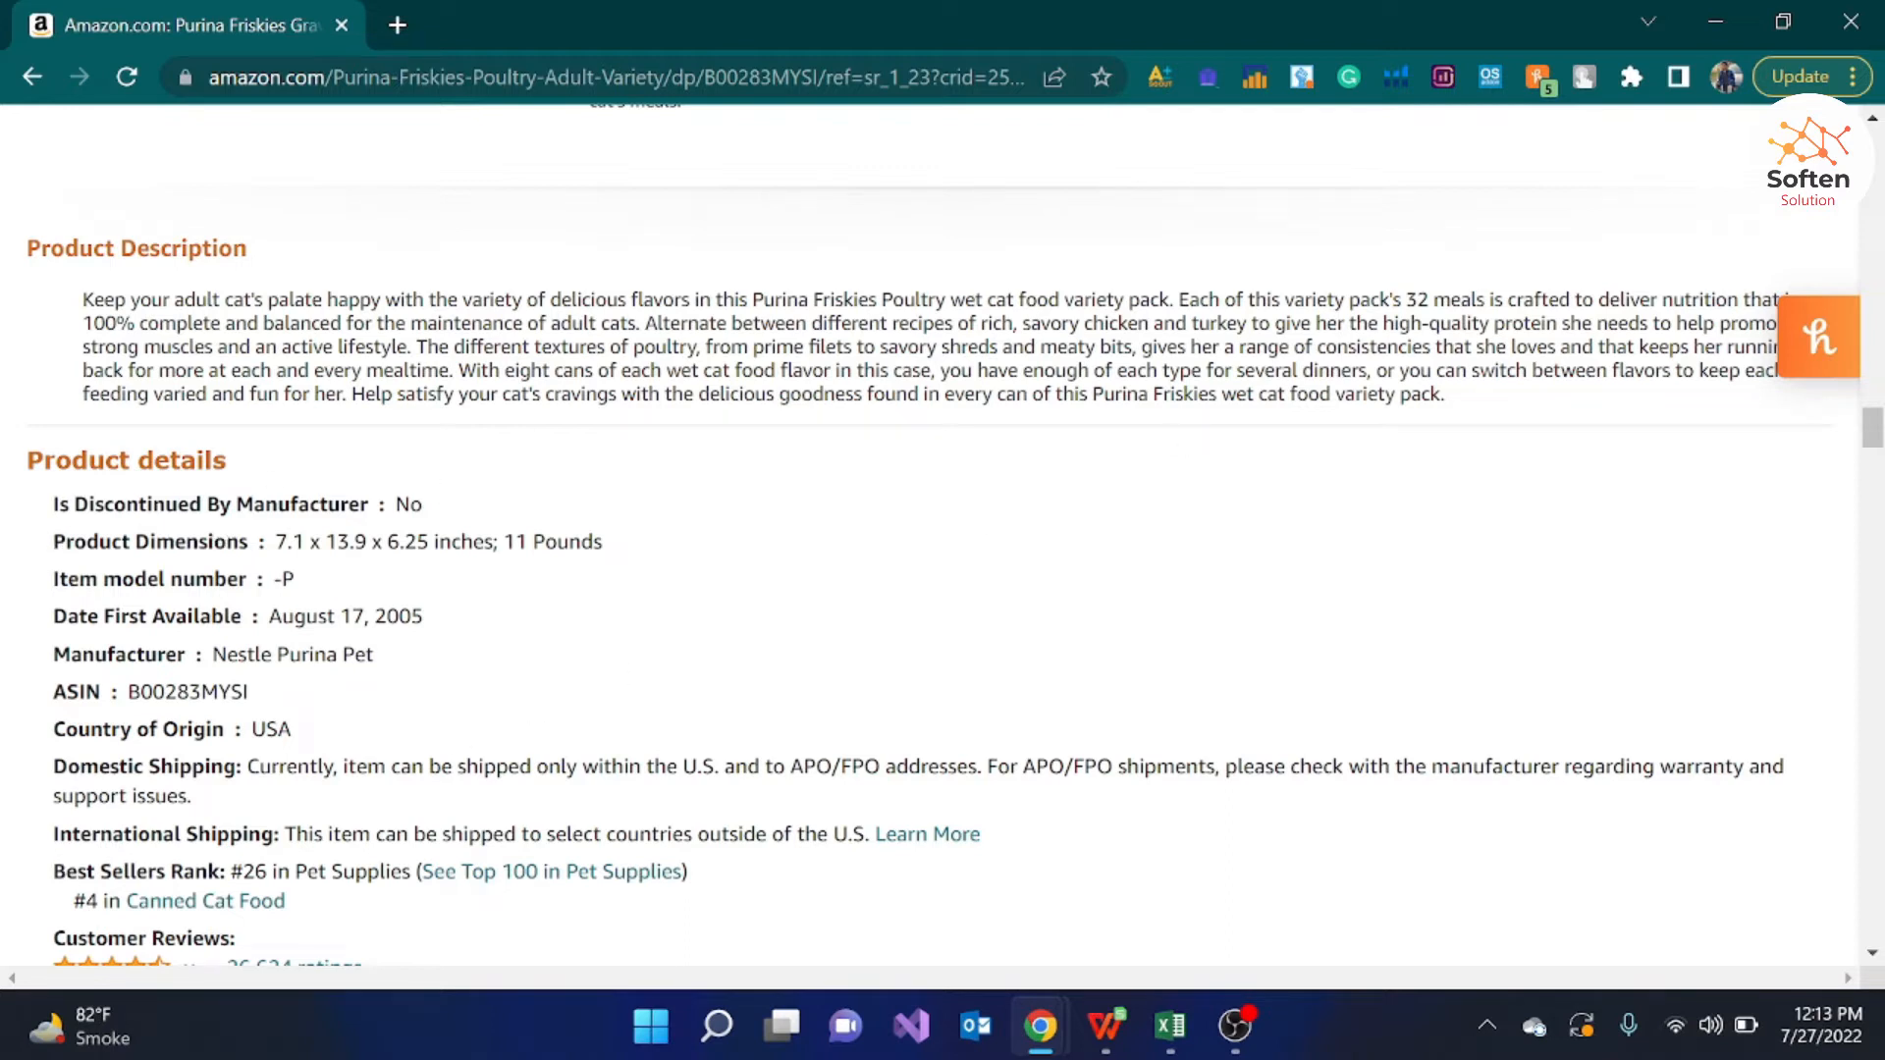
# Step: Search Google in a new browser tab for "11 pounds in lbs"
pyautogui.click(394, 27)
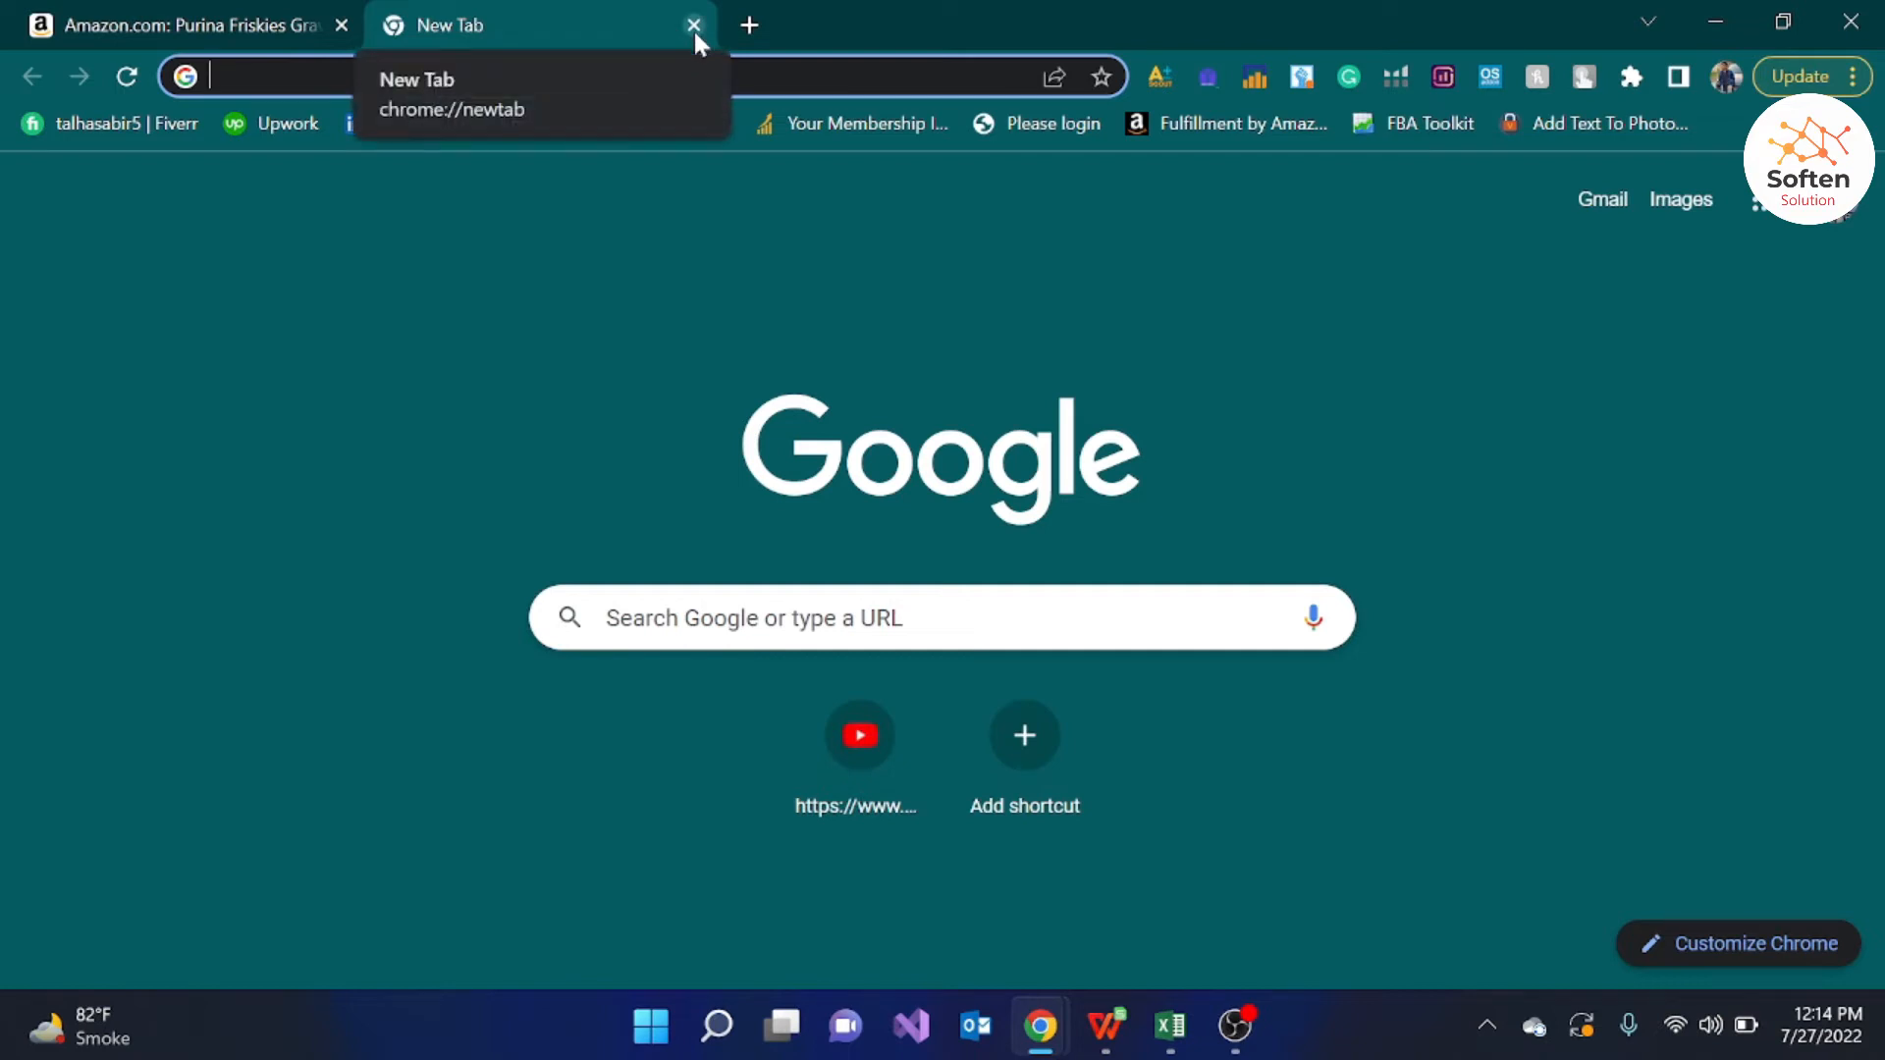
pyautogui.click(685, 615)
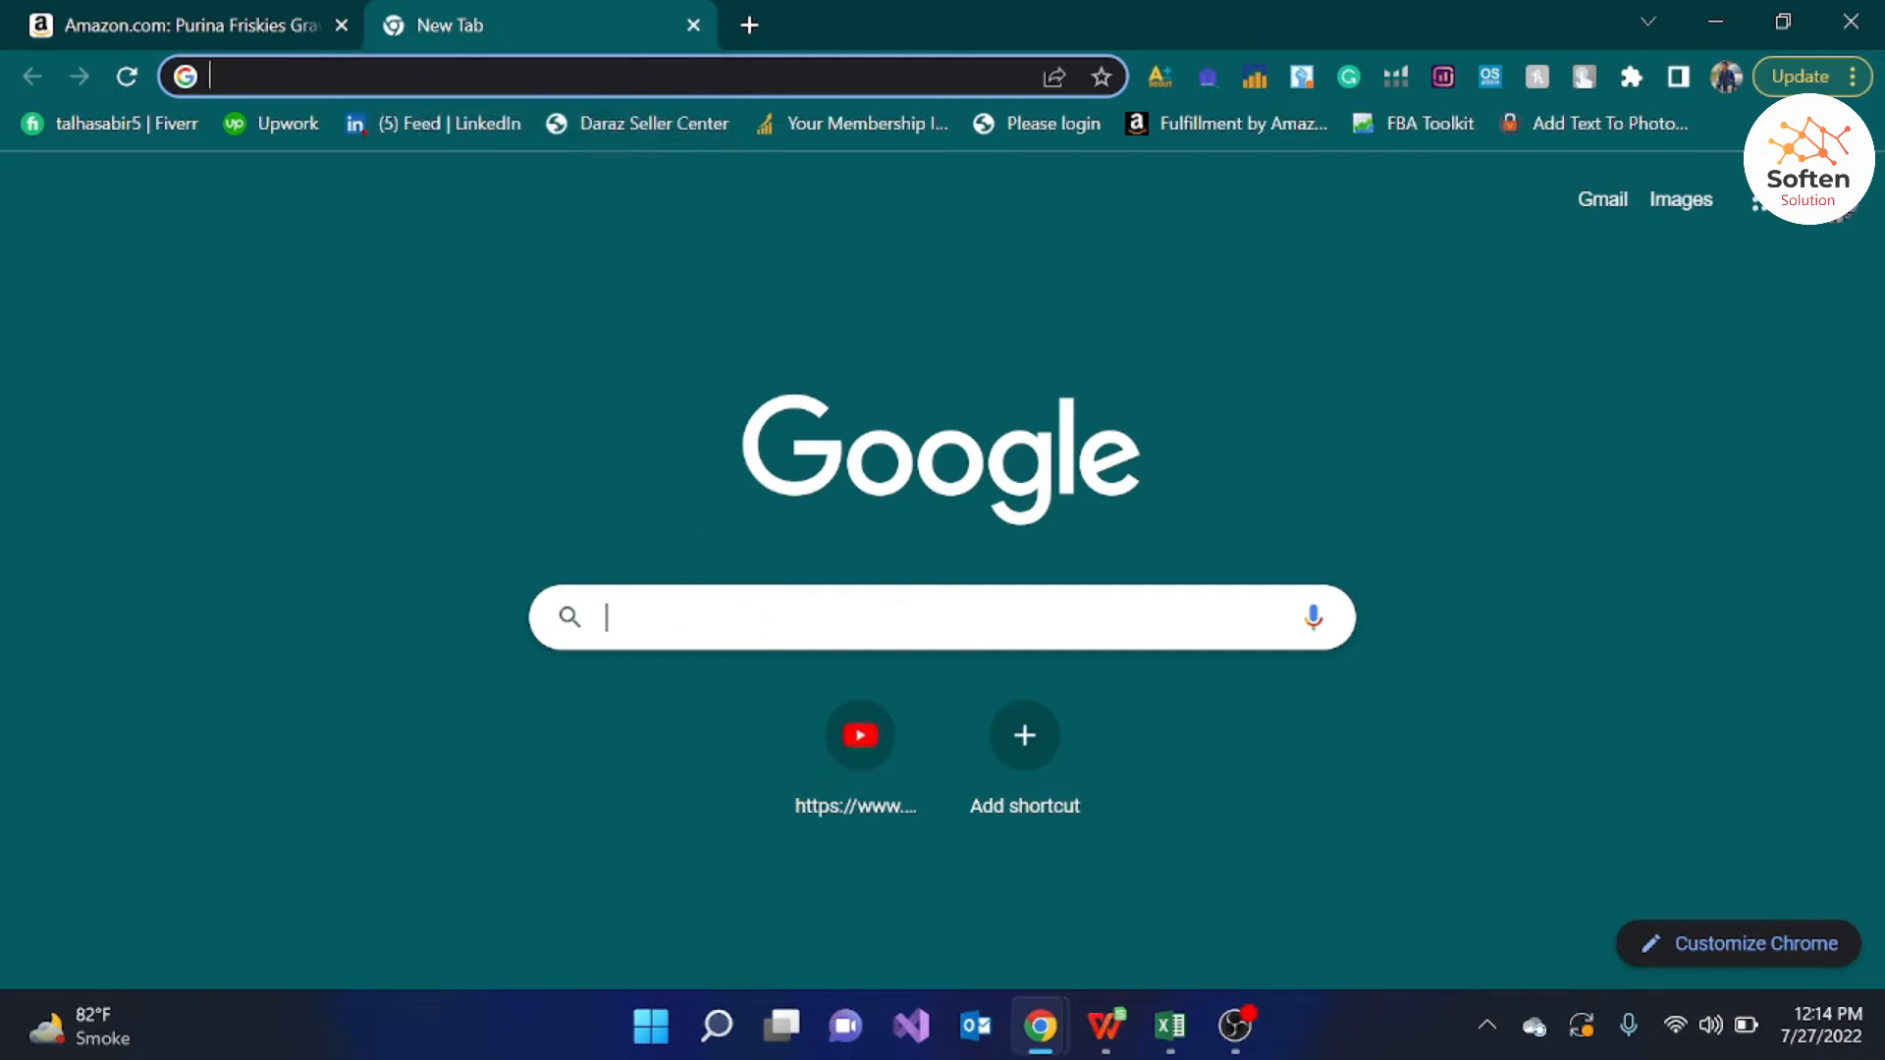
pyautogui.write('11')
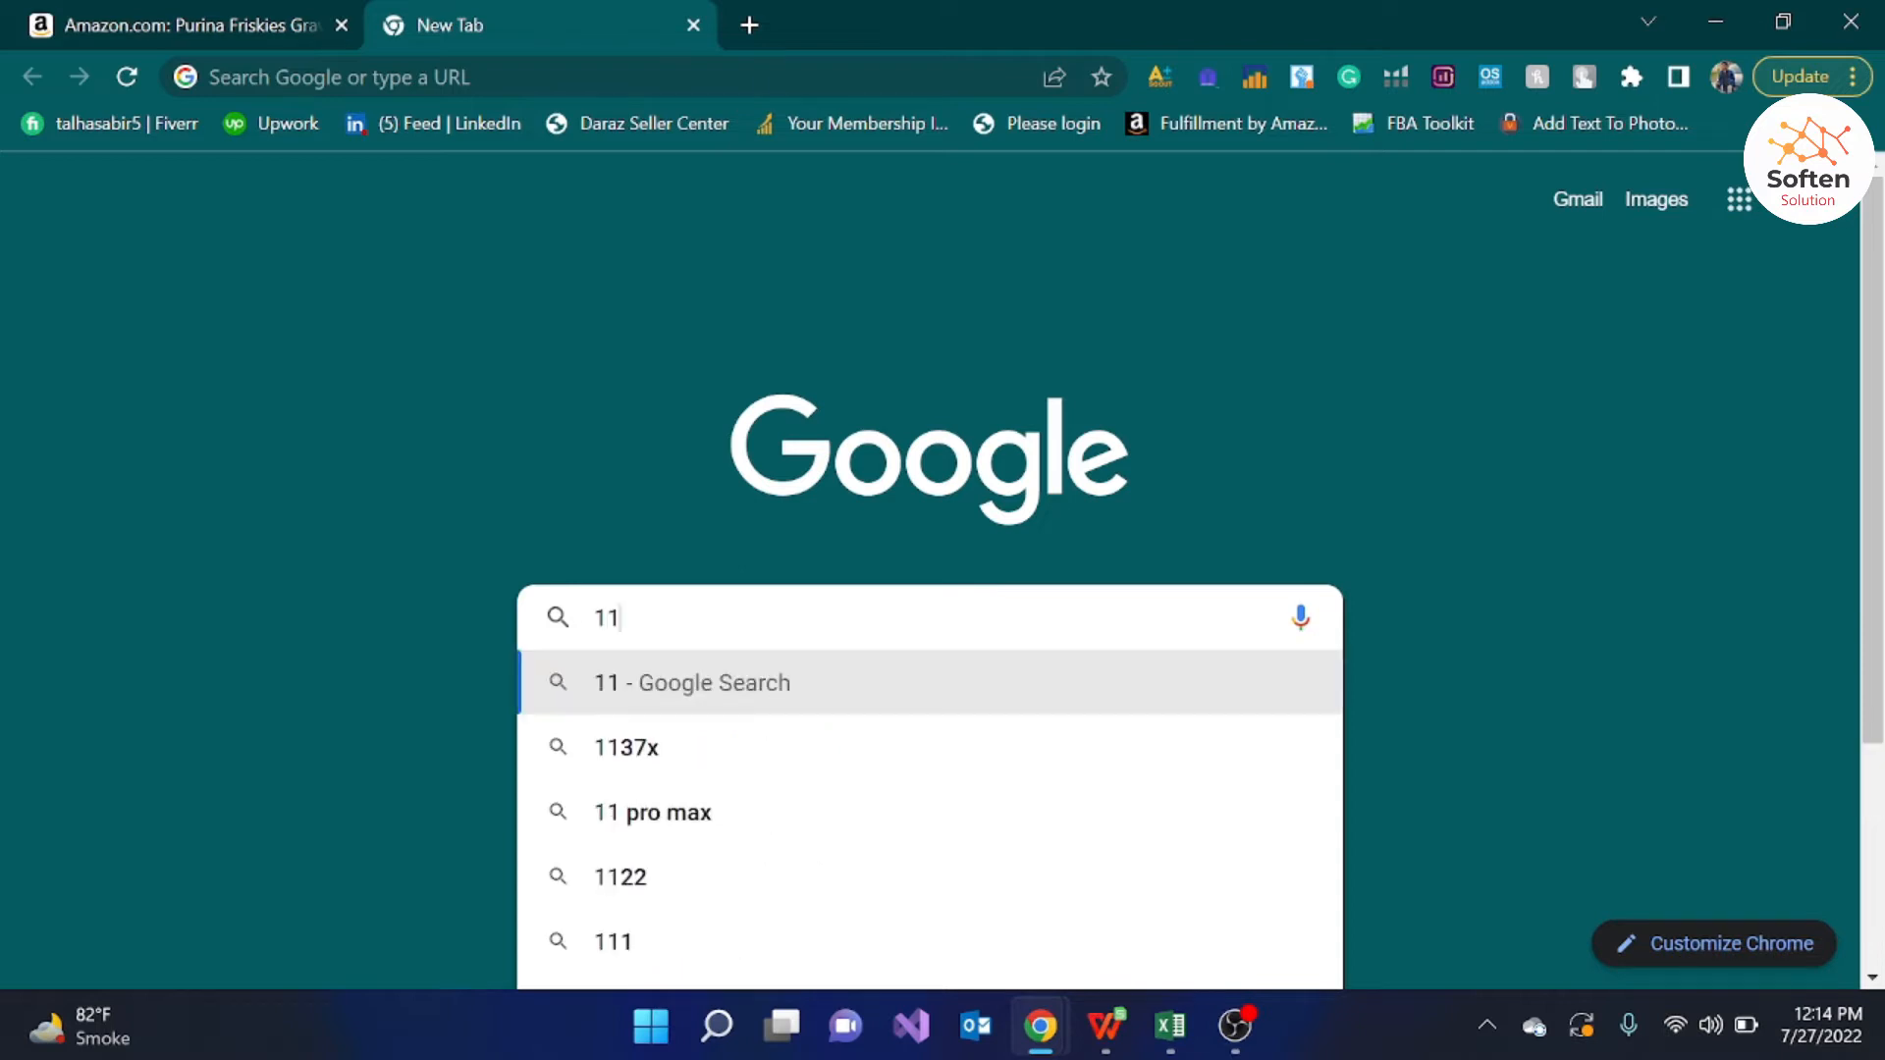
pyautogui.write(' pounds')
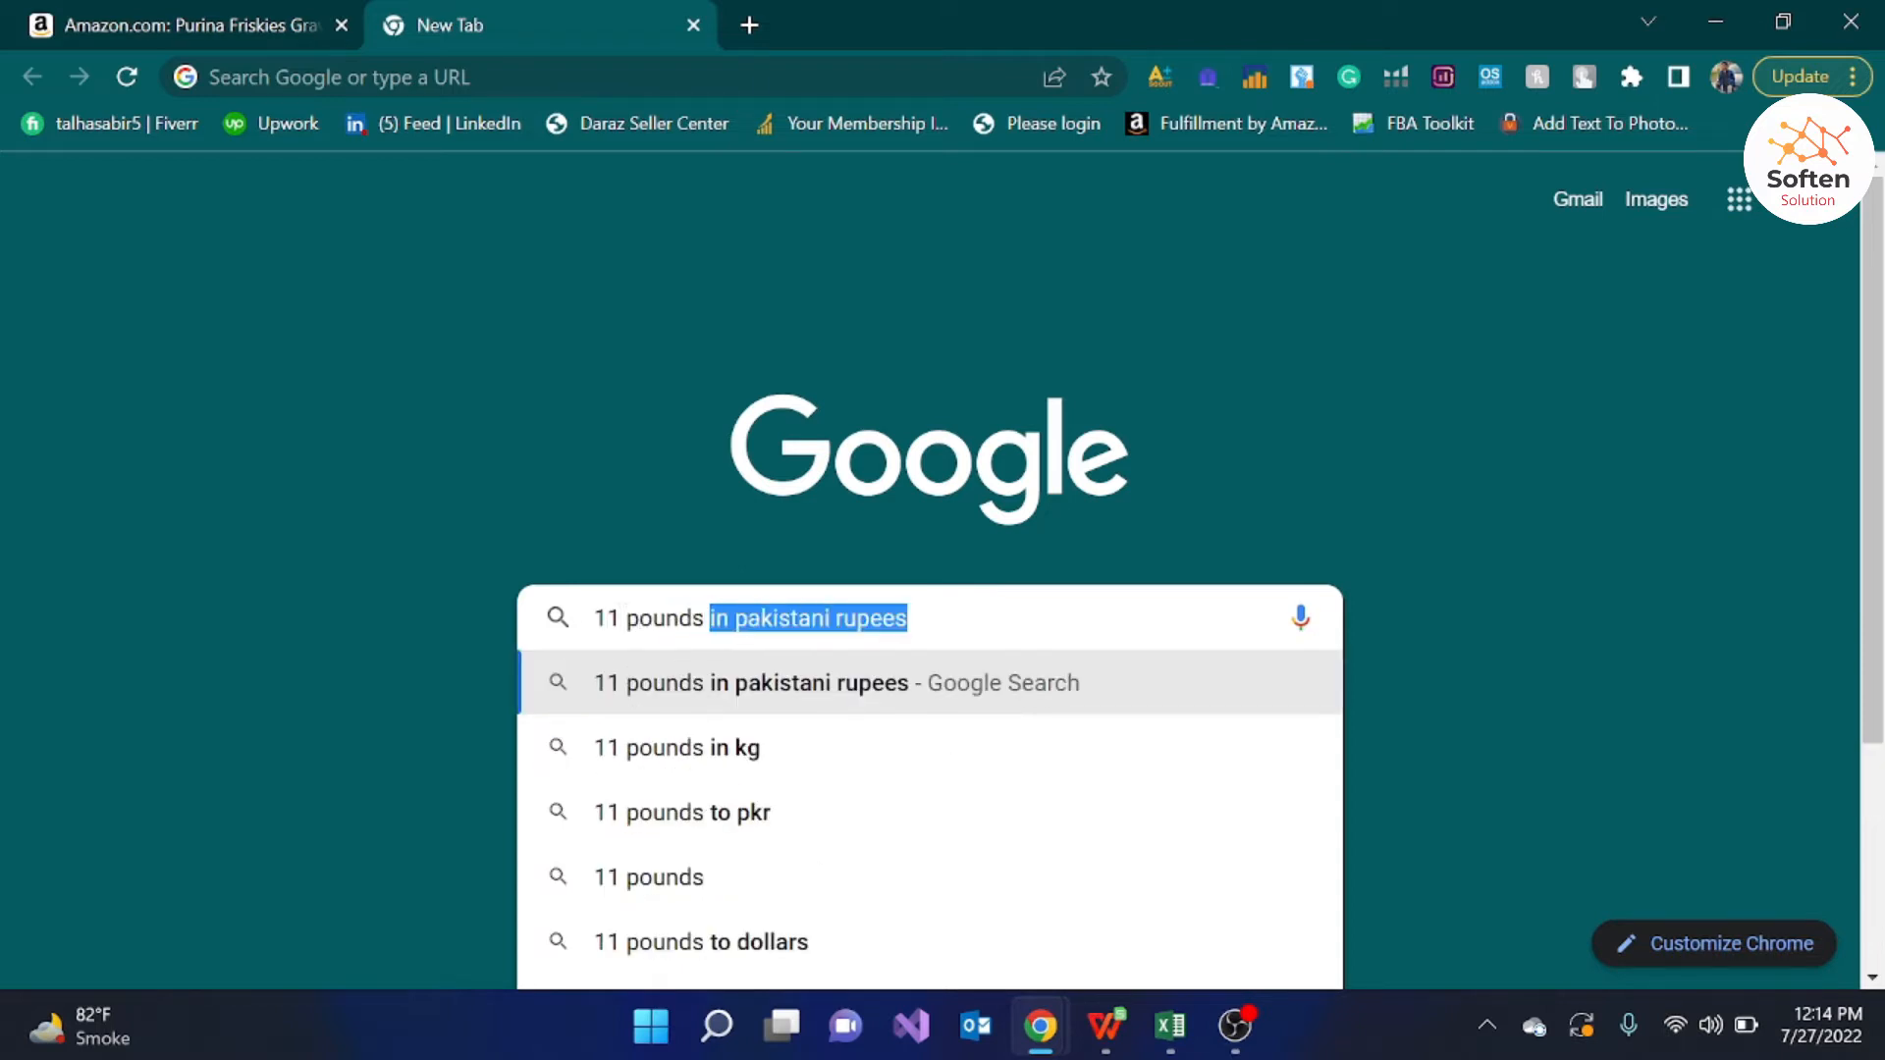
pyautogui.write(' in')
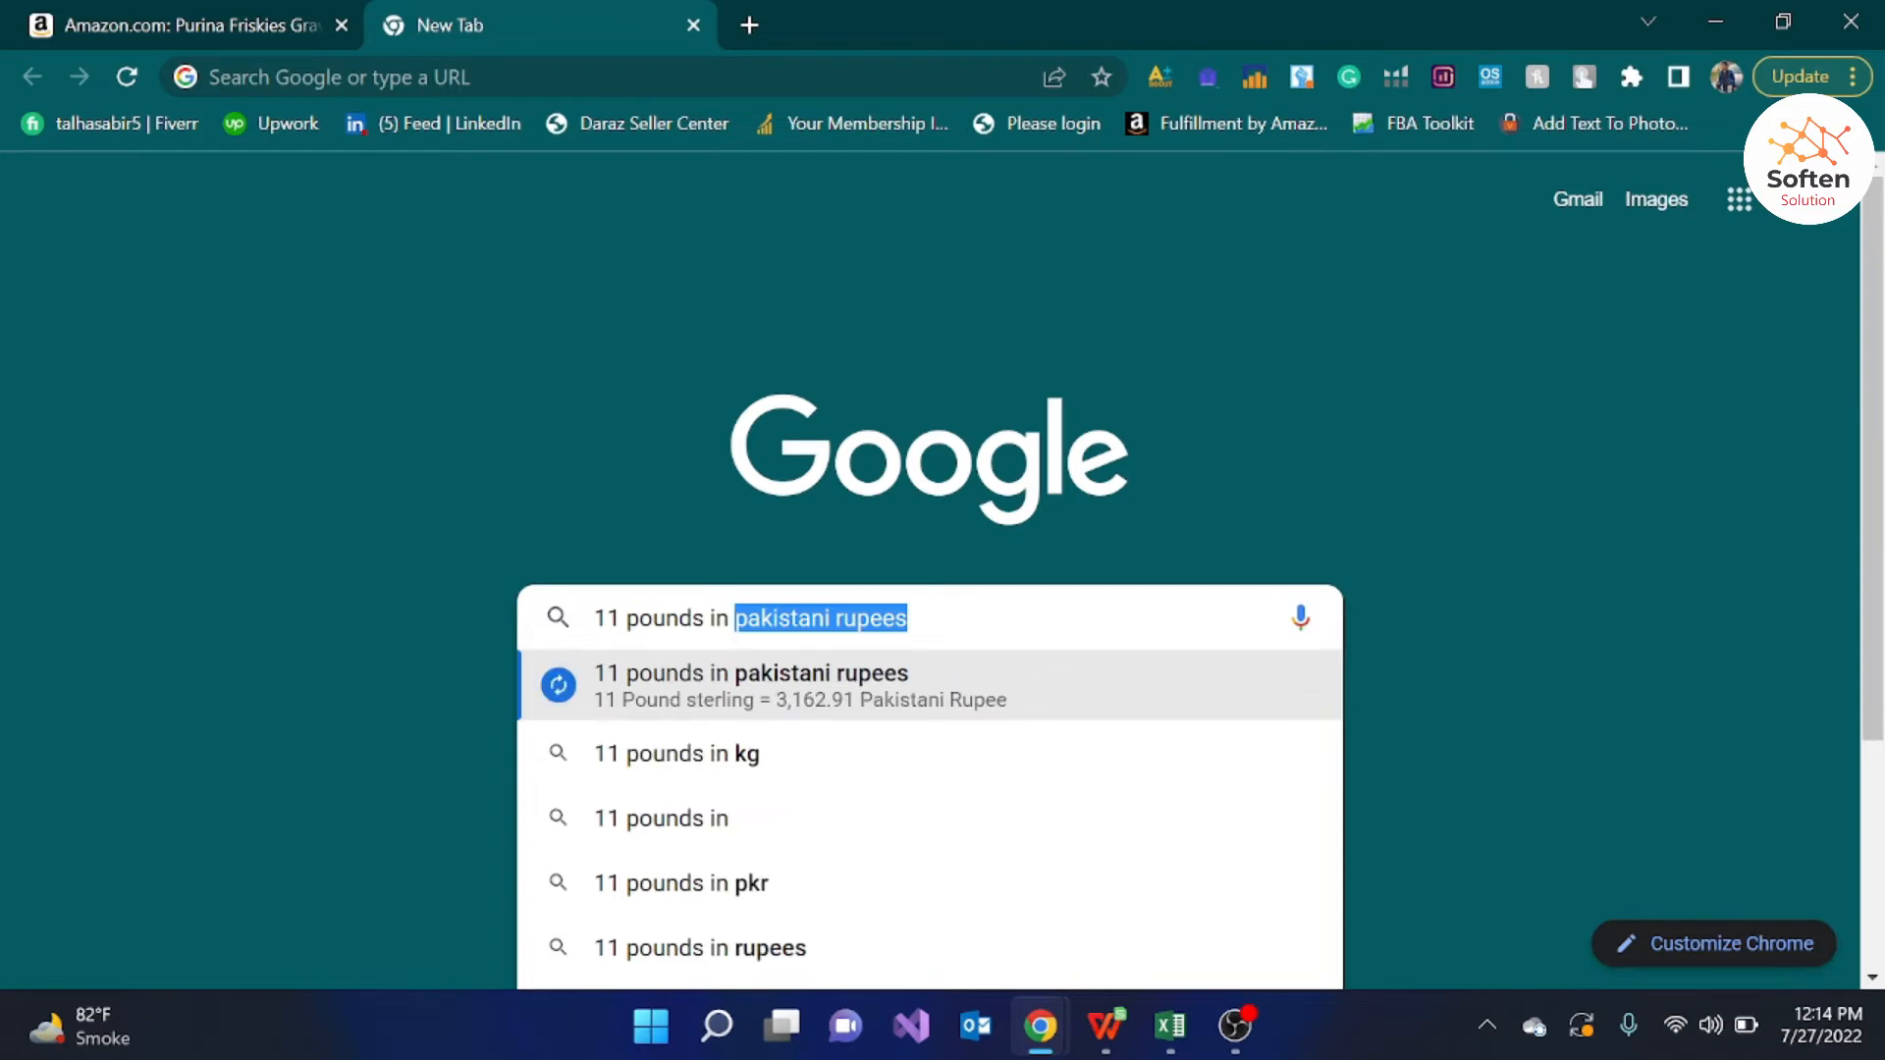
pyautogui.write(' lbs')
pyautogui.press('Return')
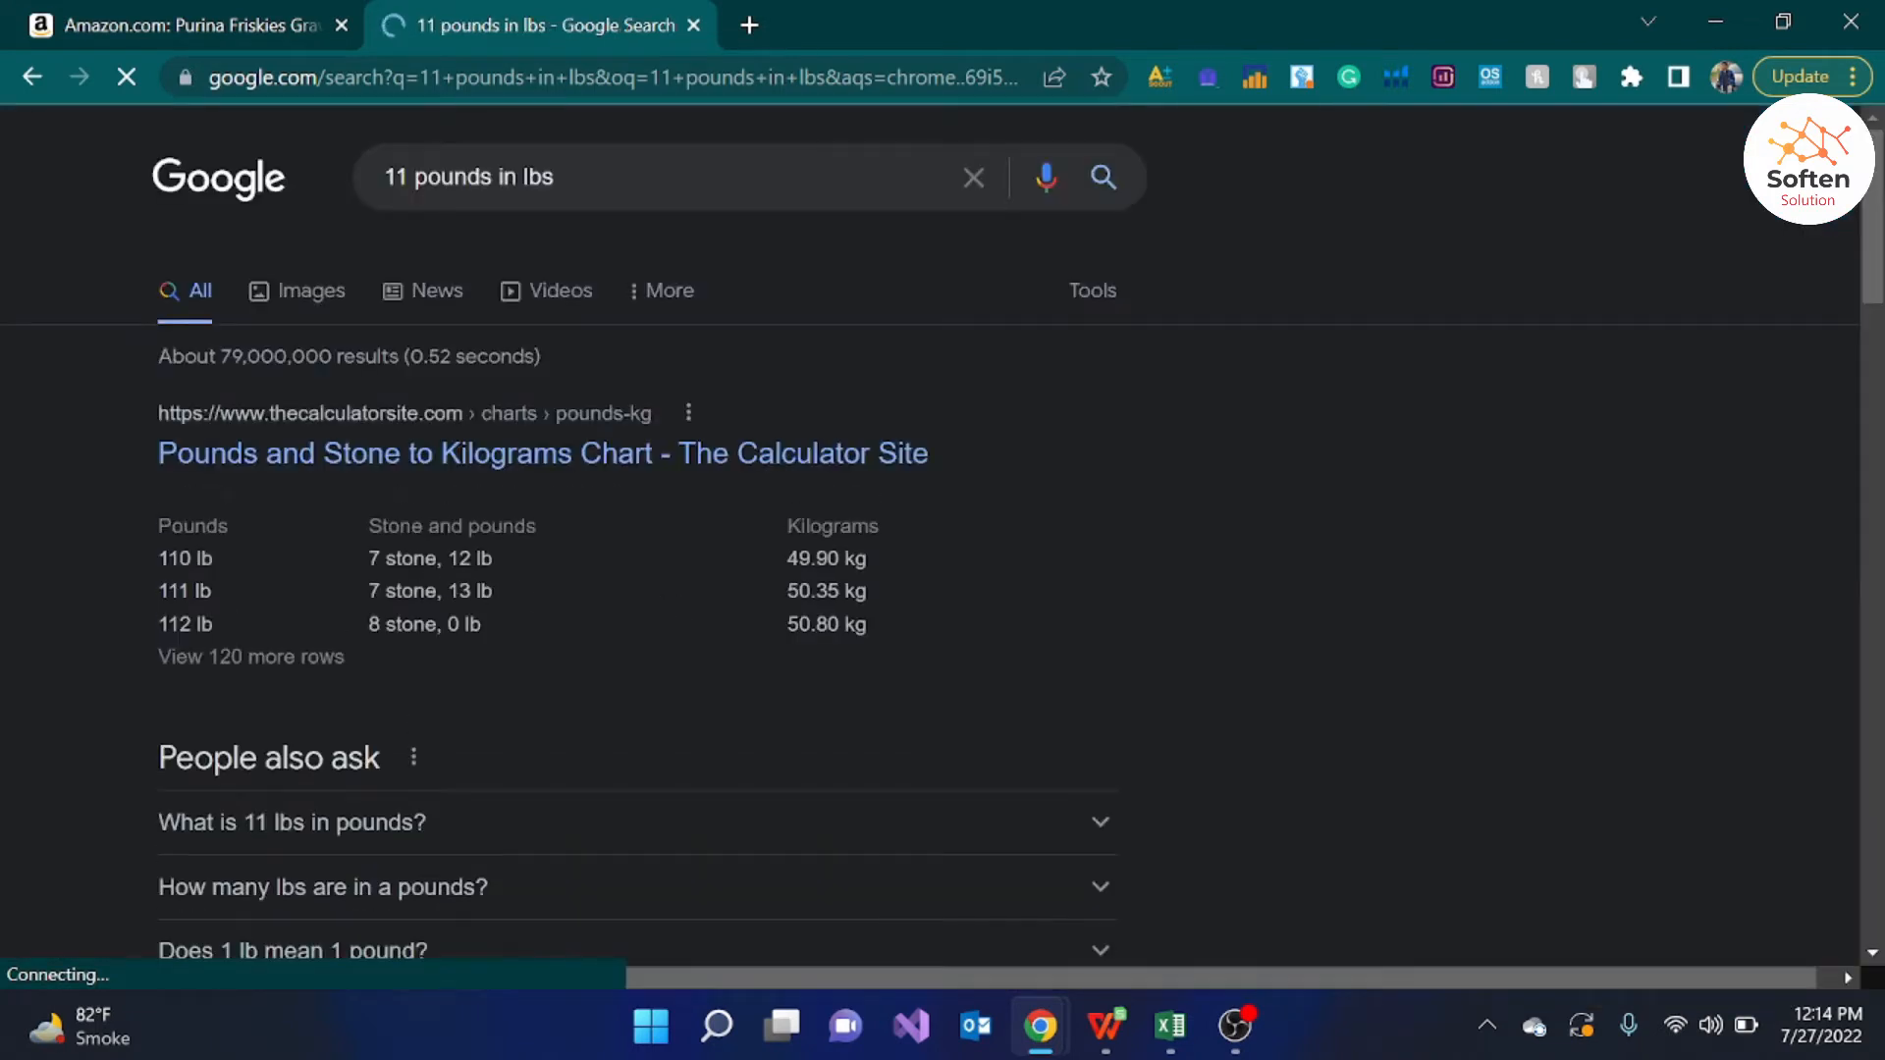
# Step: Return to Excel and enter 11 in the Item Weight cell L2
pyautogui.moveTo(1083, 1034)
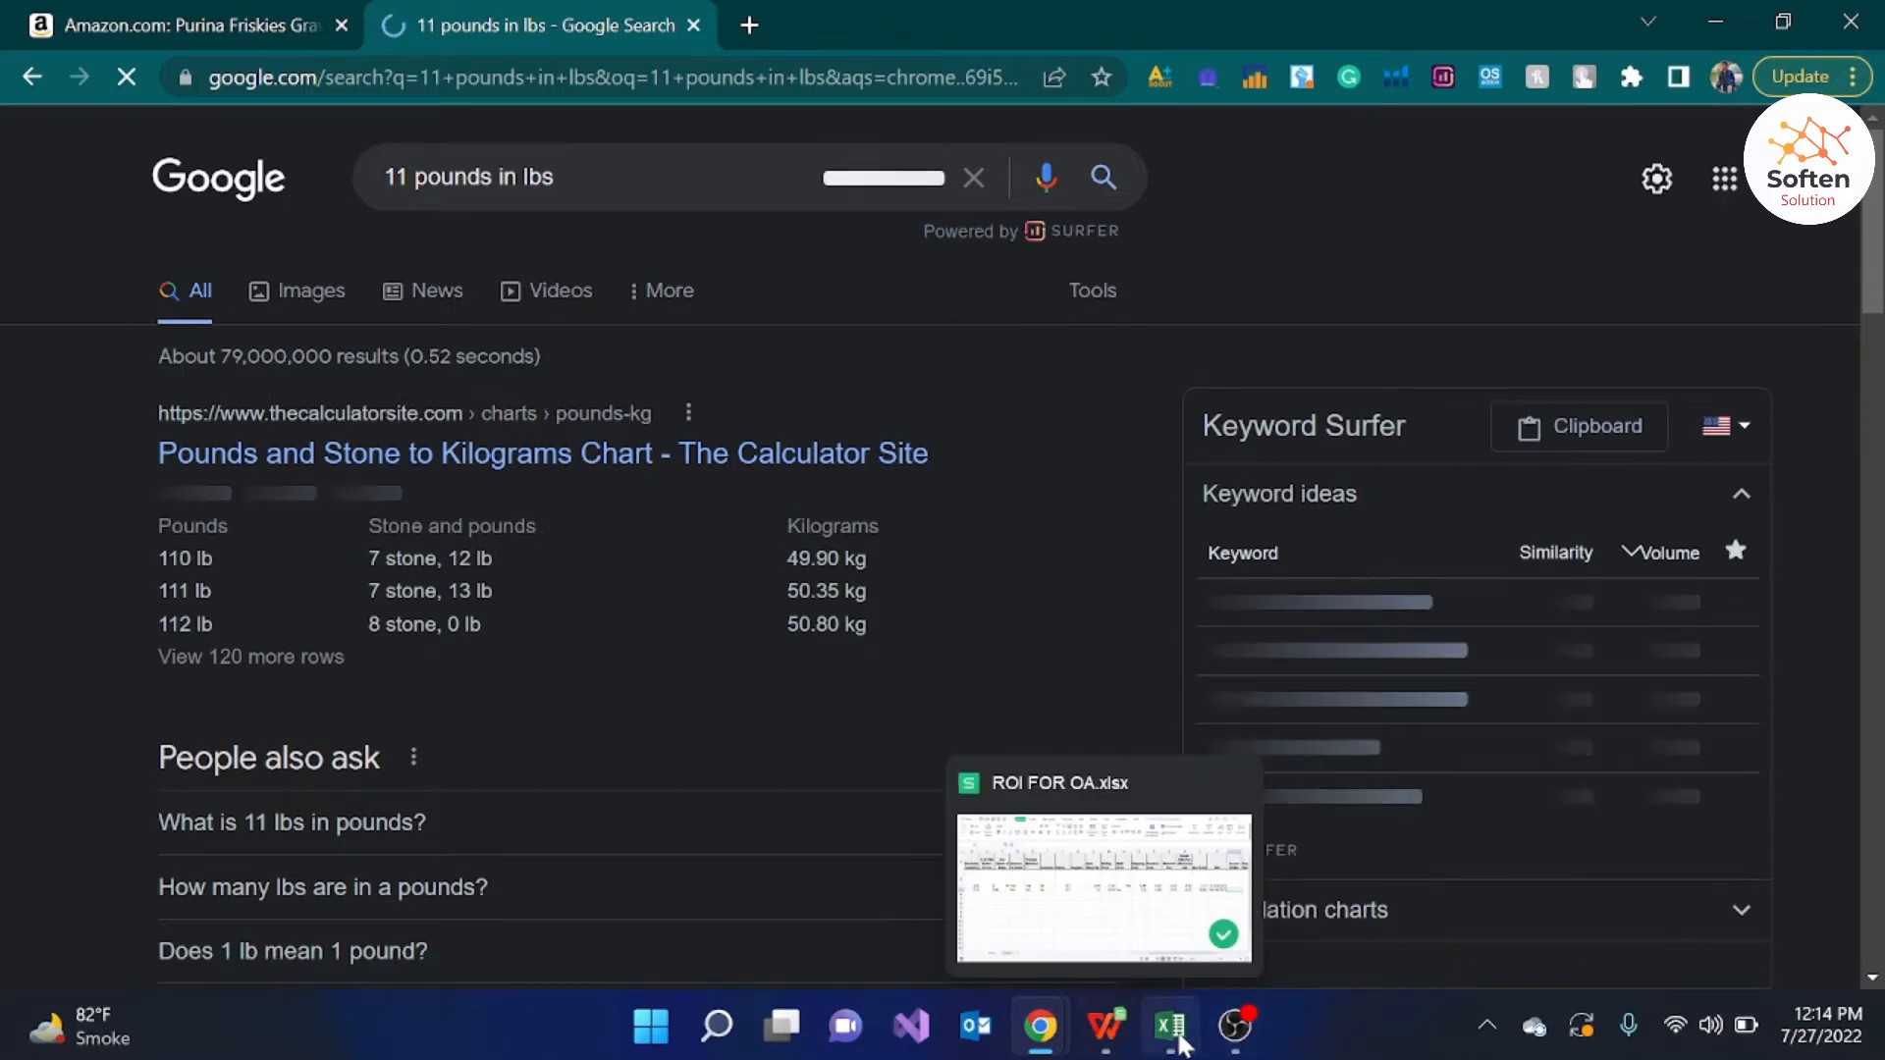
pyautogui.click(1179, 916)
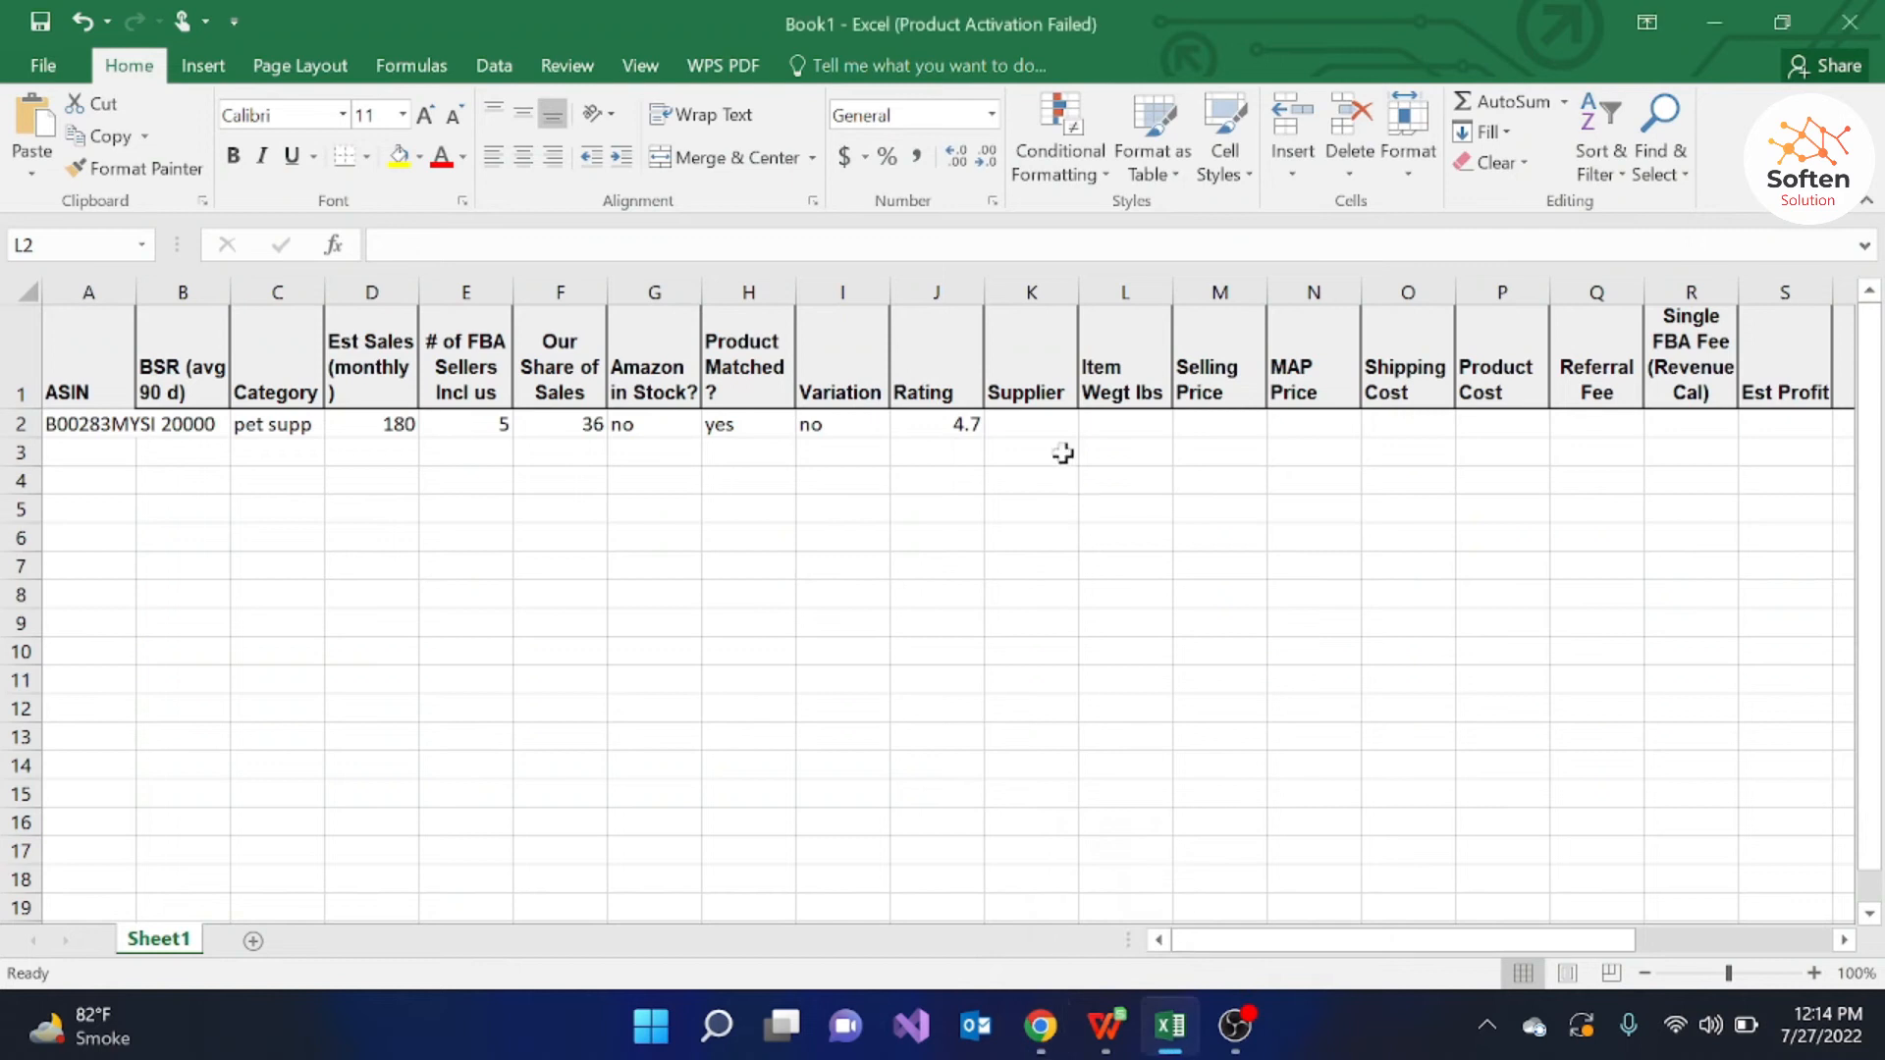
pyautogui.click(1147, 417)
pyautogui.doubleClick(1126, 426)
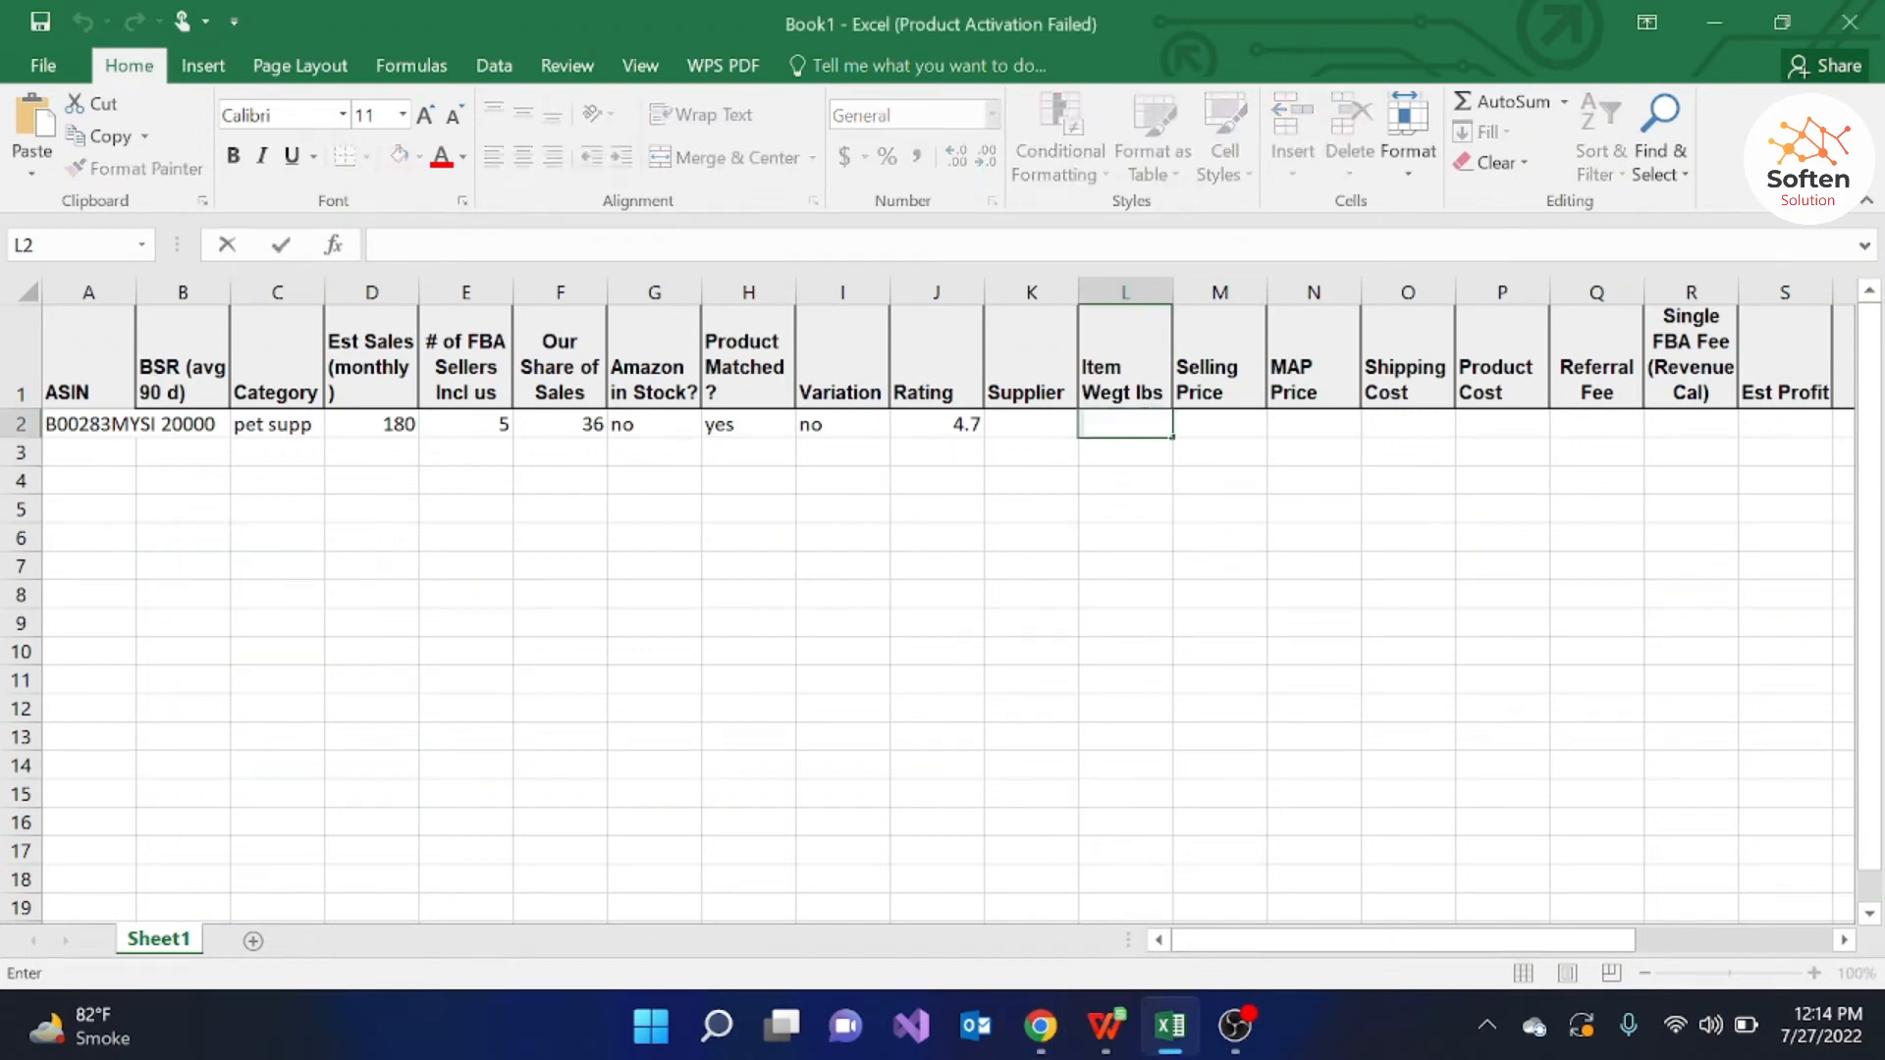
pyautogui.write('11')
pyautogui.click(1211, 417)
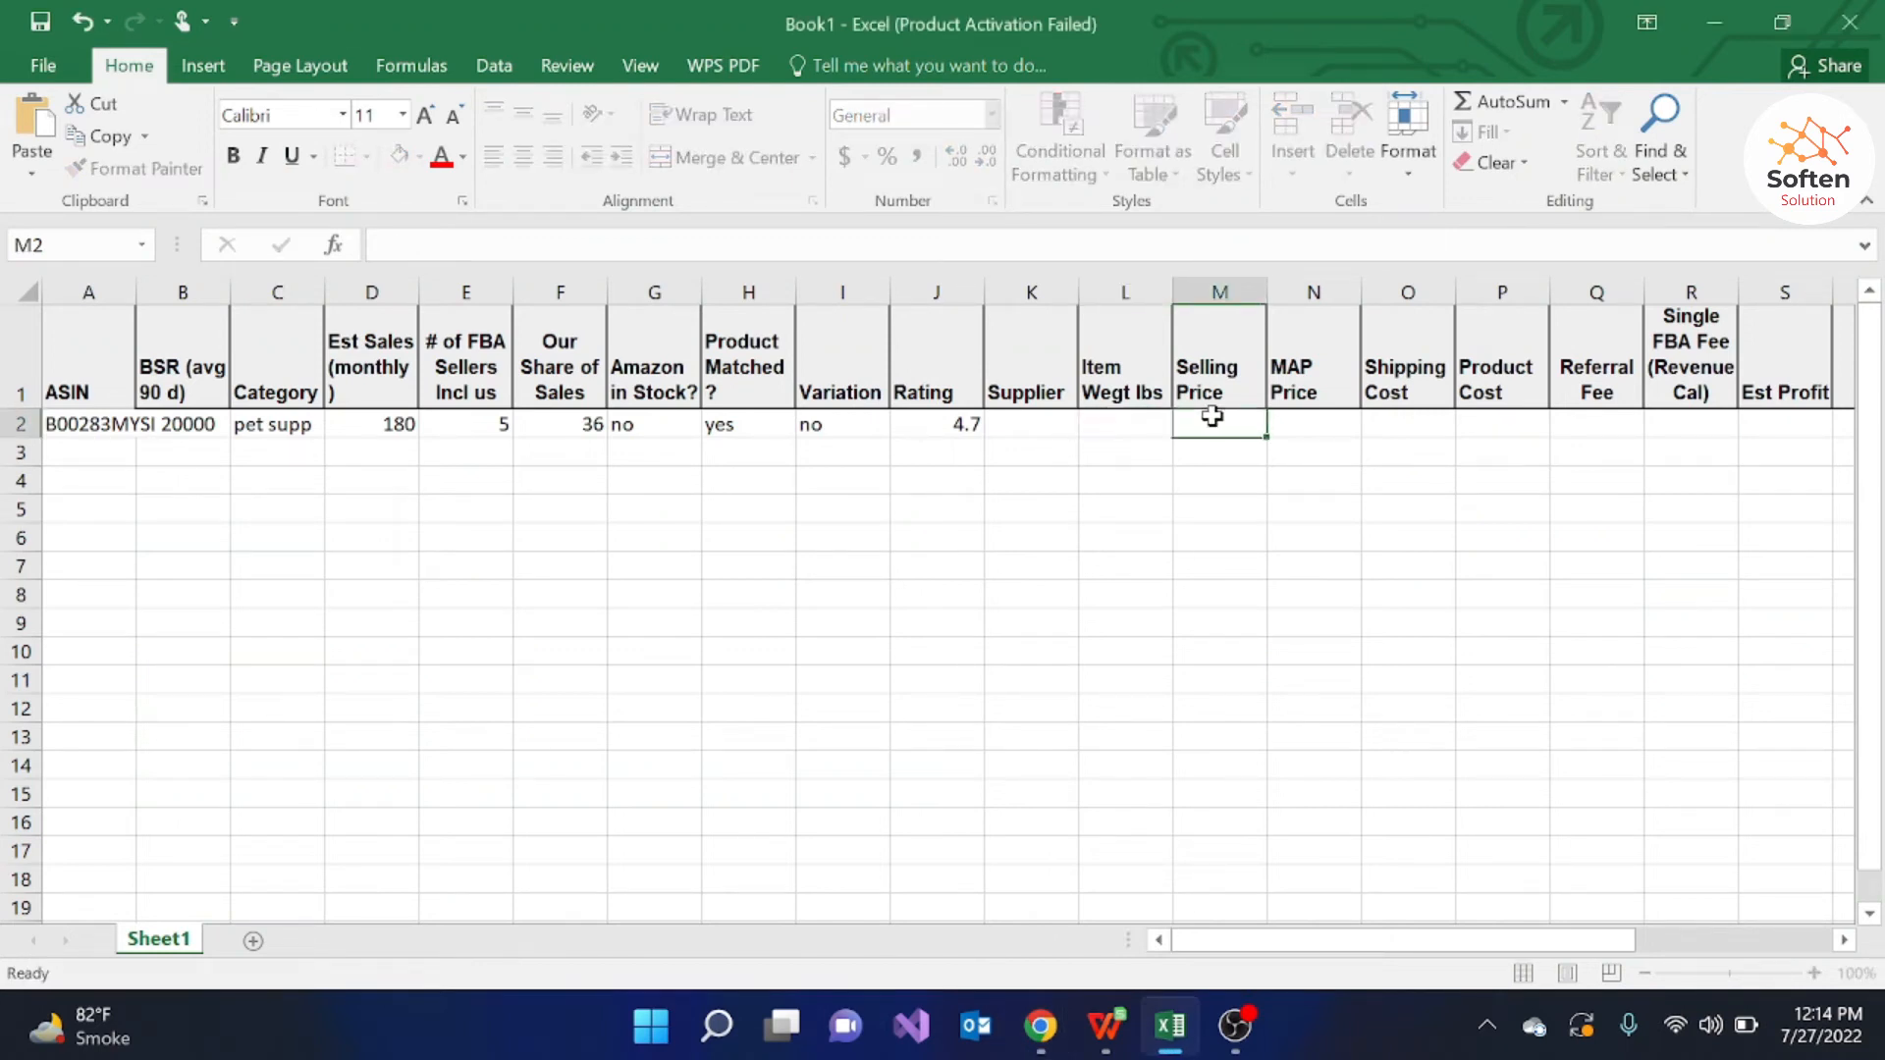
# Step: Look up the cat food's price on the Amazon product page in Chrome, and return to Excel
pyautogui.moveTo(1106, 1026)
pyautogui.moveTo(1041, 1026)
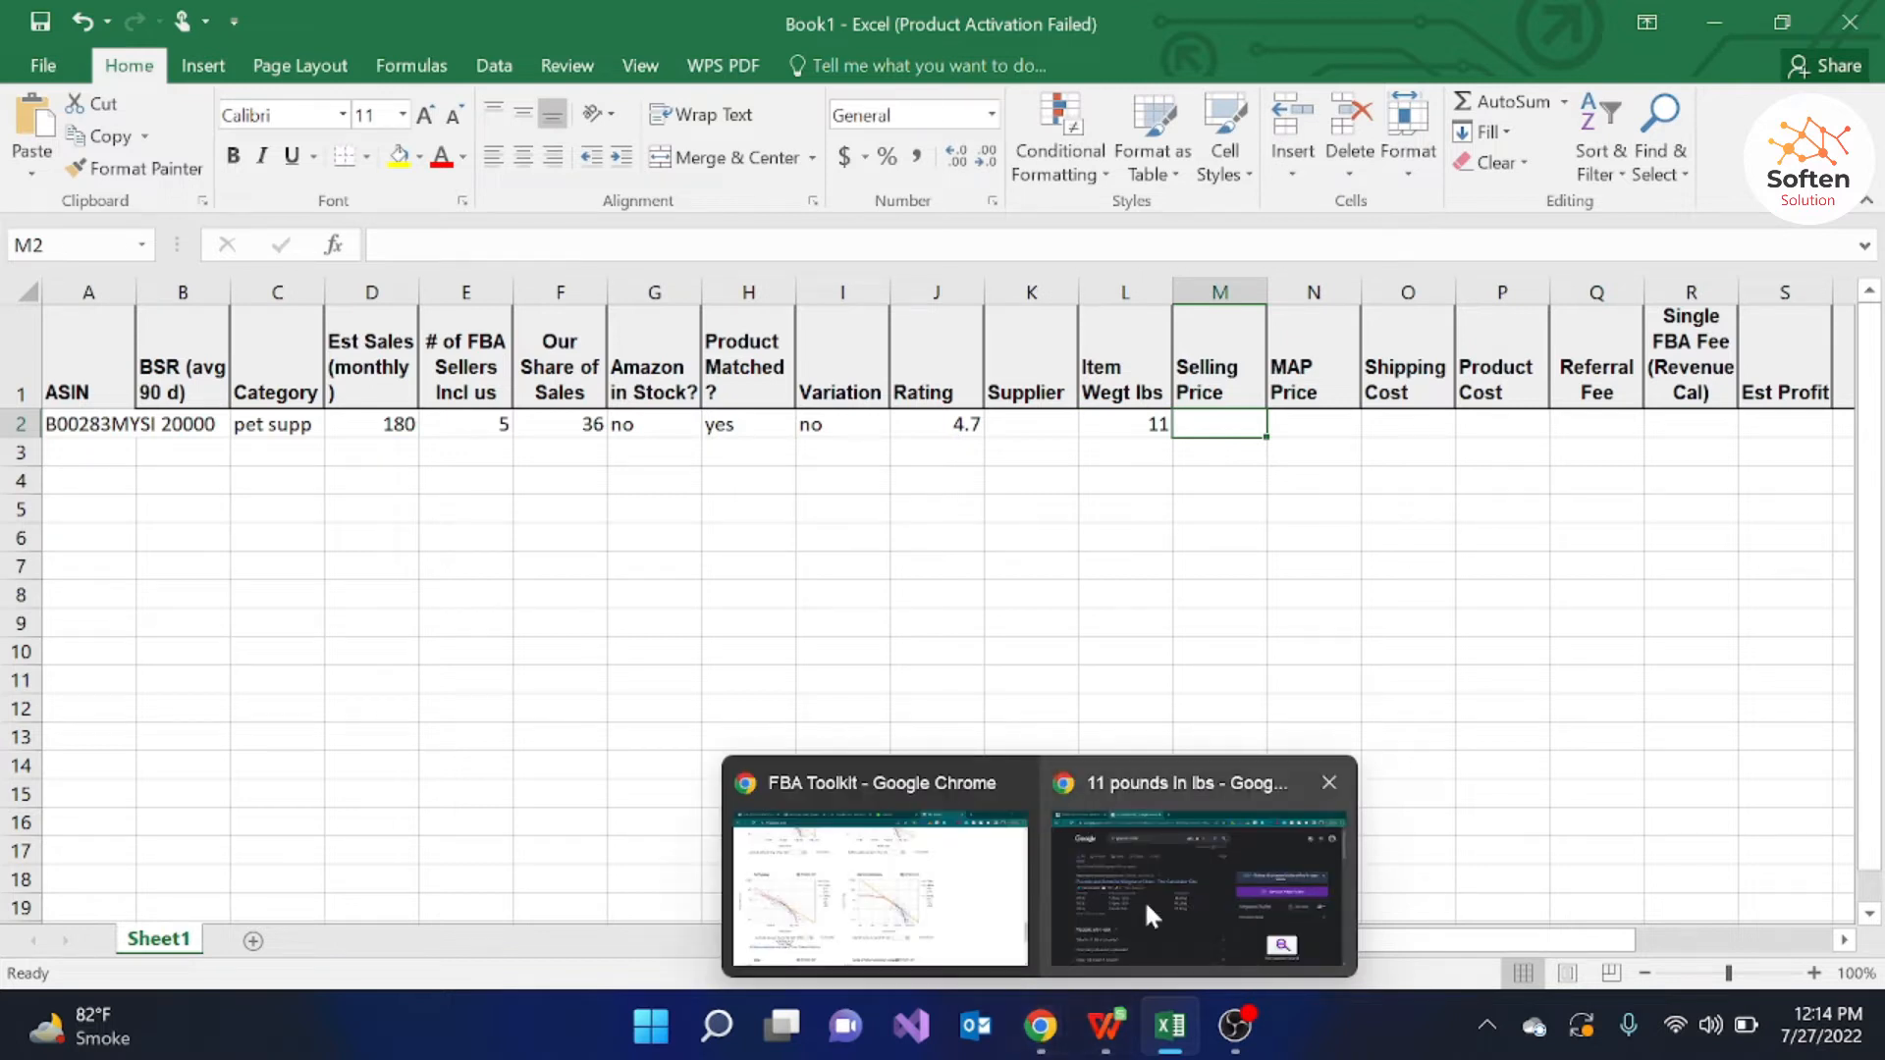
pyautogui.click(1145, 899)
pyautogui.click(233, 12)
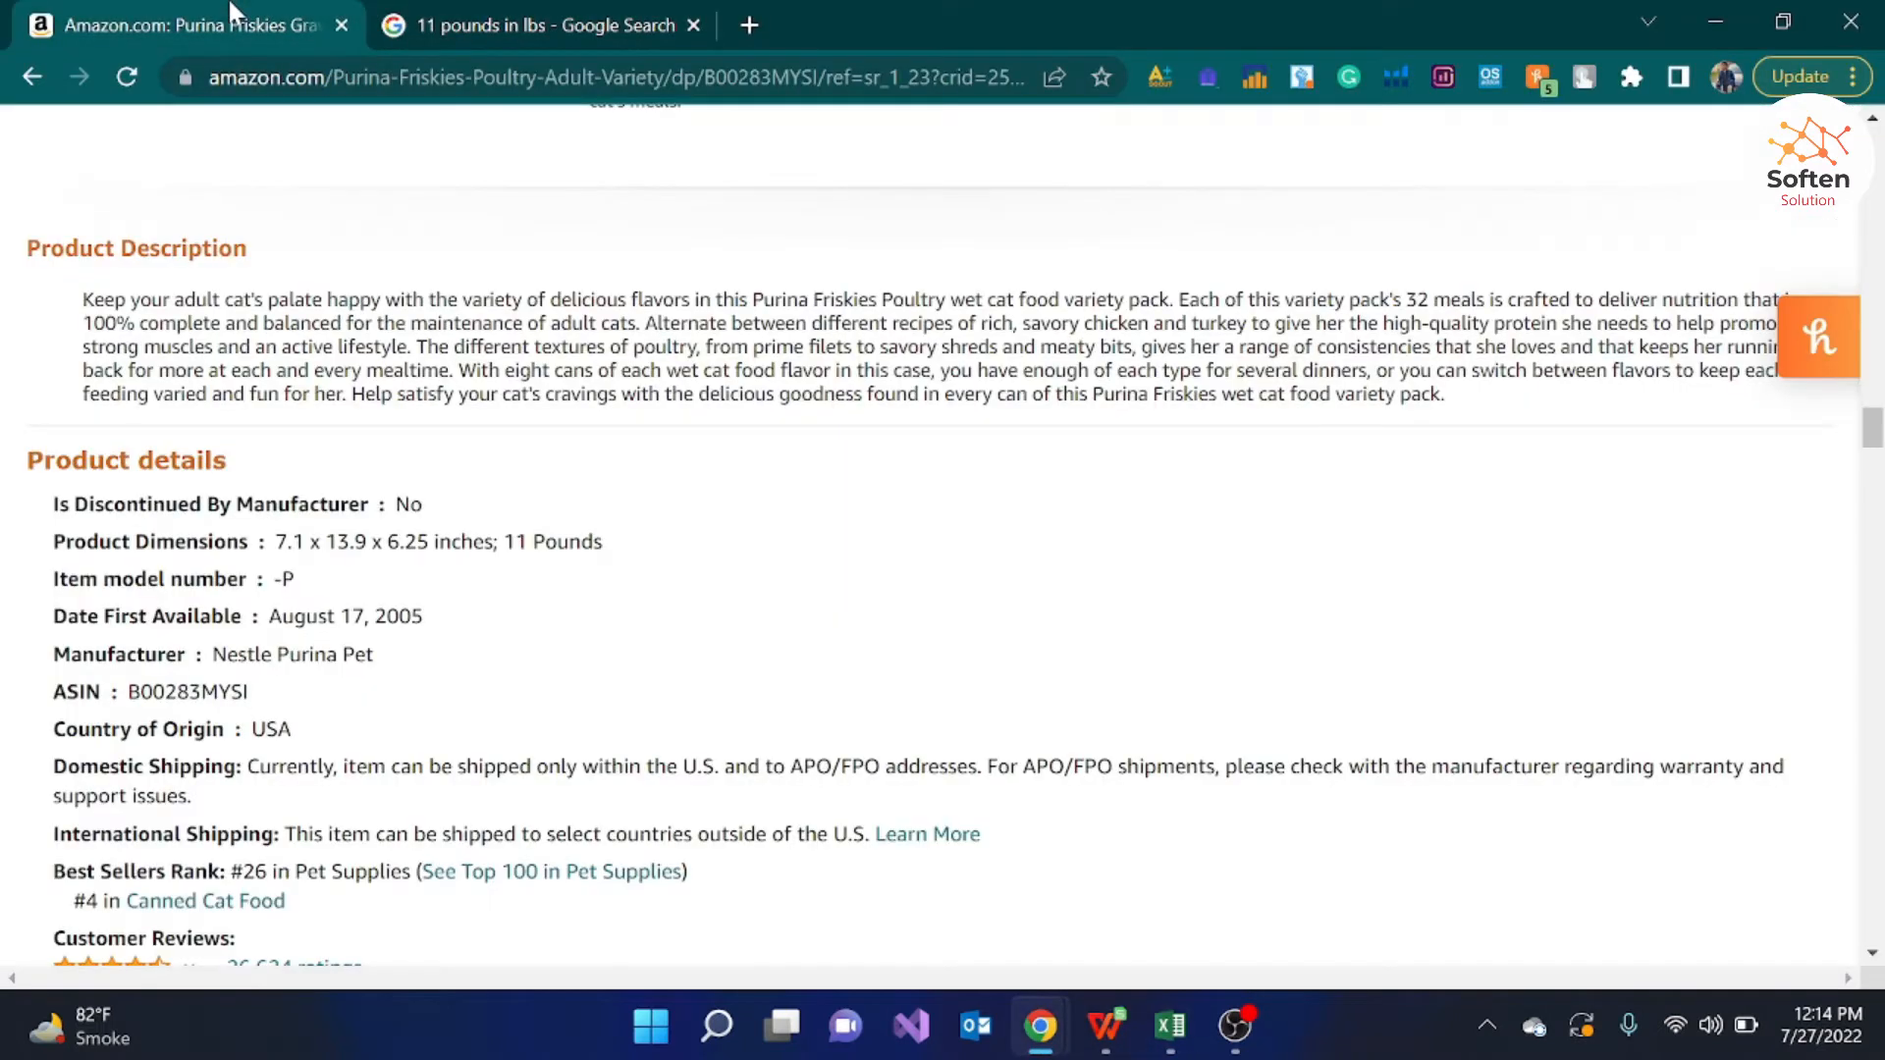
pyautogui.moveTo(1882, 439); pyautogui.dragTo(1882, 198)
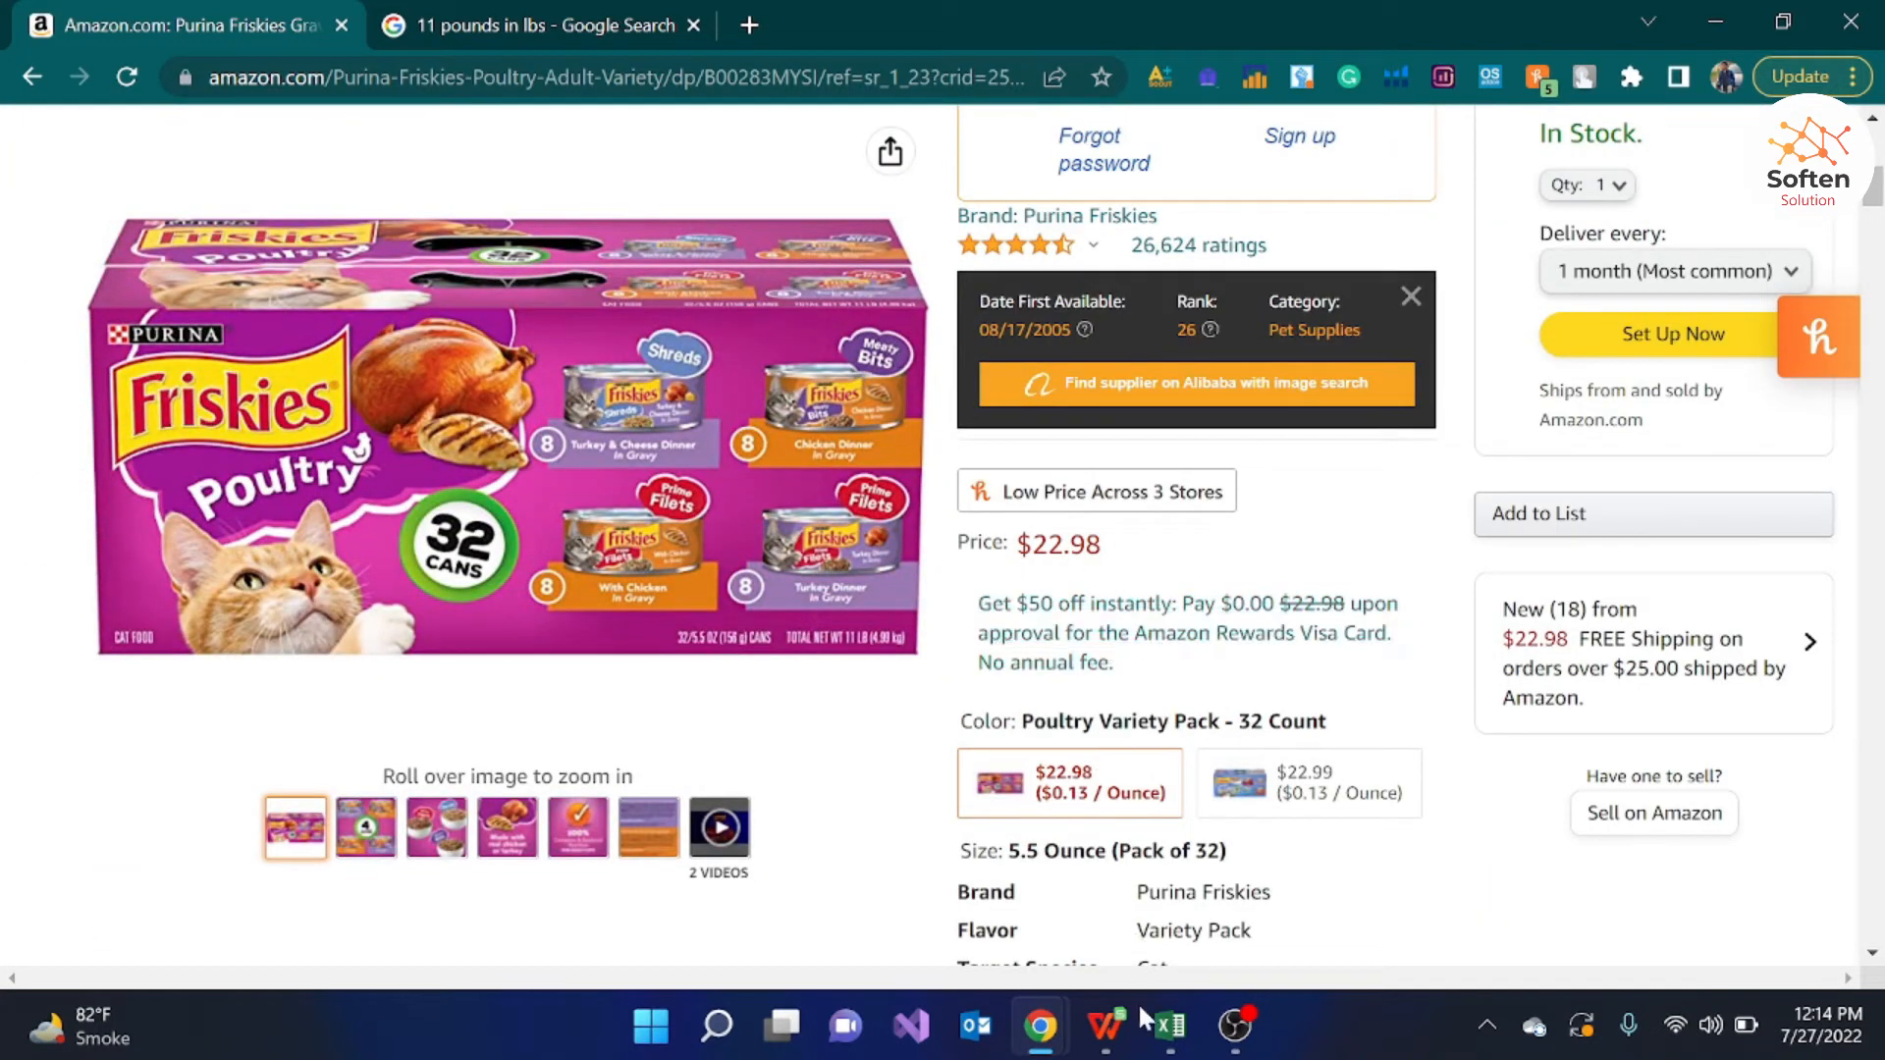
pyautogui.moveTo(1164, 1024)
pyautogui.click(1186, 913)
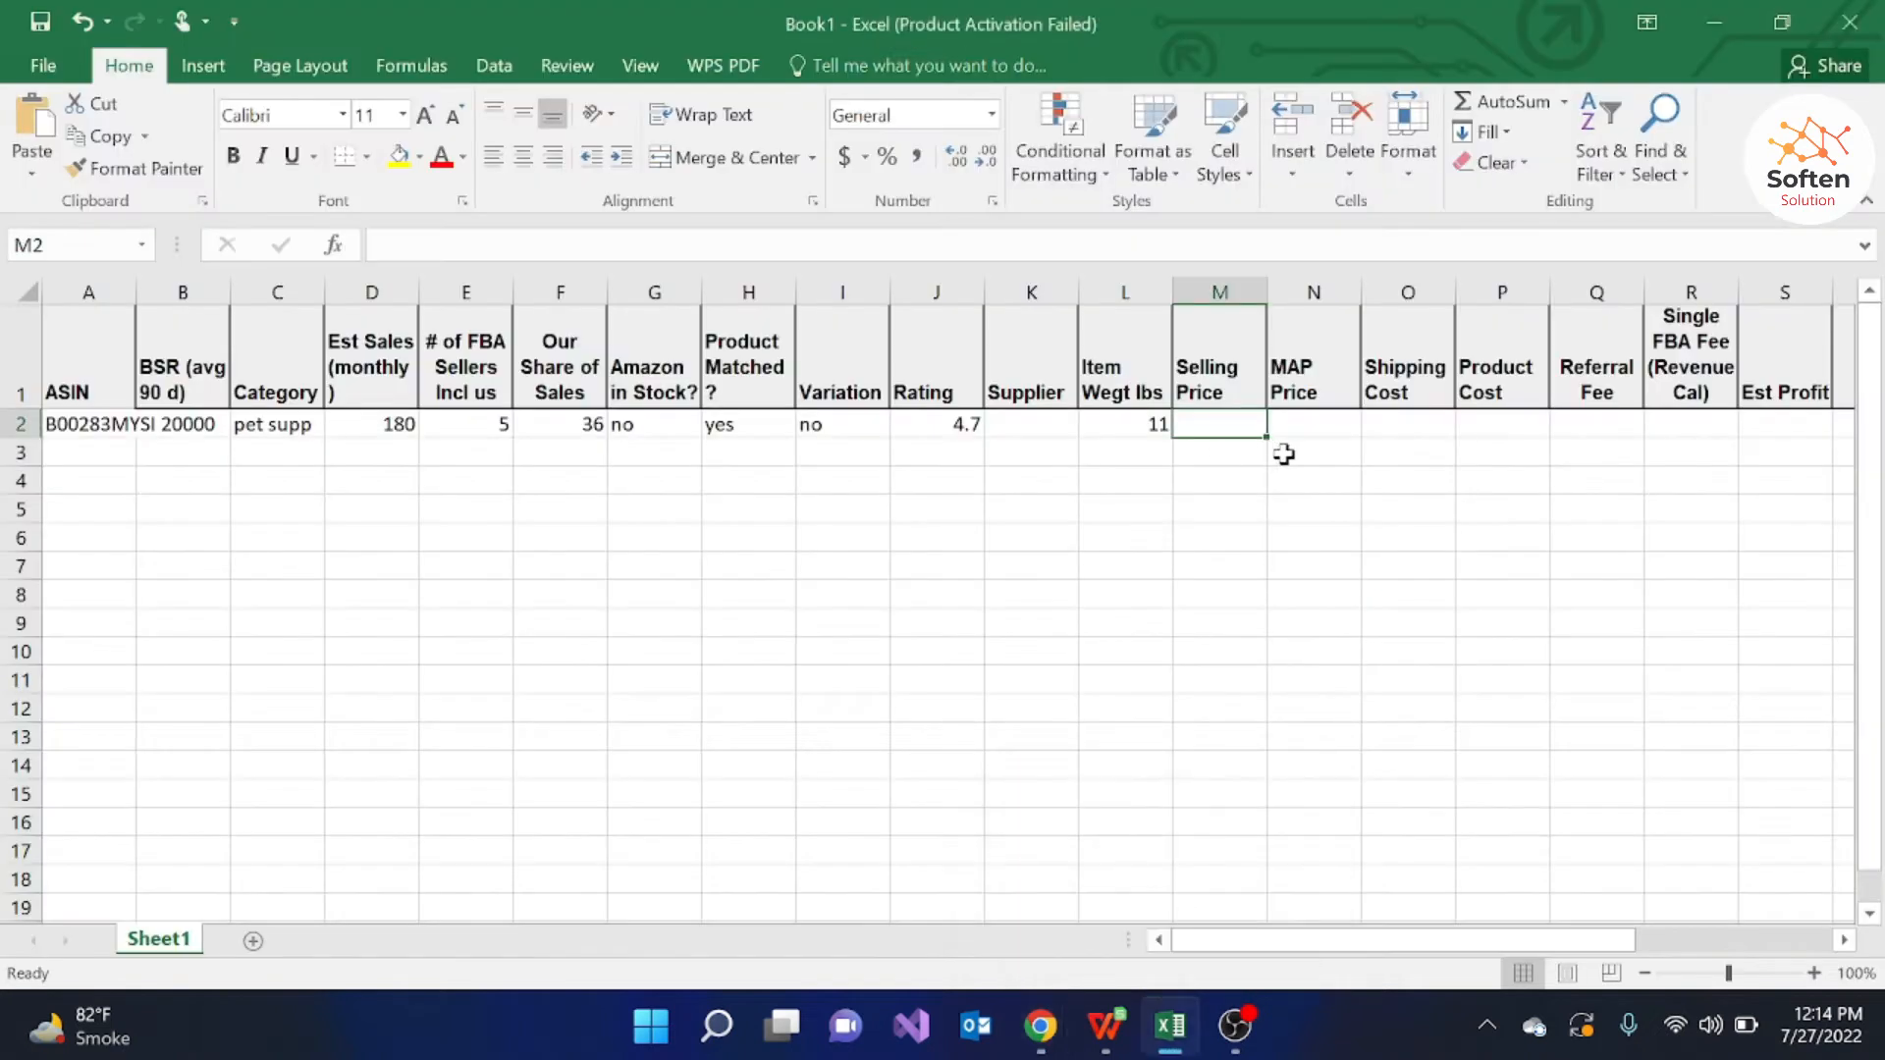
pyautogui.click(1296, 425)
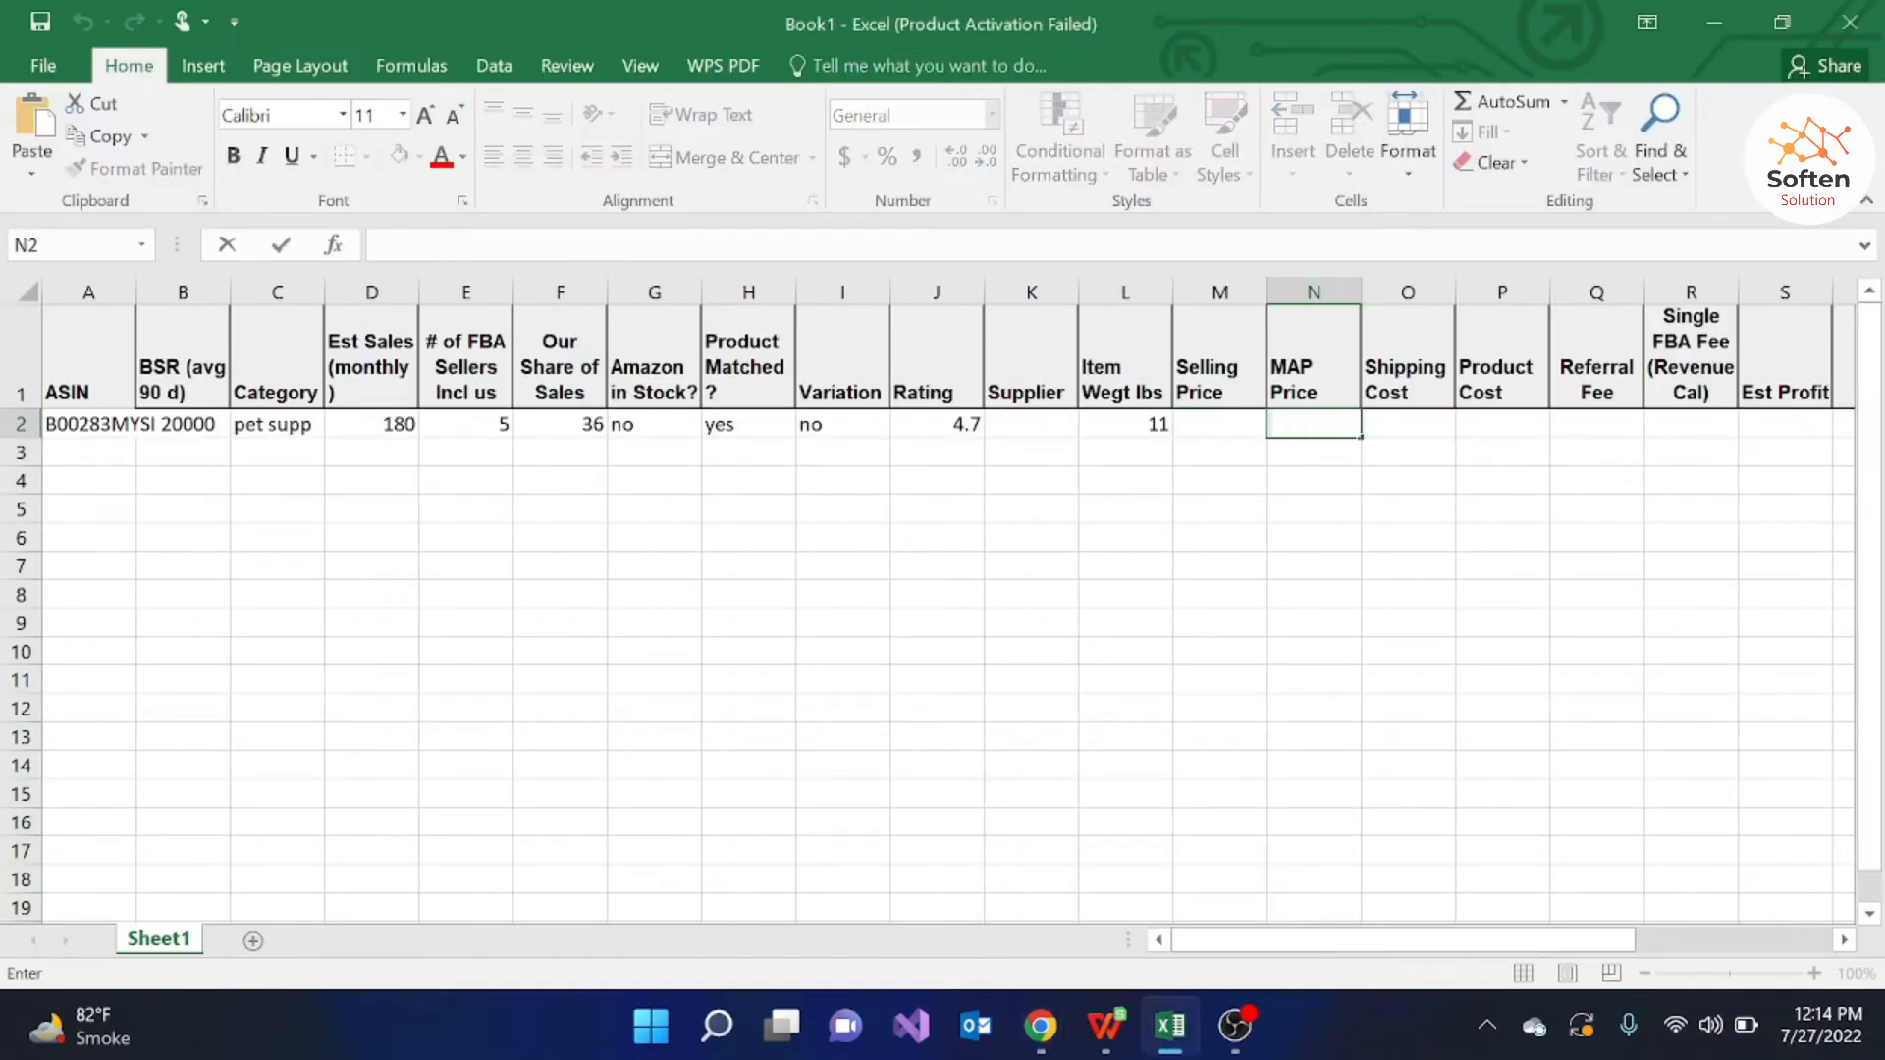
pyautogui.hotkey('alt', 'Tab')
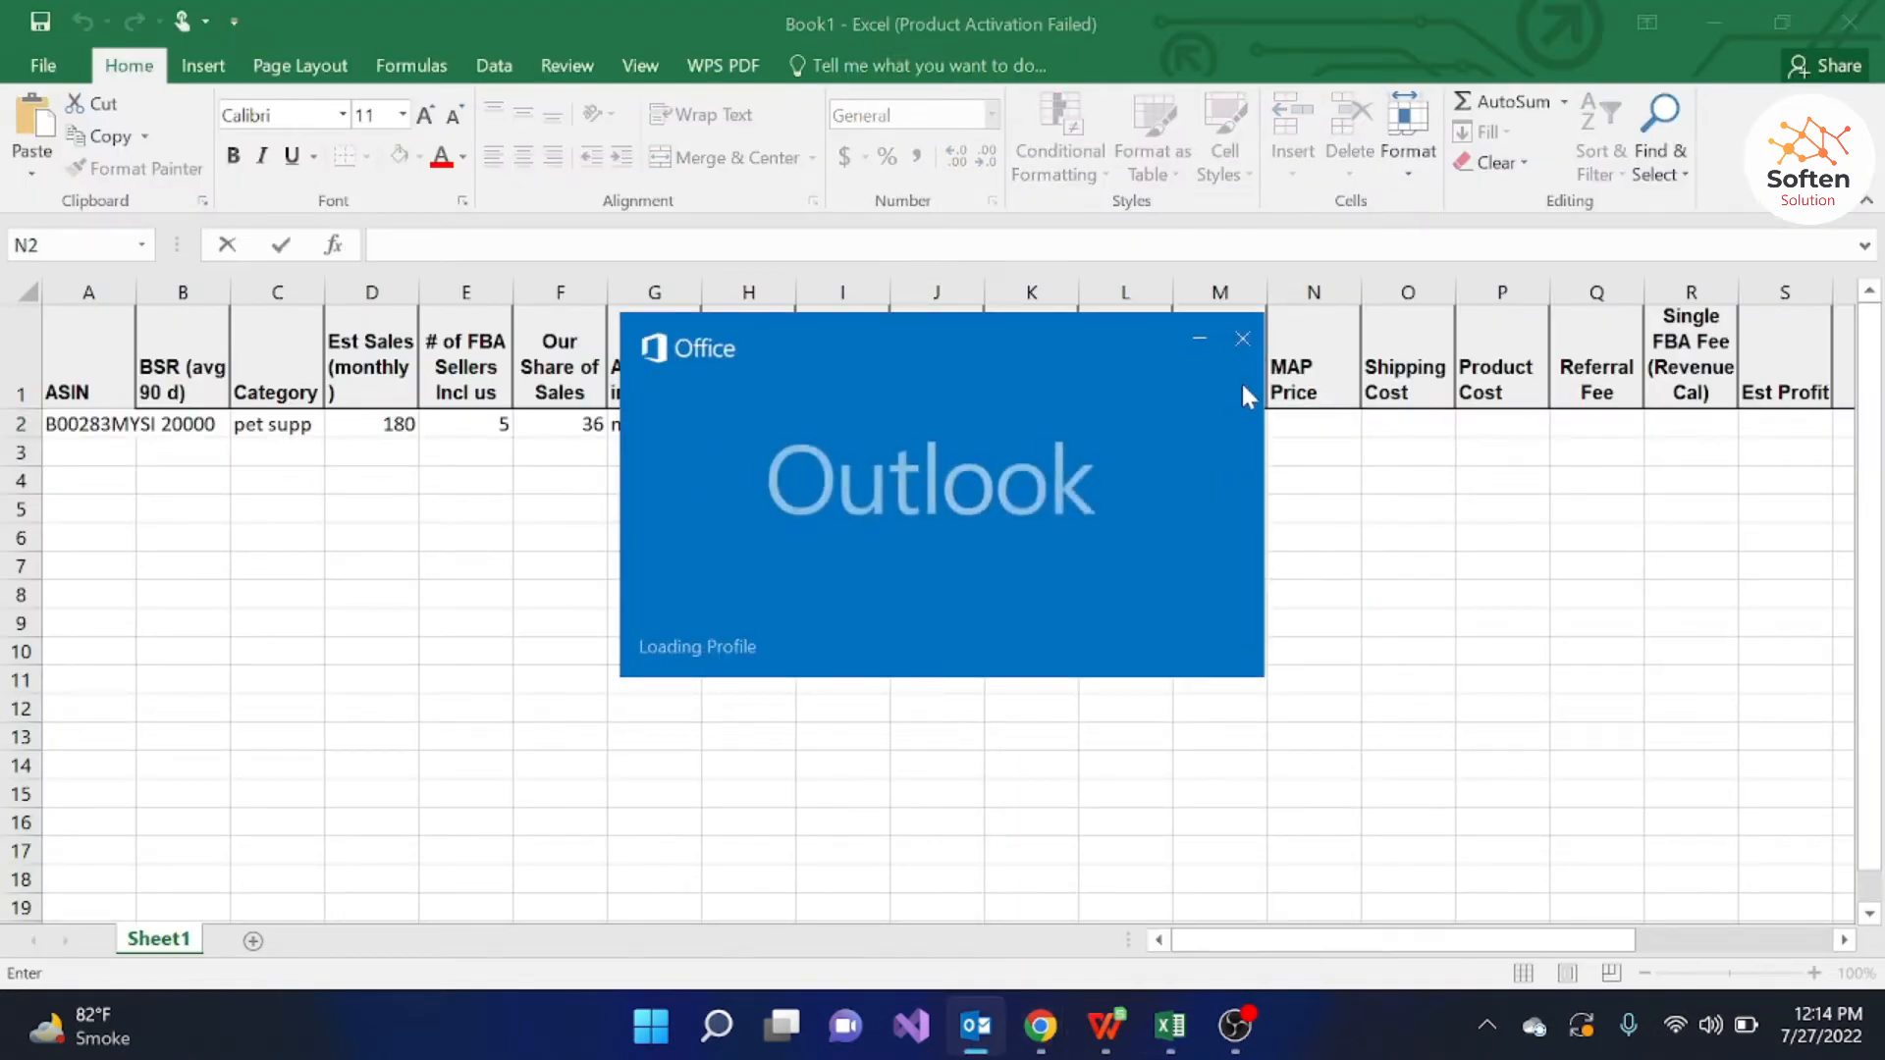
pyautogui.click(1242, 340)
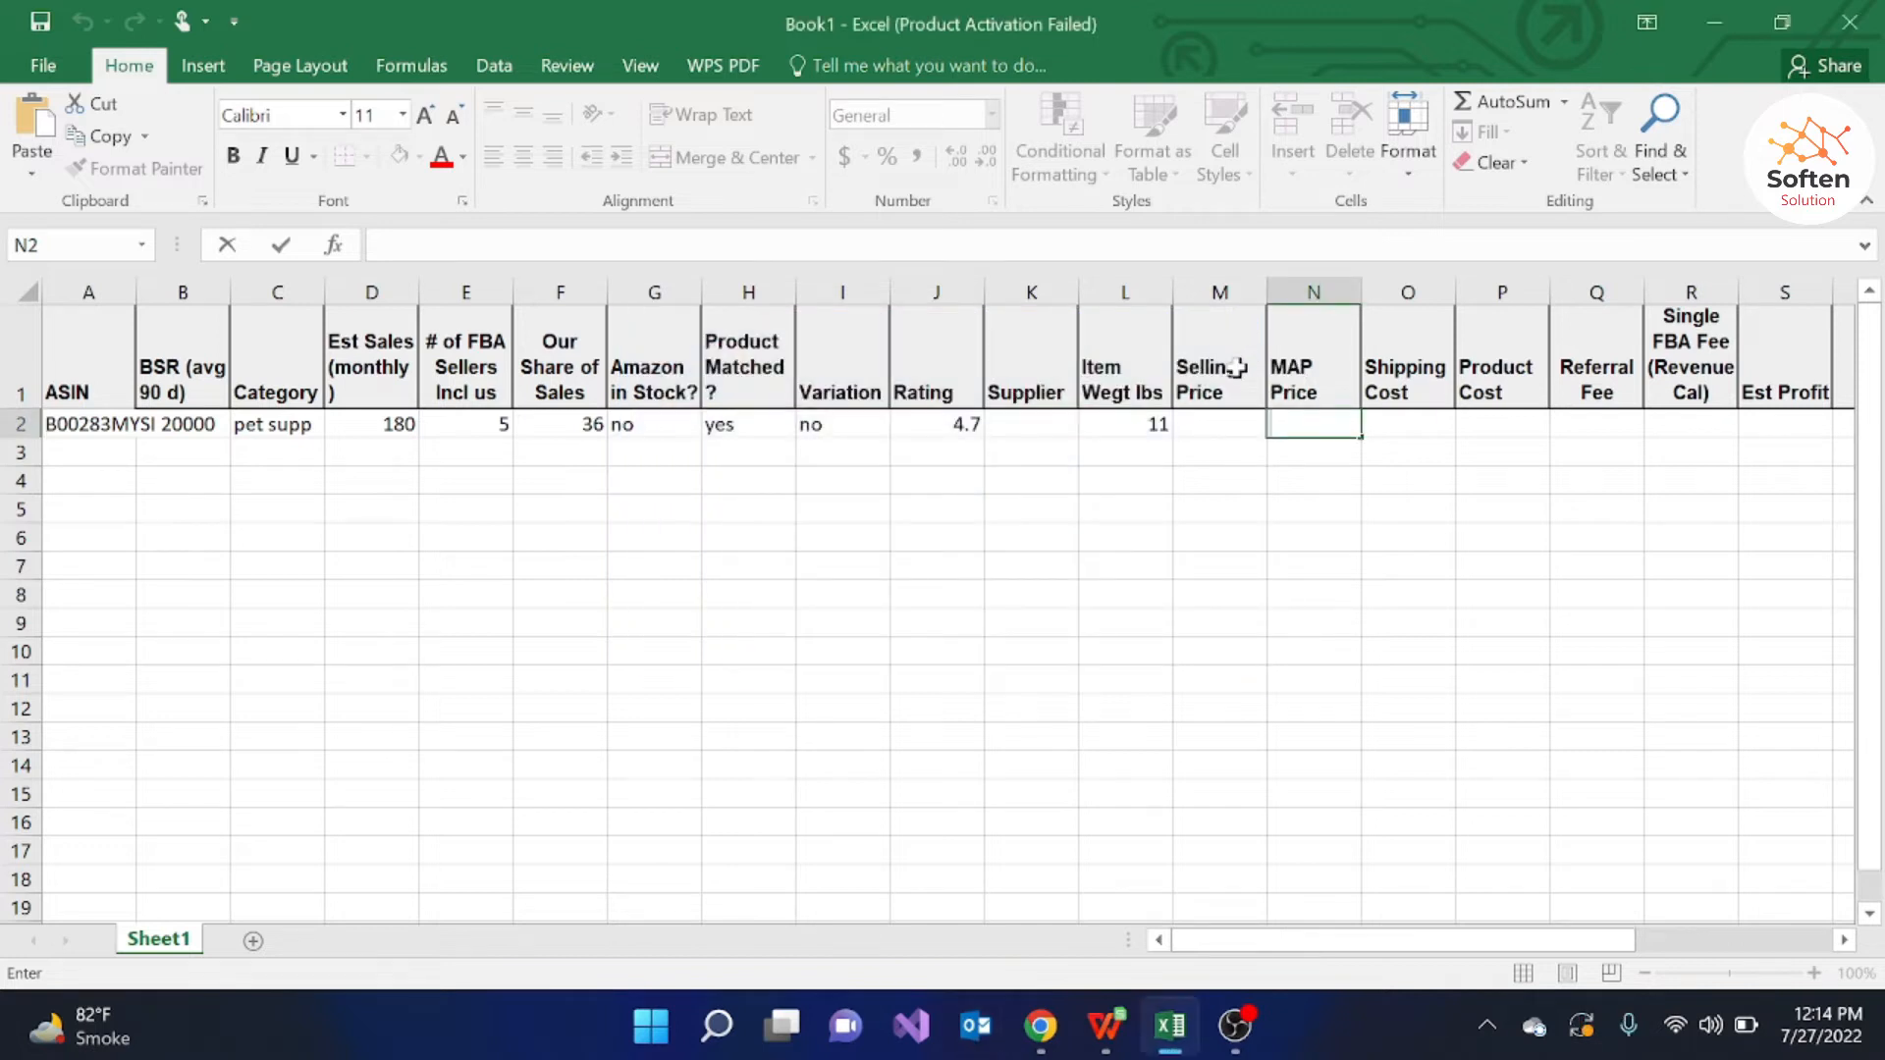
# Step: Enter 22.98 in the Selling Price cell M2
pyautogui.click(1207, 425)
pyautogui.write('22.98')
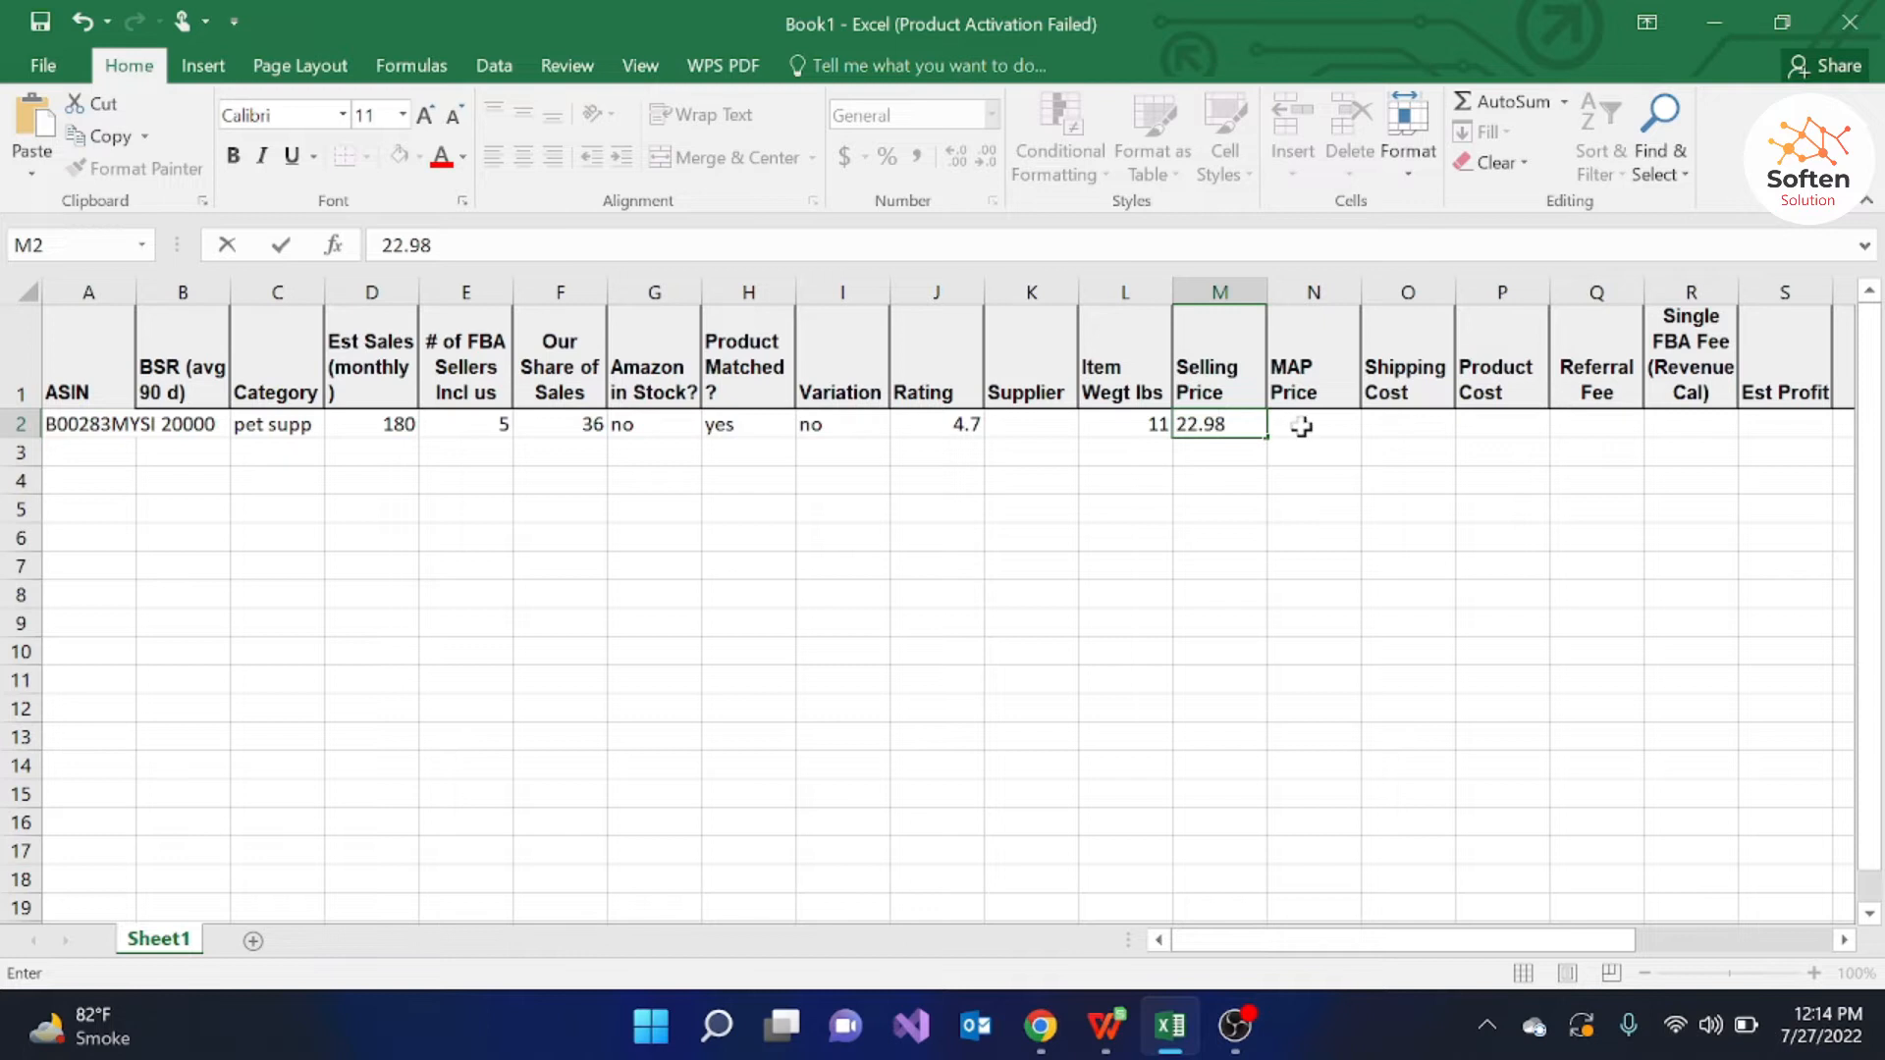
pyautogui.click(1301, 426)
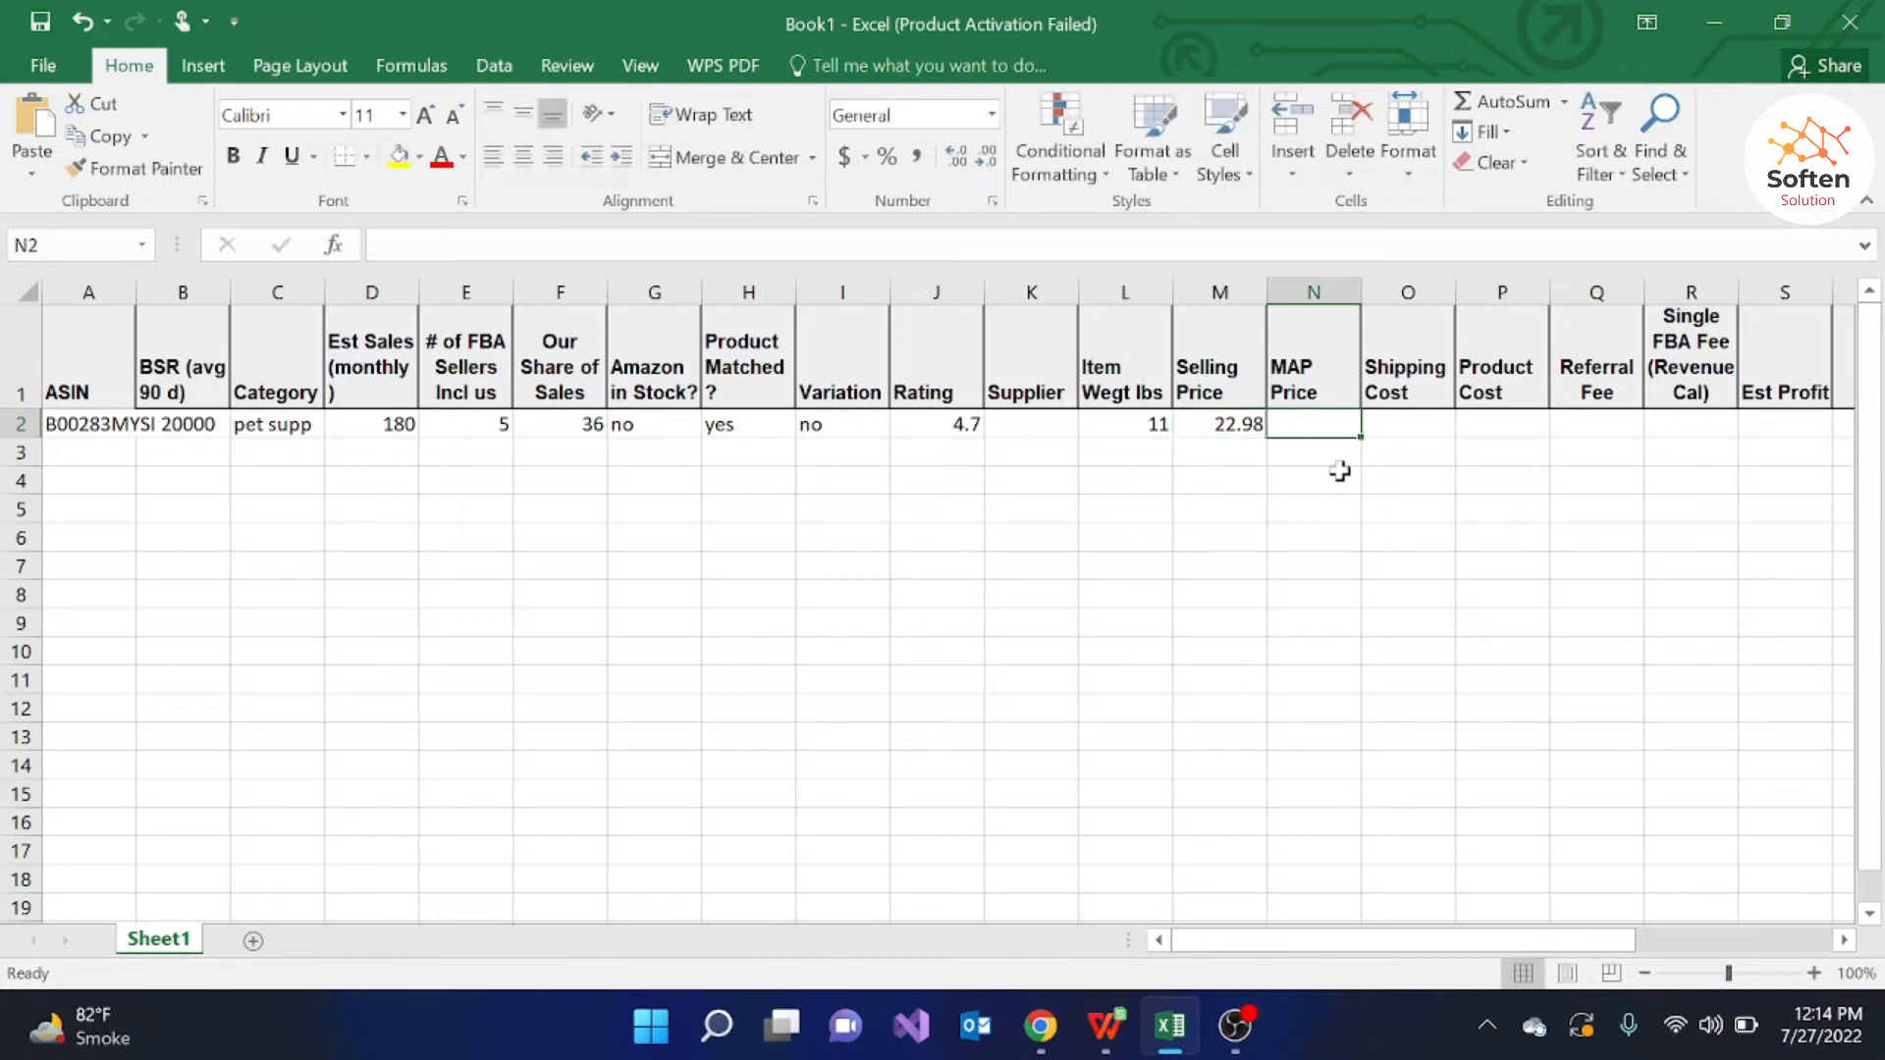
# Step: Enter "no" in the MAP Price cell N2 and select the Shipping Cost cell O2
pyautogui.moveTo(1107, 1029)
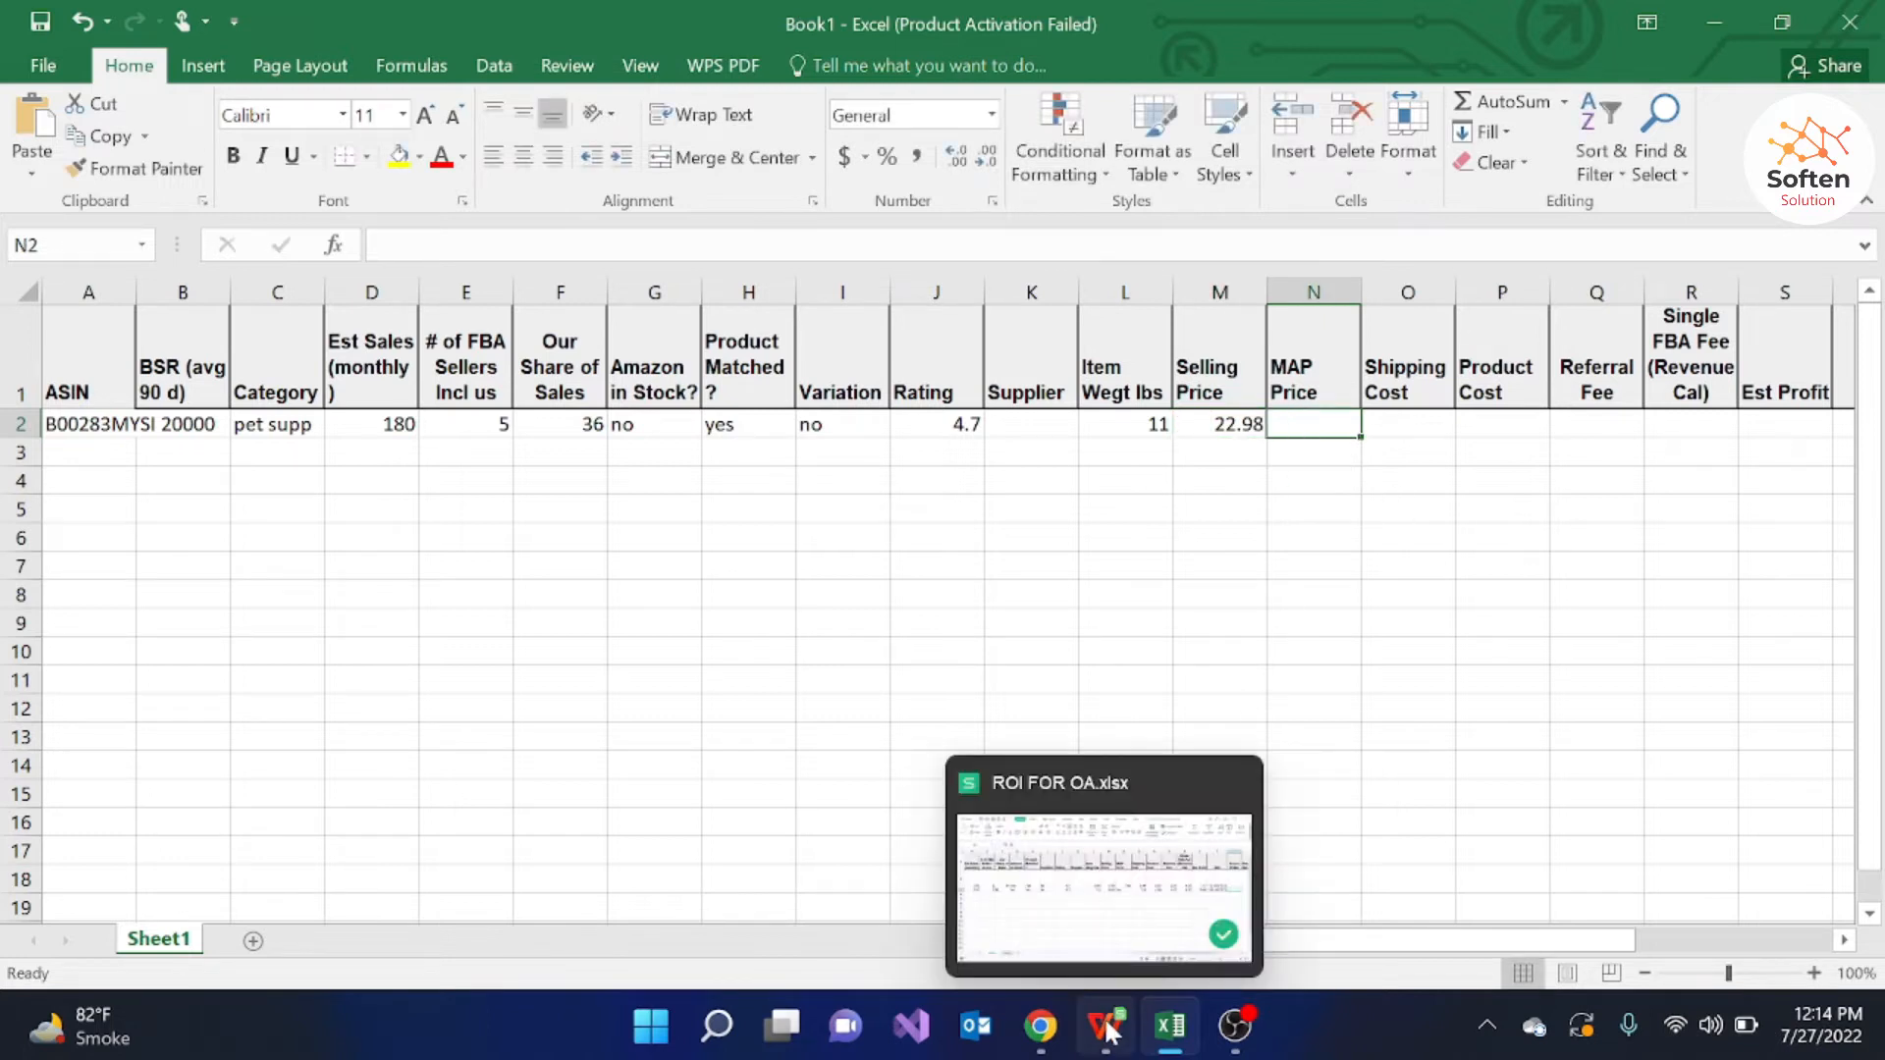
pyautogui.click(1319, 438)
pyautogui.doubleClick(1319, 426)
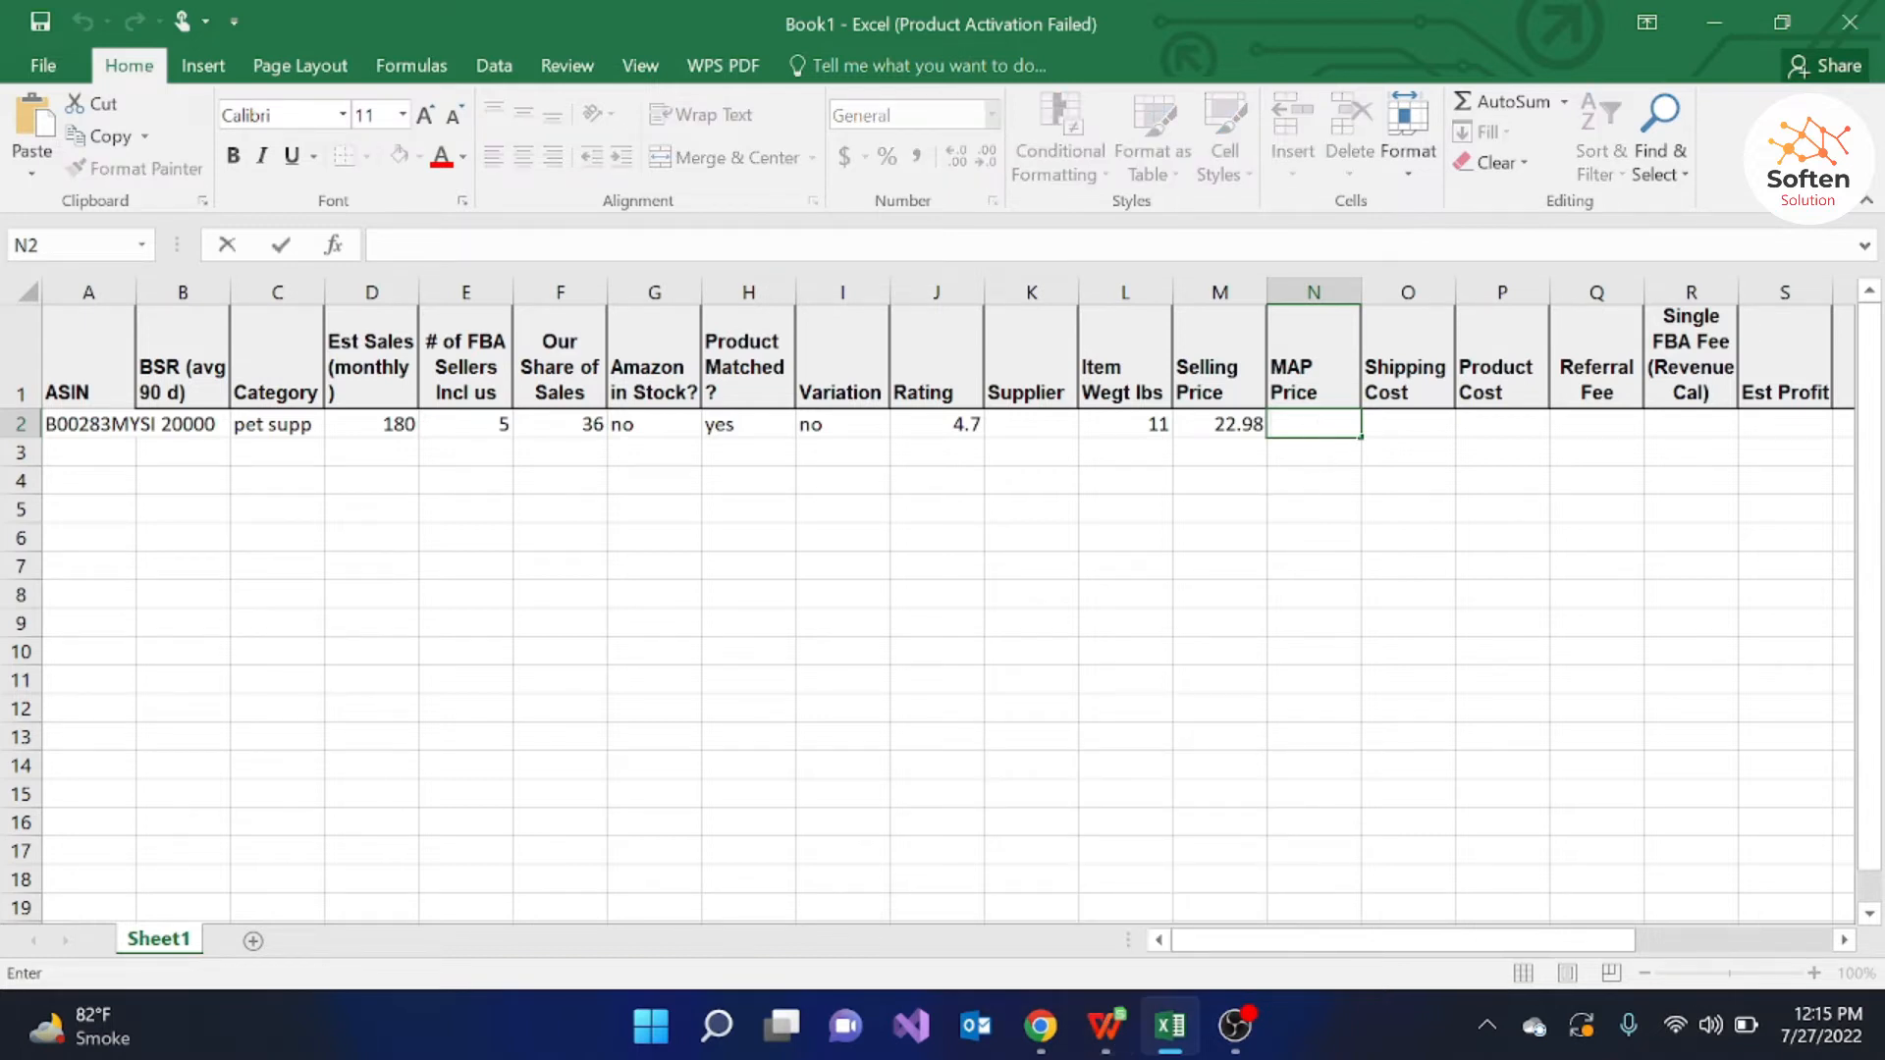
pyautogui.write('no')
pyautogui.click(1402, 427)
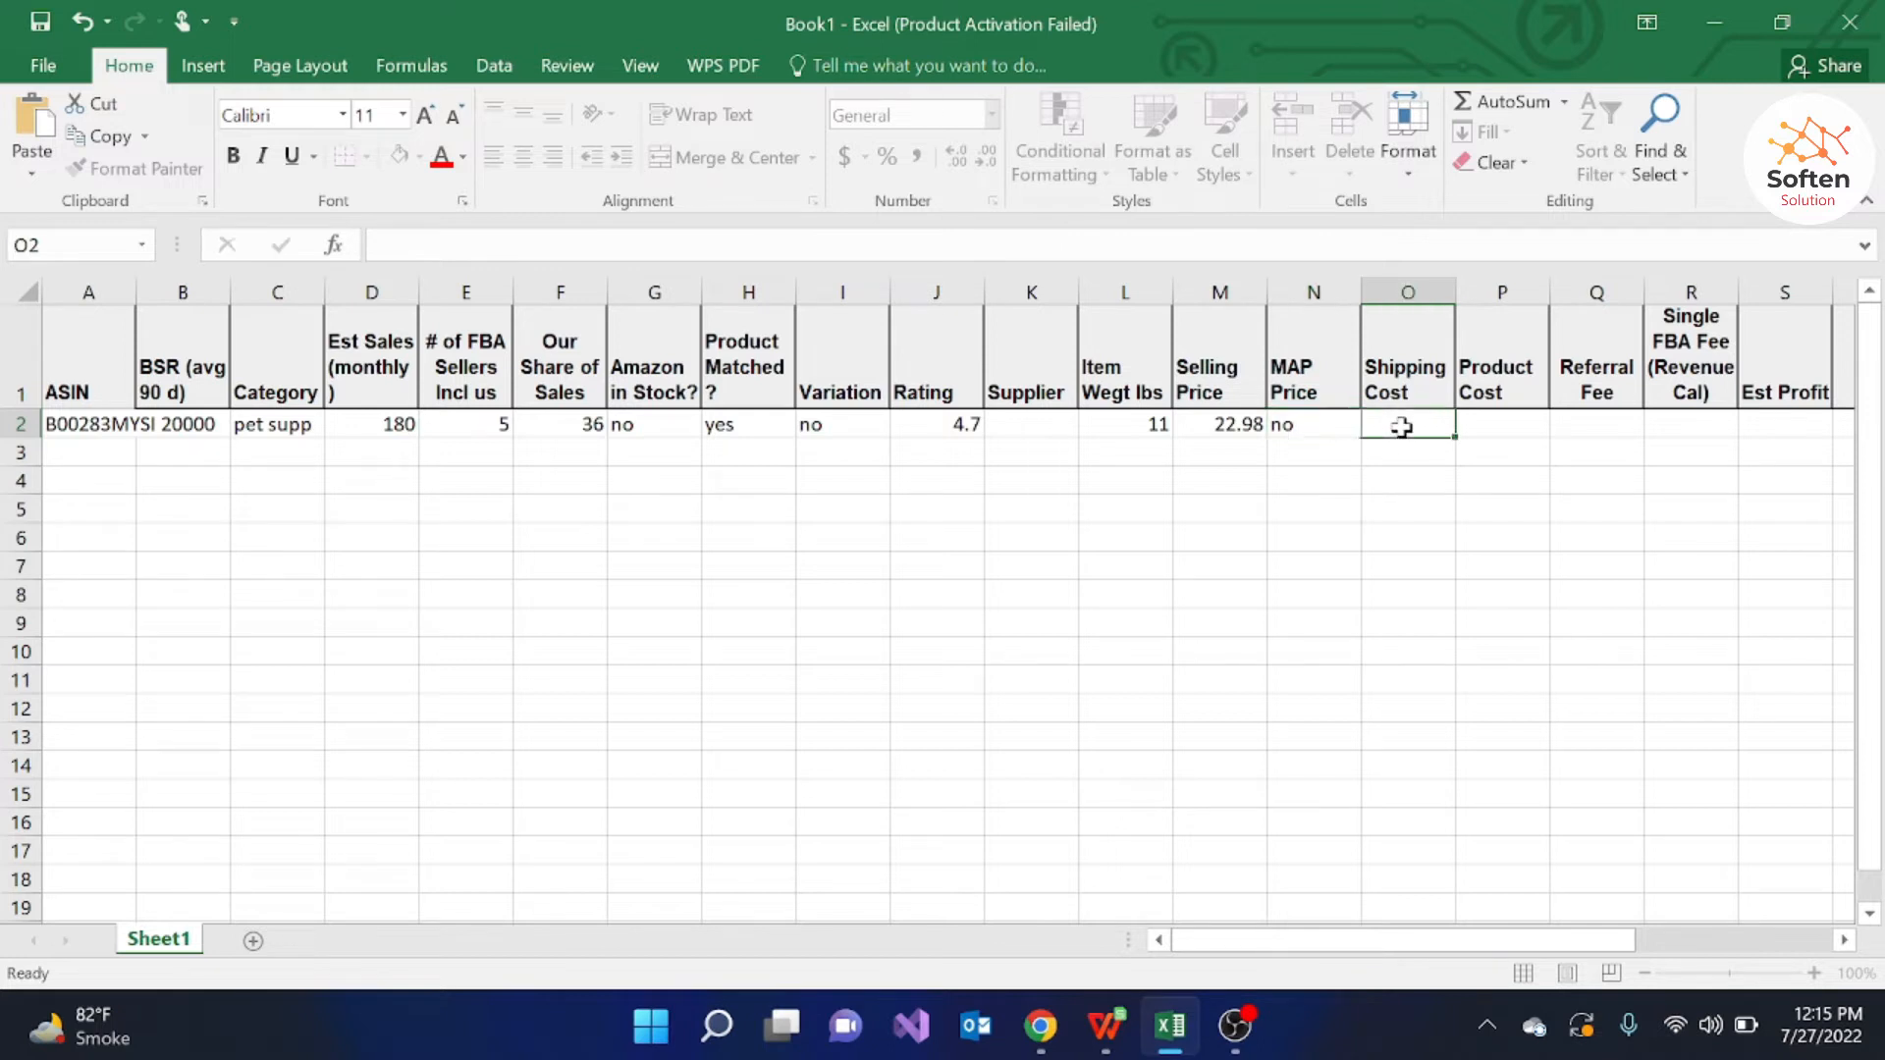
# Step: Switch to Chrome, open the bookmarked Fulfillment by Amazon Revenue Calculator in a new tab, and continue as guest
pyautogui.moveTo(1041, 1026)
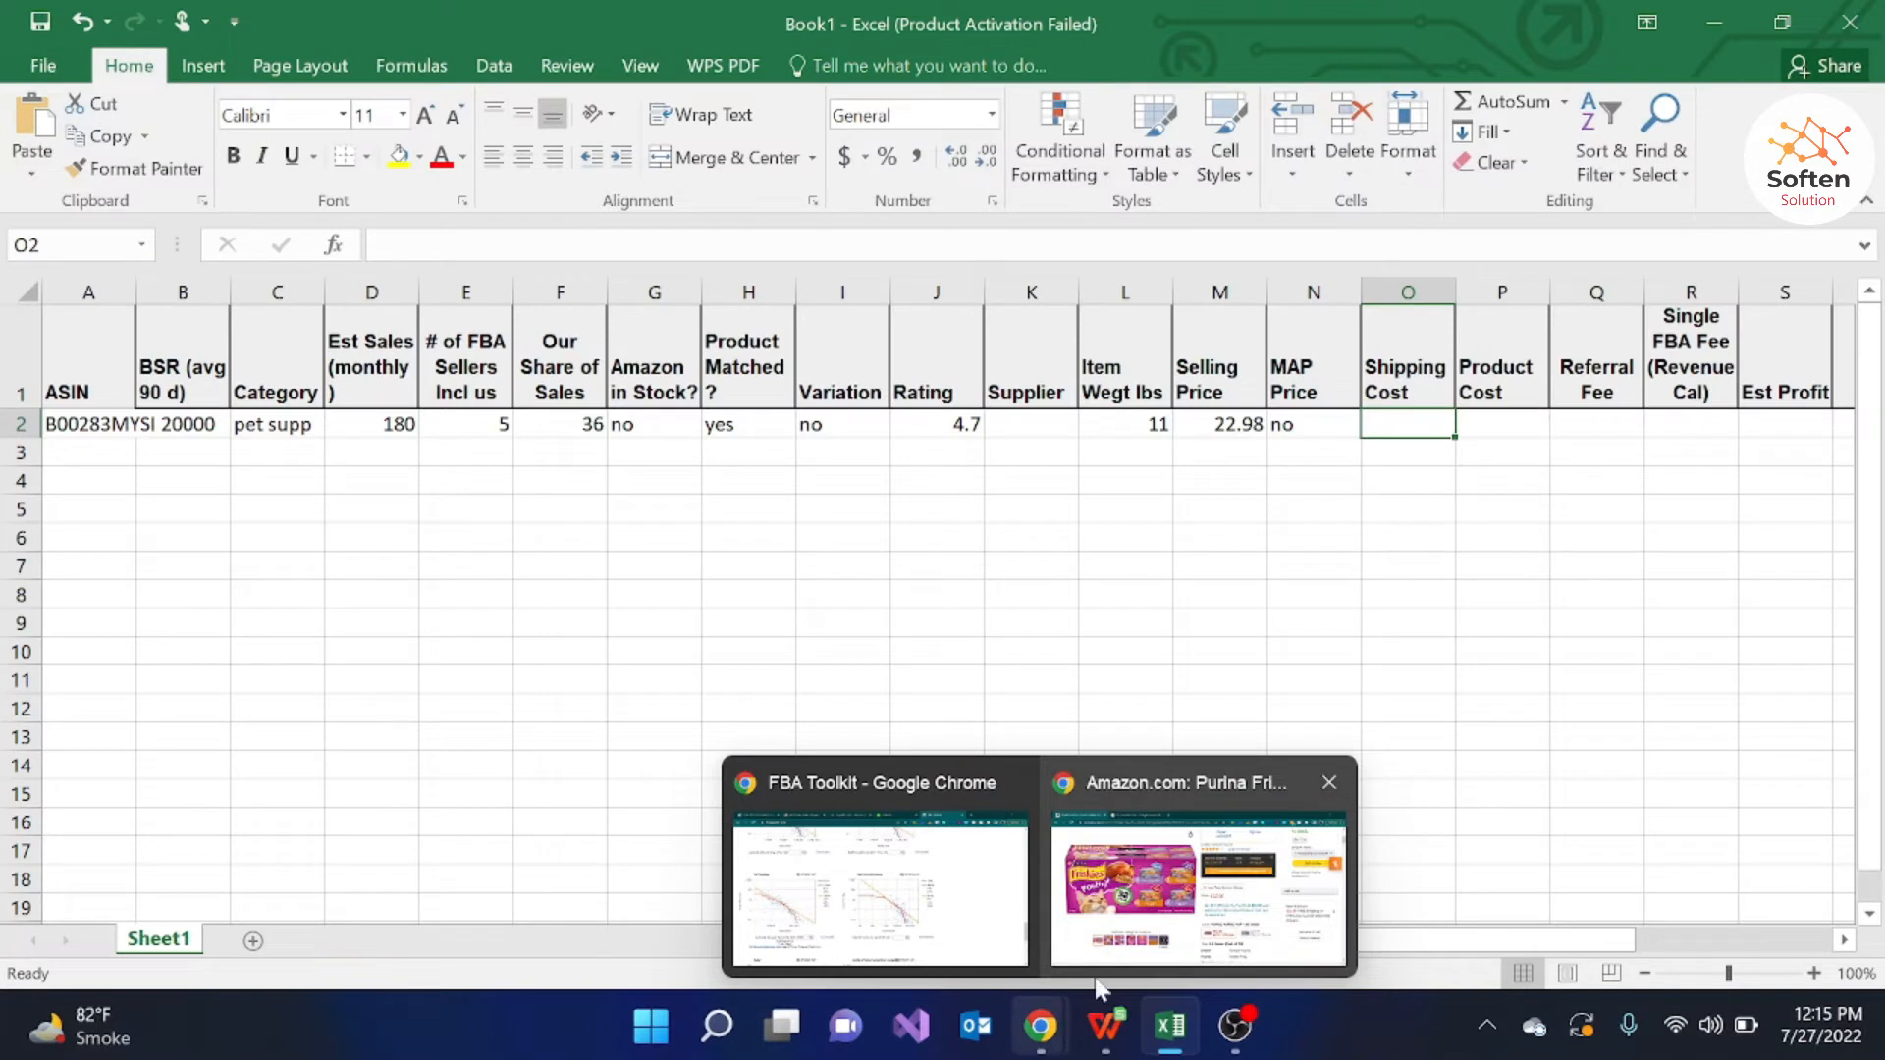
pyautogui.click(1196, 875)
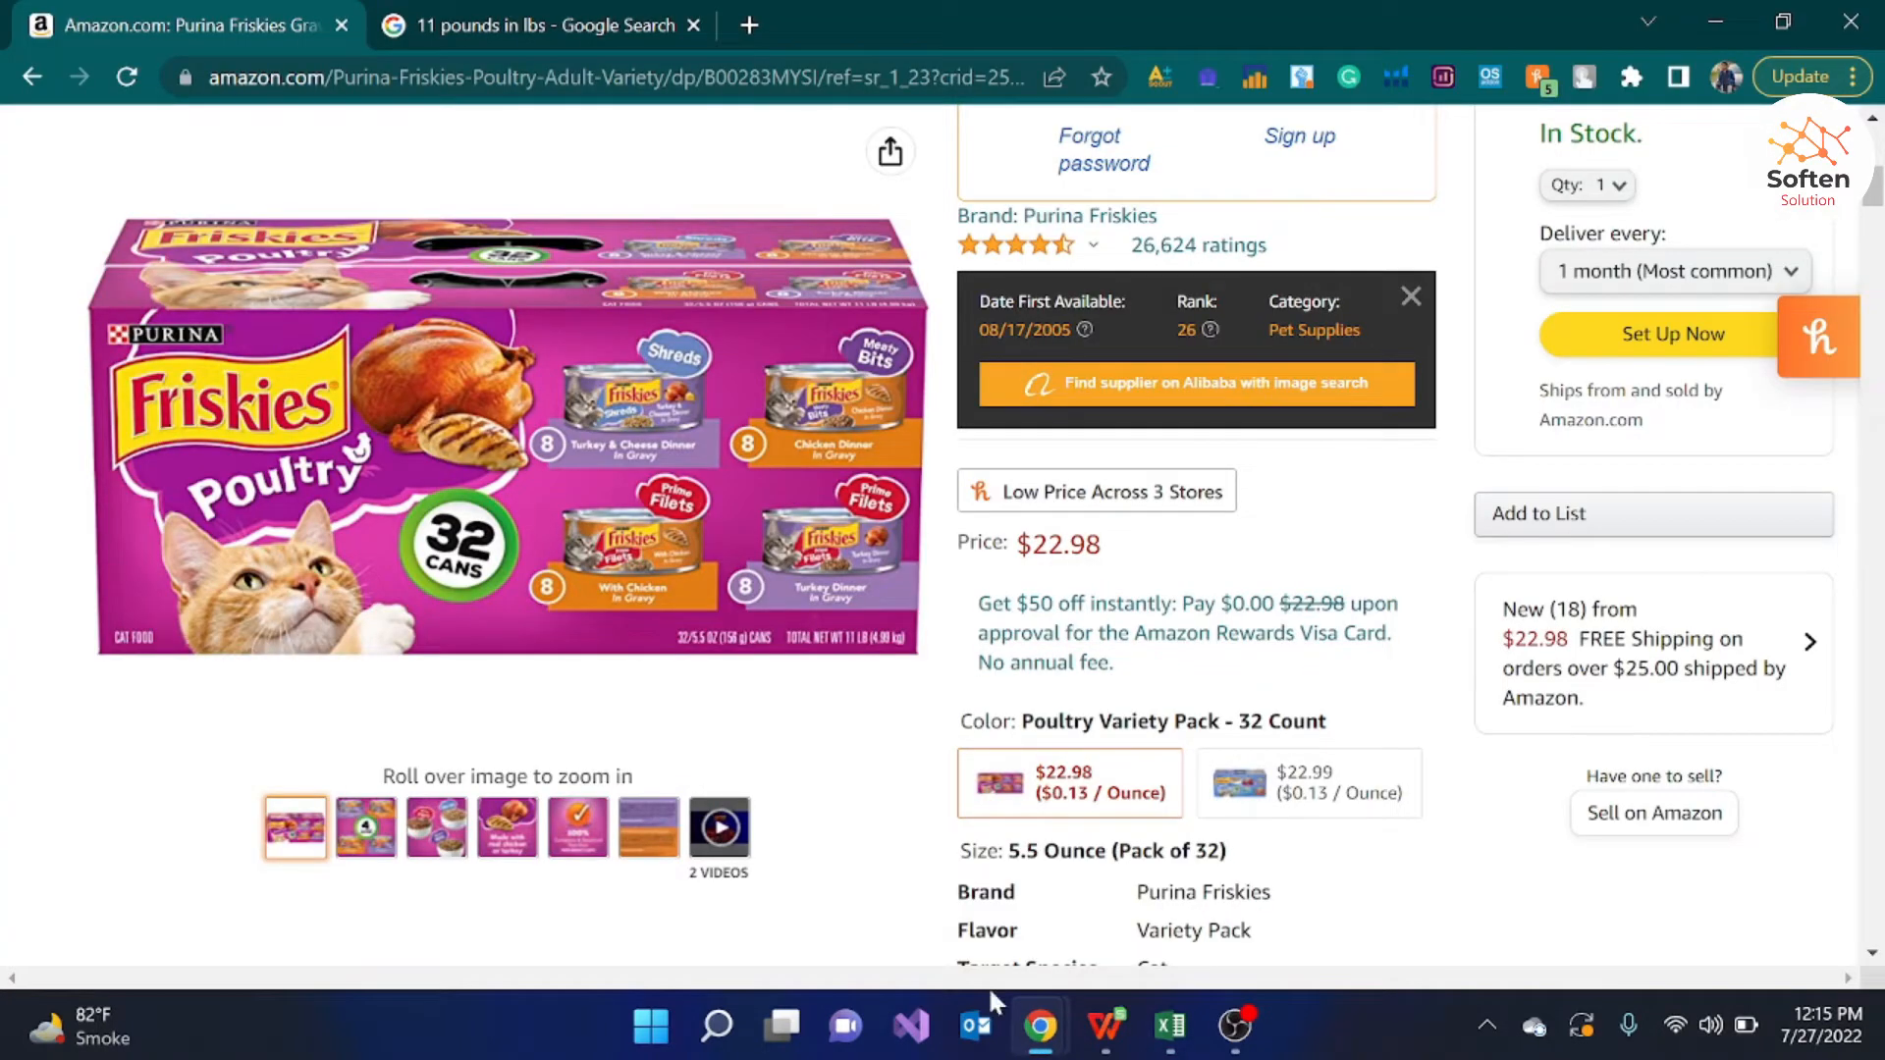
pyautogui.moveTo(1031, 1031)
pyautogui.click(877, 884)
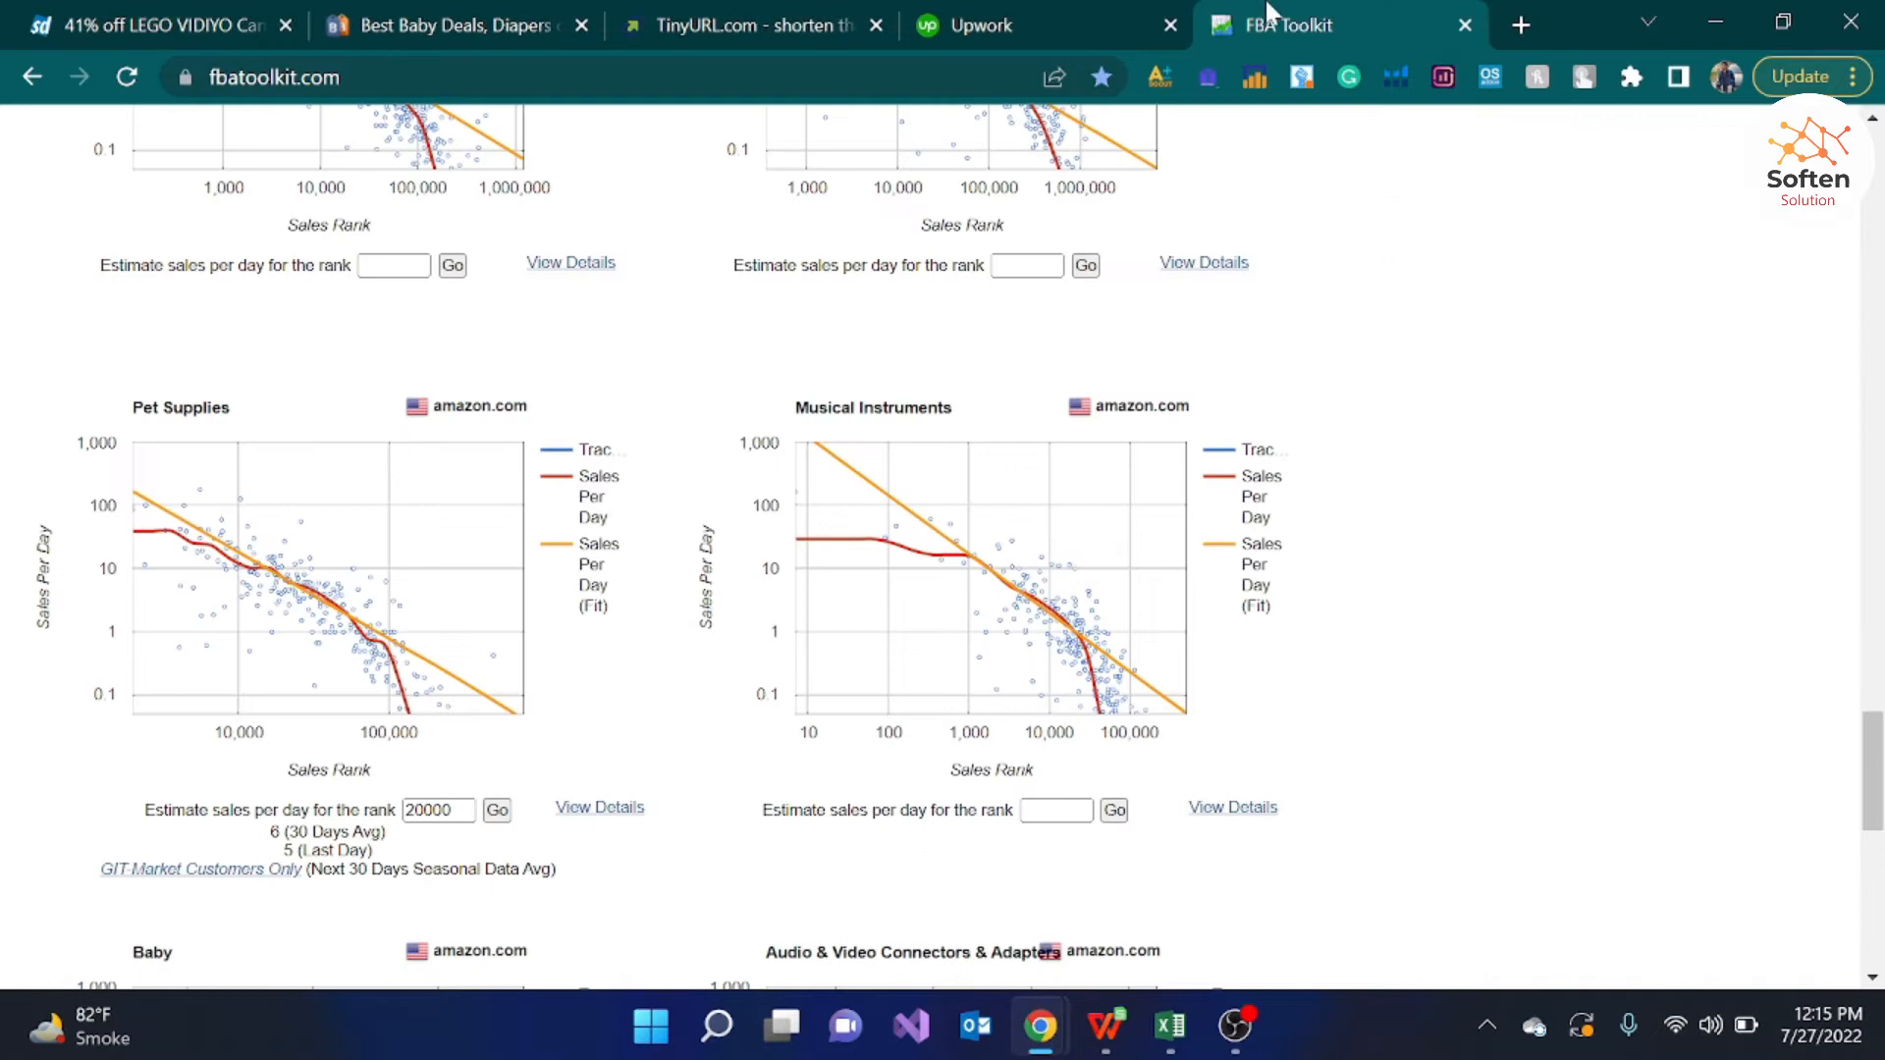
pyautogui.click(1519, 26)
pyautogui.click(1192, 131)
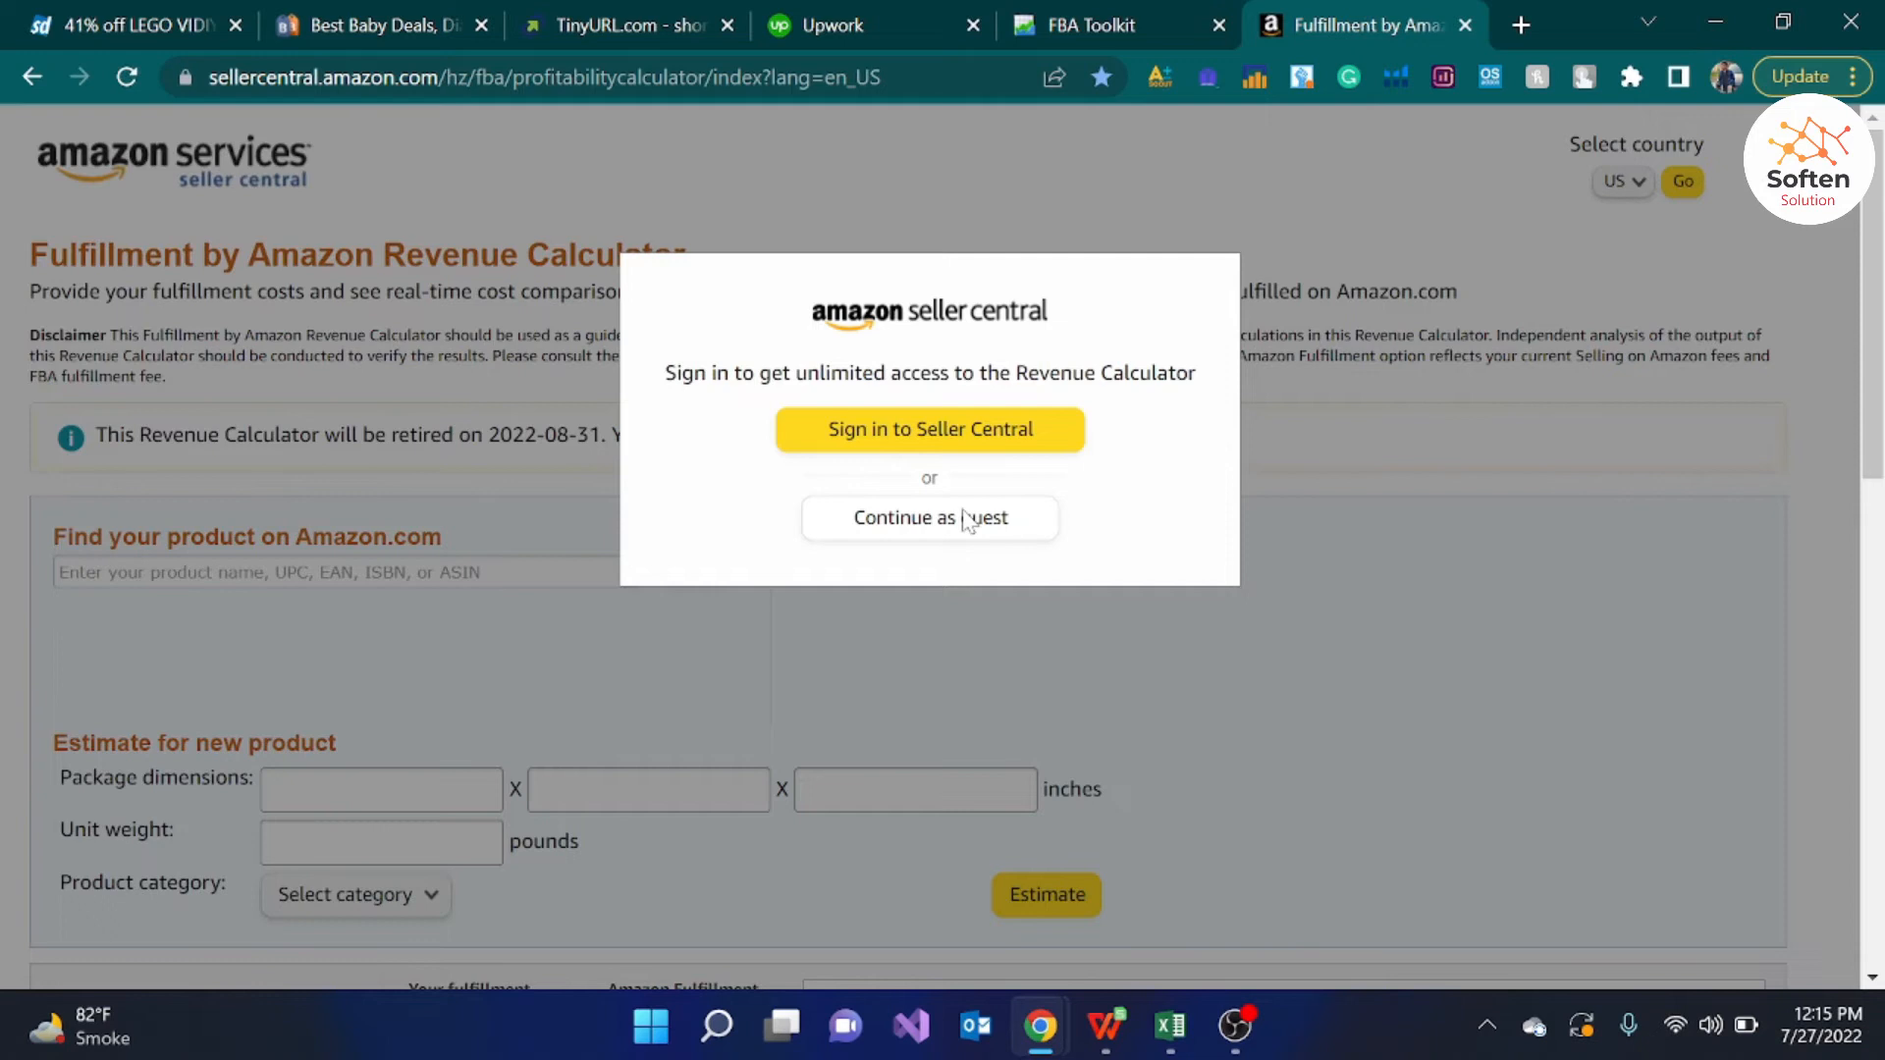
pyautogui.click(967, 520)
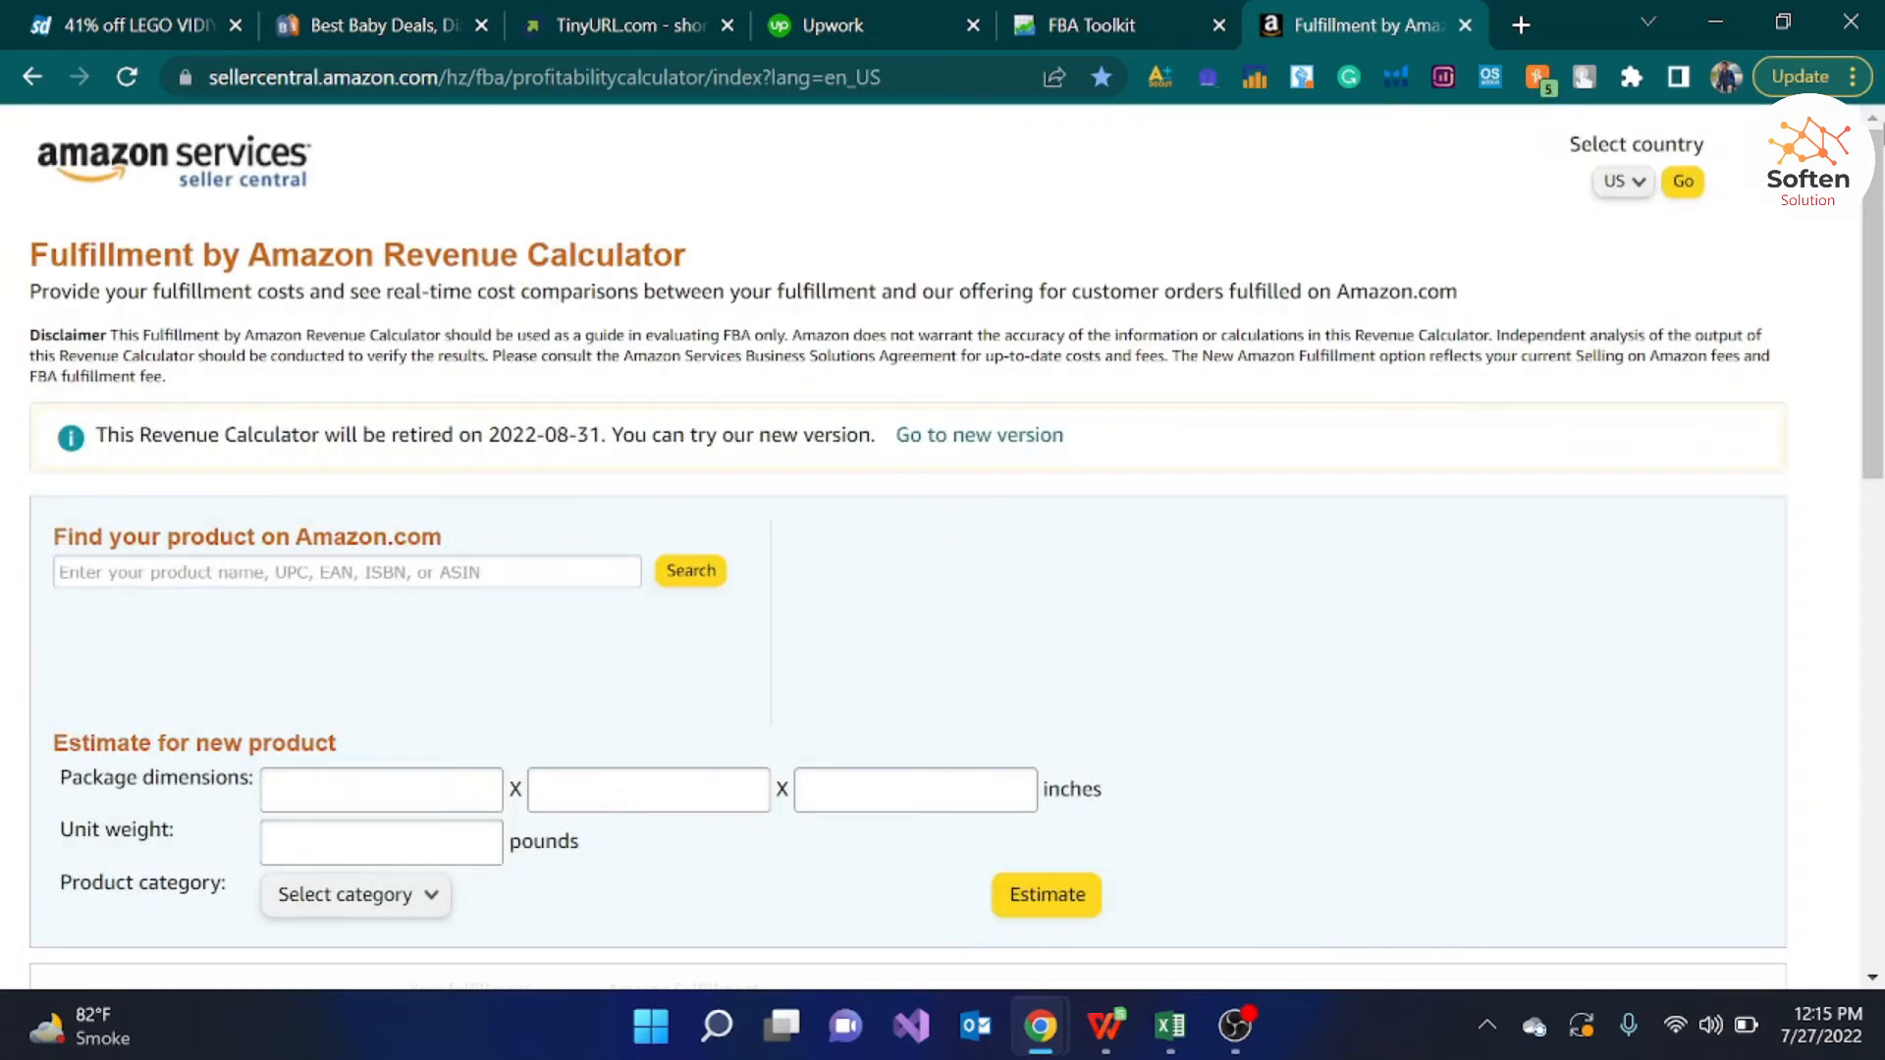
# Step: Find the product in the revenue calculator by its ASIN, B00283MYSI
pyautogui.scroll(-3, 943, 546)
pyautogui.scroll(3, 943, 546)
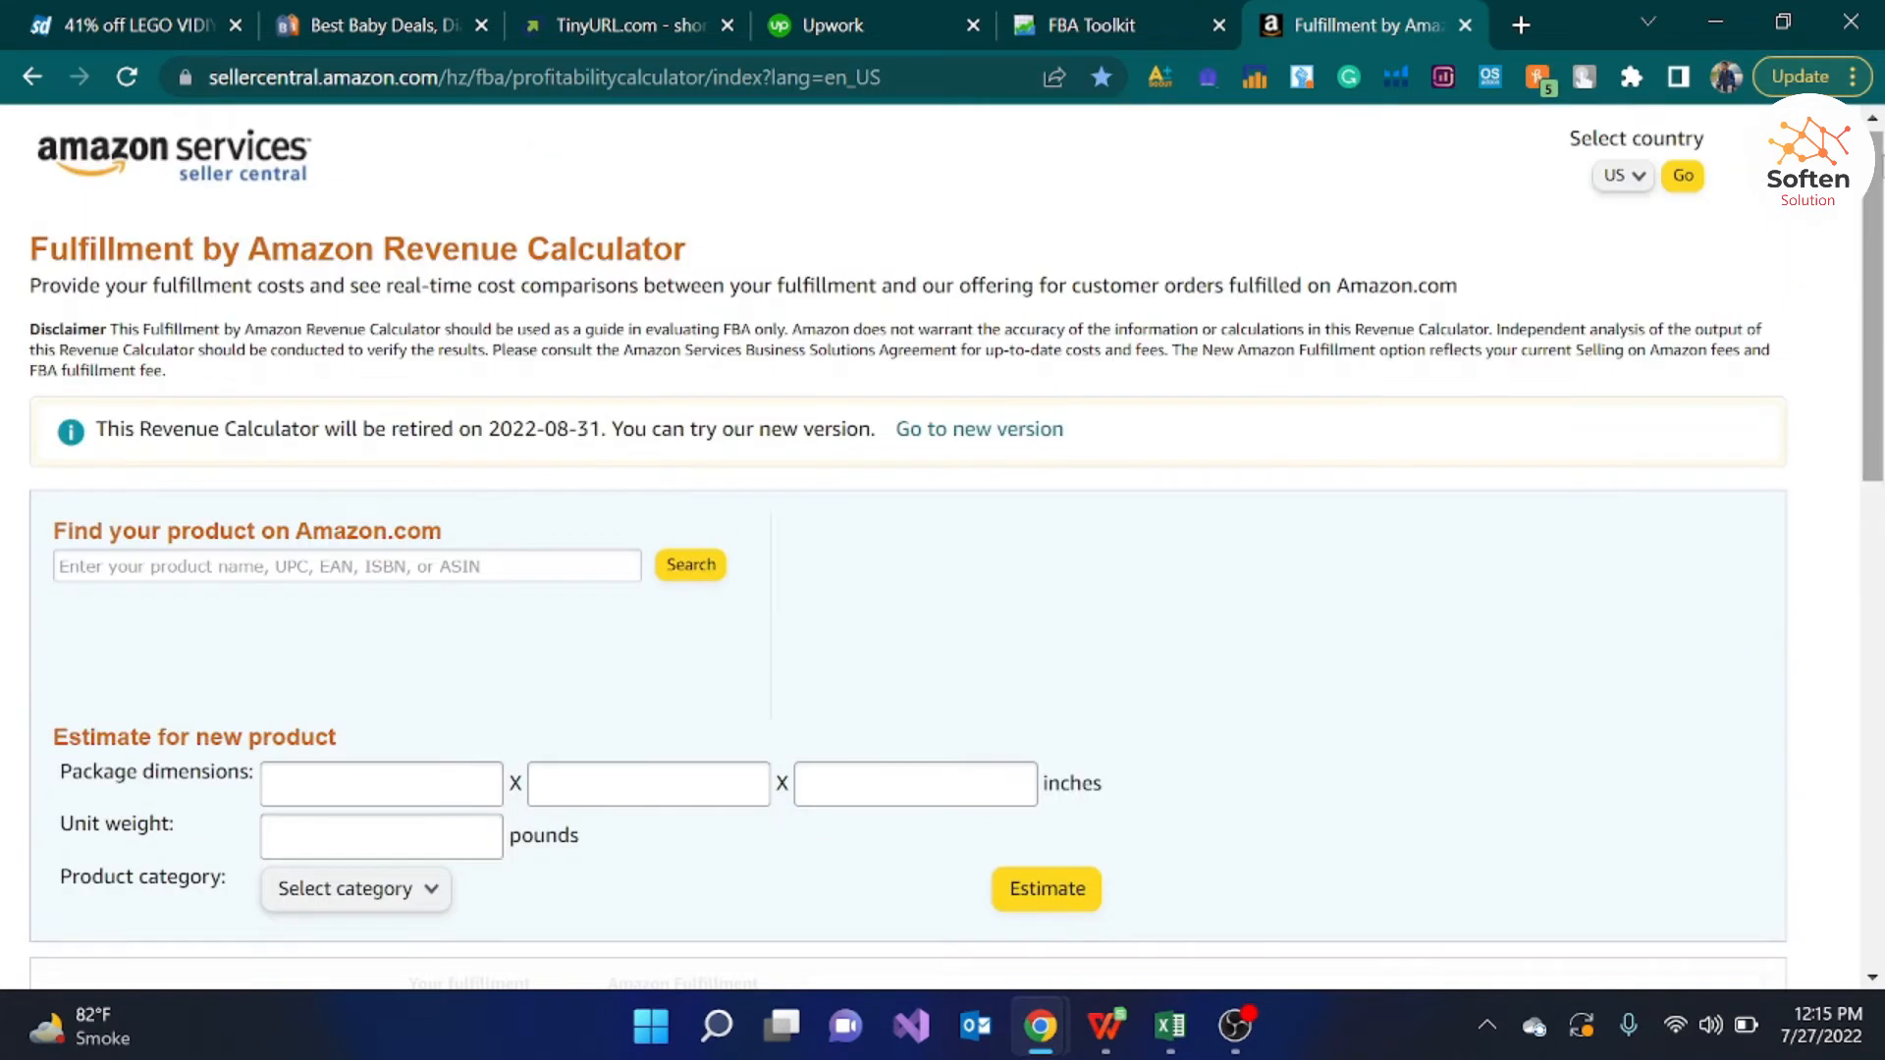
pyautogui.click(347, 566)
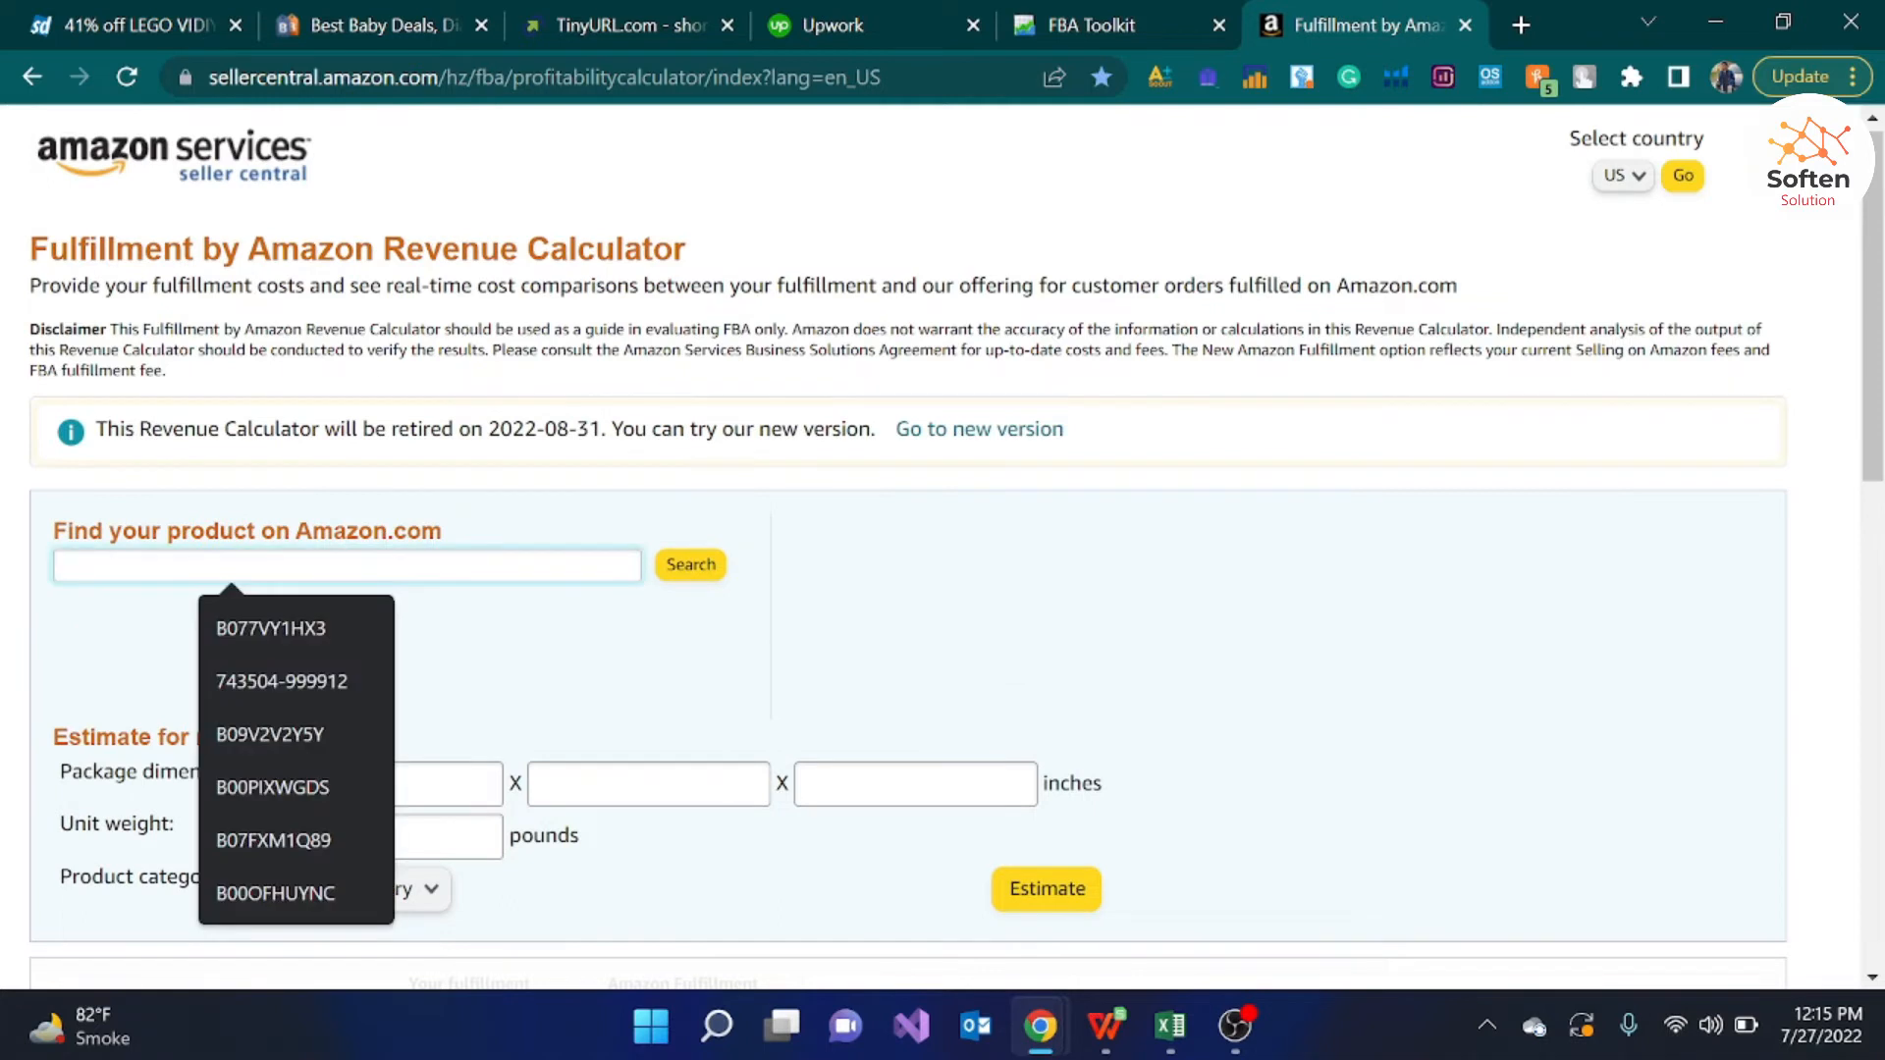
pyautogui.write('B00283MYSI')
pyautogui.click(702, 562)
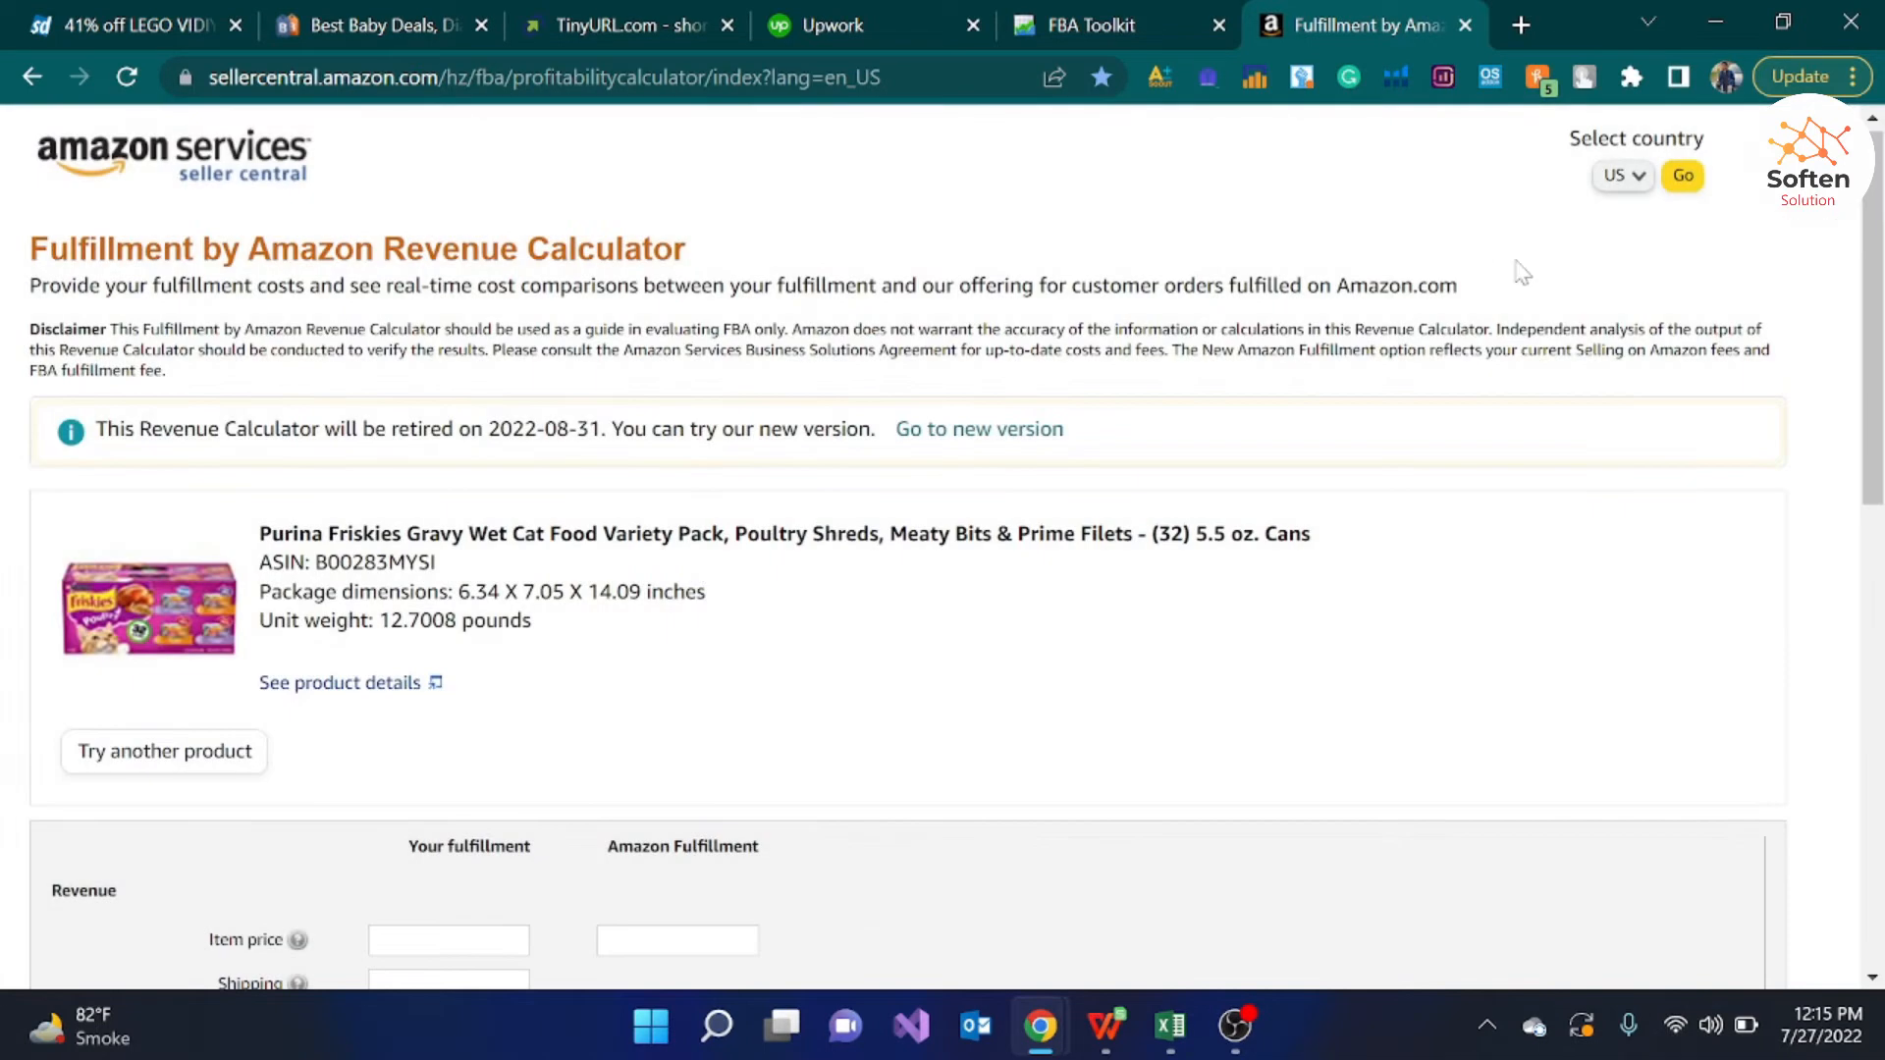
# Step: Set the Amazon Fulfillment item price to 22.98 and both product costs to 4.98, and calculate the fees and profit
pyautogui.scroll(-3, 812, 600)
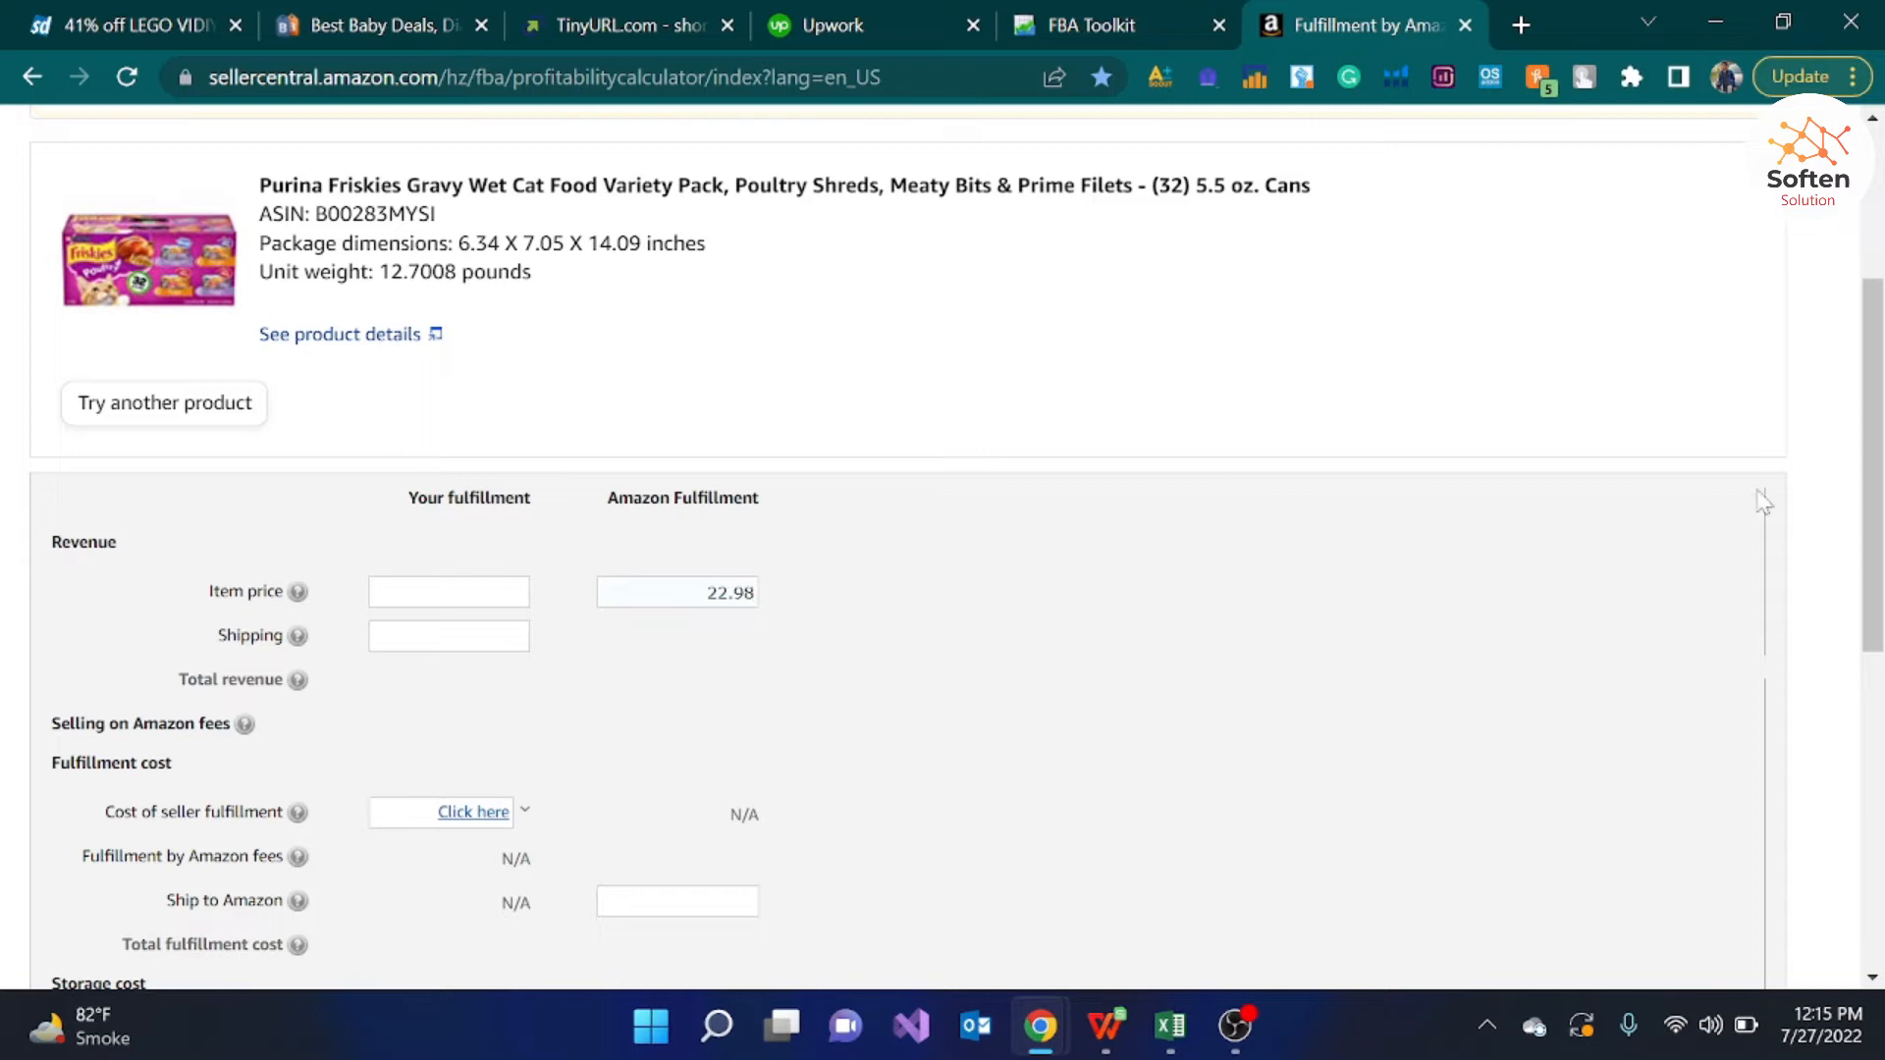
pyautogui.scroll(-5, 1299, 638)
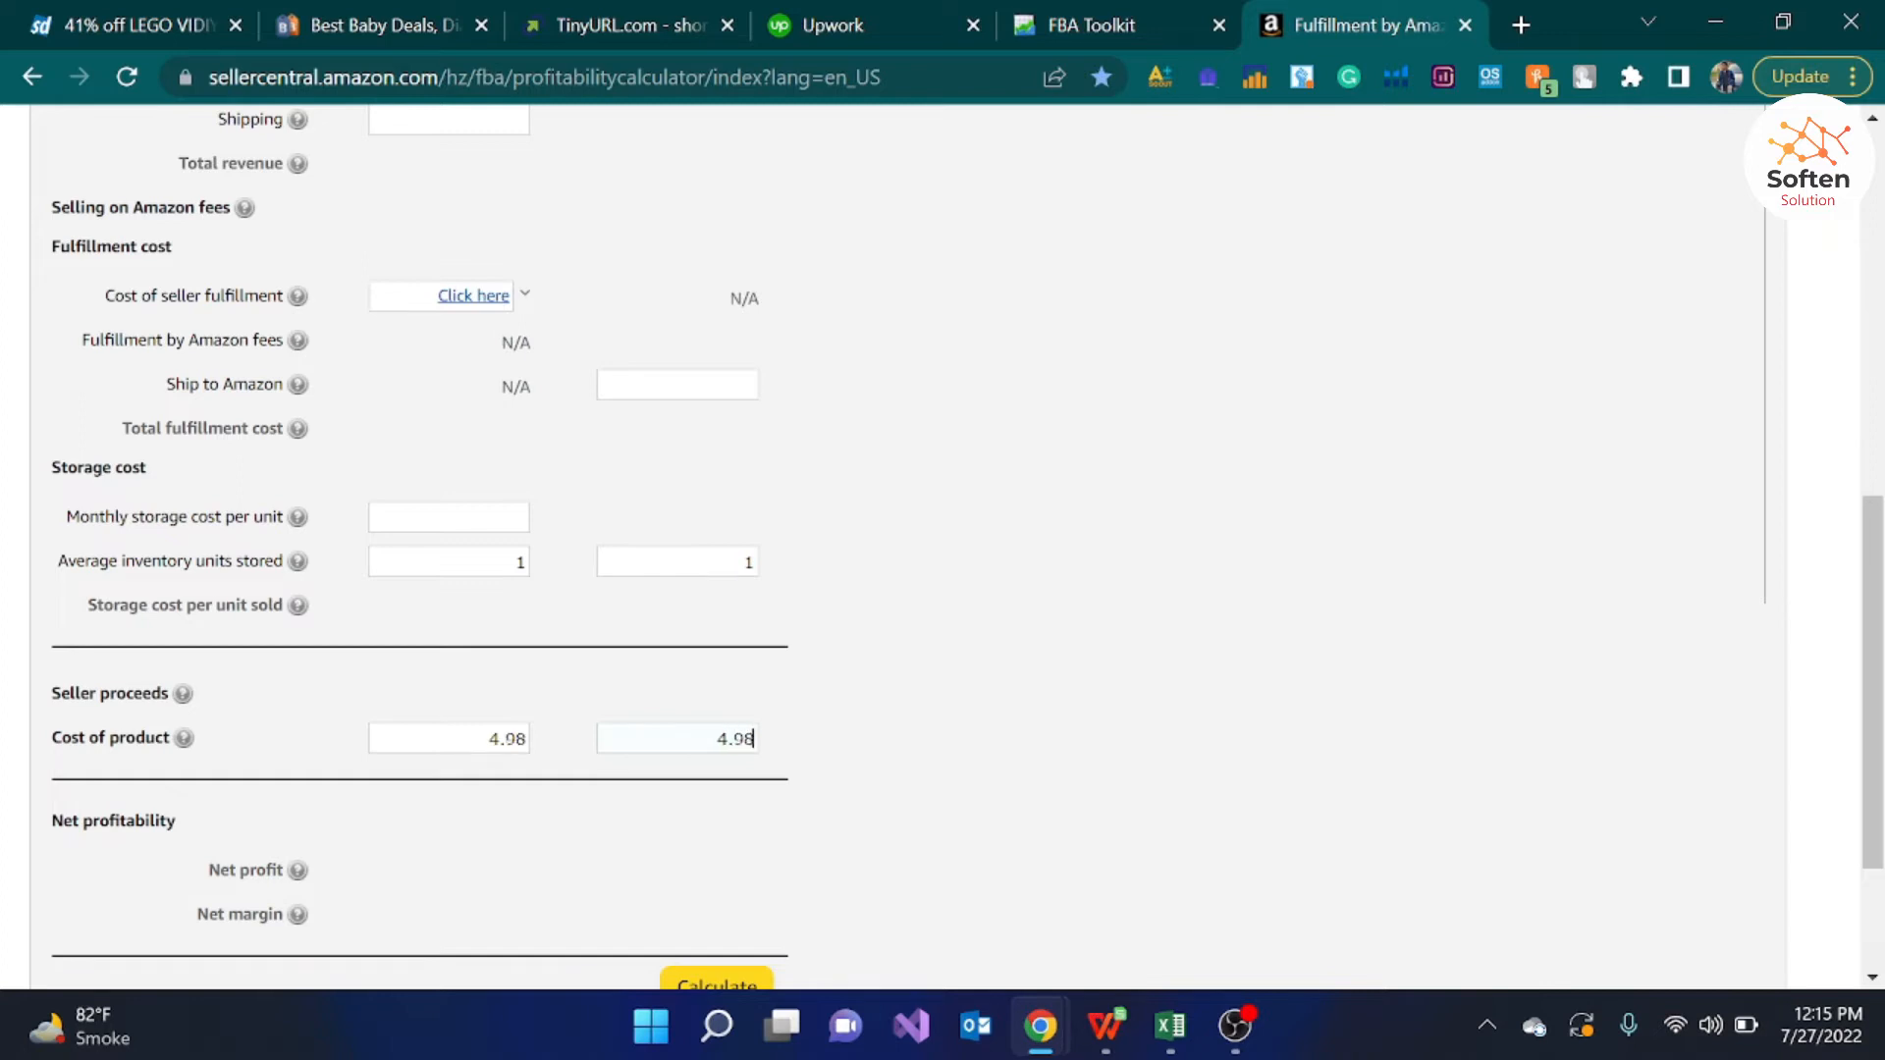
pyautogui.scroll(-2, 1675, 580)
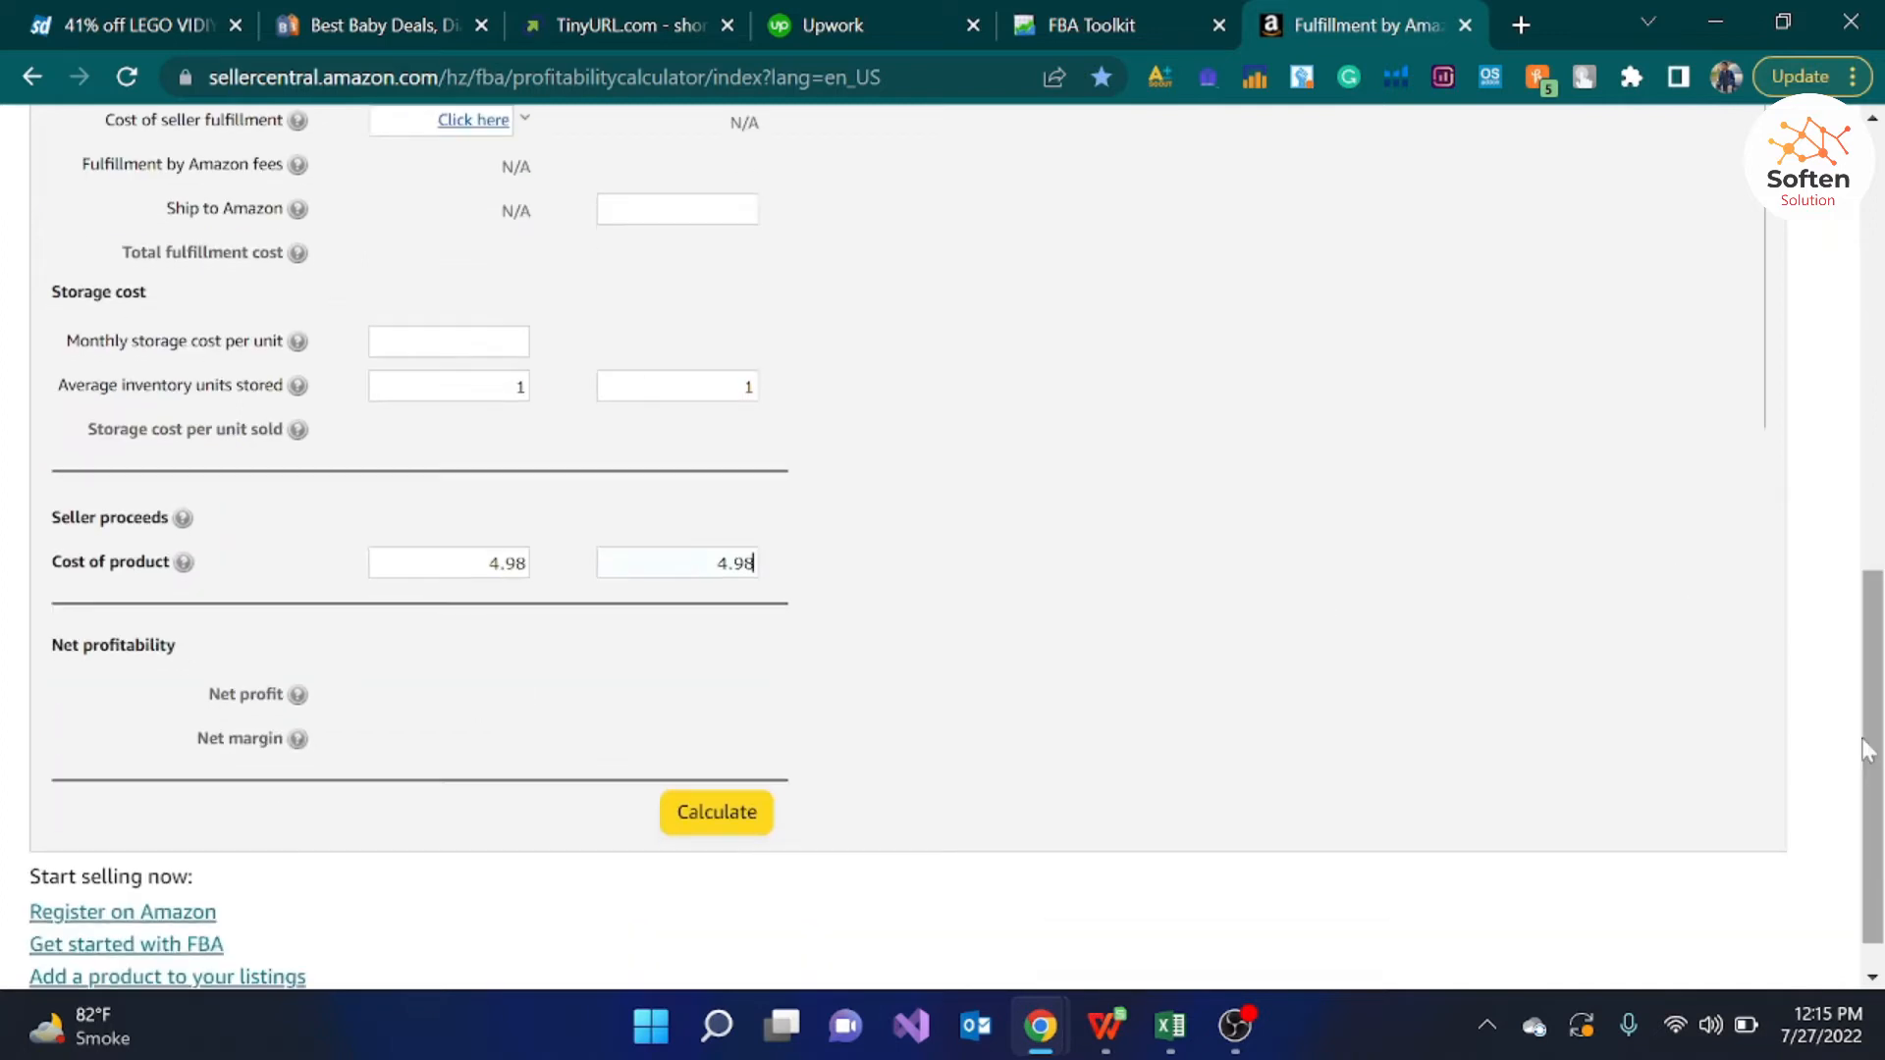
pyautogui.click(717, 817)
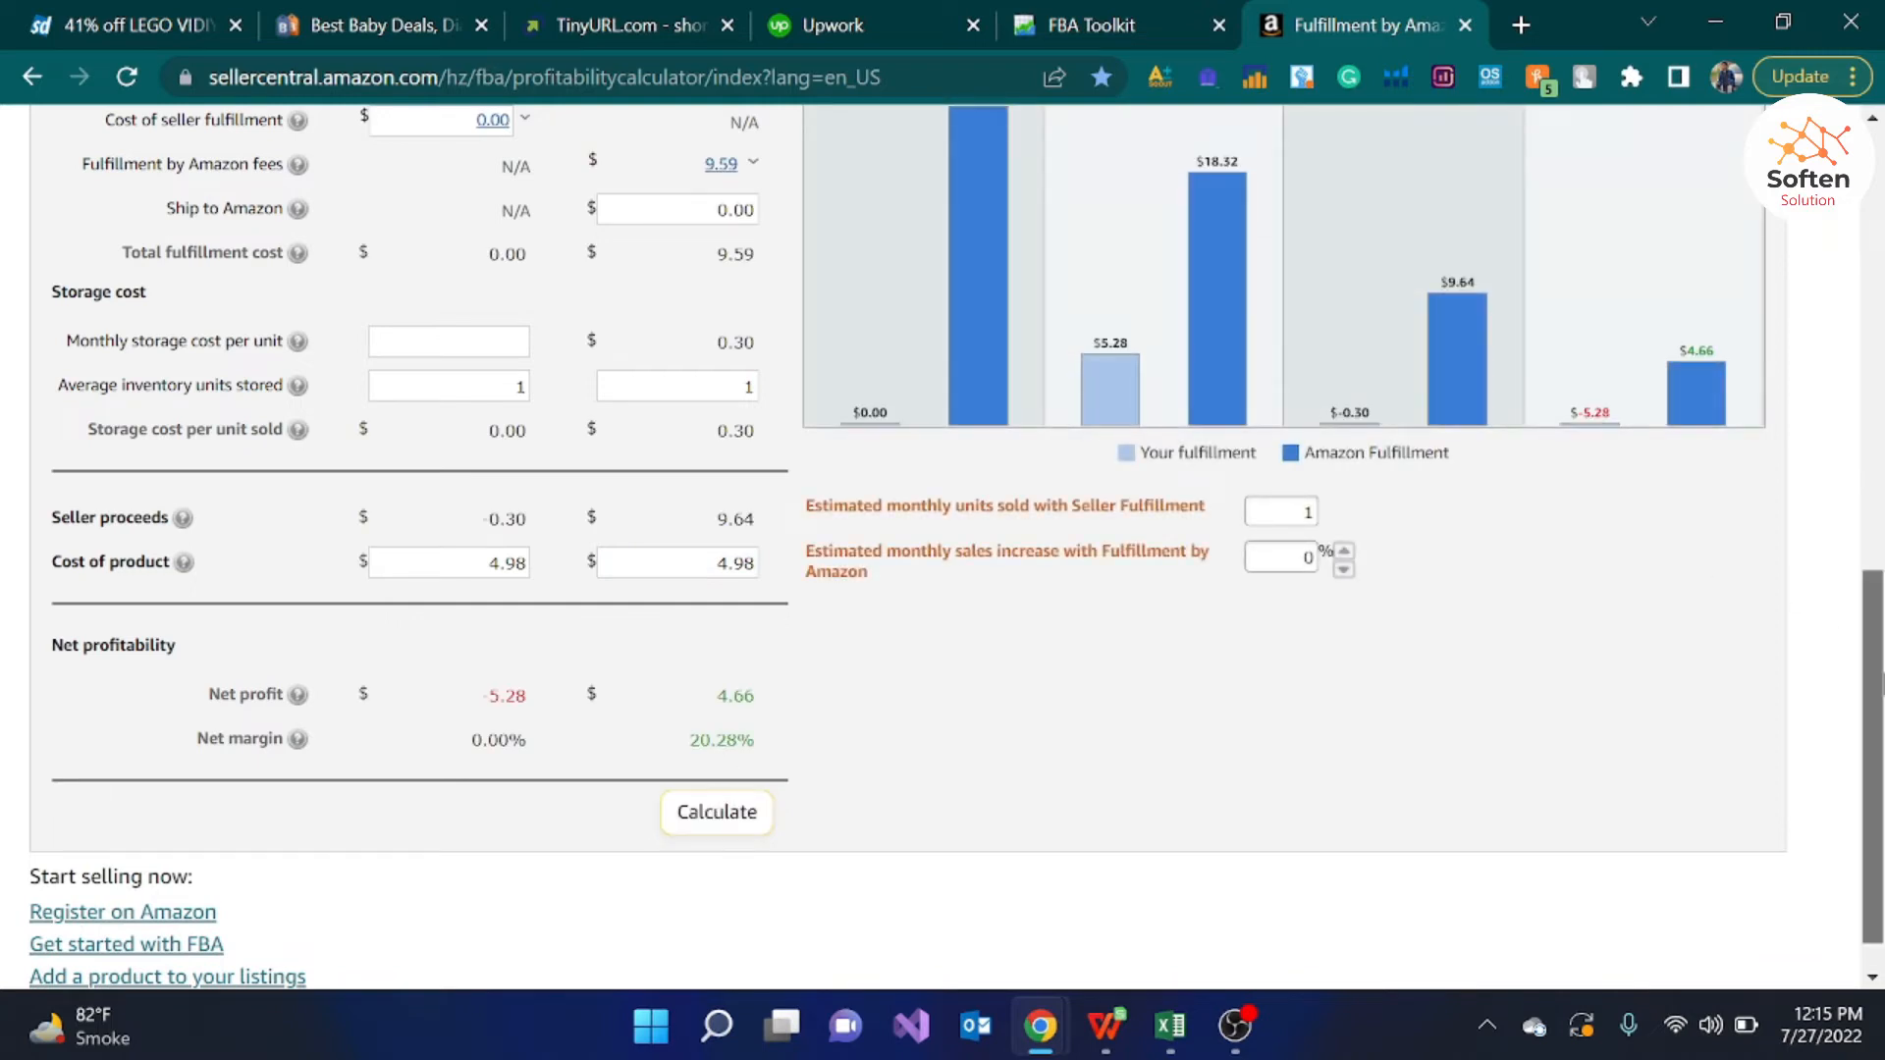
pyautogui.scroll(5, 1872, 746)
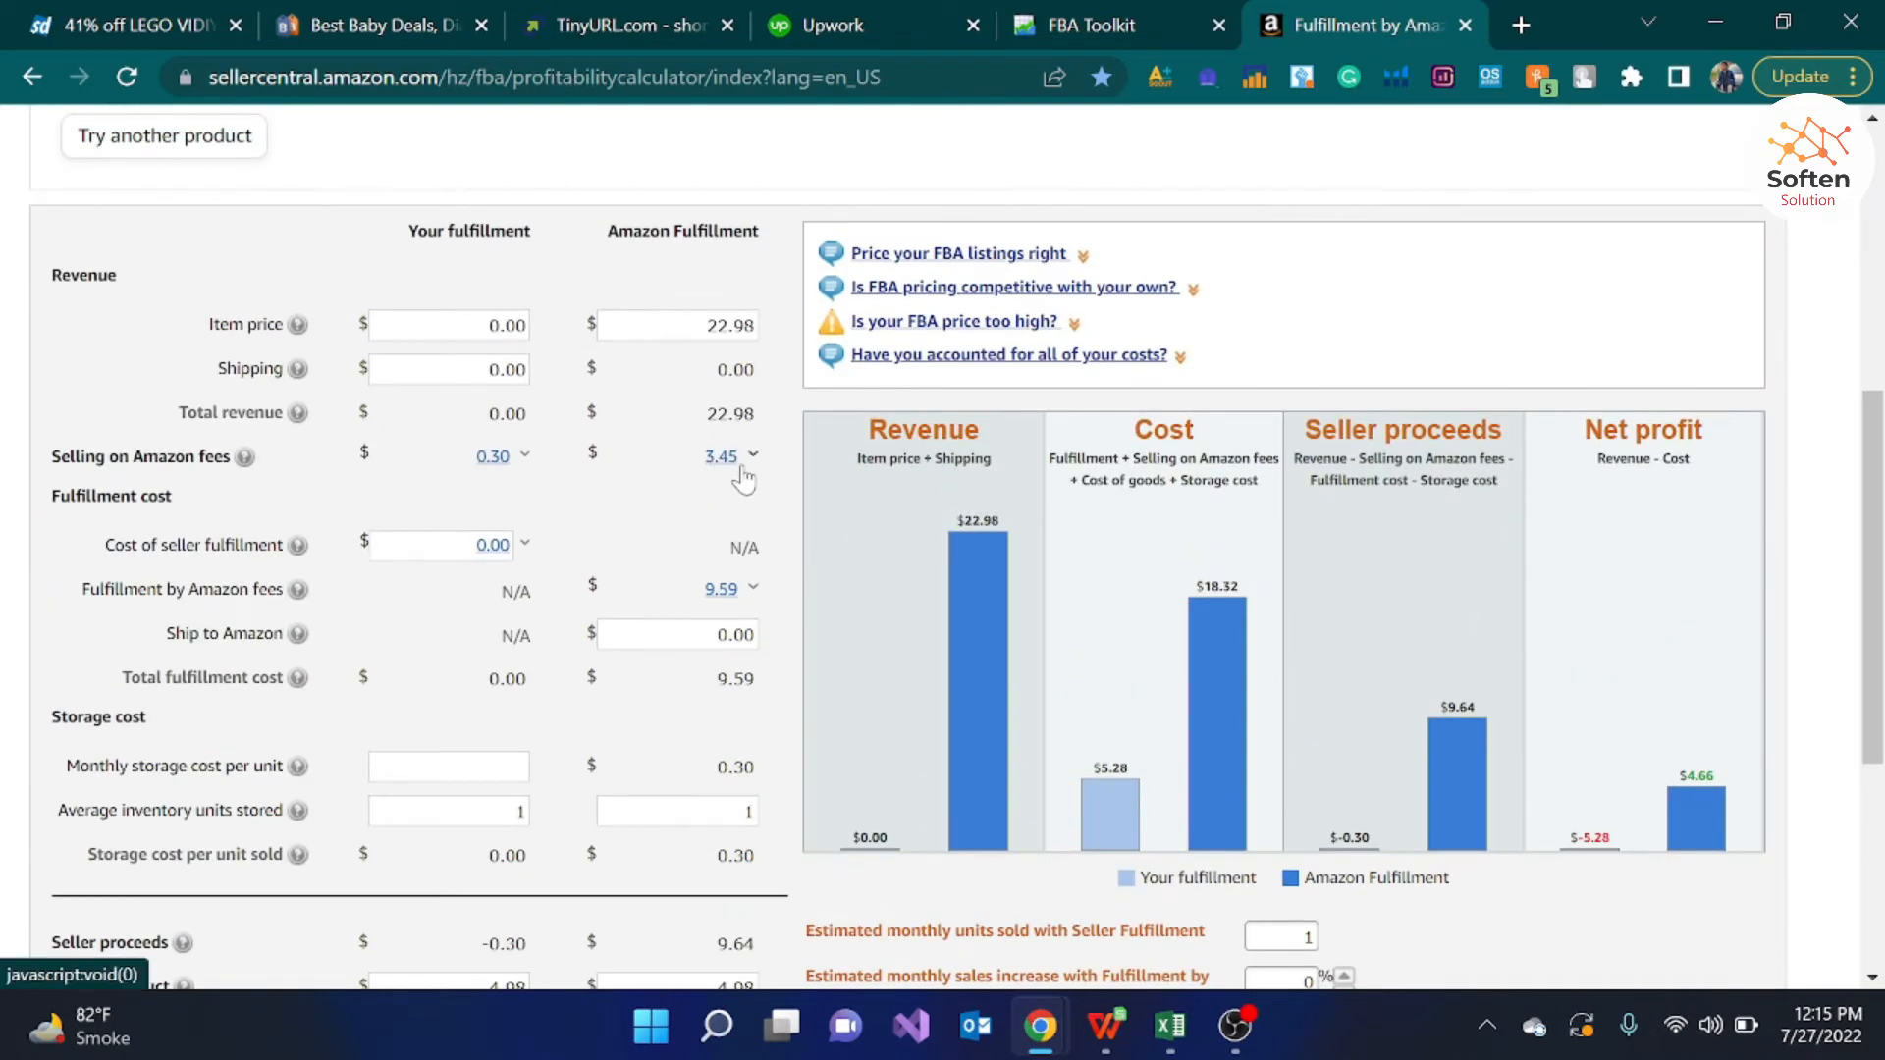
# Step: Switch to the Book1 workbook in Excel and enter shipping cost 11 in O2 and product cost 4.98 in P2
pyautogui.moveTo(1106, 1024)
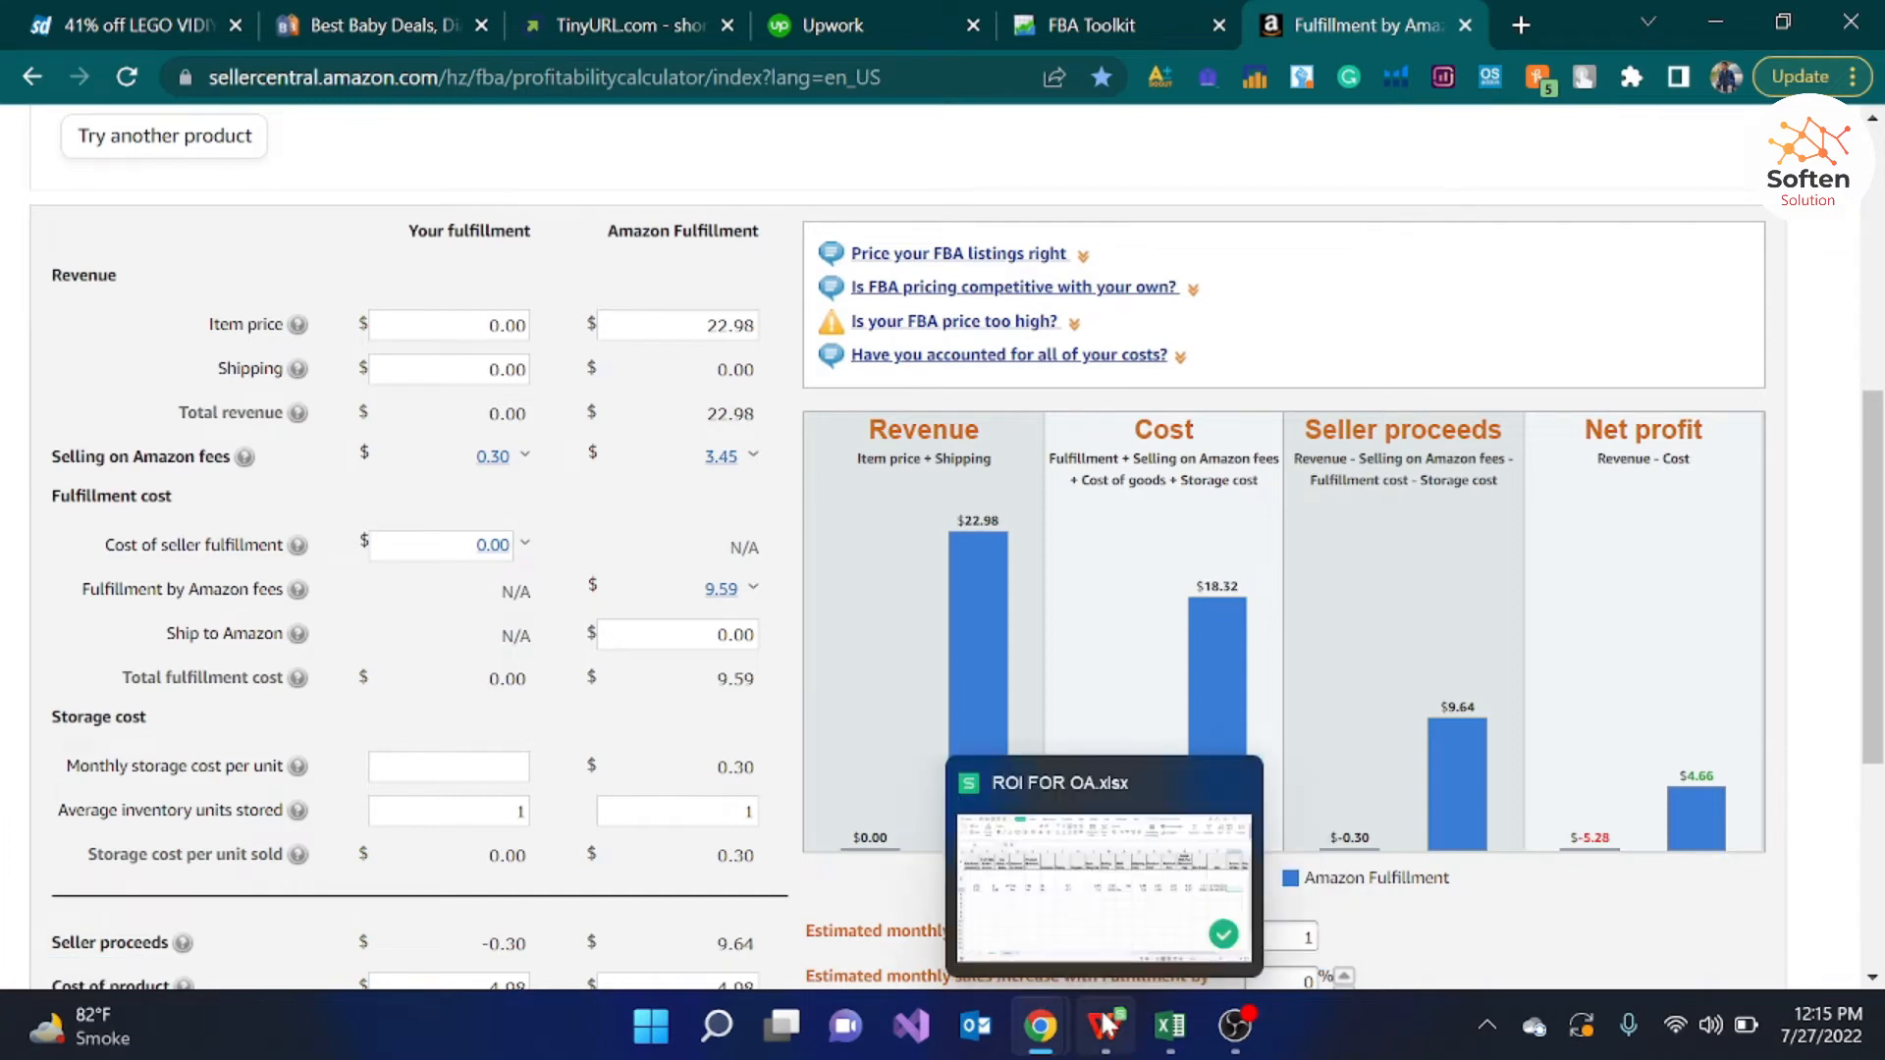
pyautogui.click(1151, 937)
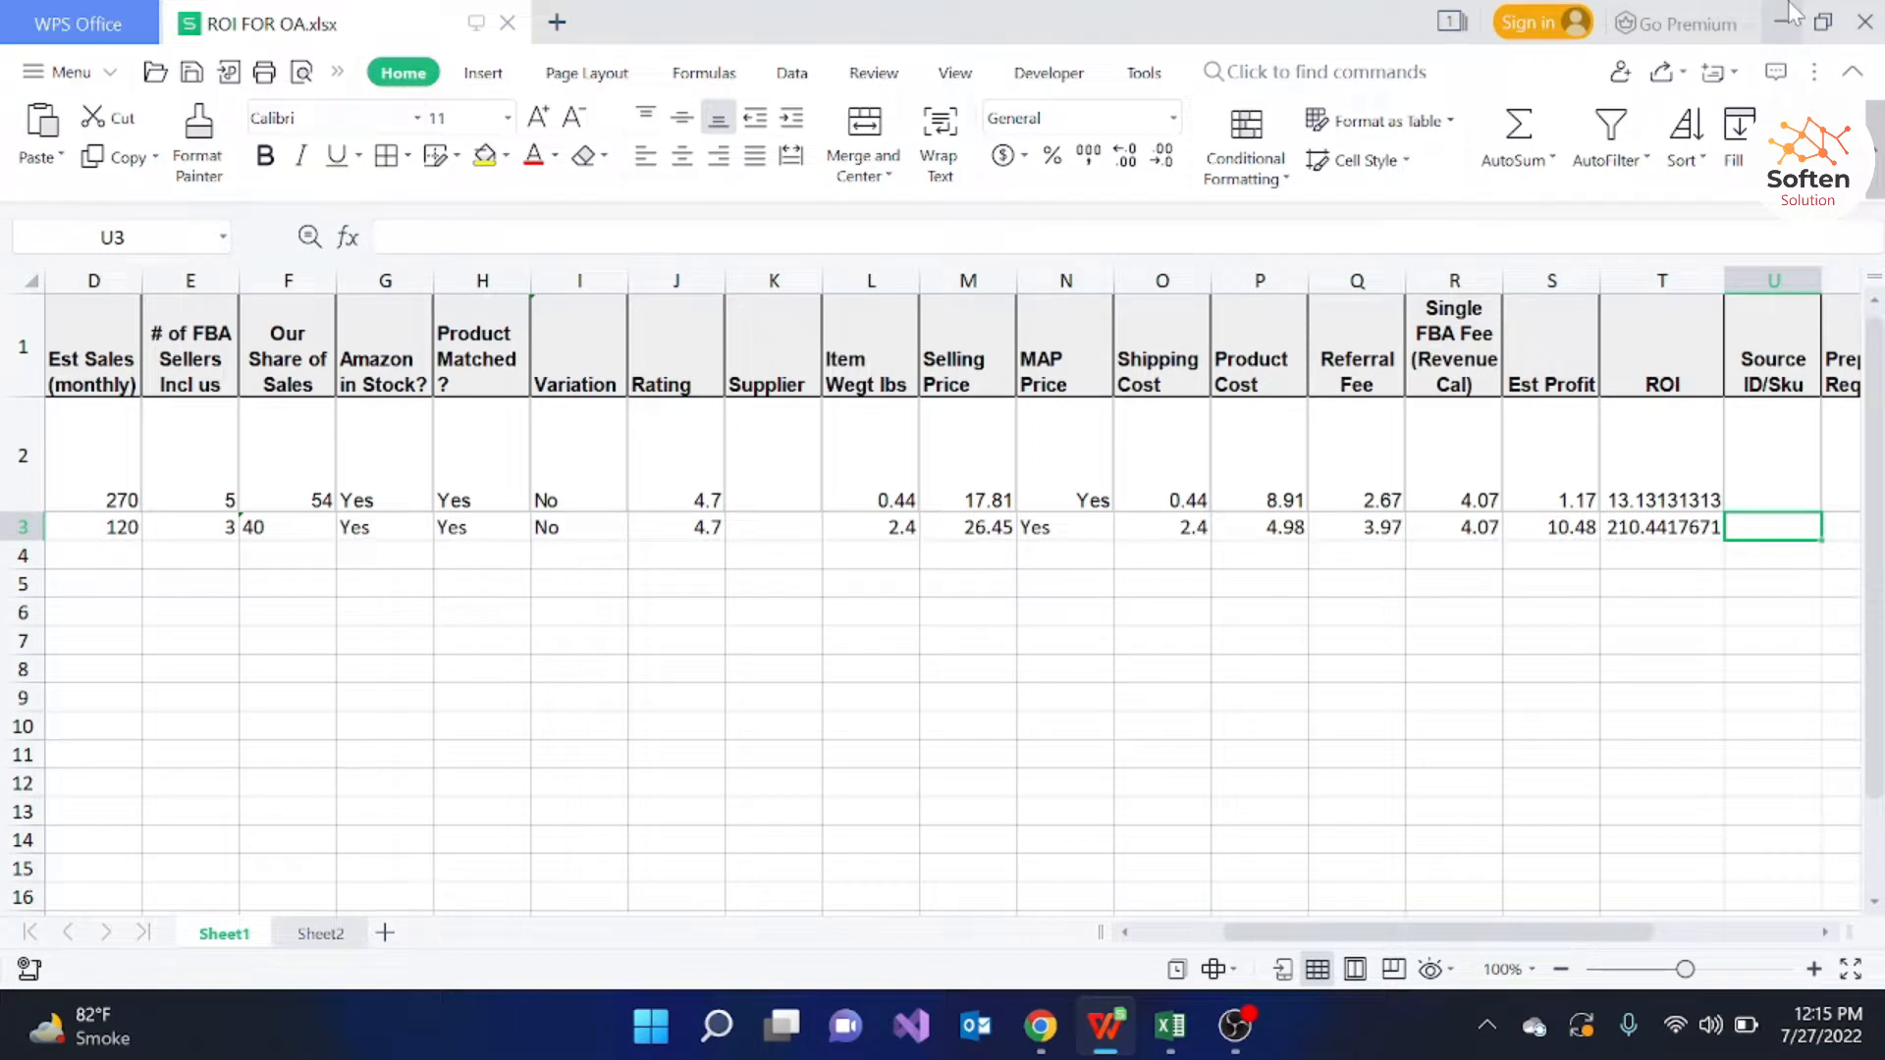
pyautogui.click(1789, 14)
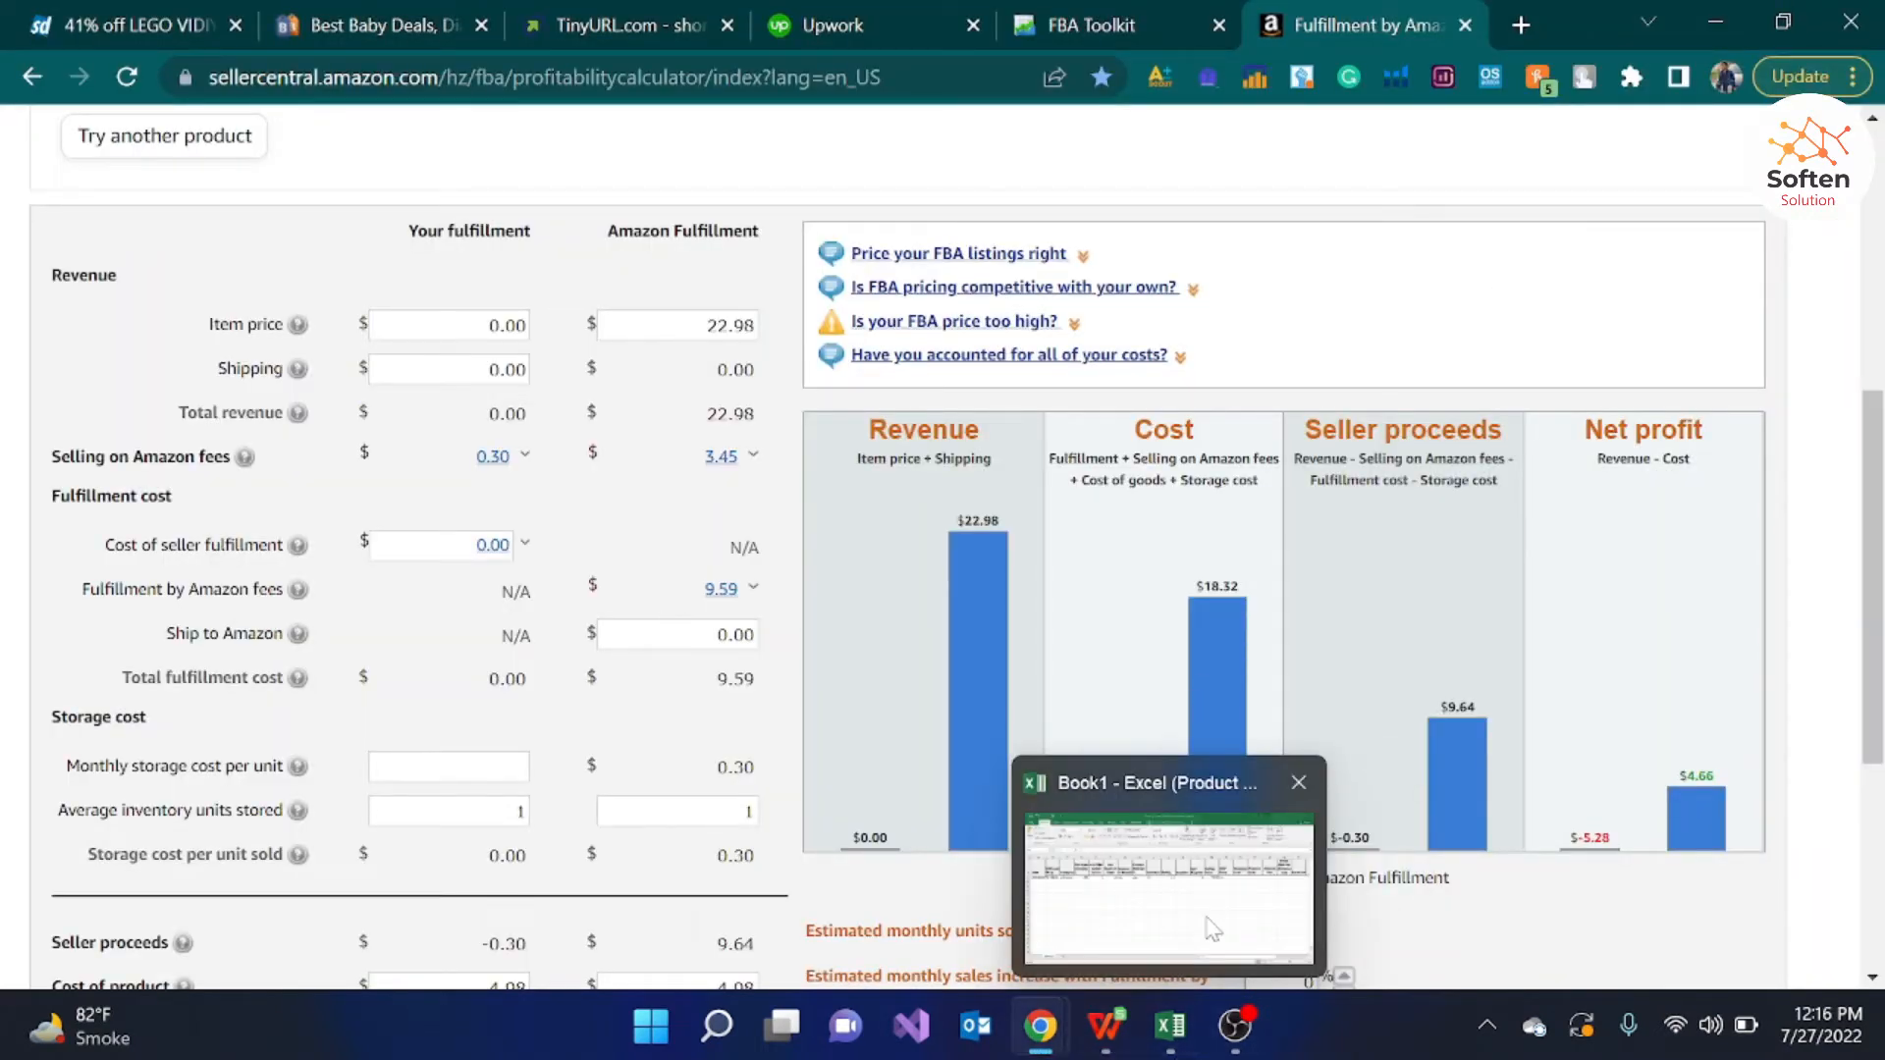
pyautogui.click(1208, 951)
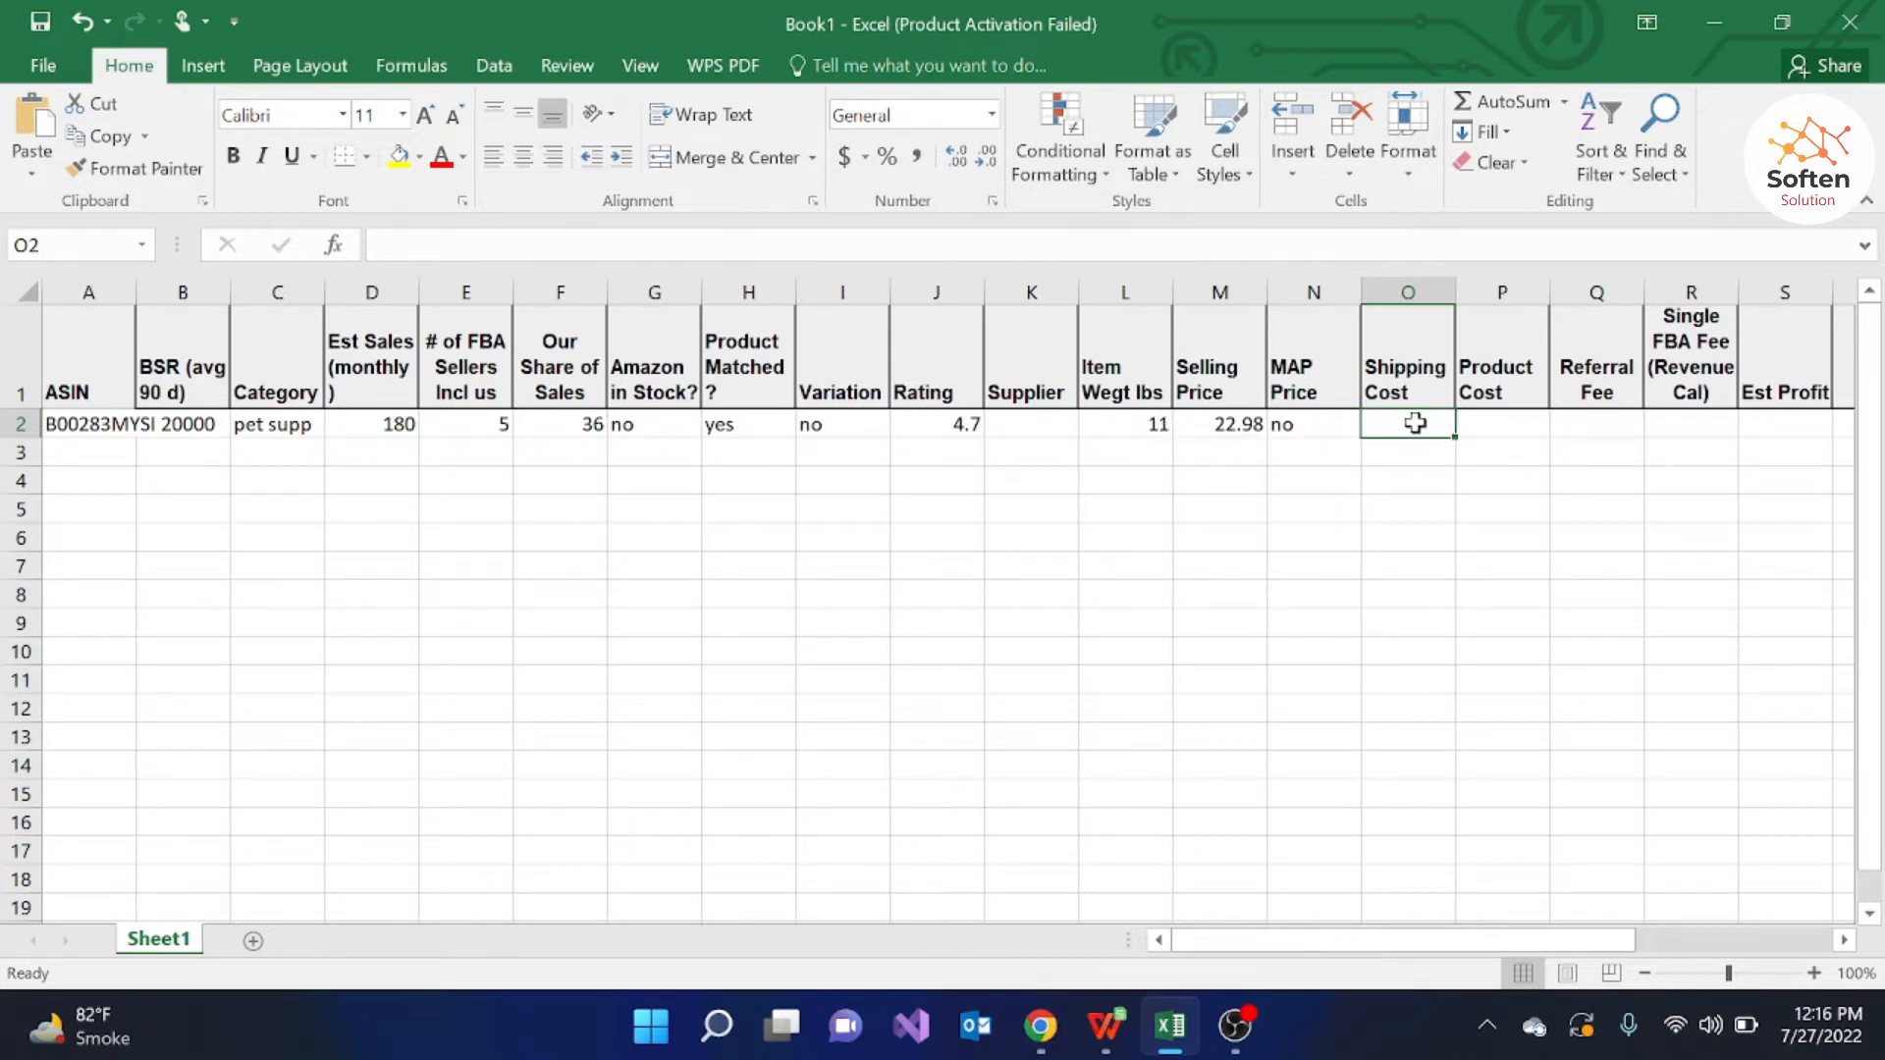
pyautogui.write('11')
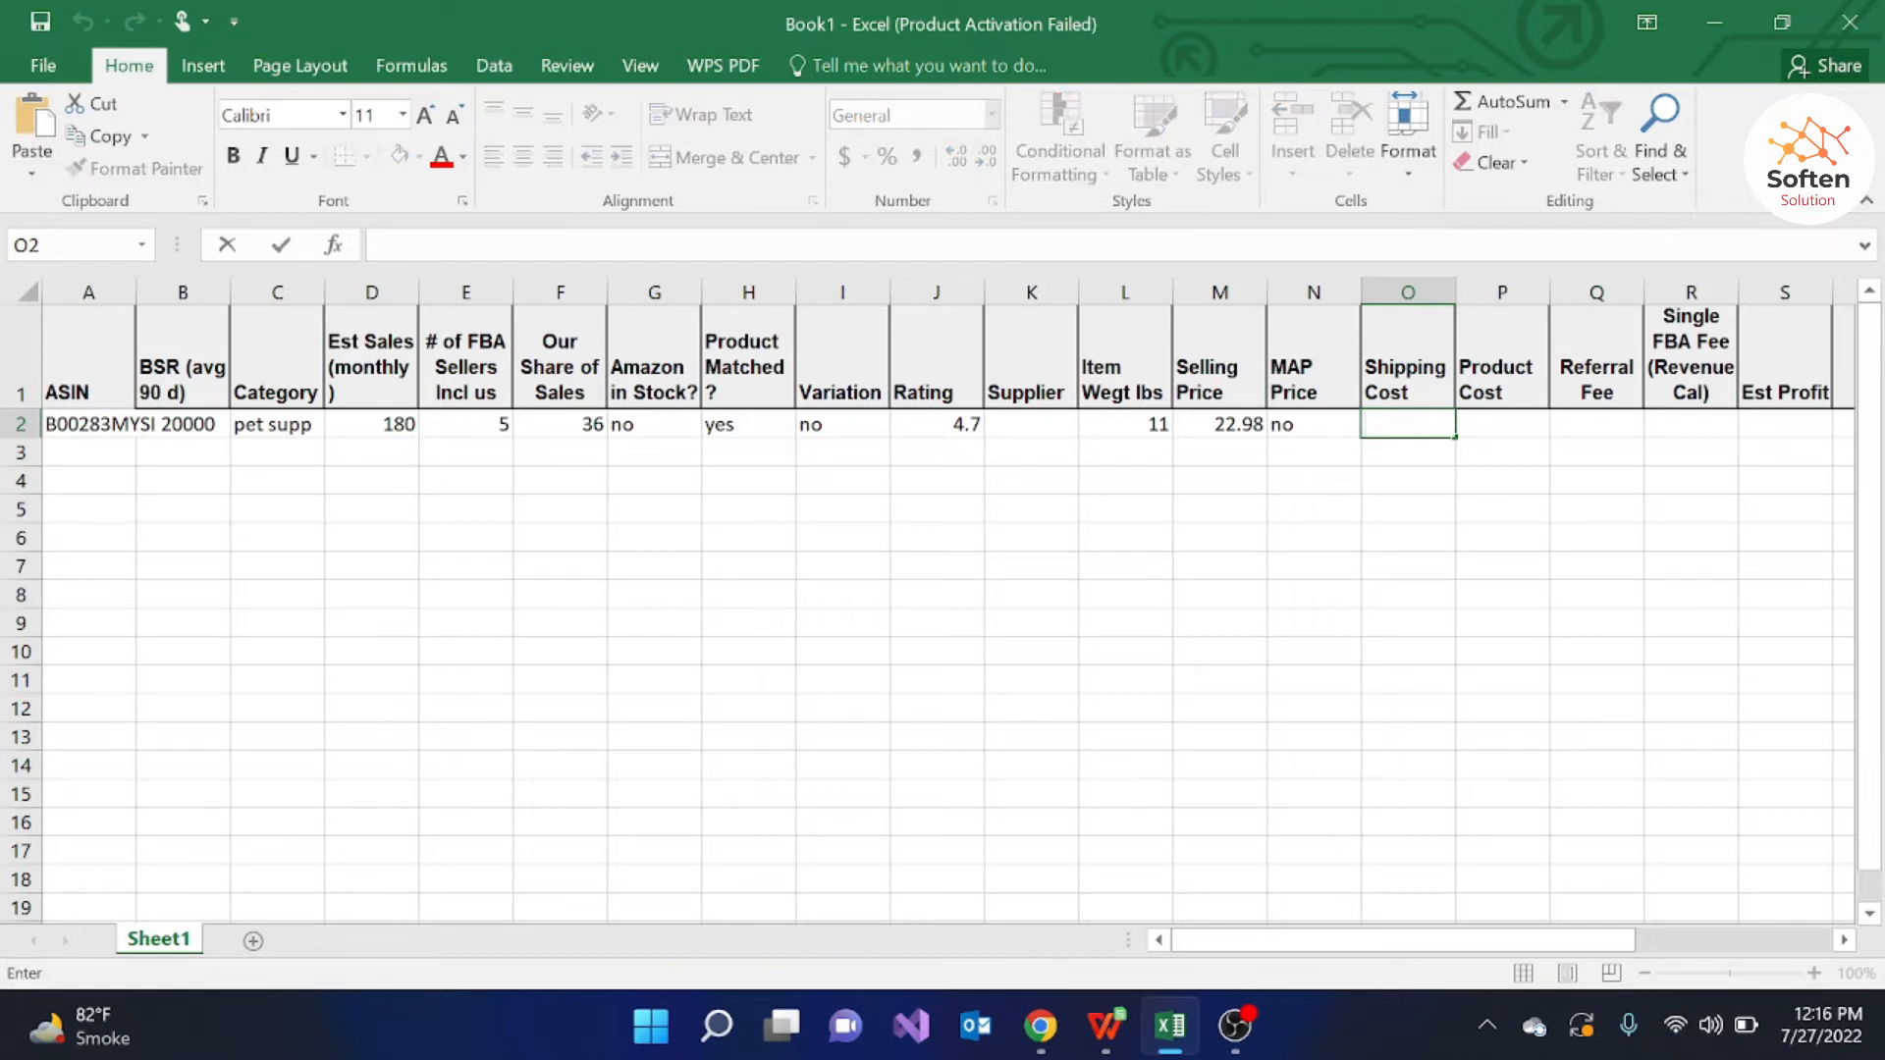
pyautogui.click(1468, 426)
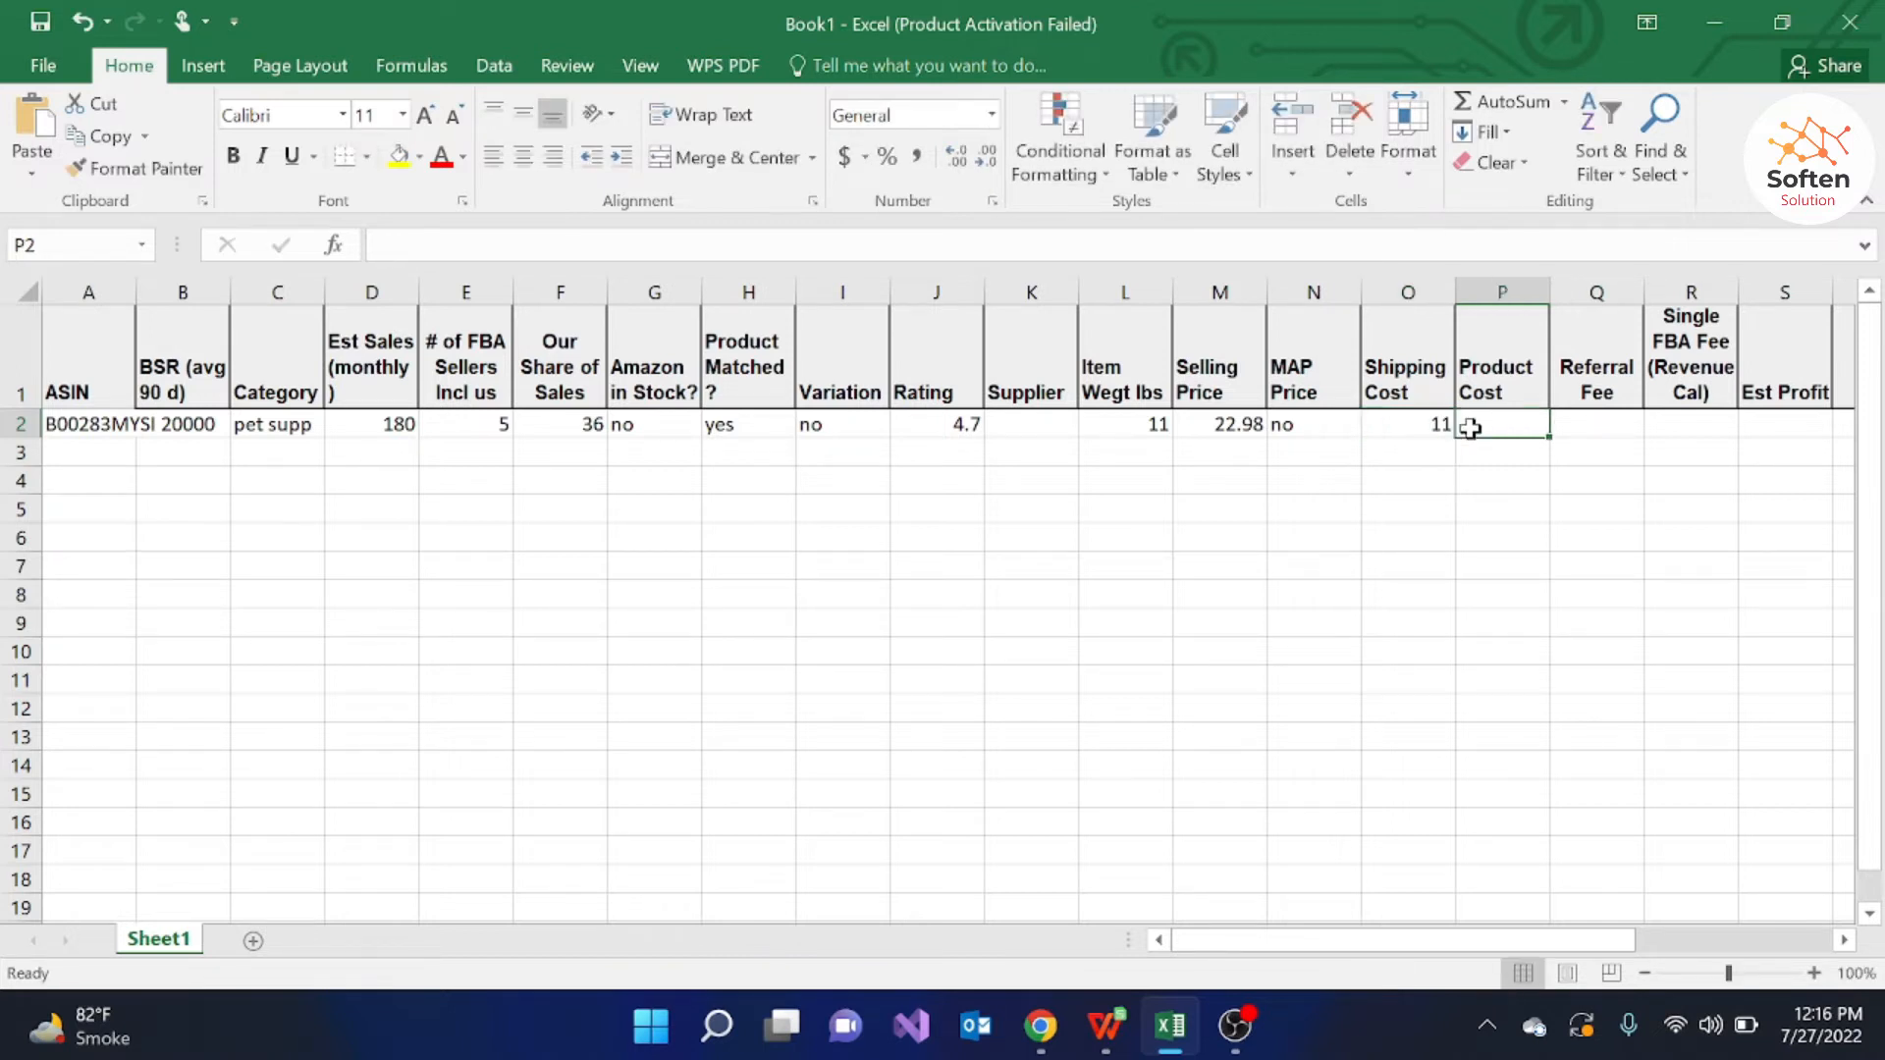
pyautogui.write('4.98')
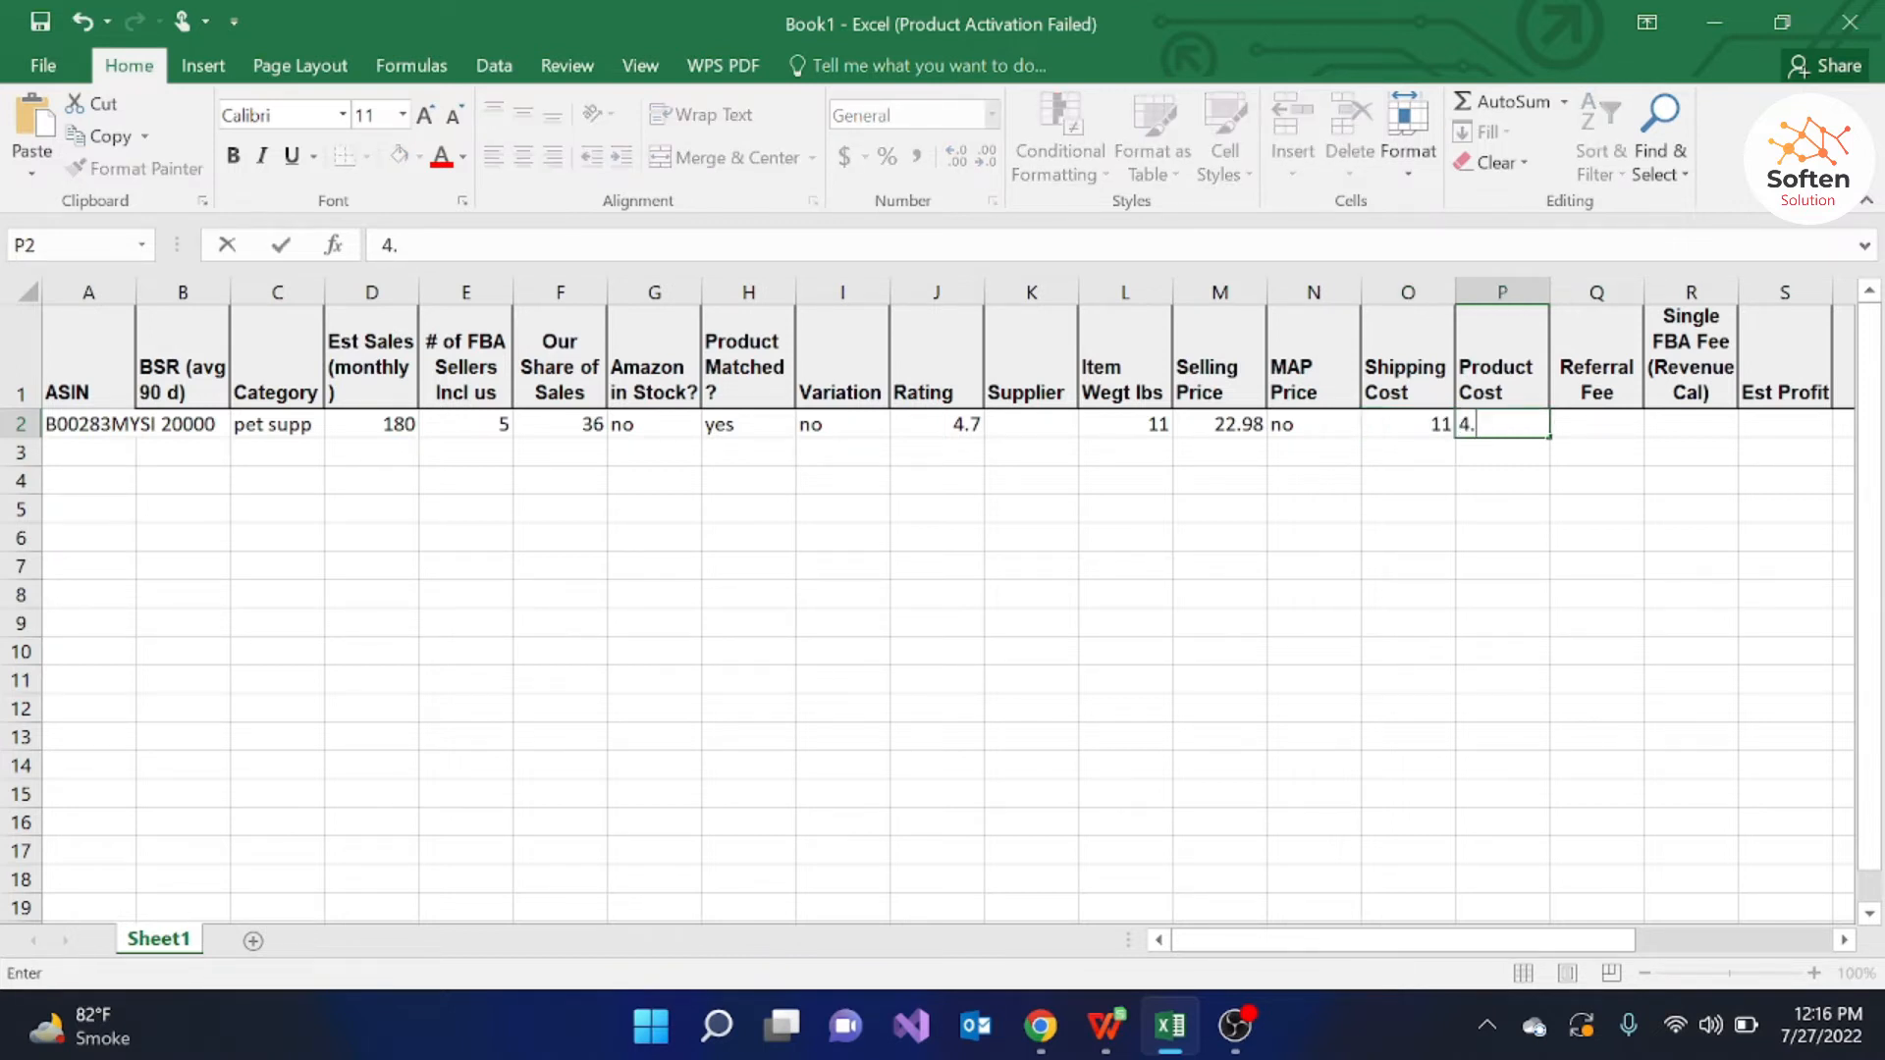
pyautogui.click(1594, 429)
# Step: Check the Amazon Fulfillment selling fee in the revenue calculator and enter 3.45 as the Referral Fee in Q2 of the Excel sheet
pyautogui.moveTo(1143, 1049)
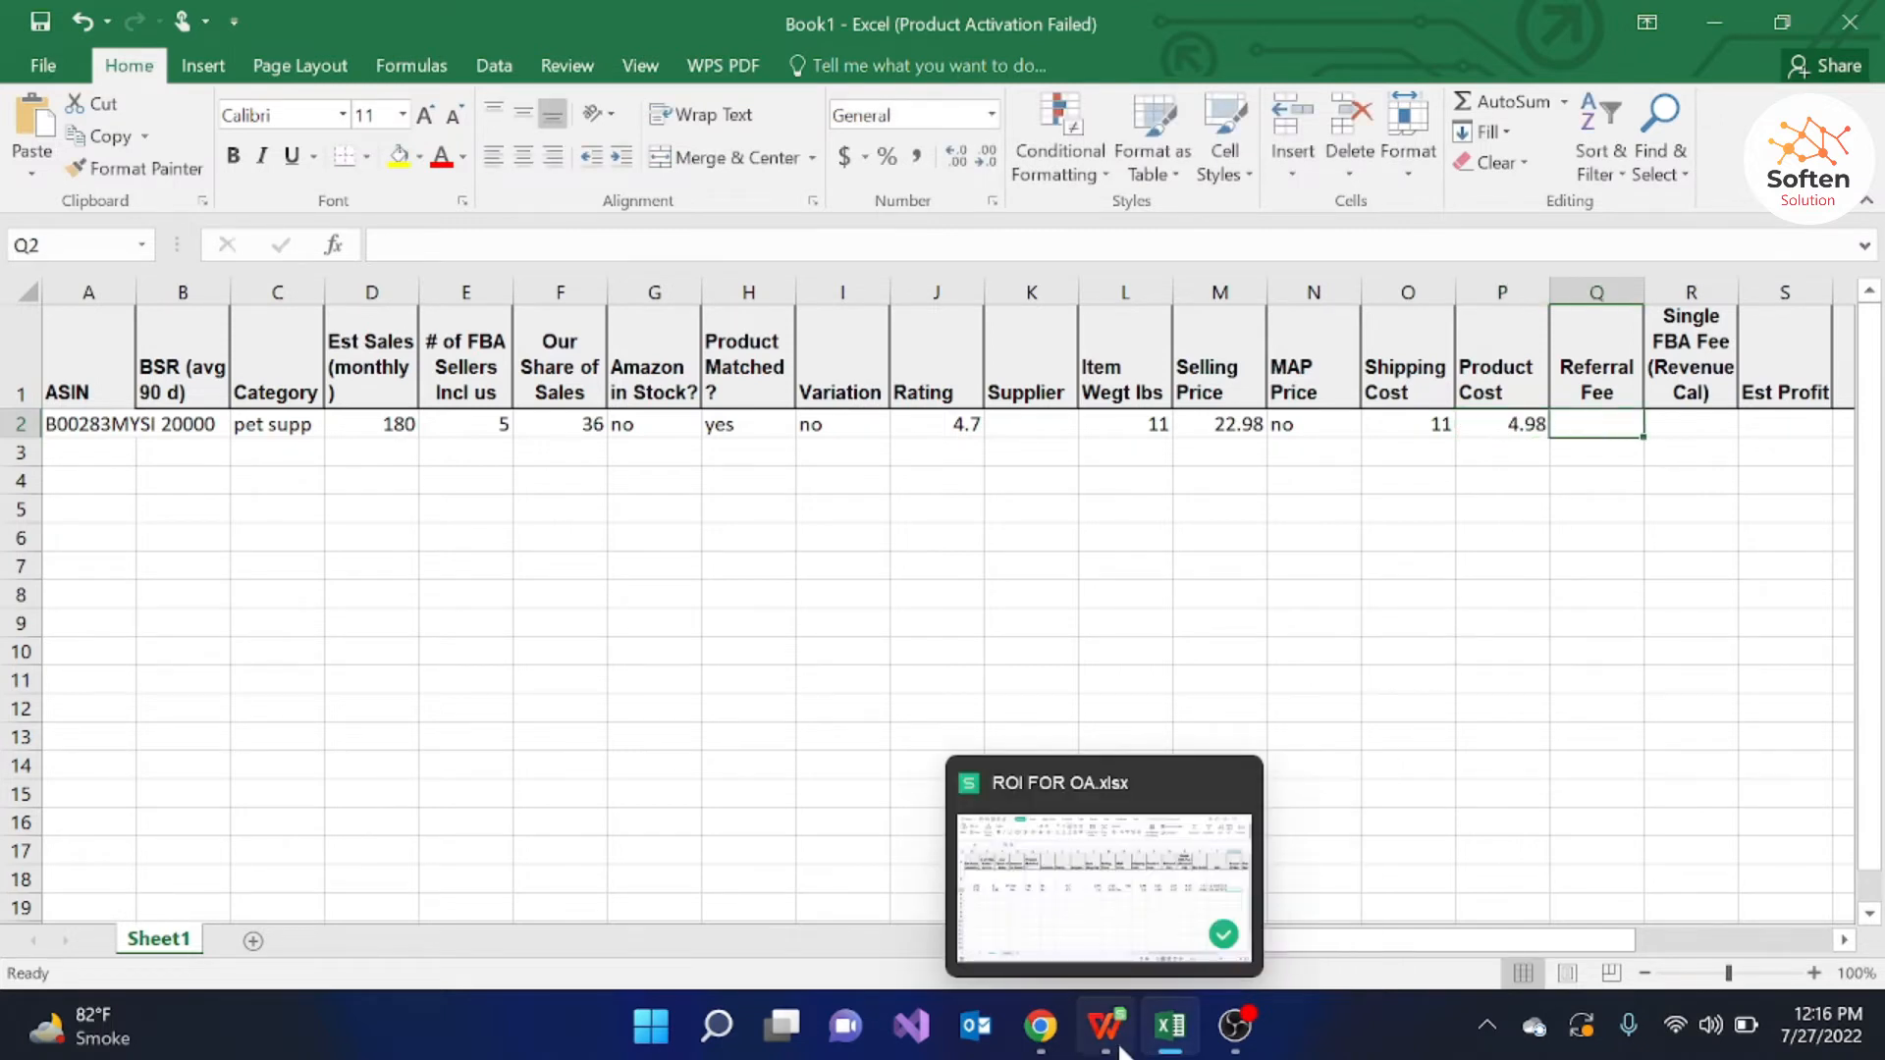
pyautogui.moveTo(1060, 1046)
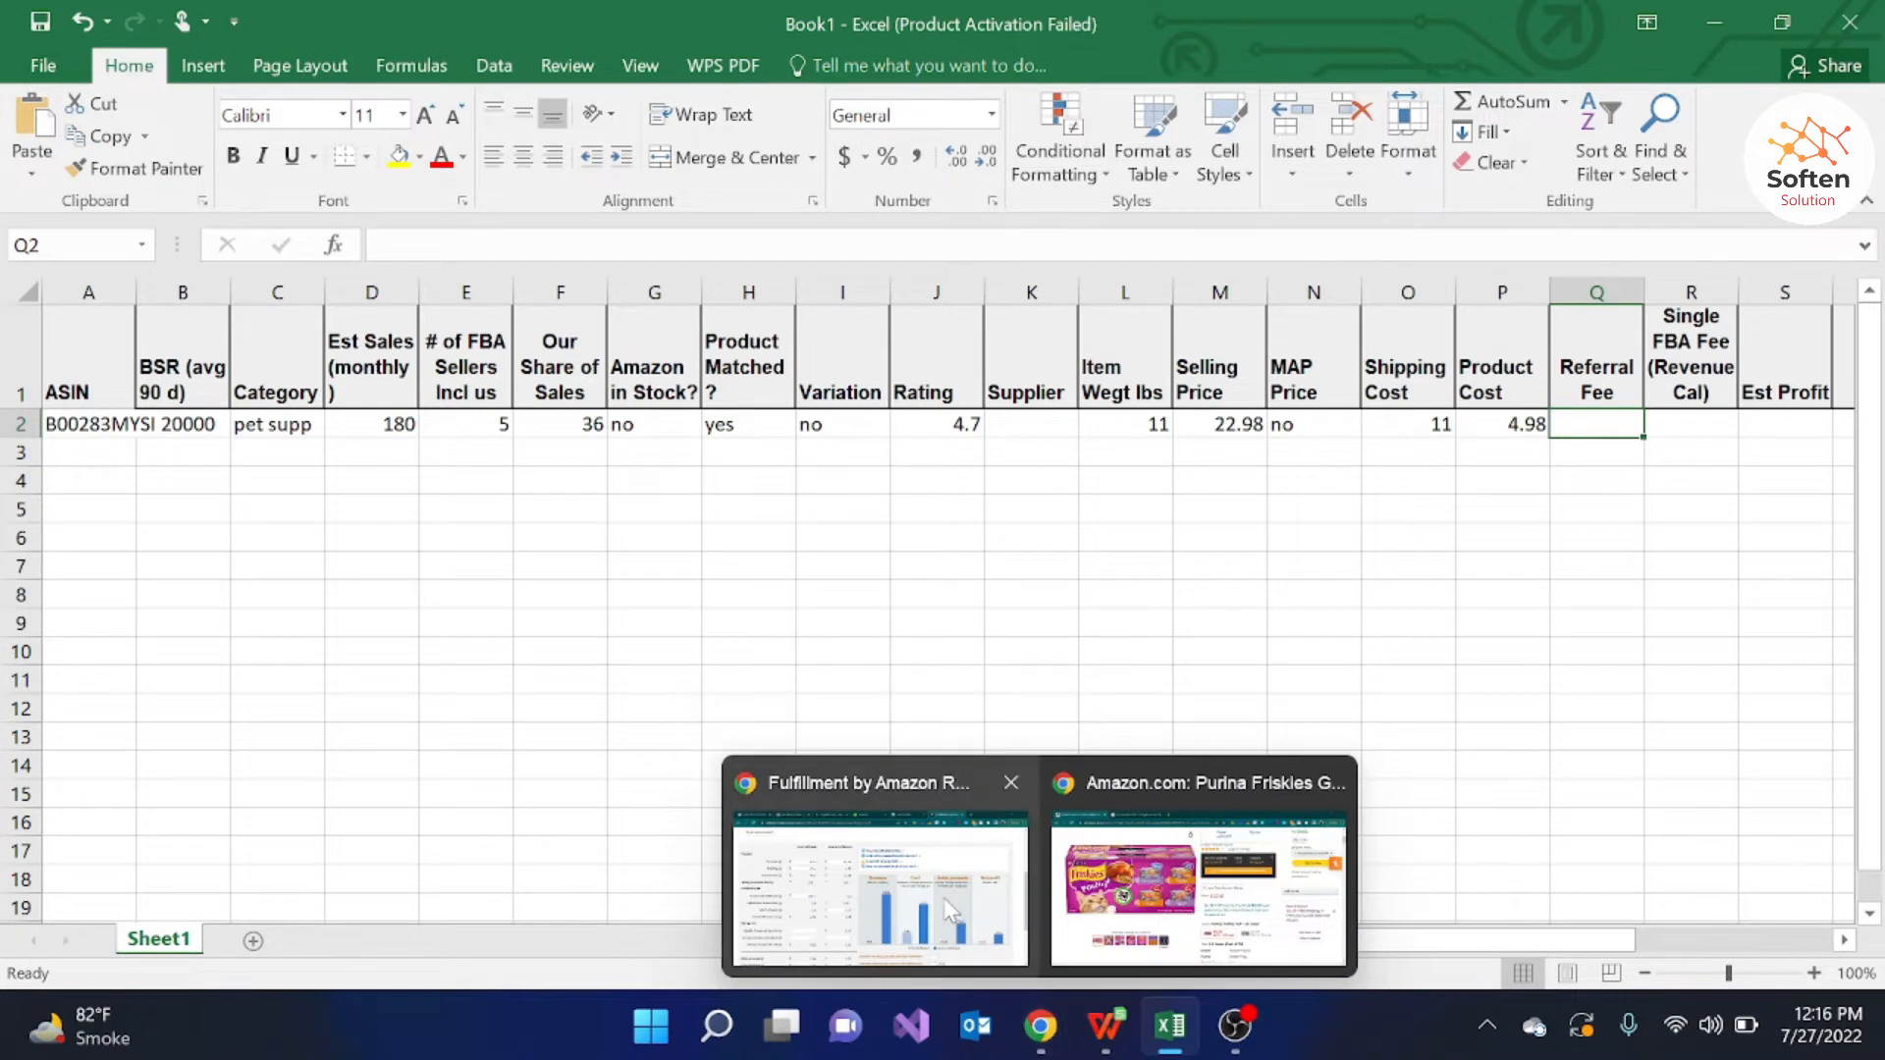
pyautogui.click(881, 884)
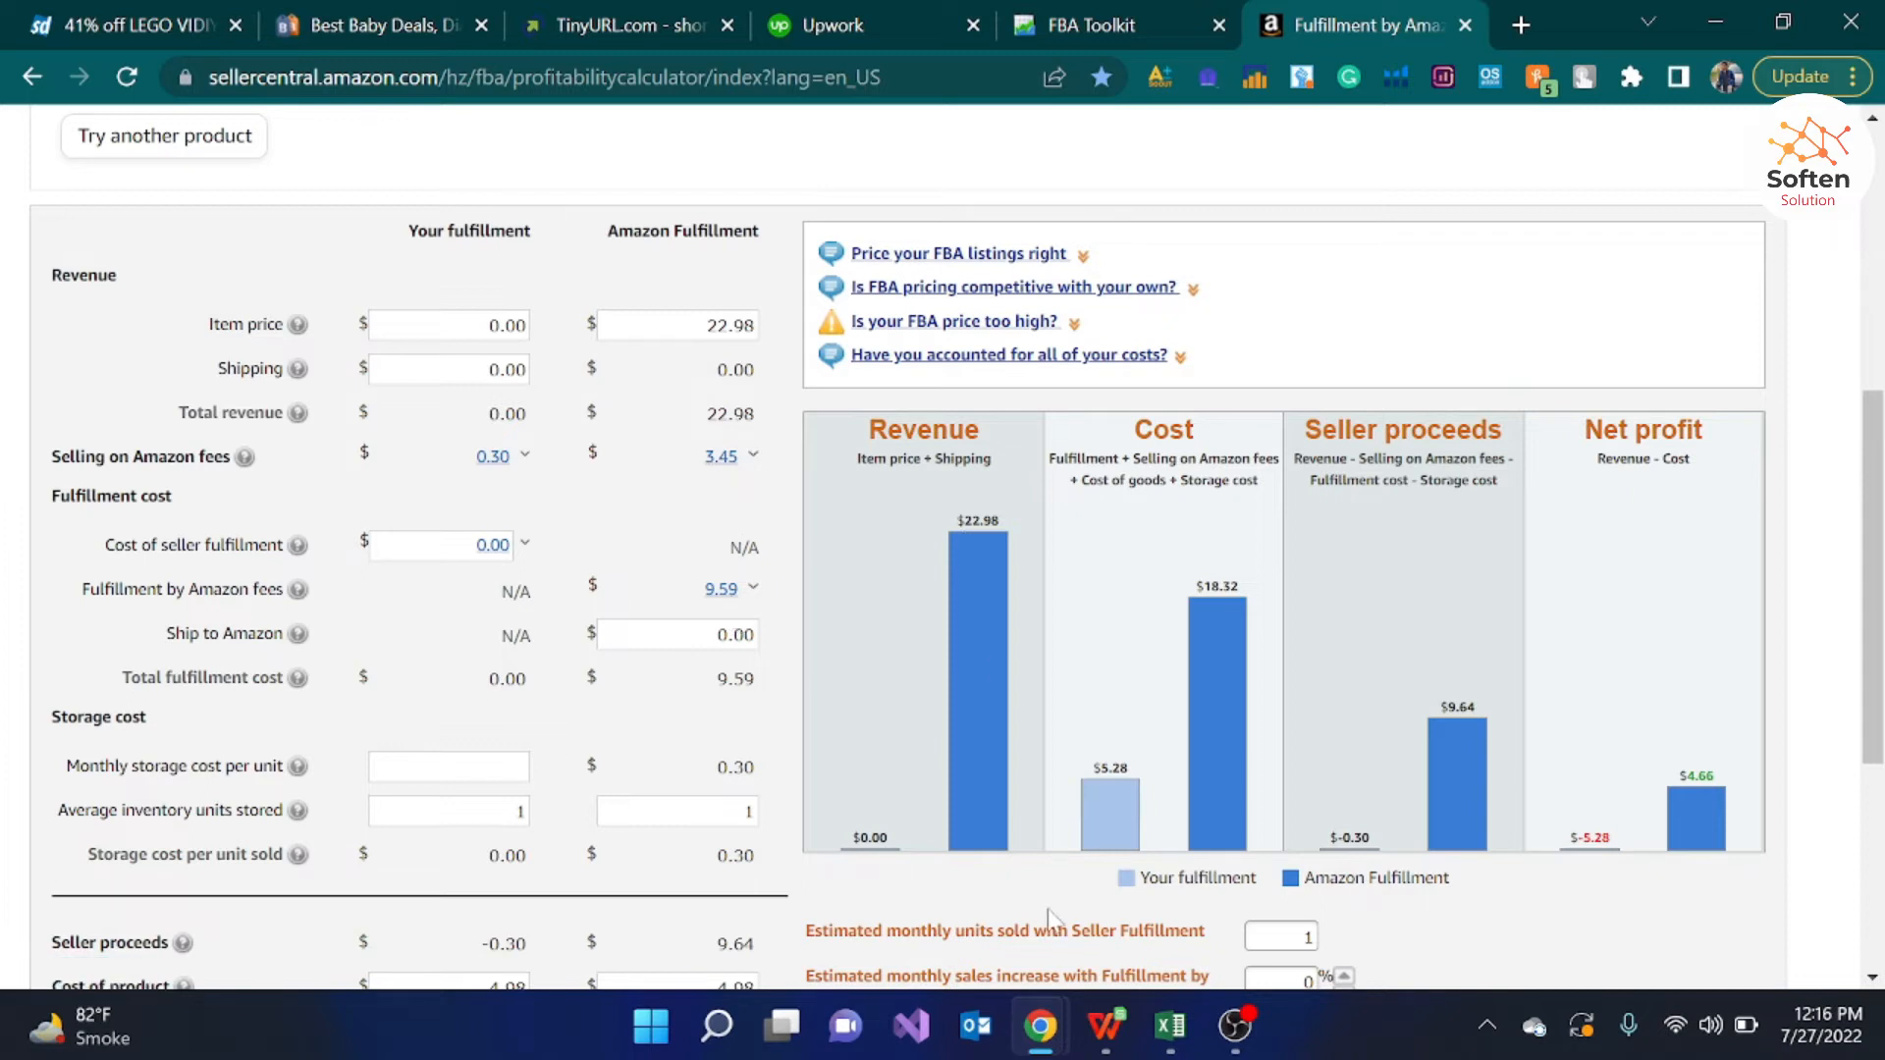
pyautogui.moveTo(1169, 1026)
pyautogui.click(1235, 874)
pyautogui.click(1236, 873)
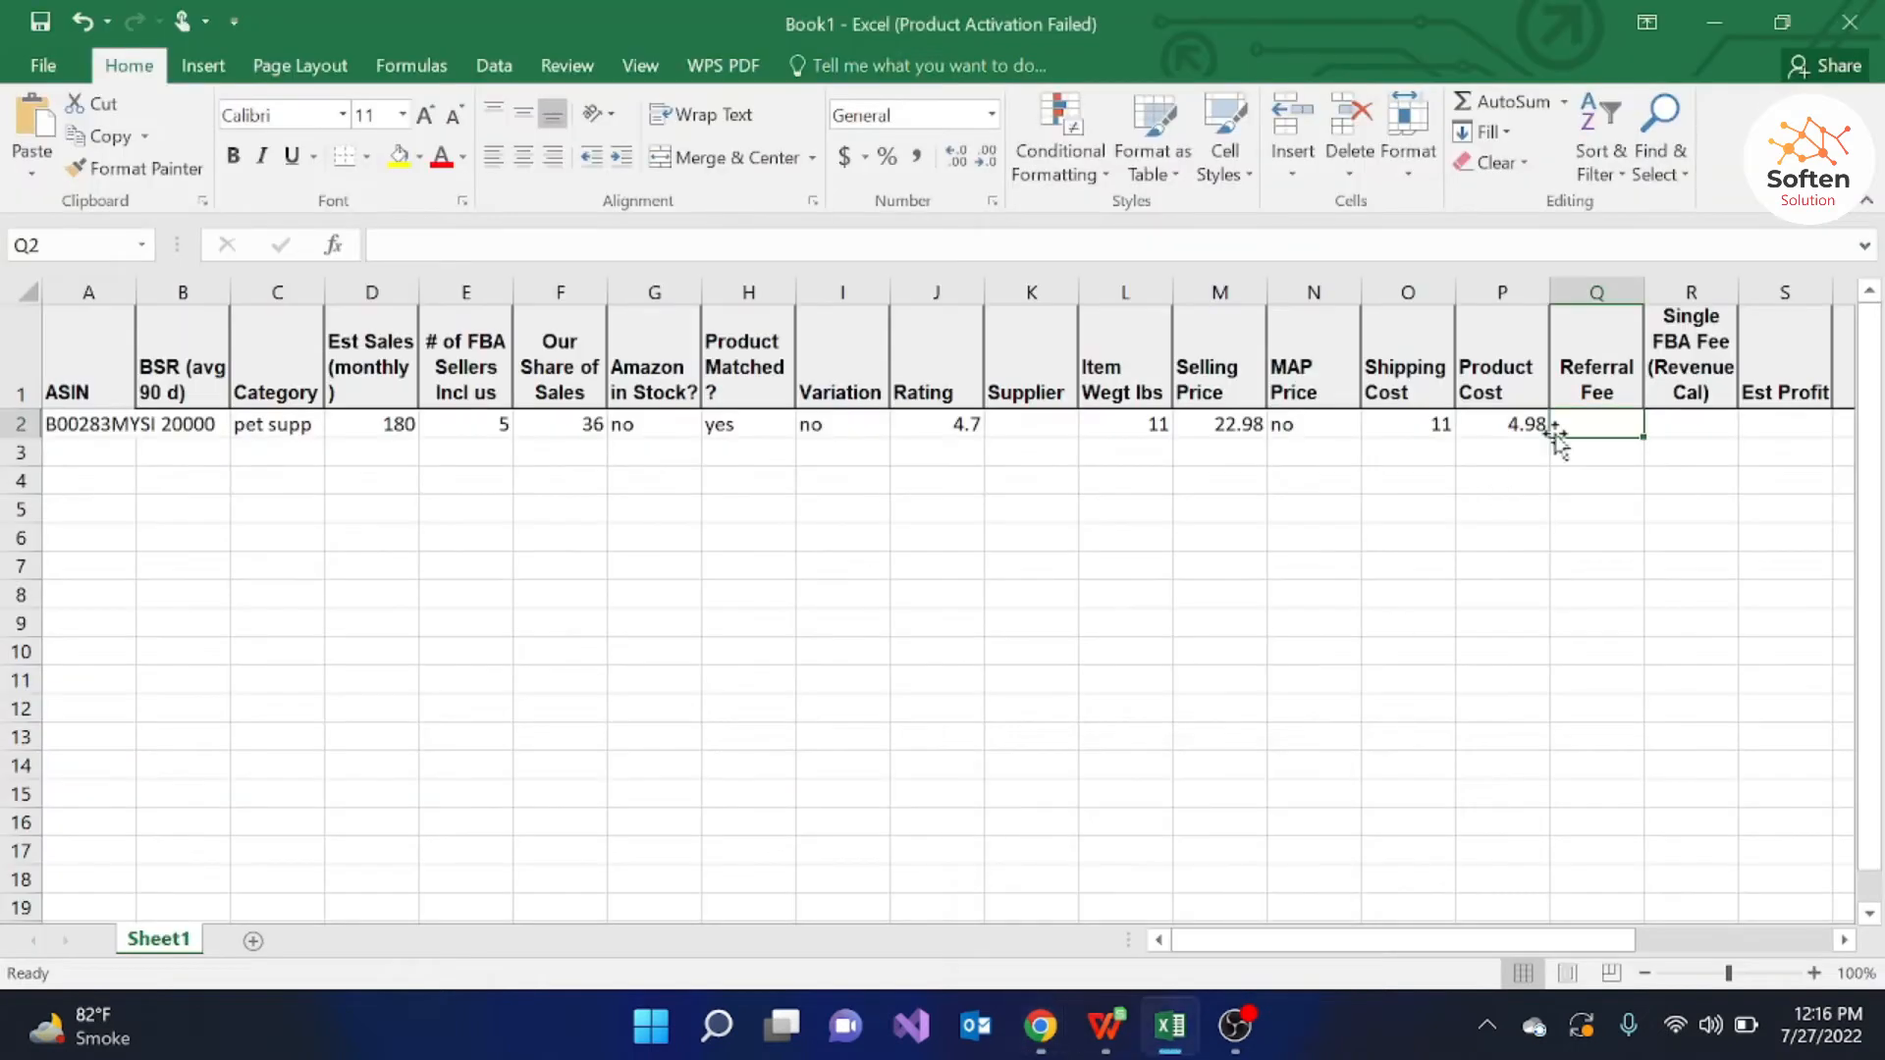
pyautogui.doubleClick(1601, 423)
pyautogui.write('3.45')
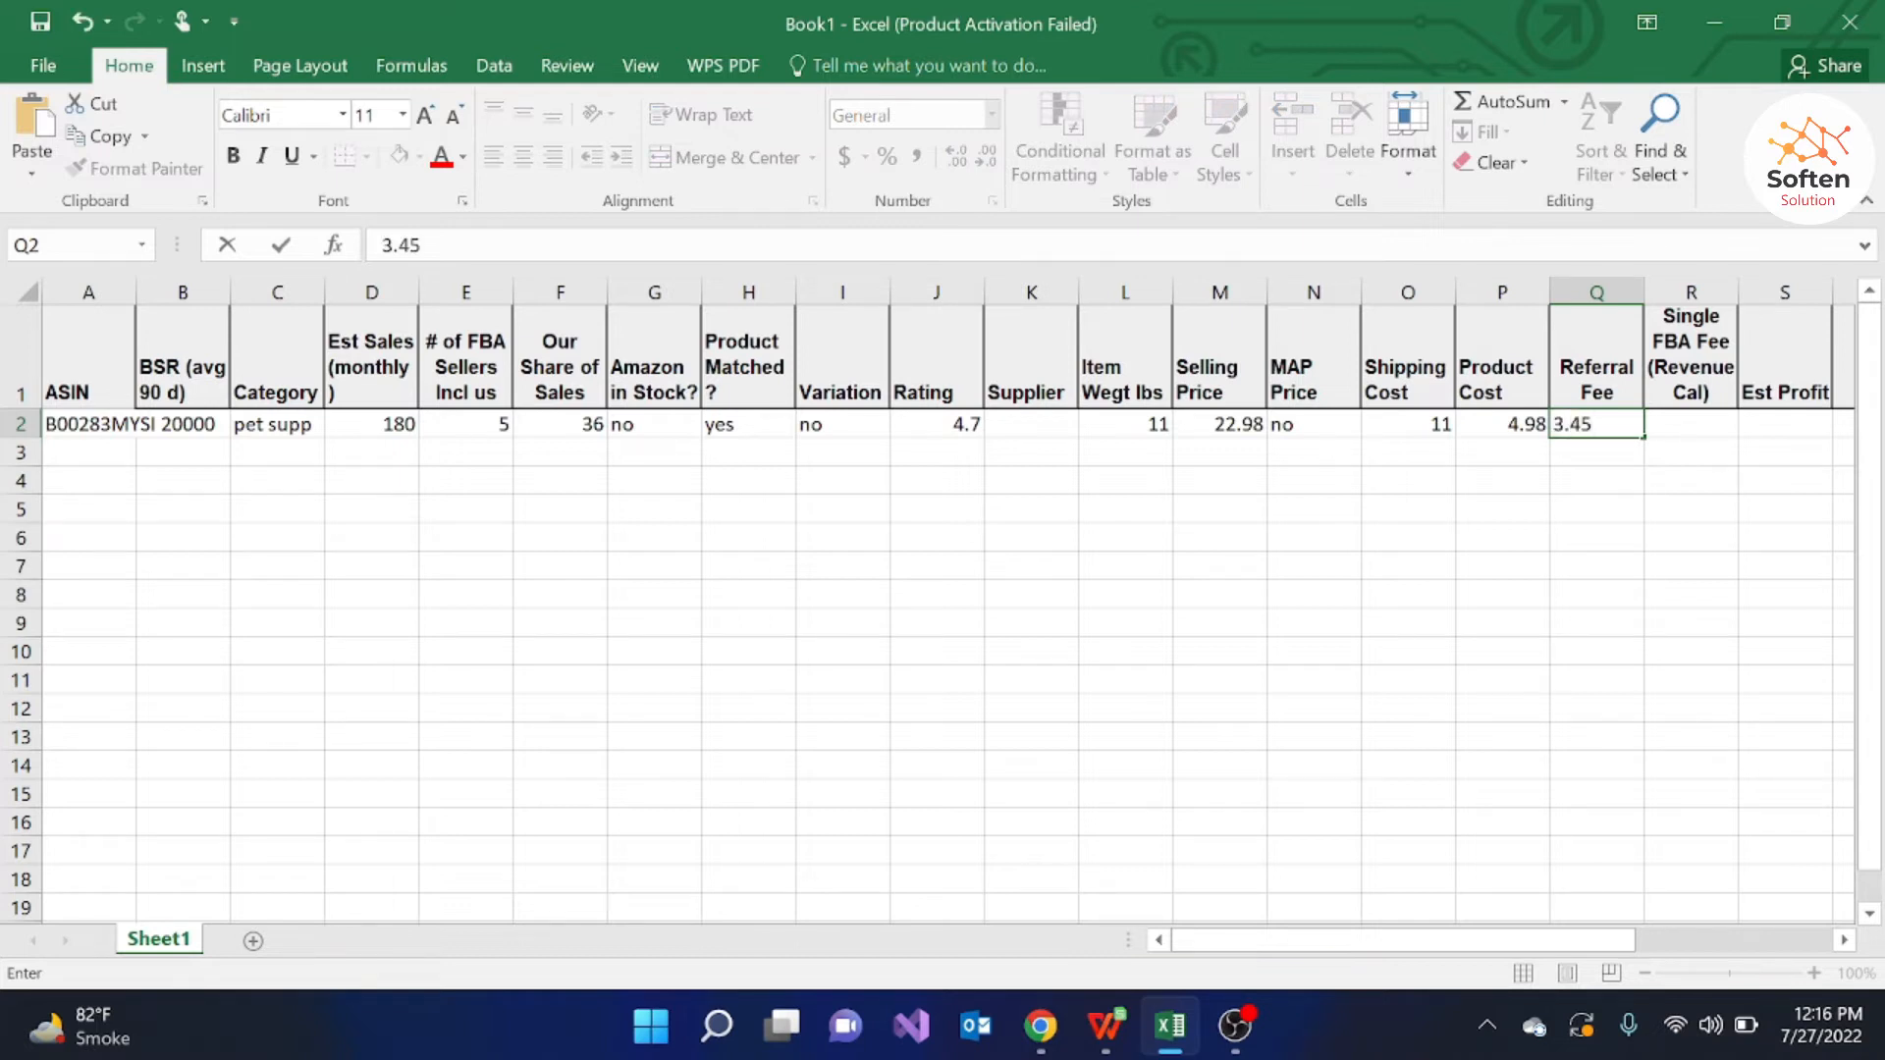
pyautogui.click(1696, 427)
# Step: Check the Fulfillment by Amazon fee in the revenue calculator and enter 9.59 as the Single FBA Fee in R2 of the Excel sheet
pyautogui.moveTo(1113, 1021)
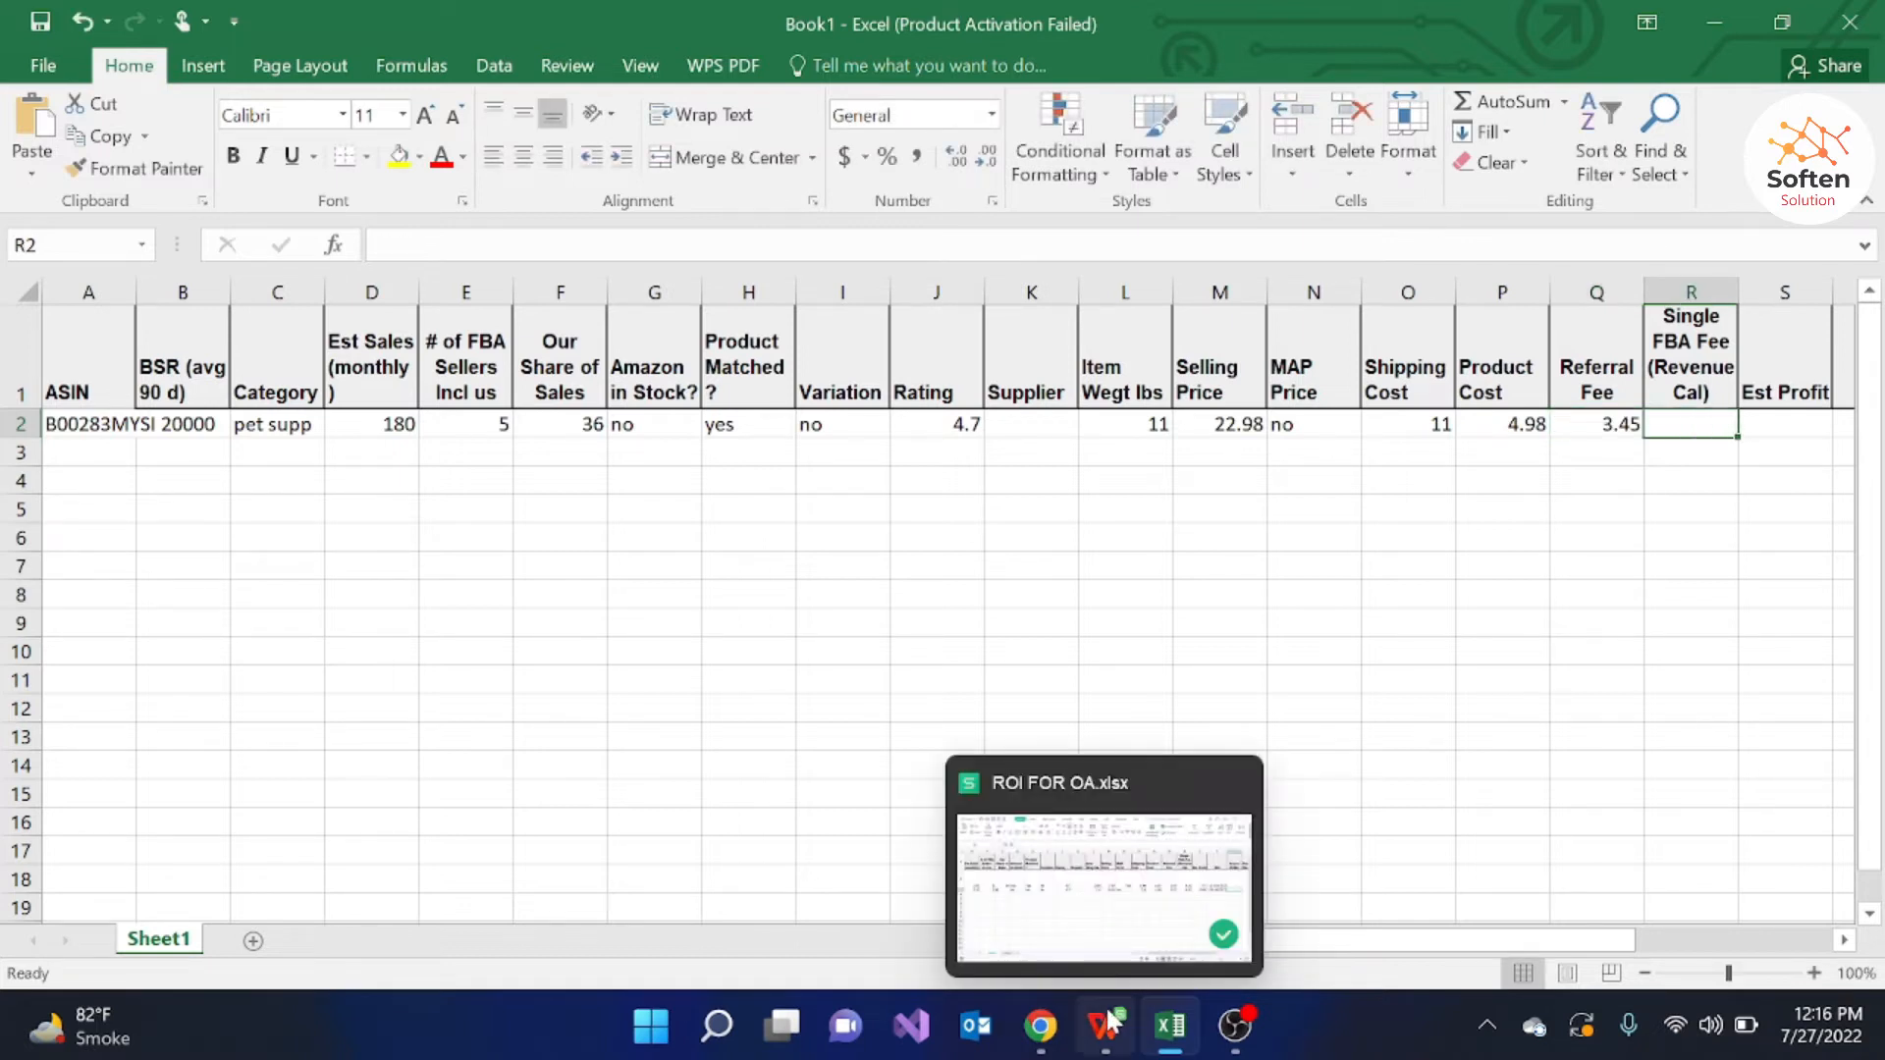
pyautogui.moveTo(1041, 1026)
pyautogui.click(987, 905)
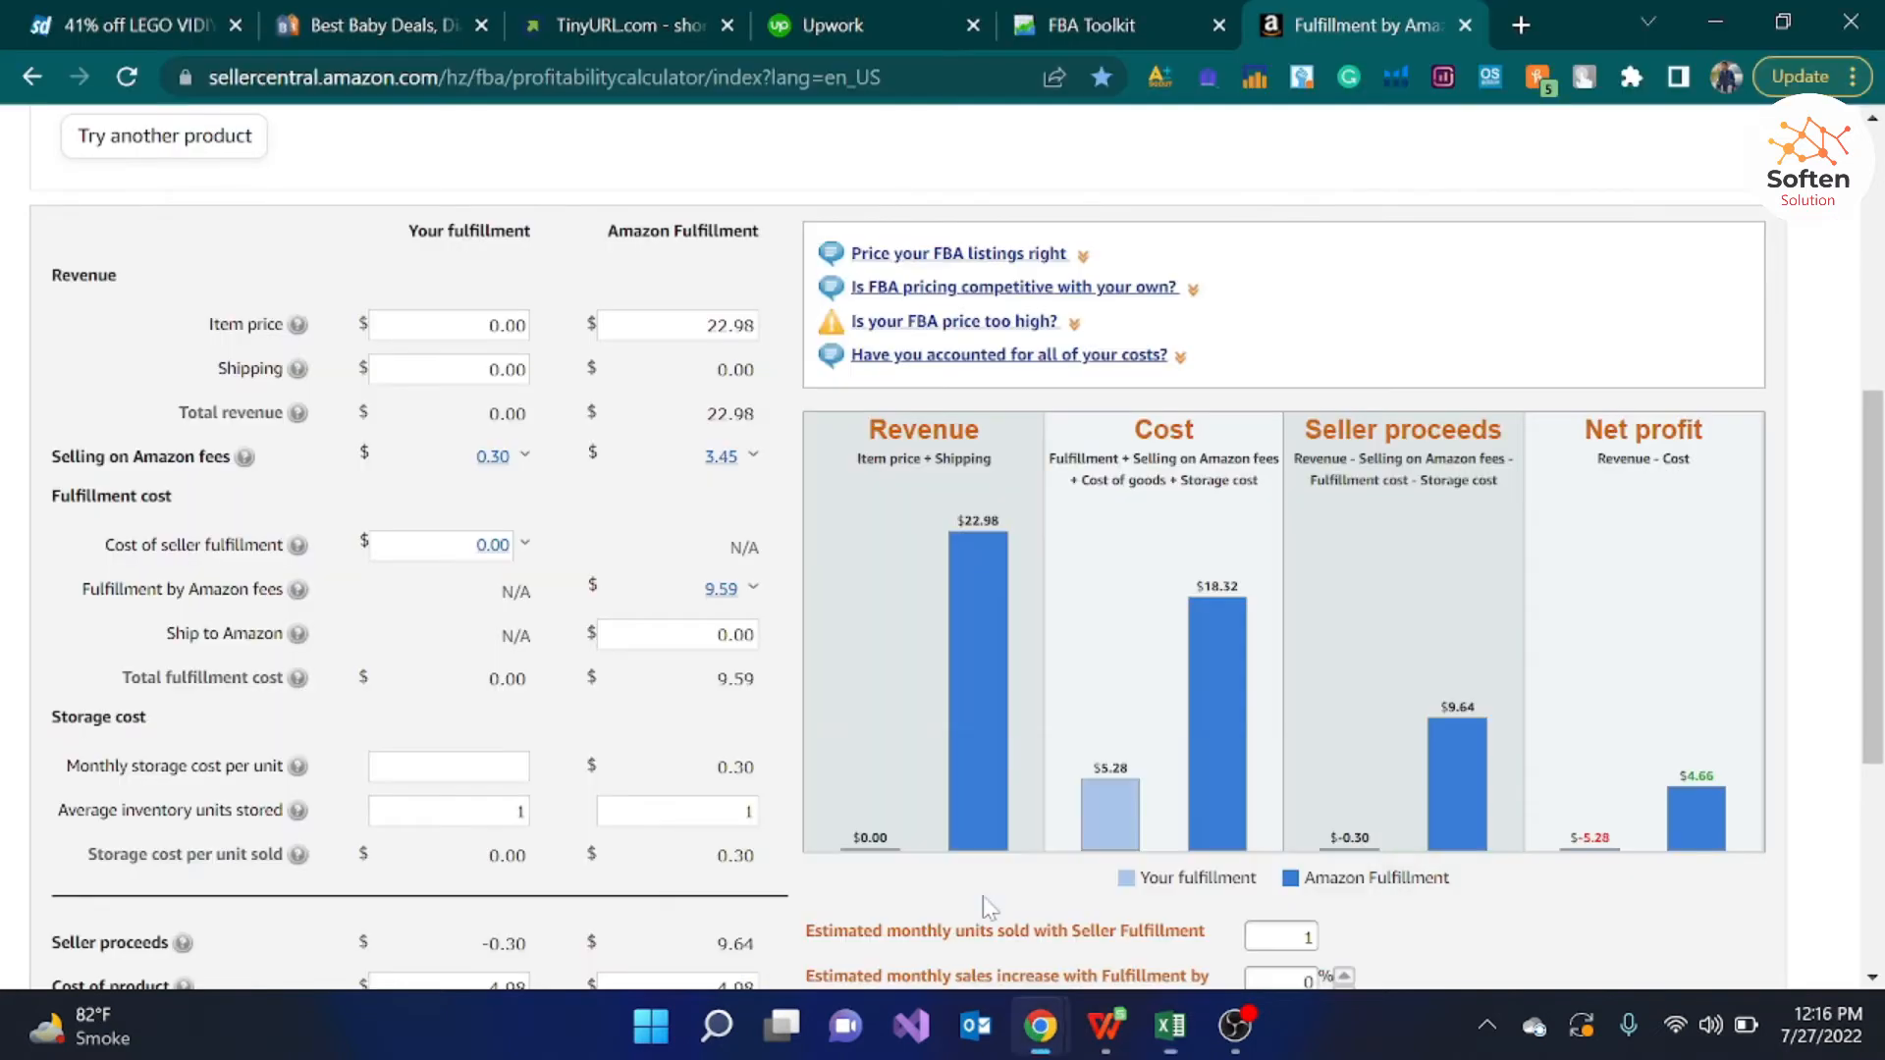
pyautogui.click(1715, 22)
pyautogui.doubleClick(1686, 421)
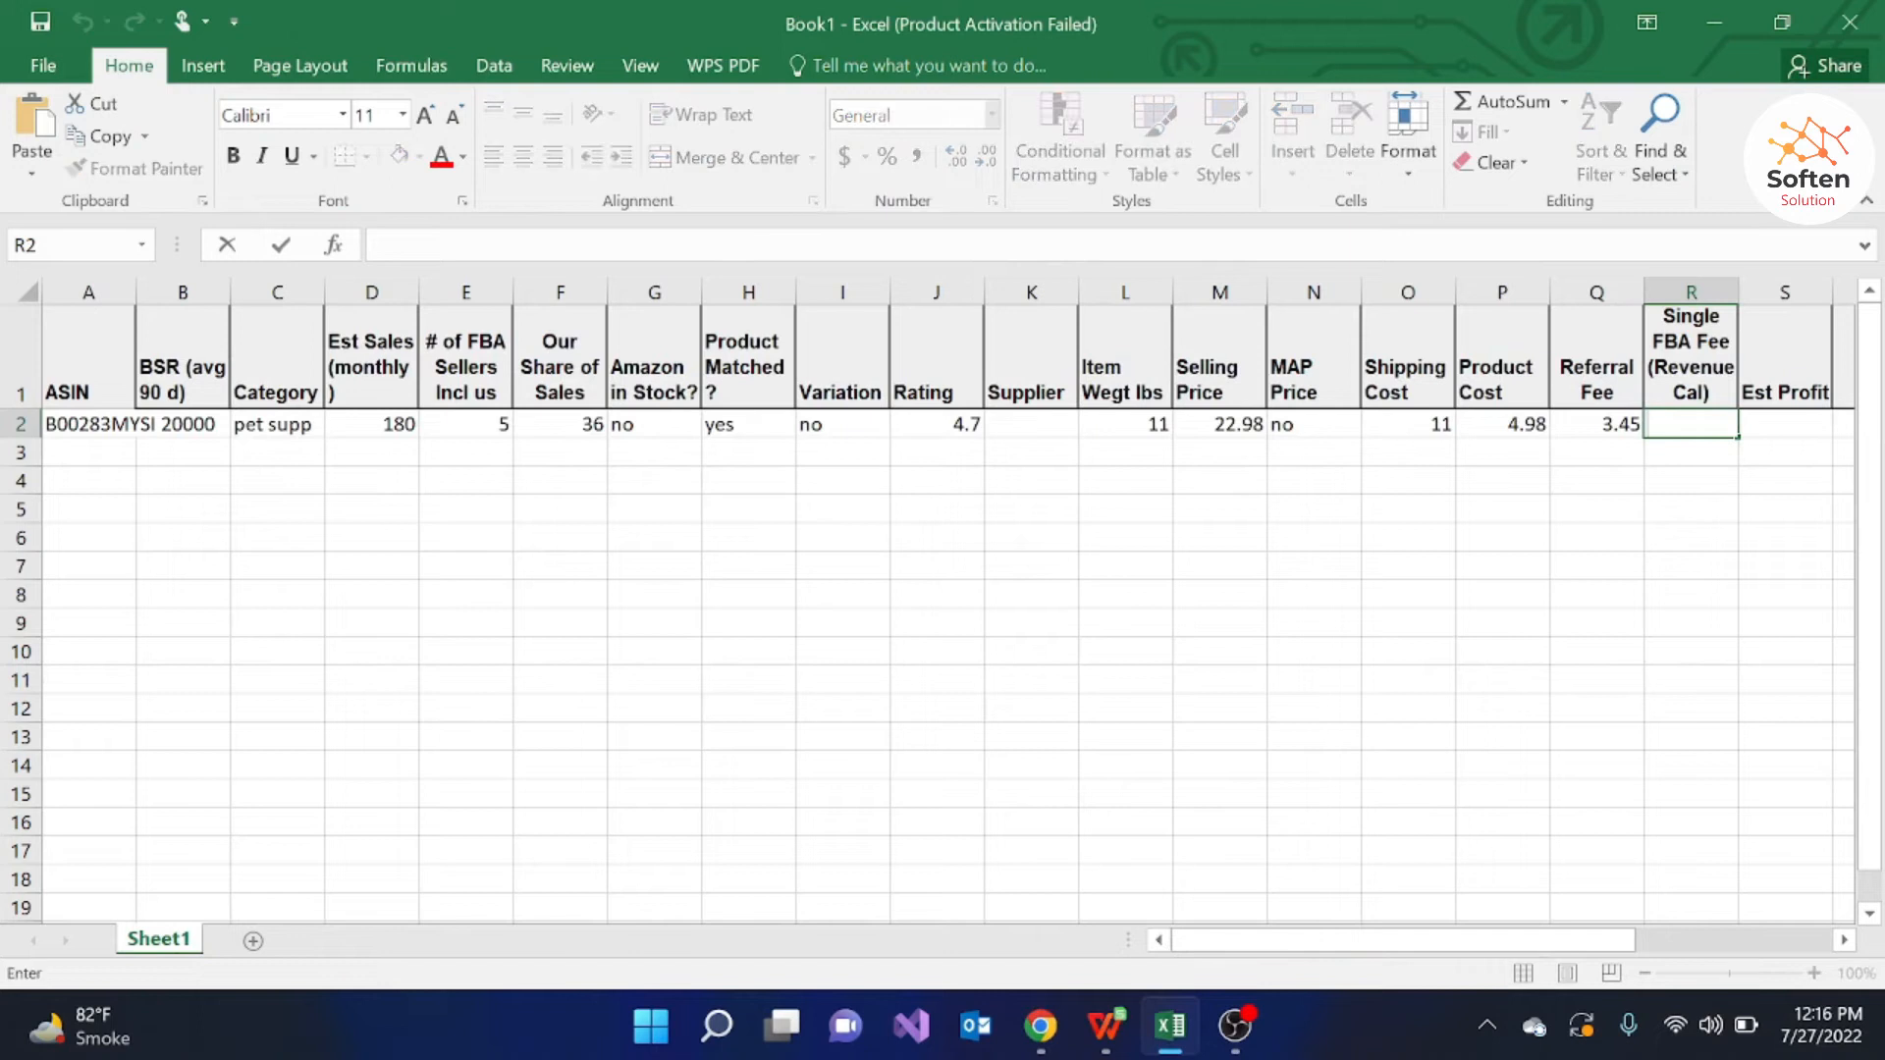
pyautogui.write('9.59')
pyautogui.click(1763, 426)
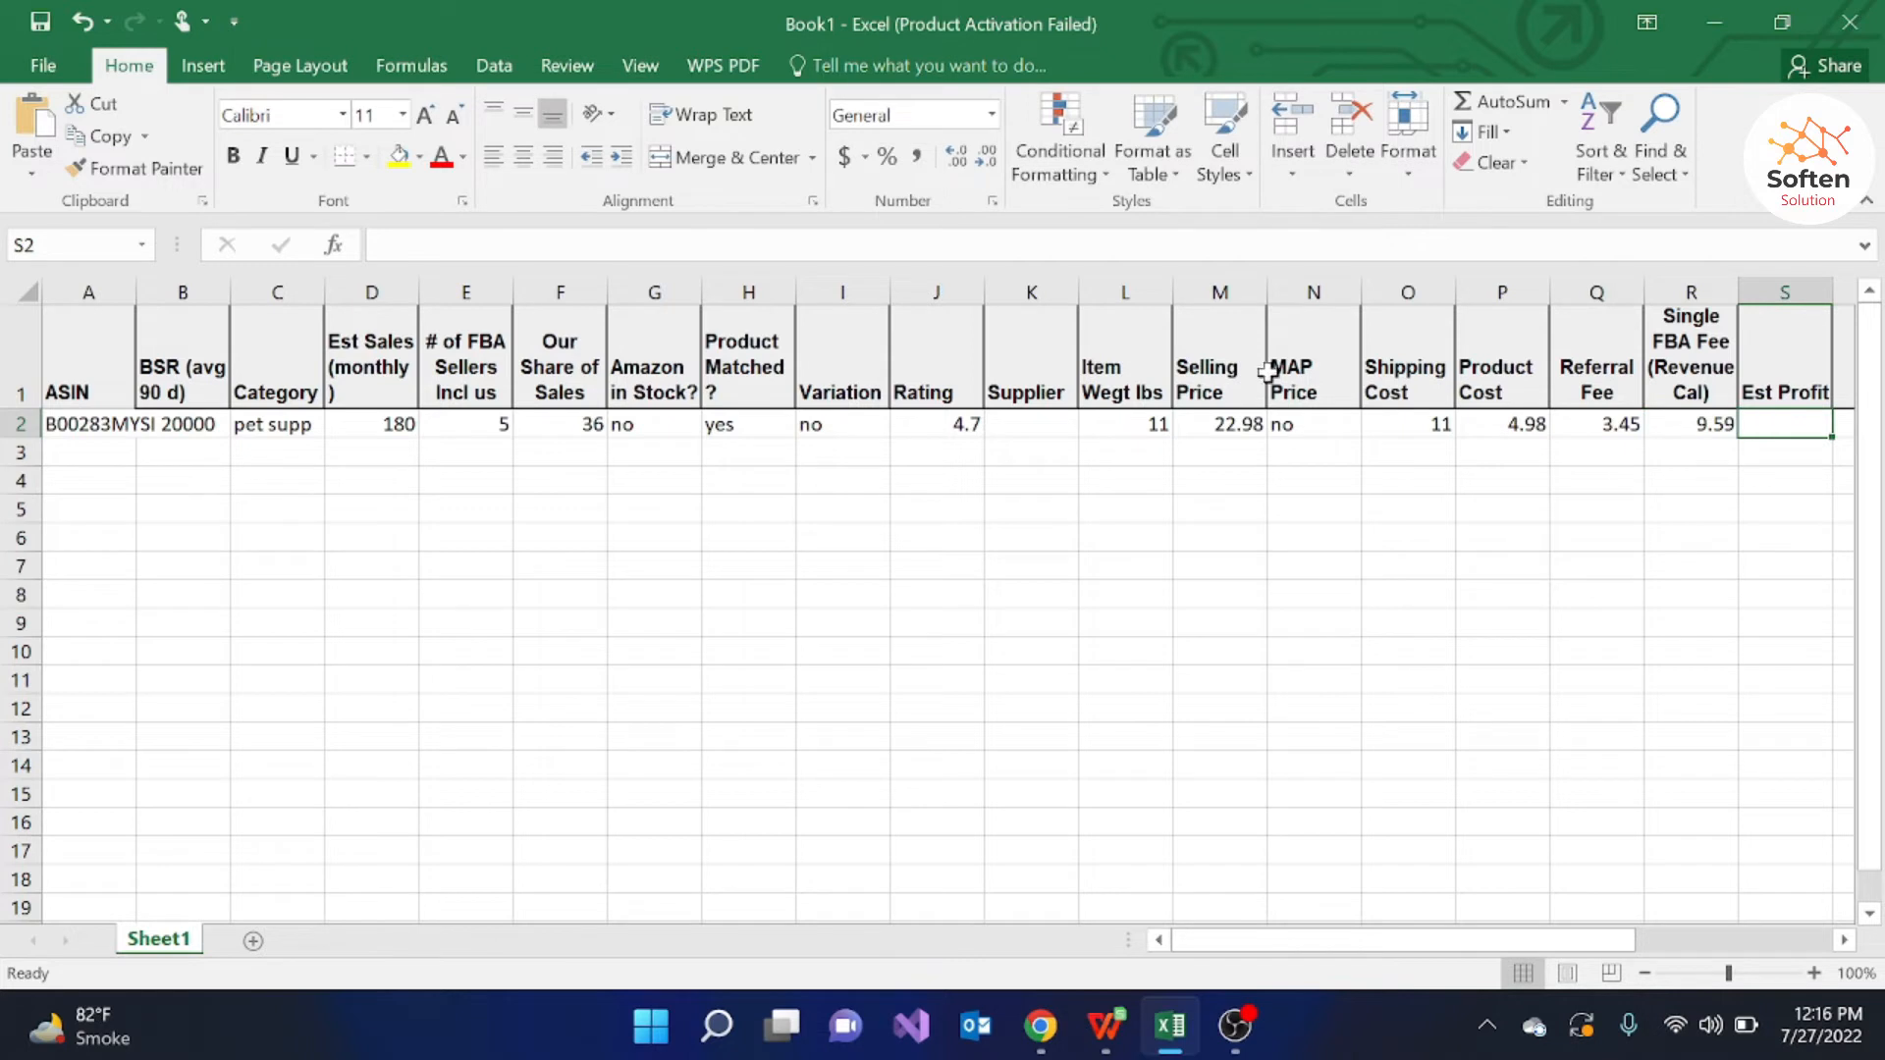
# Step: Enter -6.04 as the Est Profit in S2 and select A3 for the next product row
pyautogui.click(1235, 423)
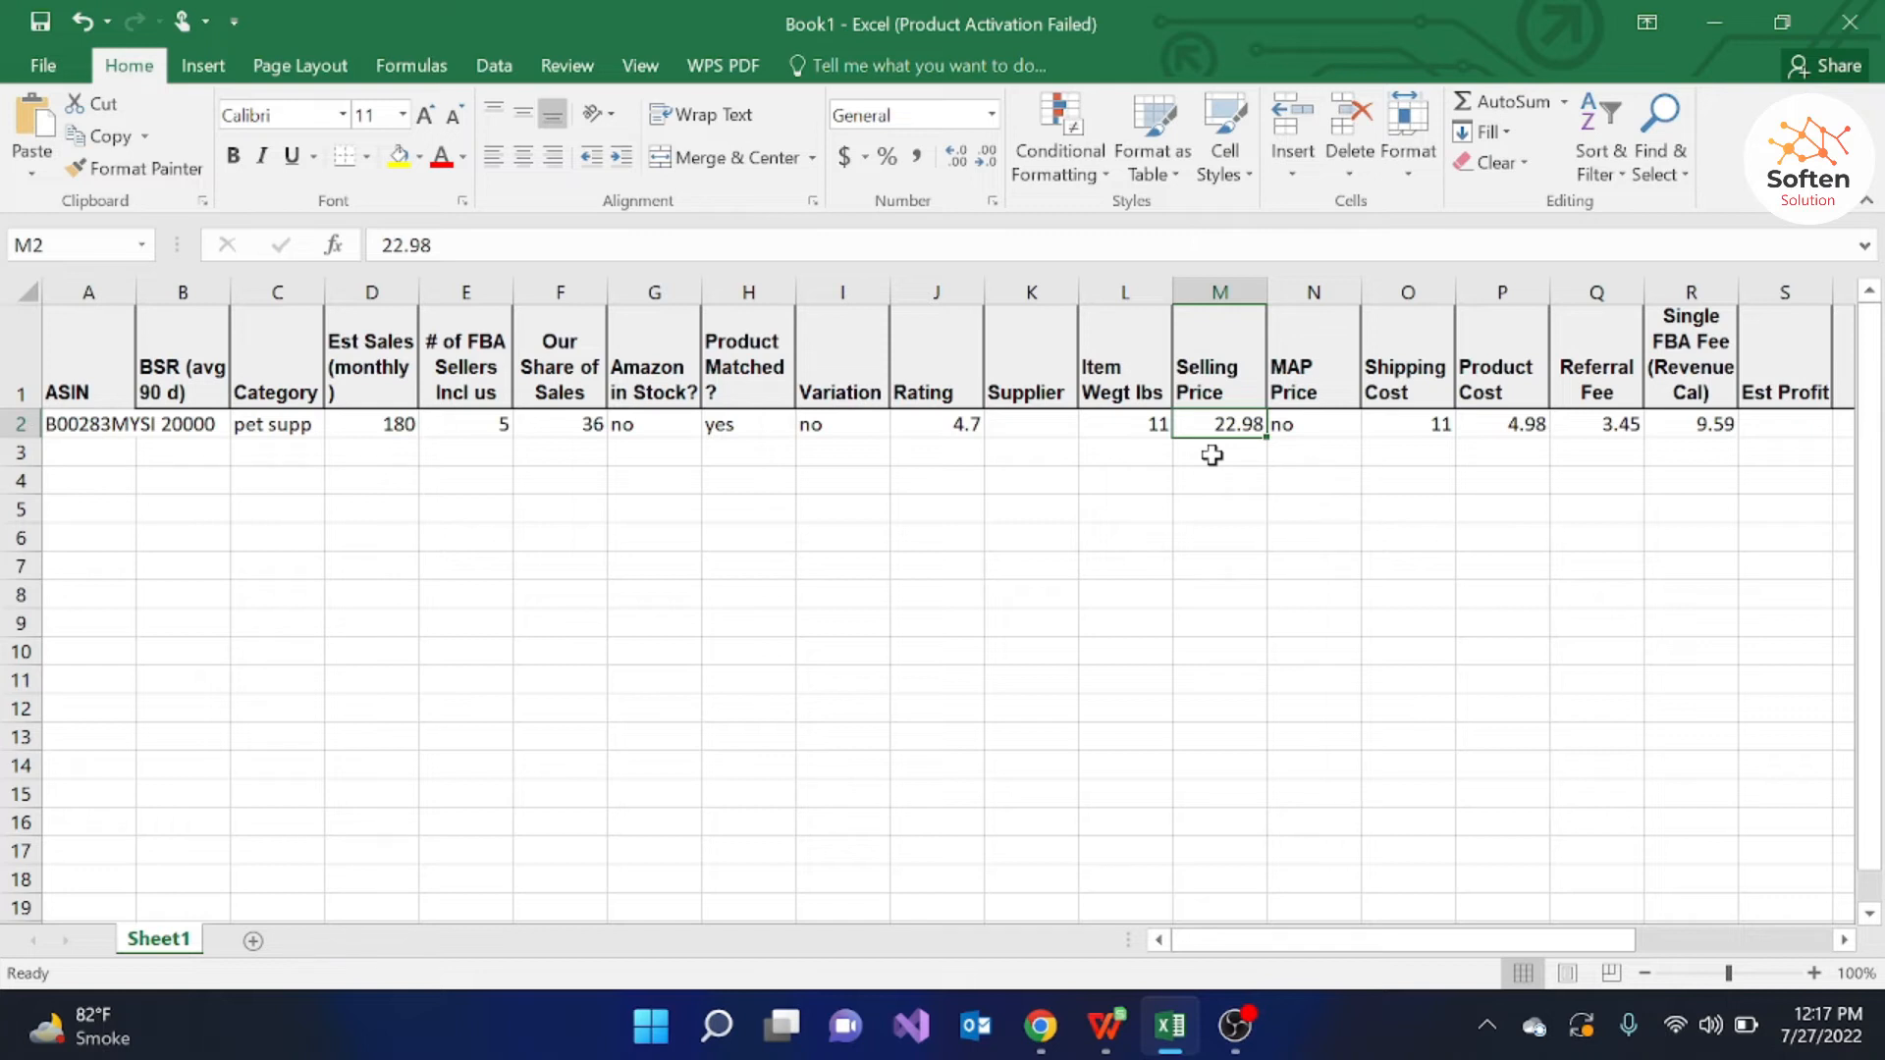
pyautogui.click(1789, 429)
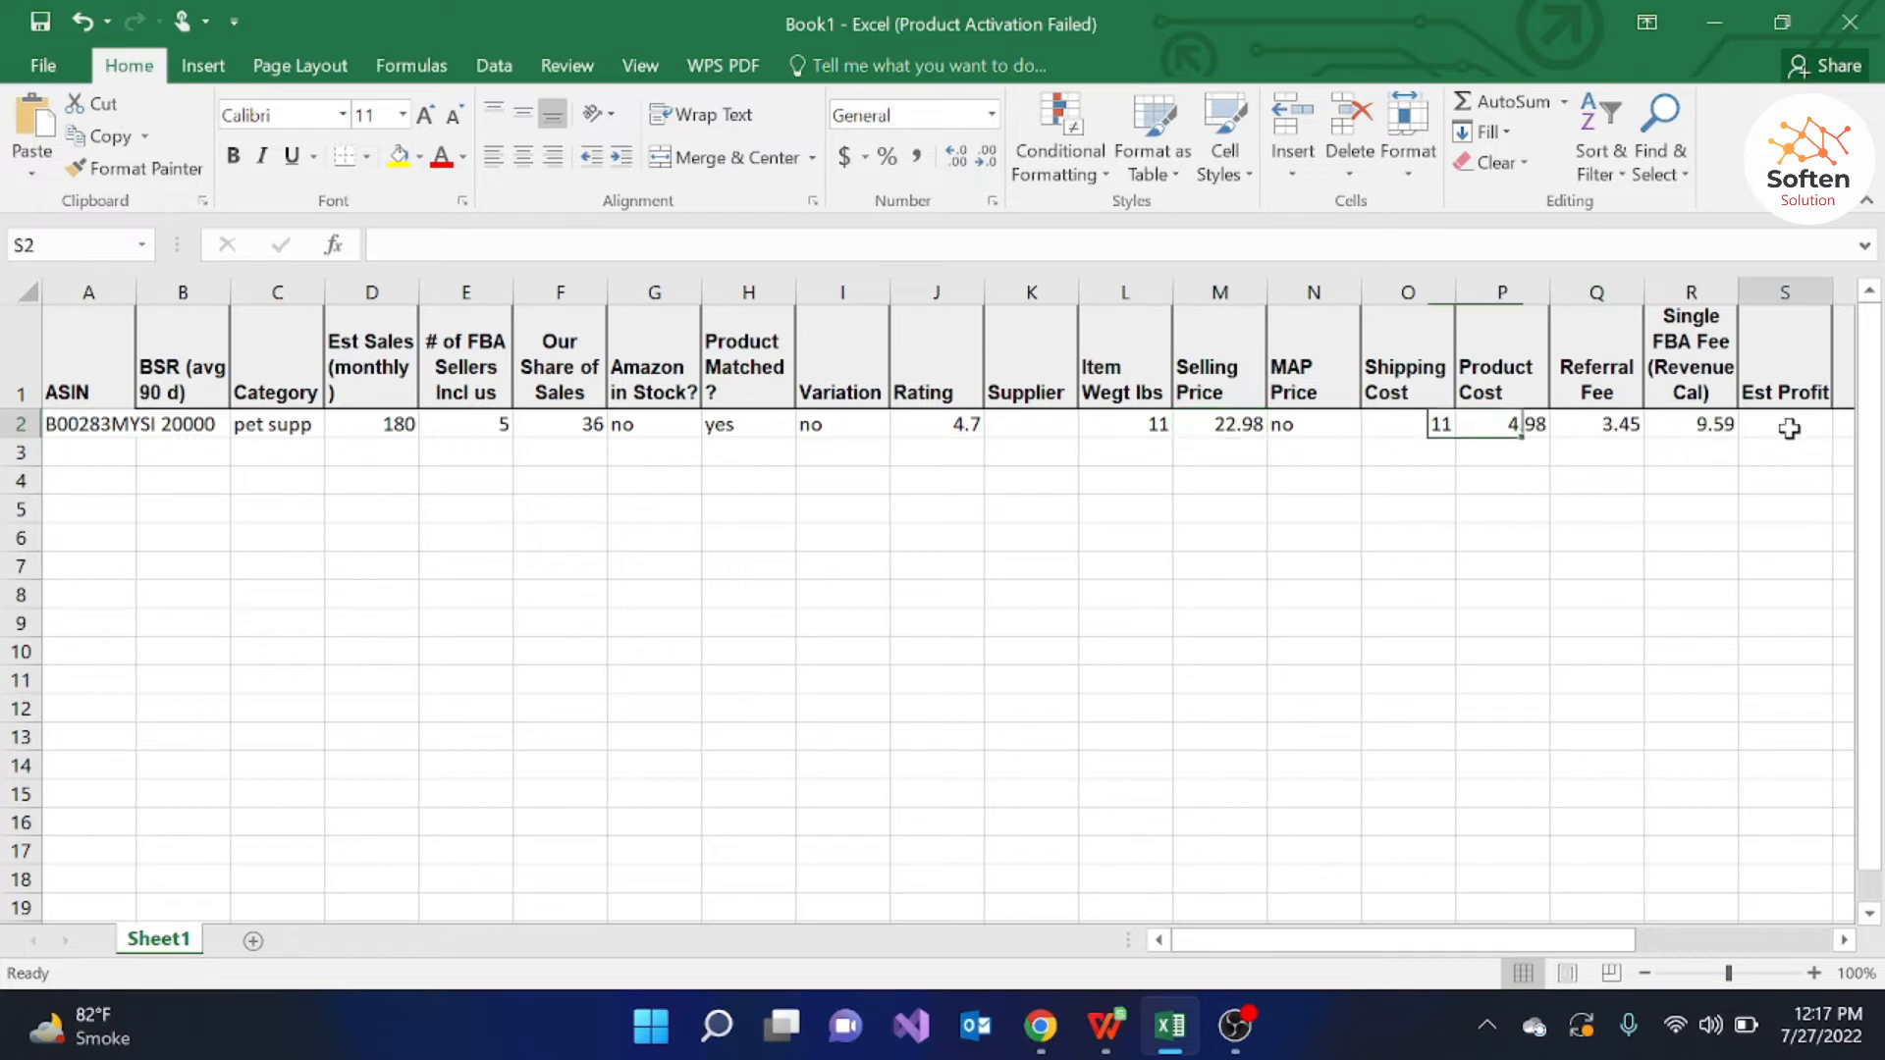
pyautogui.write('-')
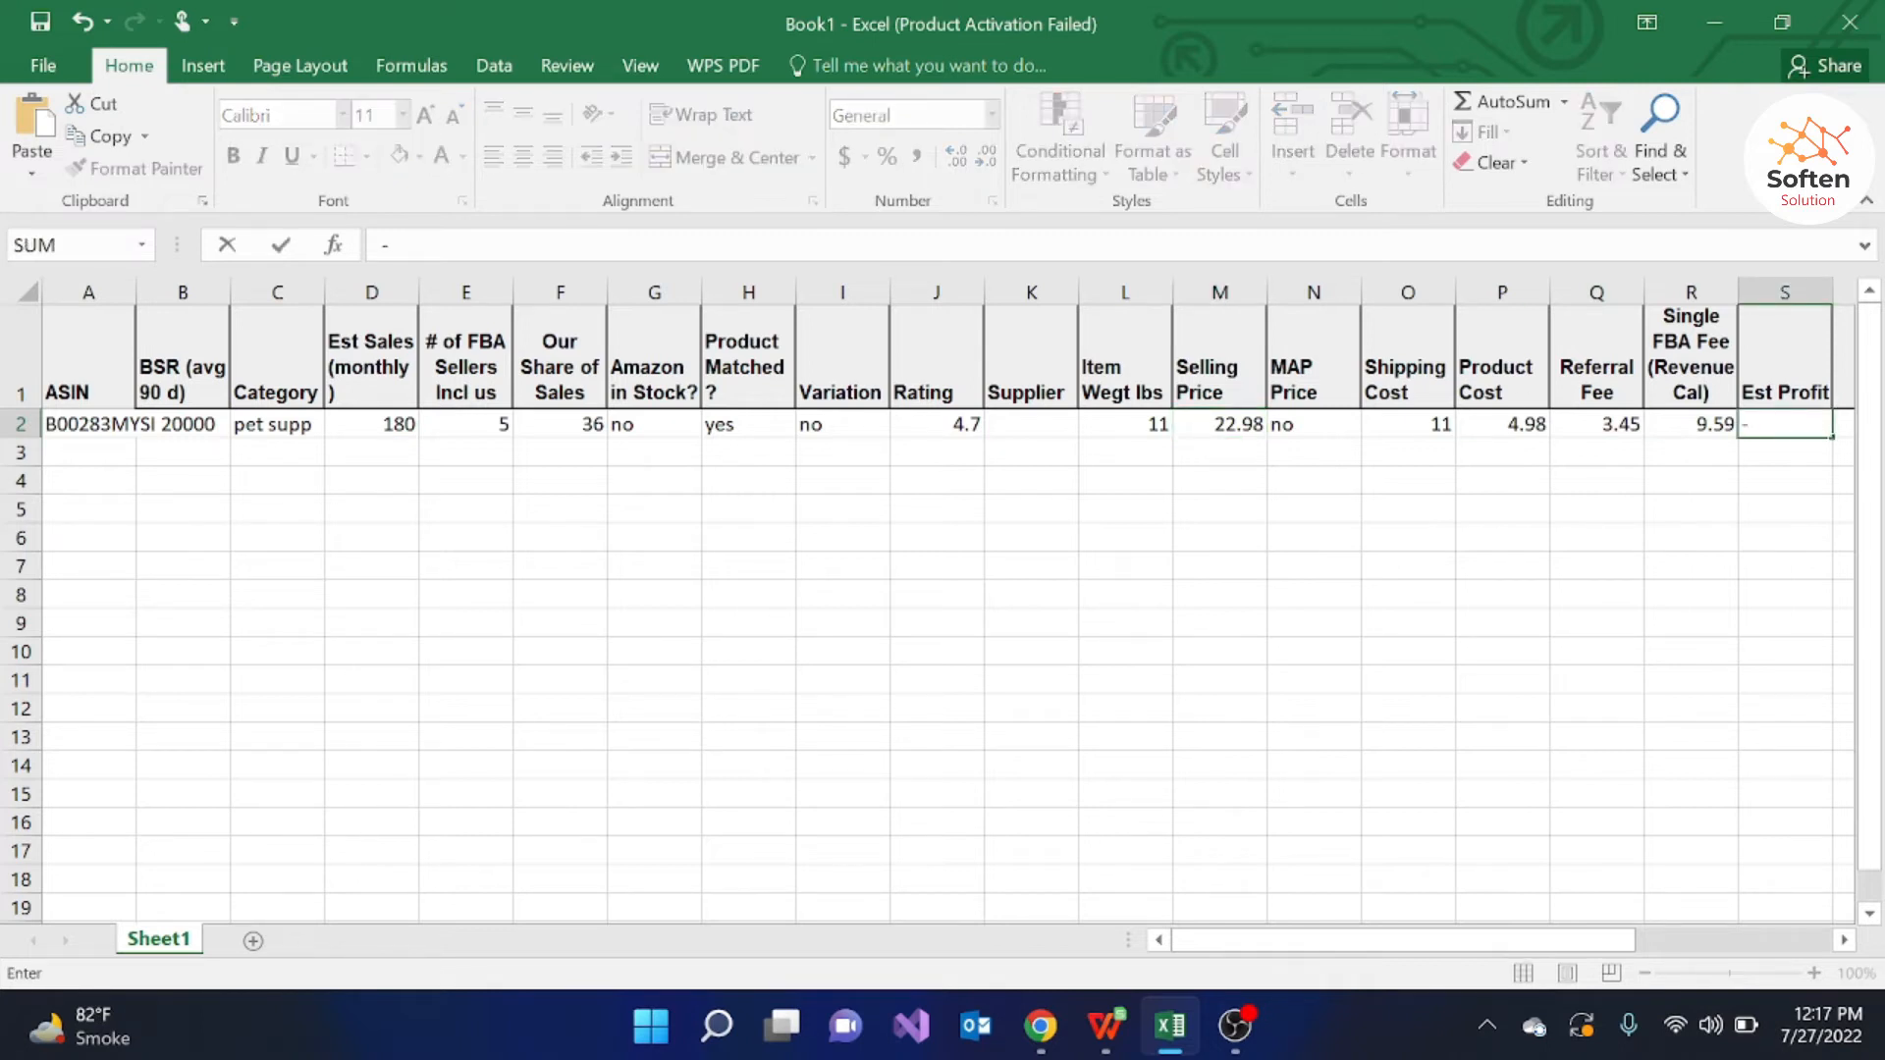
pyautogui.write('6.04')
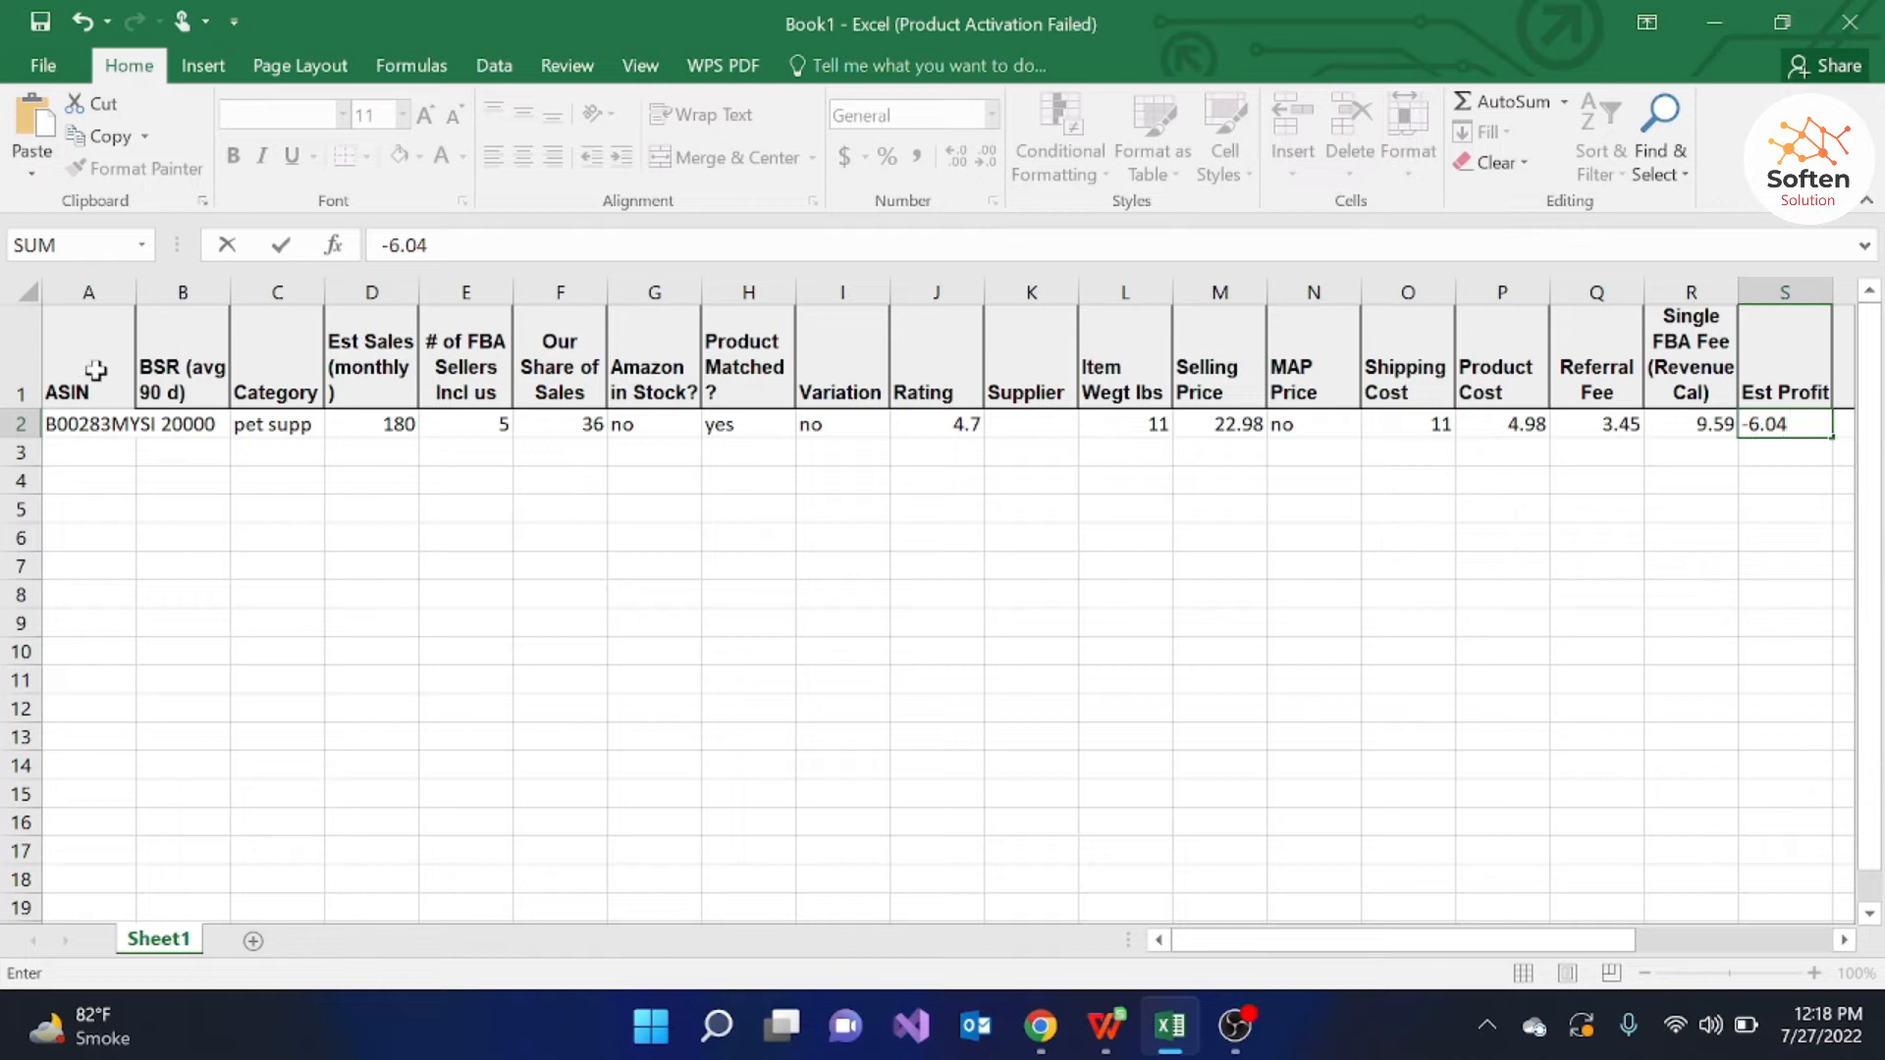
pyautogui.click(83, 448)
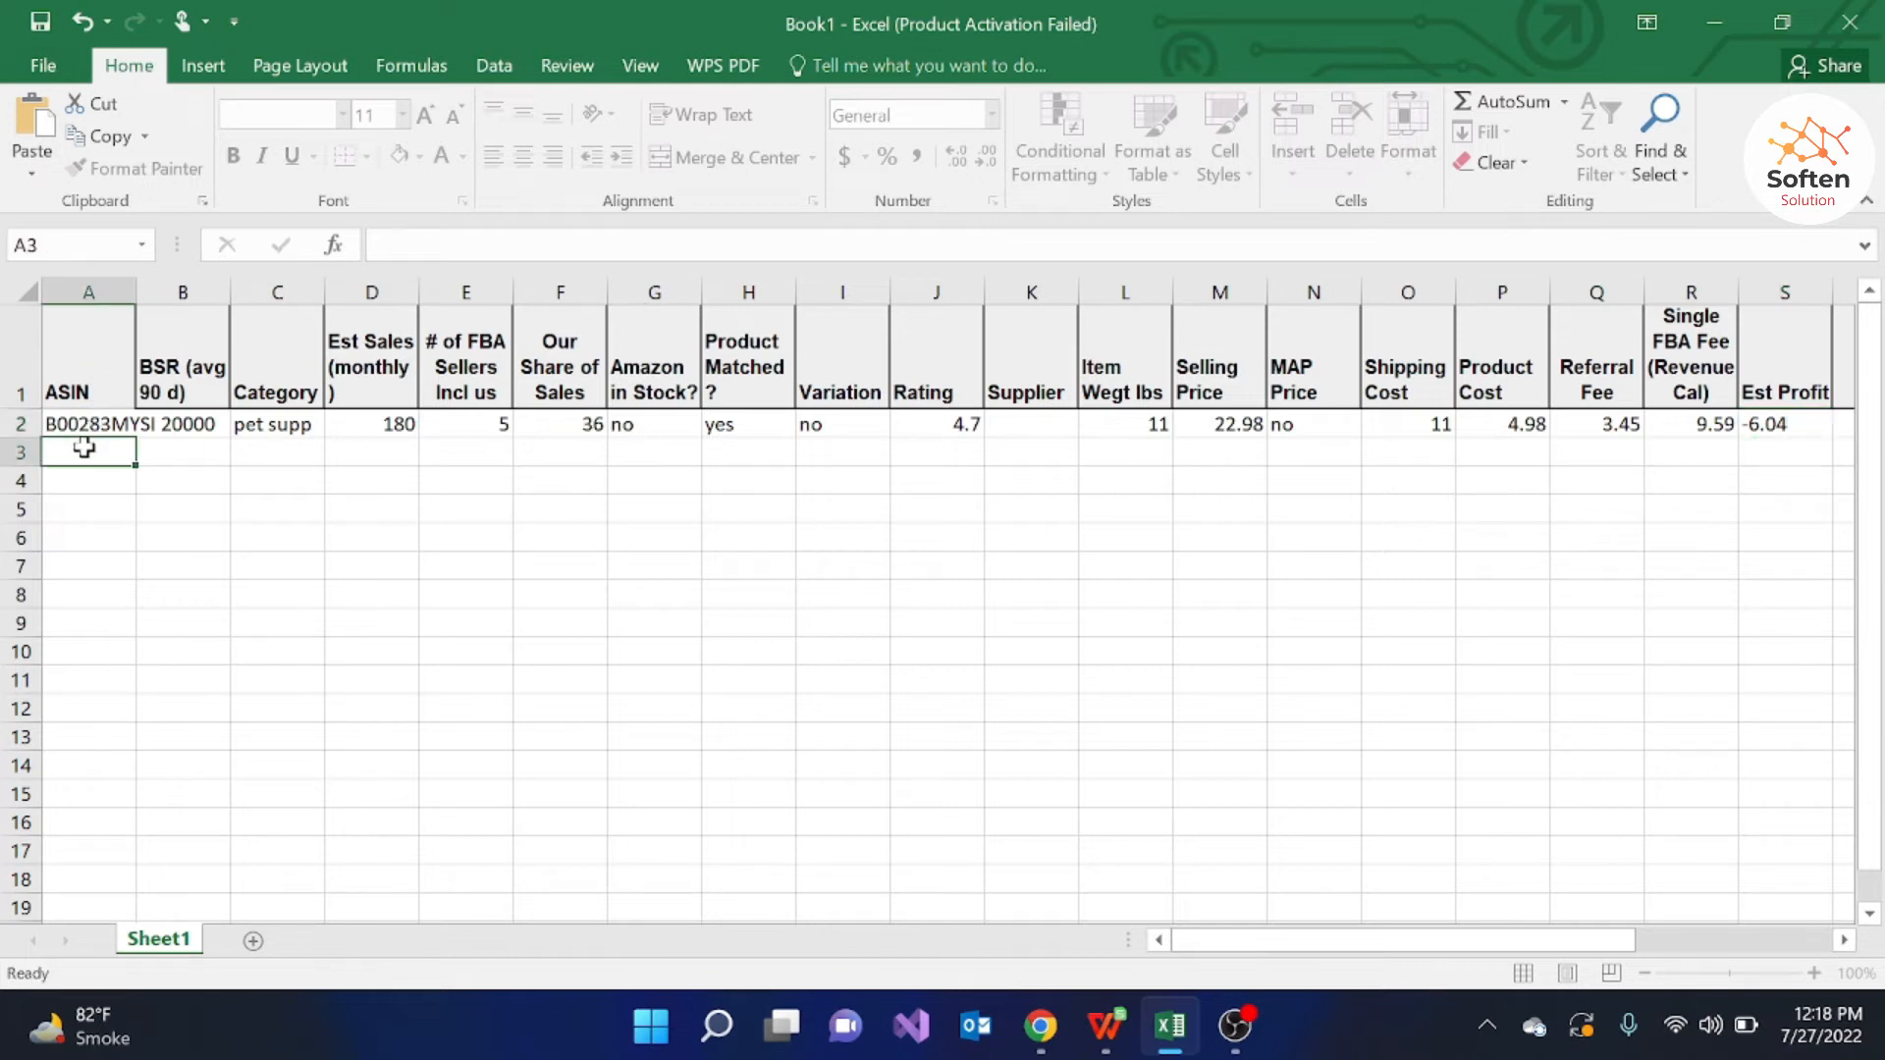
# Step: Switch to the Amazon product page in Chrome and open the Friskies Party Mix Beachside Crunch 30 oz listing from the related Purina Friskies products
pyautogui.click(1731, 2)
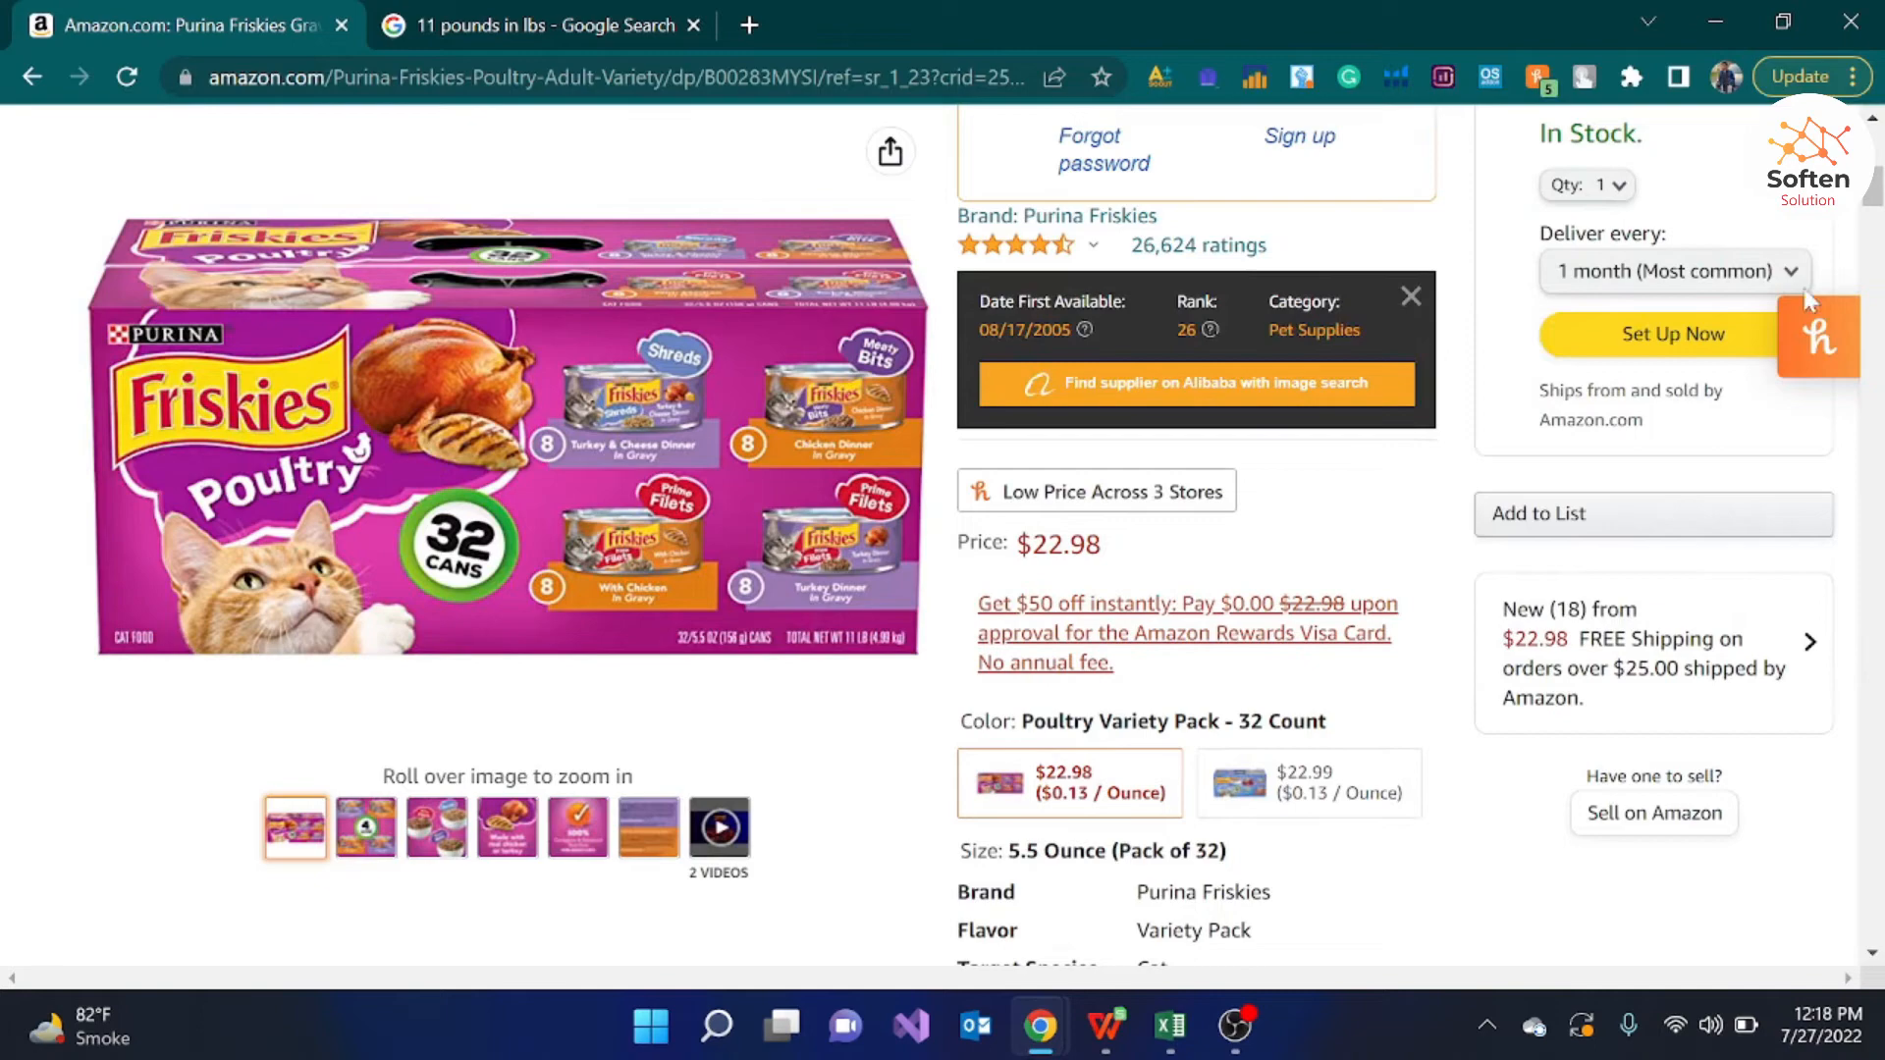
pyautogui.moveTo(1873, 189); pyautogui.dragTo(1805, 610)
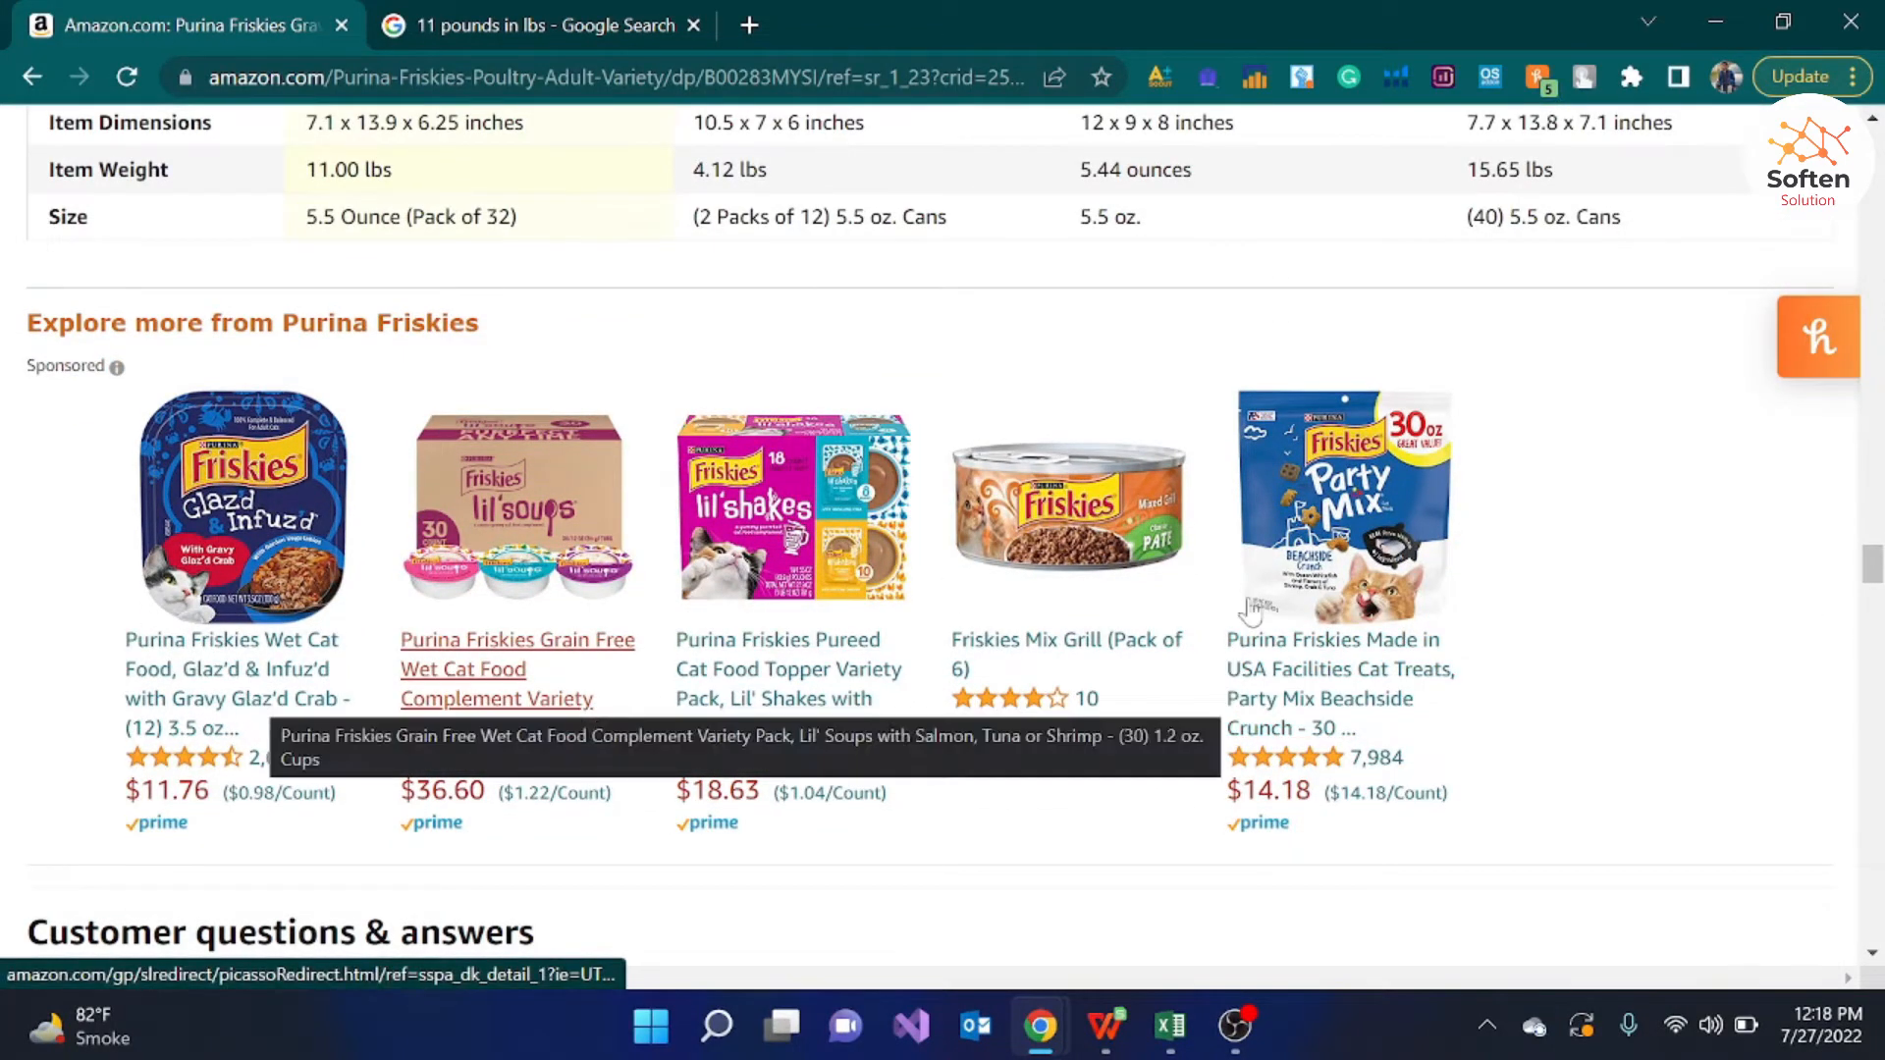
pyautogui.click(1336, 656)
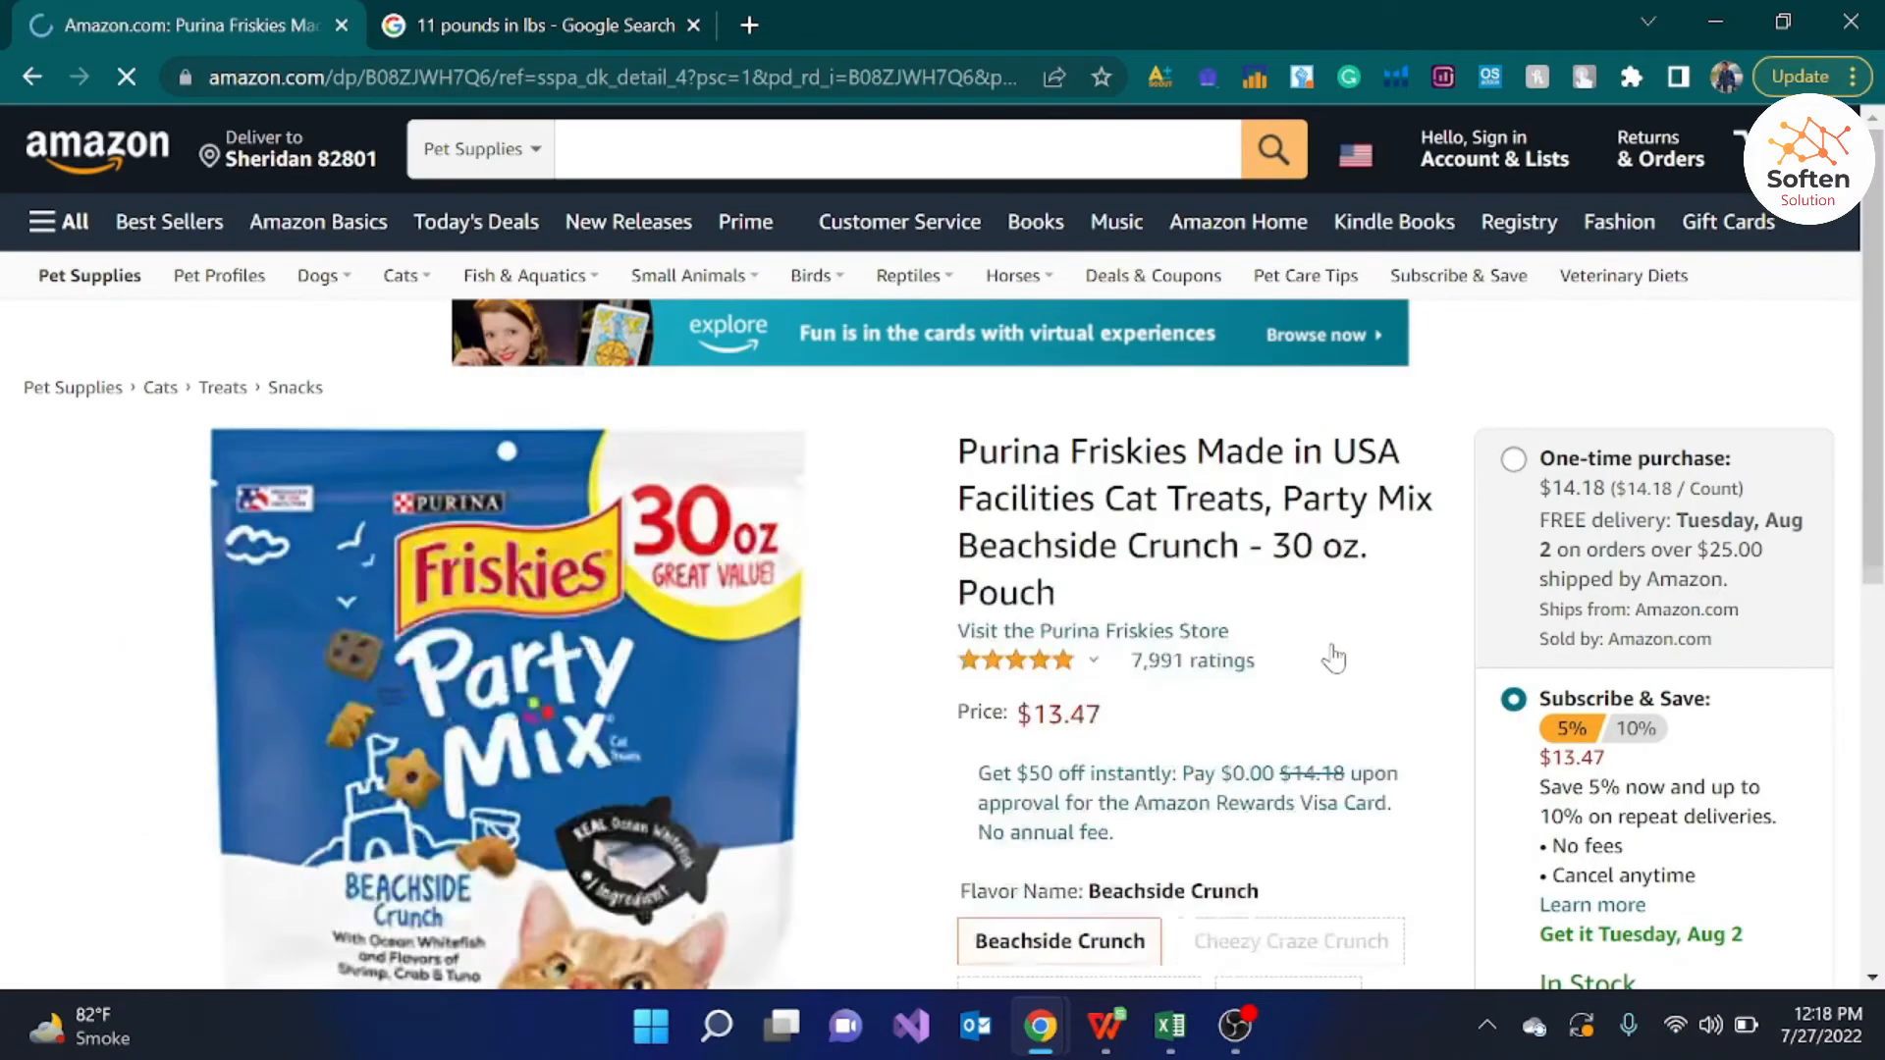
# Step: View the other sellers' offers for the Party Mix Beachside Crunch listing and close the offer list
pyautogui.moveTo(1873, 162); pyautogui.dragTo(1842, 428)
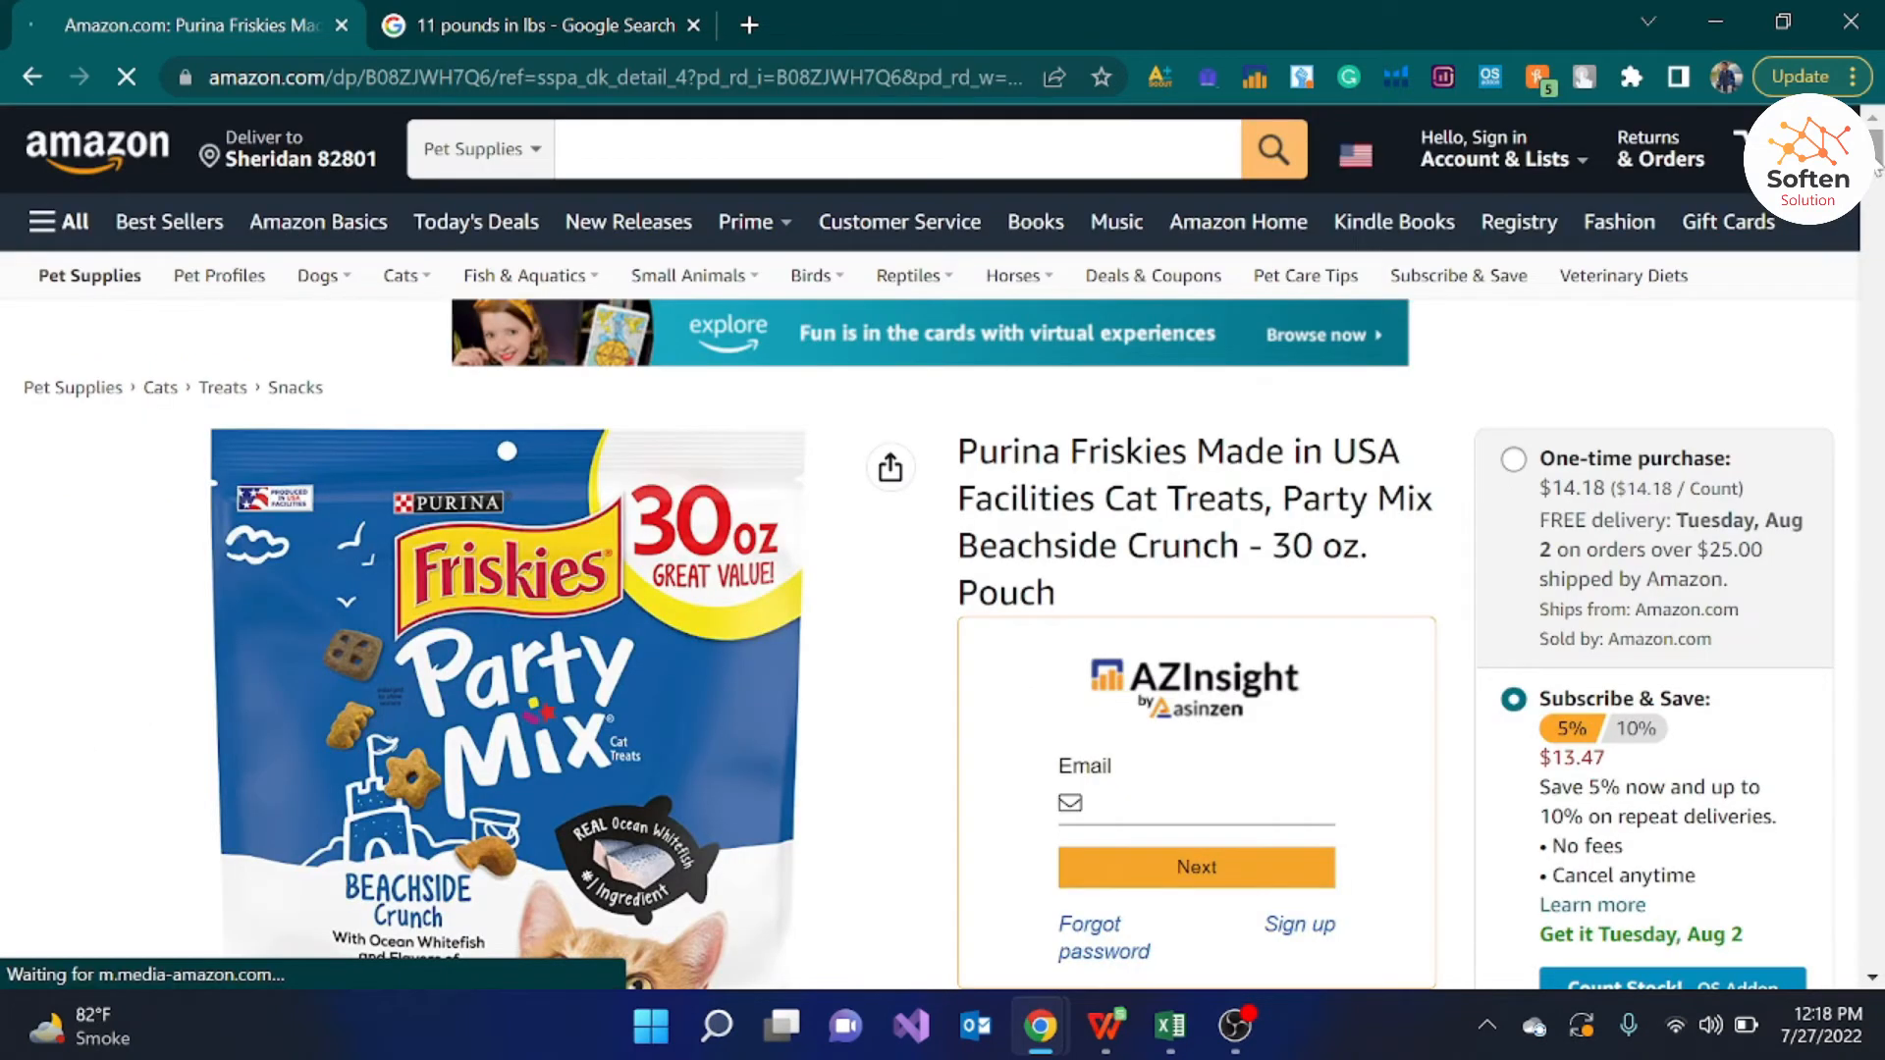
pyautogui.scroll(-3, 931, 546)
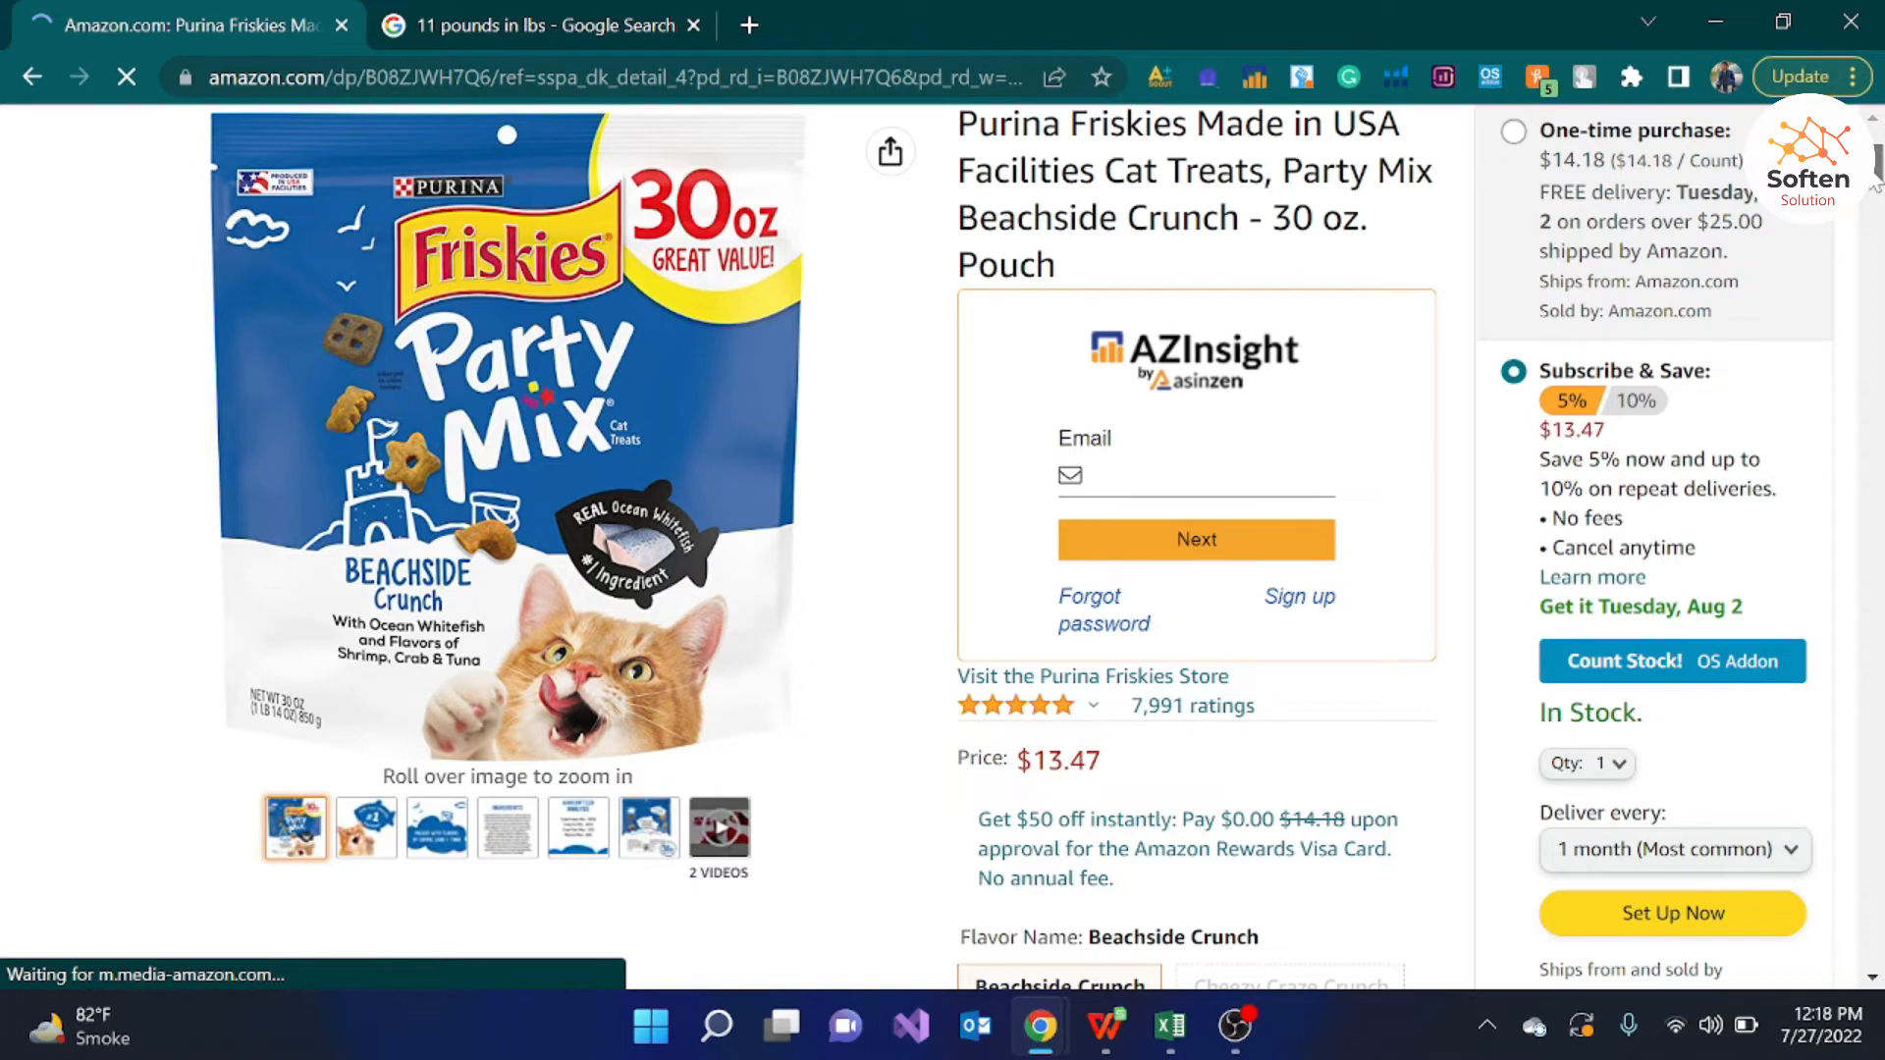
pyautogui.scroll(-5, 1576, 397)
pyautogui.click(1576, 398)
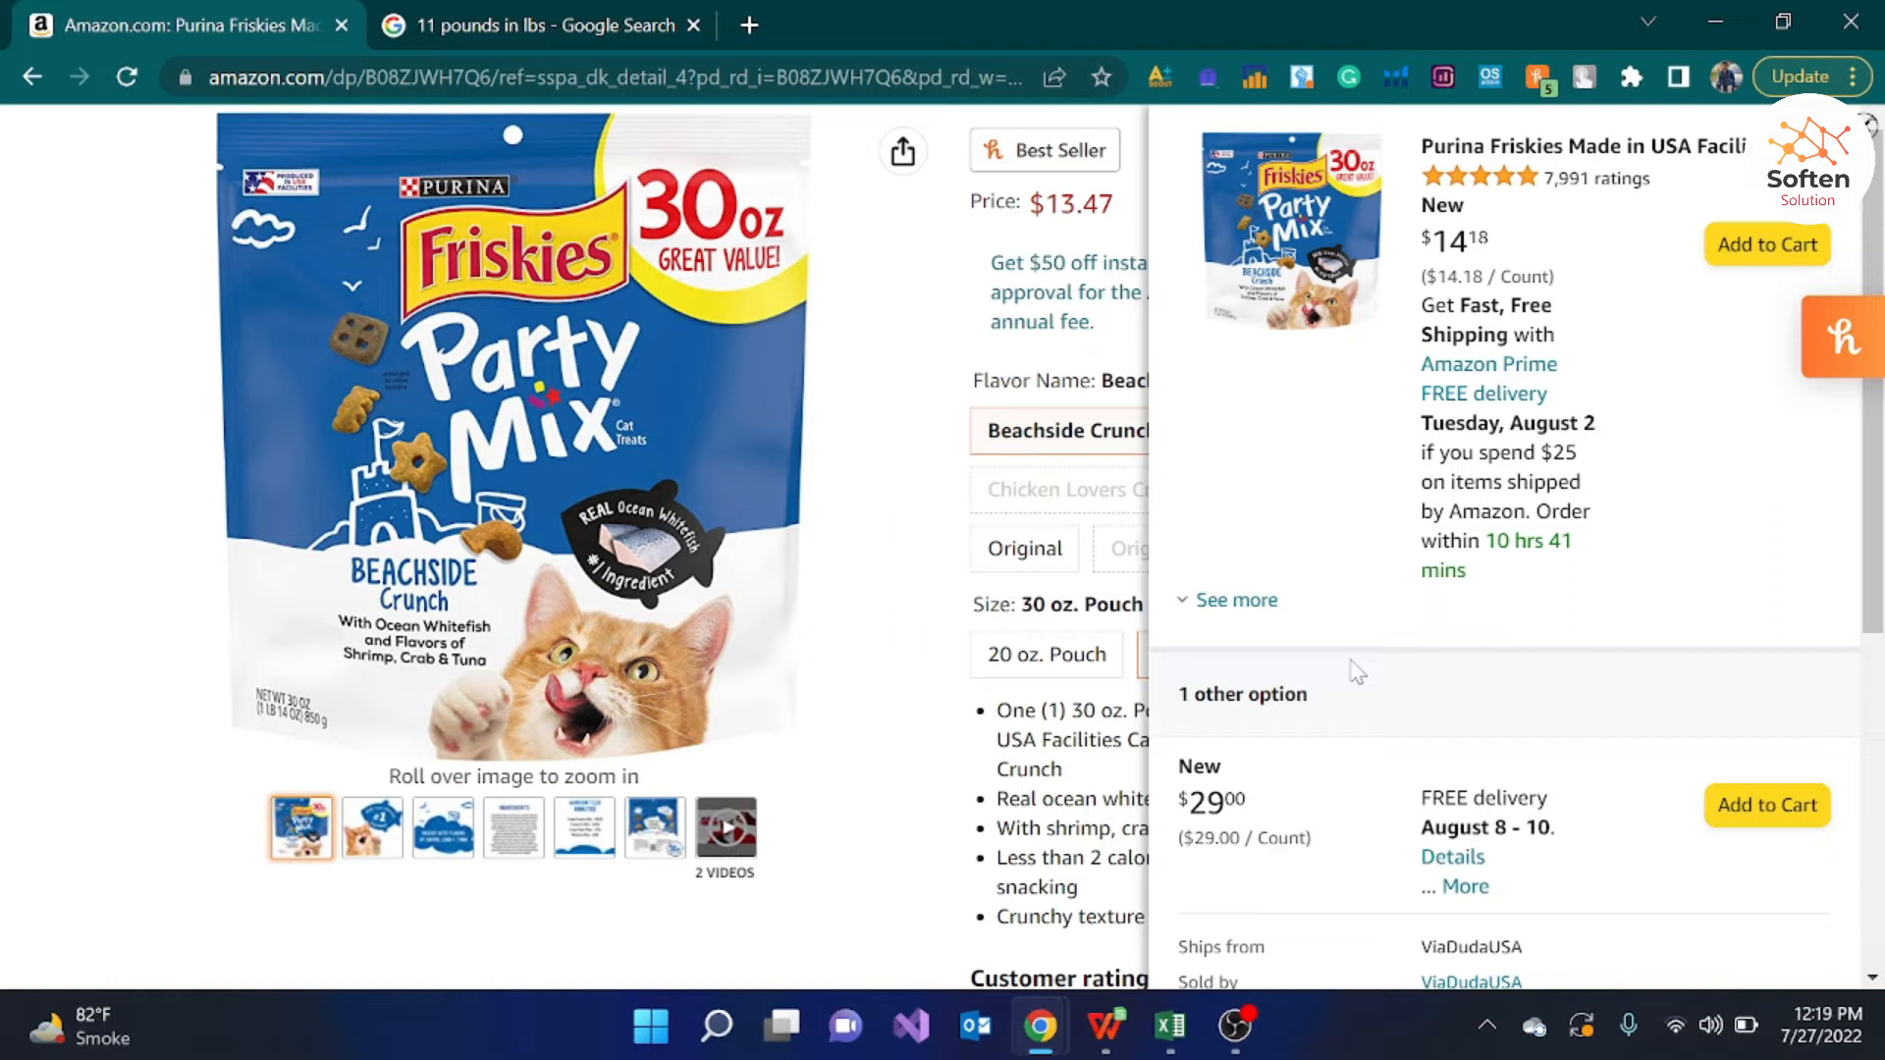
pyautogui.click(1170, 1026)
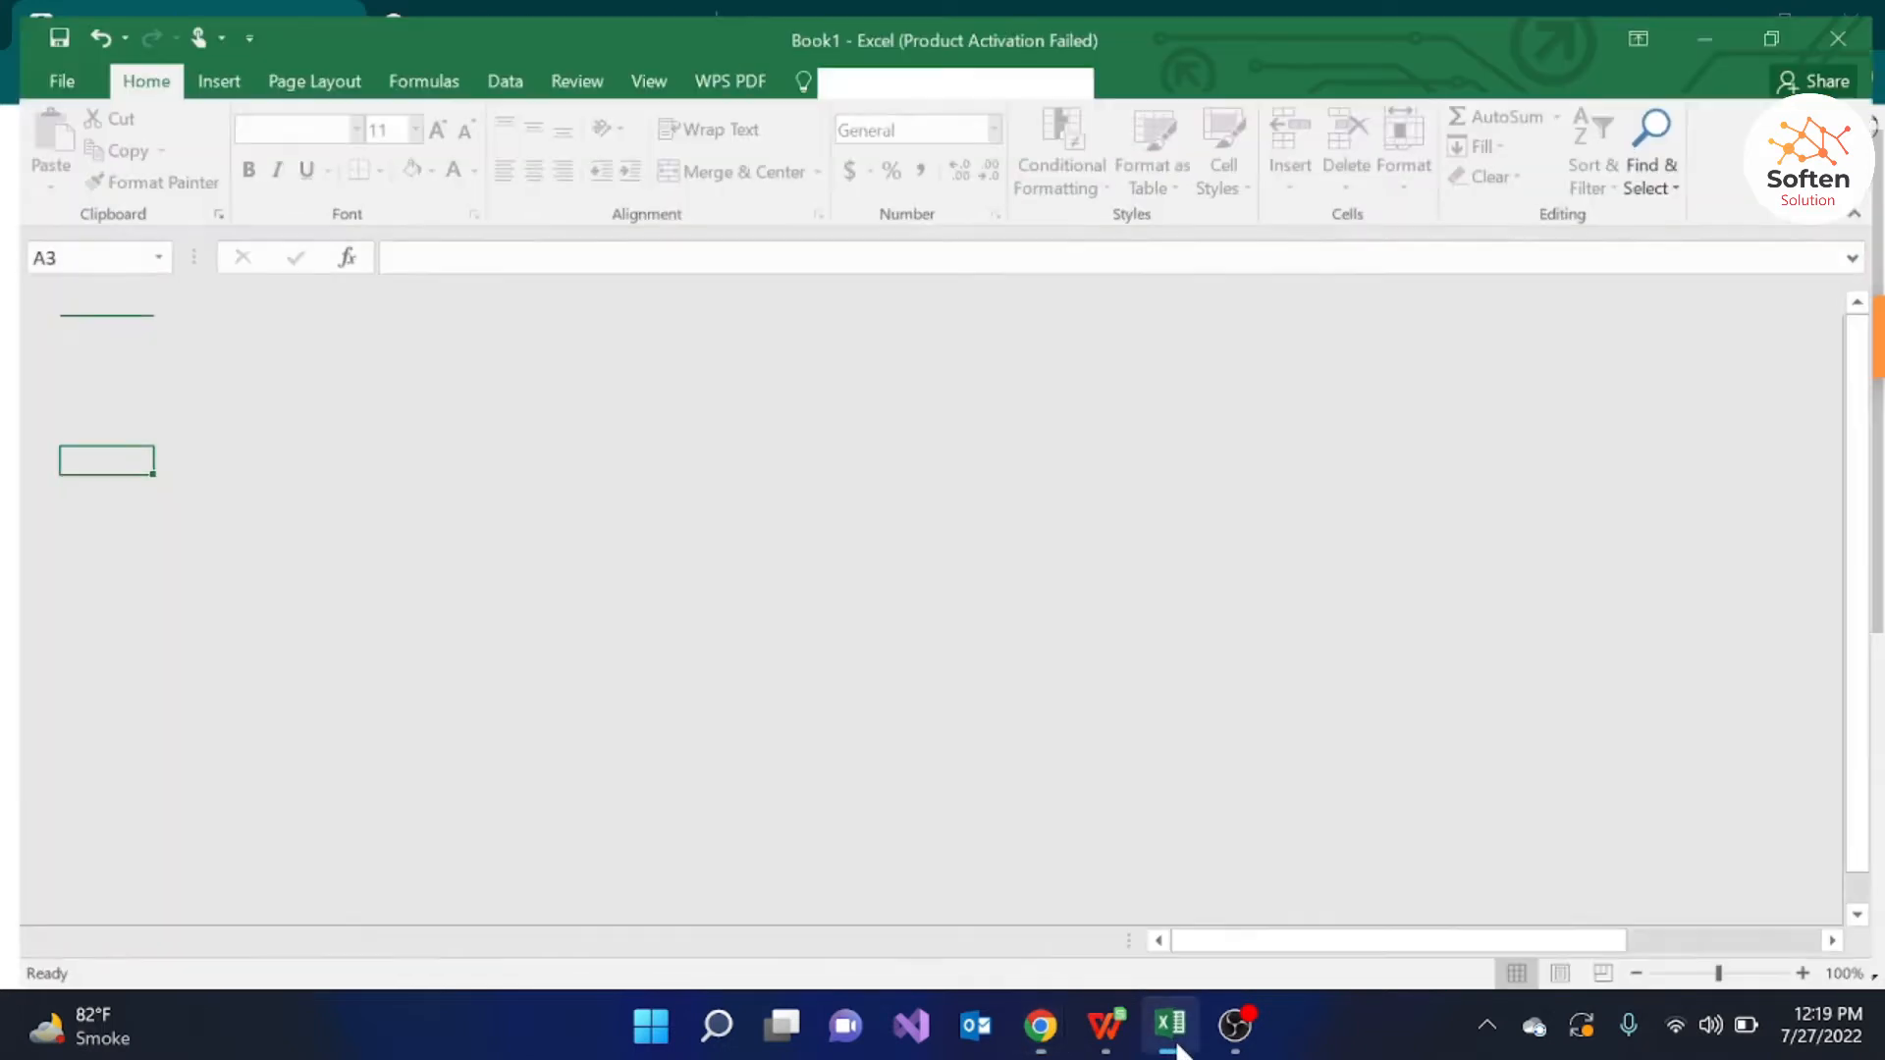
pyautogui.click(1706, 8)
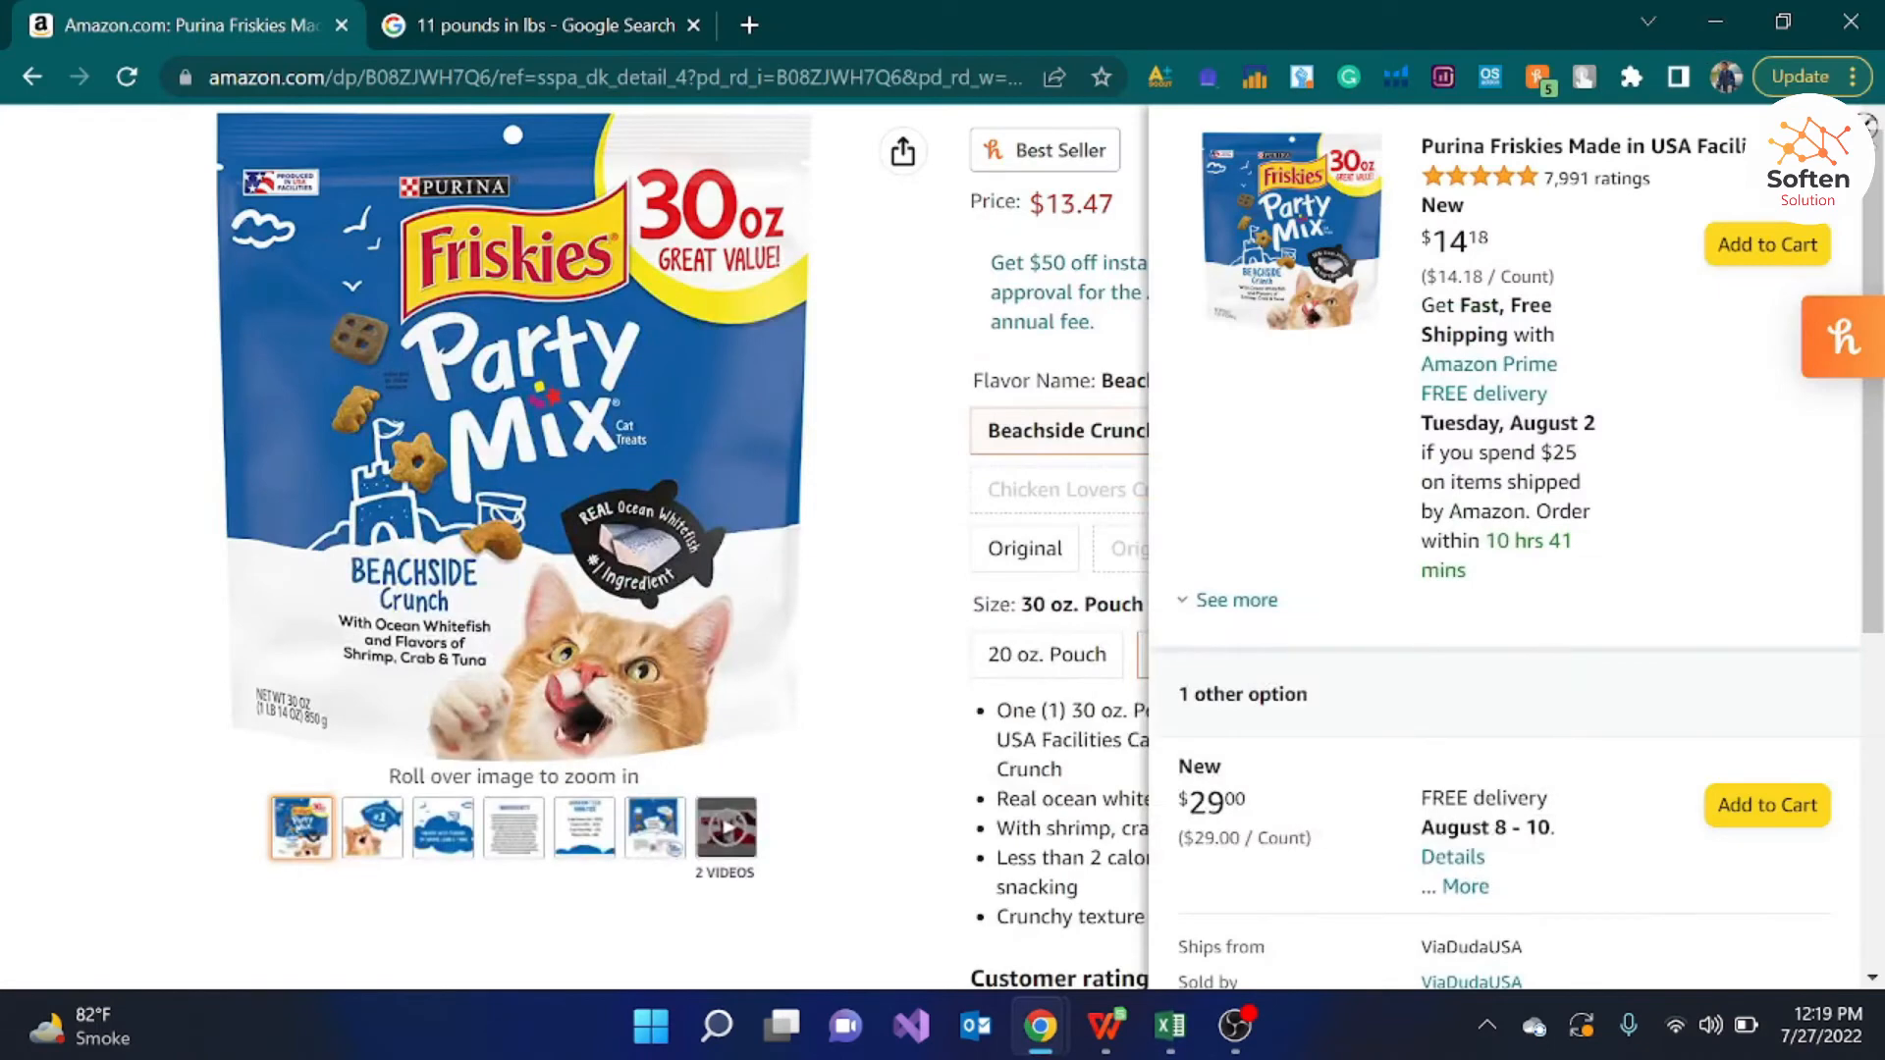
pyautogui.click(1869, 121)
# Step: Copy the ASIN B08ZJWH7Q6 from the product details and paste it into A3 of the Excel sheet
pyautogui.moveTo(1869, 205); pyautogui.dragTo(1790, 423)
pyautogui.moveTo(272, 278); pyautogui.dragTo(128, 274)
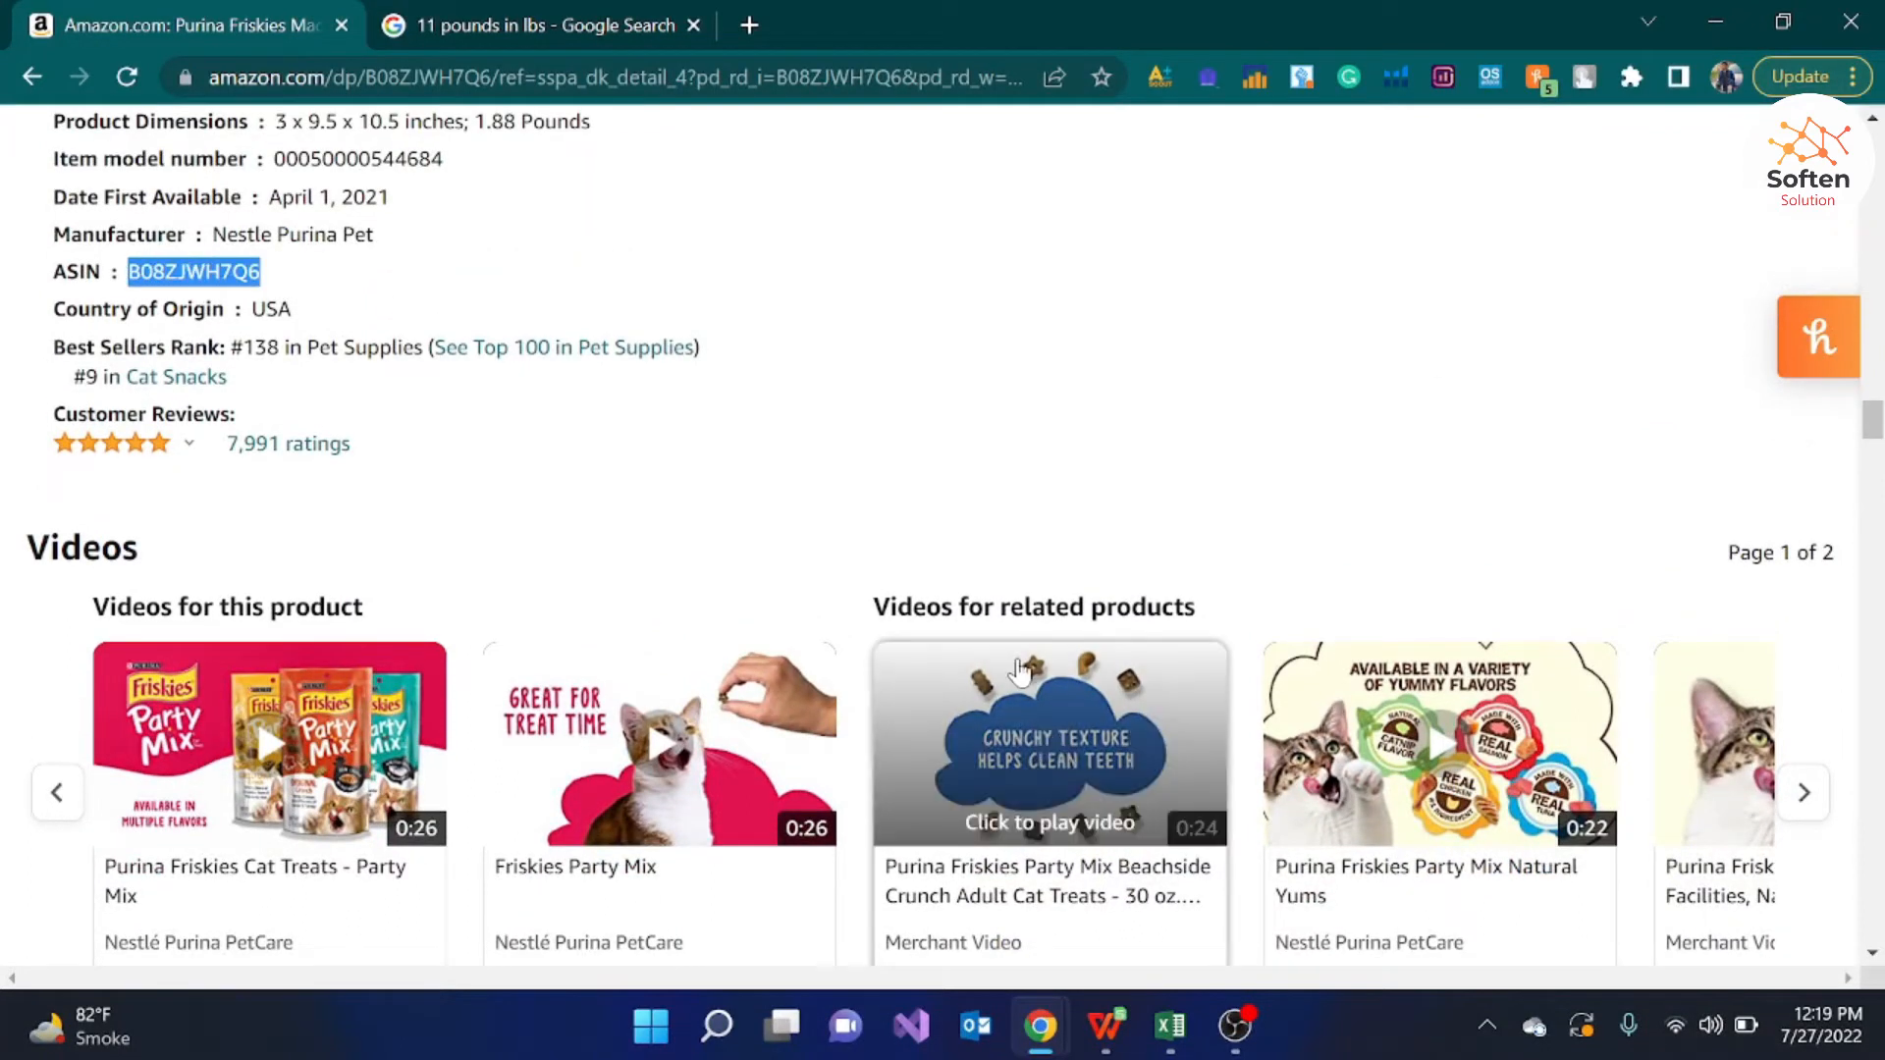
pyautogui.moveTo(1170, 1026)
pyautogui.click(1166, 935)
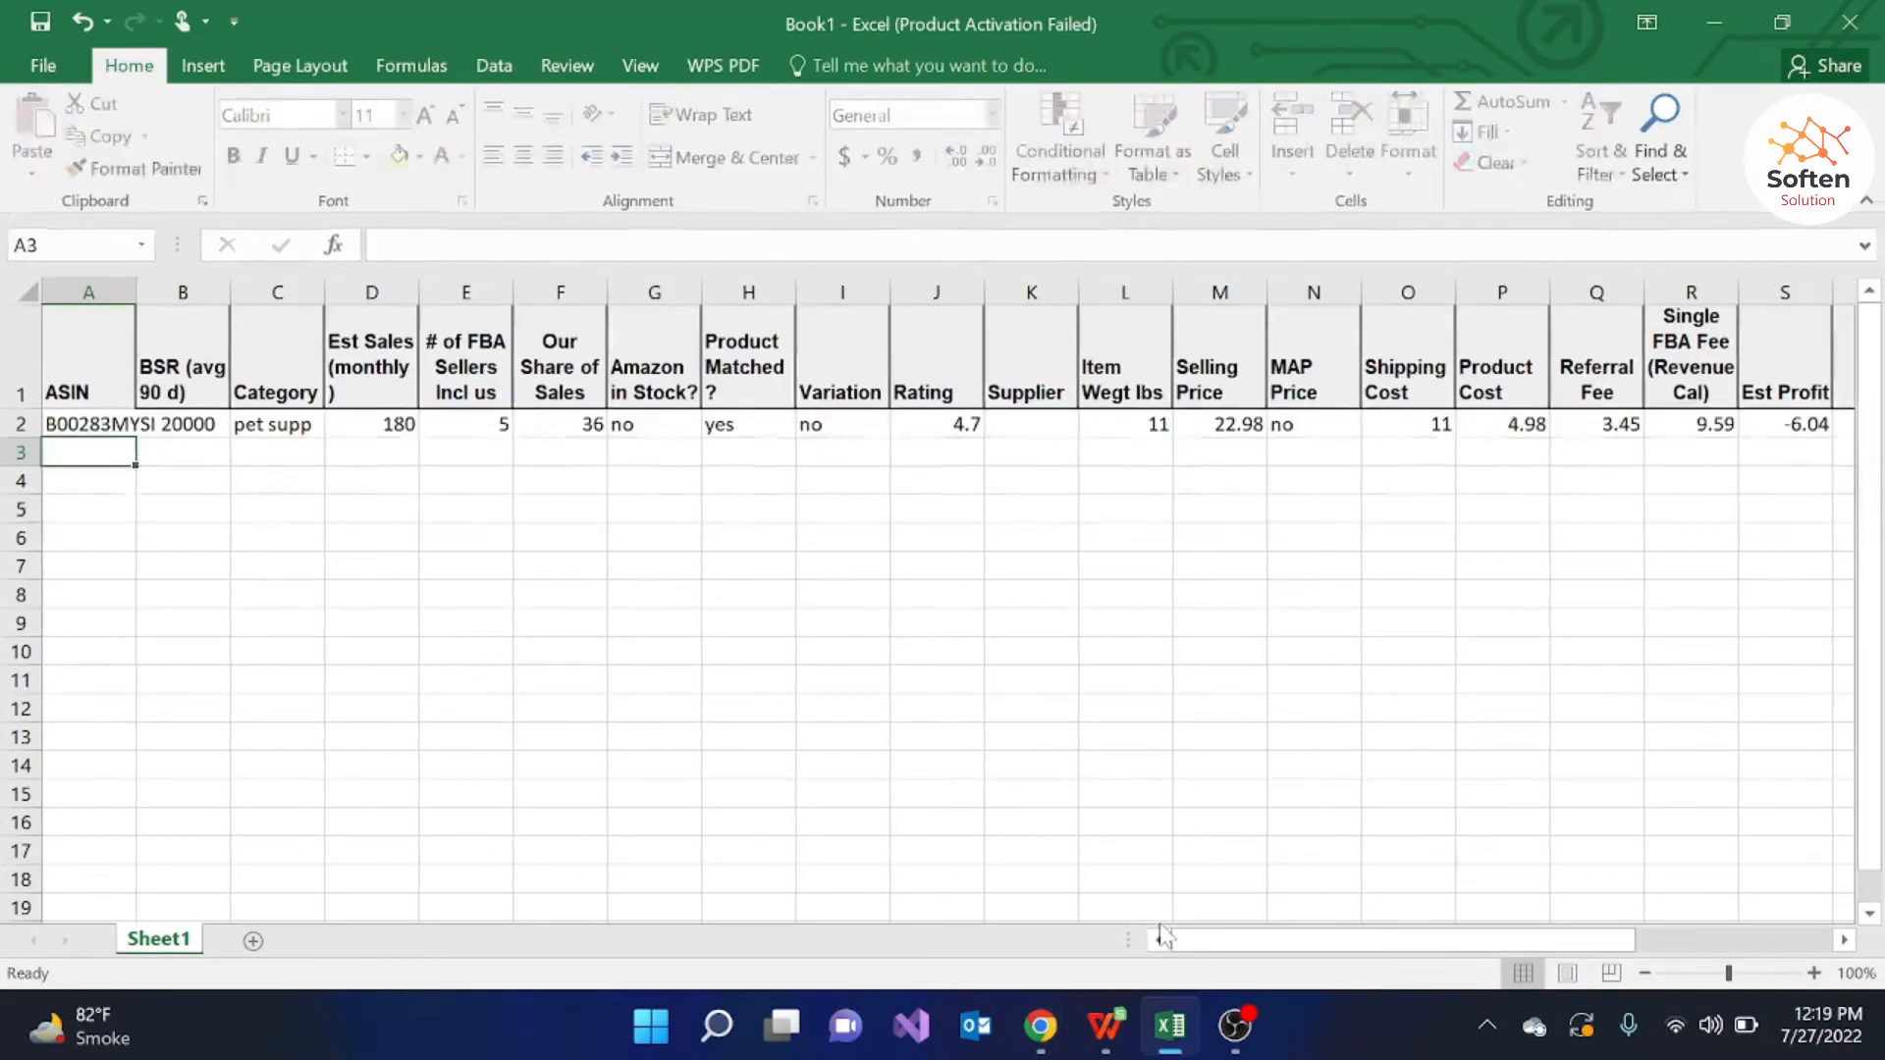
pyautogui.write('B08ZJWH7Q6')
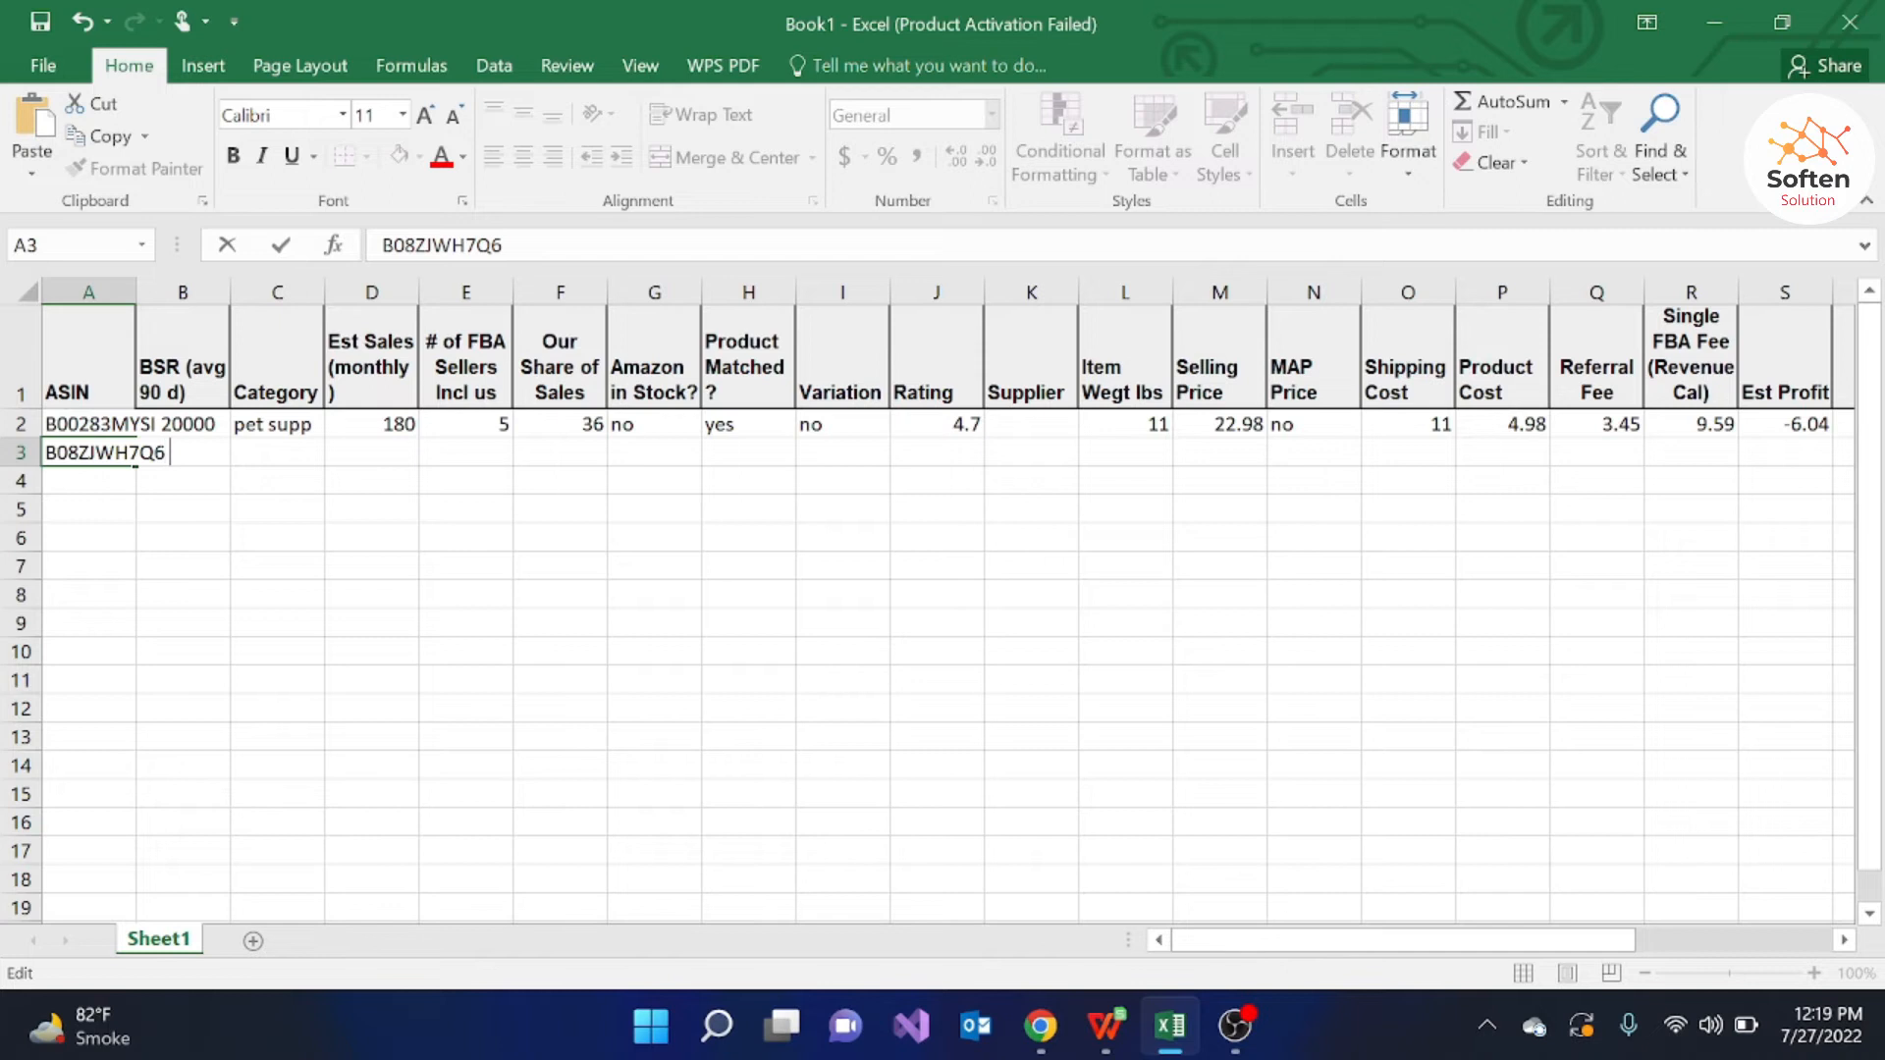
# Step: Enter 15000 as the BSR in B3 and "pet supp" as the Category in C3, and select the Est Sales cell D3
pyautogui.write('15000')
pyautogui.click(253, 458)
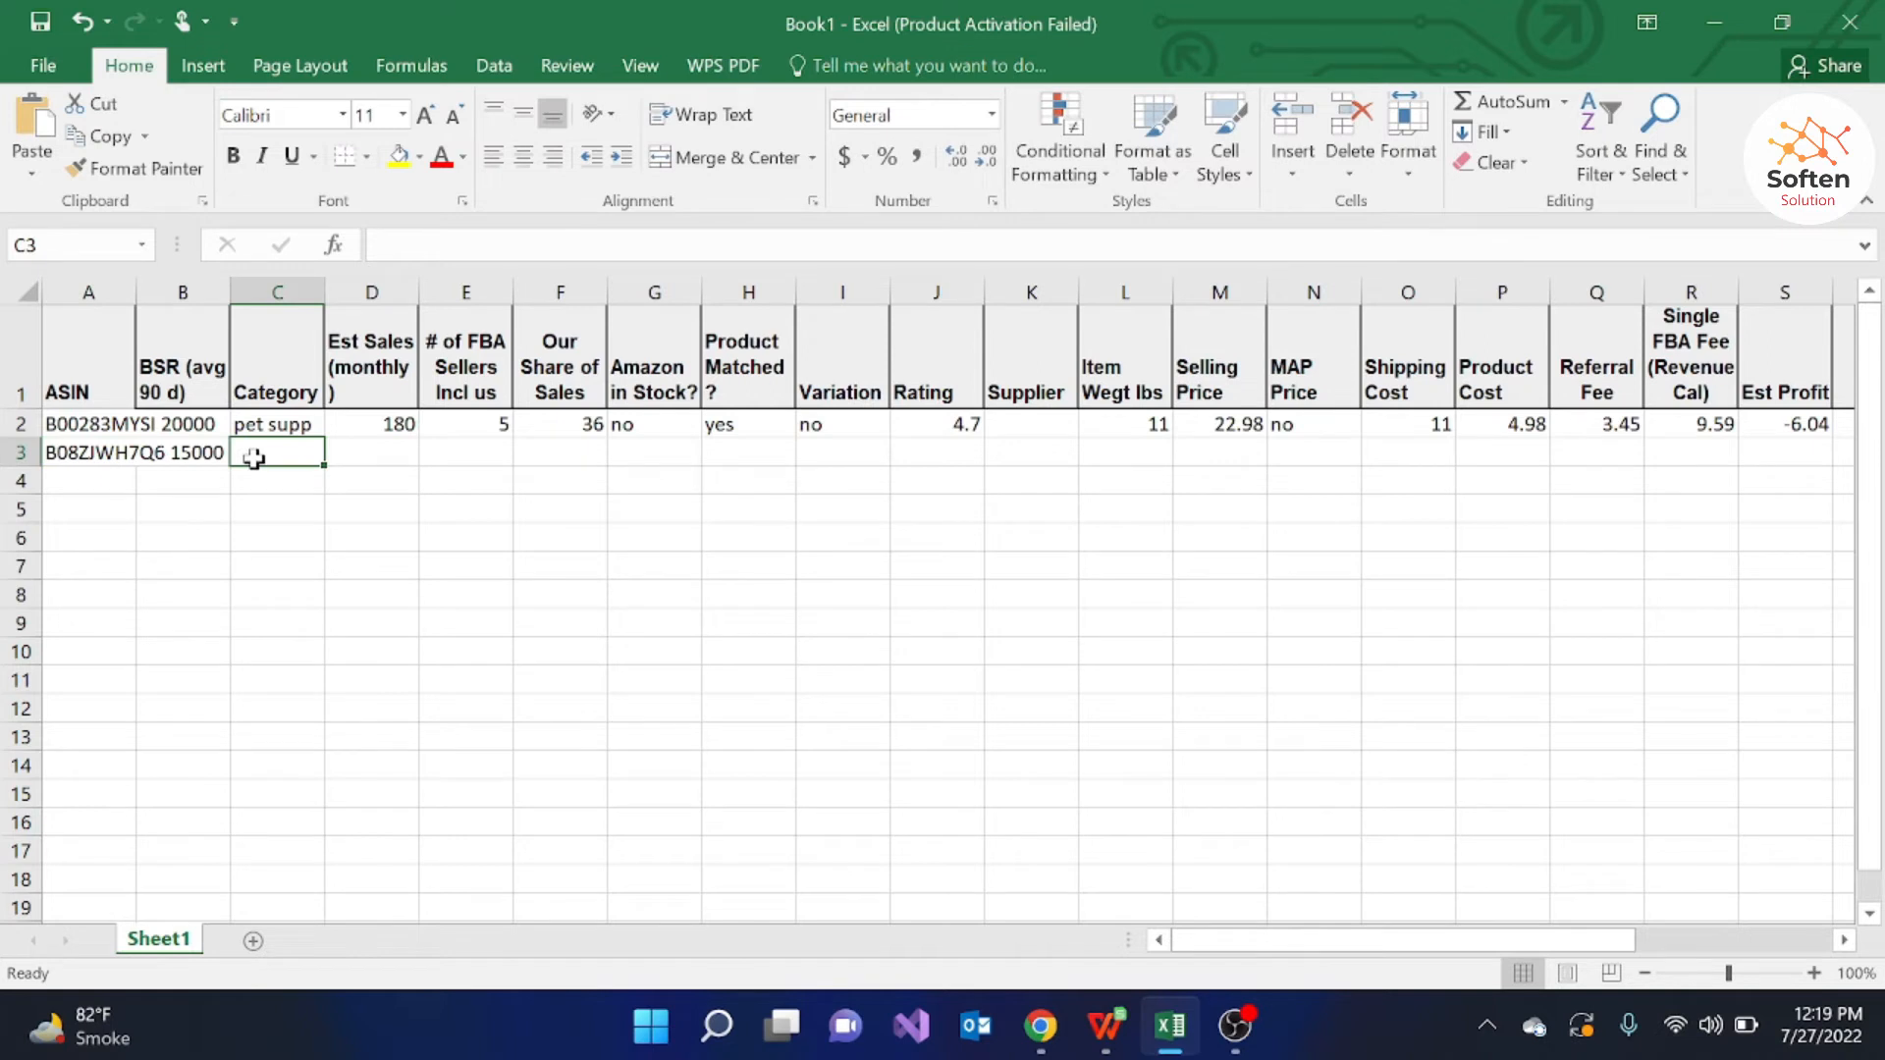
pyautogui.write('pet supp')
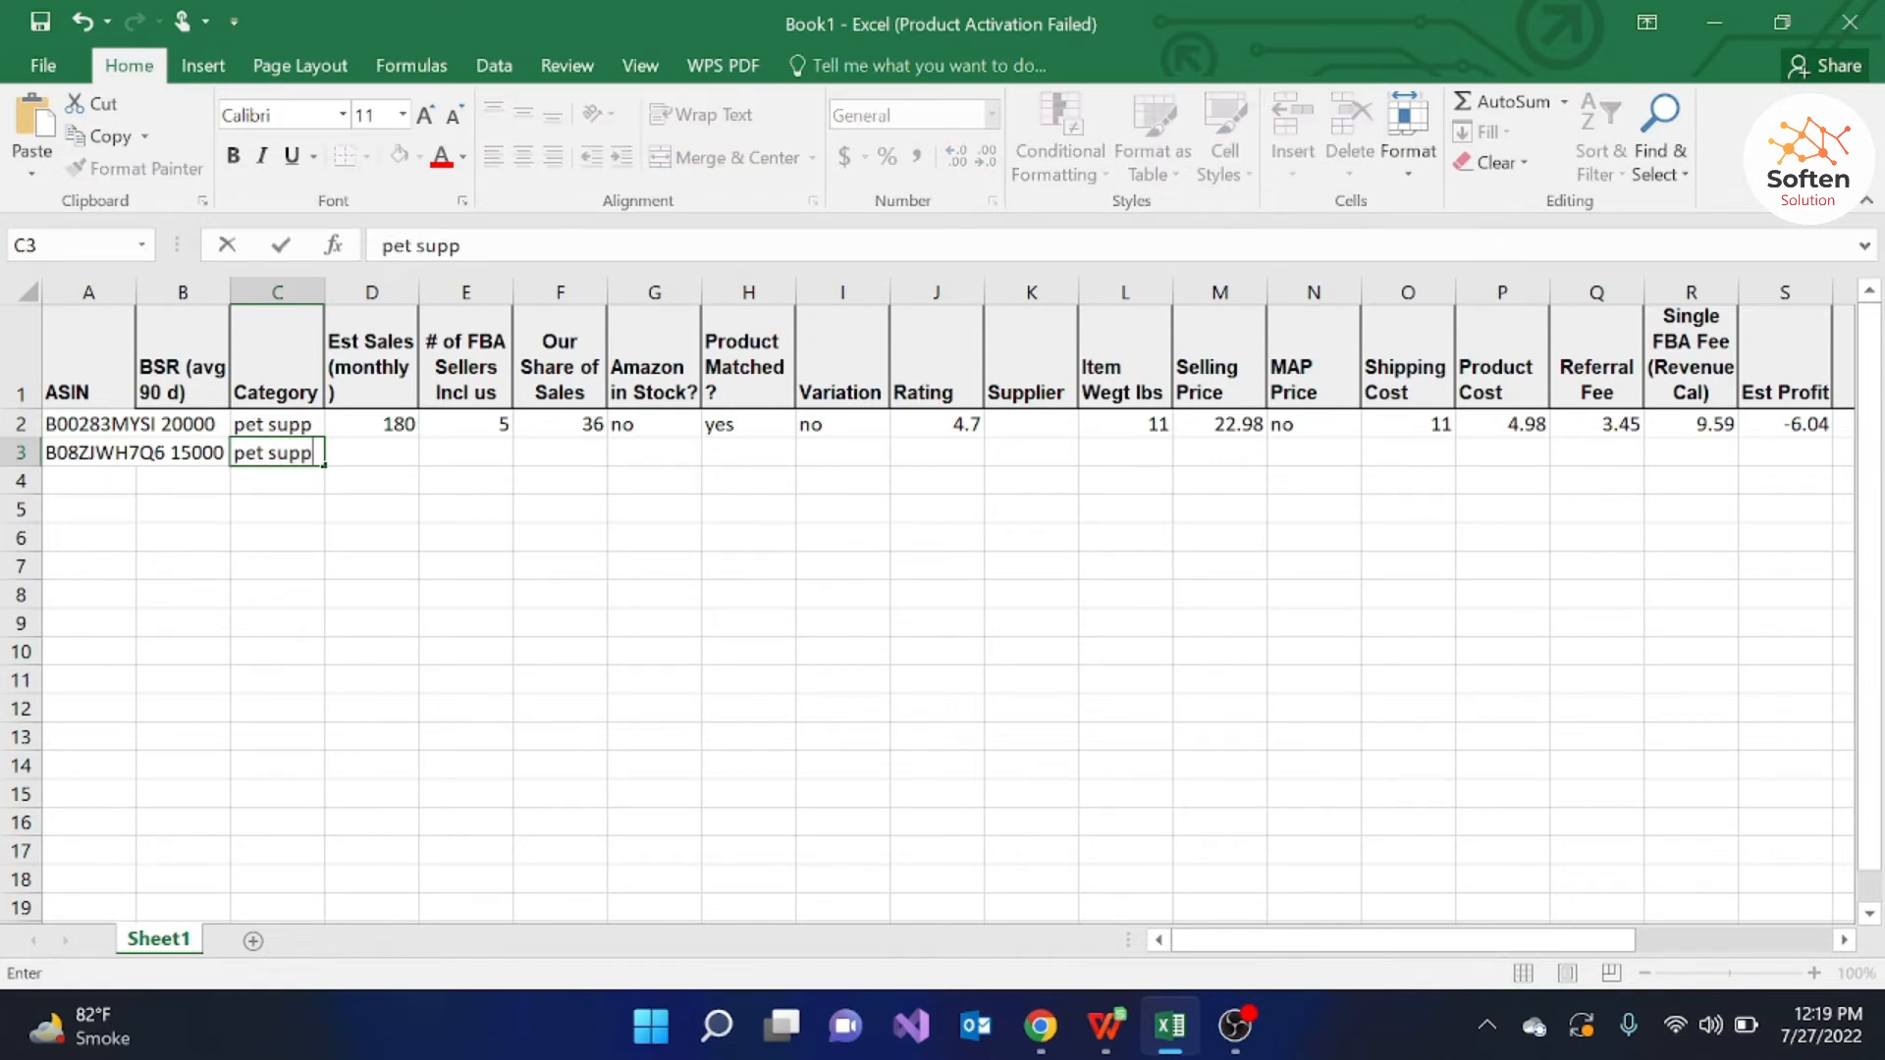
pyautogui.click(386, 461)
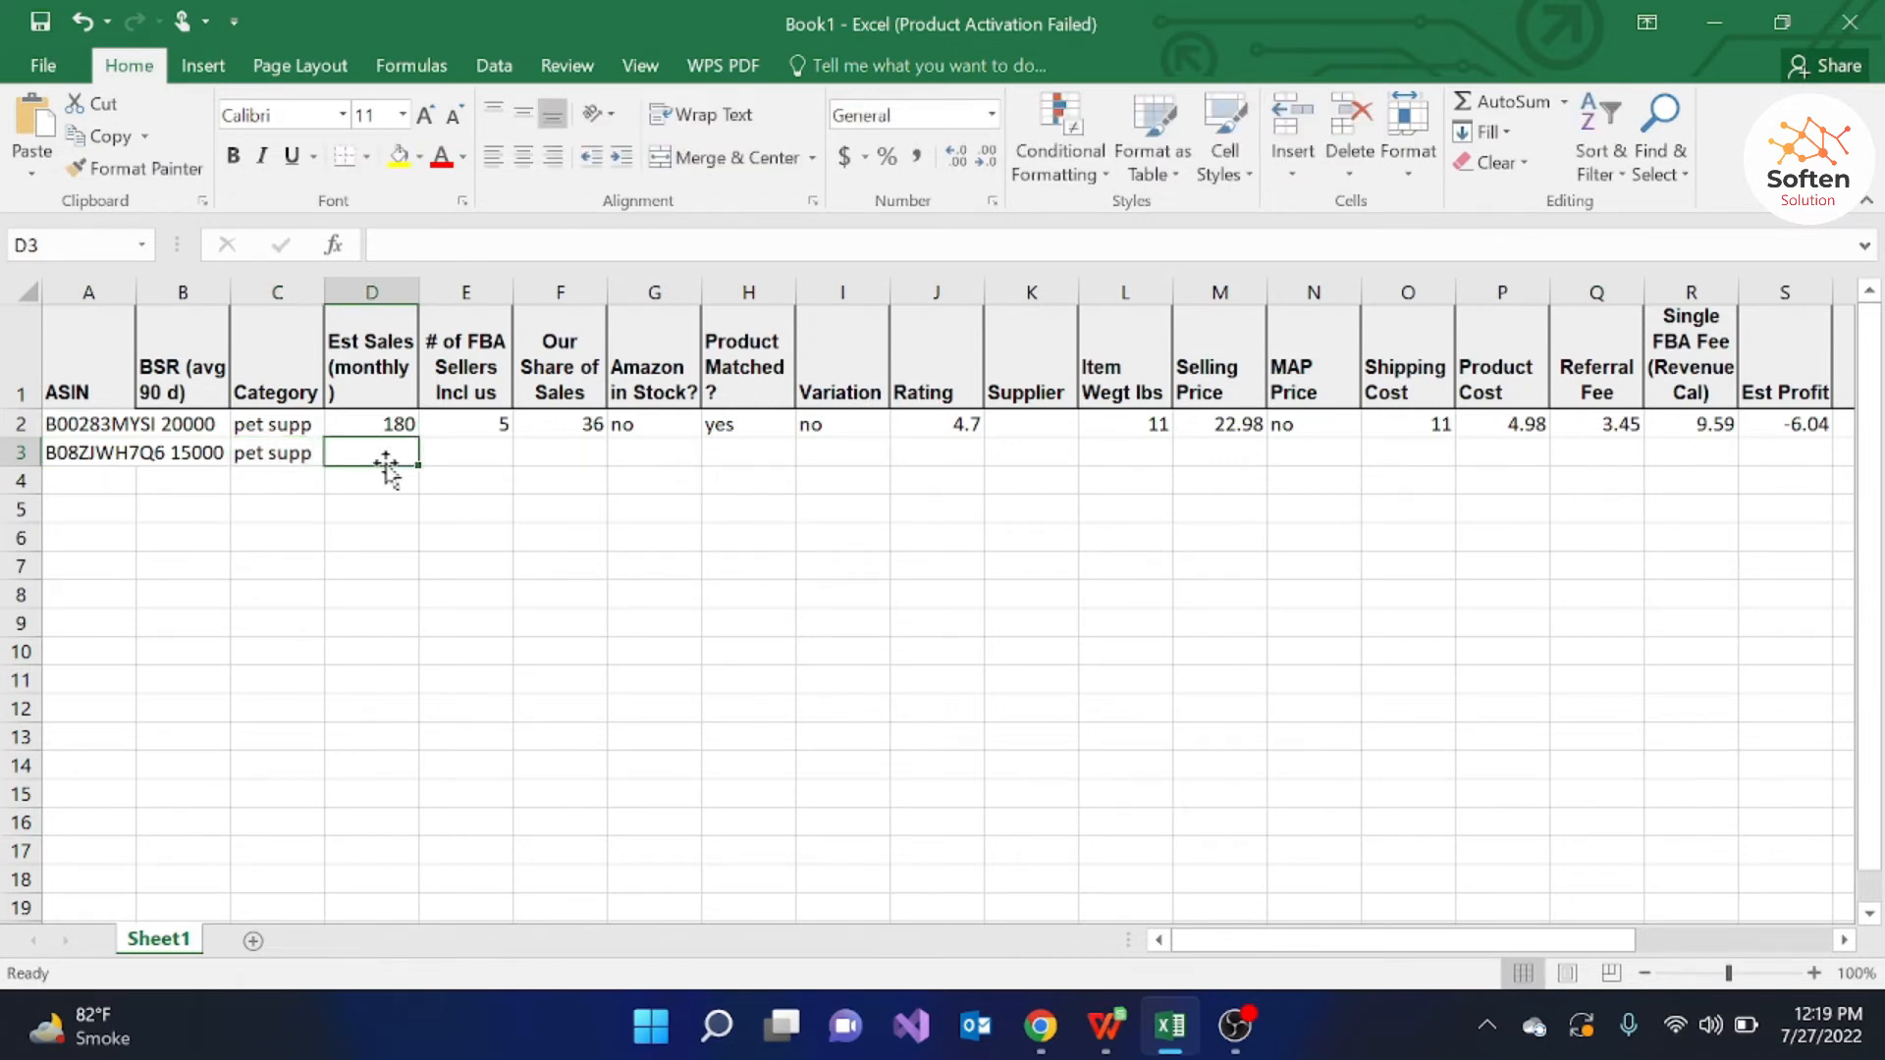
# Step: Switch to FBA Toolkit in Chrome and estimate the daily Pet Supplies sales for rank 15000
pyautogui.moveTo(1041, 1026)
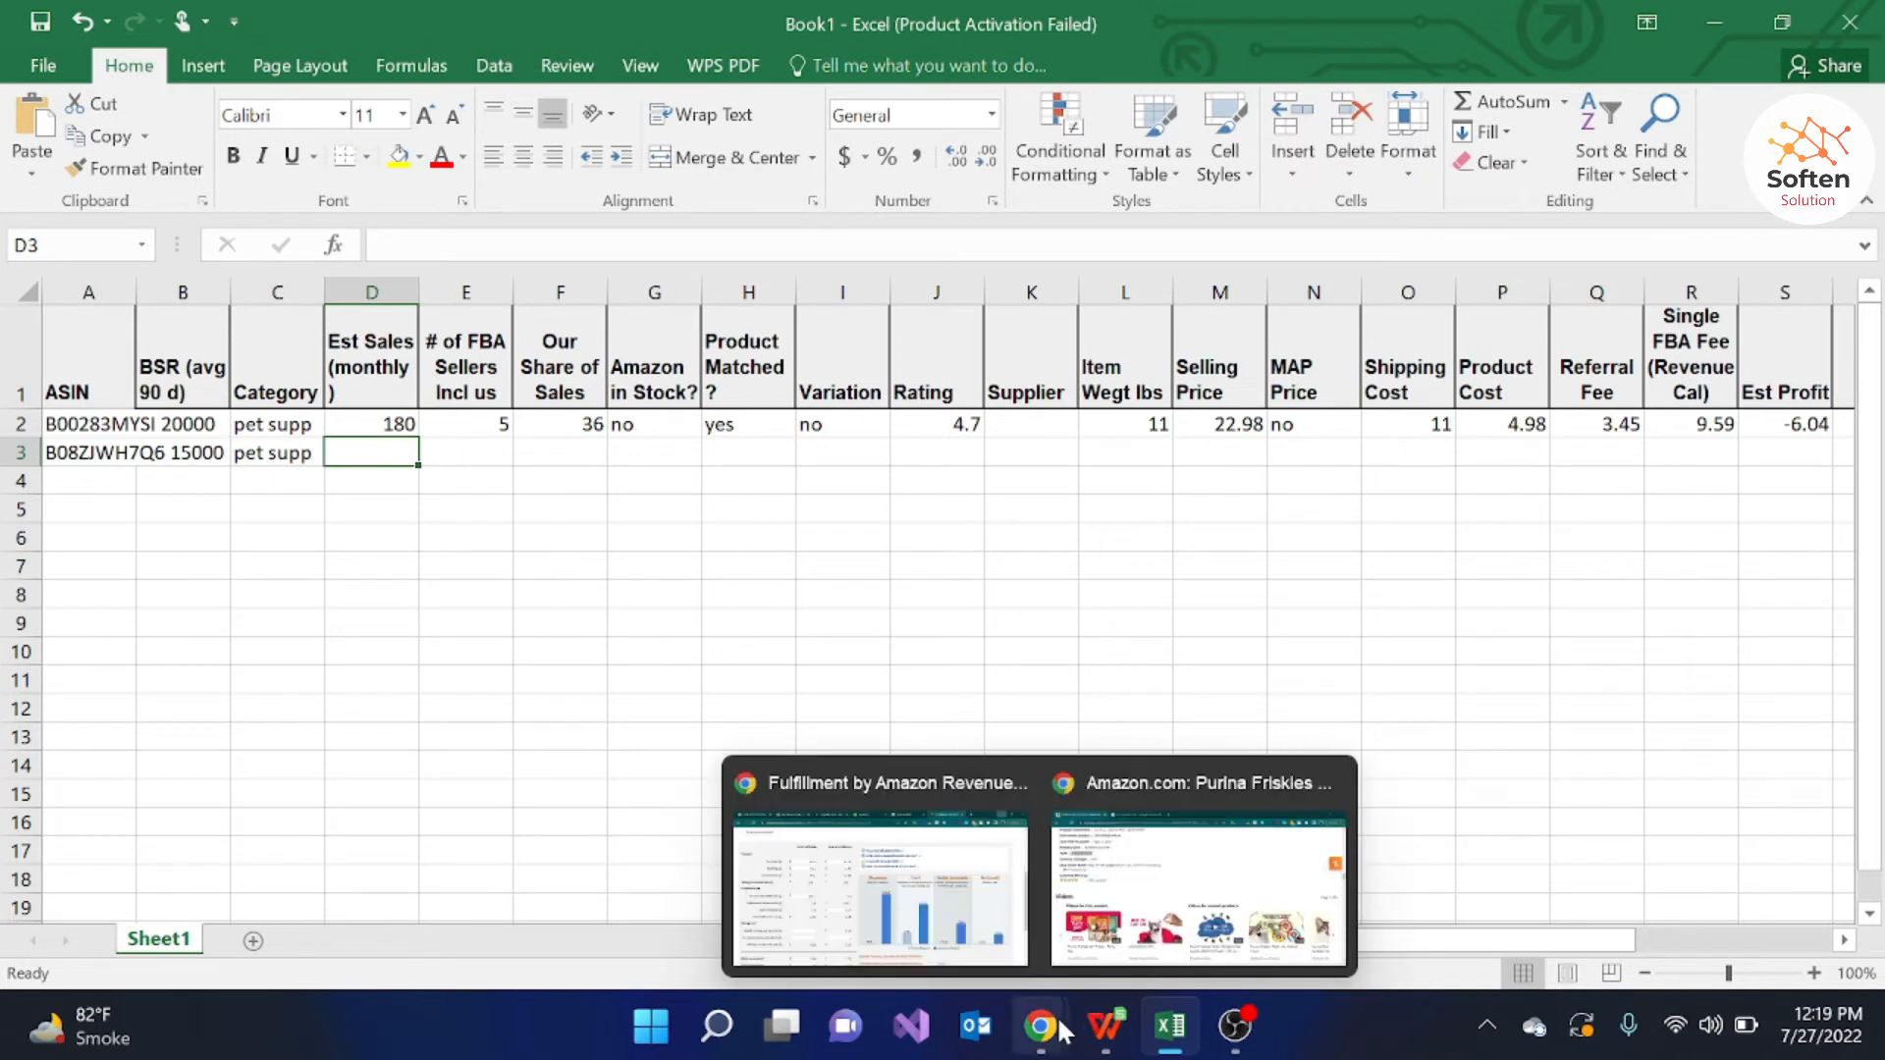
pyautogui.click(1122, 945)
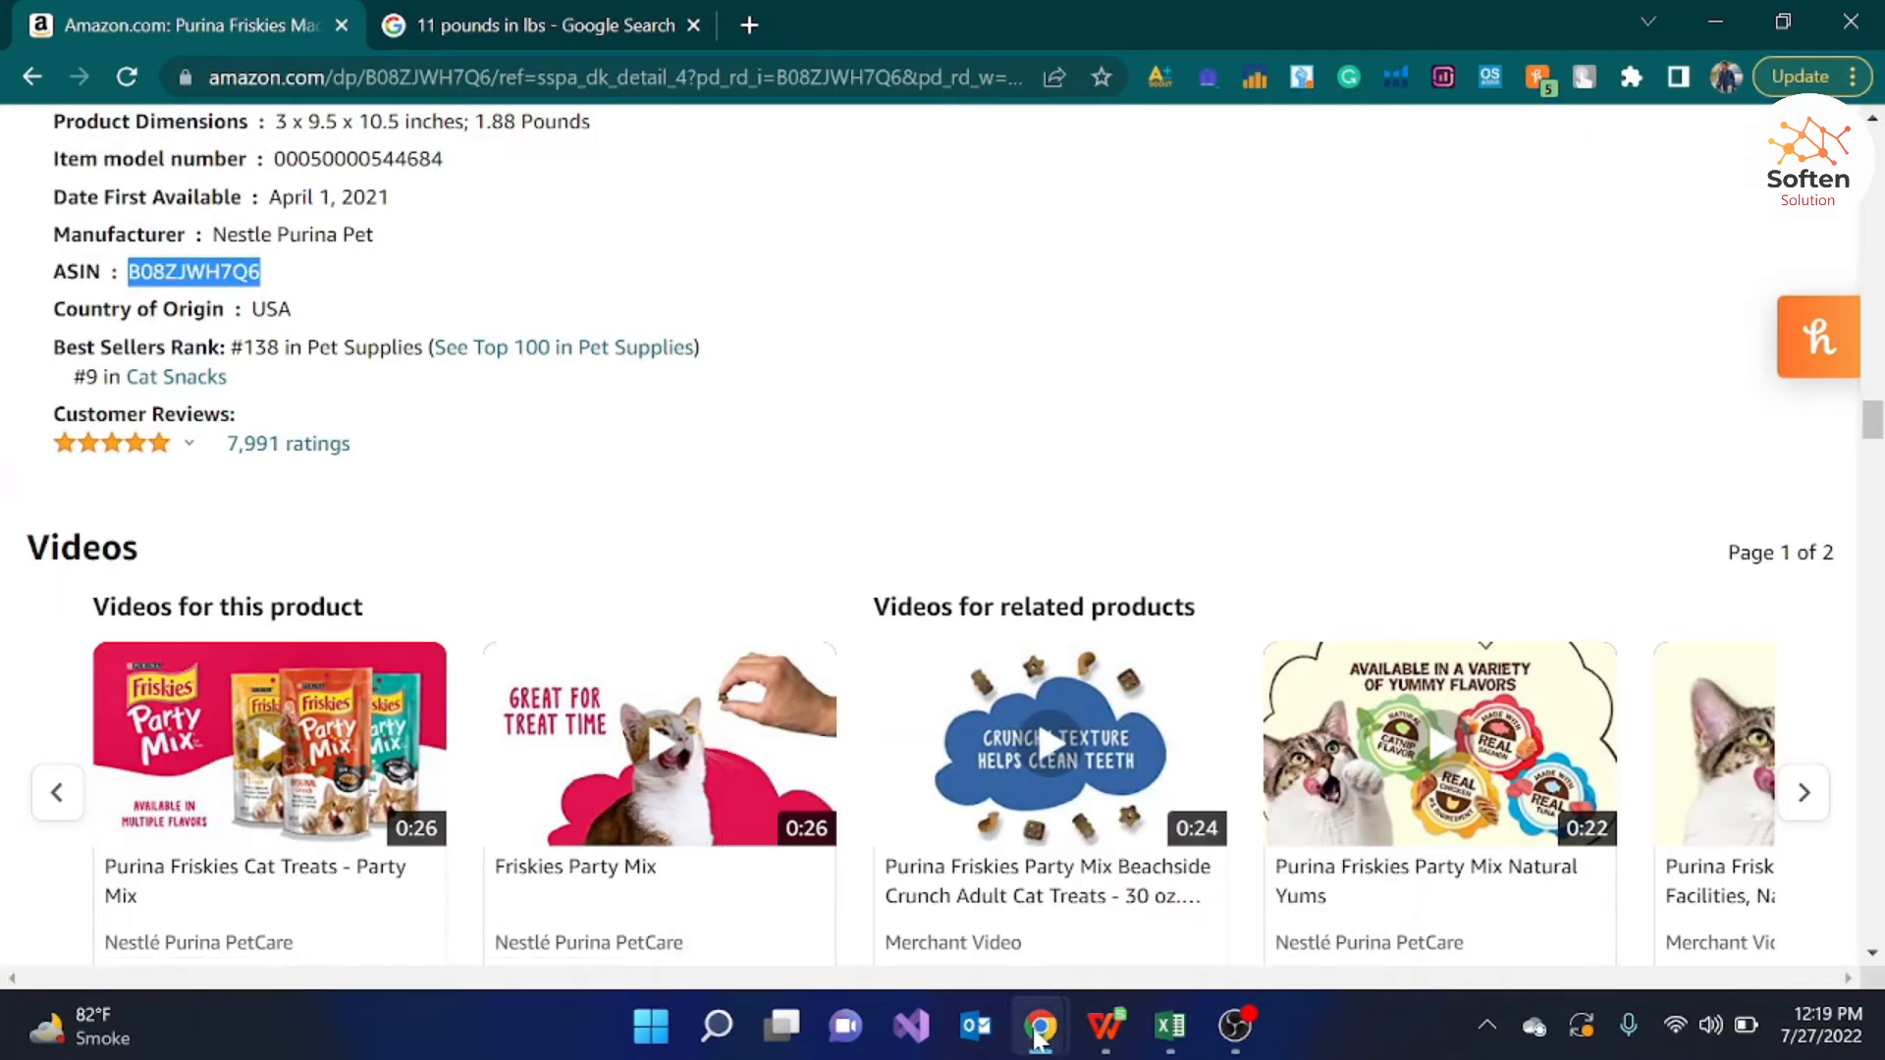
pyautogui.moveTo(1041, 1026)
pyautogui.click(987, 904)
pyautogui.click(1064, 18)
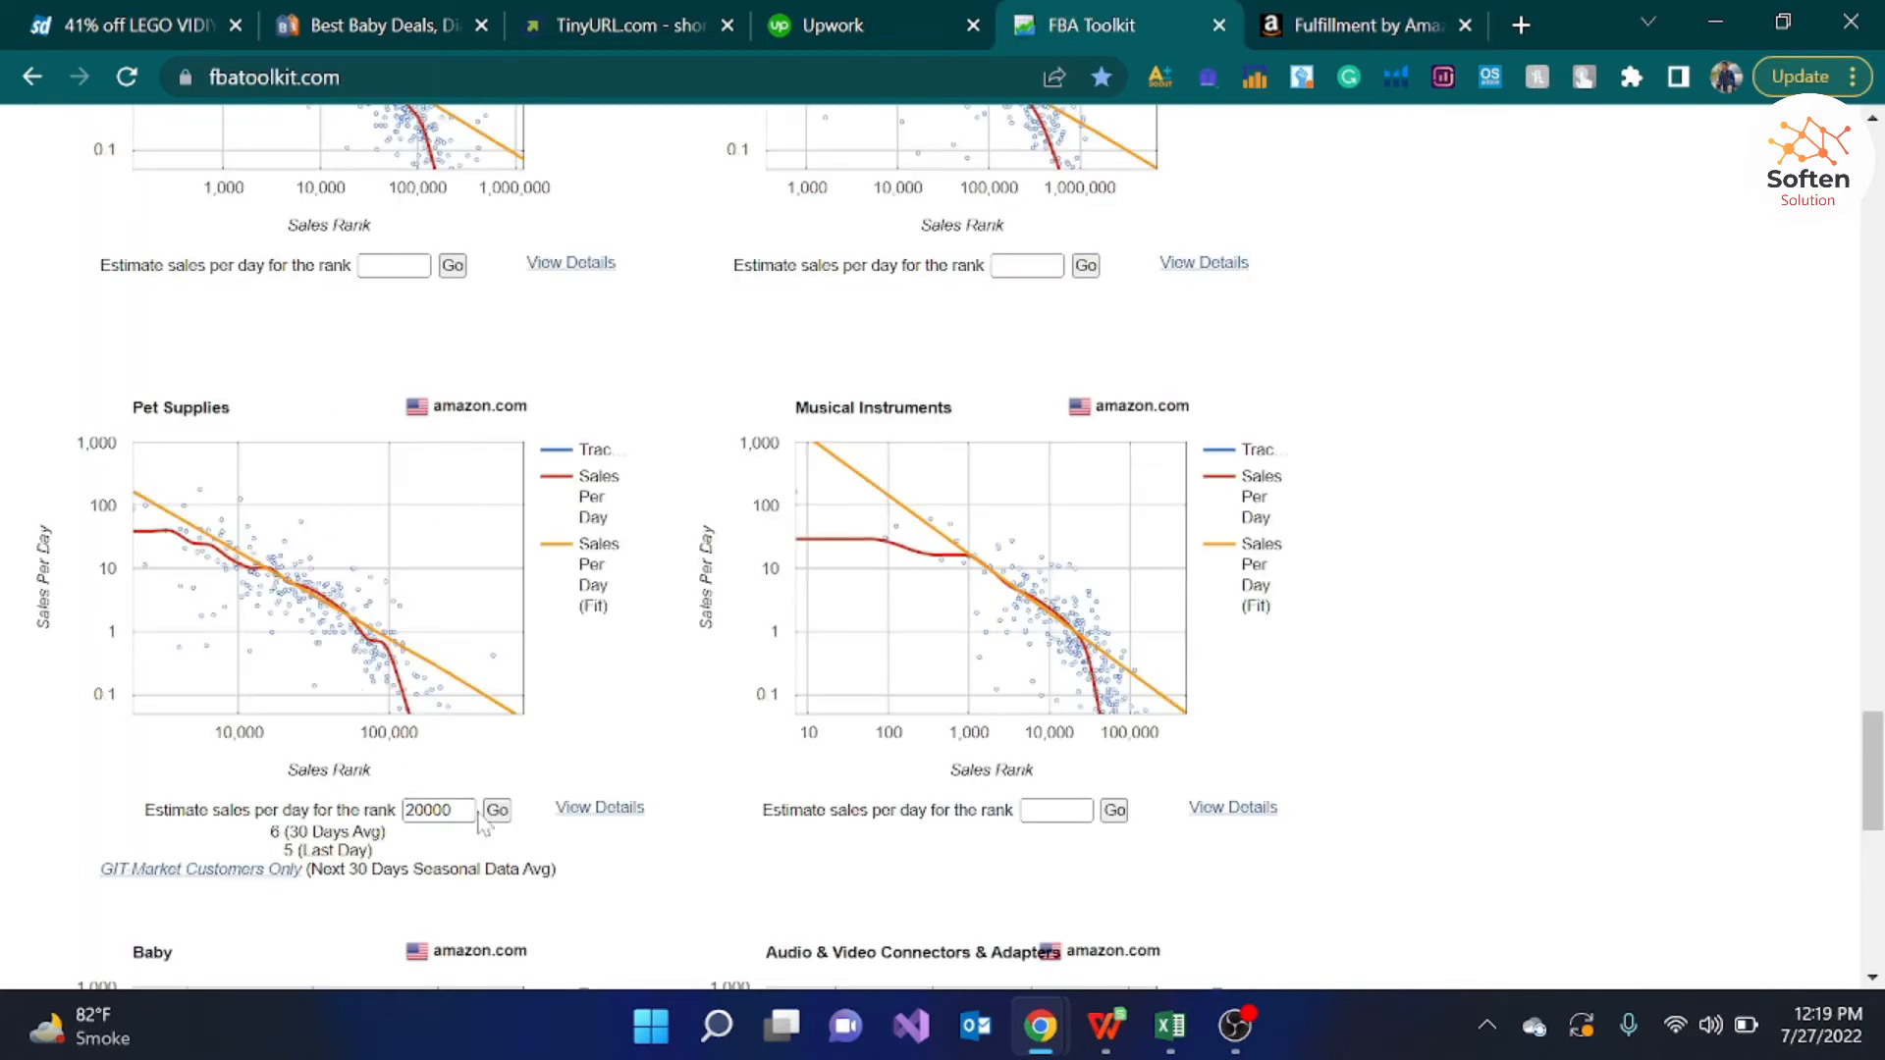
pyautogui.click(462, 810)
pyautogui.press('BackSpace')
pyautogui.press('BackSpace')
pyautogui.press('BackSpace')
pyautogui.press('BackSpace')
pyautogui.write('1500')
pyautogui.click(503, 809)
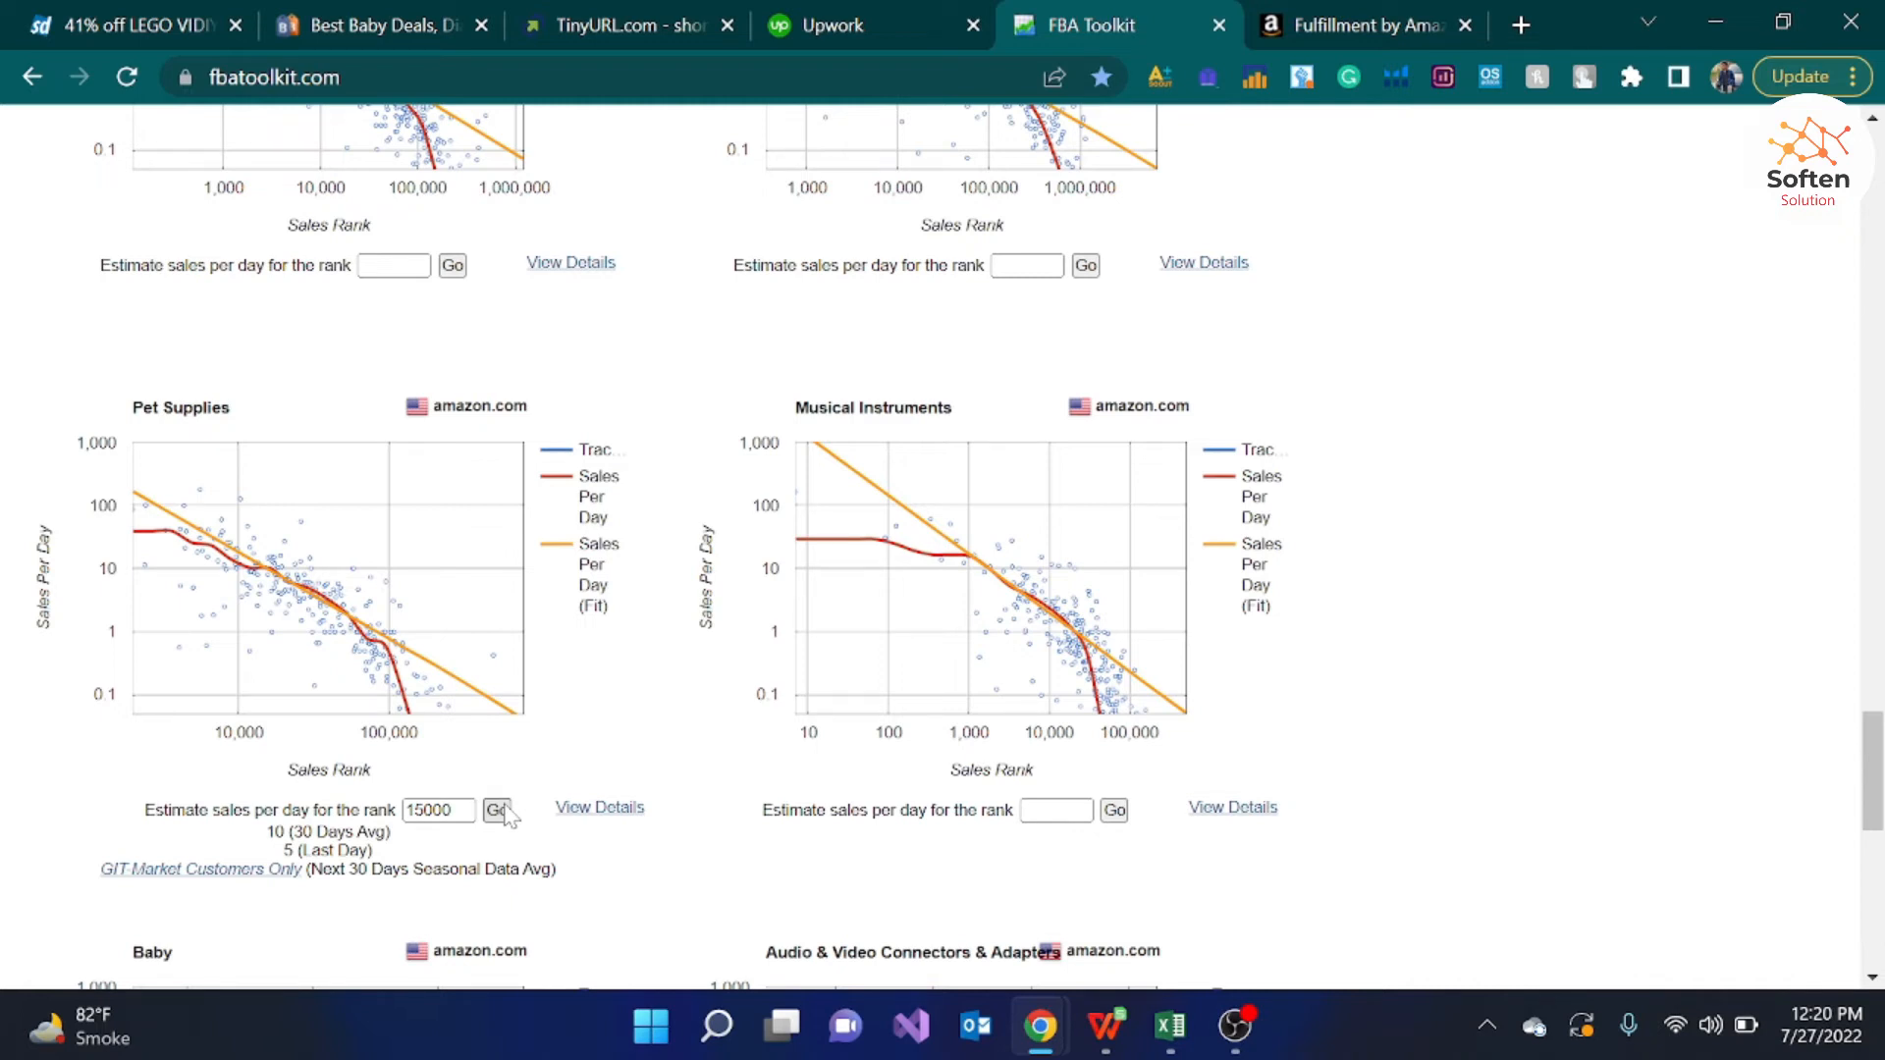
# Step: Return to the Excel sheet and enter 300 as the monthly Est Sales in D3
pyautogui.click(1174, 970)
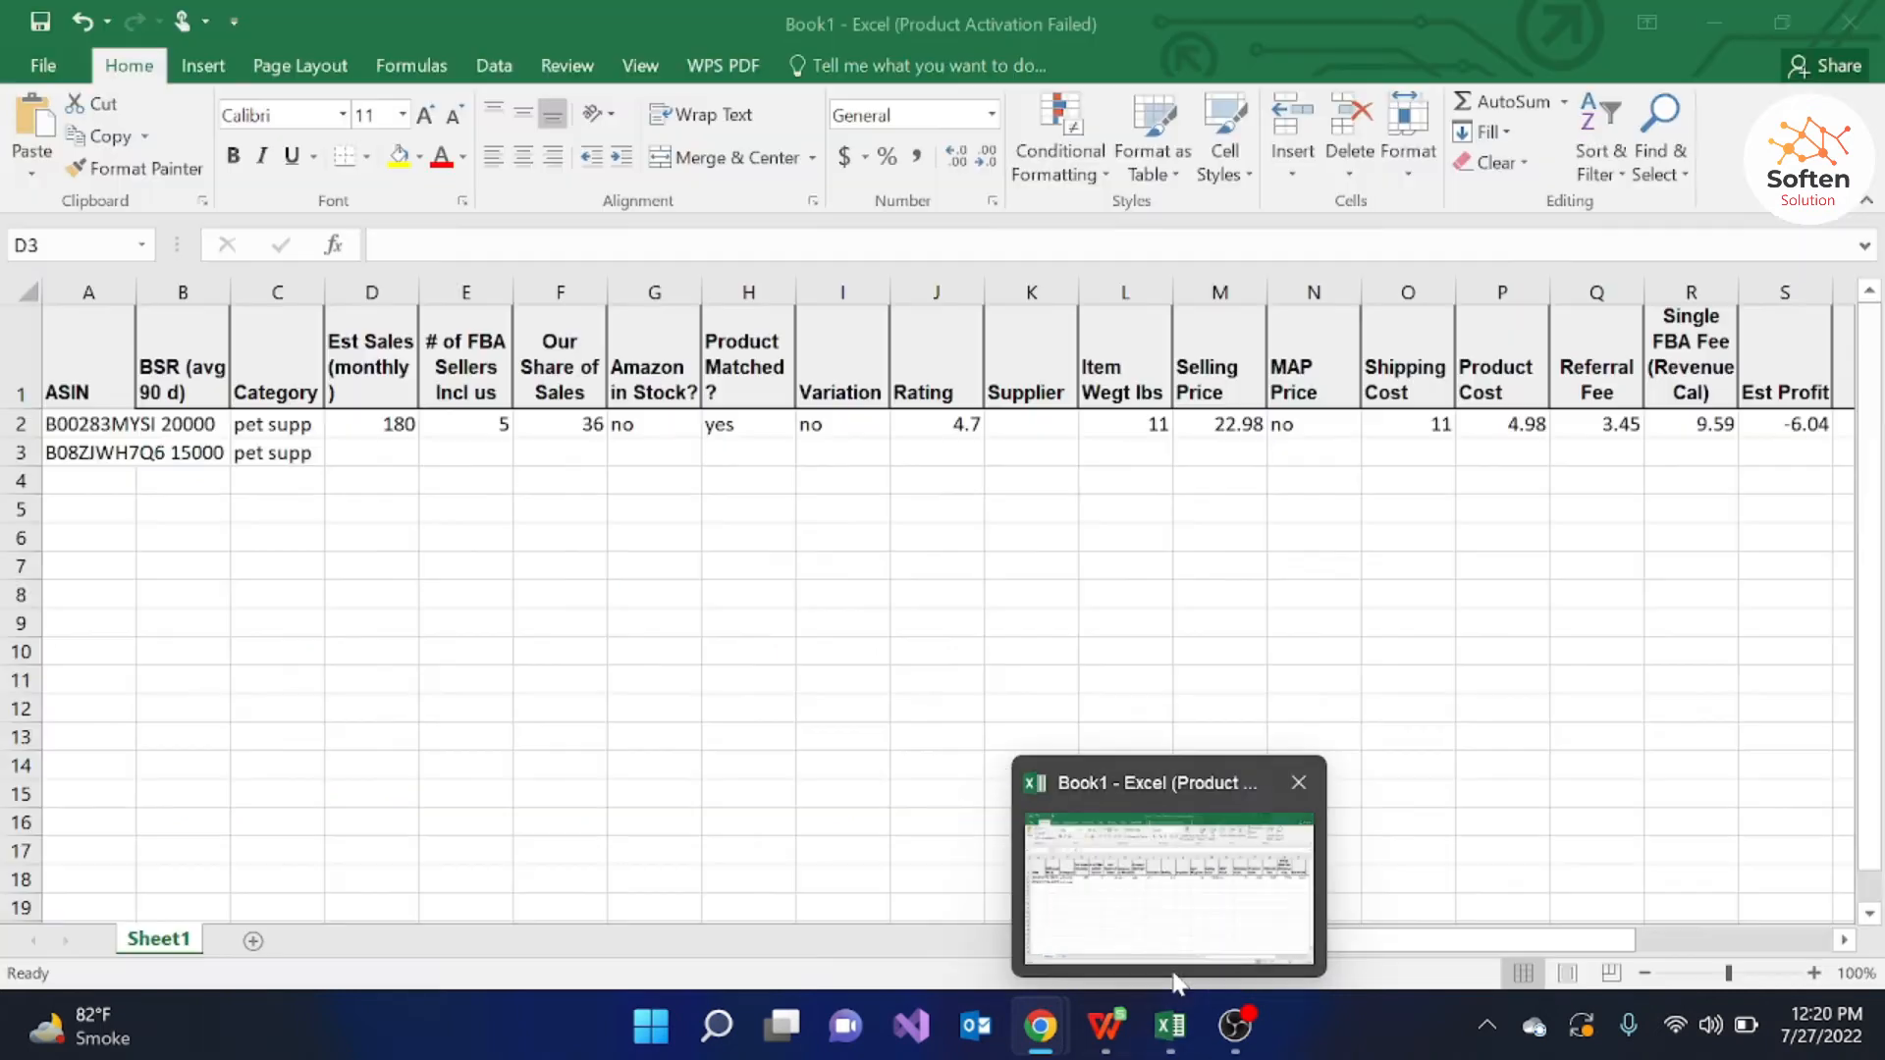
pyautogui.click(1169, 928)
pyautogui.doubleClick(392, 455)
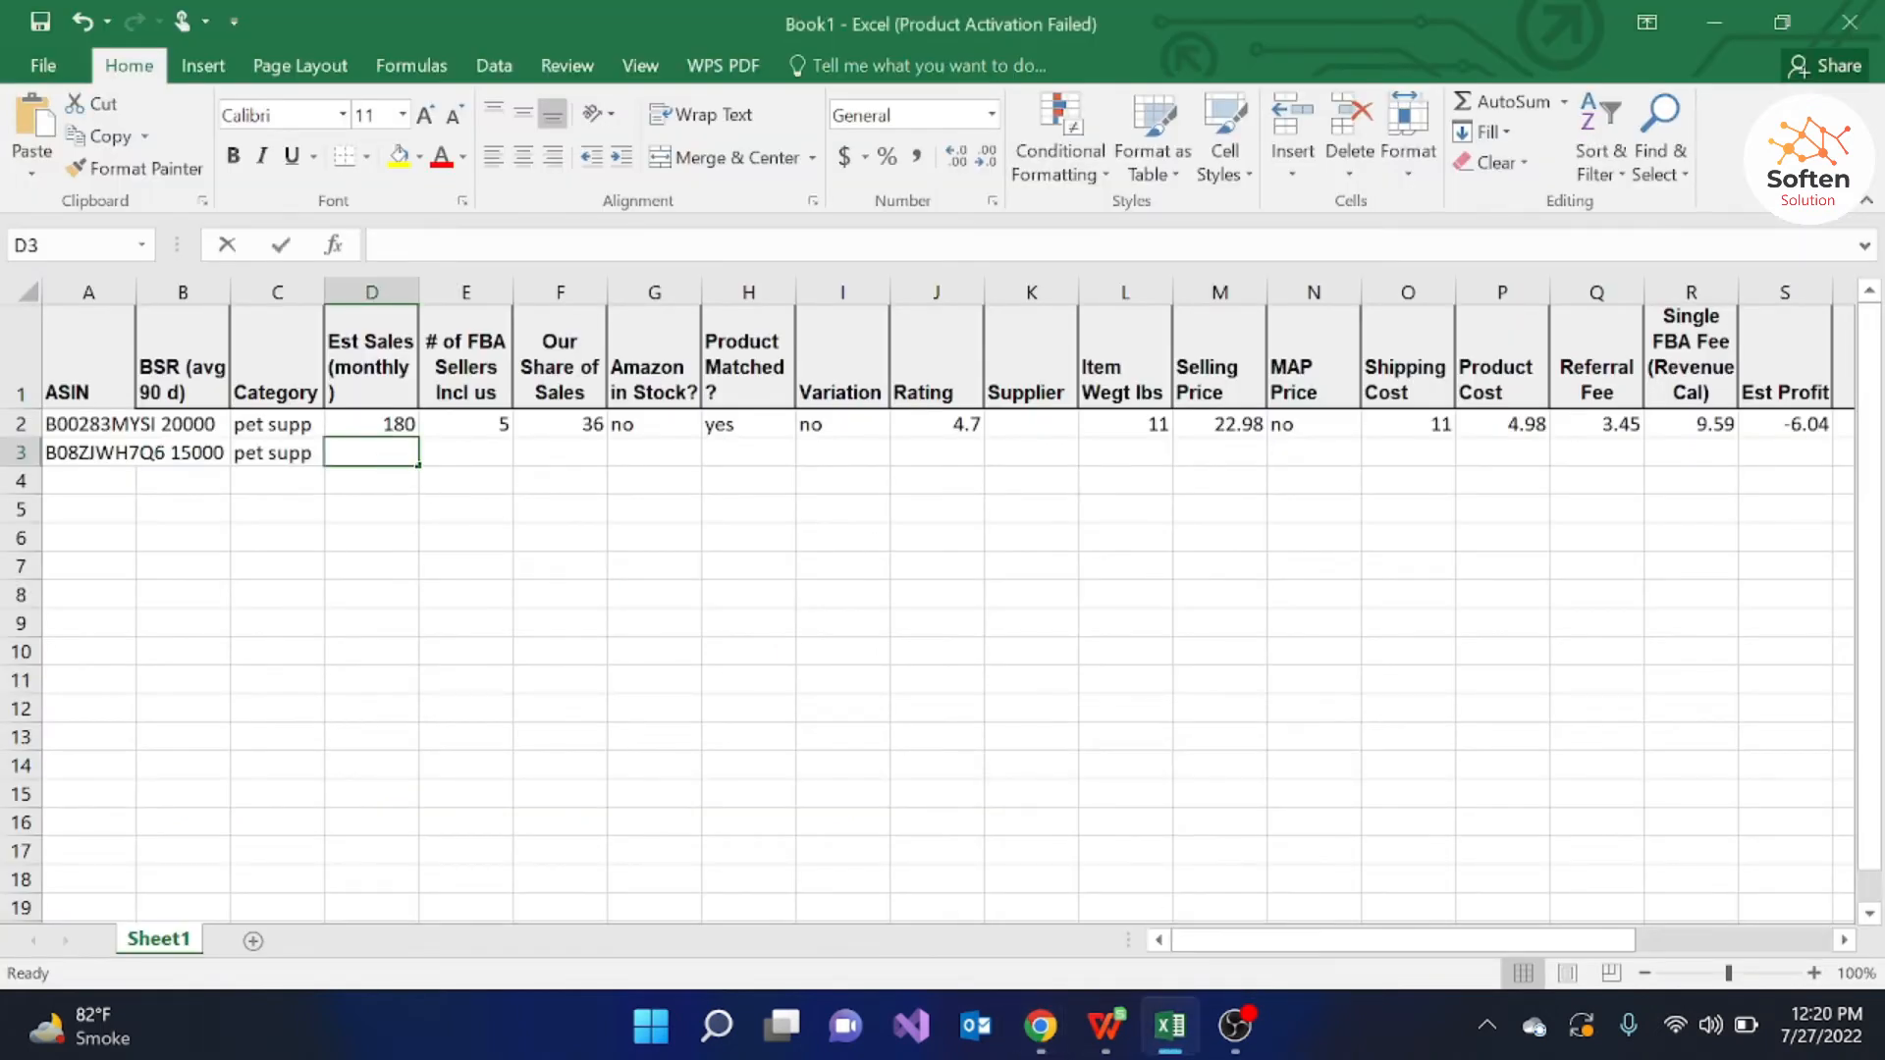
pyautogui.write('300')
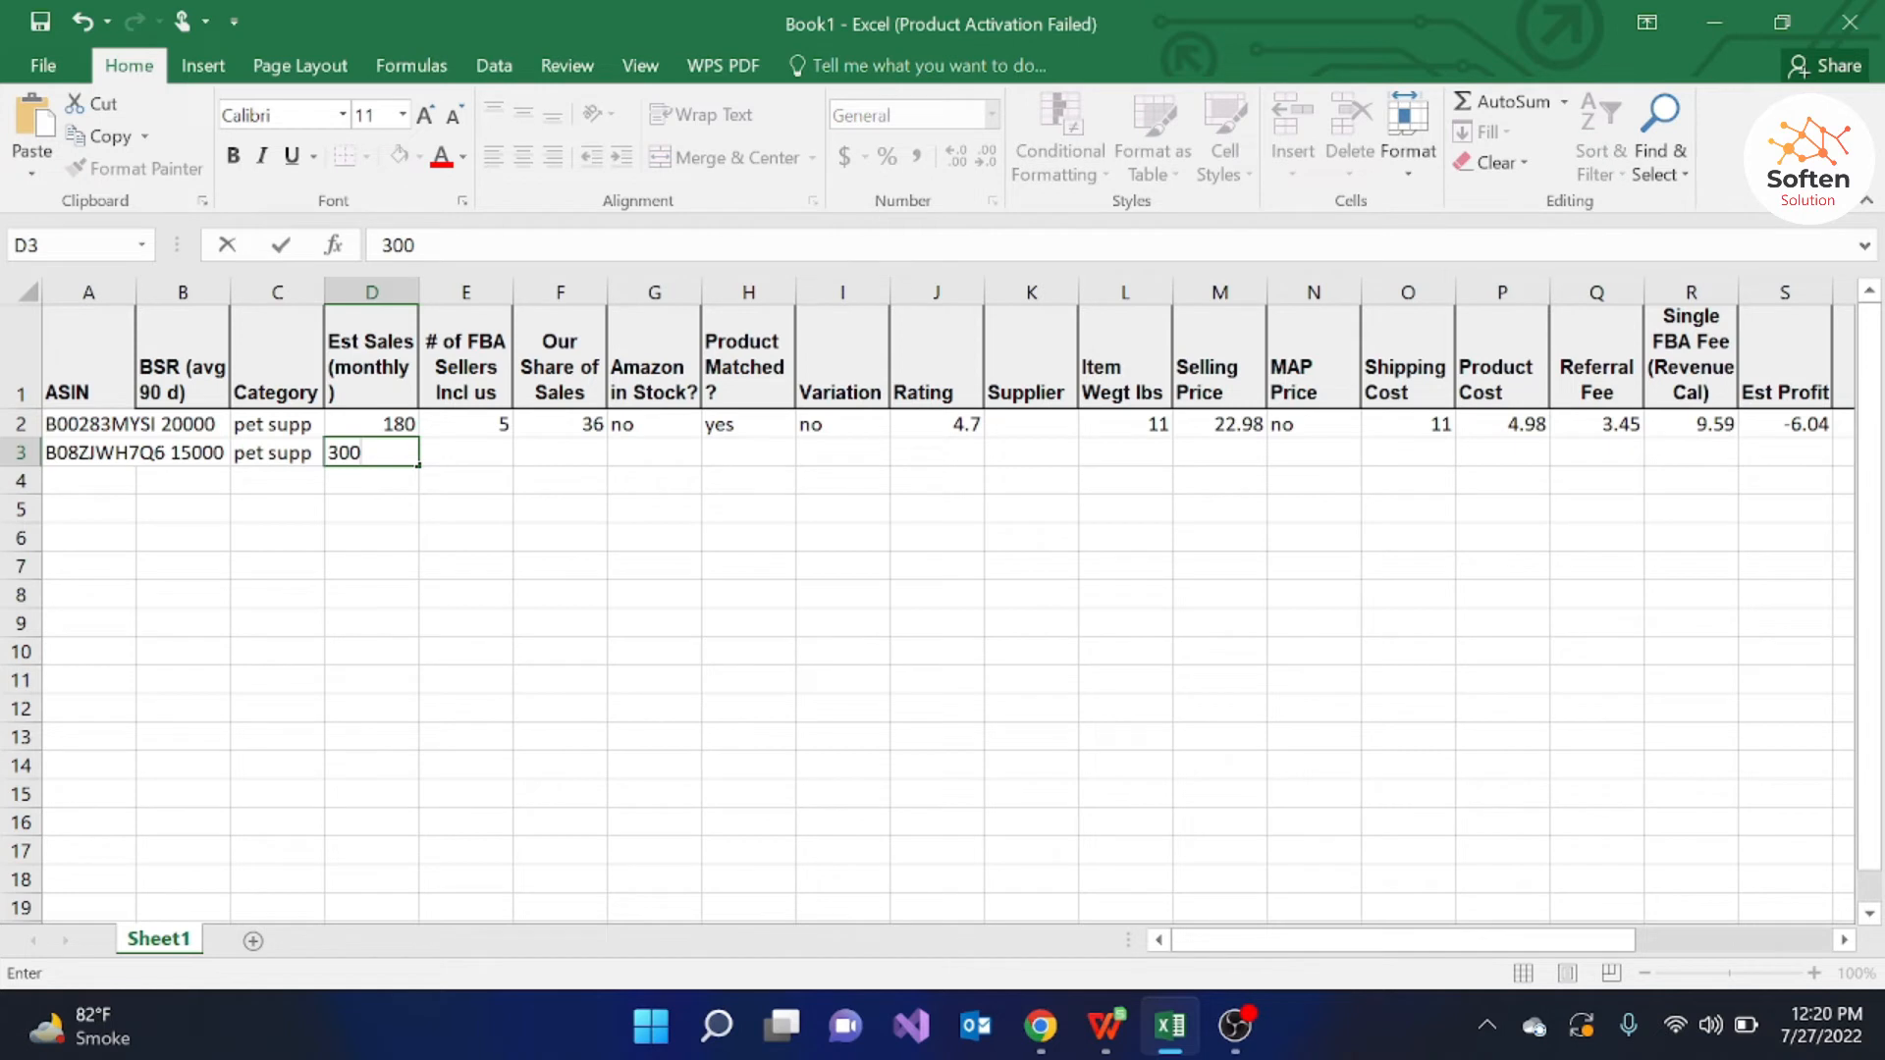
# Step: Enter 3 as the number of FBA sellers in E3 and 100 as Our Share of Sales in F3
pyautogui.click(504, 453)
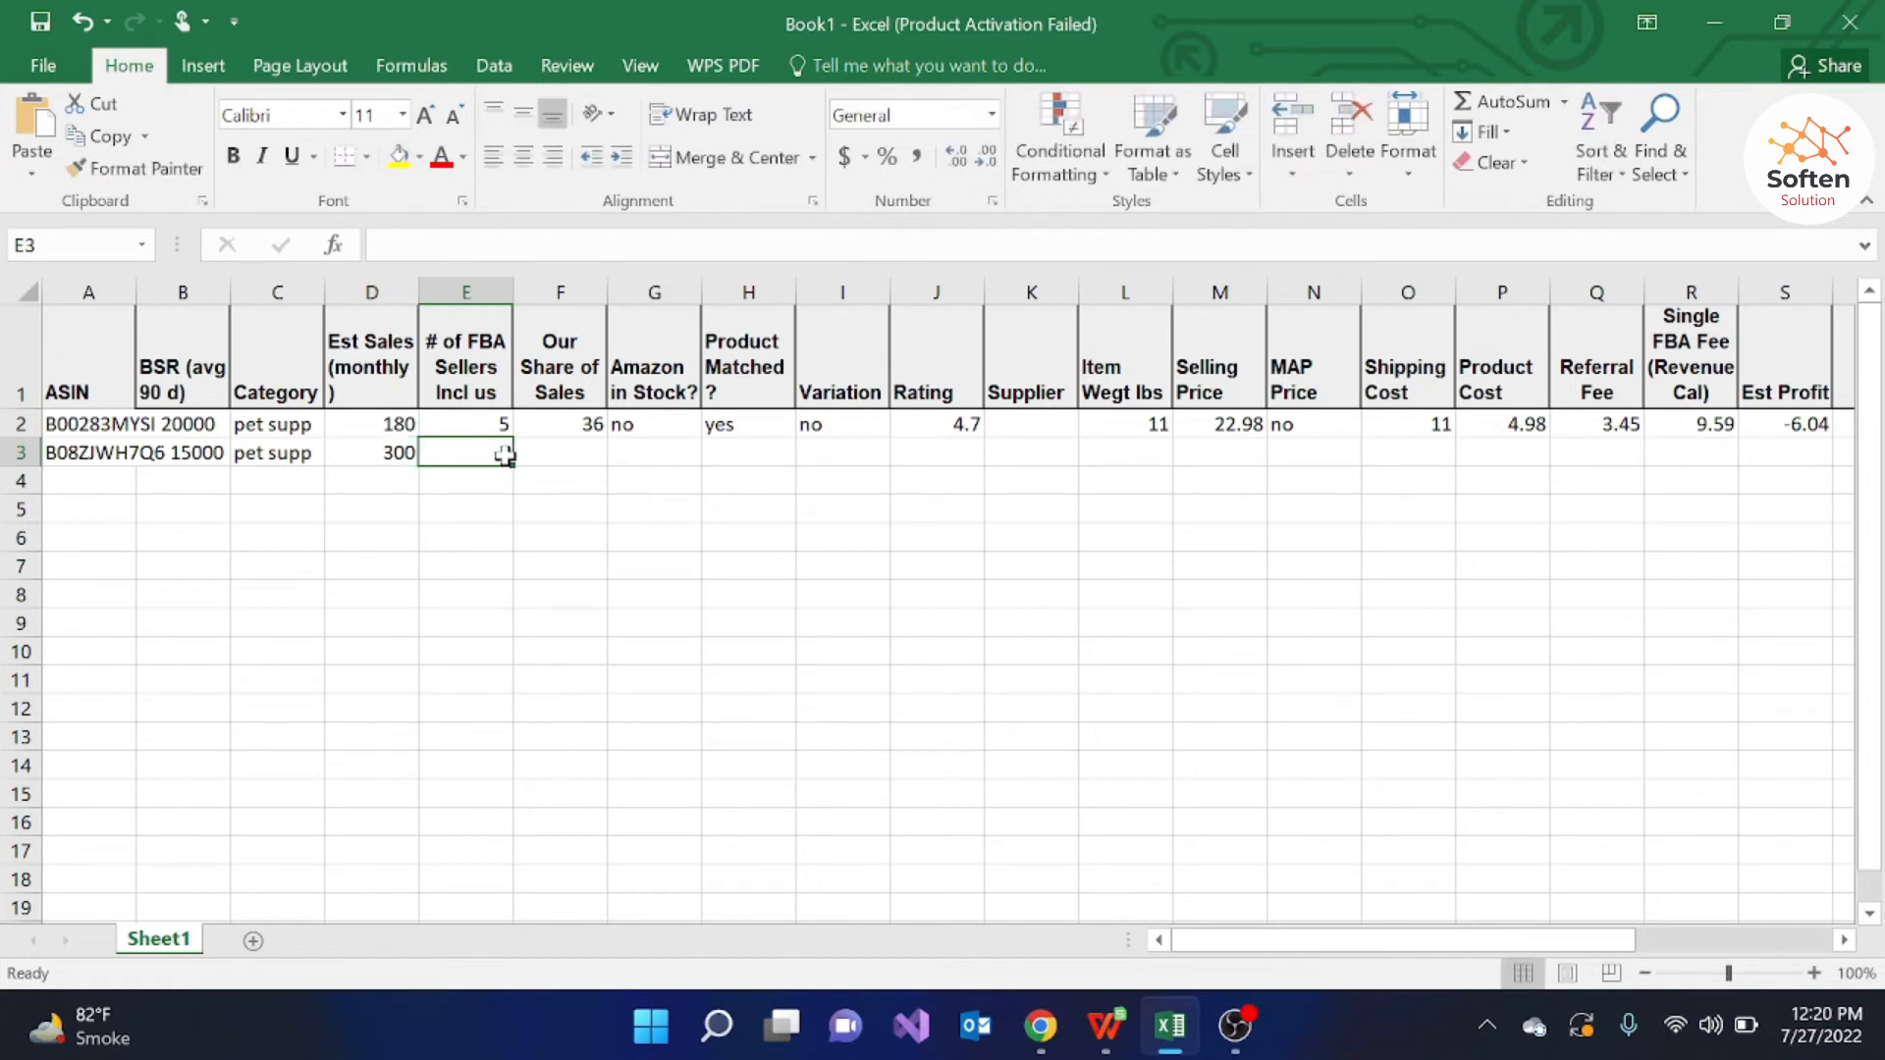
pyautogui.write('3')
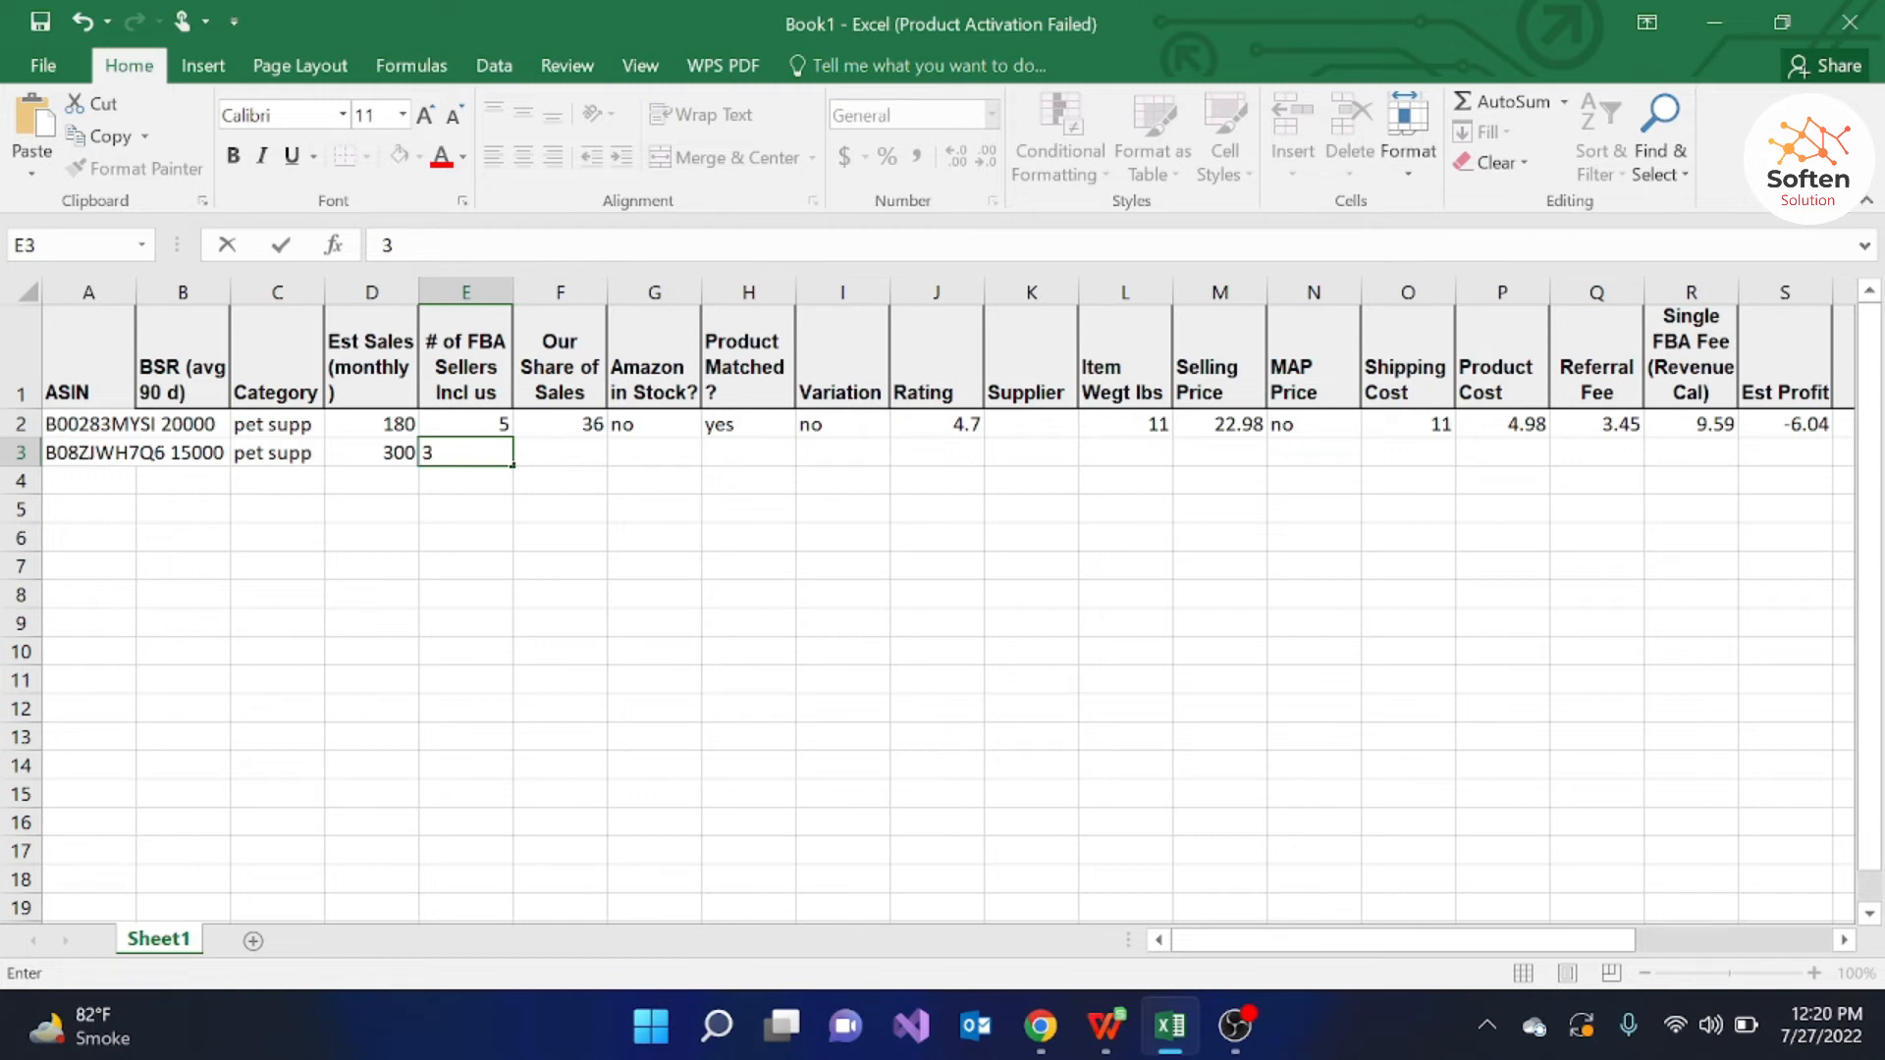
pyautogui.click(562, 458)
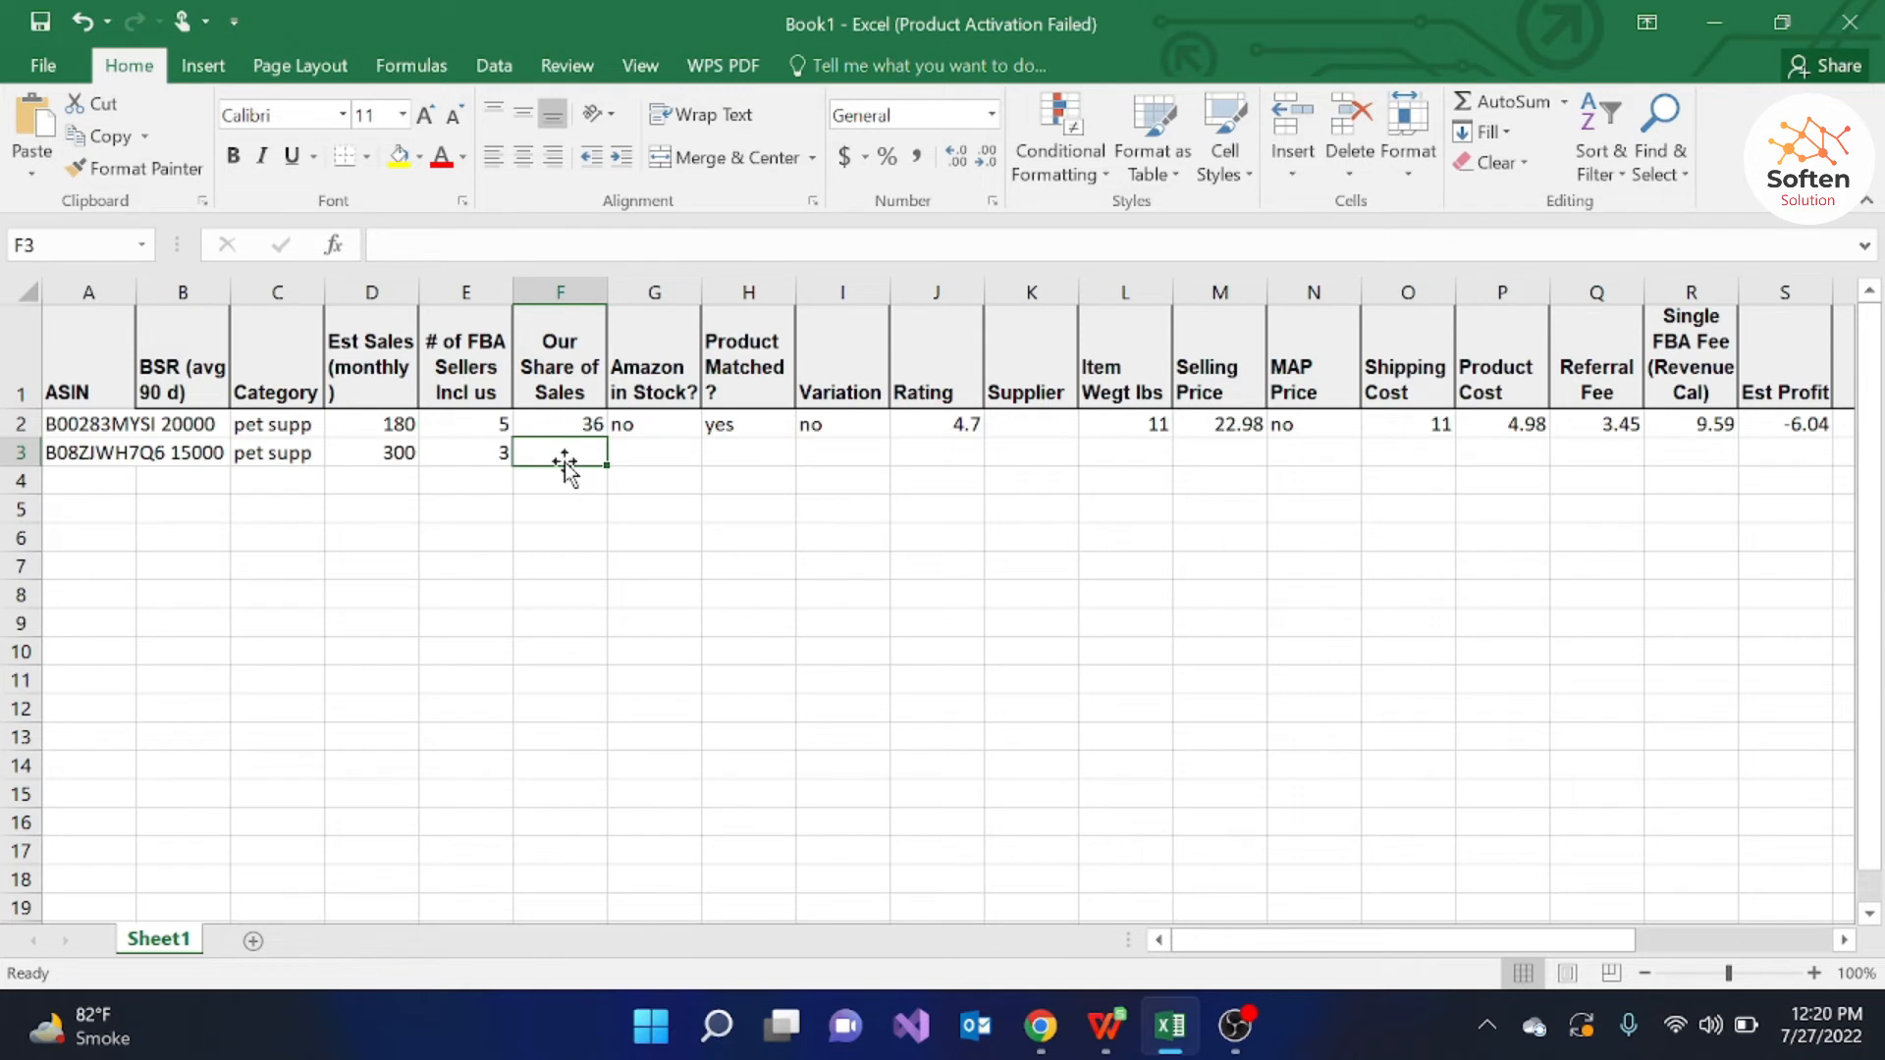
pyautogui.write('100')
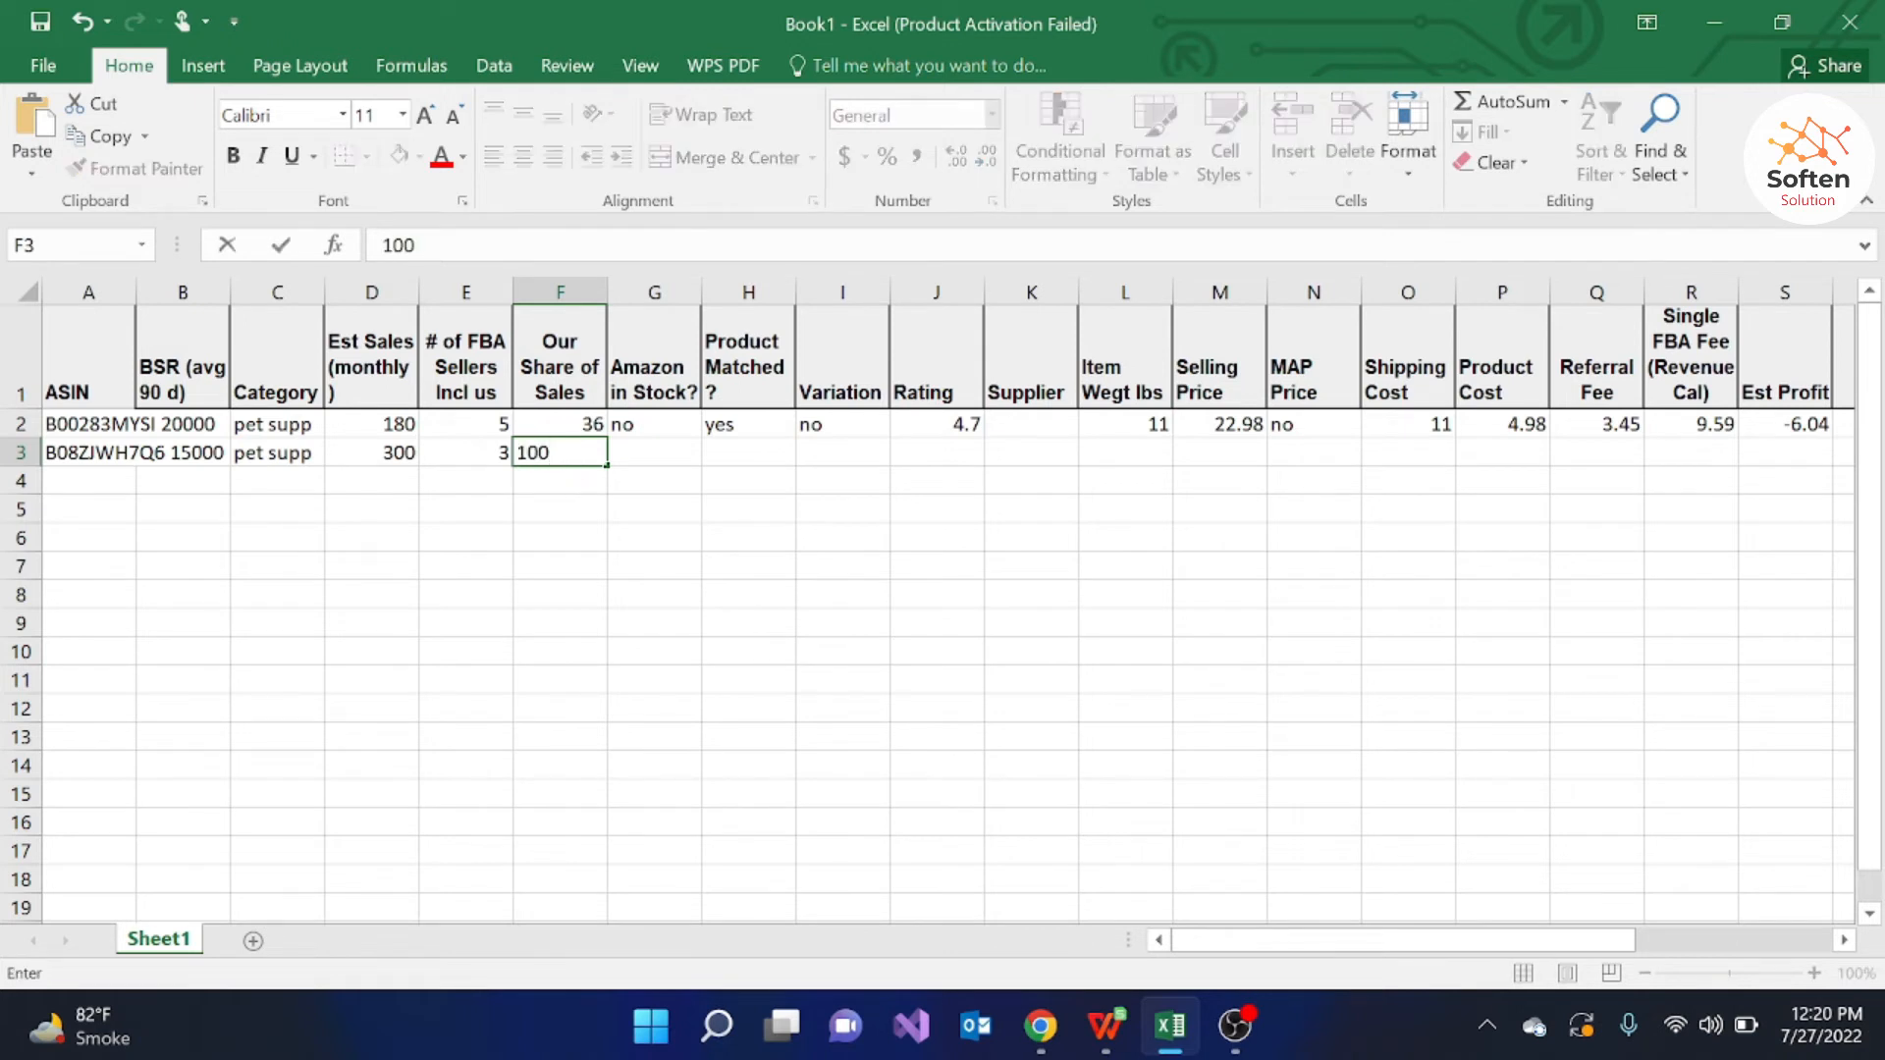
# Step: Enter "no" for Amazon in Stock in G3 and "yes" for Product Matched in H3
pyautogui.click(625, 447)
pyautogui.write('no')
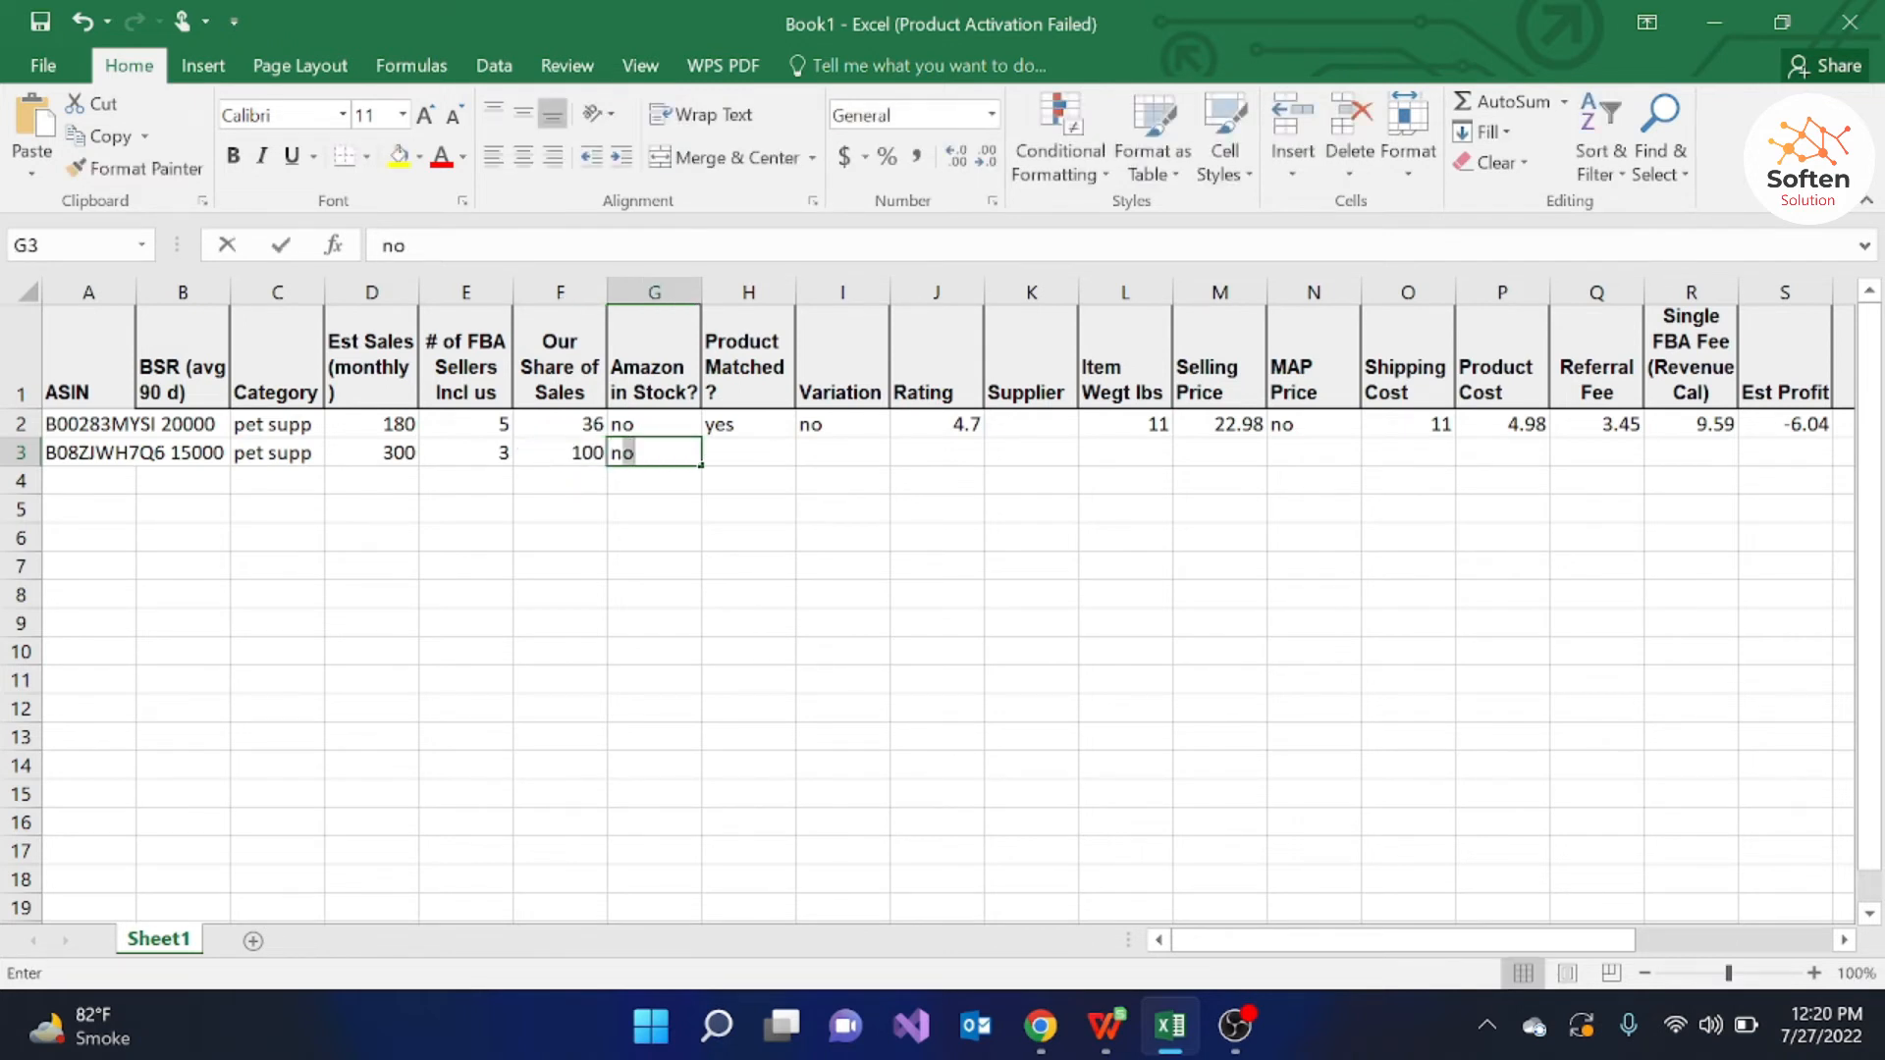
pyautogui.click(724, 449)
pyautogui.write('yes')
# Step: Check the Amazon listing in Chrome for variations, and enter "no" as the Variation in I3 of the Excel sheet
pyautogui.click(837, 455)
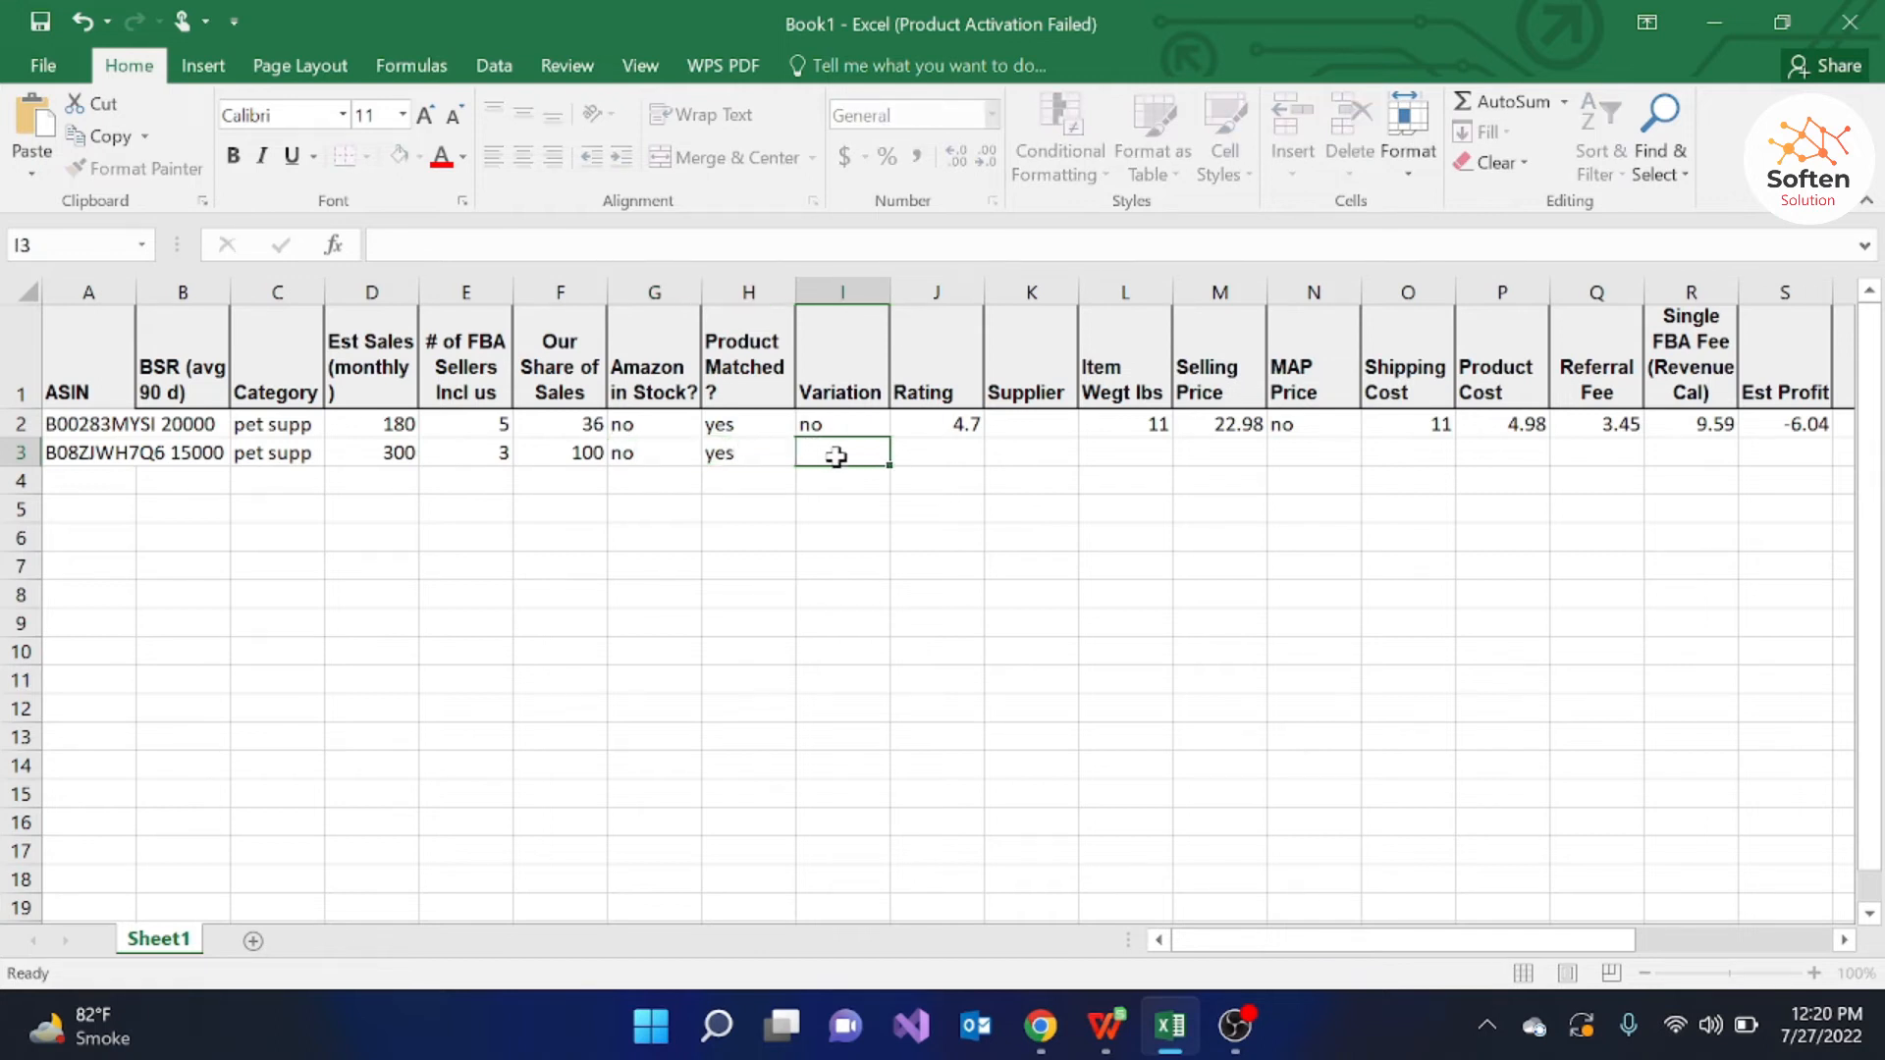
pyautogui.moveTo(1043, 1029)
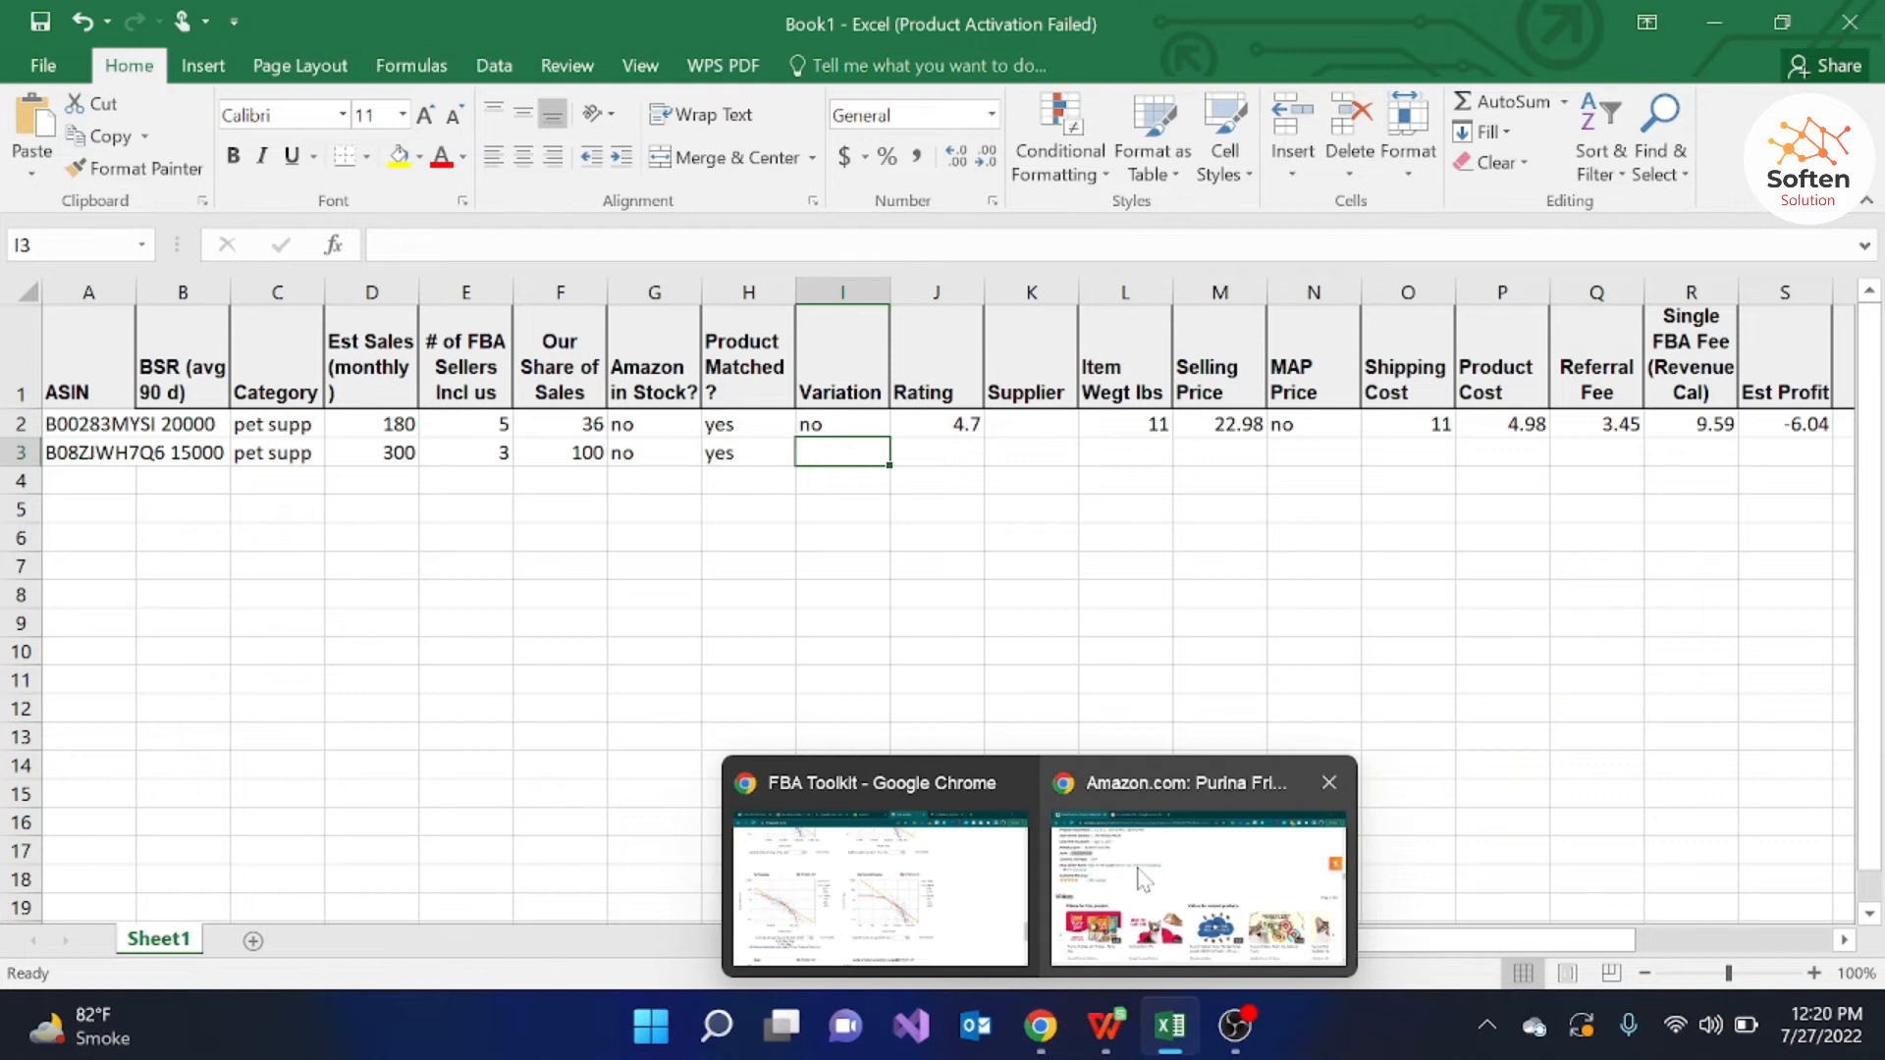
pyautogui.click(1188, 884)
pyautogui.moveTo(1874, 426); pyautogui.dragTo(1874, 149)
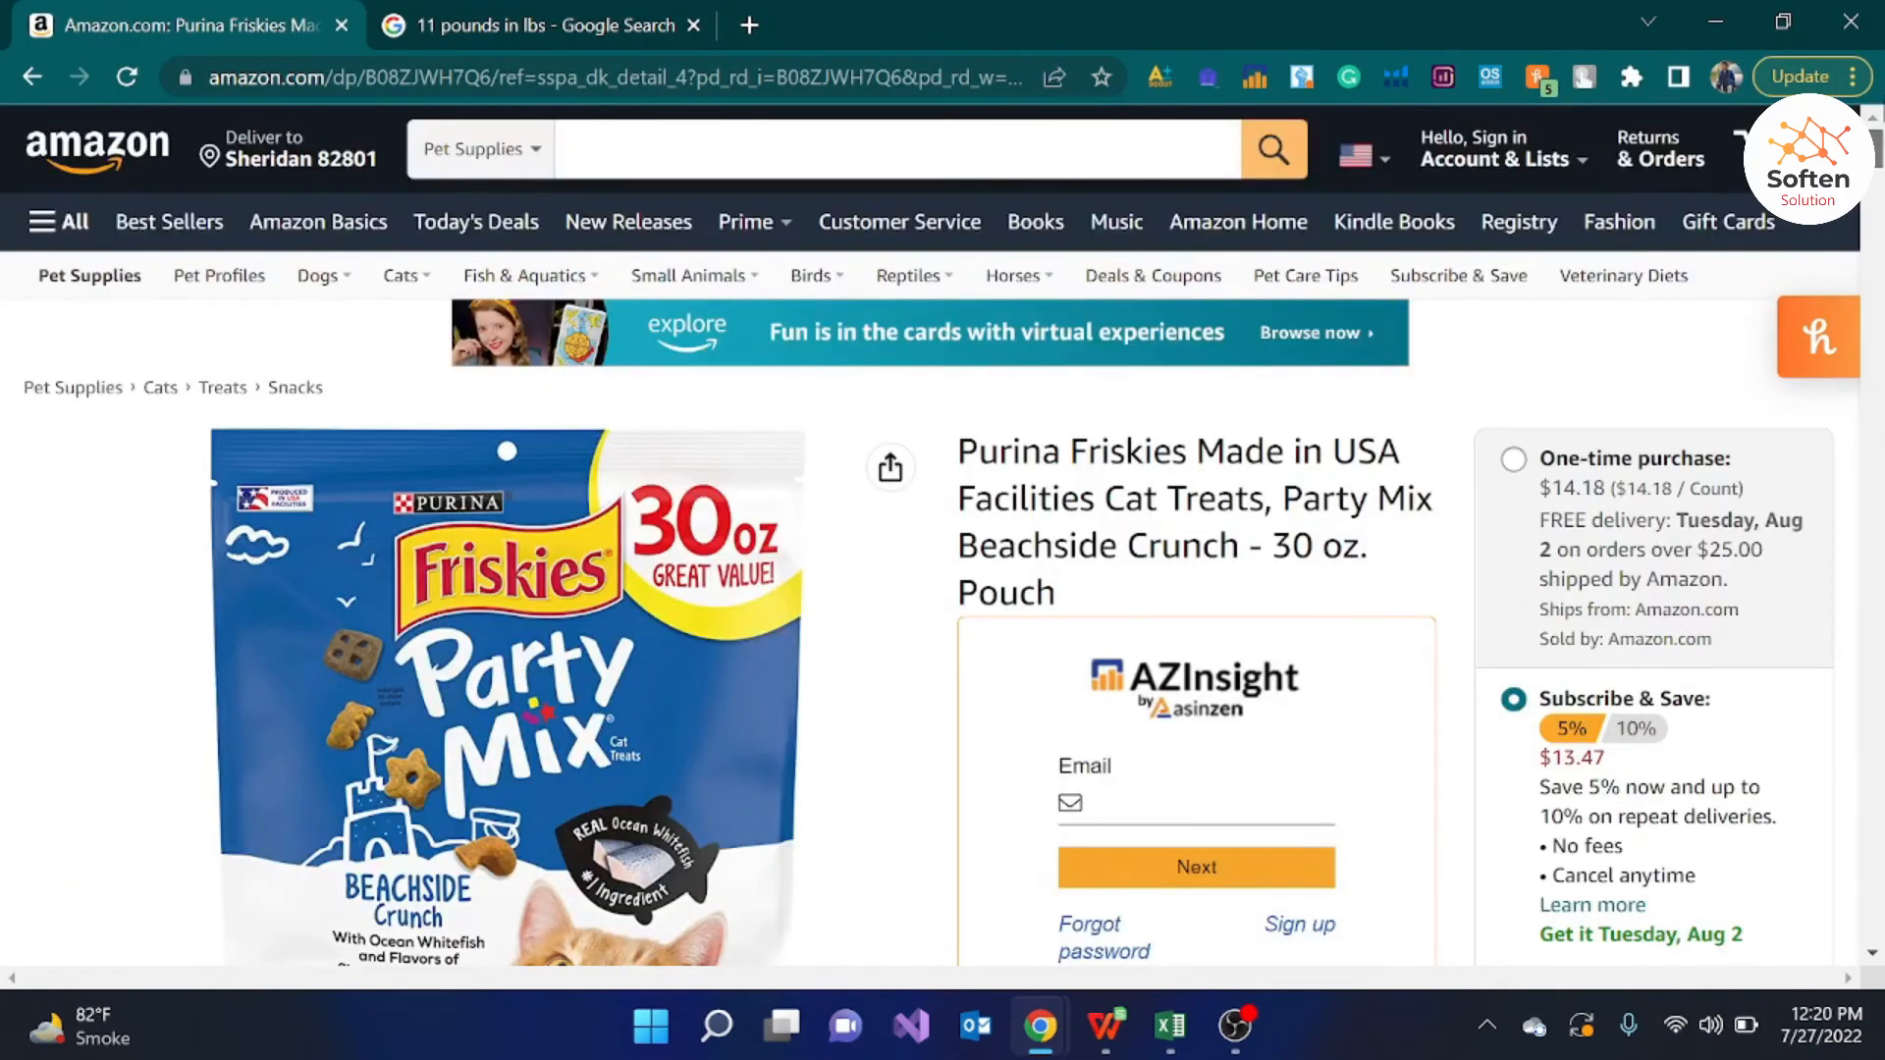
pyautogui.scroll(-20, 1200, 631)
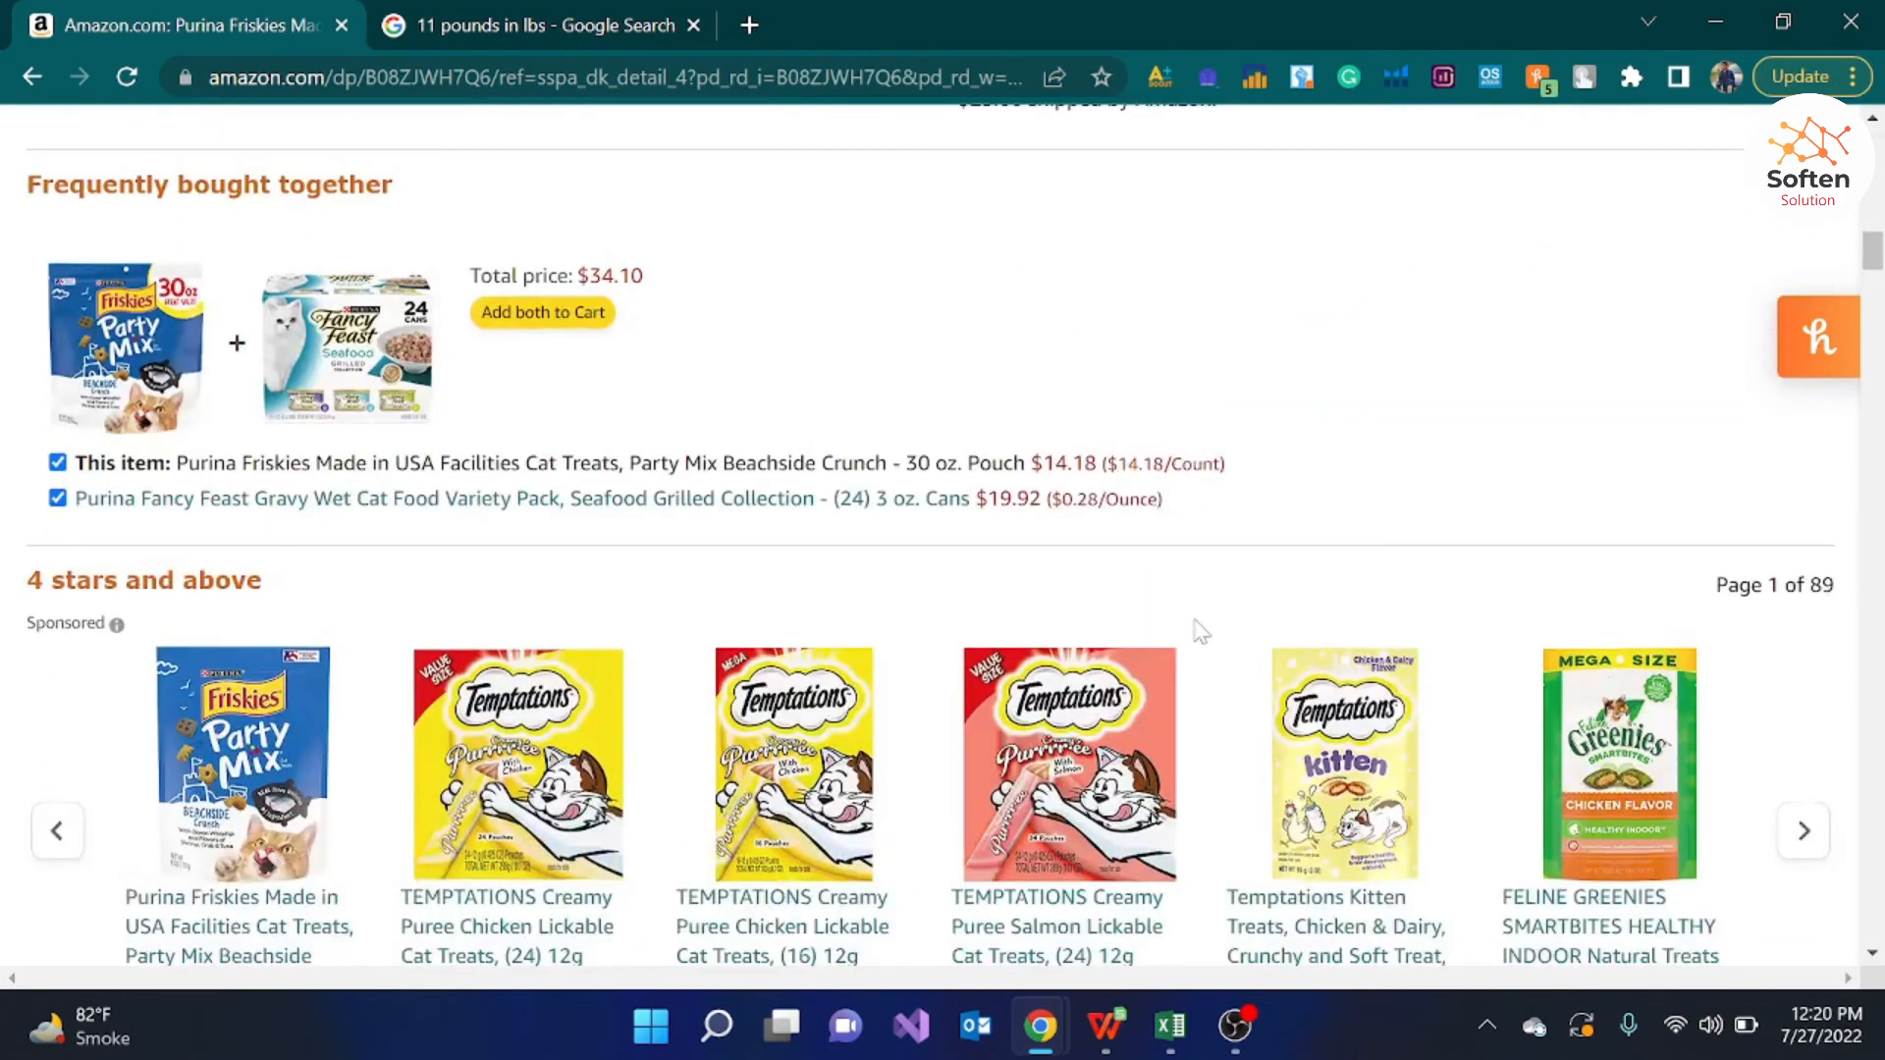
pyautogui.moveTo(1170, 1026)
pyautogui.click(1178, 898)
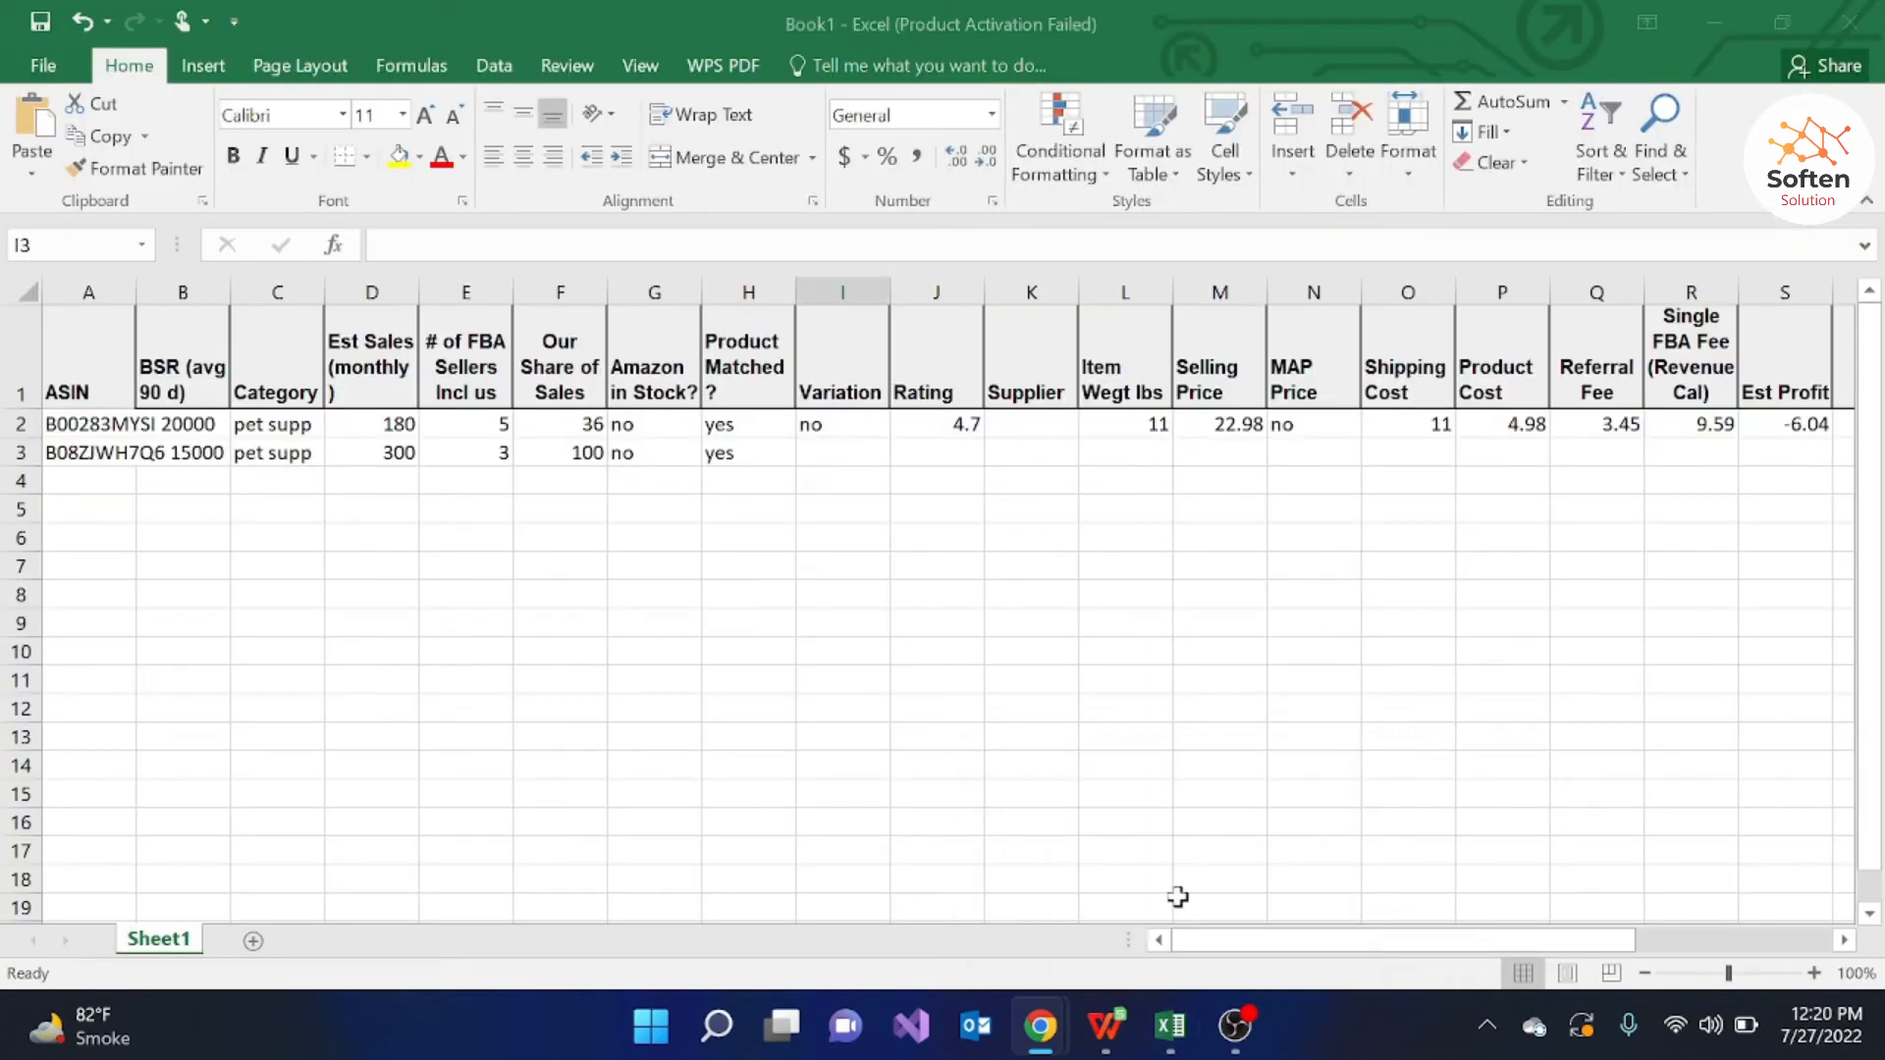
pyautogui.write('no')
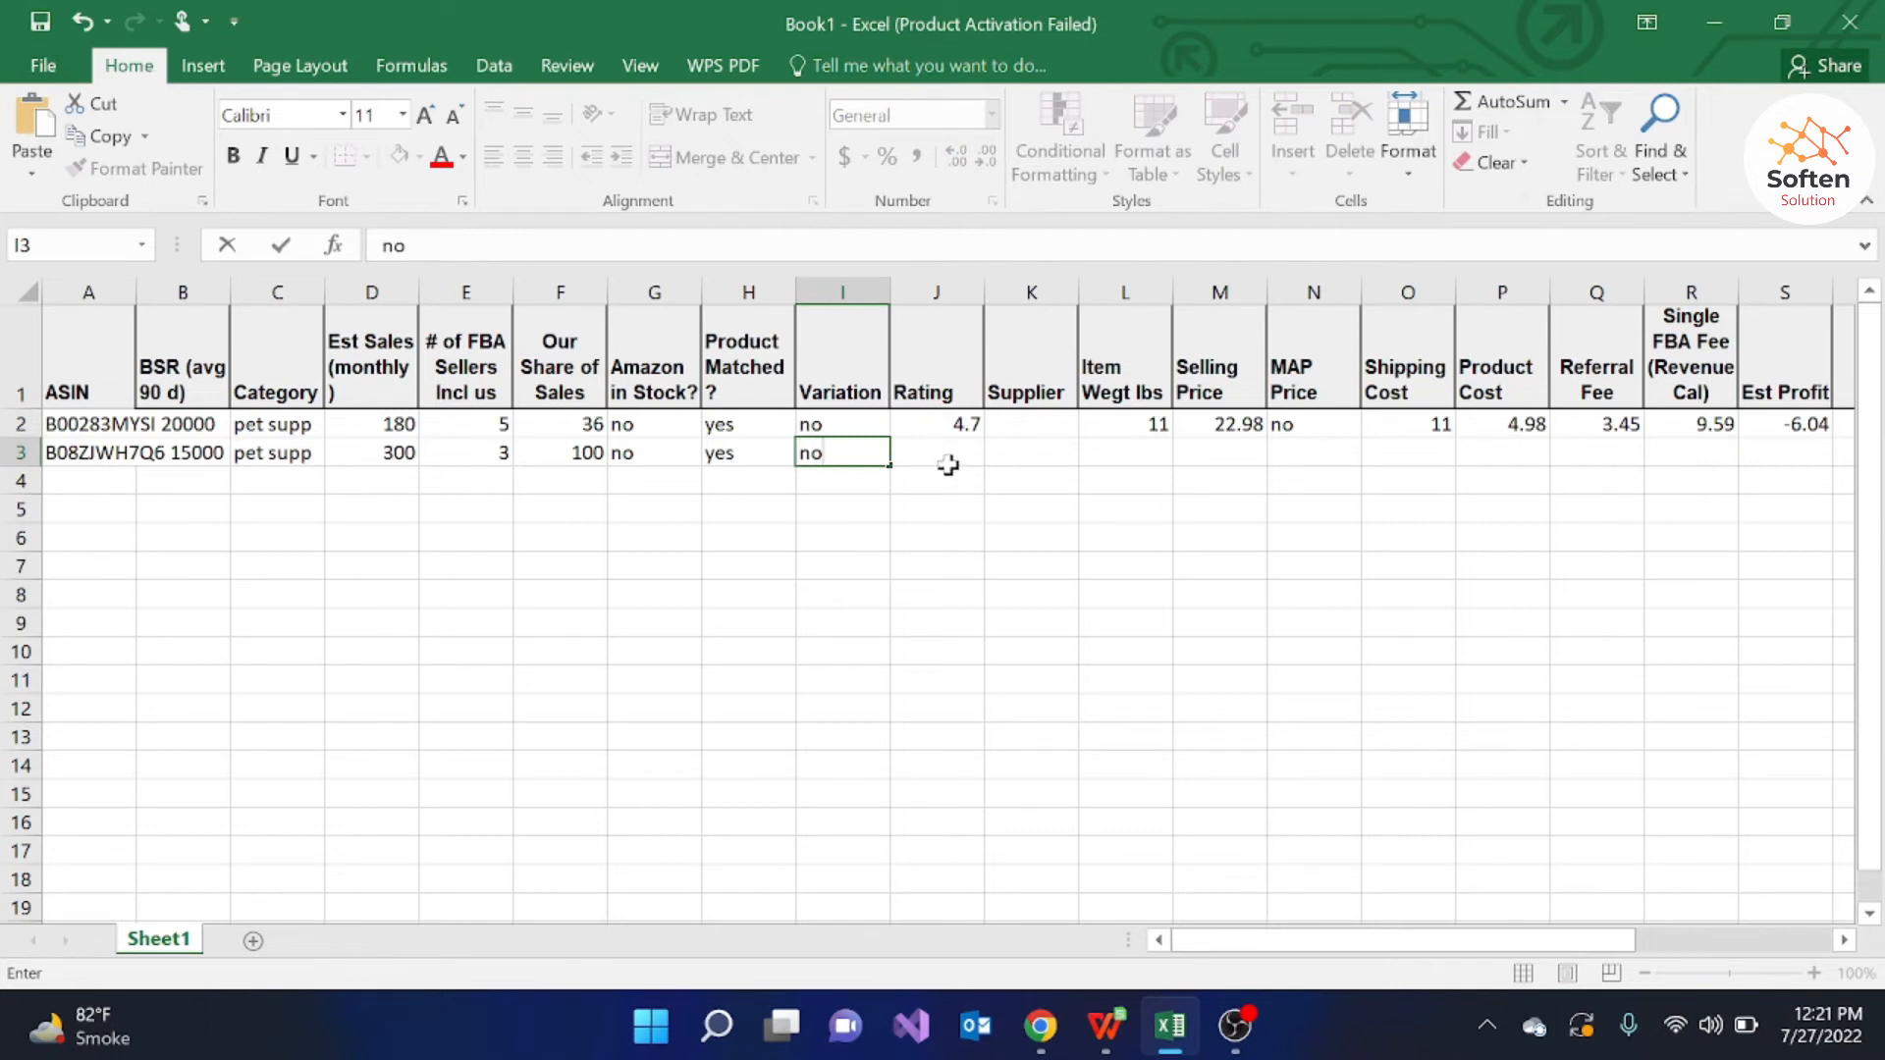
# Step: Look up the star rating on the Amazon listing in Chrome and enter 4.8 as the Rating in J3 of the Excel sheet
pyautogui.click(948, 464)
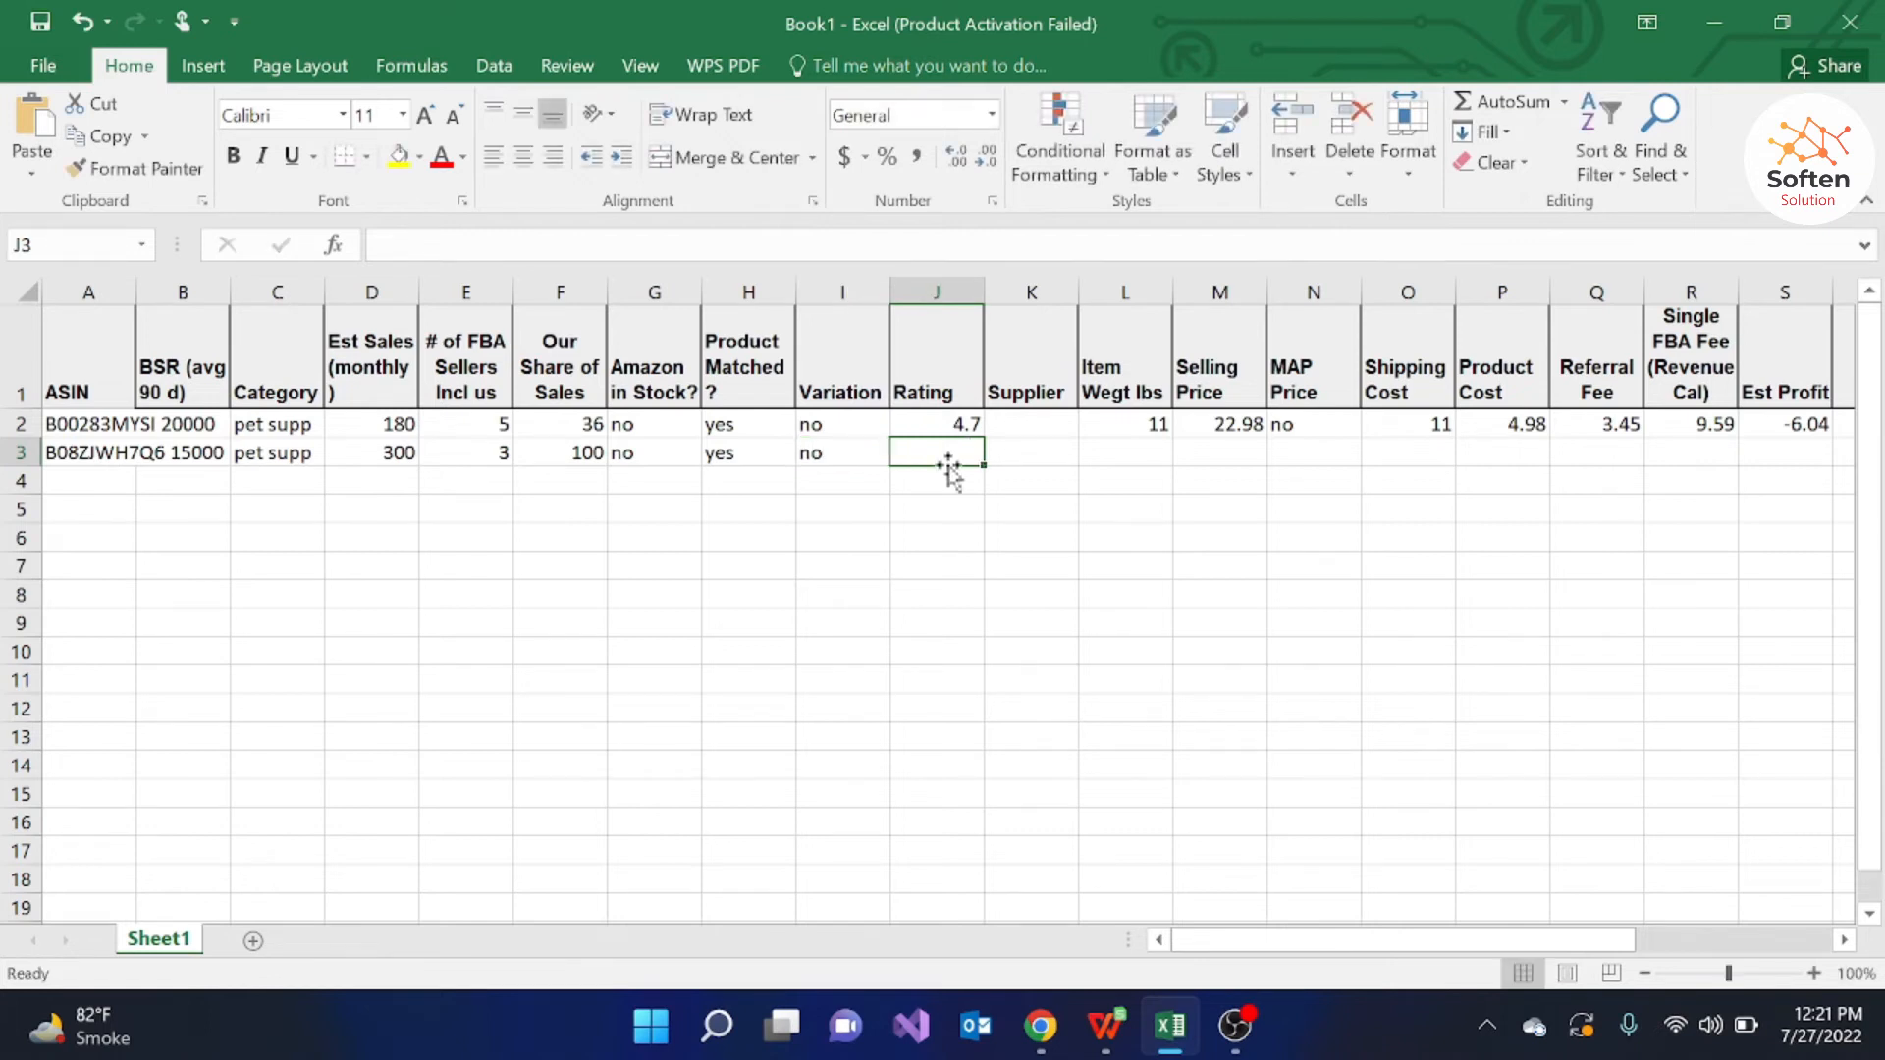
pyautogui.moveTo(1041, 1026)
pyautogui.click(1124, 896)
pyautogui.click(1124, 896)
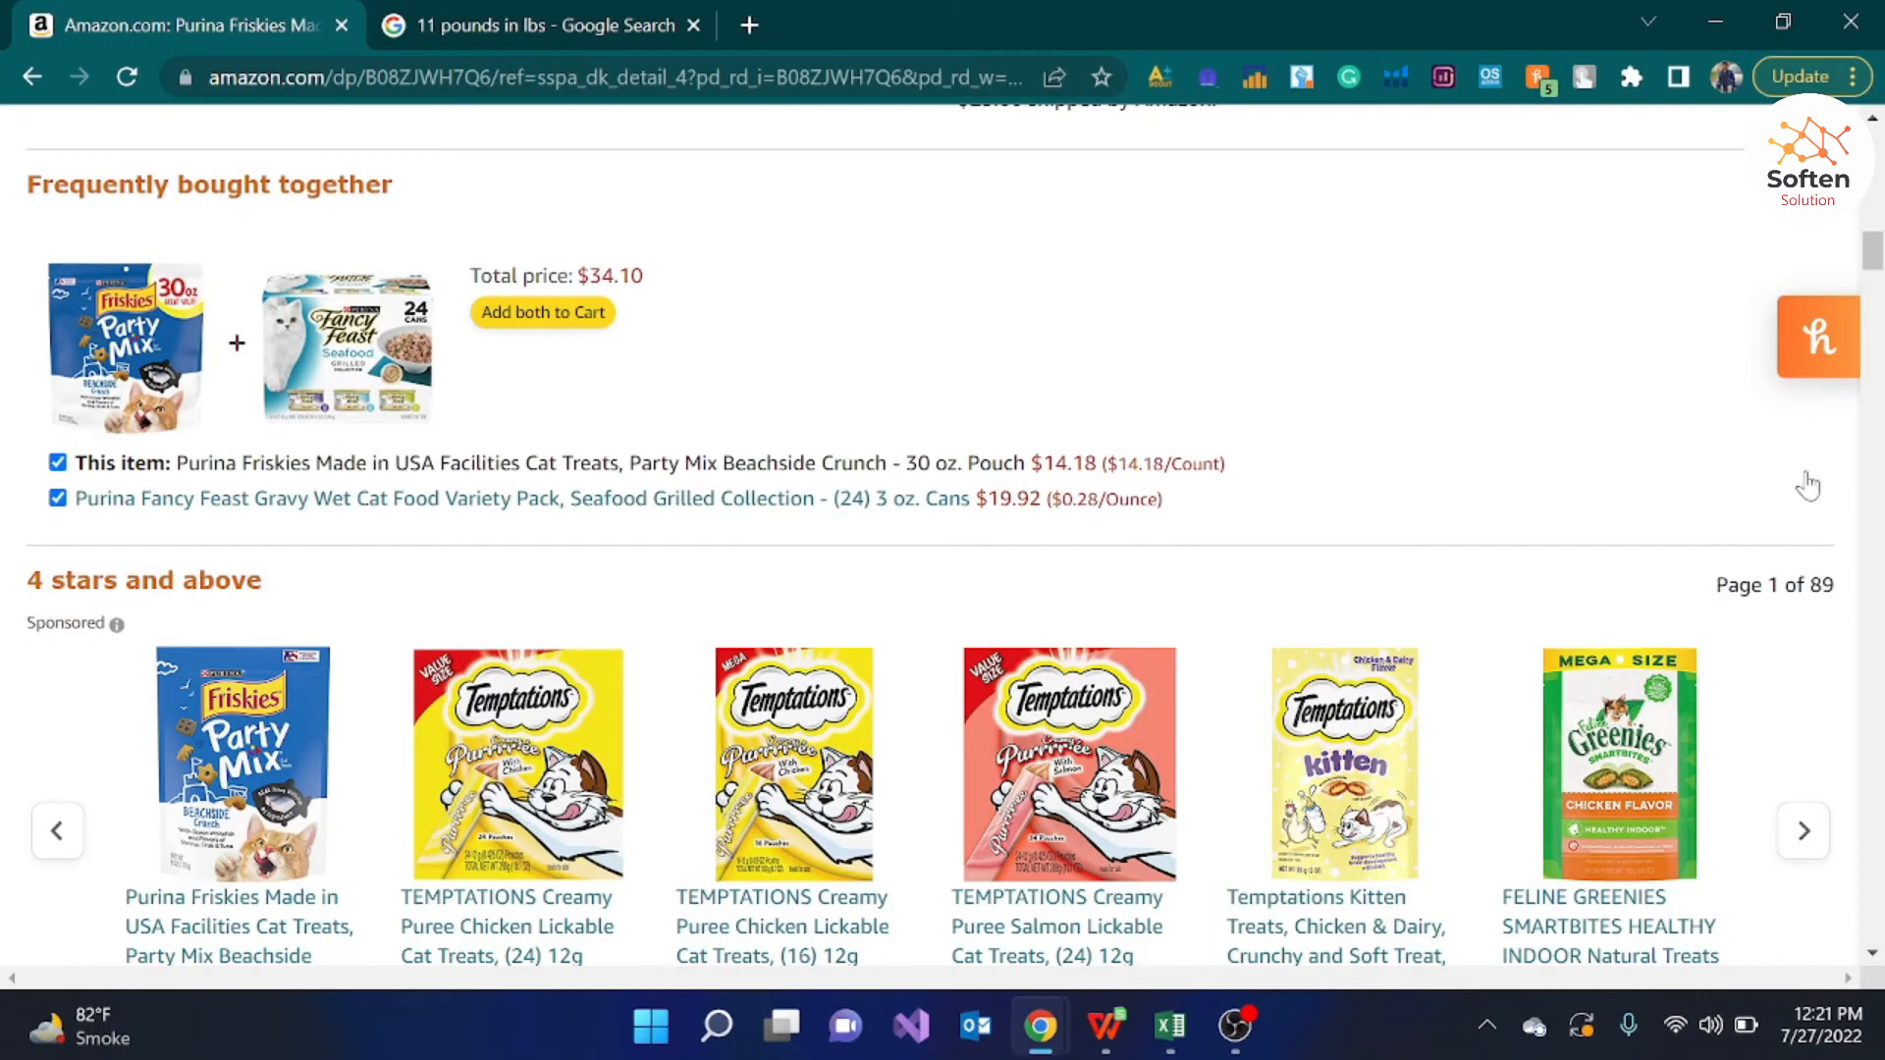
pyautogui.moveTo(1876, 241); pyautogui.dragTo(1878, 187)
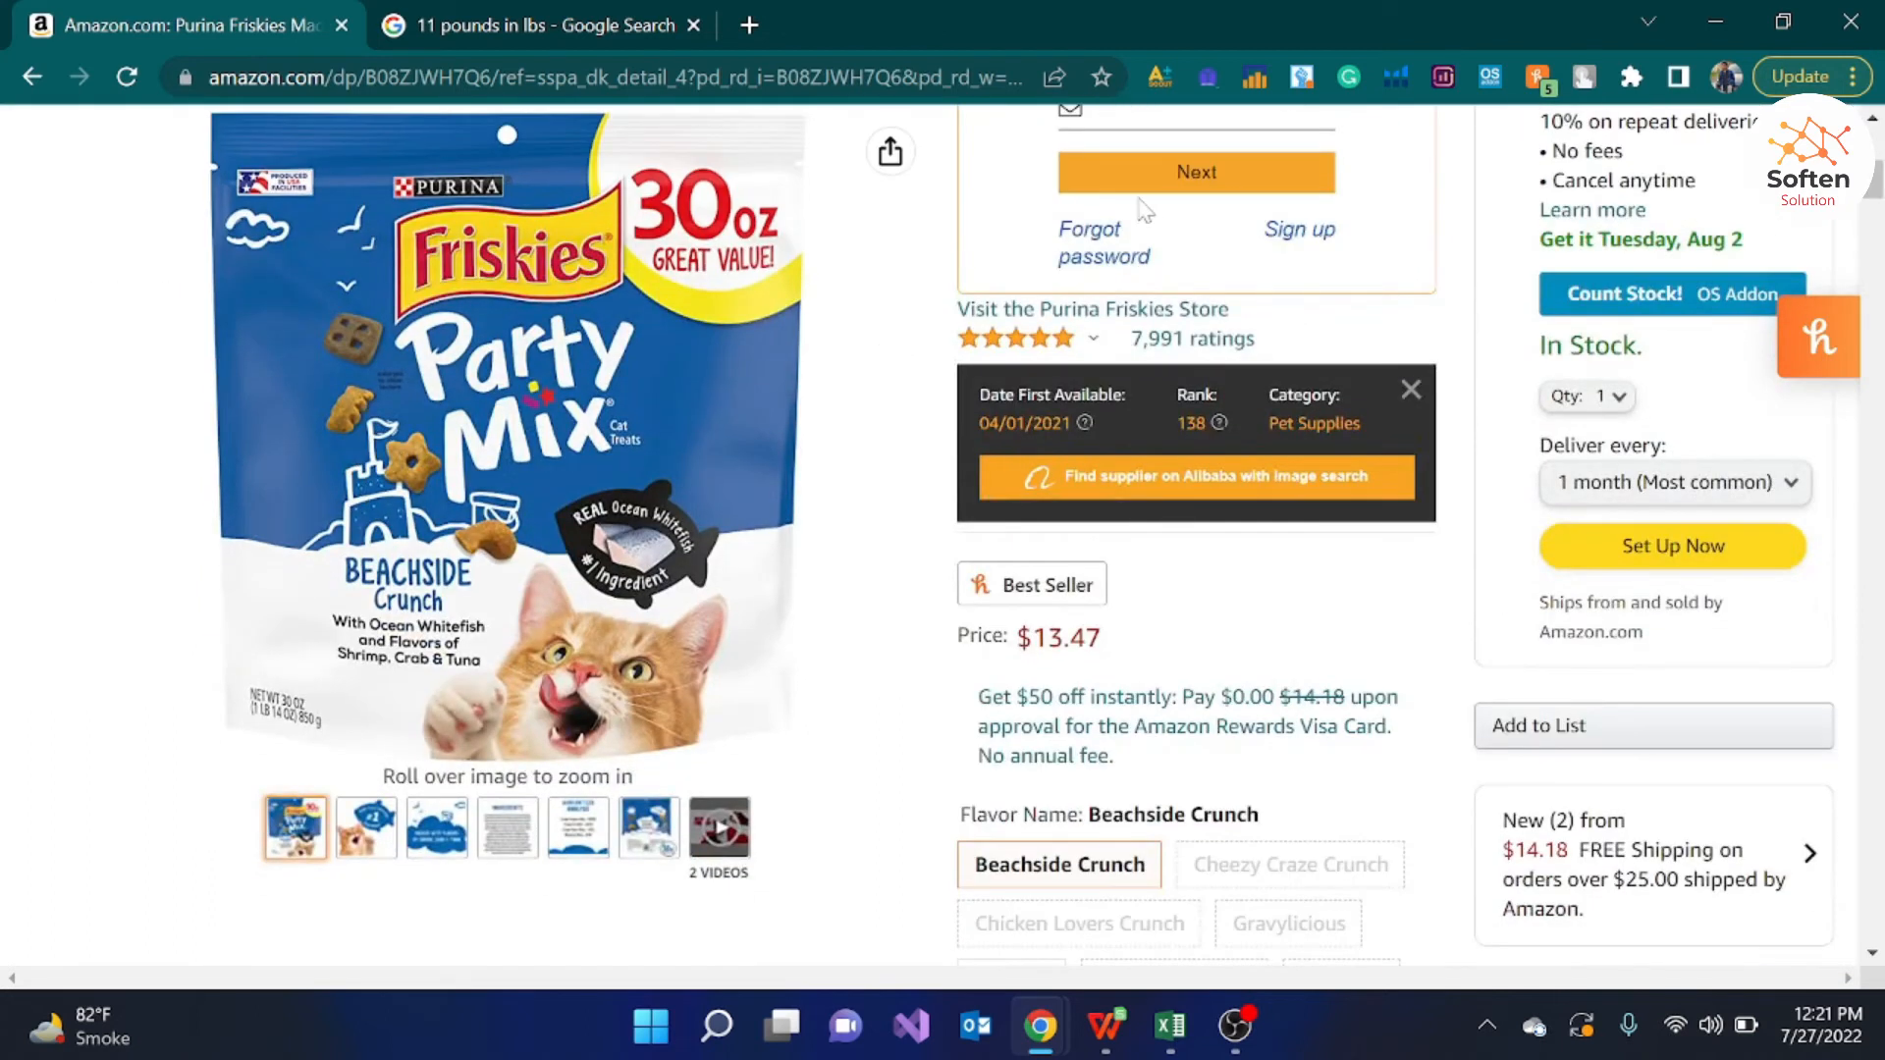
pyautogui.moveTo(1043, 344)
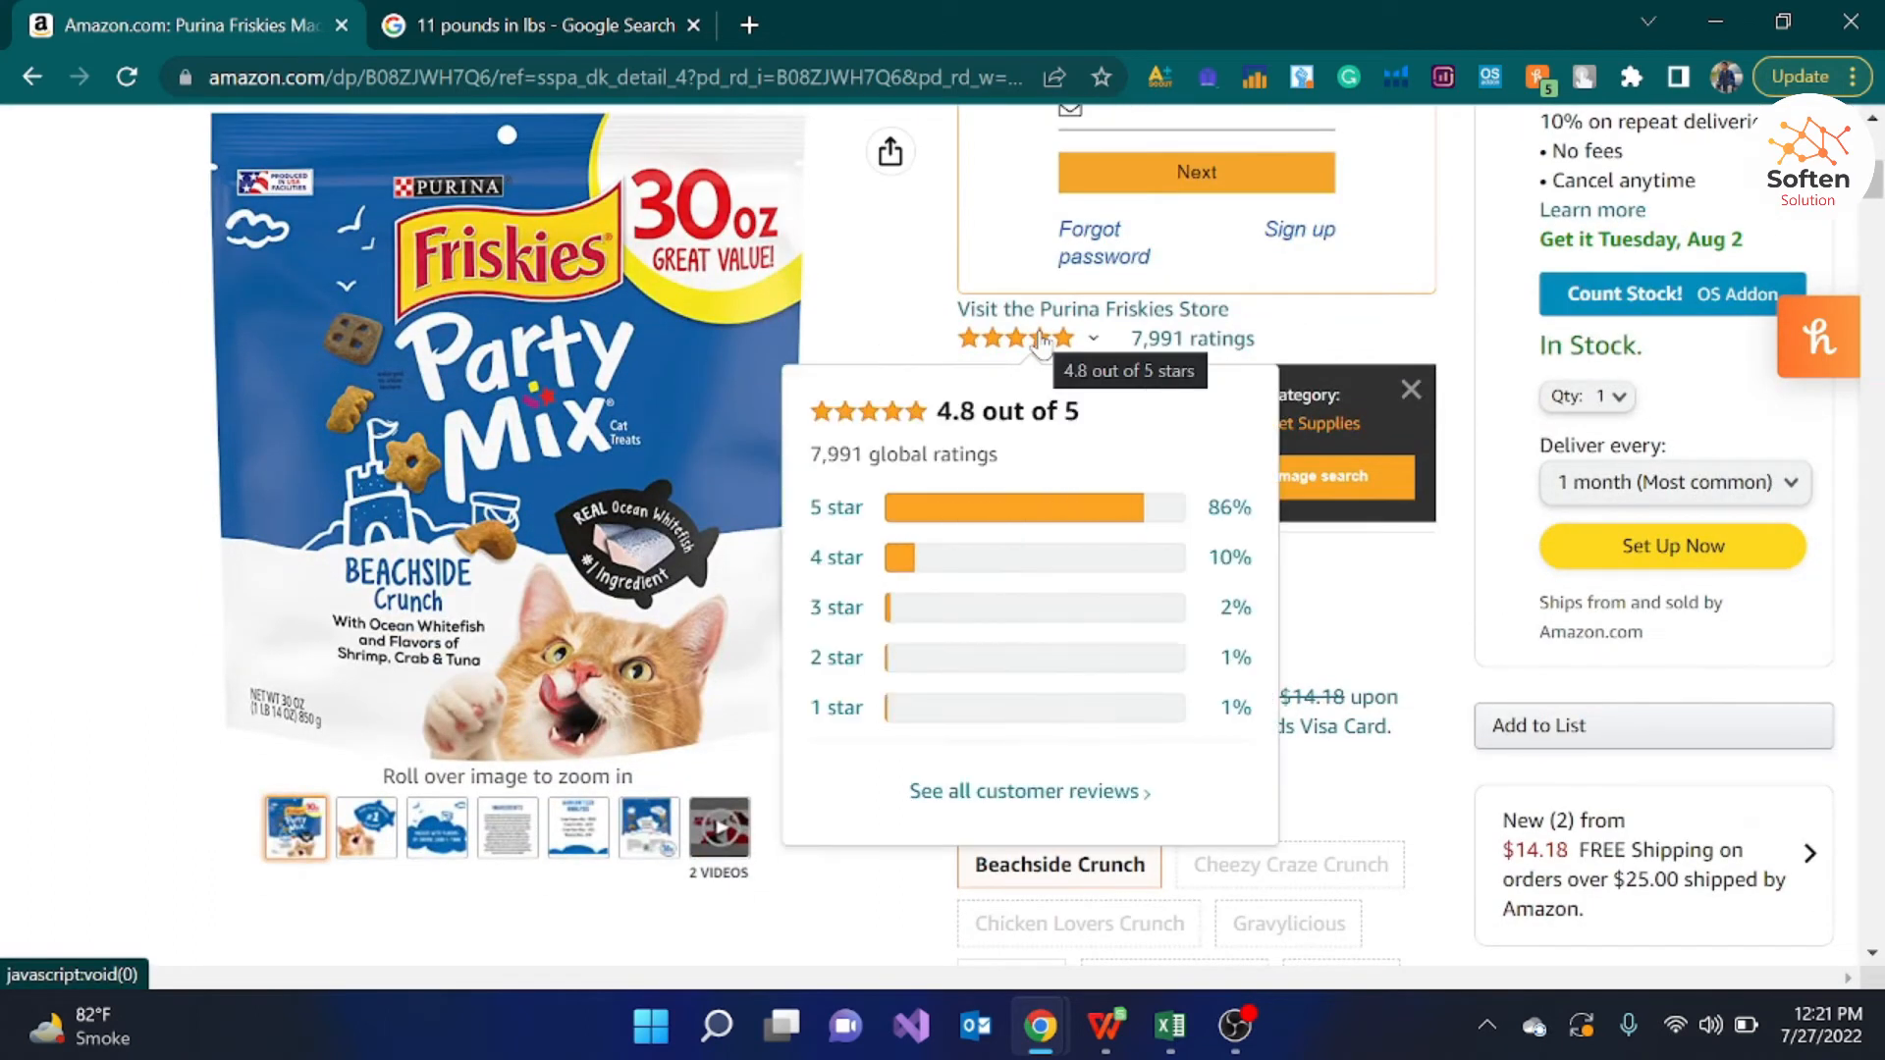
pyautogui.moveTo(1169, 1026)
pyautogui.click(1197, 954)
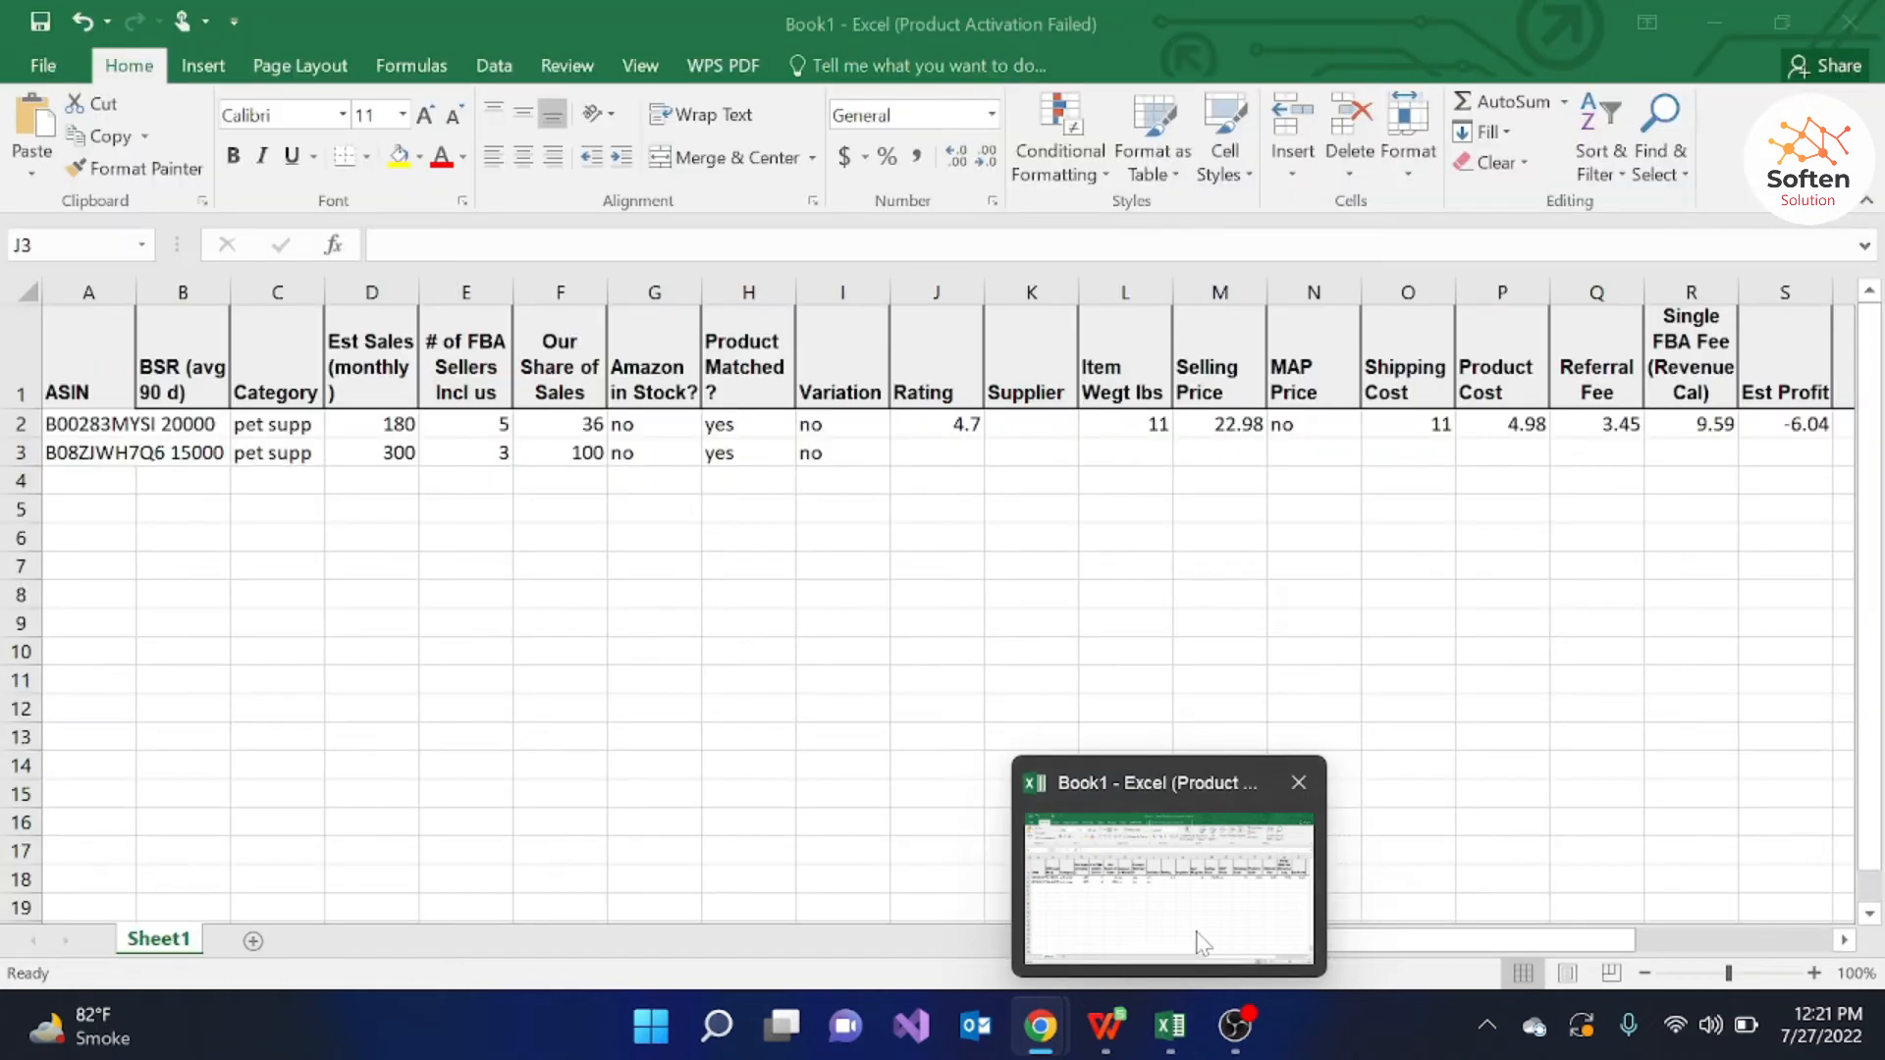
pyautogui.doubleClick(948, 455)
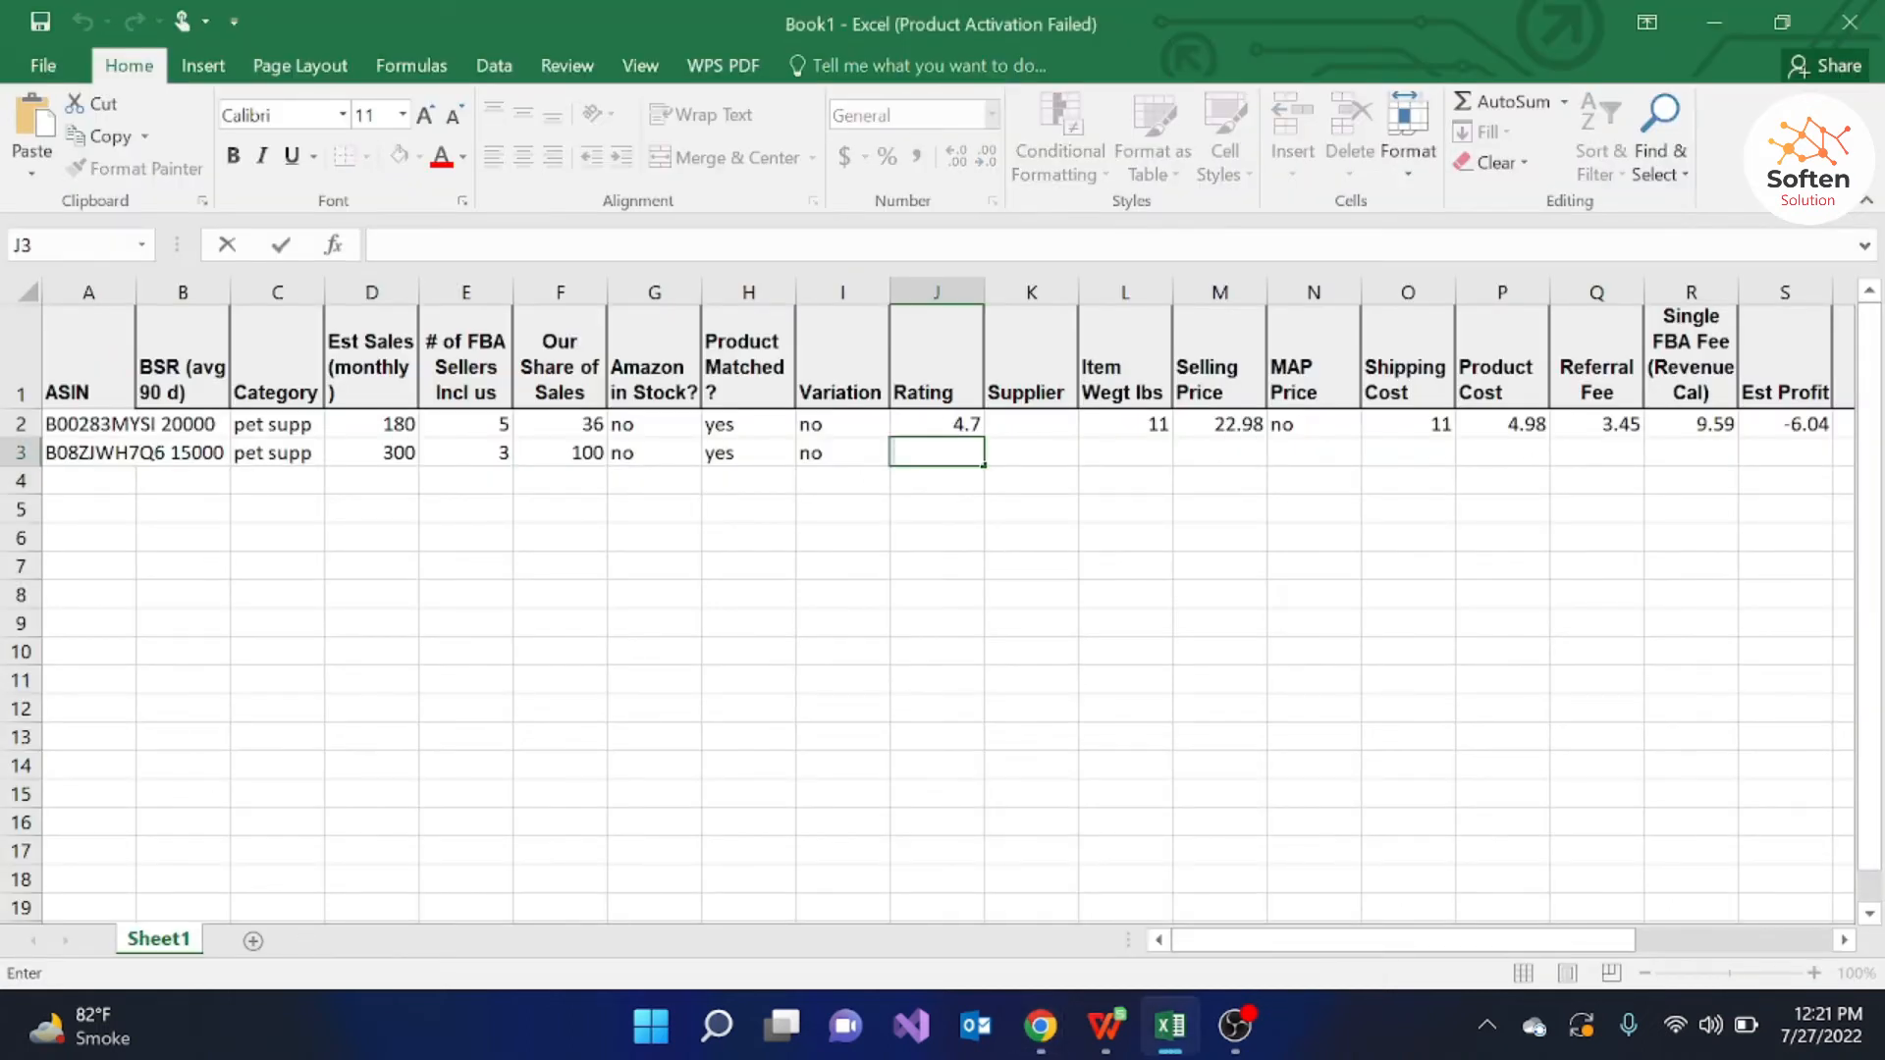
pyautogui.write('4.9')
pyautogui.write('8')
# Step: Look up the item weight in the Amazon product details and enter 1.88 as the Item Wegt lbs in L3 of the Excel sheet
pyautogui.click(1041, 454)
pyautogui.click(1124, 456)
pyautogui.moveTo(1041, 1026)
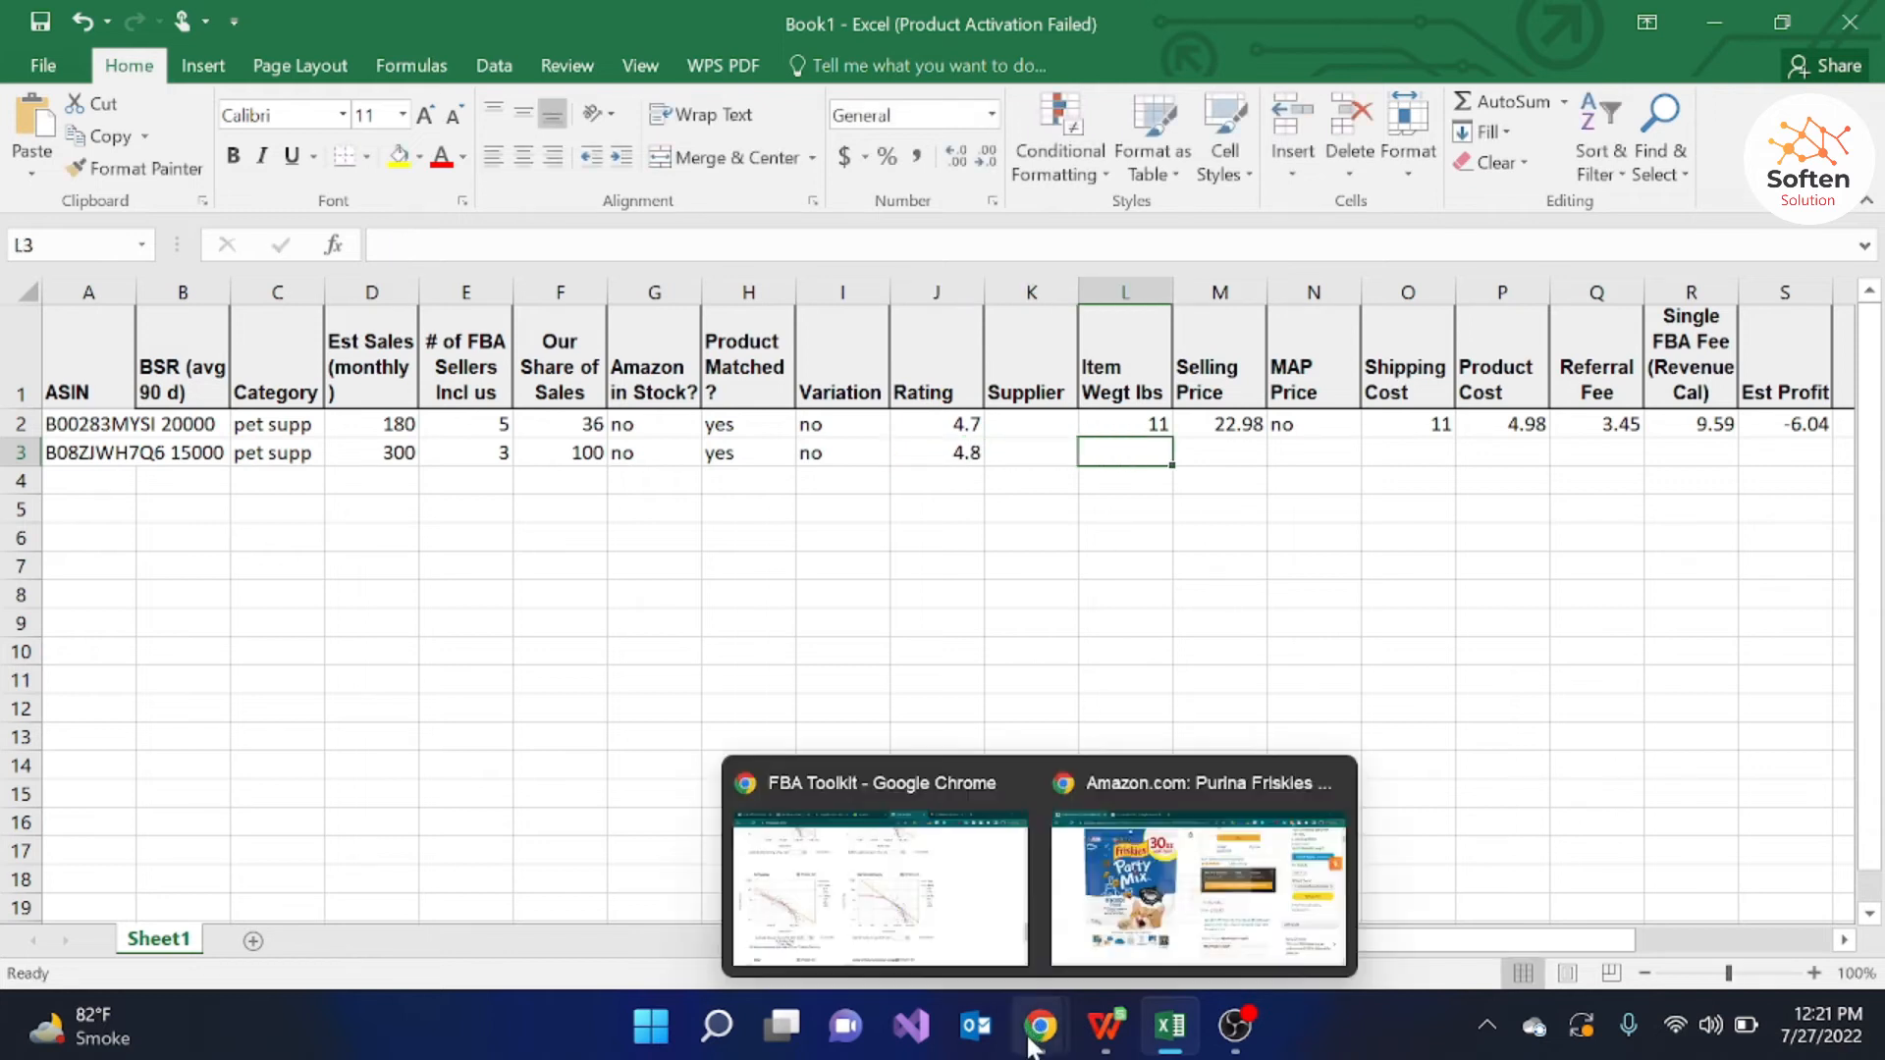
pyautogui.click(1107, 958)
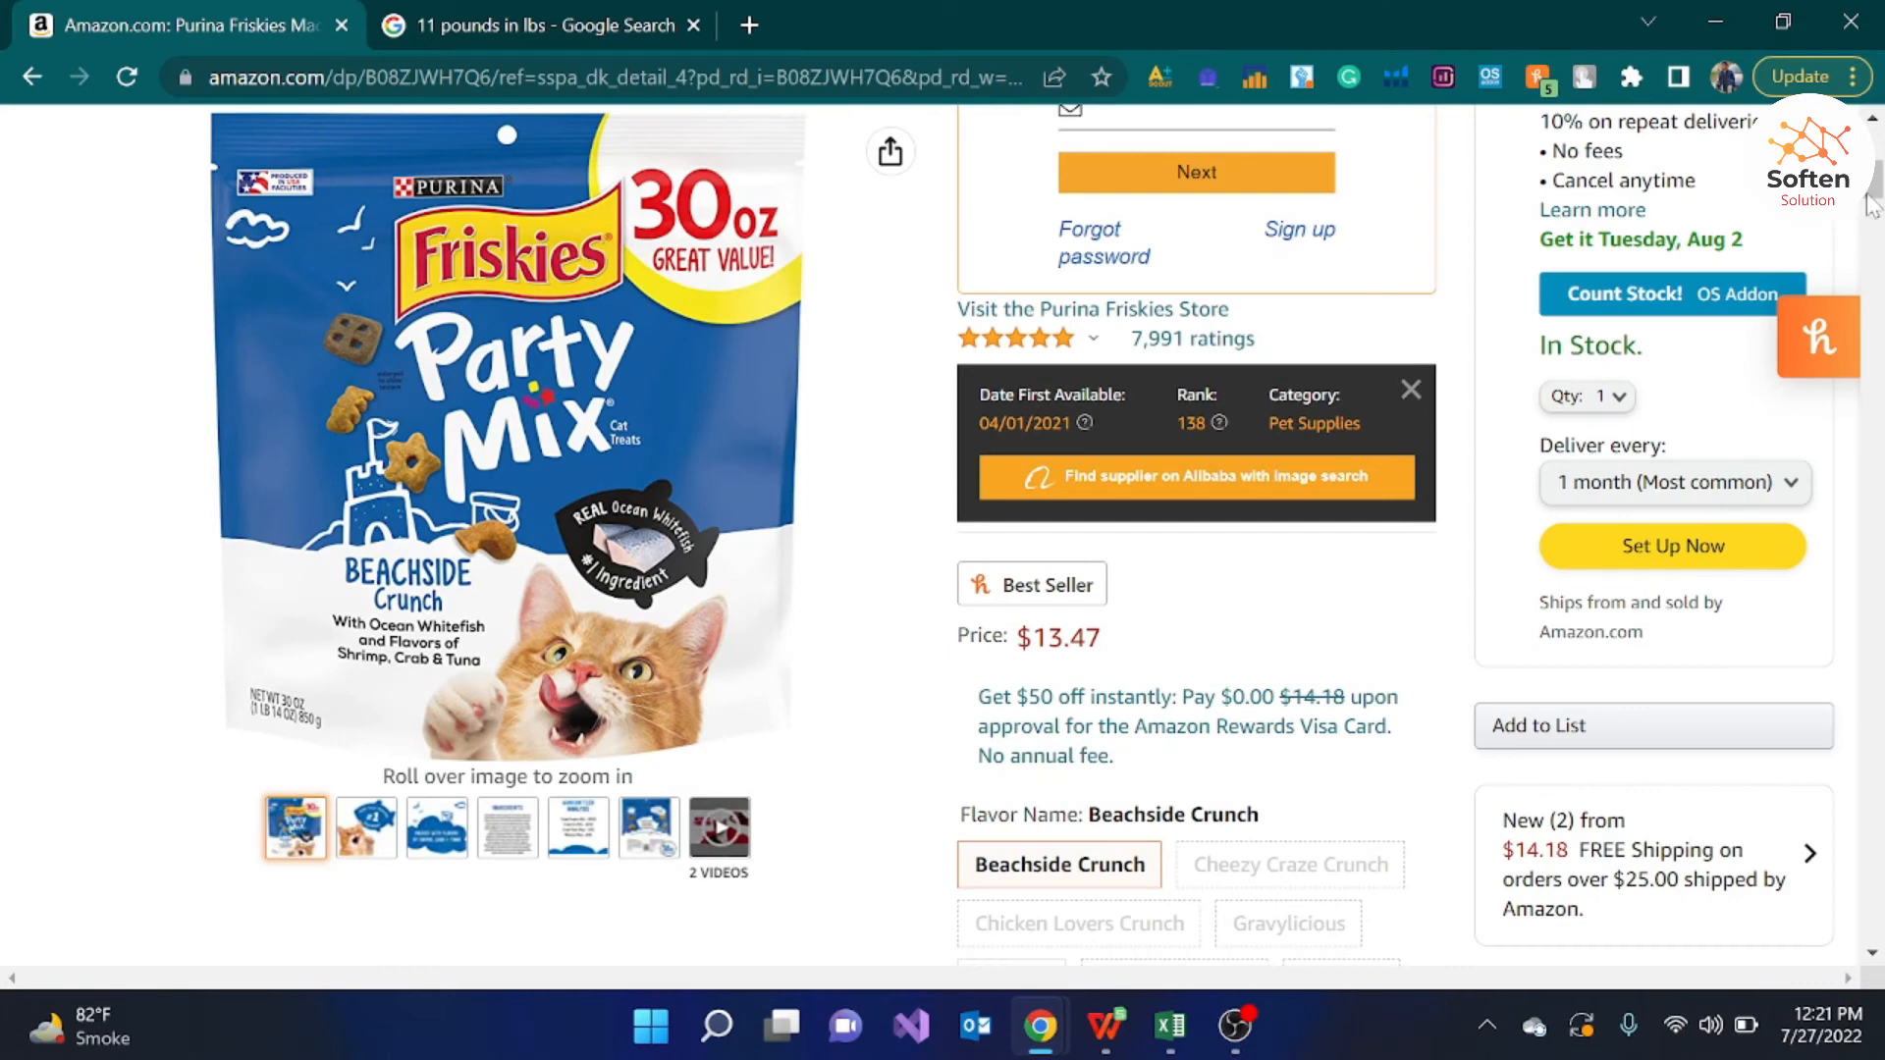
pyautogui.moveTo(1873, 182); pyautogui.dragTo(1877, 295)
pyautogui.scroll(-20, 580, 540)
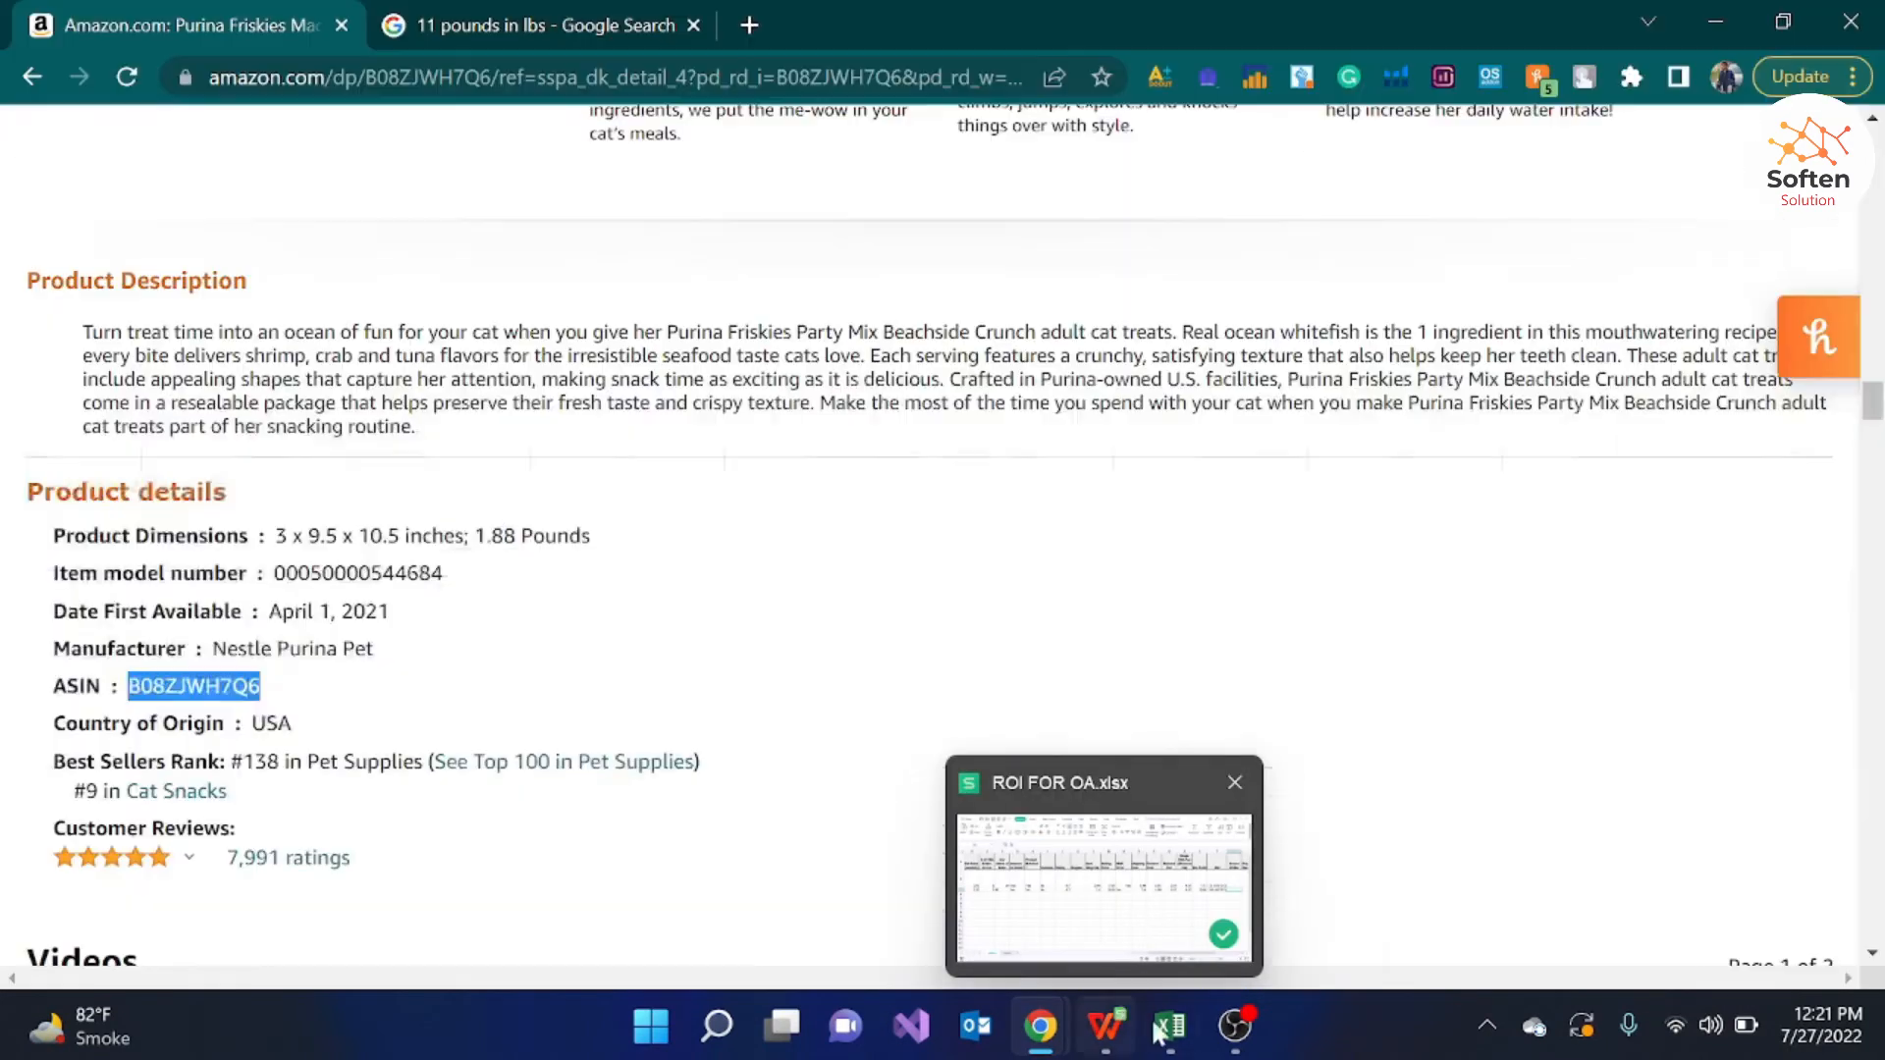
pyautogui.click(1175, 908)
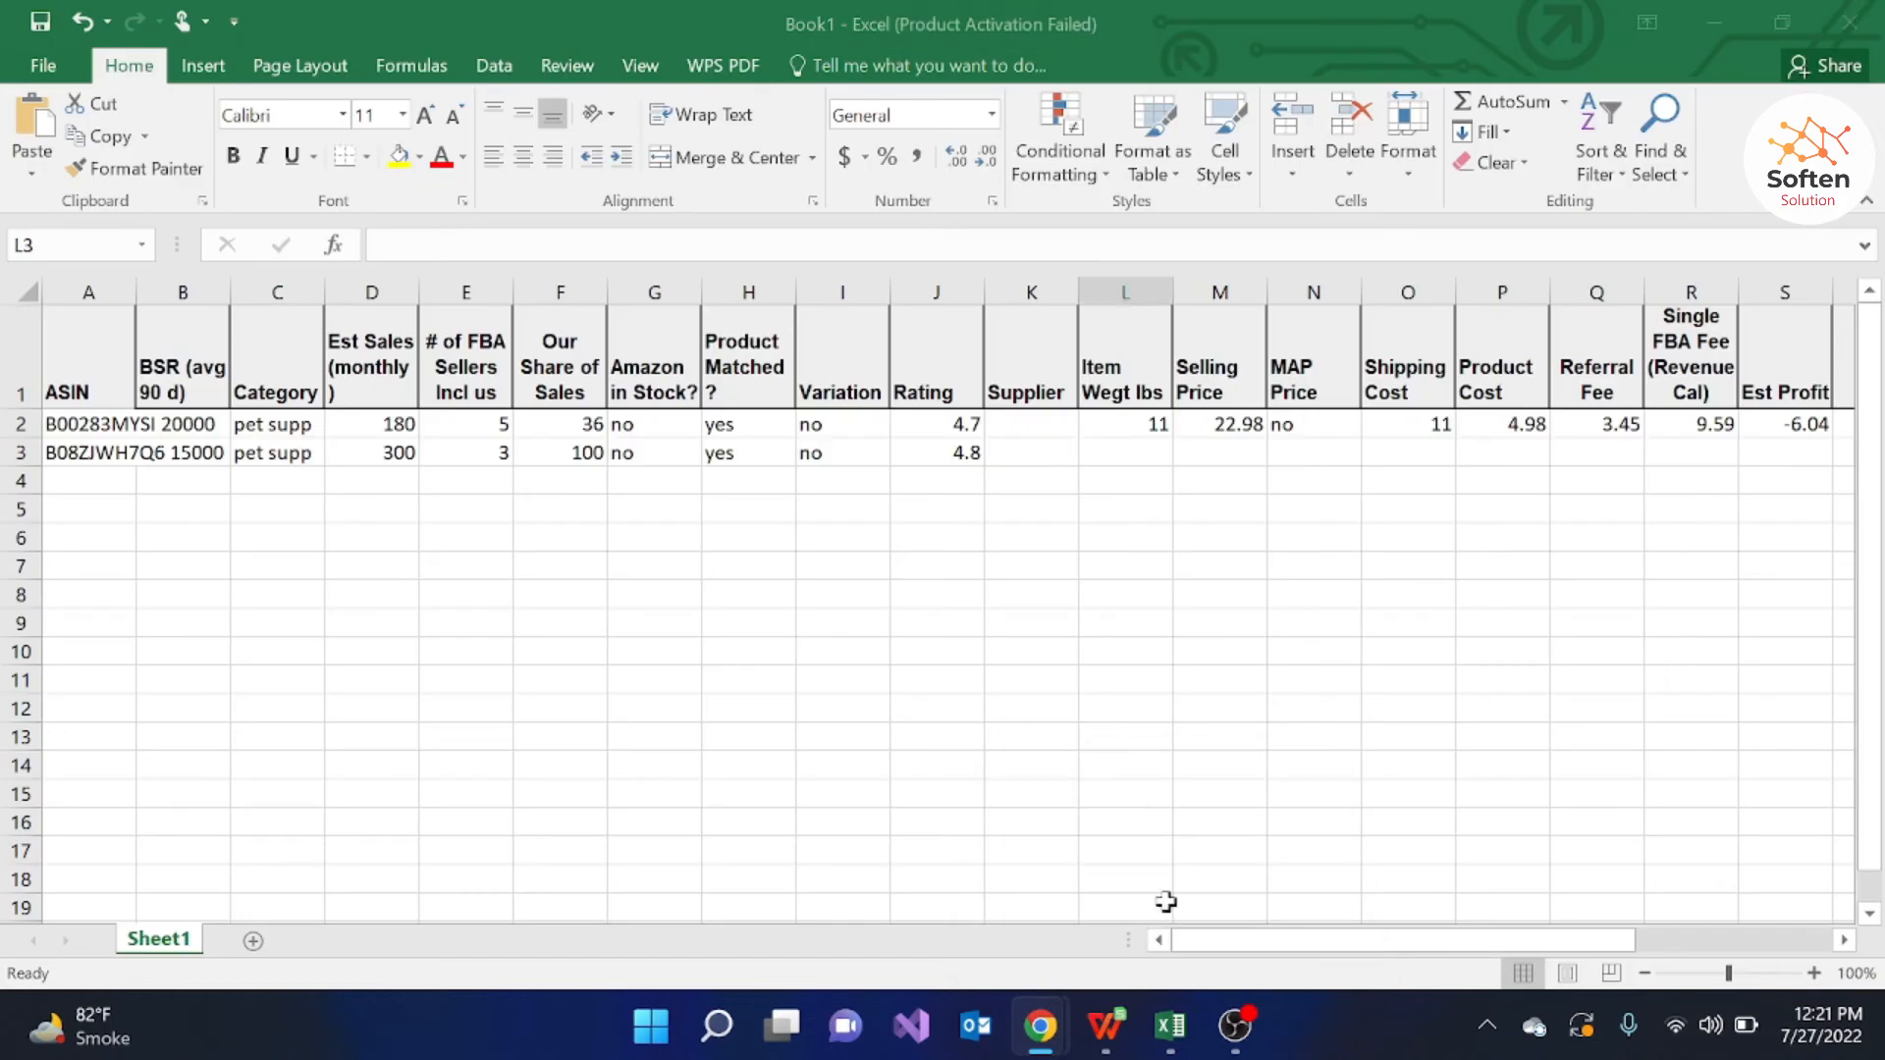
pyautogui.write('1.88')
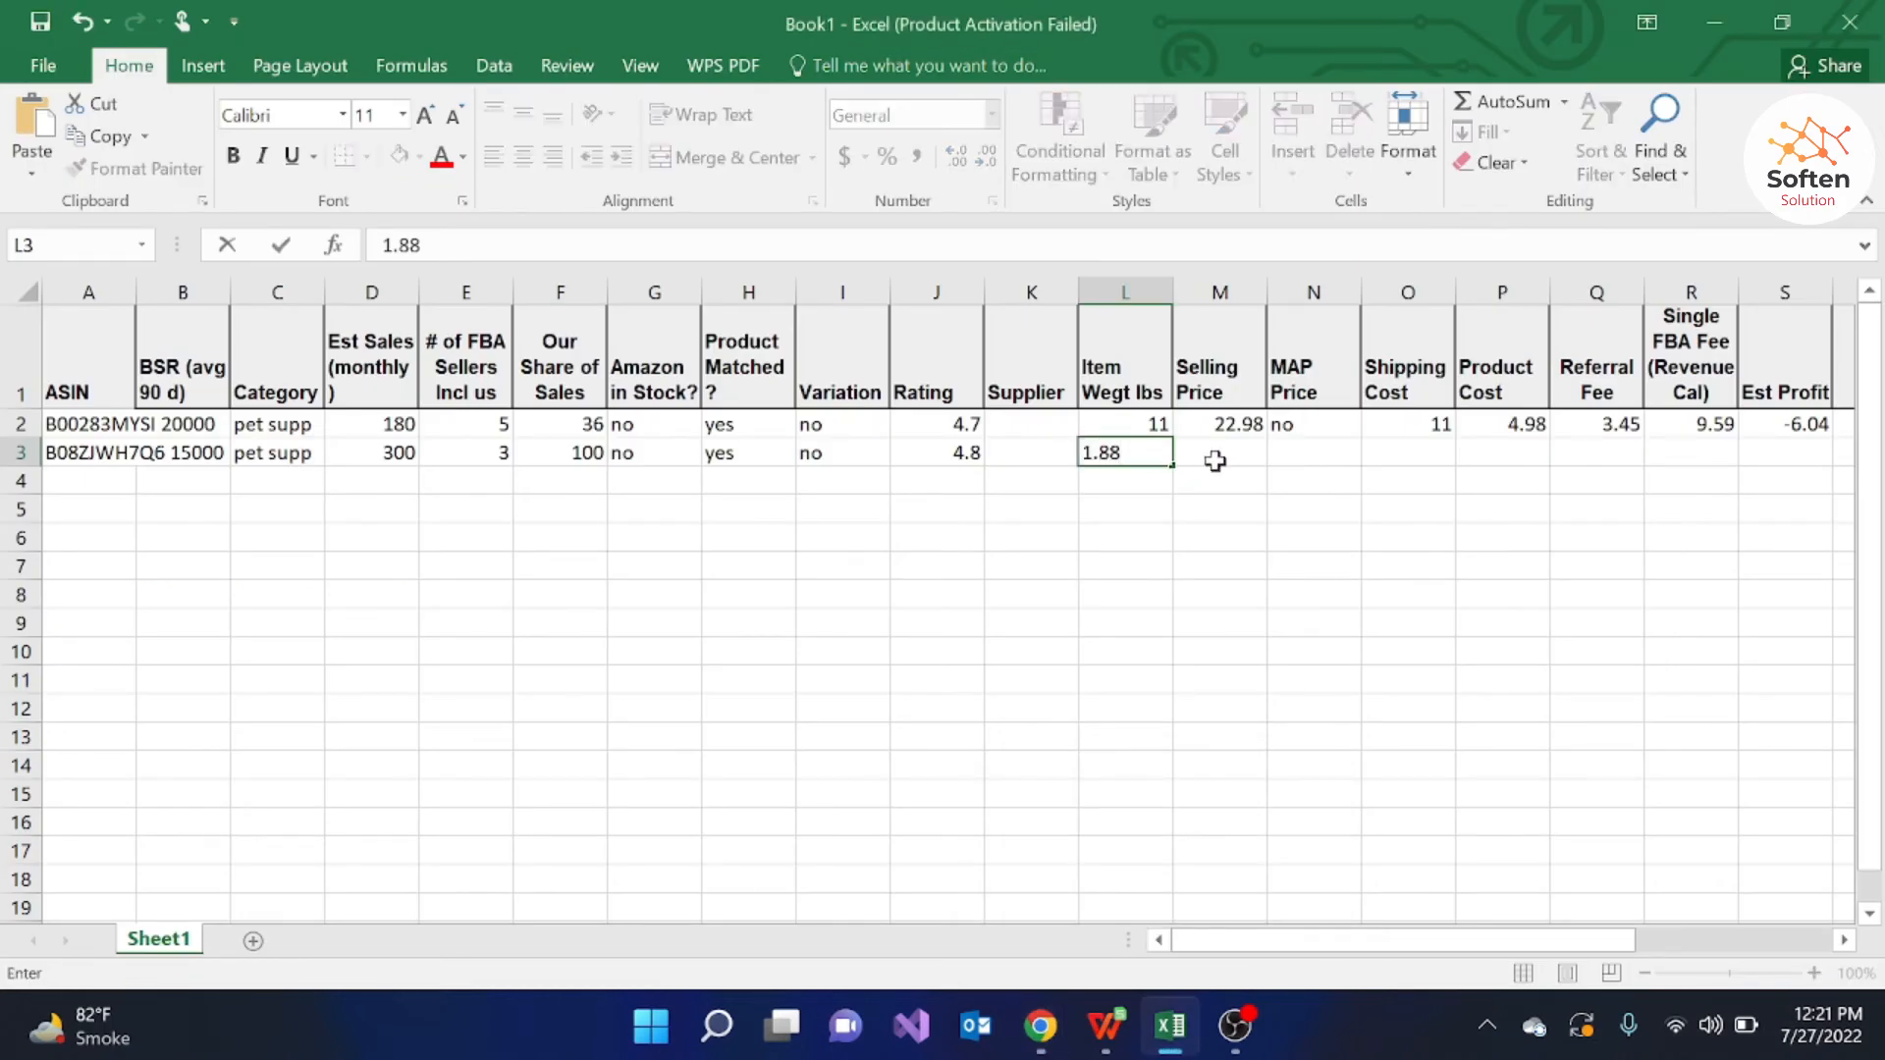
# Step: Look up the price on the Amazon listing in Chrome and enter 13.47 as the Selling Price in M3 of the Excel sheet
pyautogui.click(1215, 462)
pyautogui.moveTo(1041, 1026)
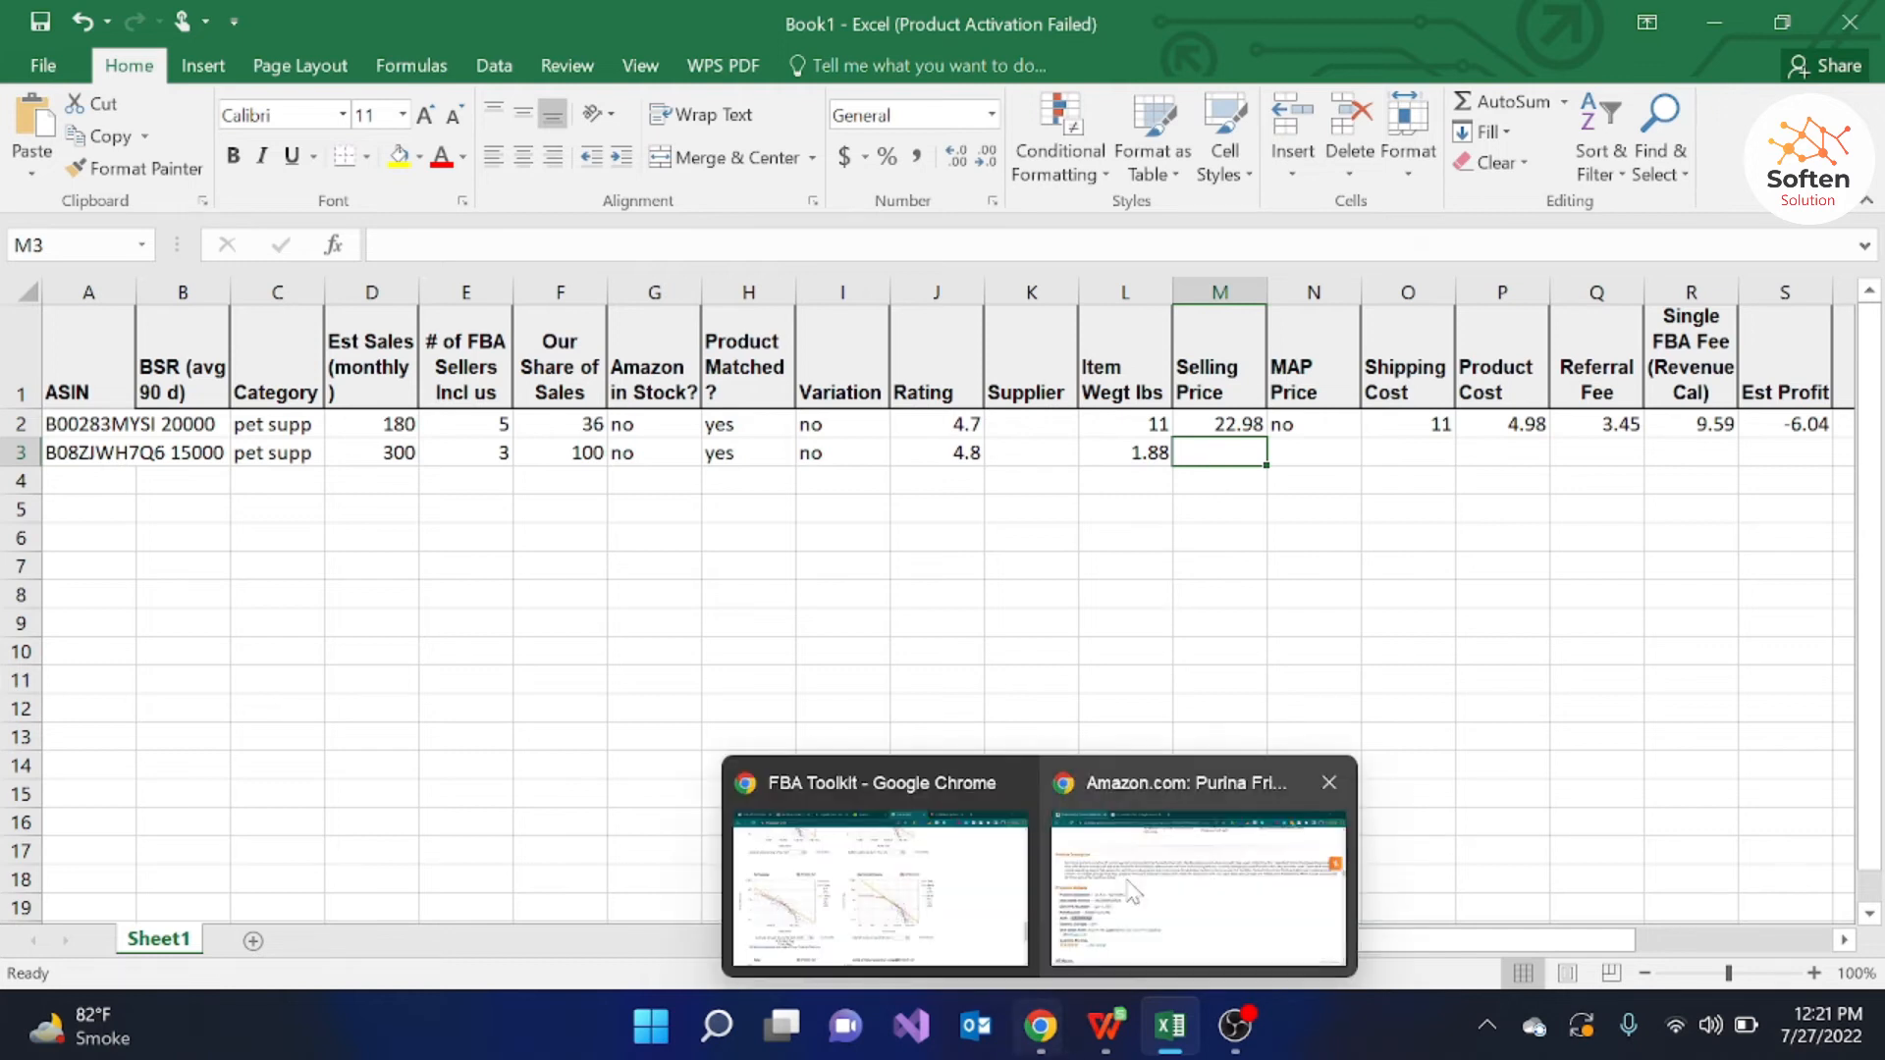
pyautogui.click(1134, 891)
pyautogui.moveTo(1872, 412); pyautogui.dragTo(1872, 183)
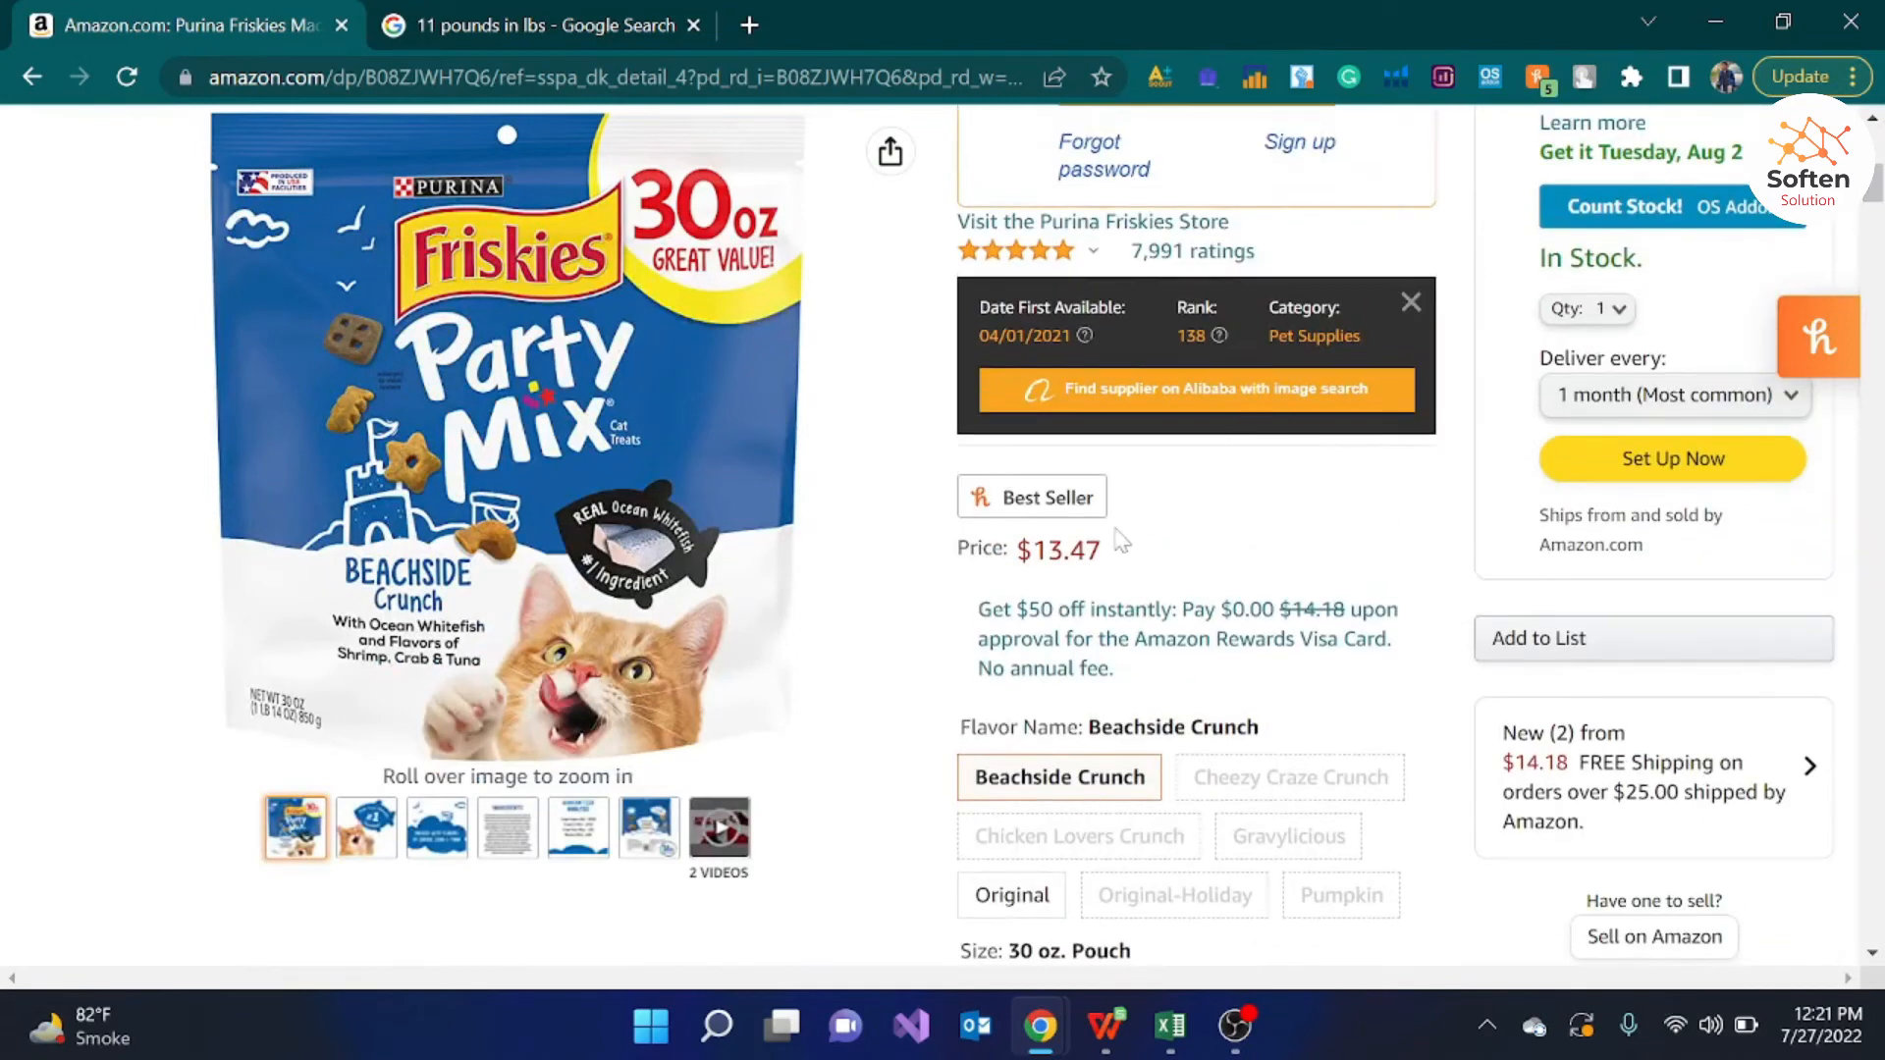
pyautogui.moveTo(1170, 1026)
pyautogui.click(1215, 900)
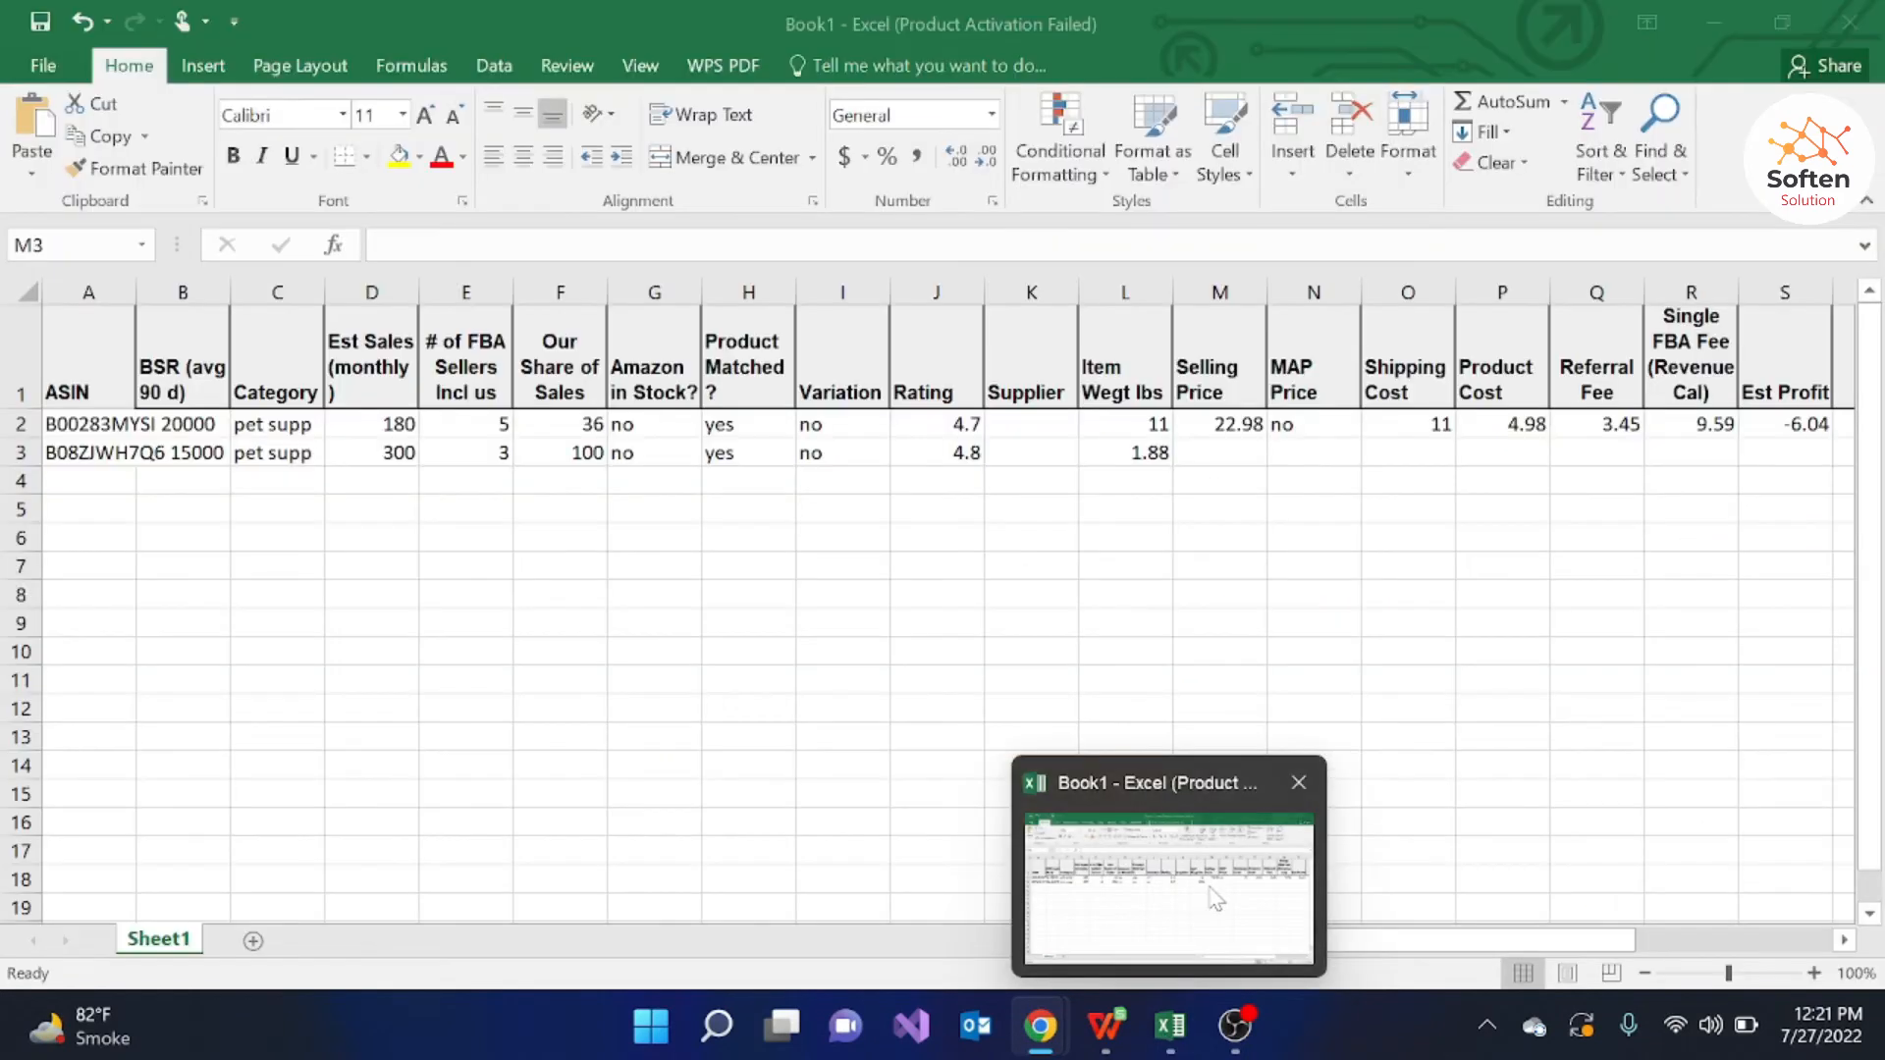
pyautogui.write('1')
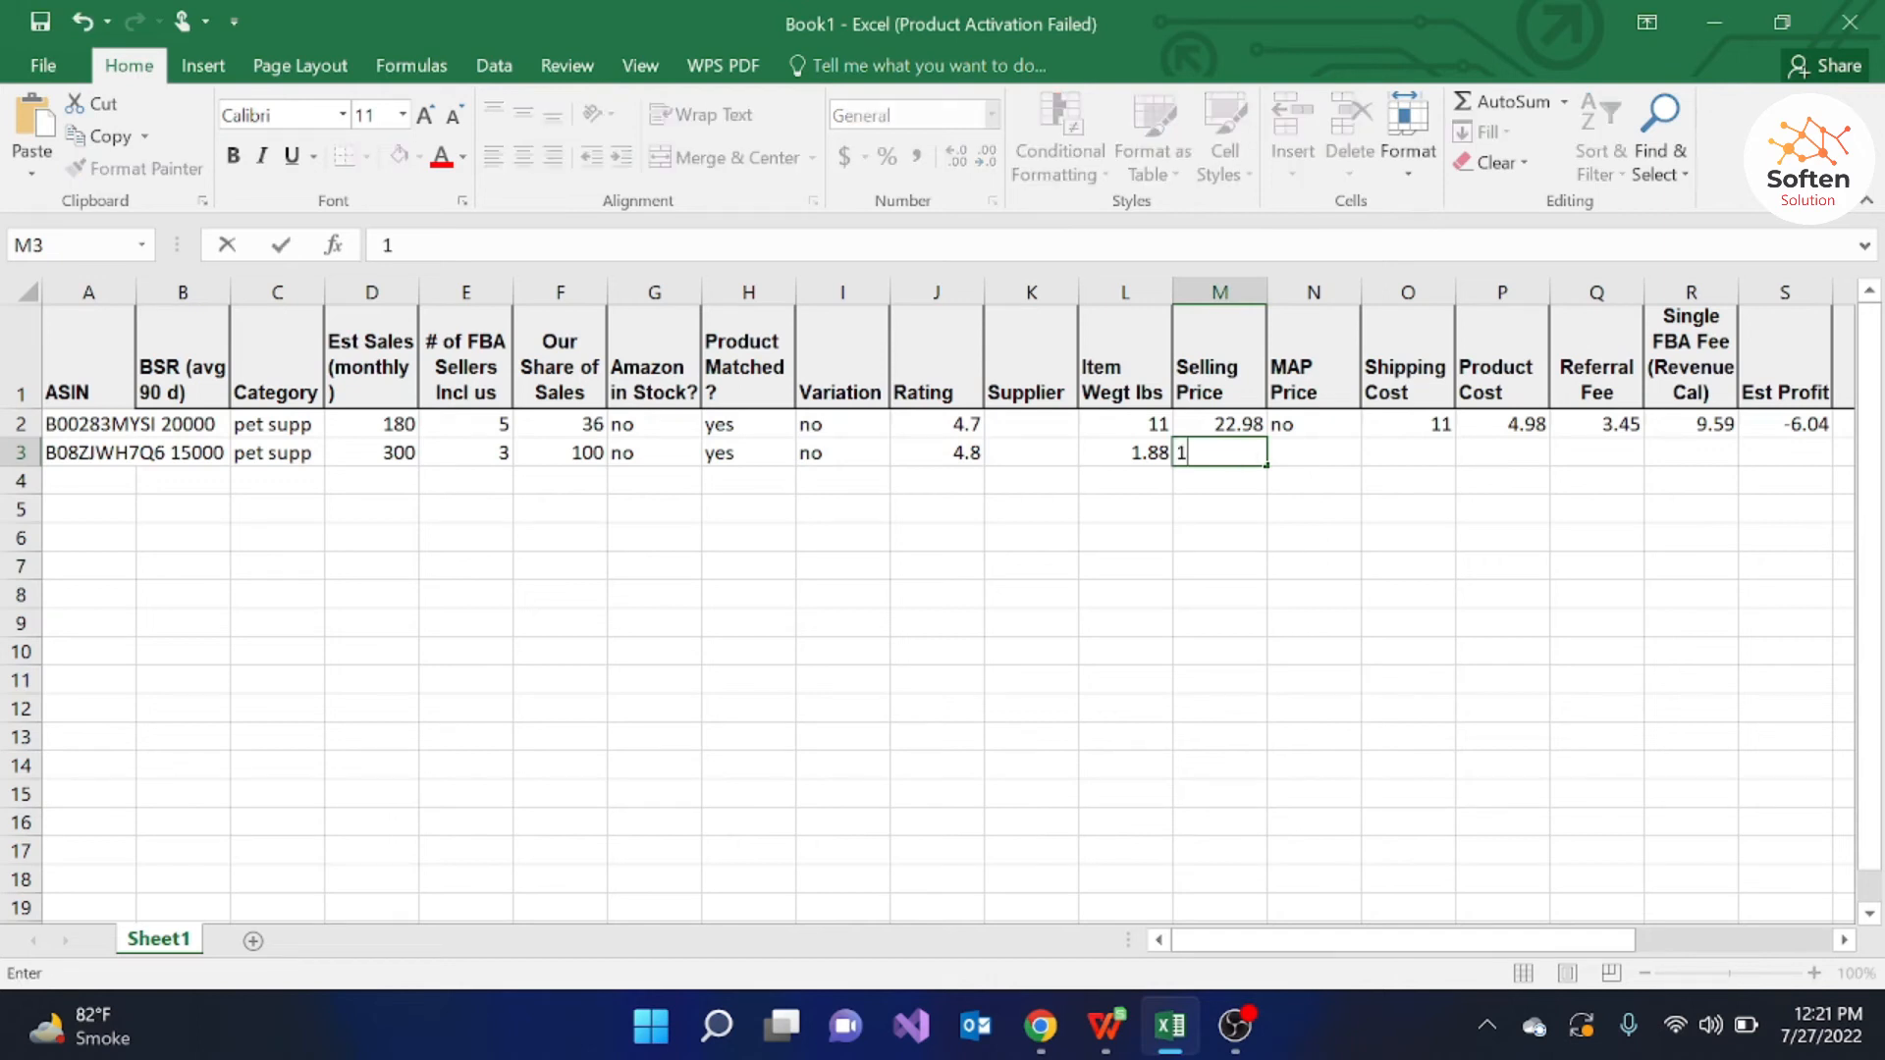
pyautogui.write('3.47')
# Step: Enter "no" as the MAP Price in N3 of the Excel sheet
pyautogui.press('Tab')
pyautogui.write('no')
pyautogui.click(1412, 452)
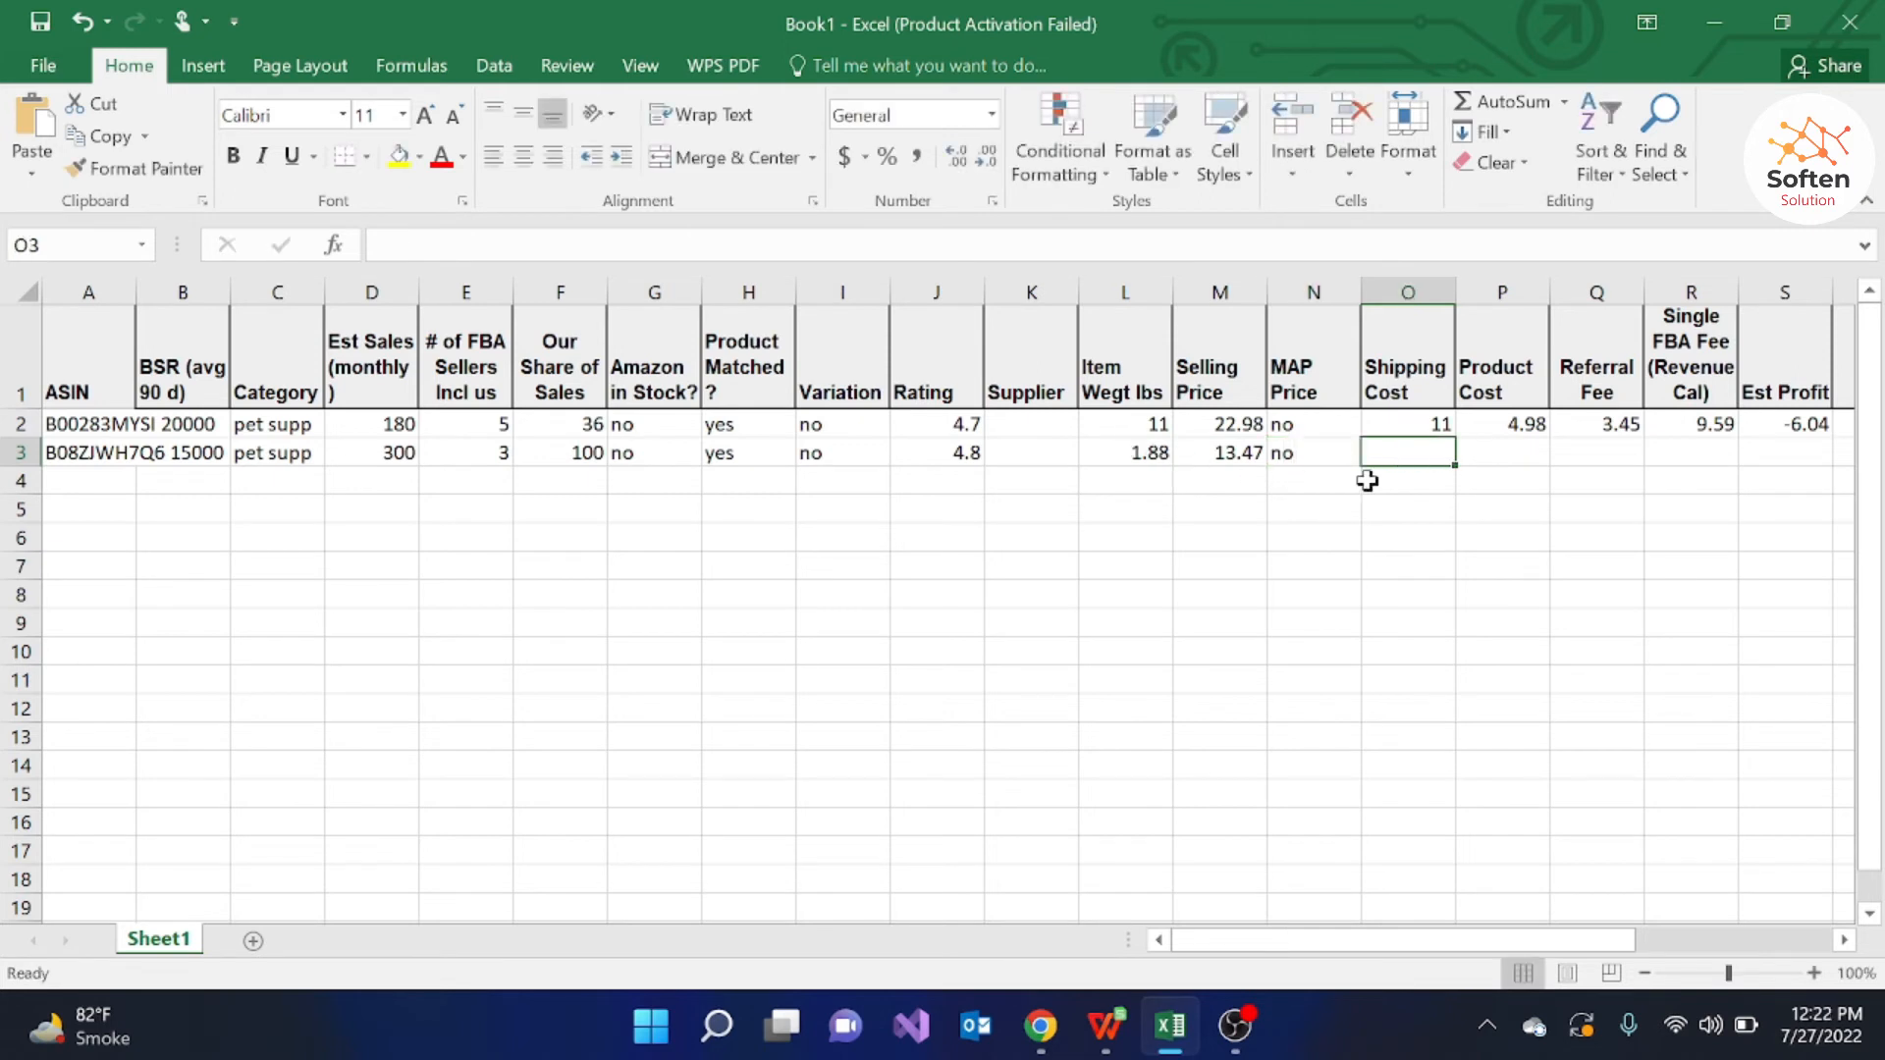
# Step: Enter 1.88 as the Shipping Cost in O3 and 1.5 as the Product Cost in P3
pyautogui.doubleClick(1407, 455)
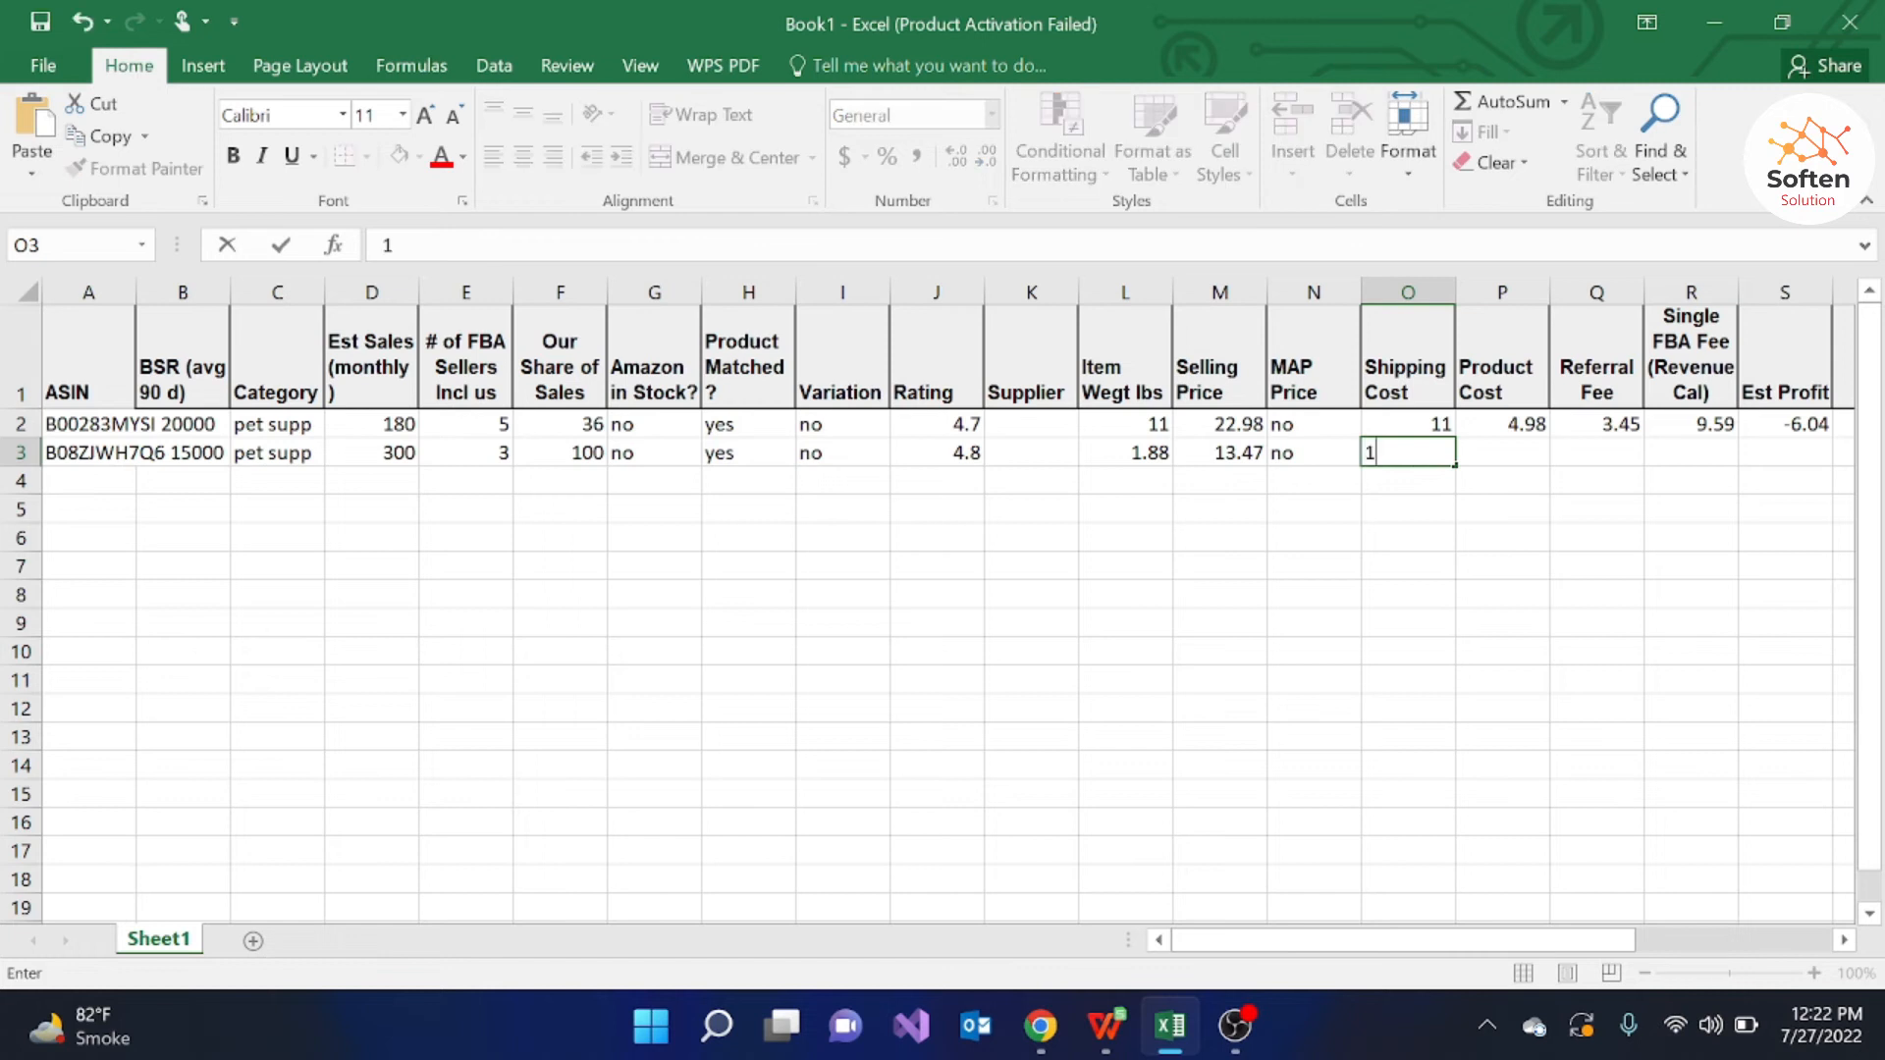
pyautogui.write('1.88')
pyautogui.click(1496, 456)
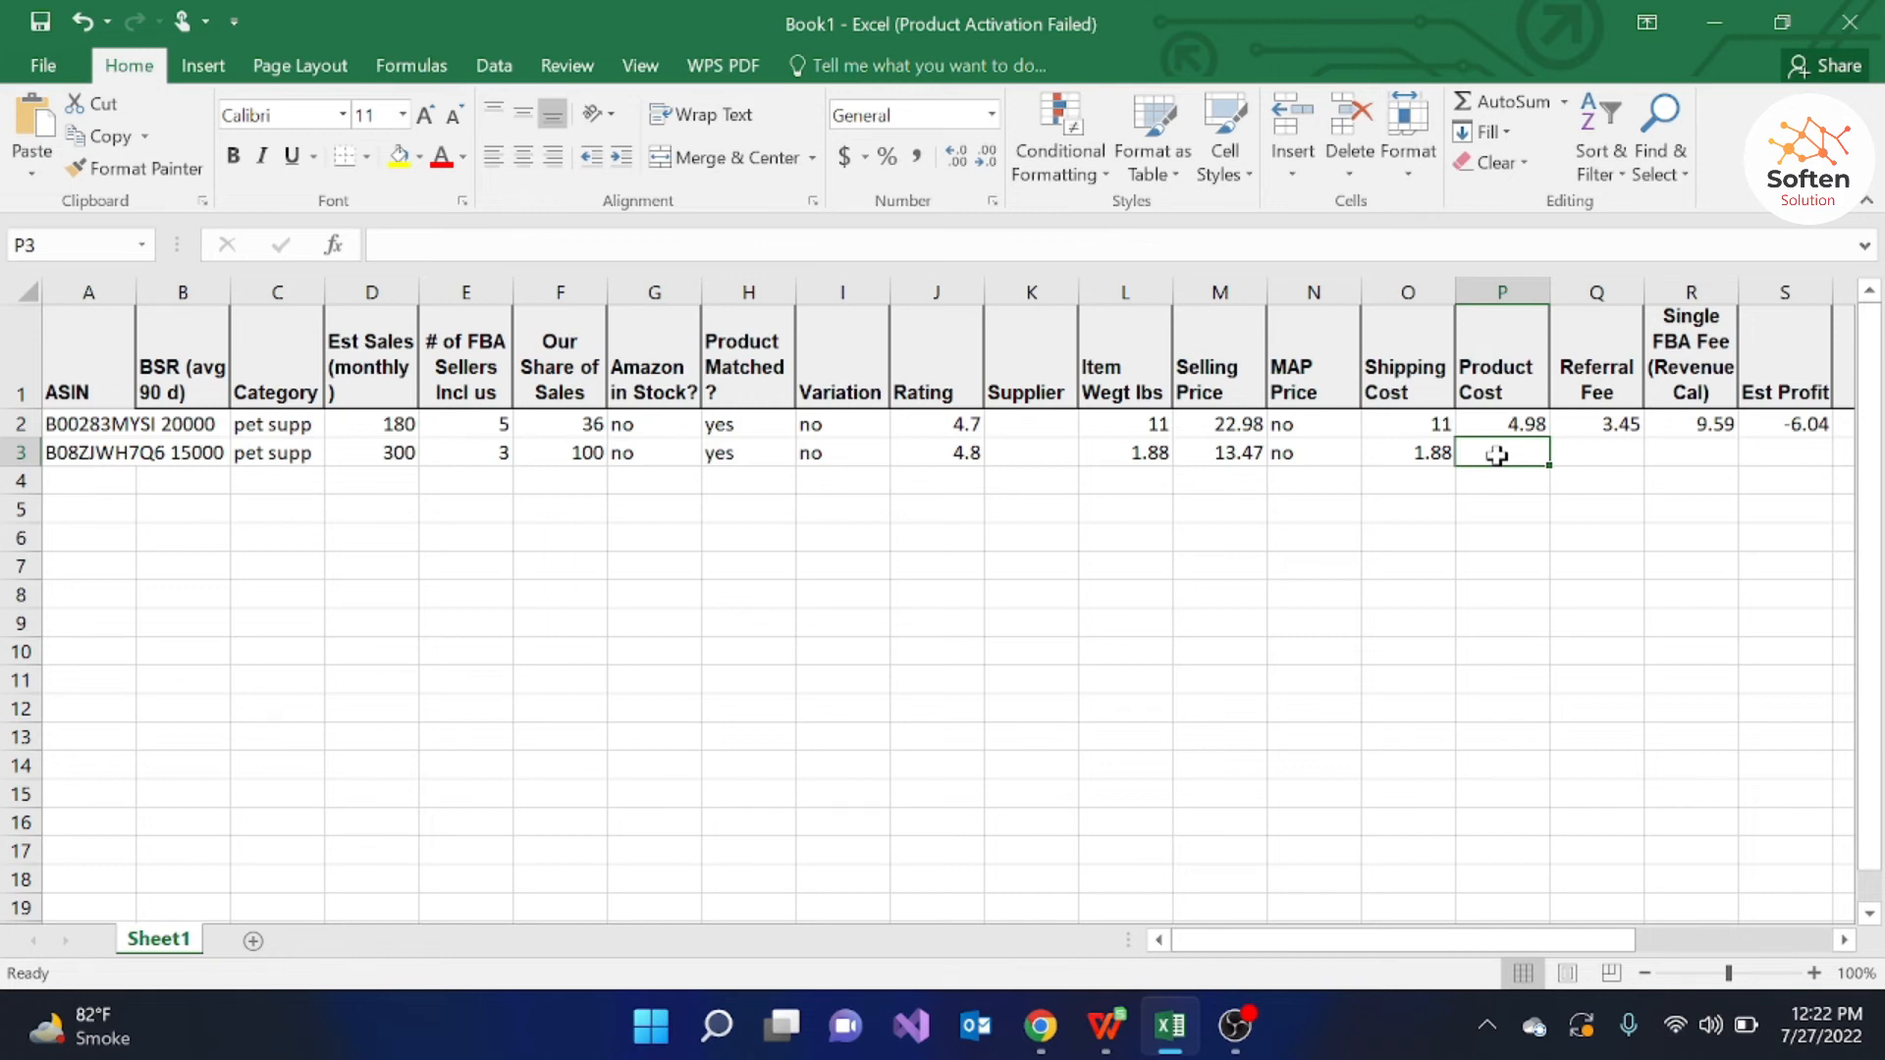
pyautogui.write('1.5')
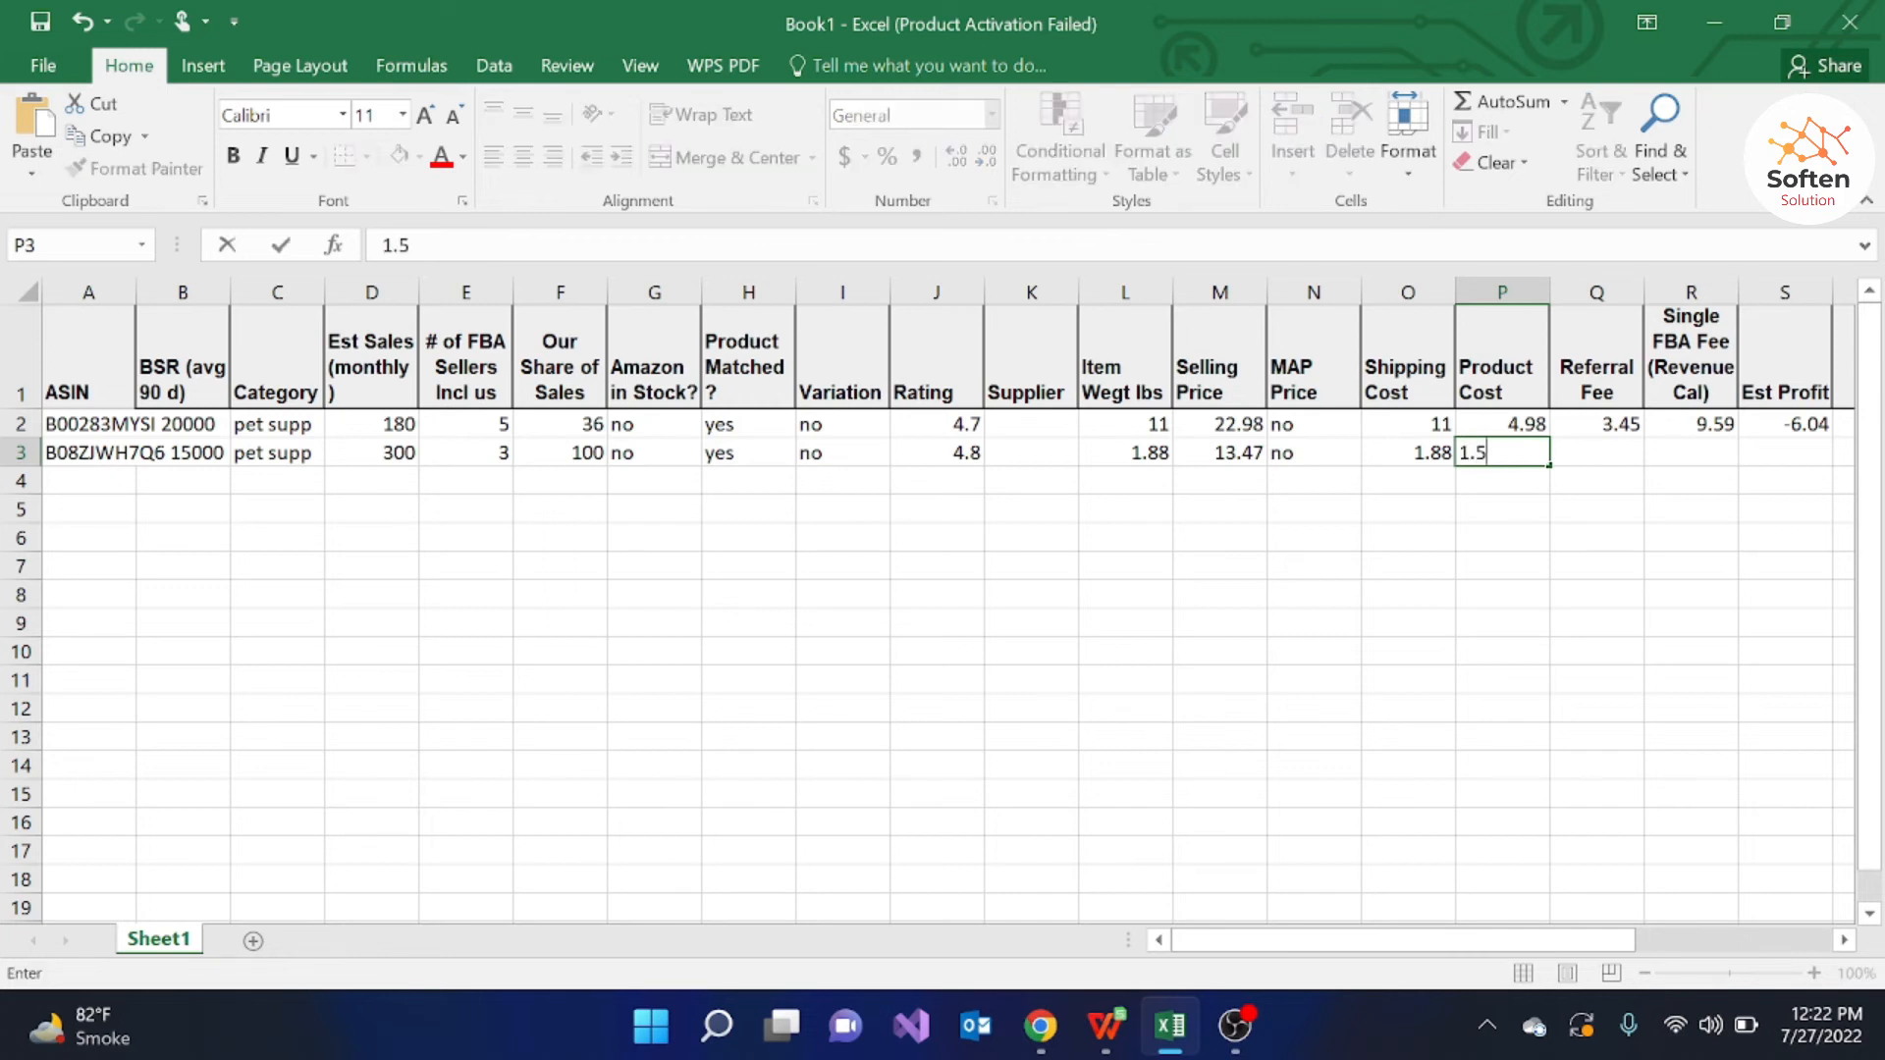
pyautogui.click(1608, 461)
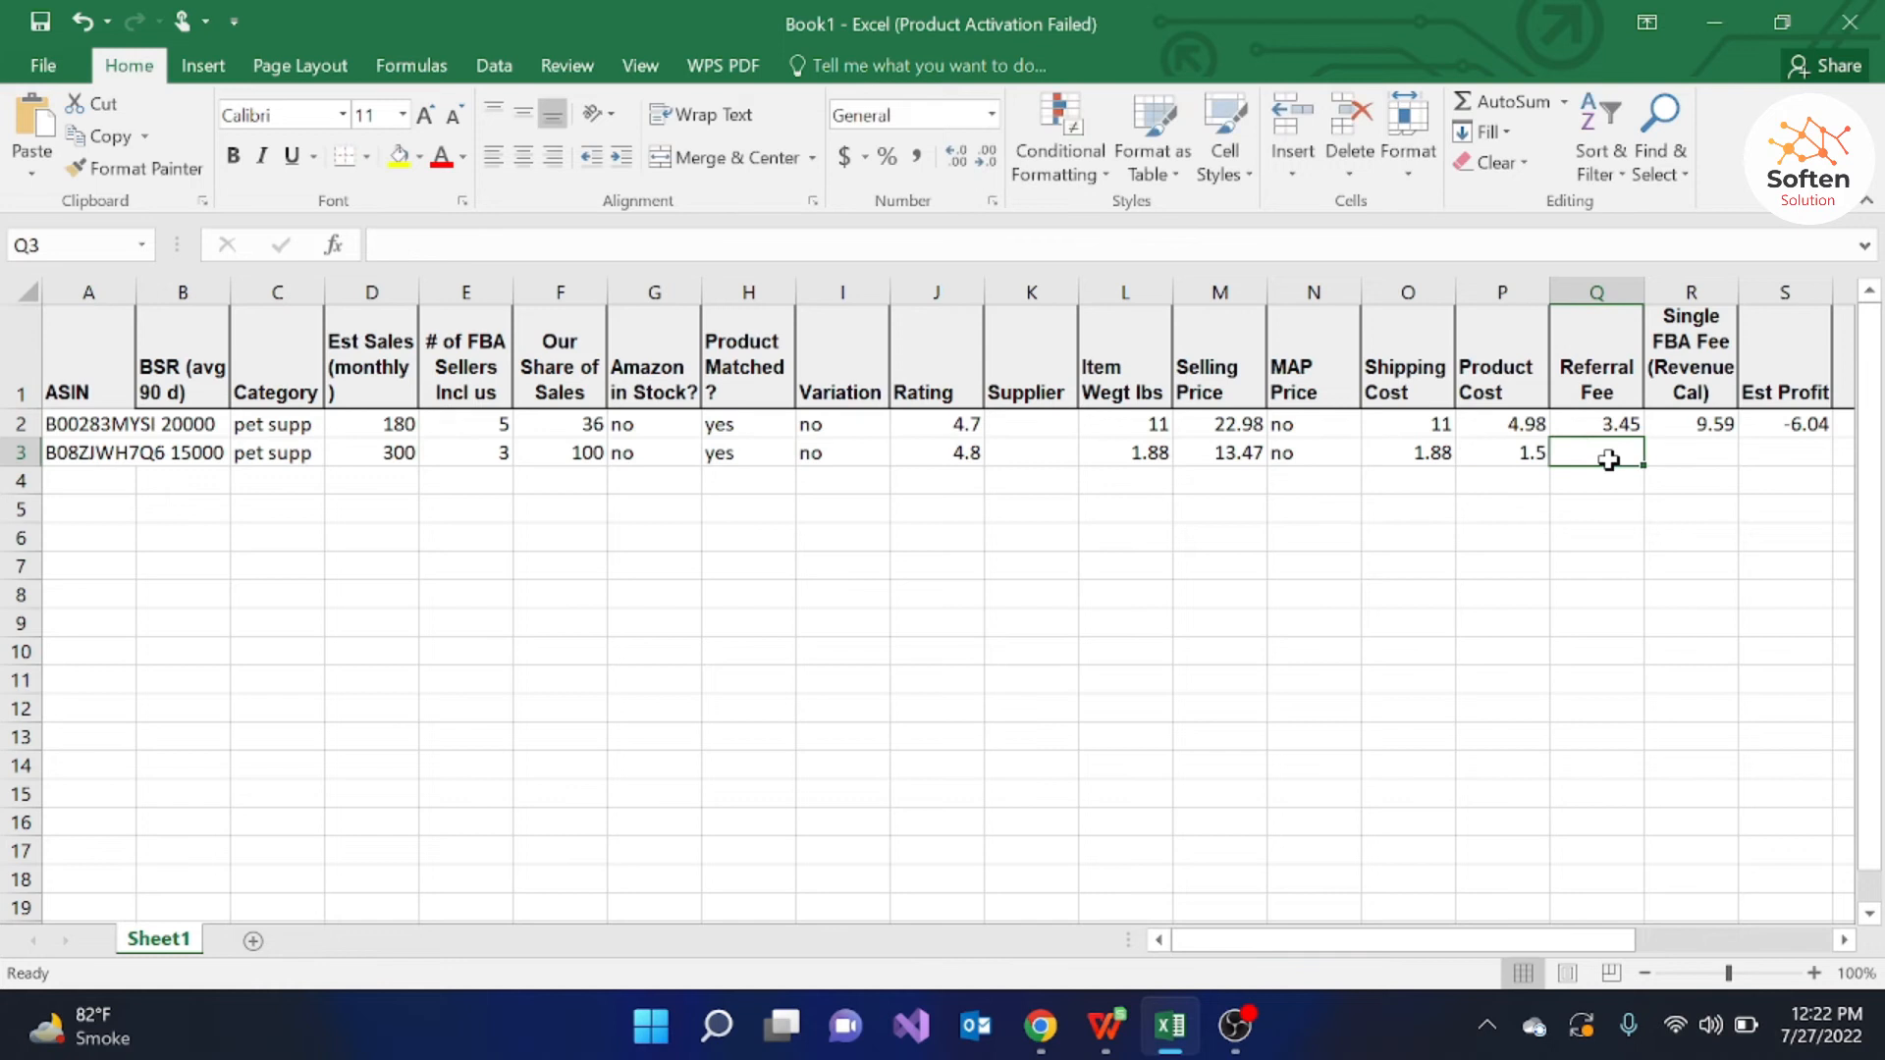
# Step: Switch to the FBA Revenue Calculator in Chrome and look up another product with ASIN B08ZJWH7Q6
pyautogui.moveTo(1041, 1028)
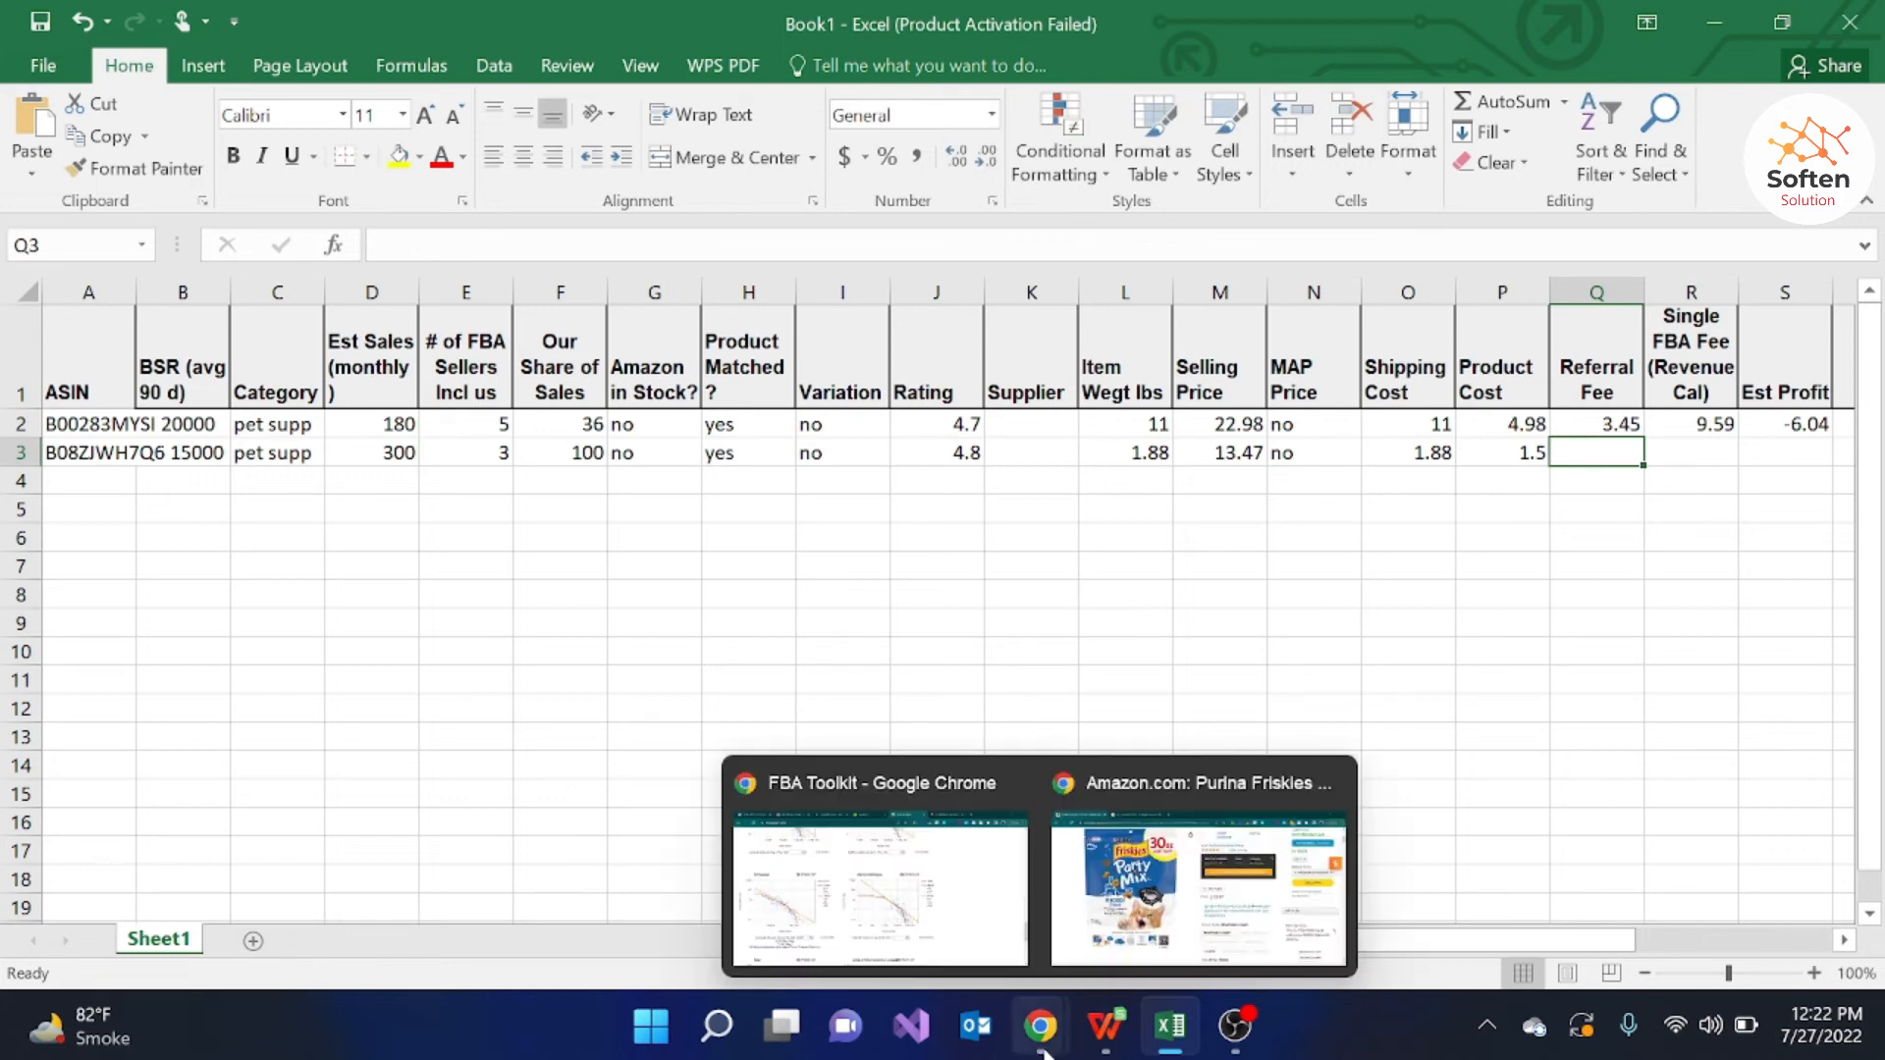
pyautogui.click(1131, 940)
pyautogui.click(982, 904)
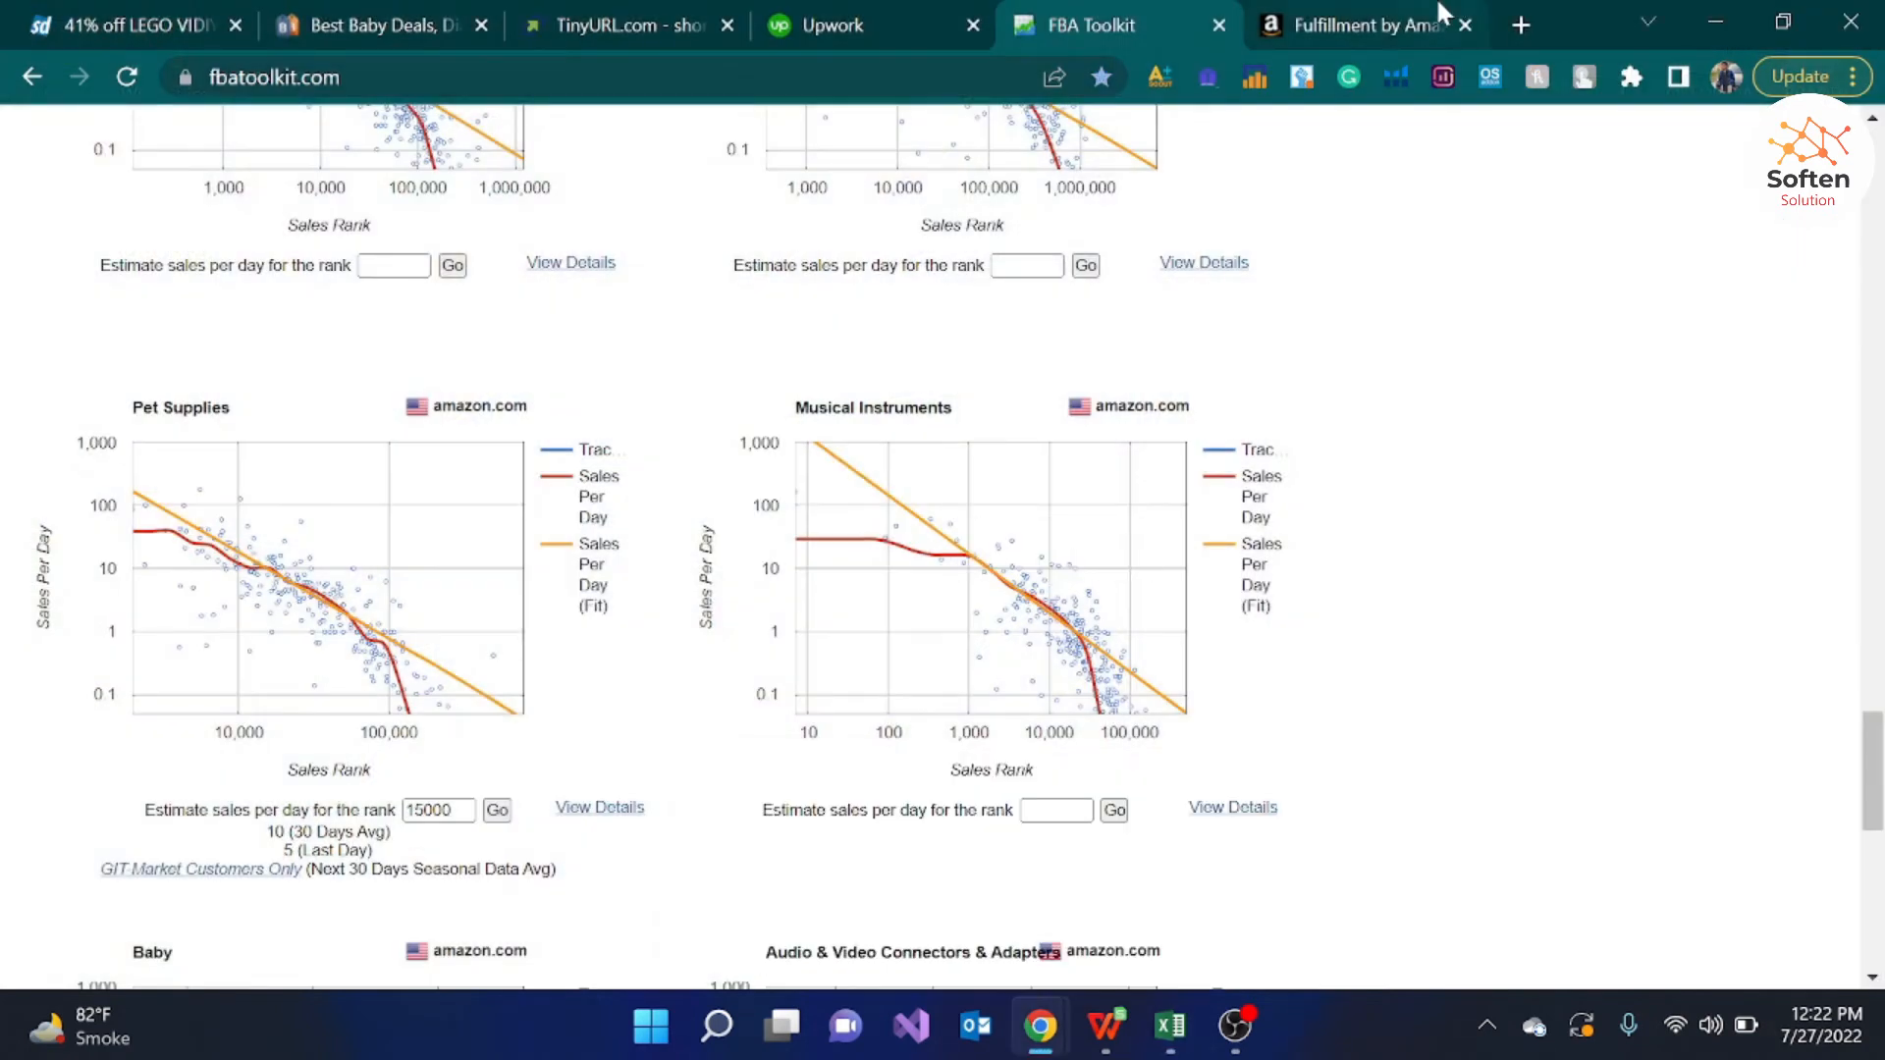
pyautogui.click(1443, 20)
pyautogui.moveTo(1874, 462); pyautogui.dragTo(1874, 197)
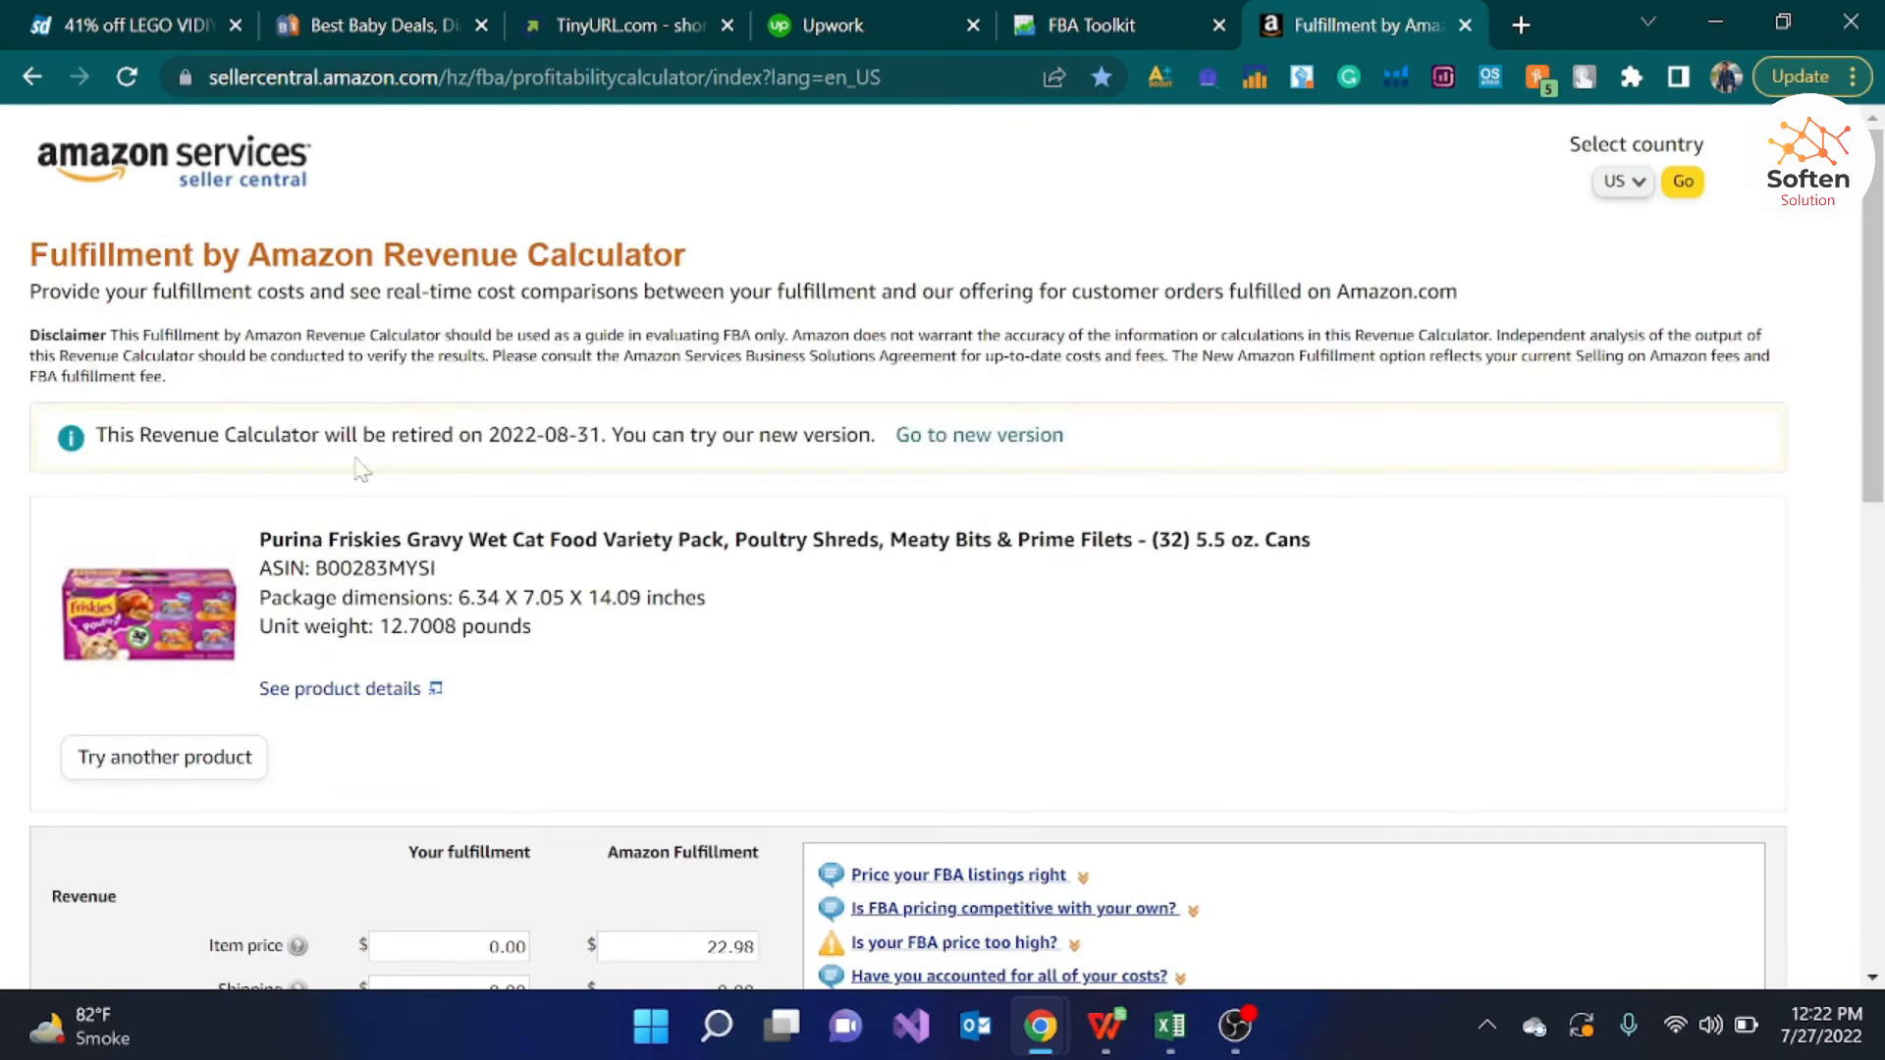
pyautogui.moveTo(1878, 356); pyautogui.dragTo(1772, 176)
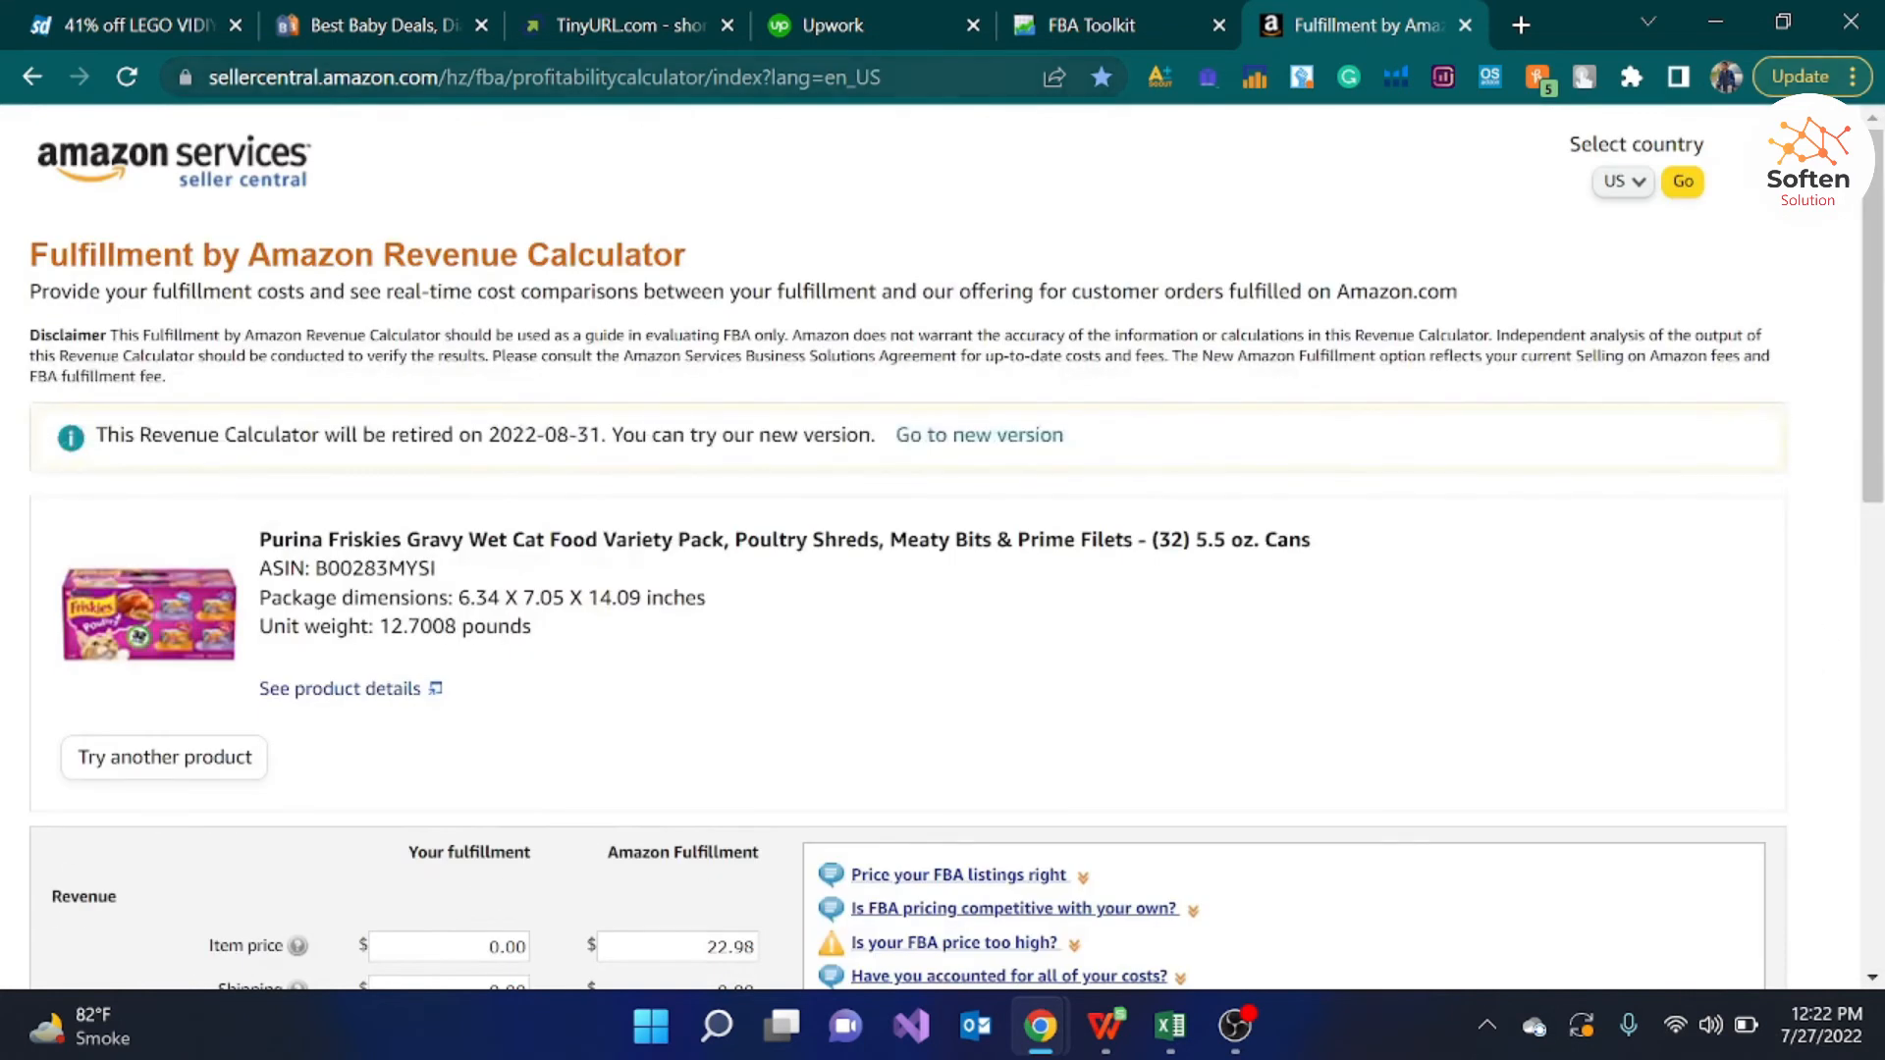
pyautogui.click(165, 759)
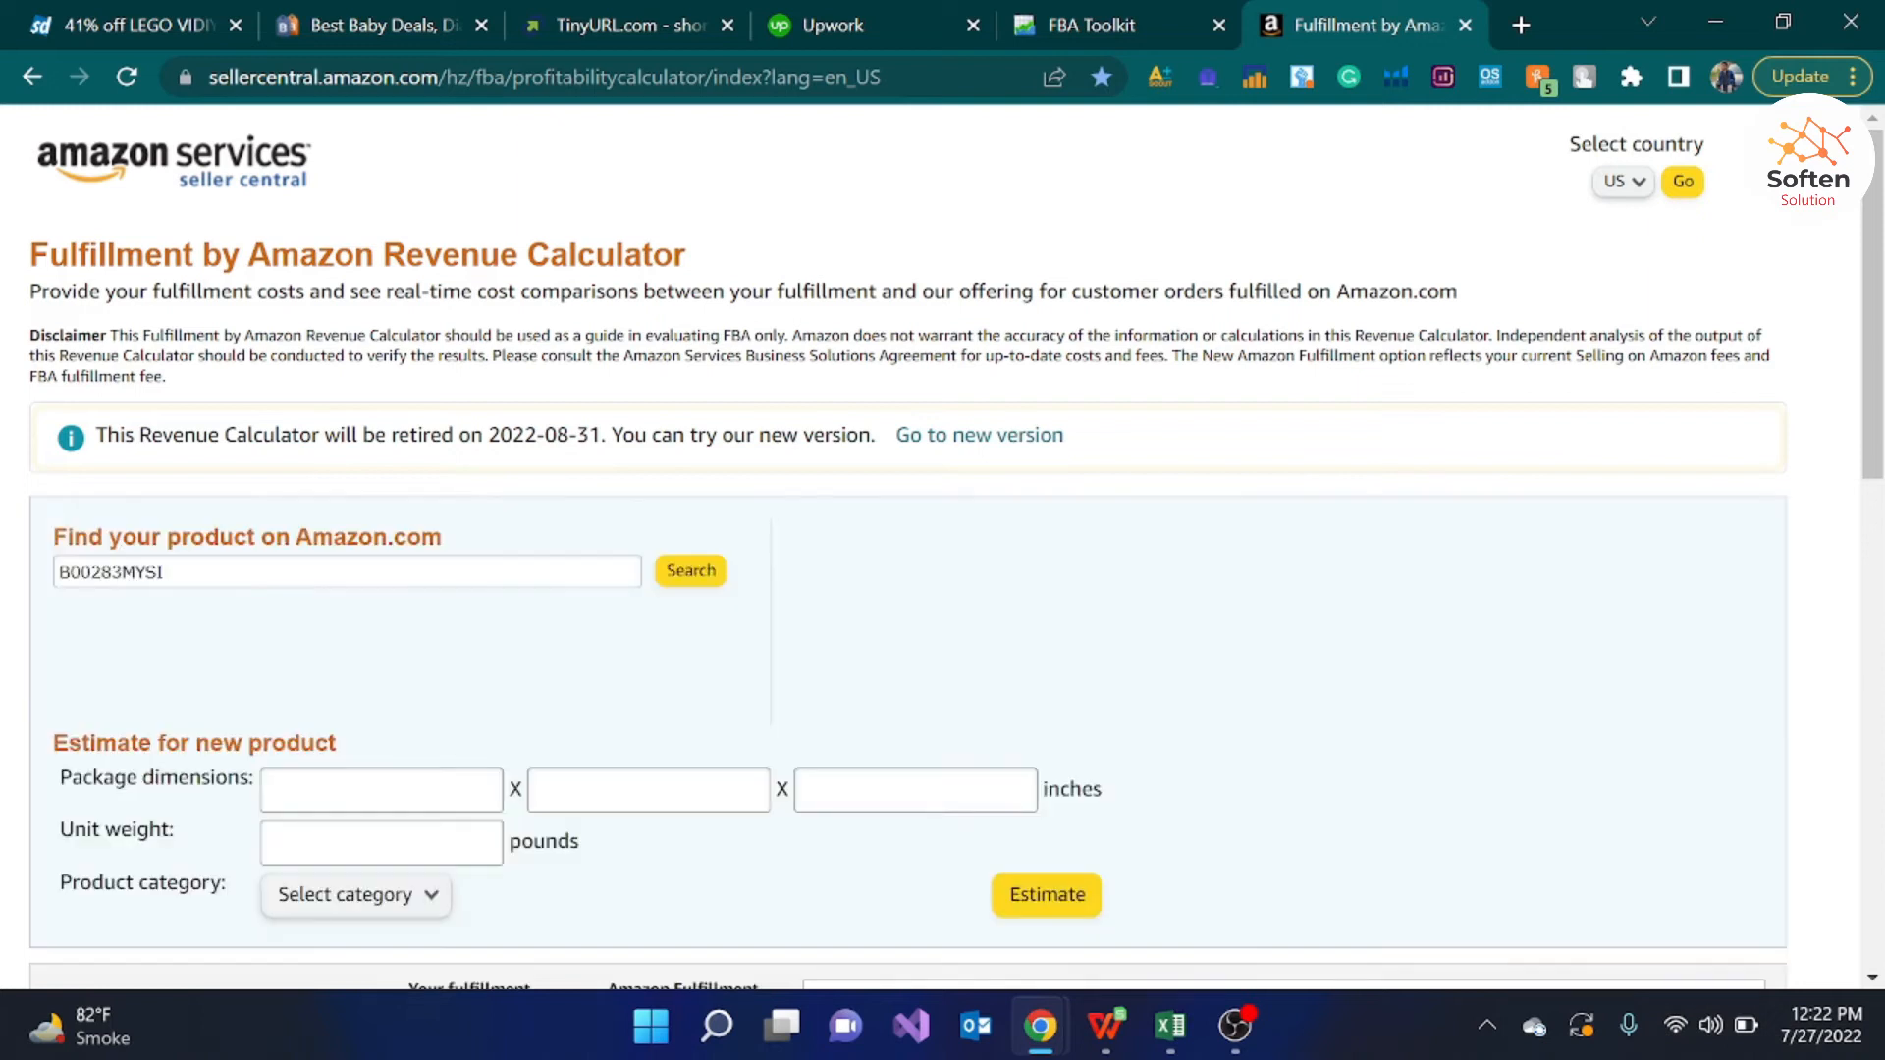
pyautogui.doubleClick(235, 571)
pyautogui.press('BackSpace')
pyautogui.write('B08ZJWH7Q6')
pyautogui.press('Return')
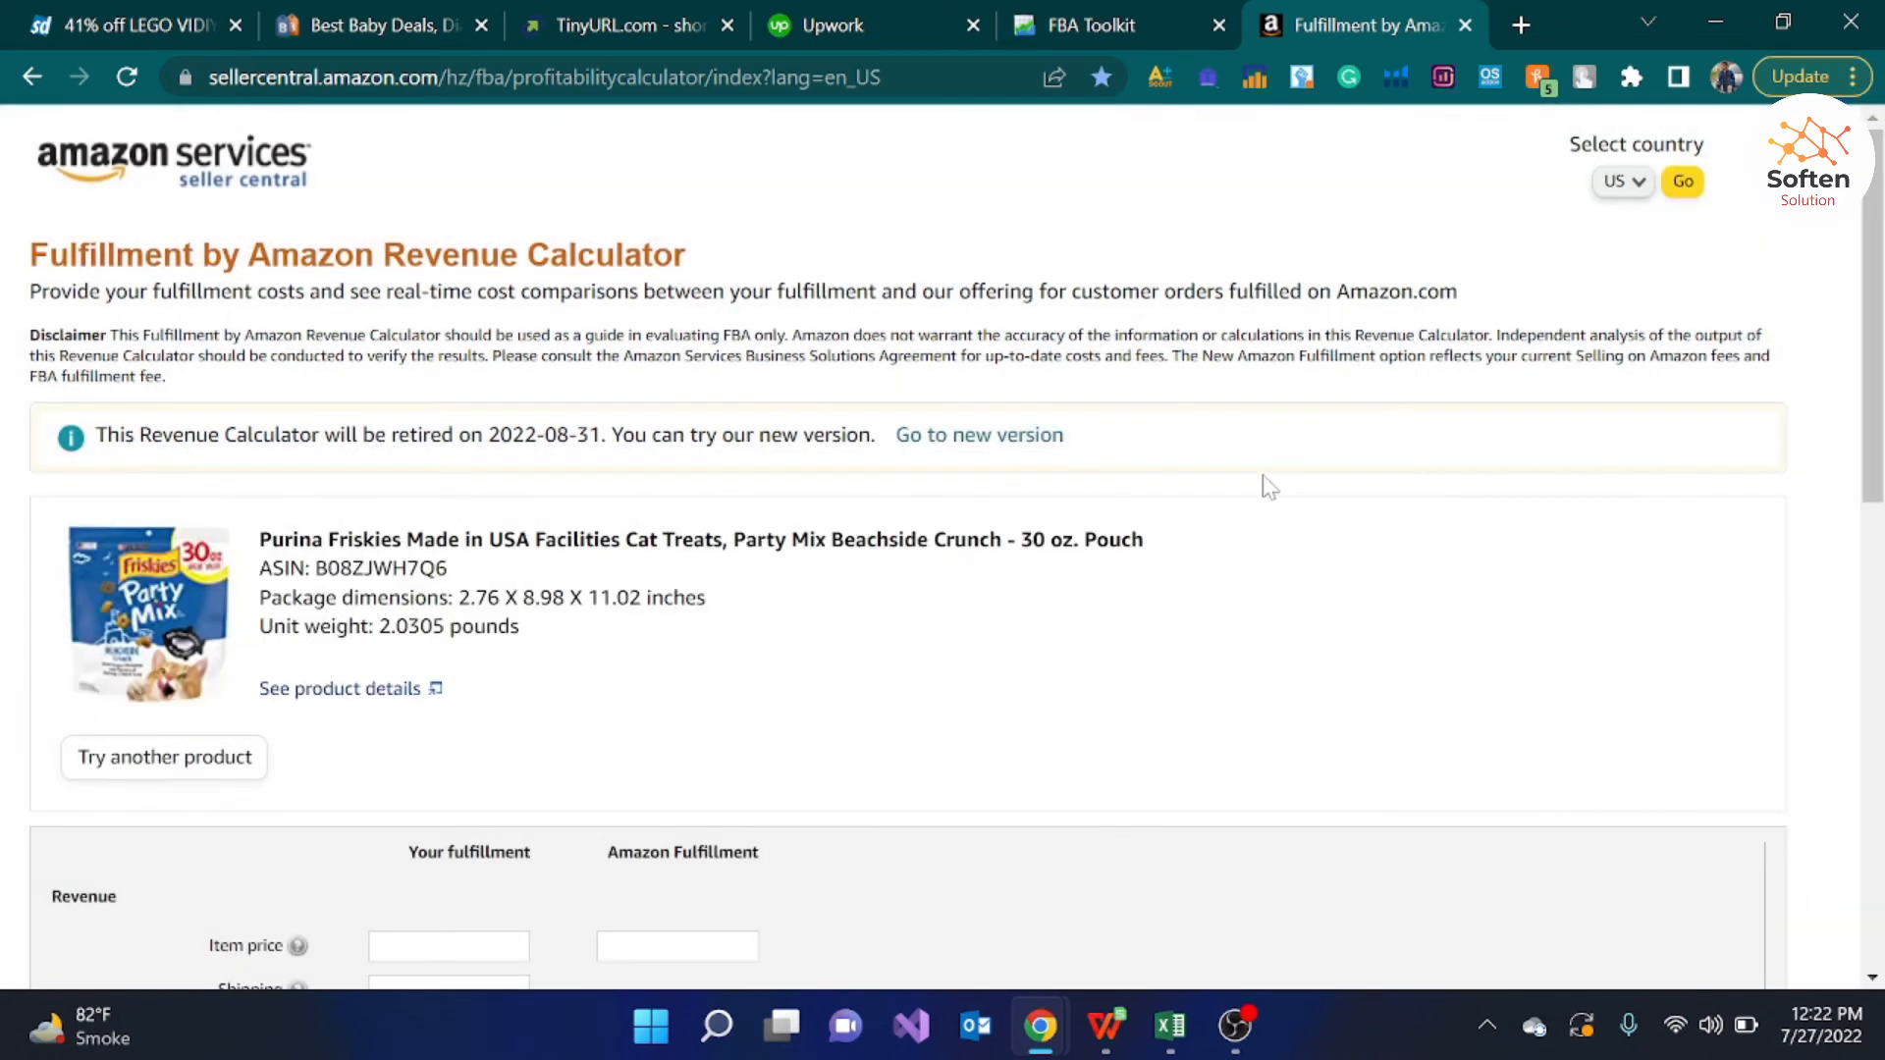
# Step: Calculate the Amazon Fulfillment fees for the product with an item price of 13.47 and a cost of product of 1.5
pyautogui.scroll(-3, 1435, 492)
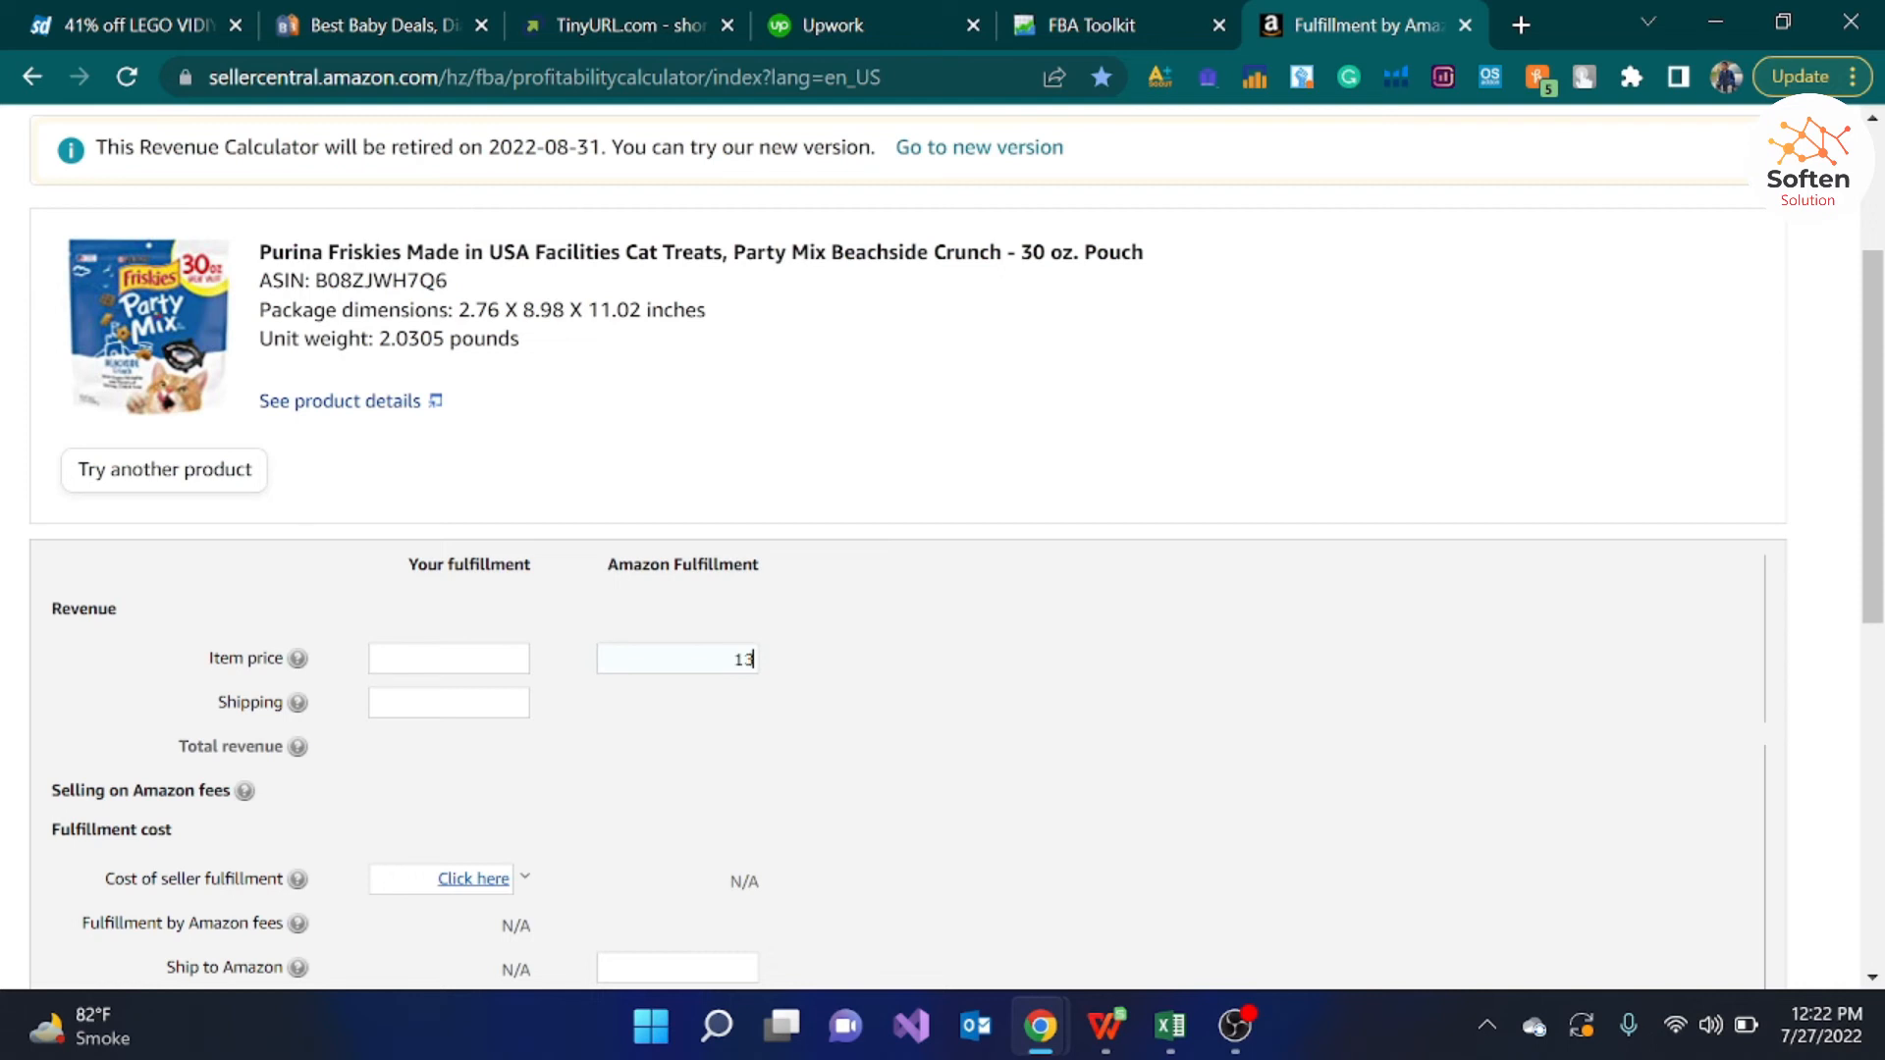
pyautogui.write('13.47')
pyautogui.click(1210, 907)
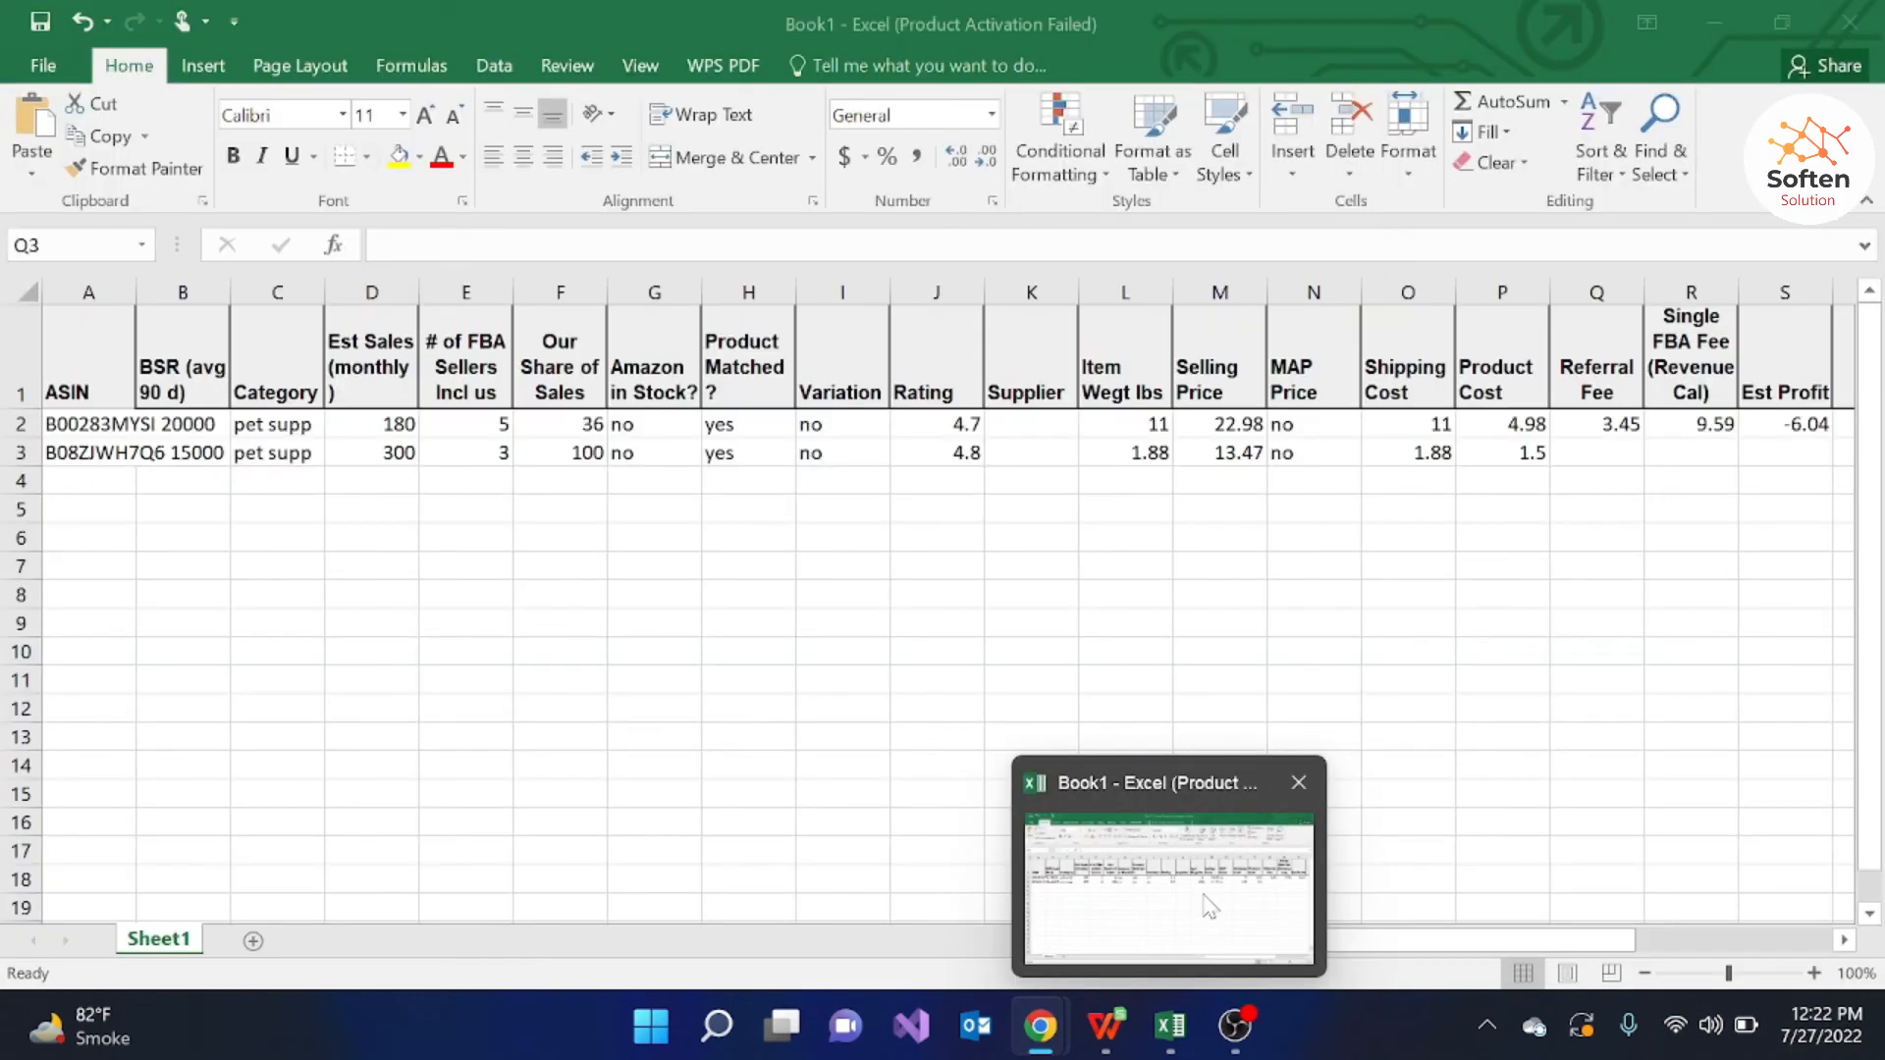
pyautogui.hotkey('alt', 'Tab')
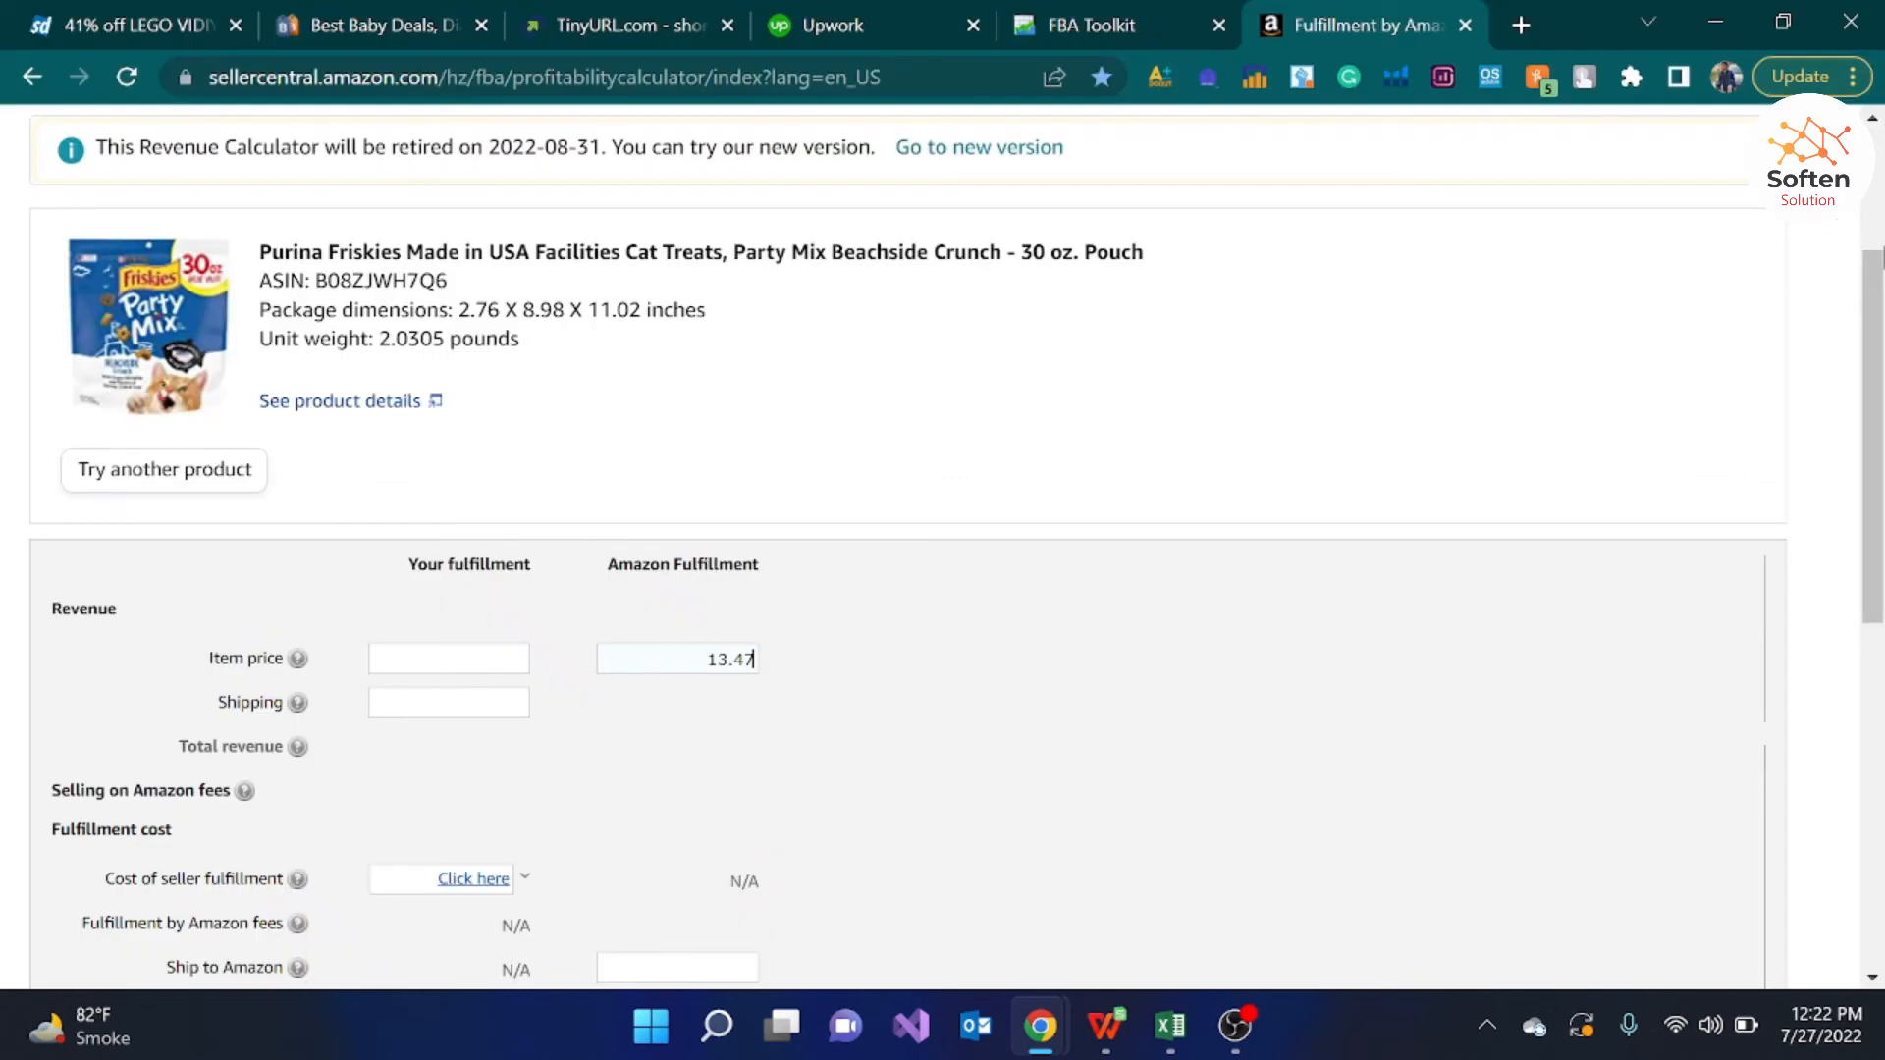
pyautogui.scroll(3, 1518, 540)
pyautogui.moveTo(1870, 288); pyautogui.dragTo(1868, 673)
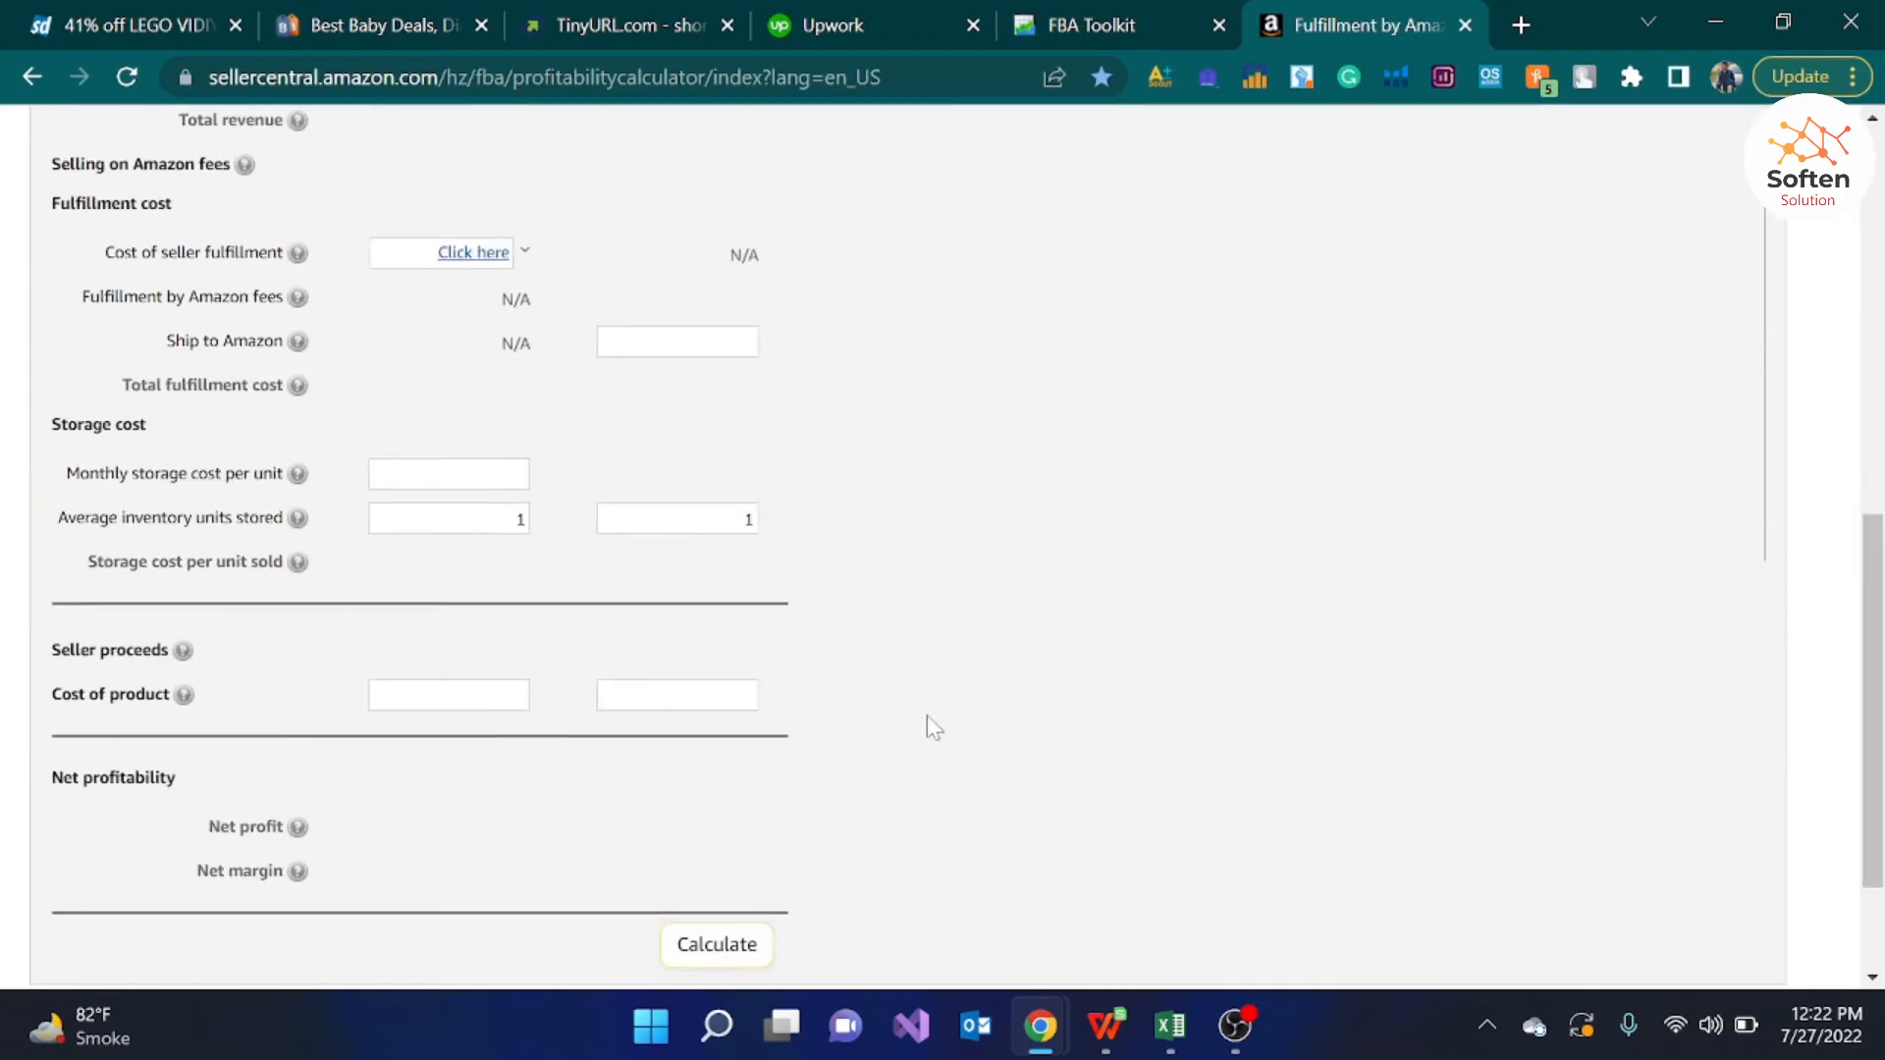
pyautogui.write('1.5')
pyautogui.click(759, 954)
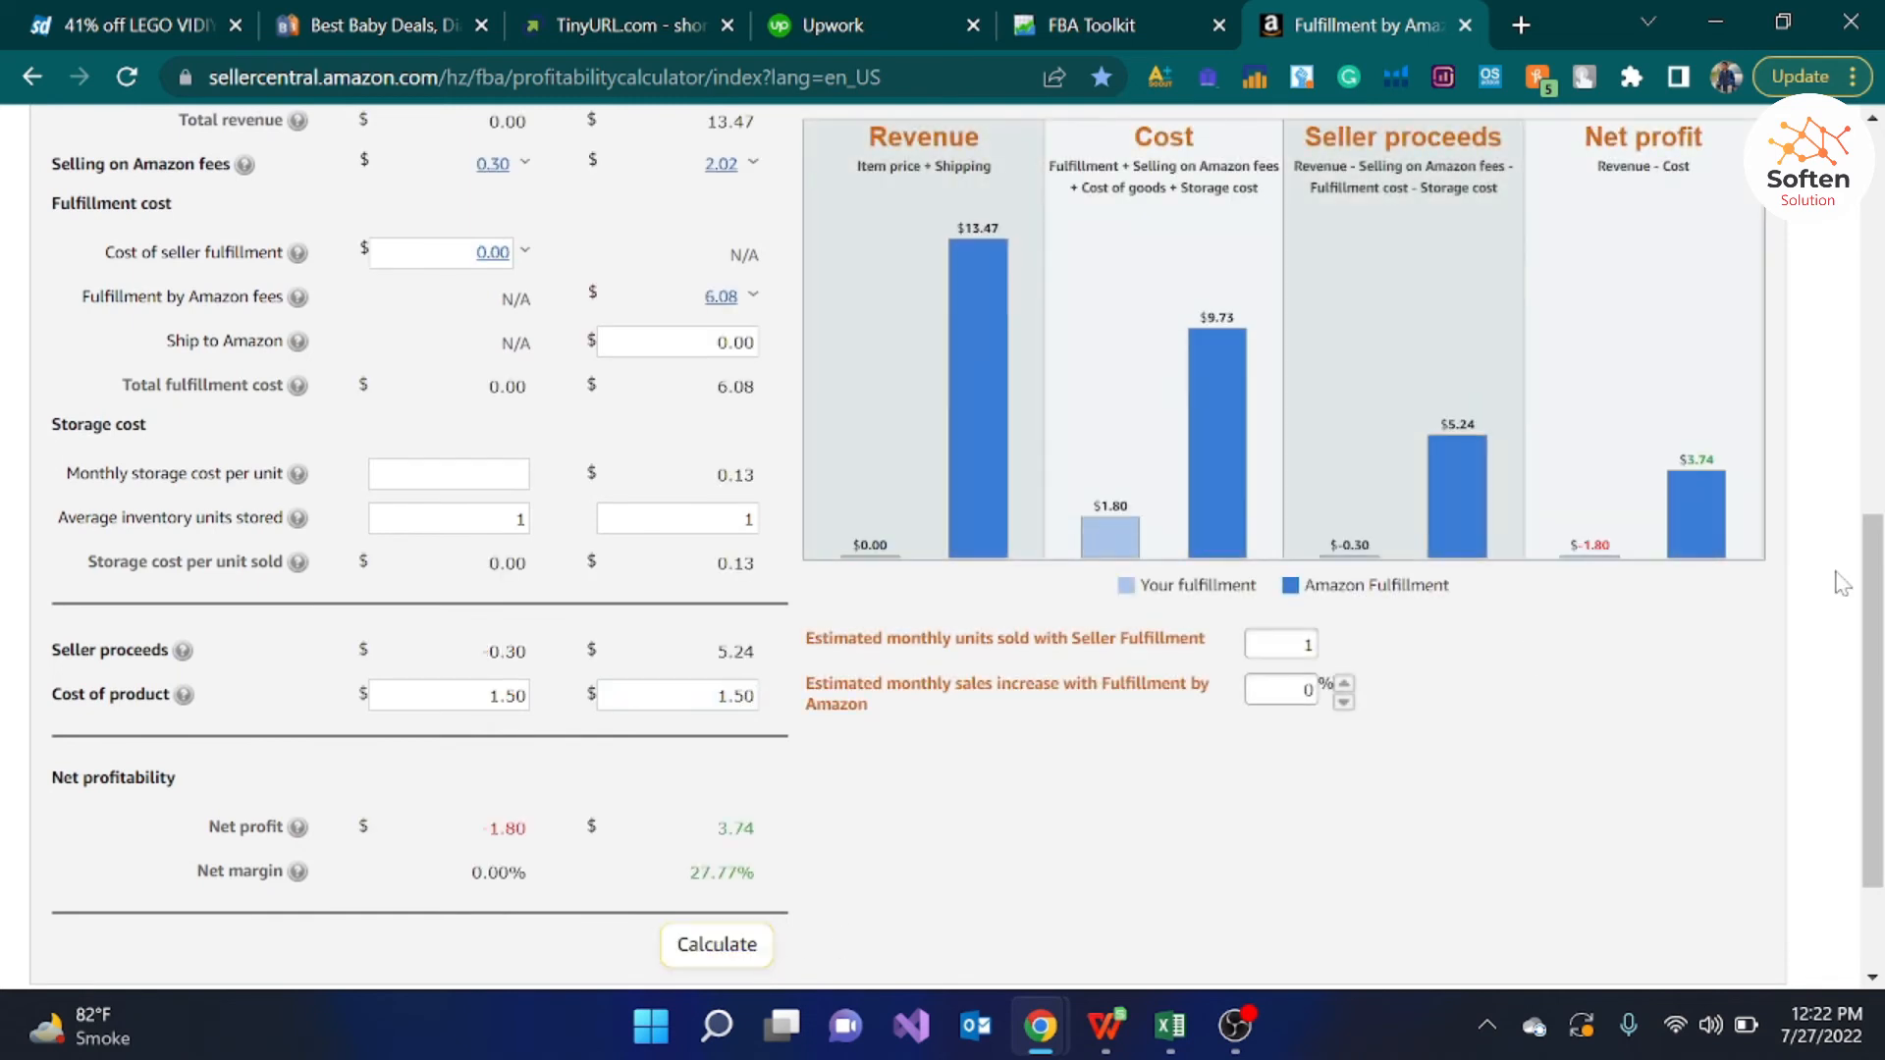
# Step: Copy the calculated fees into the Excel sheet, entering 2.02 as the Referral Fee in Q3 and 6.08 as the Single FBA Fee in R3
pyautogui.moveTo(1878, 624); pyautogui.dragTo(1875, 475)
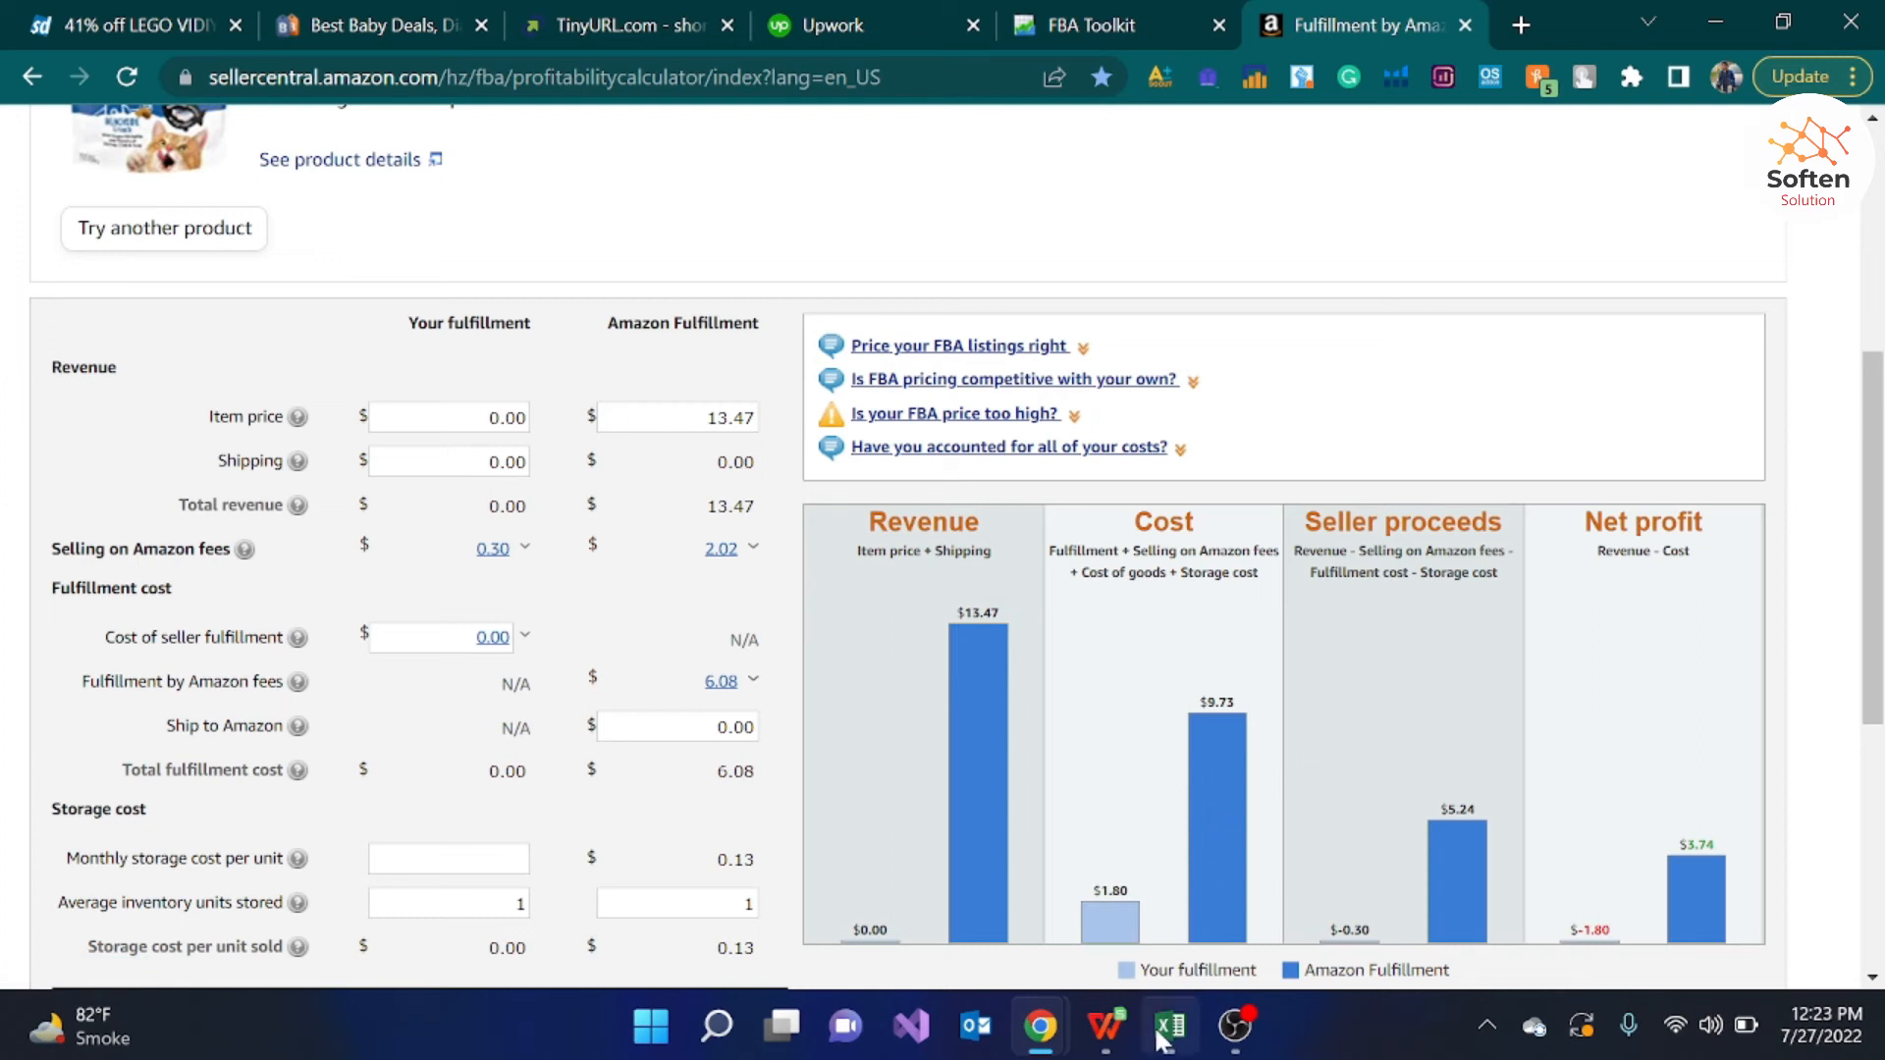
pyautogui.moveTo(1169, 1026)
pyautogui.click(1236, 896)
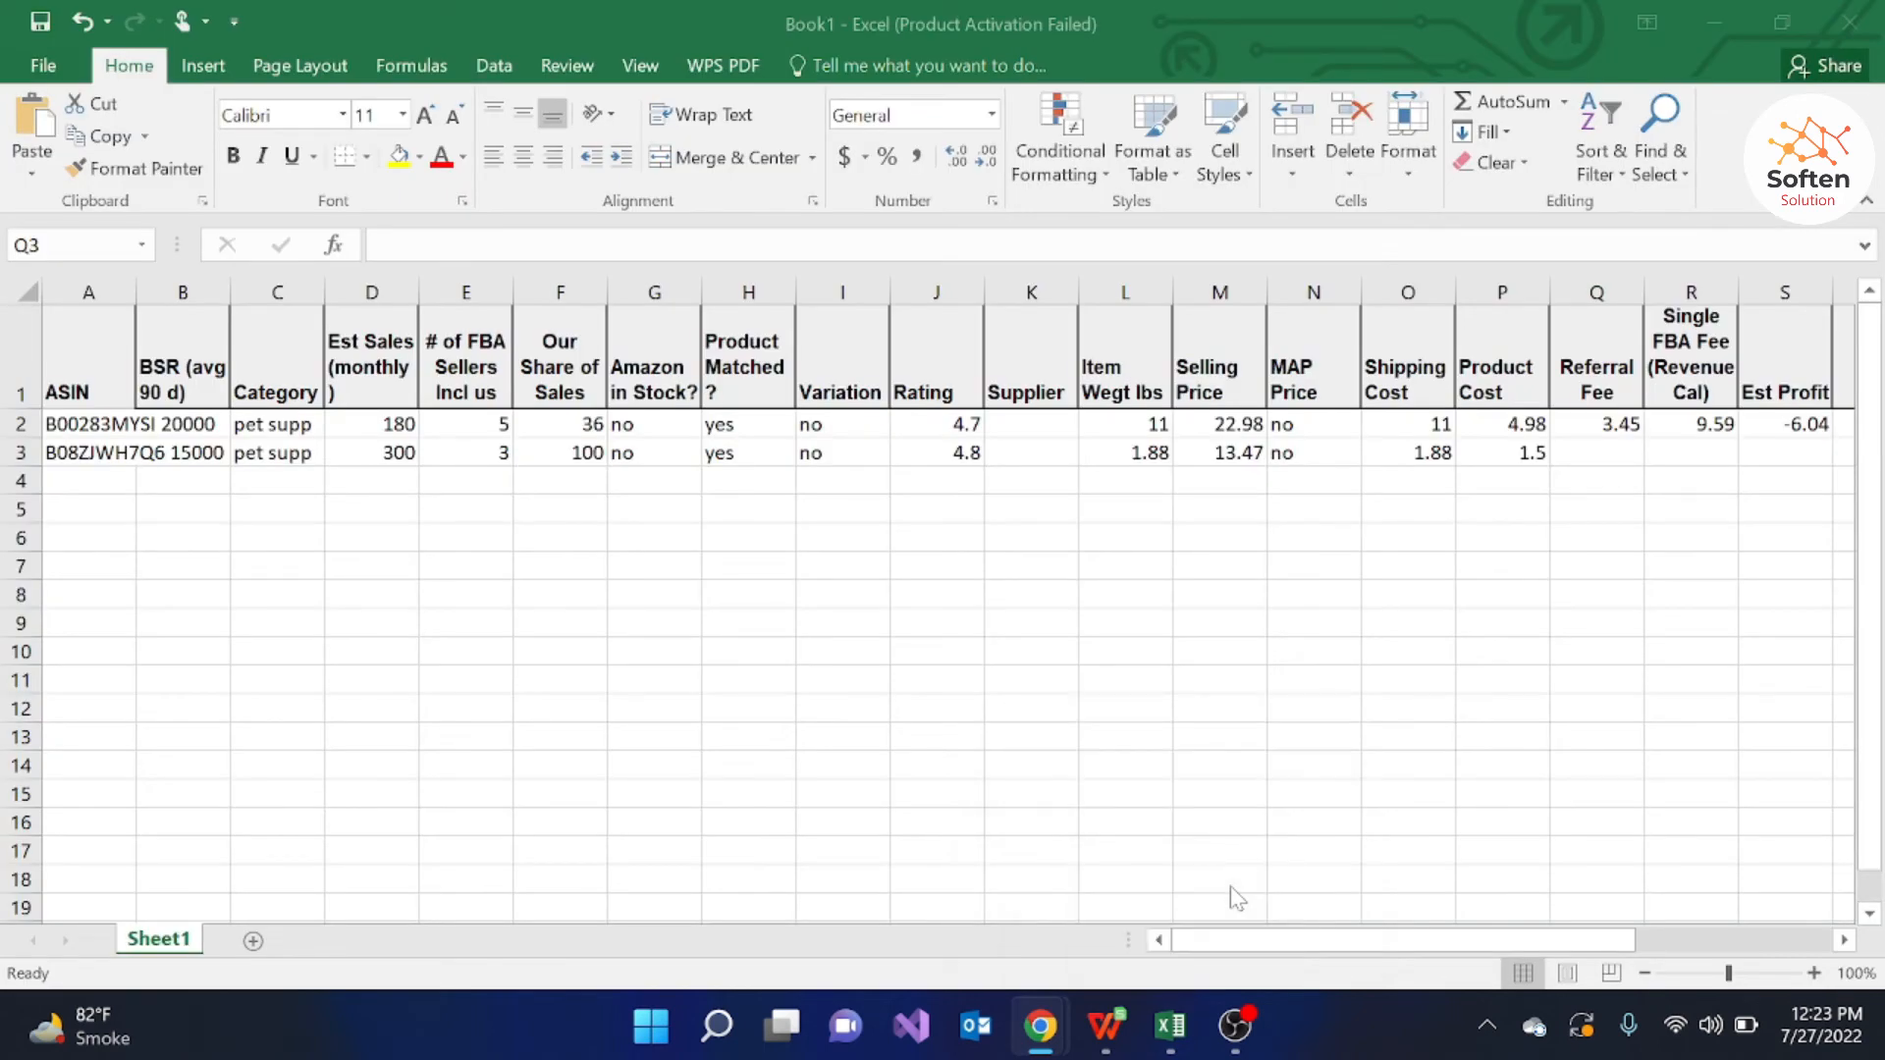
pyautogui.click(1600, 455)
pyautogui.write('2')
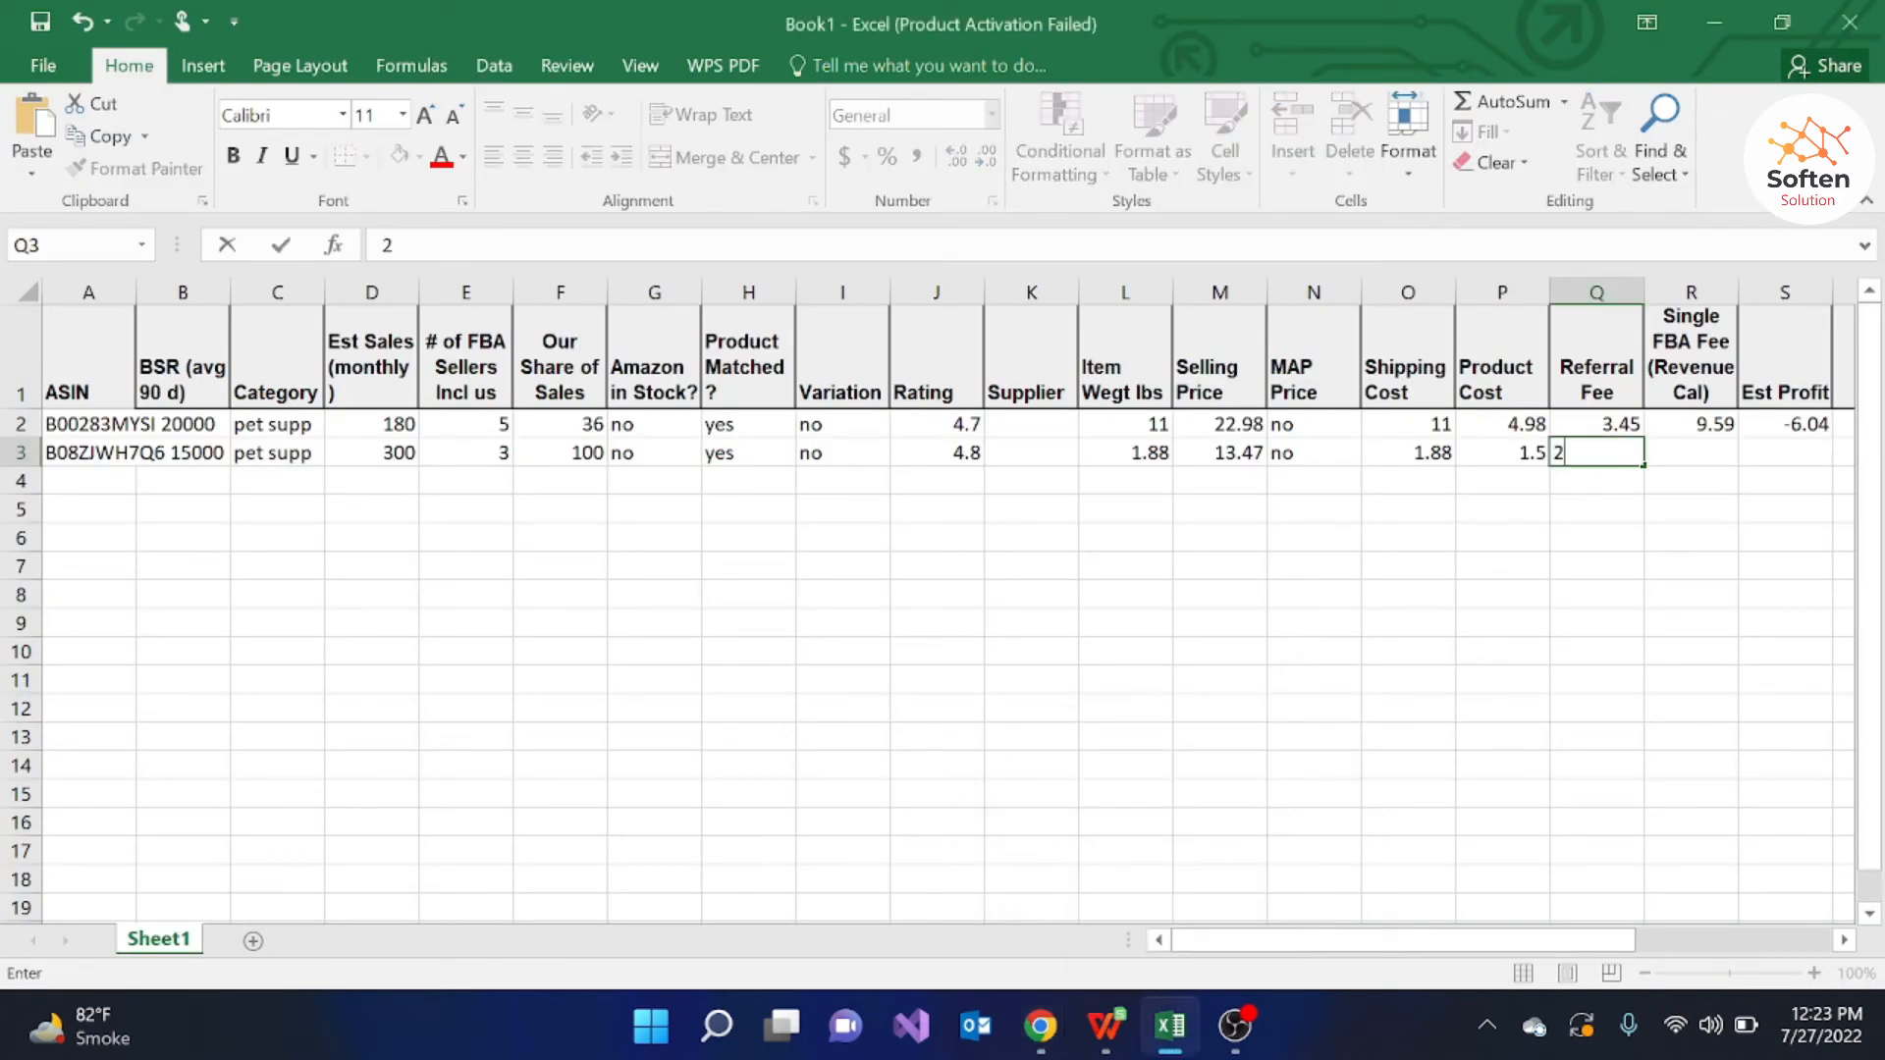
pyautogui.write('.02')
pyautogui.click(1673, 449)
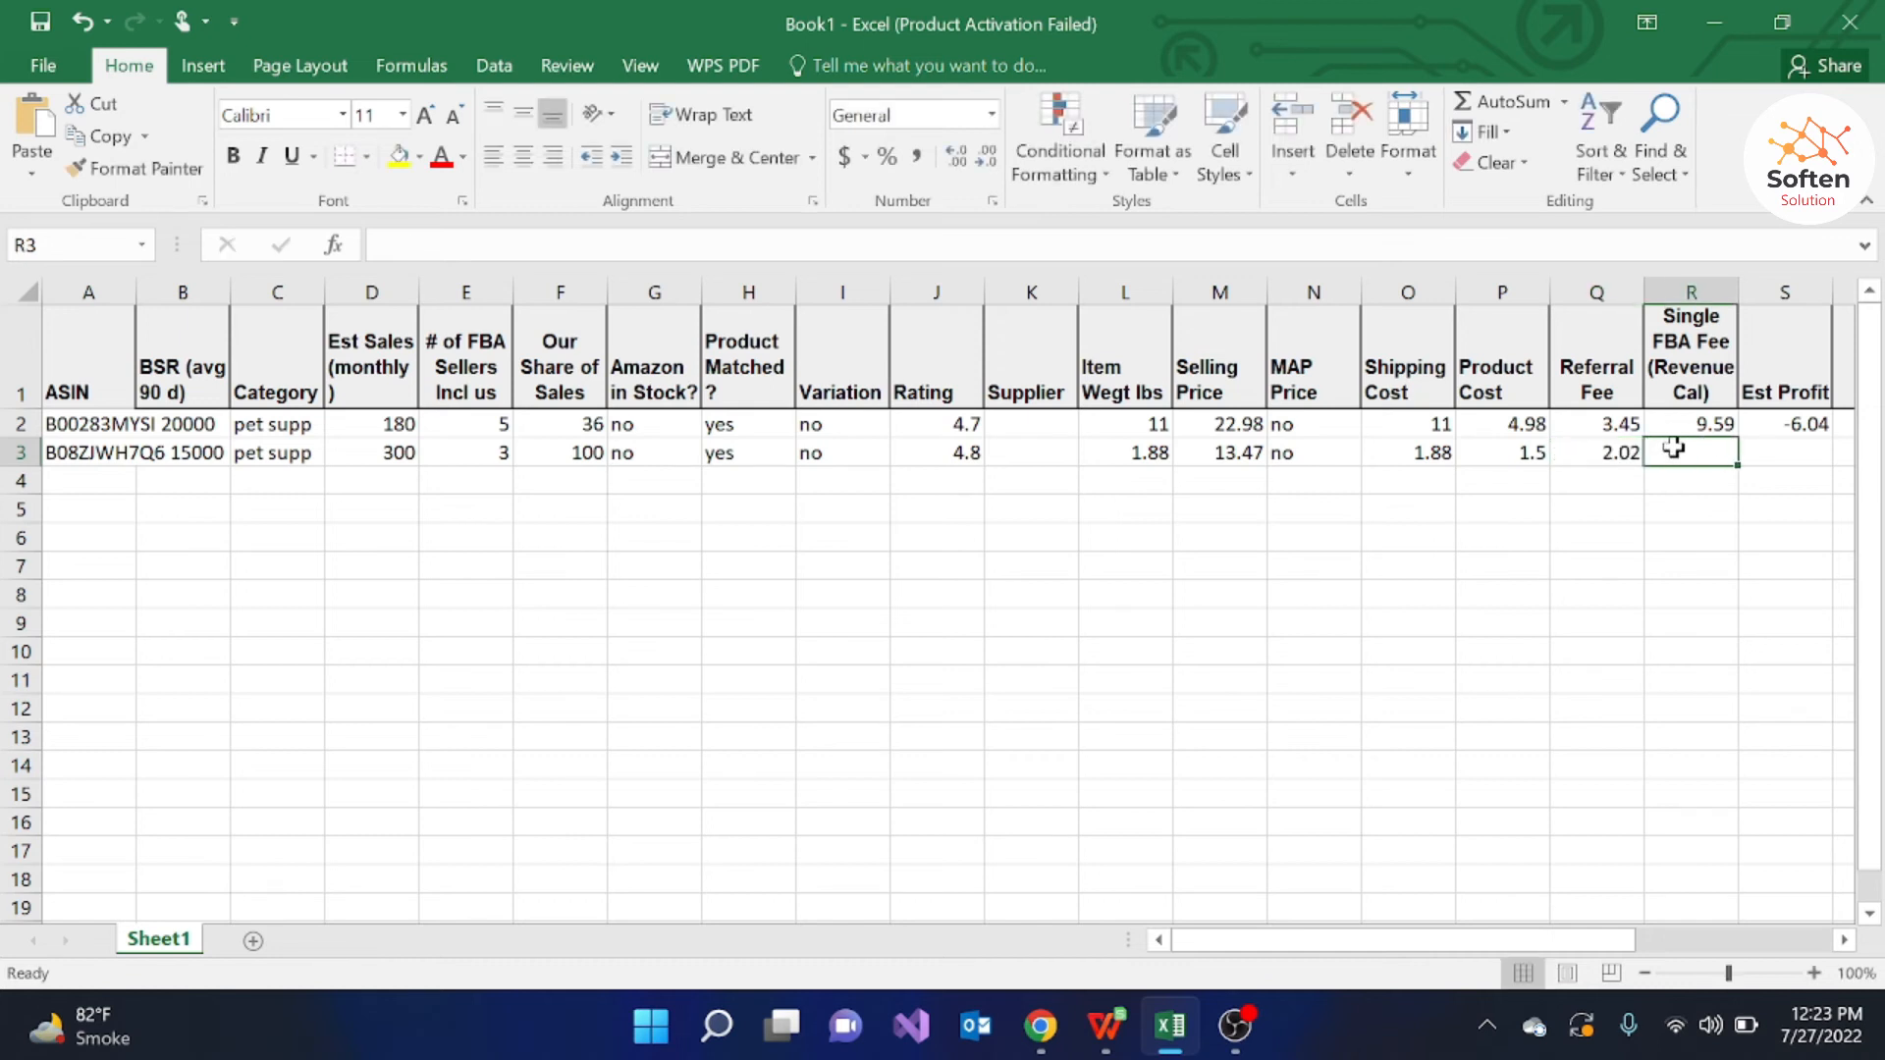
pyautogui.write('6.08')
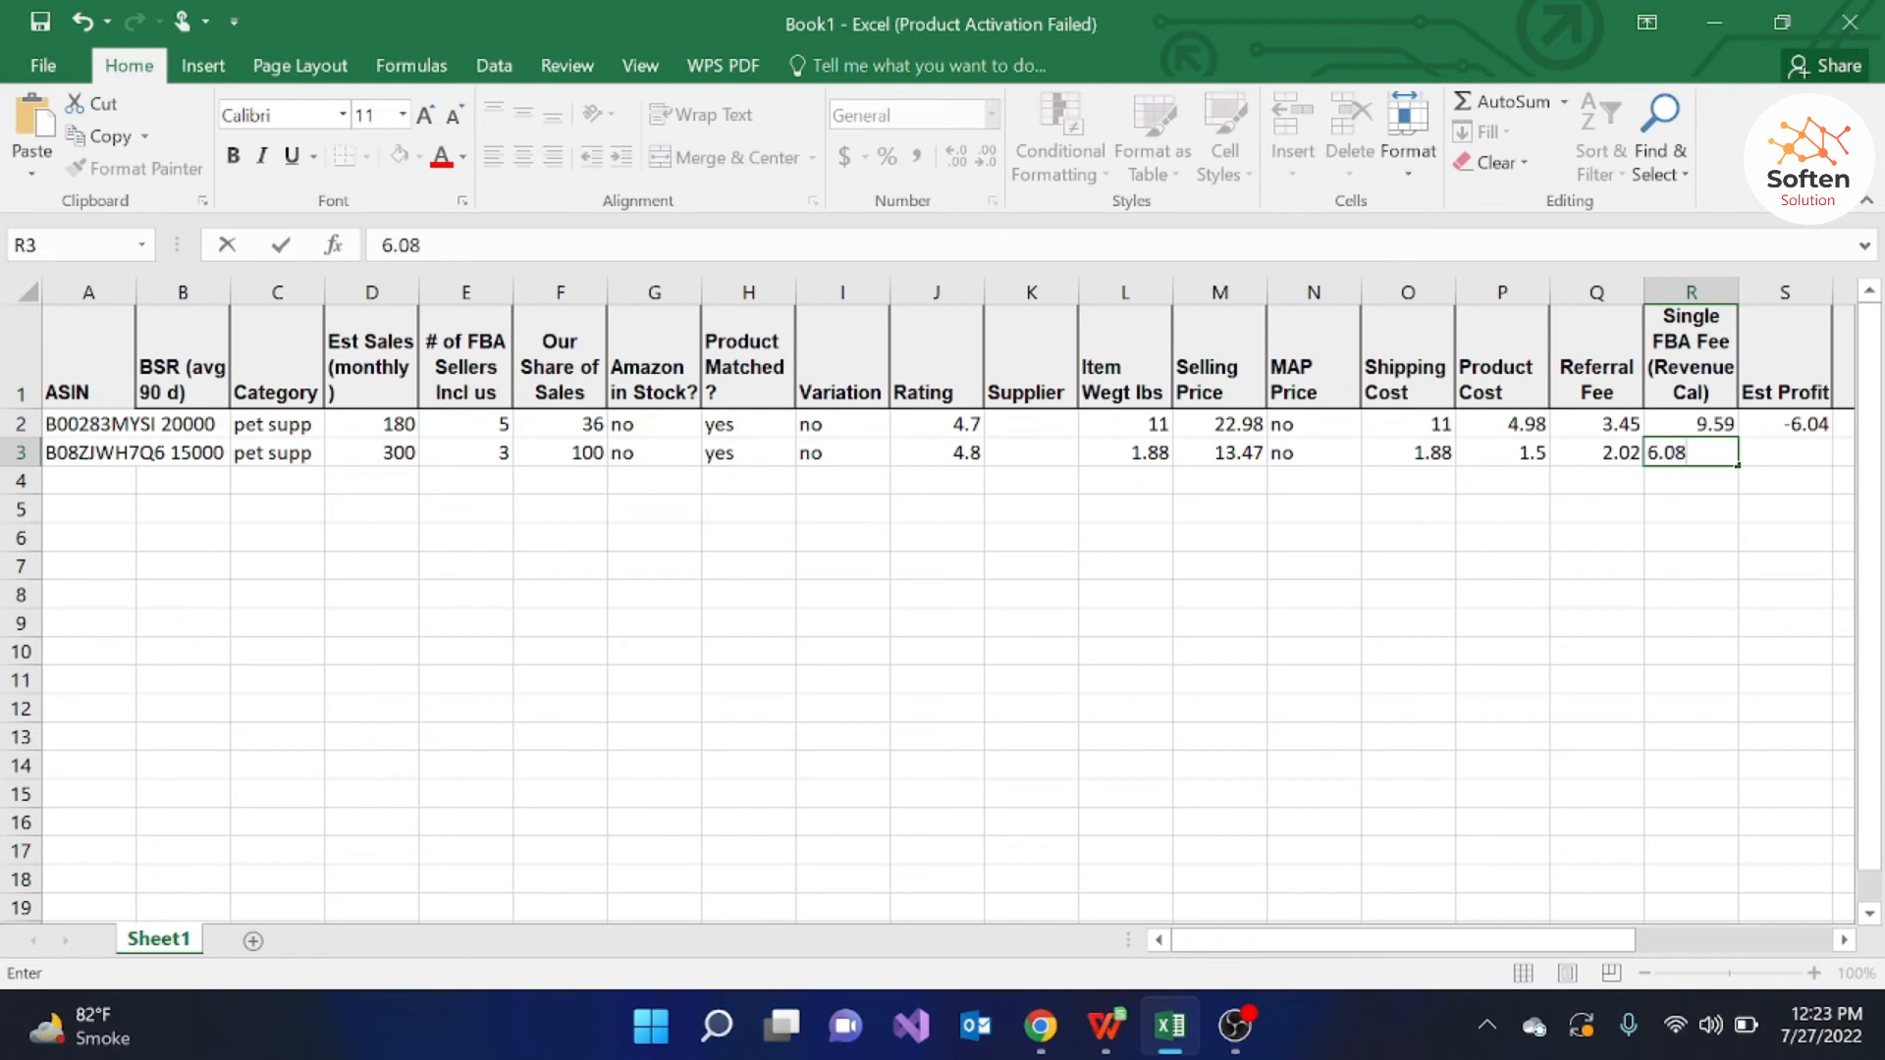
pyautogui.click(1803, 452)
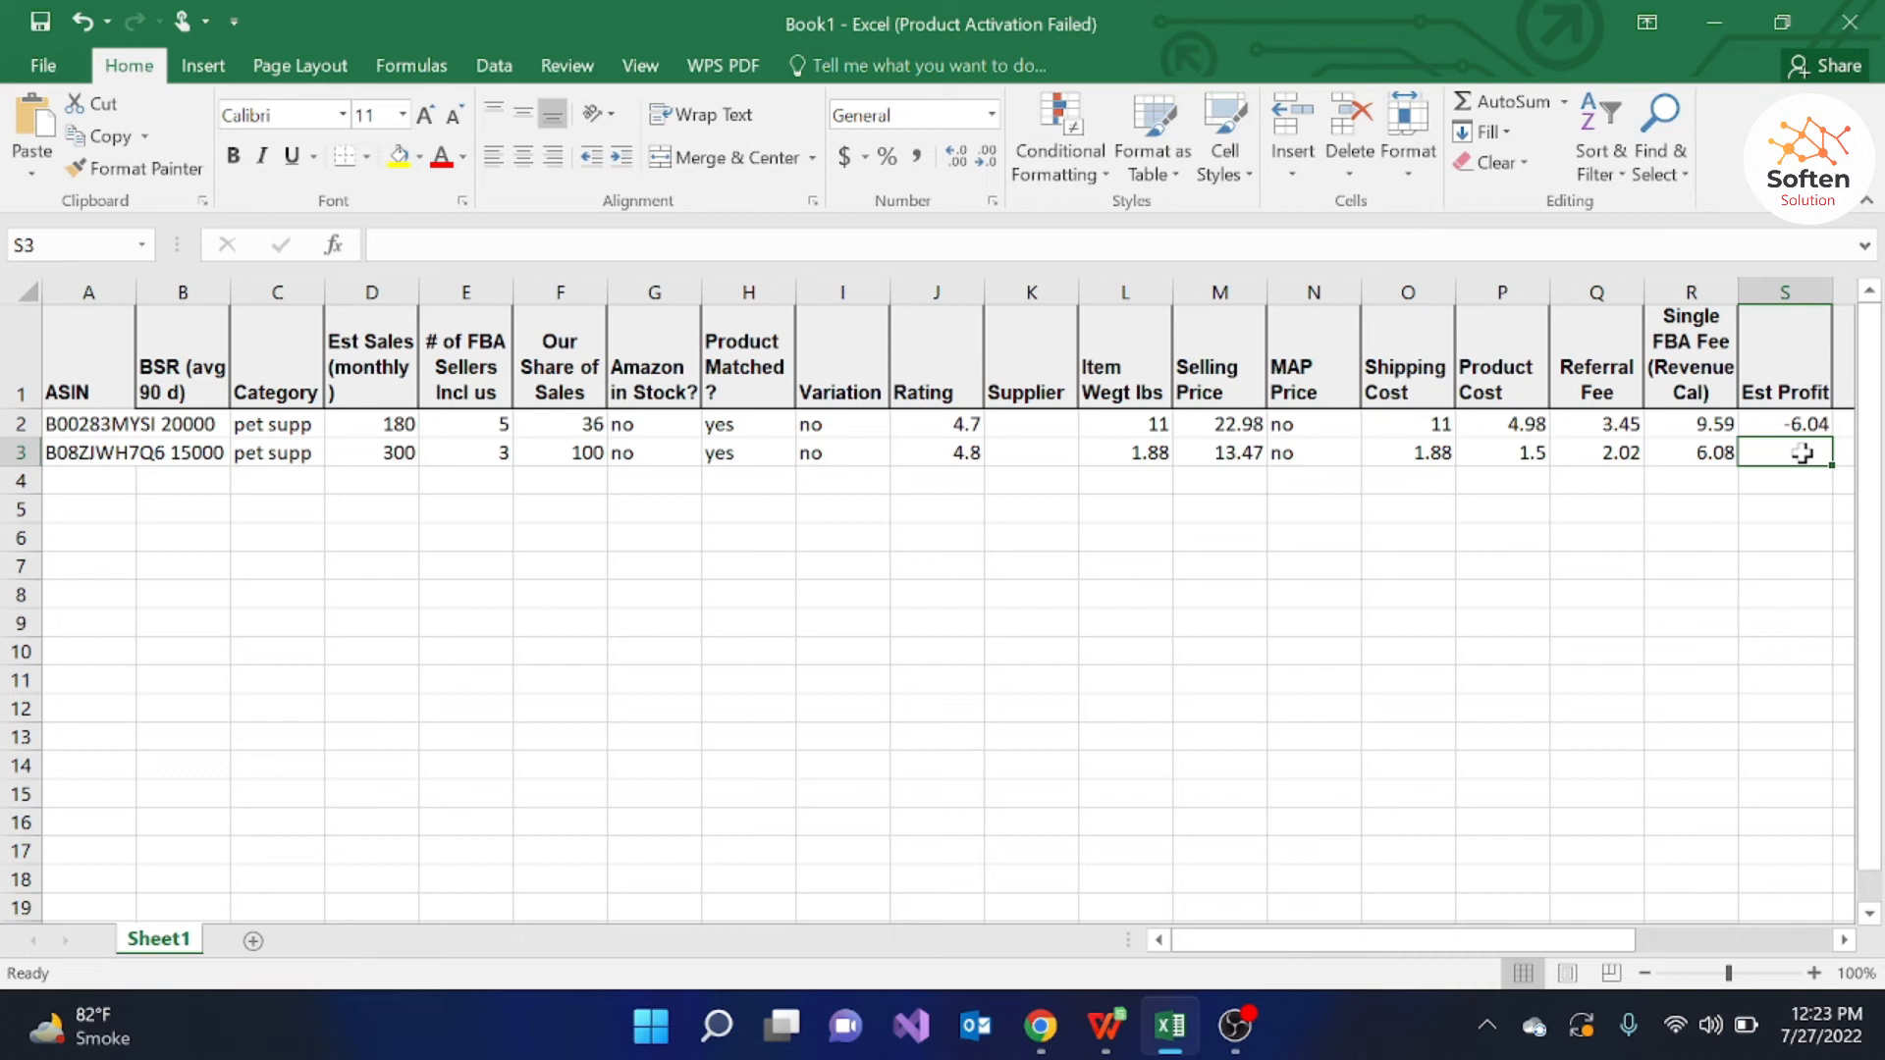
# Step: Enter 2.01 as the Est Profit in S3
pyautogui.doubleClick(1802, 452)
pyautogui.write('2.01')
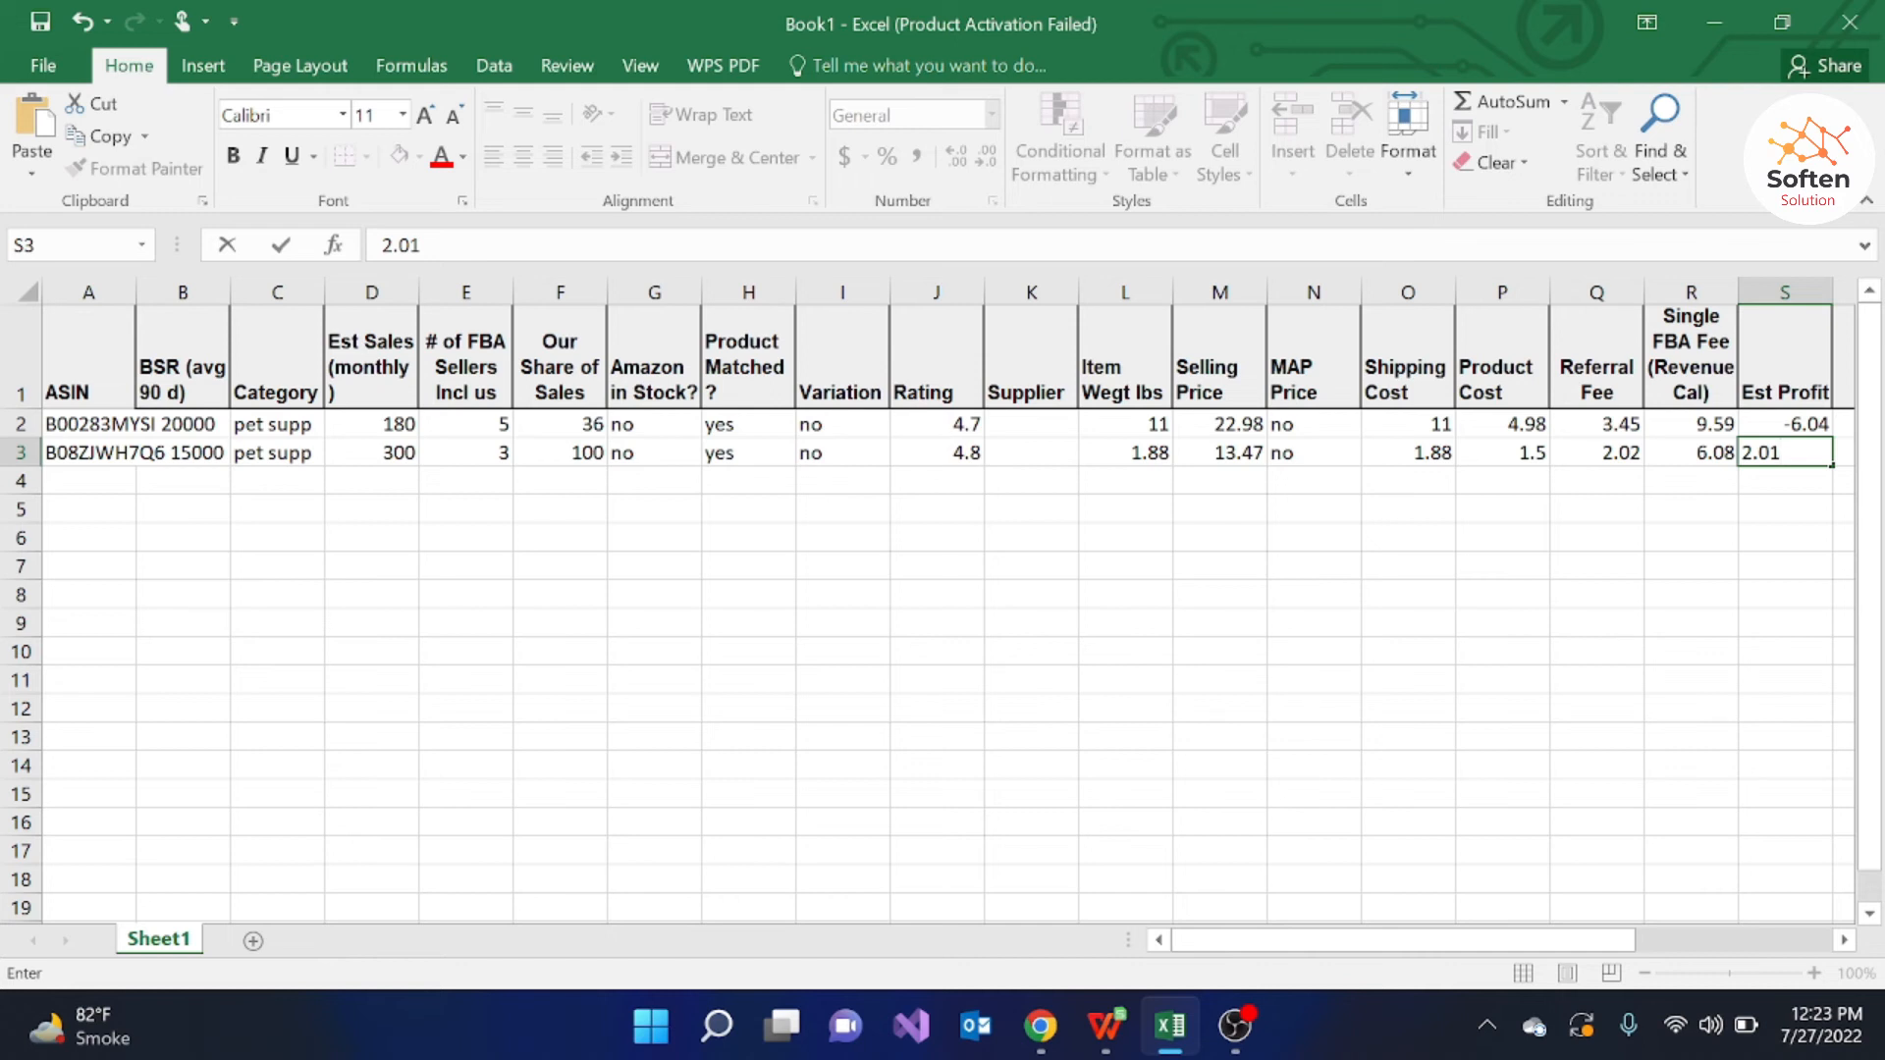
pyautogui.press('Return')
# Step: Calculate the ROI in T3 from the estimated profit and product cost with the formula =(S3/P3)*100
pyautogui.press('Right')
pyautogui.press('Up')
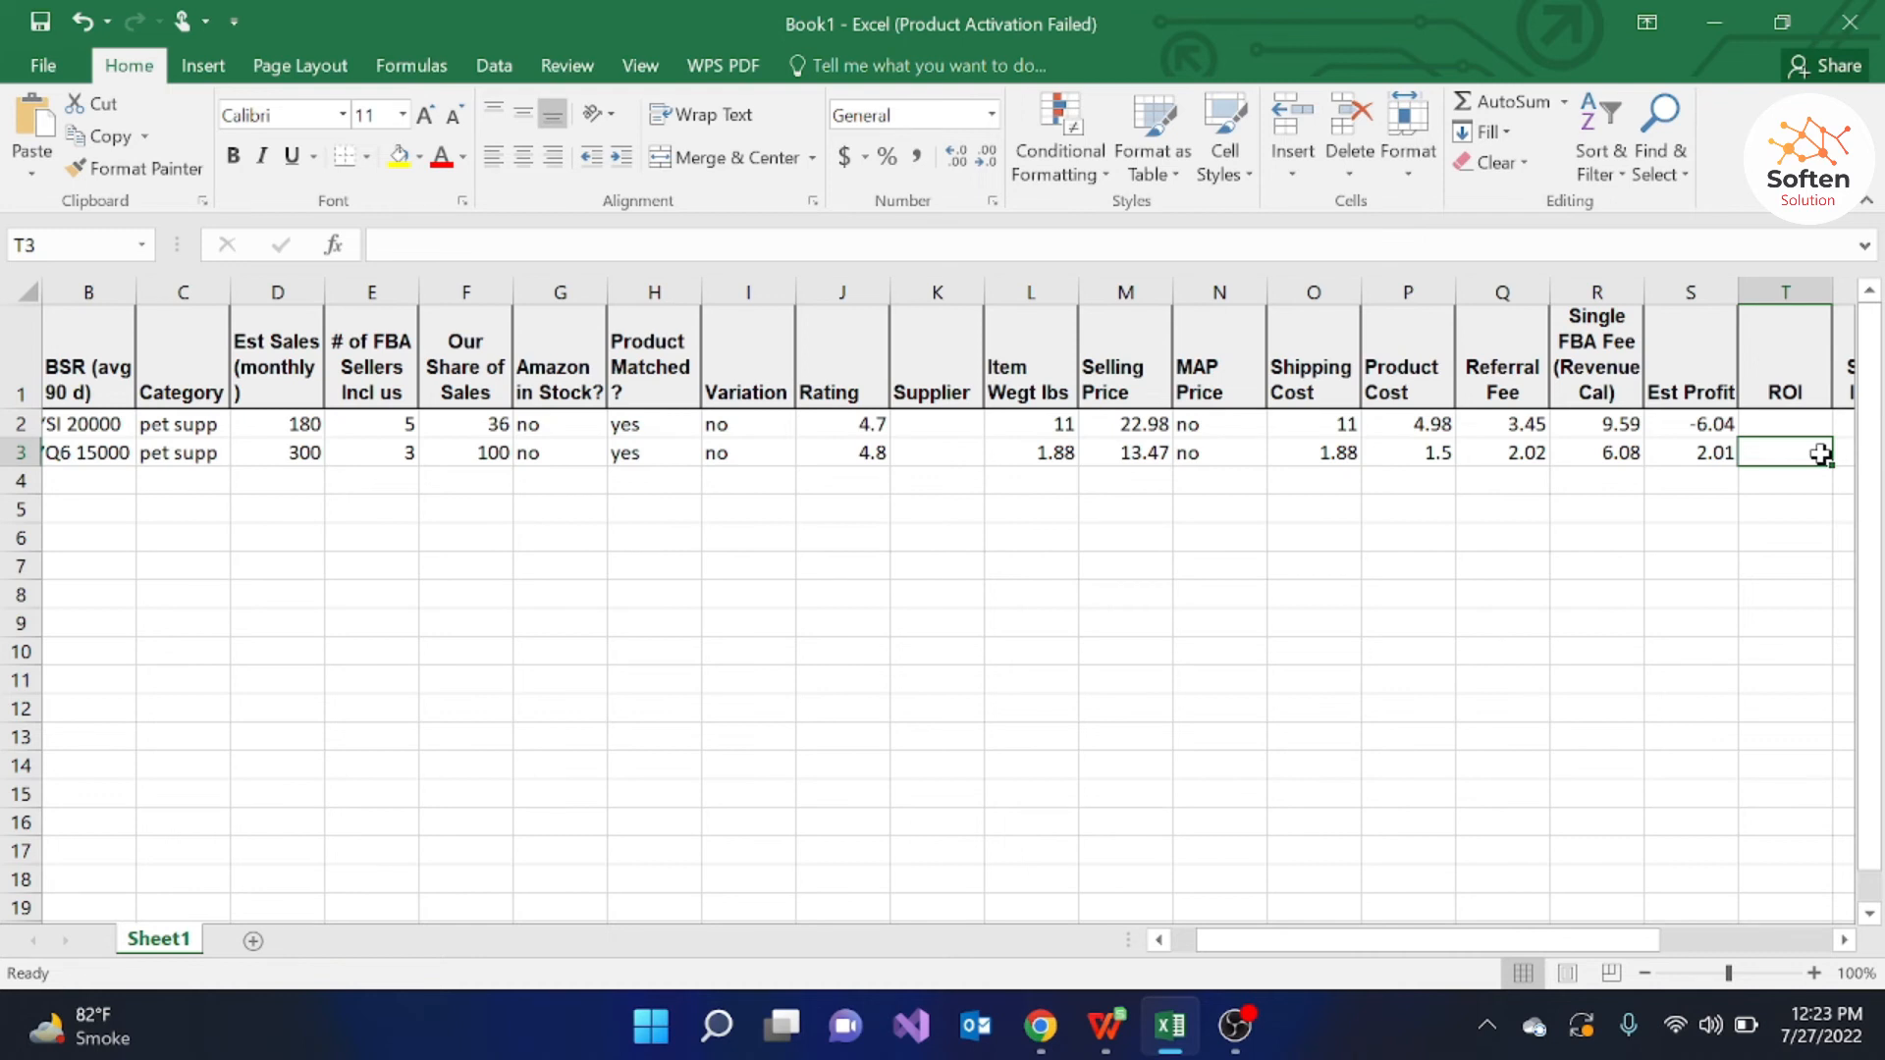
pyautogui.write('=')
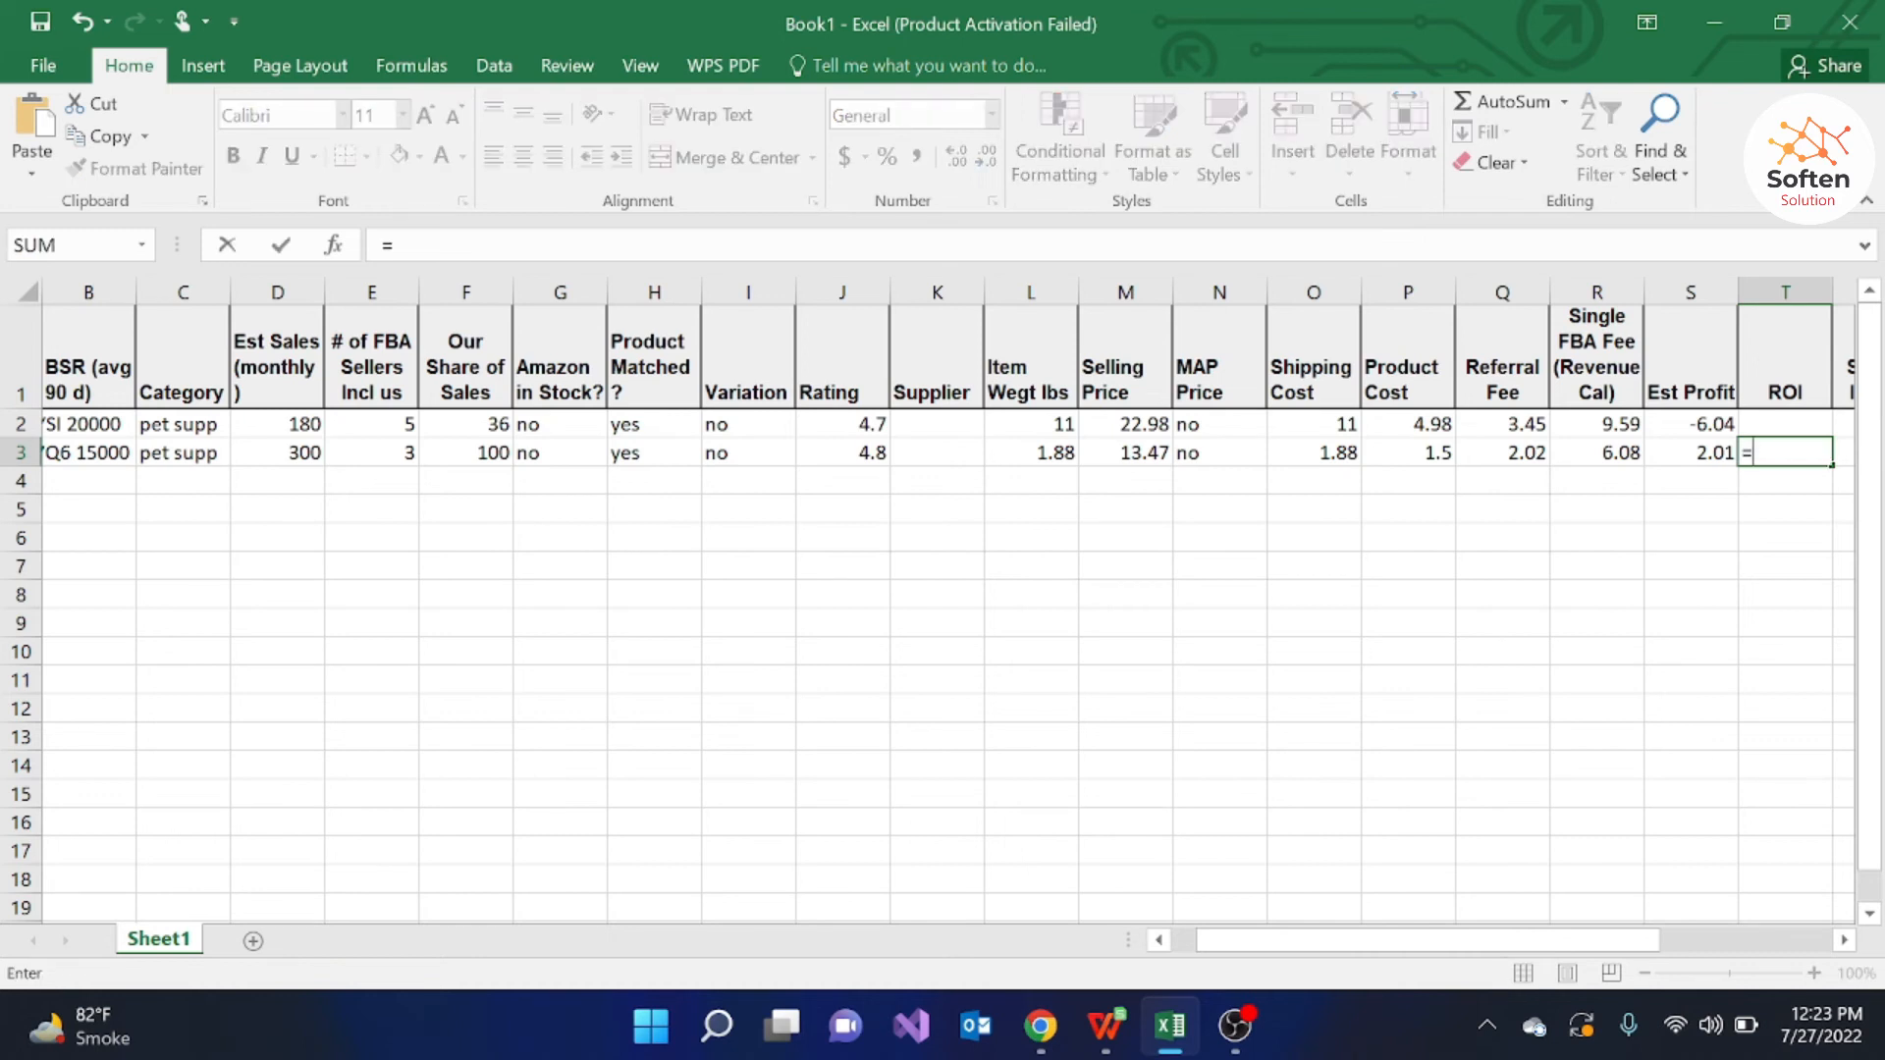
pyautogui.click(1700, 453)
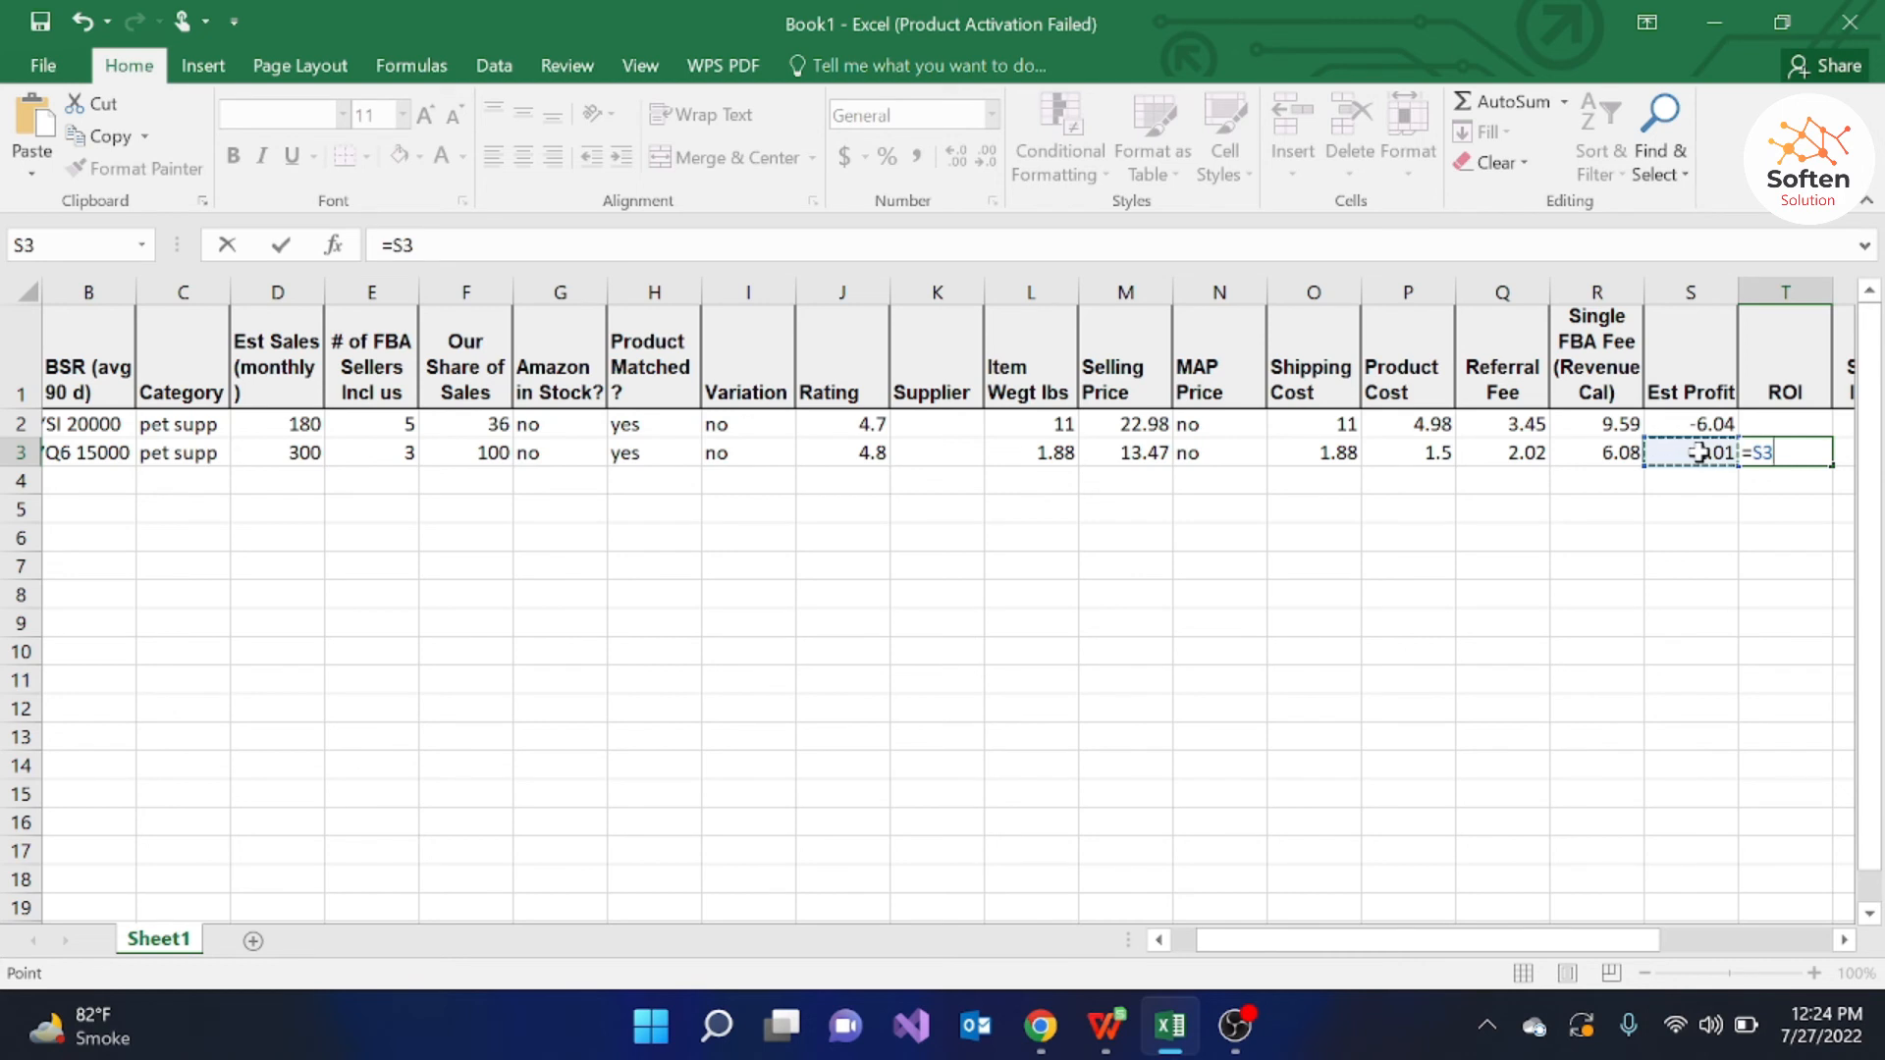
pyautogui.press('BackSpace')
pyautogui.press('BackSpace')
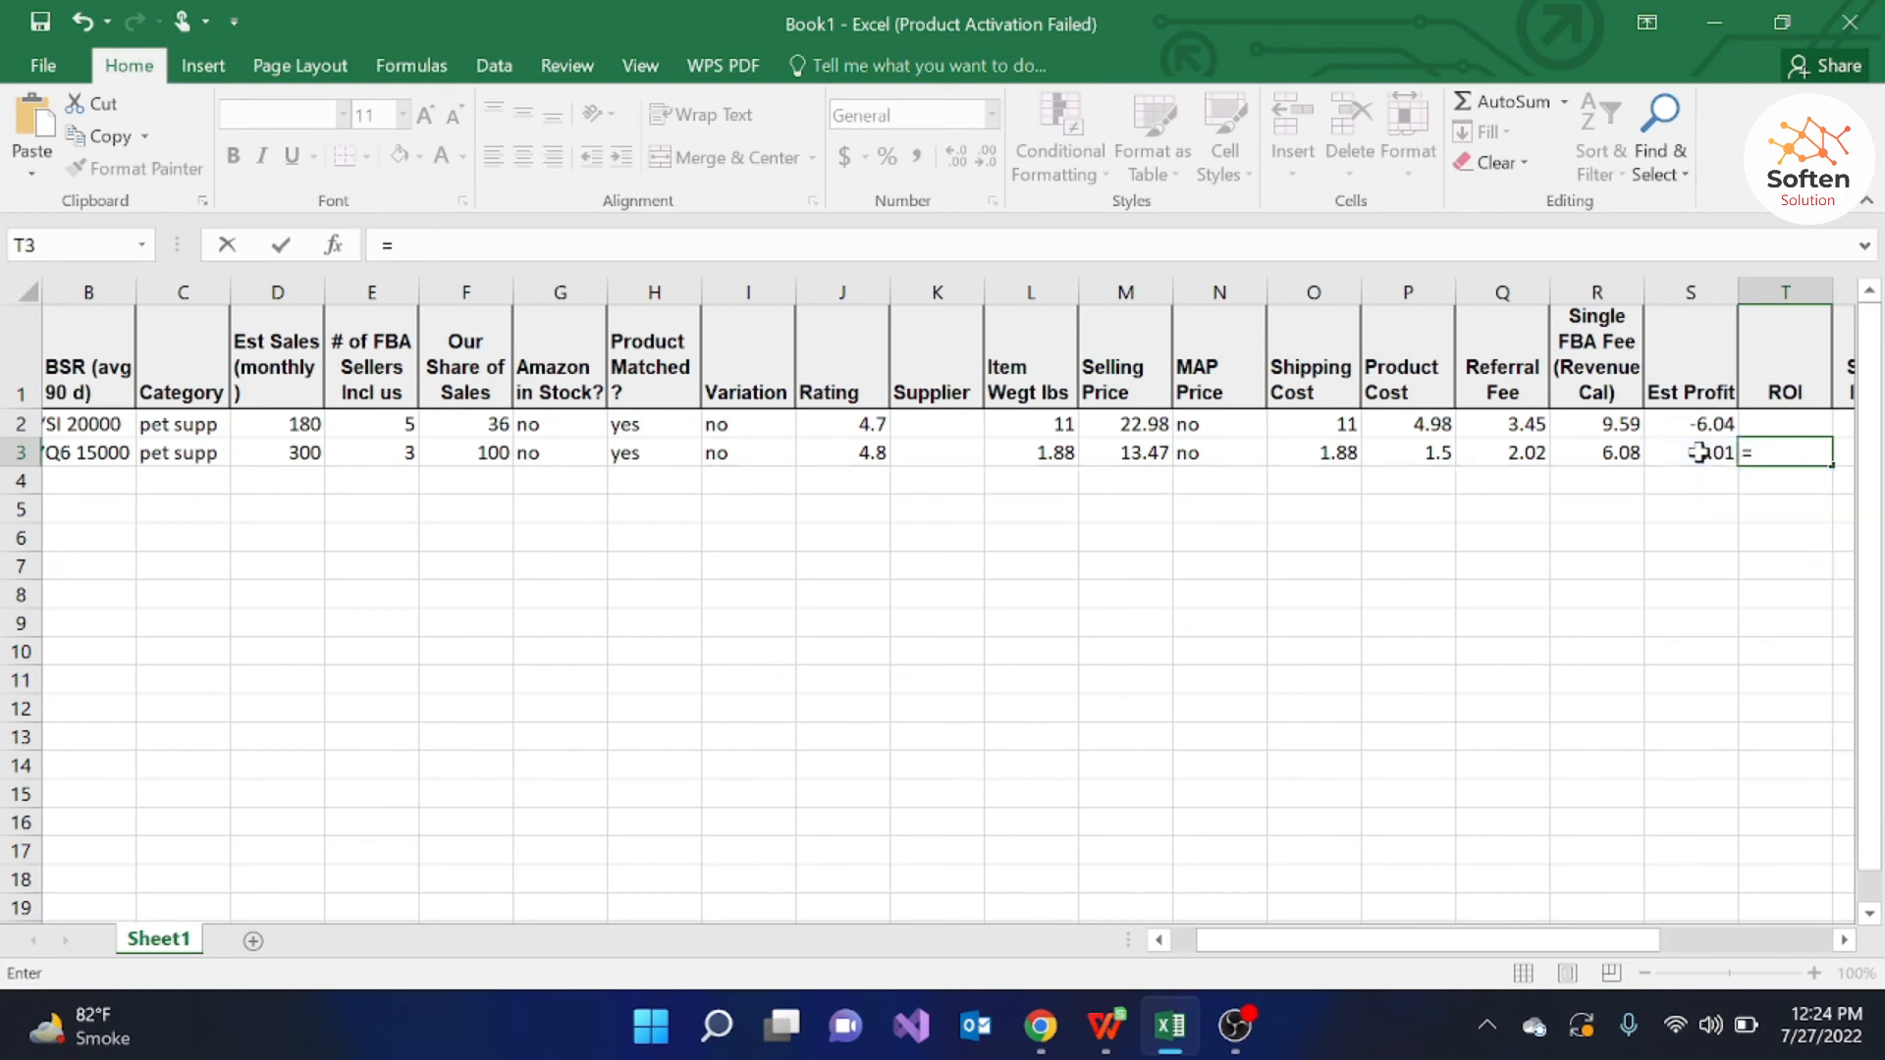
pyautogui.write('(')
pyautogui.press('BackSpace')
pyautogui.write('9')
pyautogui.press('BackSpace')
pyautogui.write('(')
pyautogui.click(1685, 450)
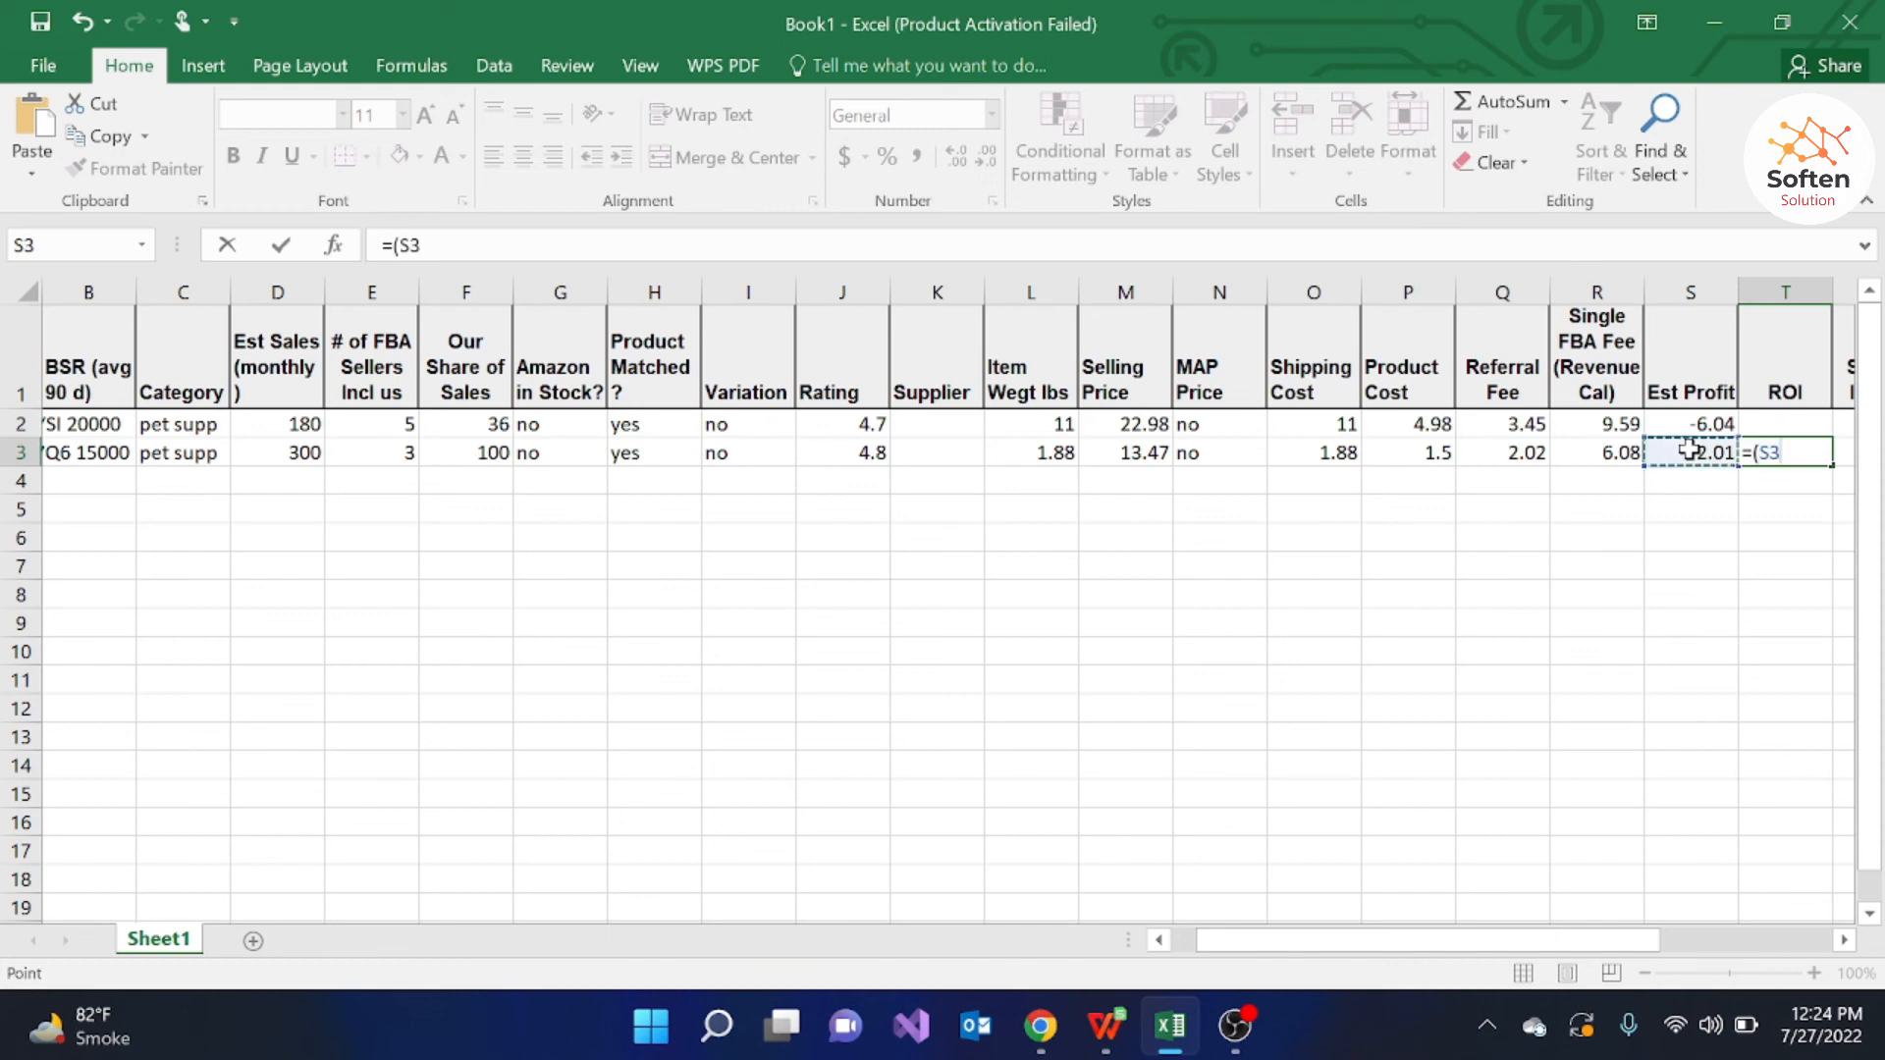
pyautogui.write('/')
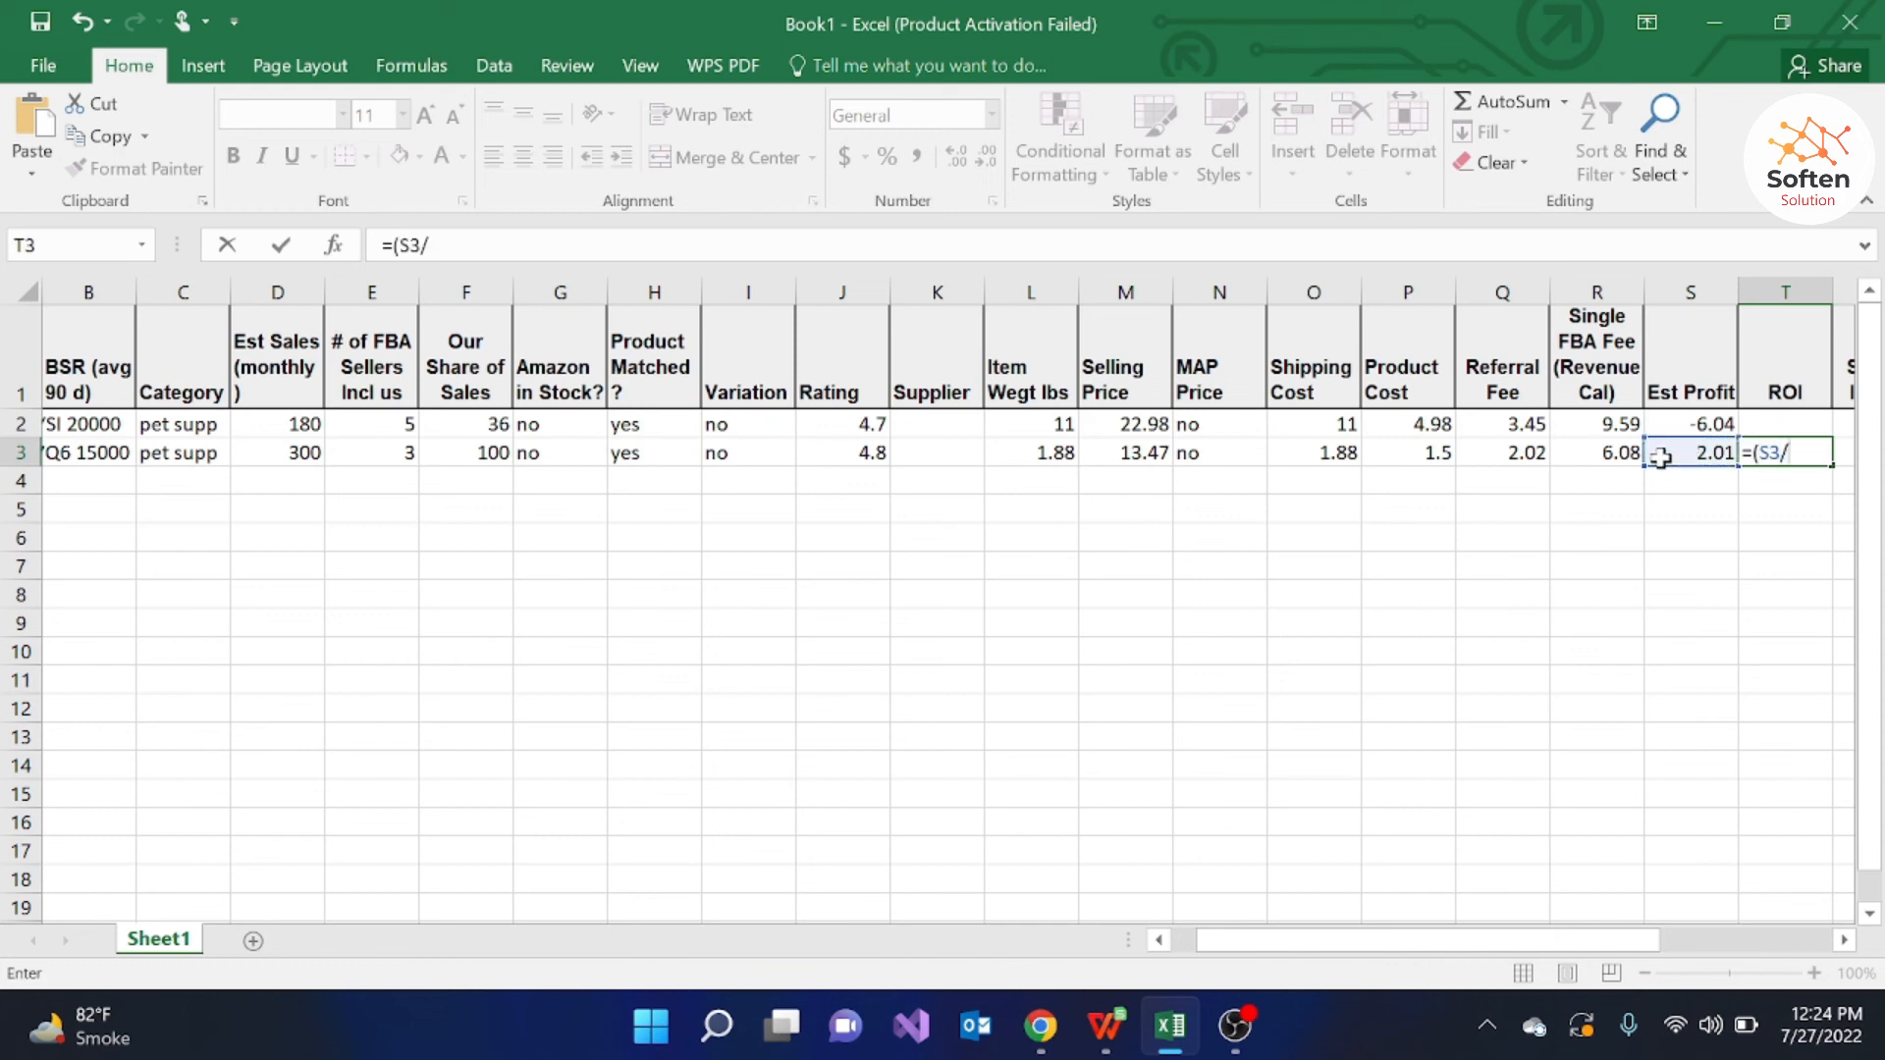
pyautogui.click(1410, 452)
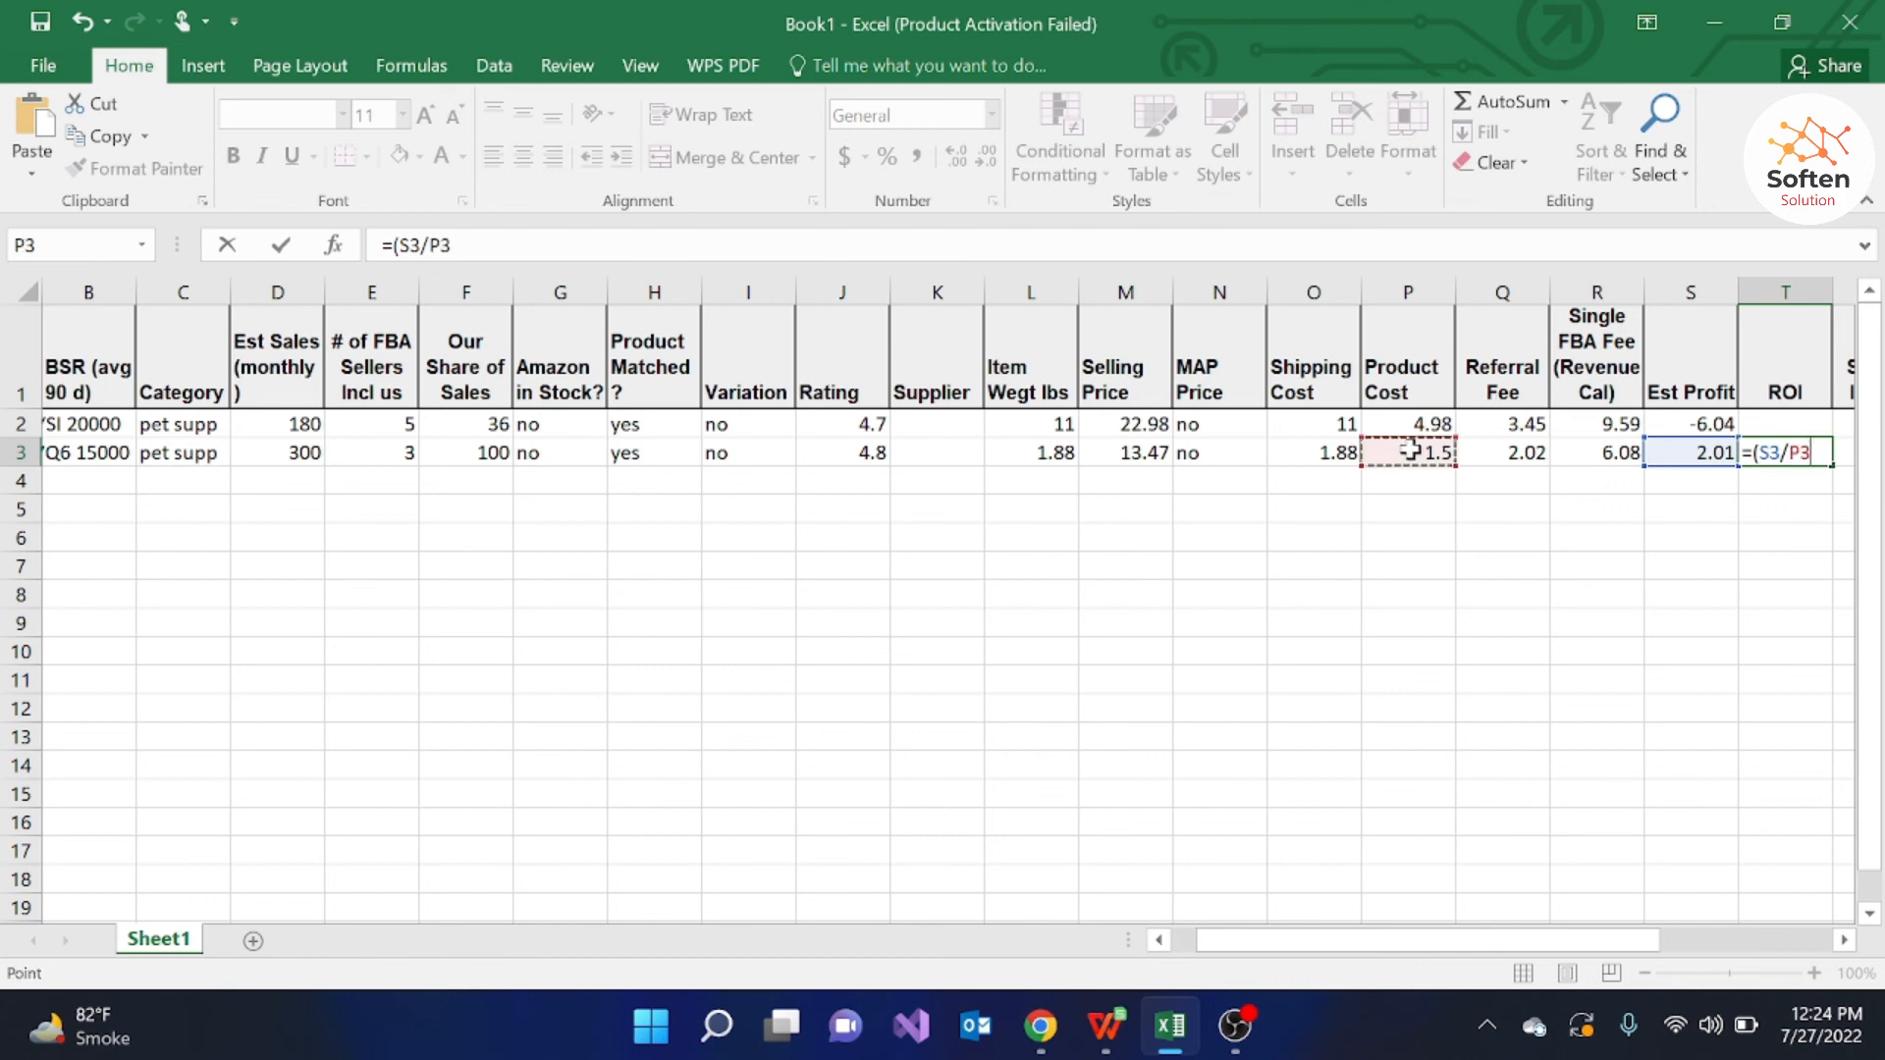
pyautogui.write(')')
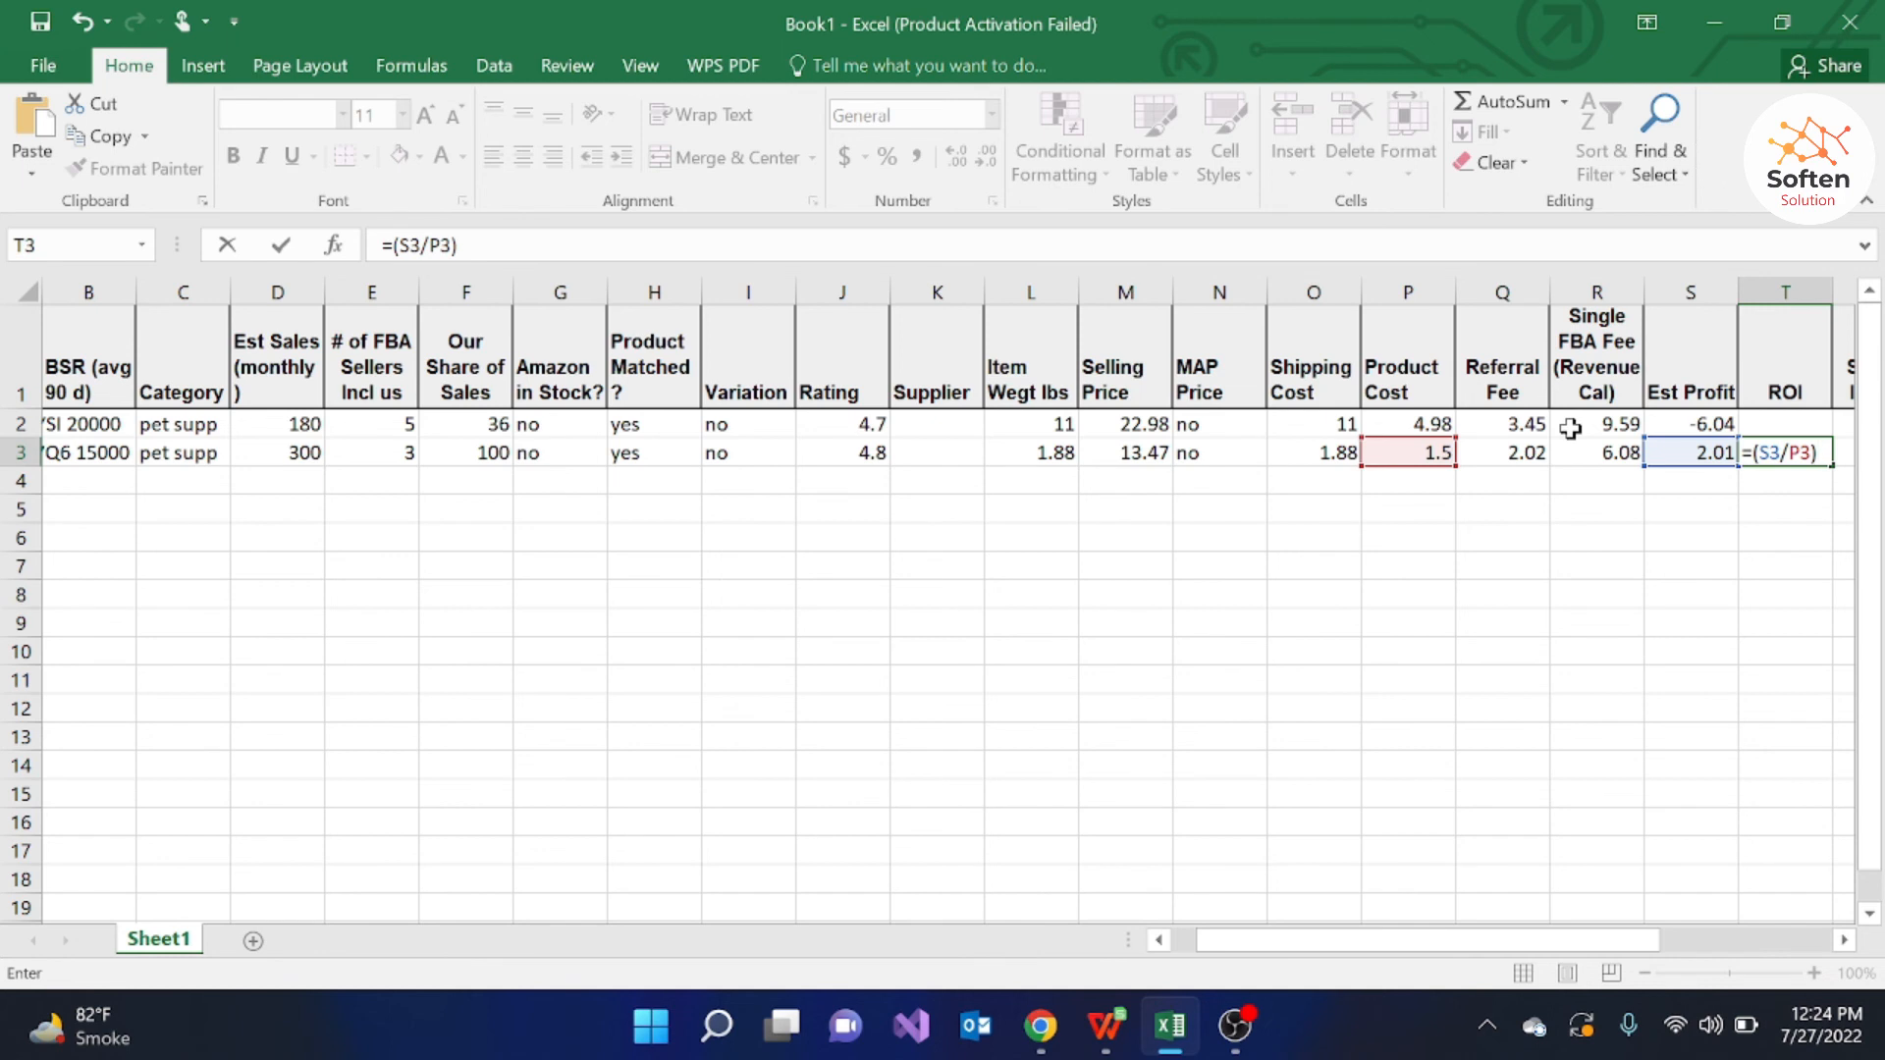
pyautogui.write('*100')
pyautogui.press('Return')
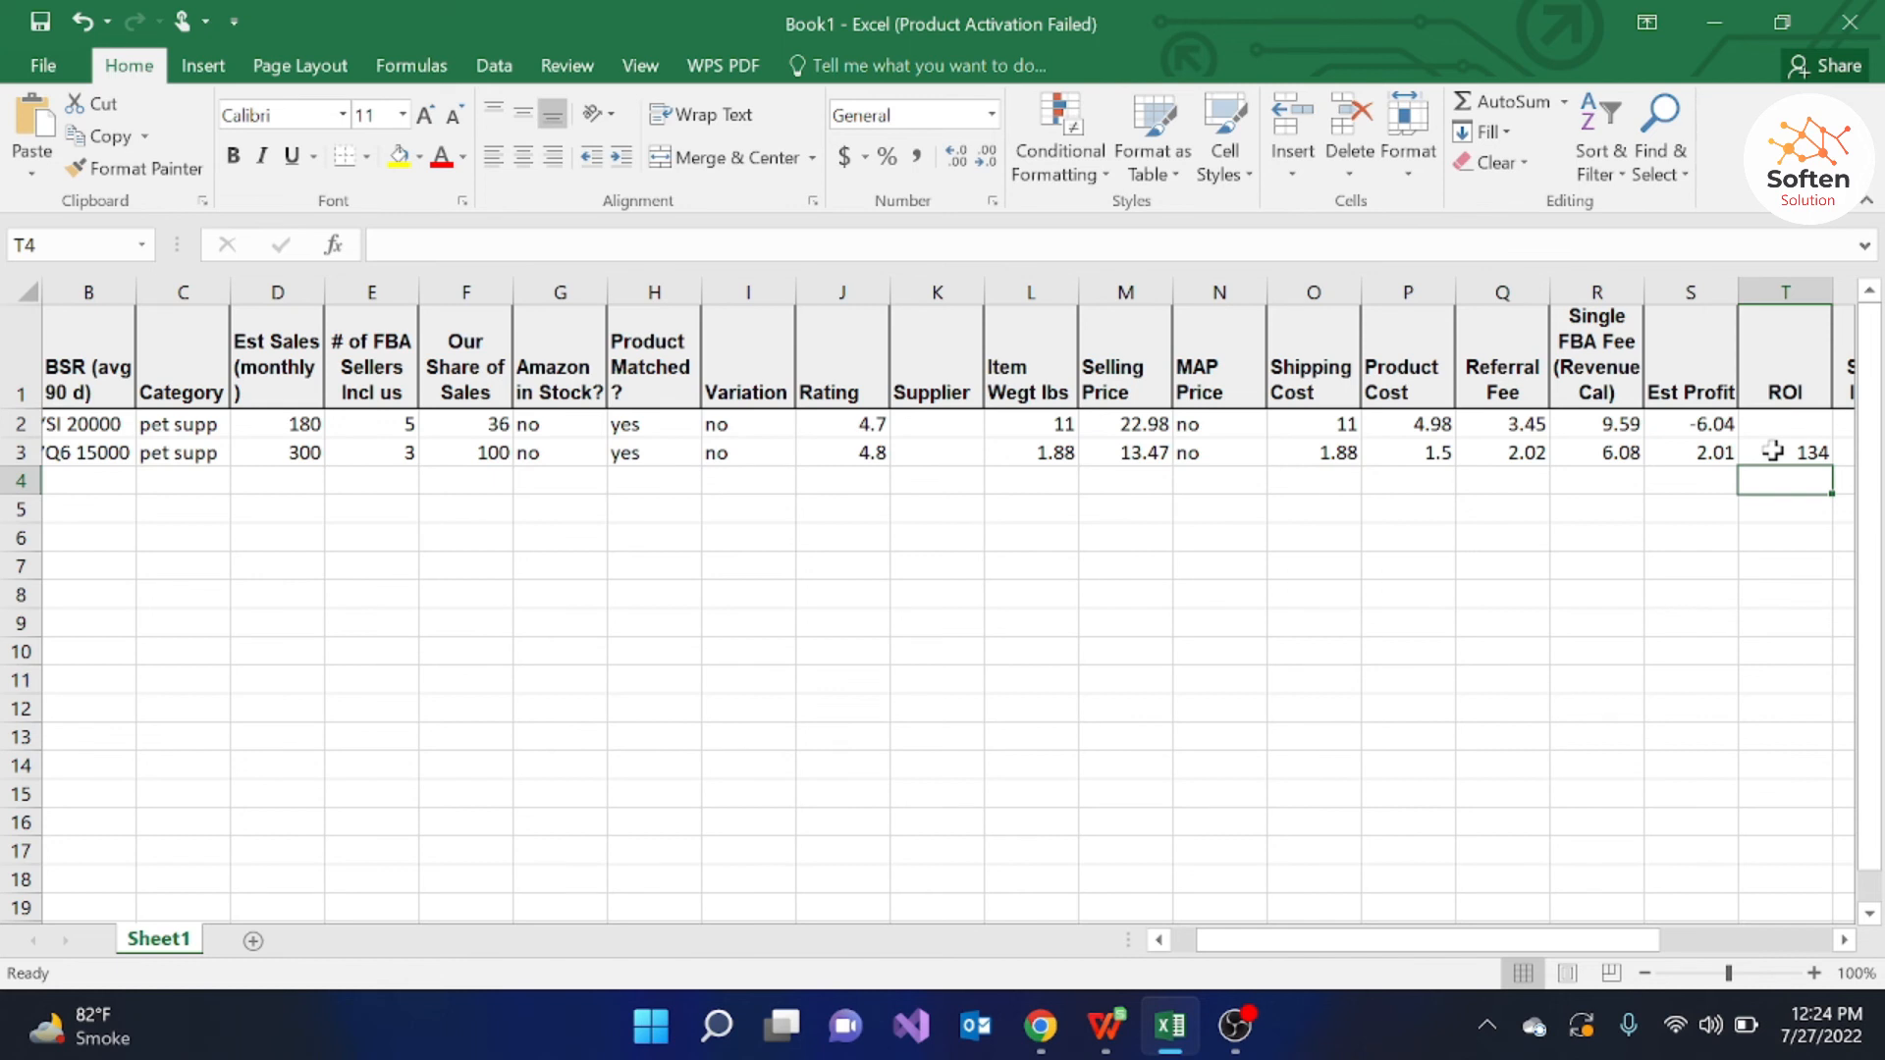
pyautogui.press('Right')
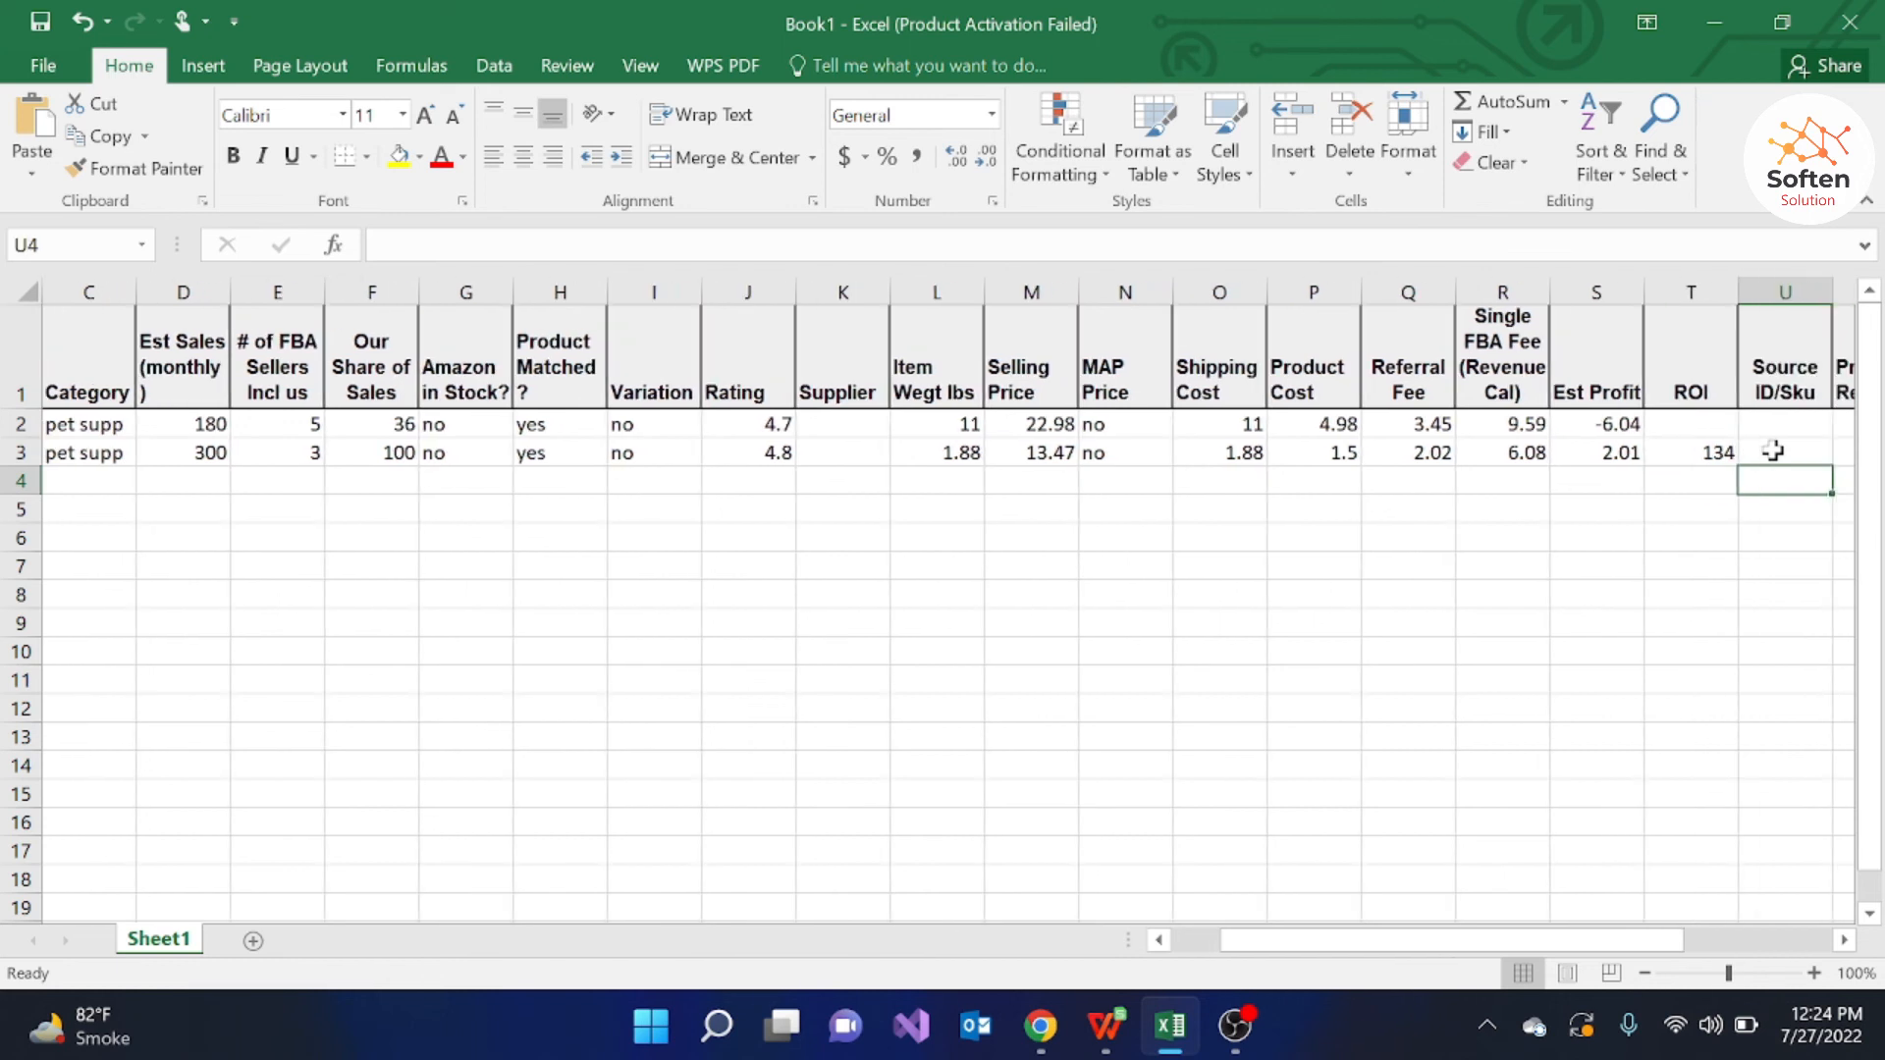
pyautogui.press('Left')
pyautogui.press('Left')
pyautogui.press('Left')
pyautogui.press('Left')
pyautogui.press('Left')
pyautogui.press('Left')
pyautogui.press('Left')
pyautogui.press('Left')
pyautogui.press('Left')
pyautogui.press('Left')
pyautogui.press('Left')
pyautogui.press('Left')
pyautogui.press('Left')
pyautogui.press('Left')
pyautogui.press('Left')
pyautogui.press('Left')
pyautogui.press('Left')
pyautogui.press('Left')
pyautogui.press('Left')
pyautogui.press('Left')
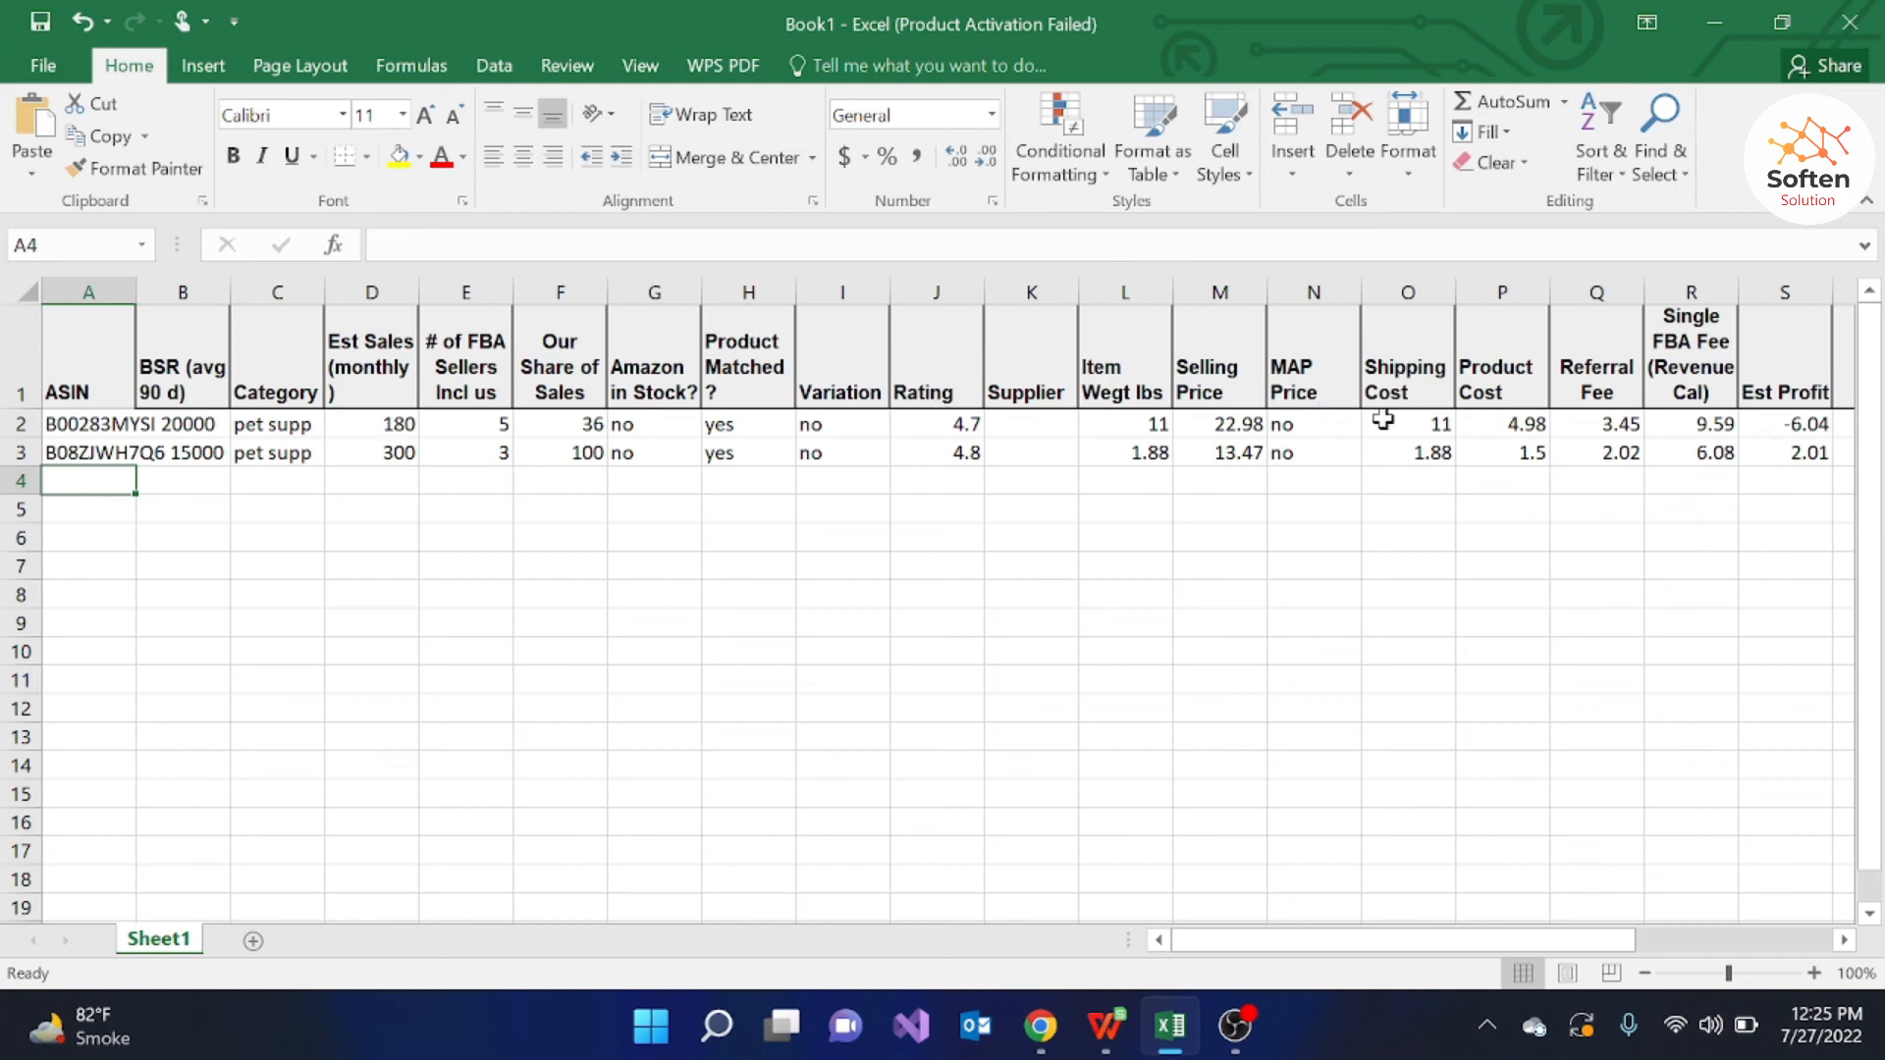
# Step: Review the Est Profit, ROI and fee cells of the two products in rows 2 and 3
pyautogui.click(1785, 429)
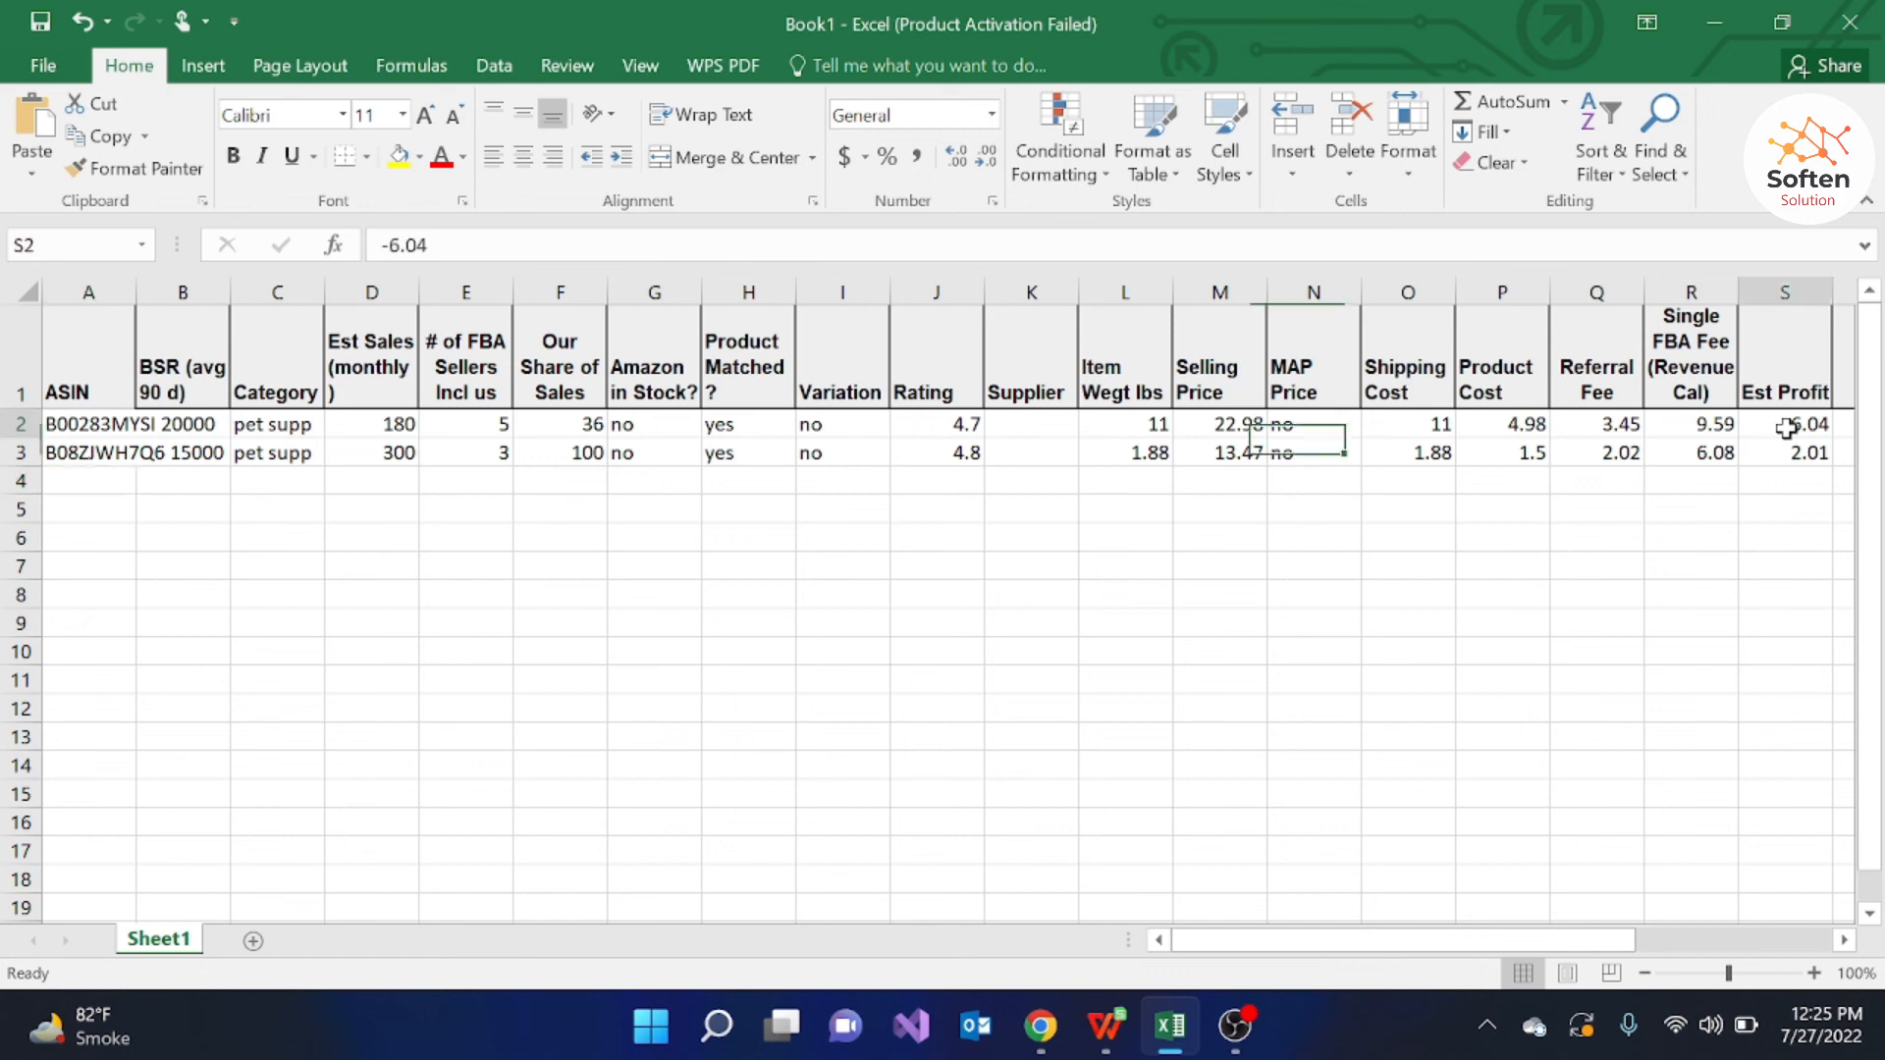
pyautogui.press('Right')
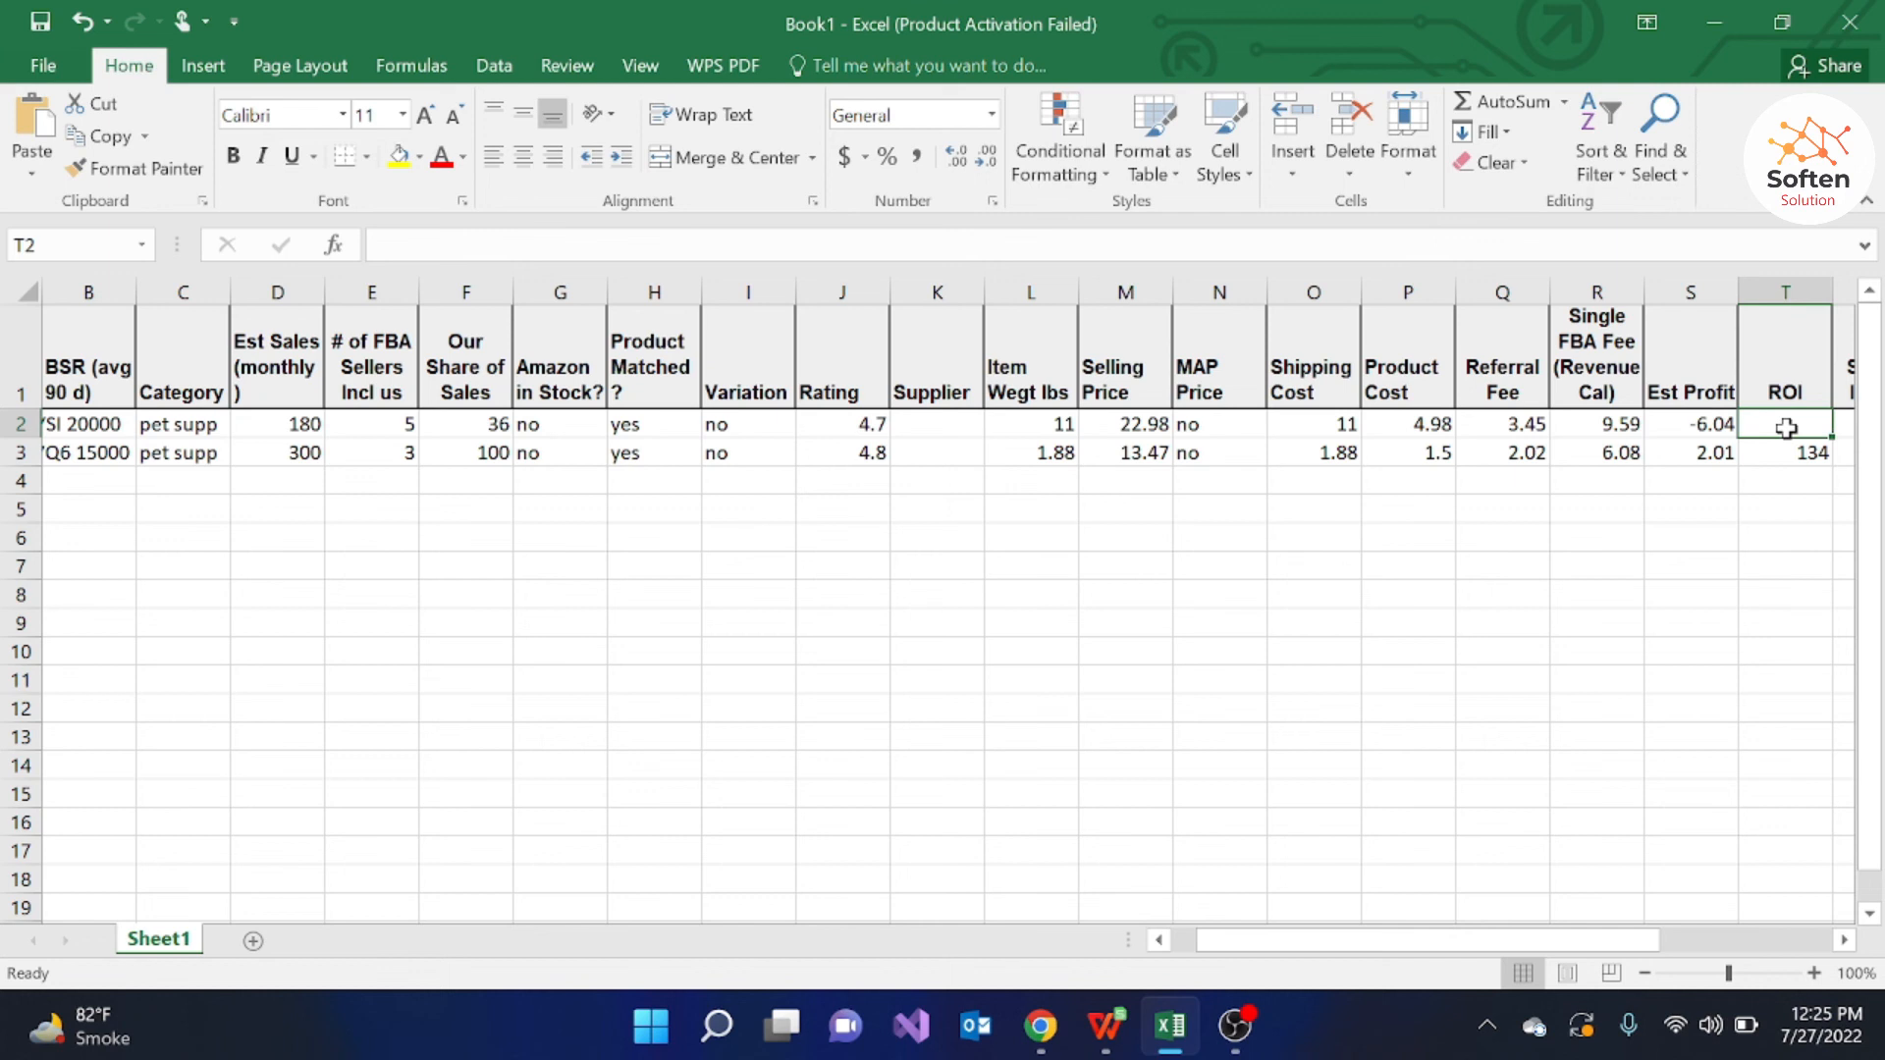
pyautogui.press('Left')
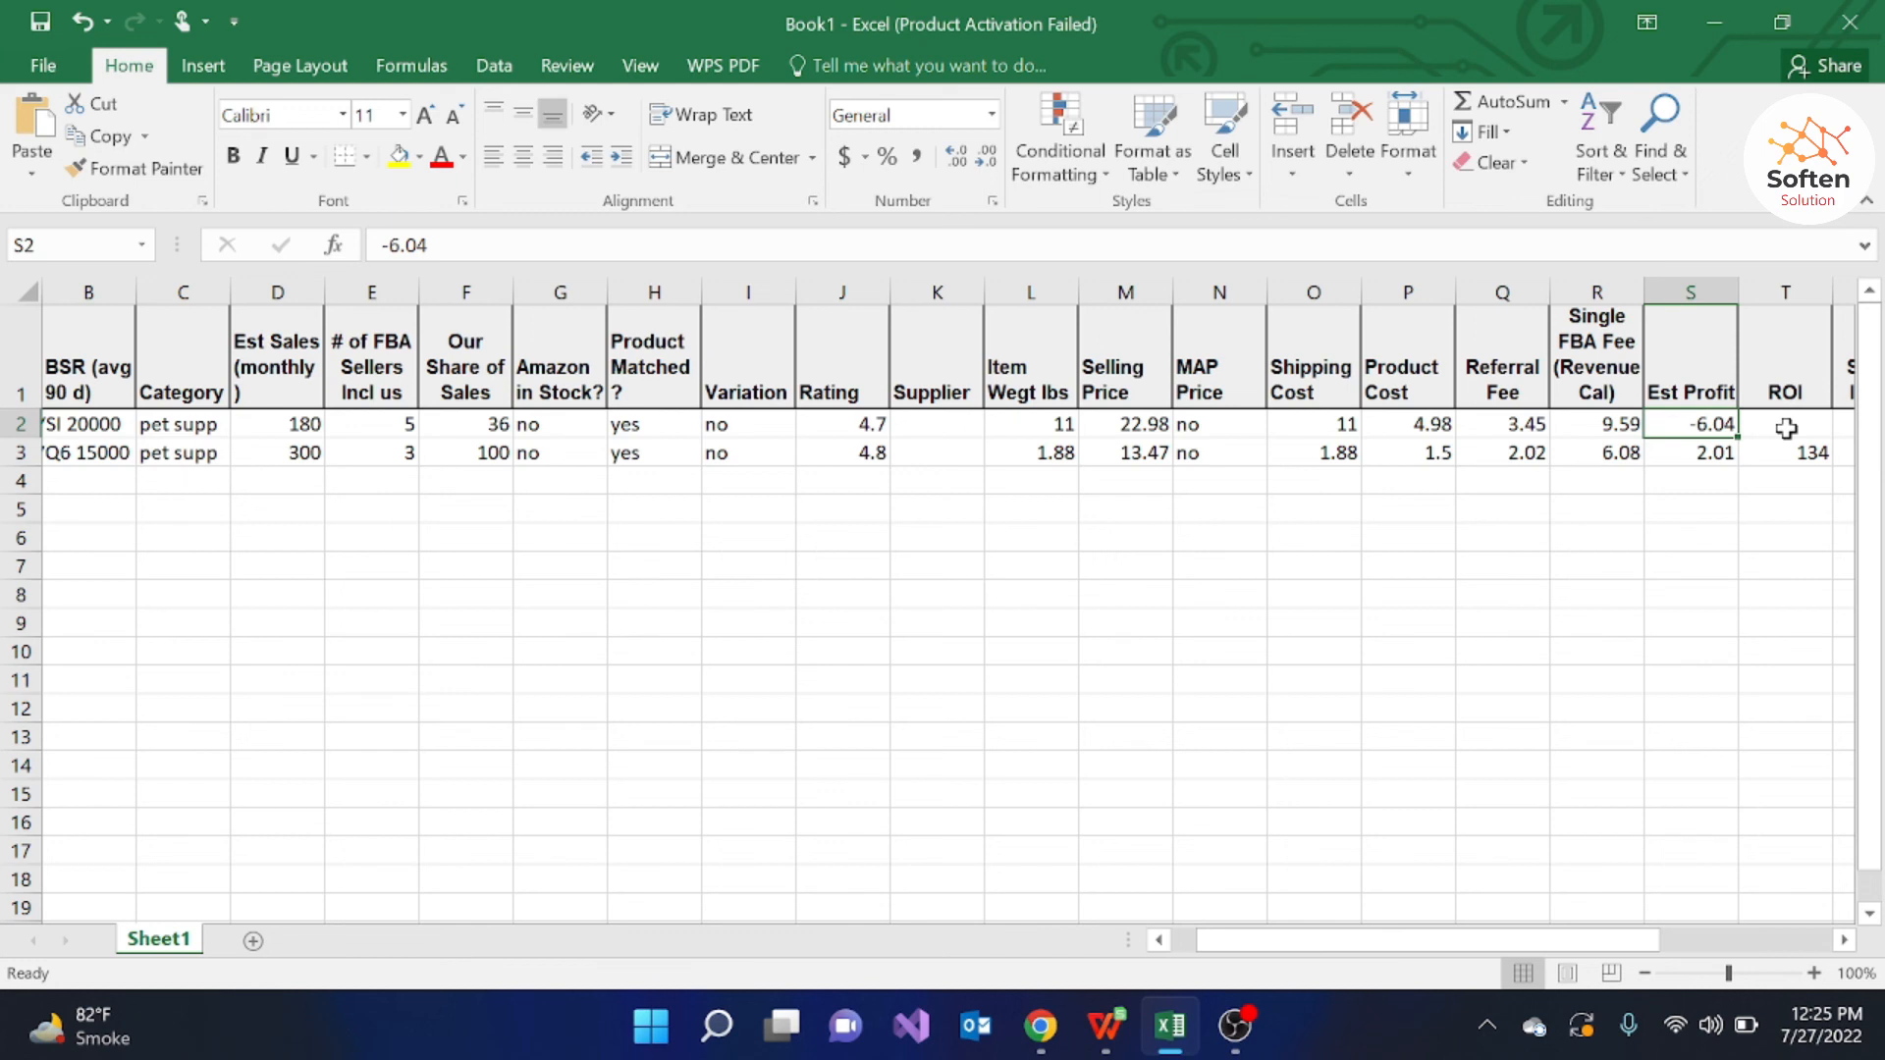
pyautogui.press('Down')
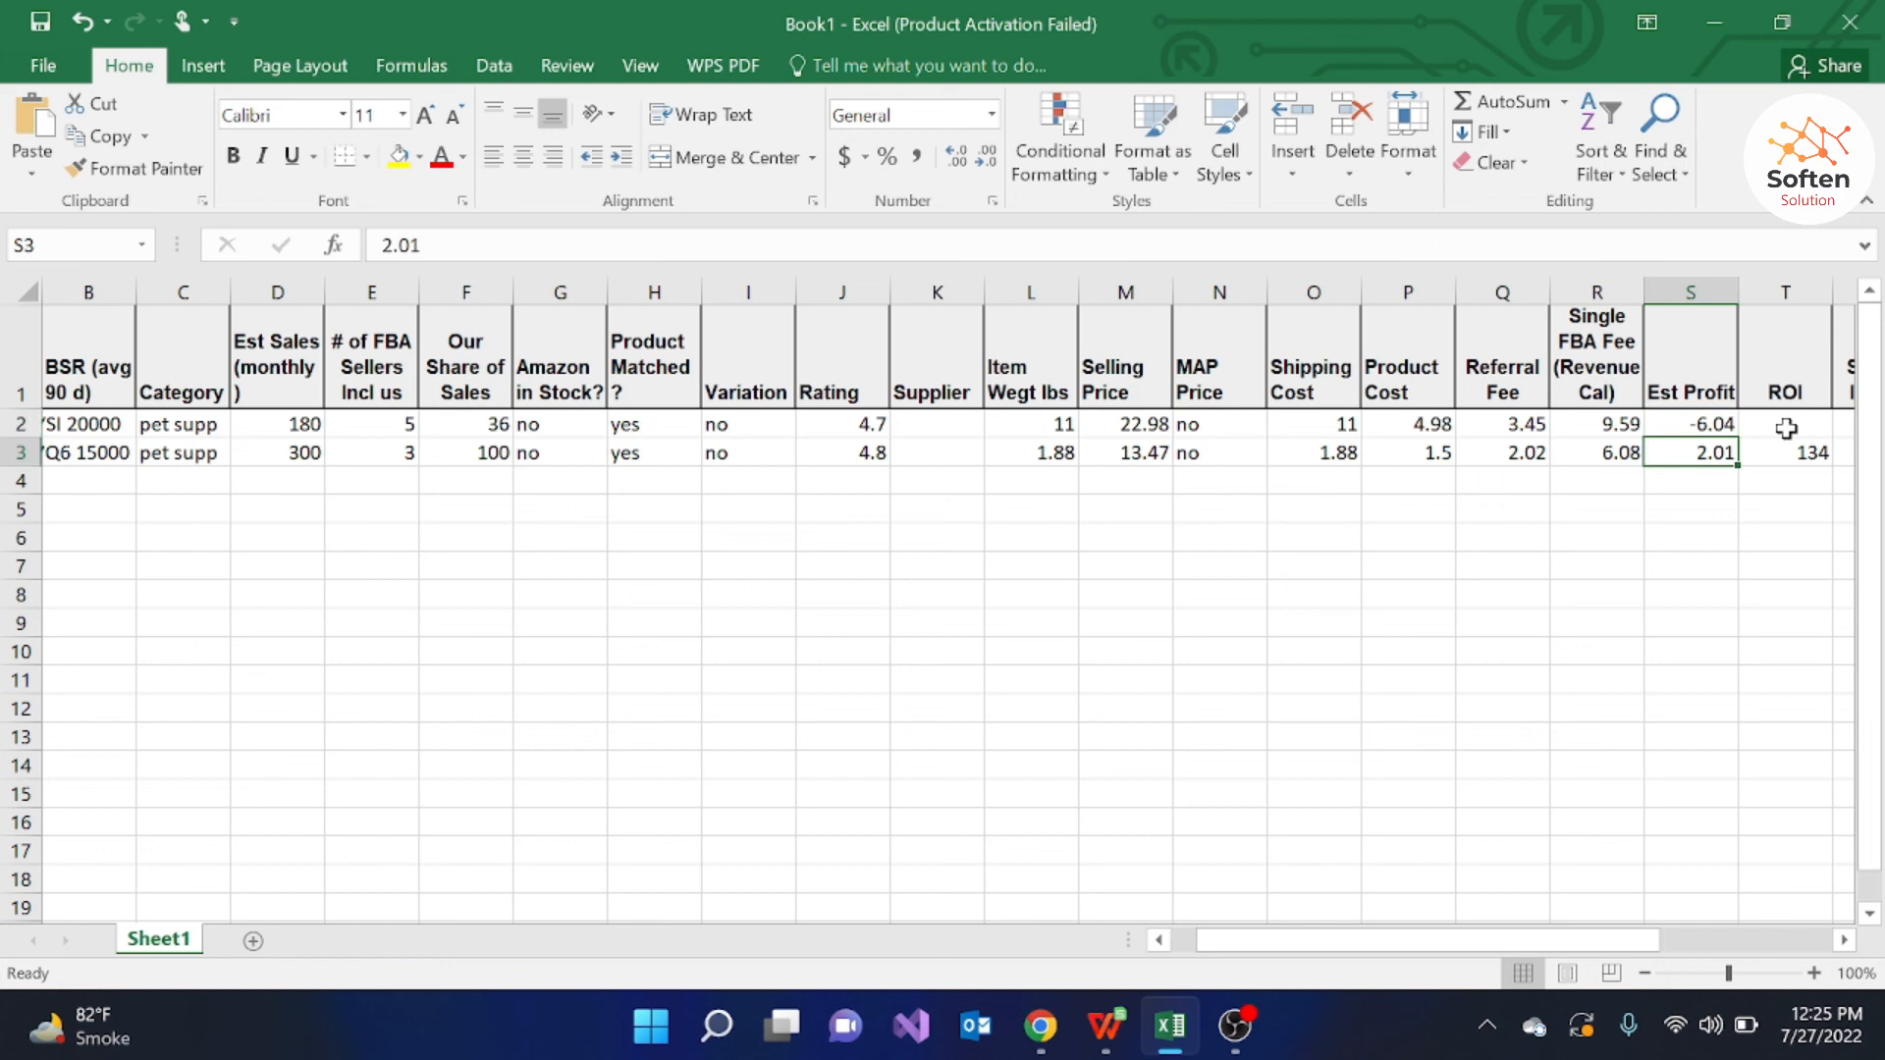
pyautogui.press('Right')
pyautogui.press('Left')
pyautogui.press('Left')
pyautogui.press('Left')
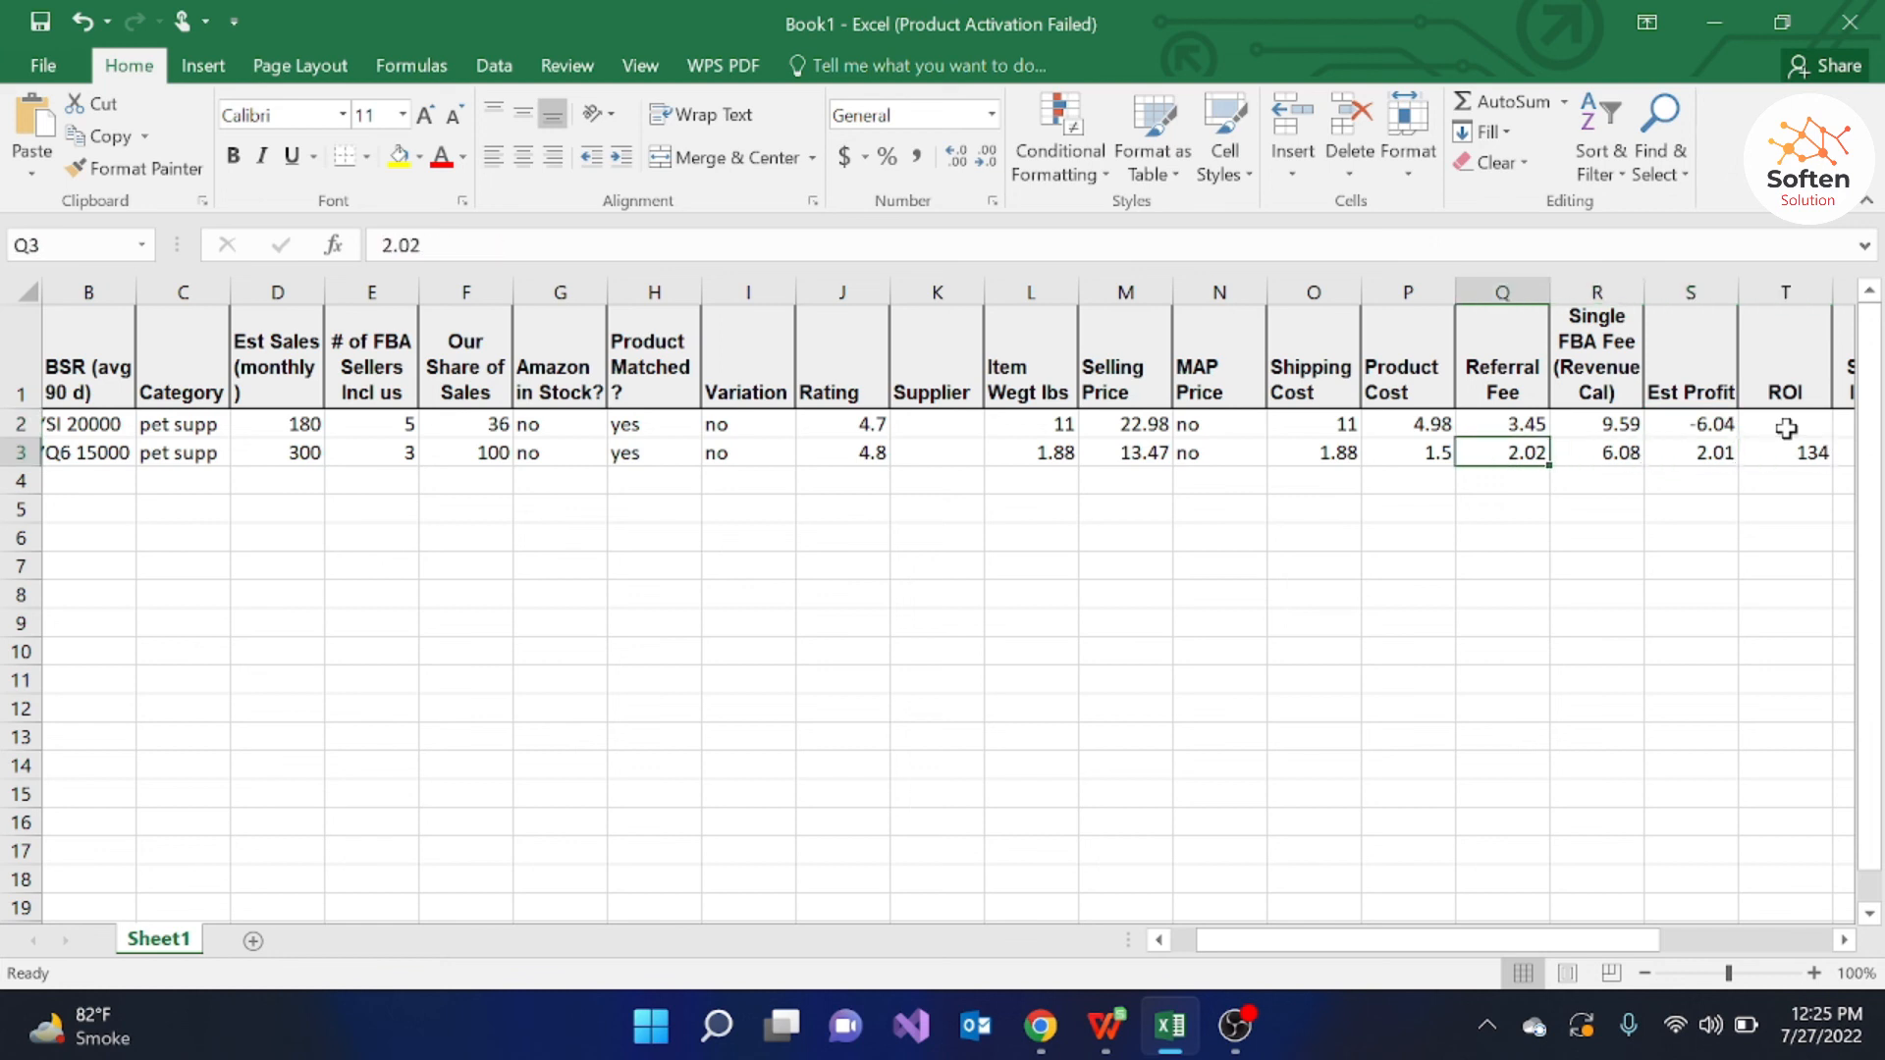